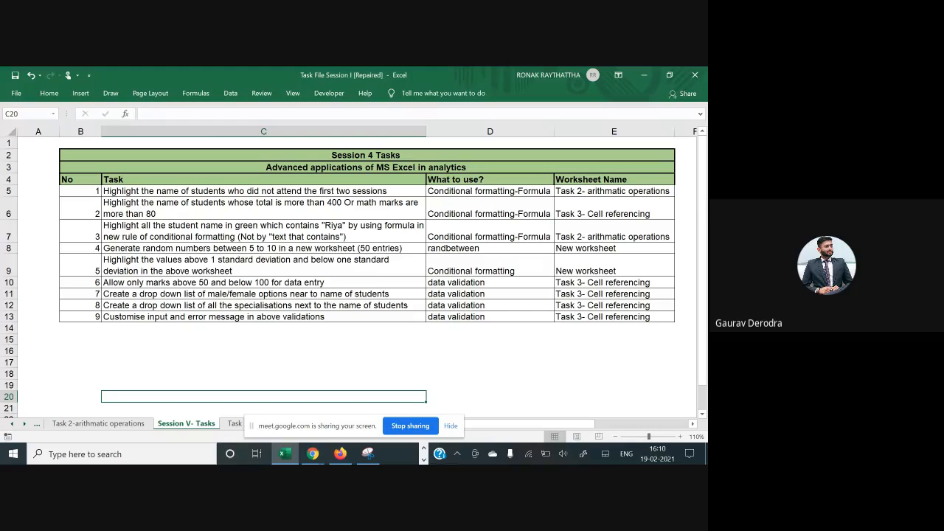
- Go from the Session V- Tasks sheet to the Task 2-arithmatic operations worksheet
{"action": "left_click", "coordinate": [90, 423]}
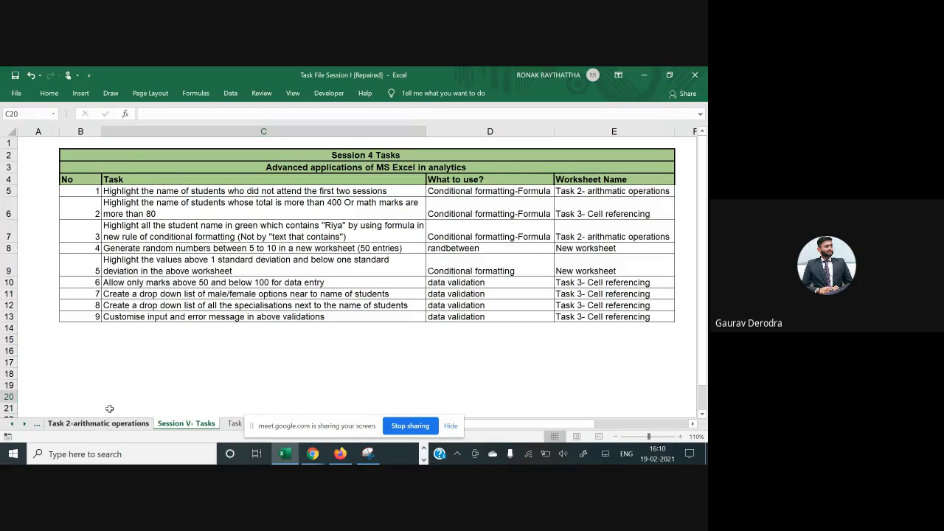
{"action": "left_click", "coordinate": [200, 423]}
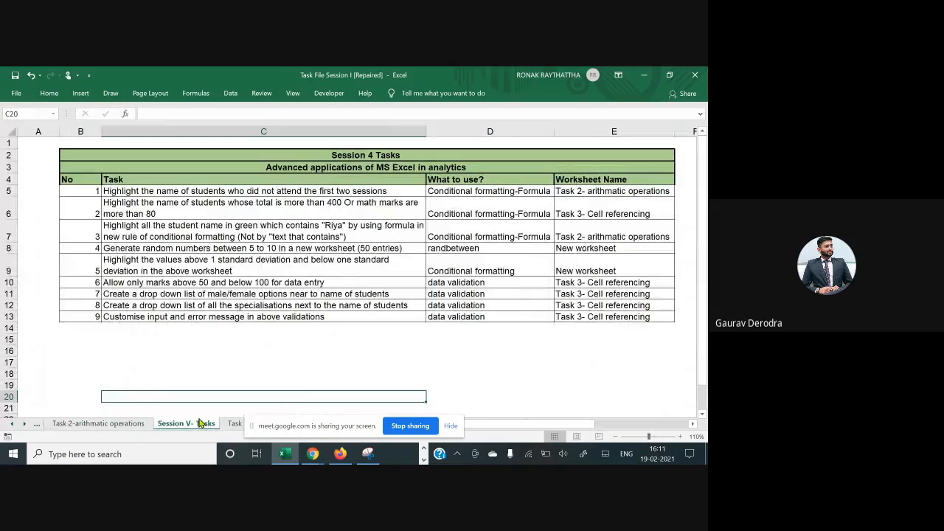
{"action": "left_click", "coordinate": [121, 424]}
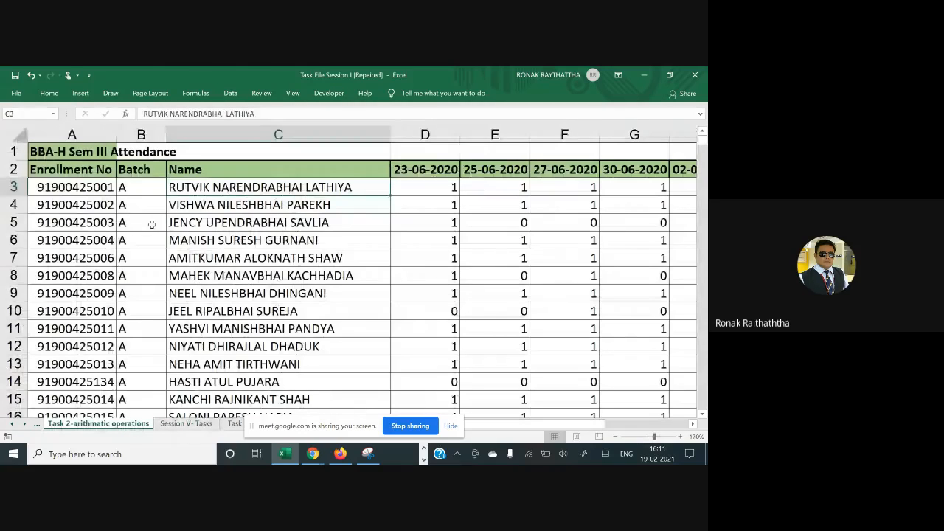
- Select all student names in the Name column from C3 down to the last filled row
{"action": "left_click", "coordinate": [140, 203]}
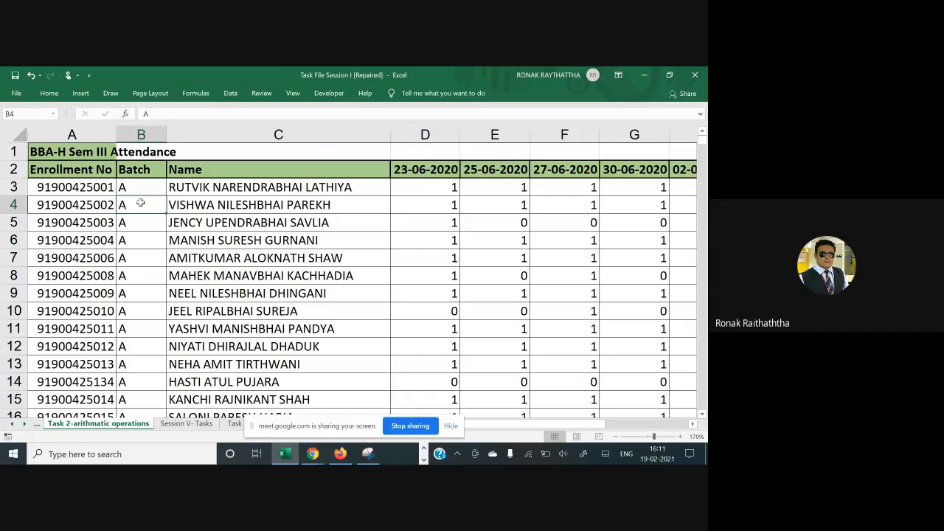
{"action": "key", "text": "Right"}
{"action": "key", "text": "Up"}
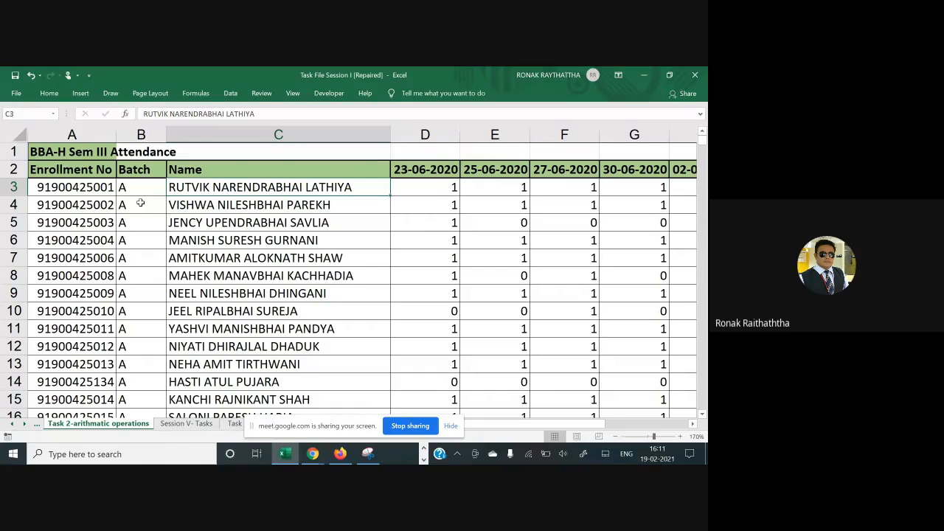
{"action": "key", "text": "ctrl+shift+Down"}
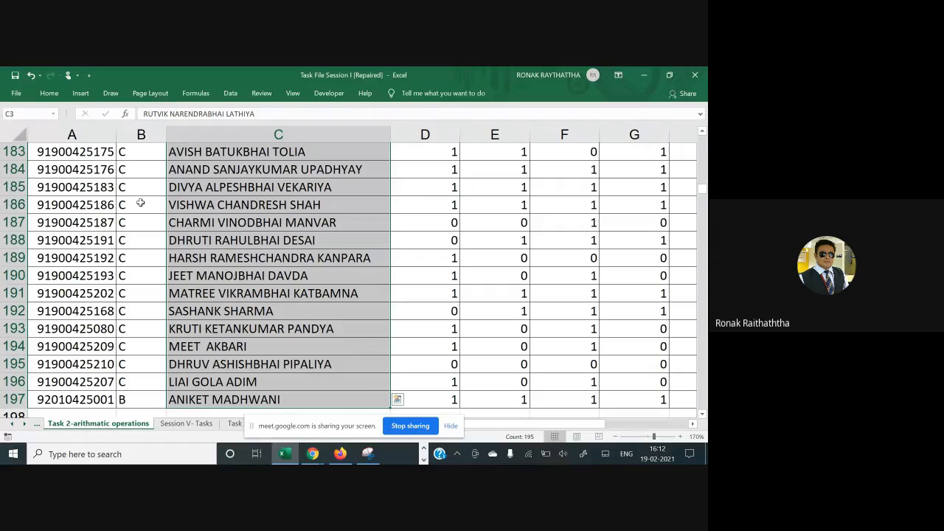
- Switch on Windows Magnifier to enlarge the screen to 200%
{"action": "left_click", "coordinate": [48, 93]}
{"action": "left_click", "coordinate": [177, 460]}
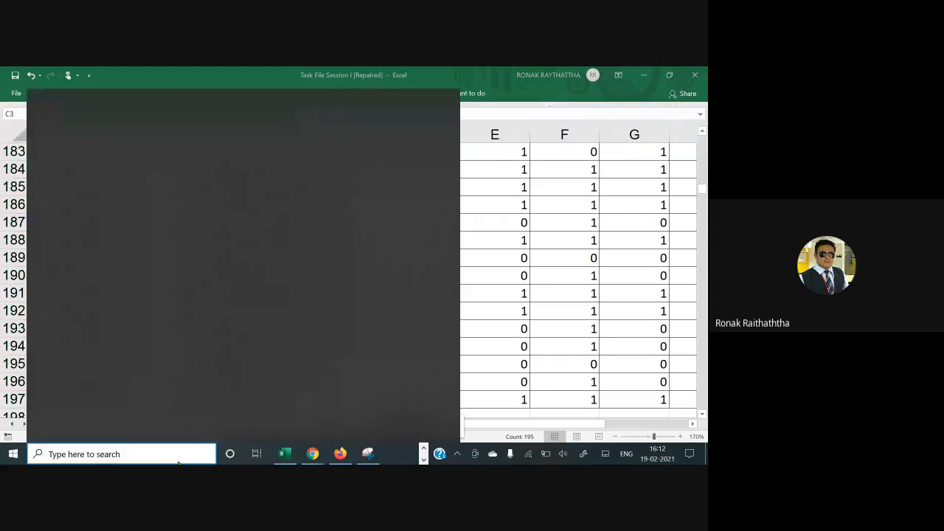
{"action": "type", "text": "magini"}
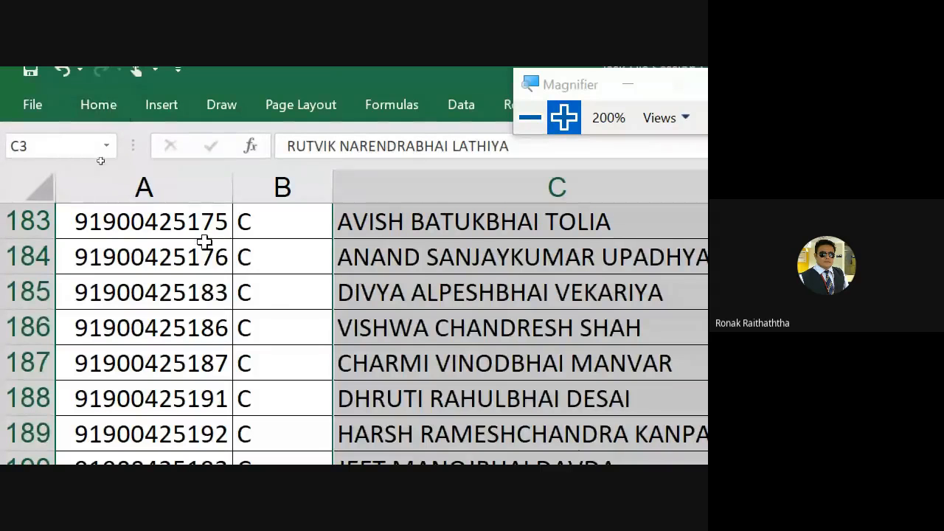
- Return to cell A1 at the start of the attendance sheet
{"action": "left_click", "coordinate": [177, 221]}
{"action": "key", "text": "ctrl+Home"}
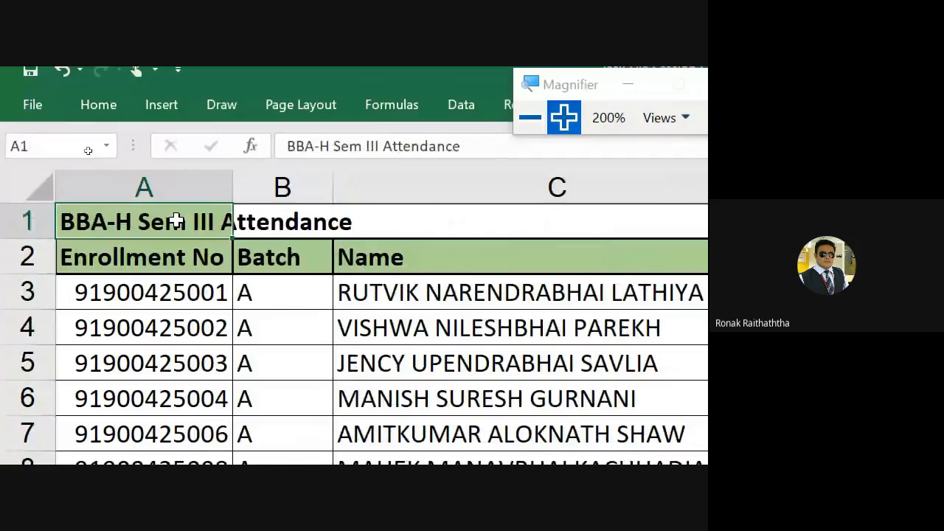
{"action": "key", "text": "Right"}
{"action": "key", "text": "Right"}
{"action": "key", "text": "Right"}
{"action": "key", "text": "Left"}
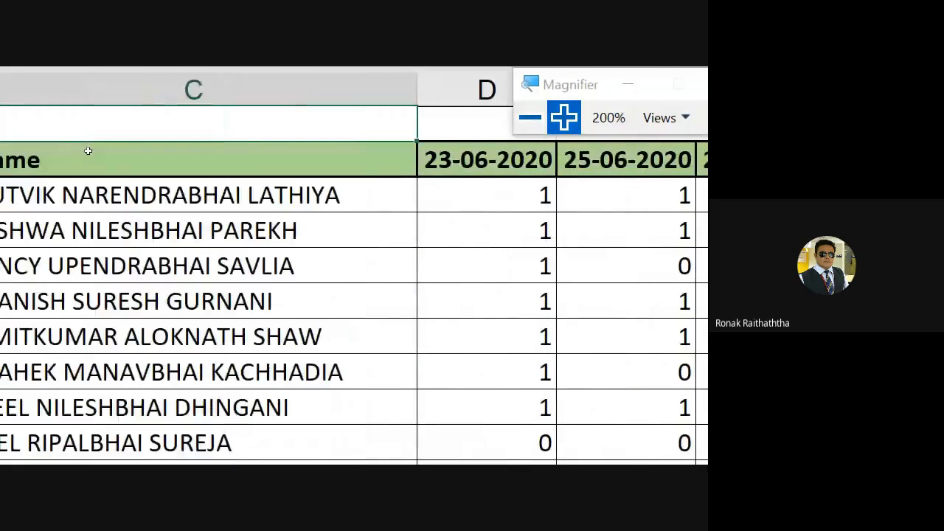
{"action": "key", "text": "Left"}
{"action": "key", "text": "Left"}
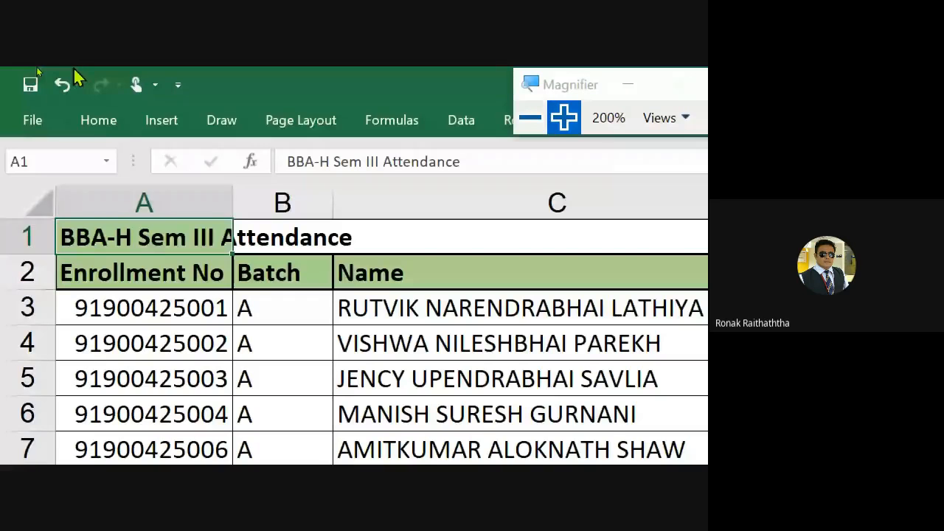
- Start a new conditional formatting rule that uses a formula to determine which cells to format, keeping the attendance data in view
{"action": "left_click", "coordinate": [98, 120]}
{"action": "left_click", "coordinate": [579, 172]}
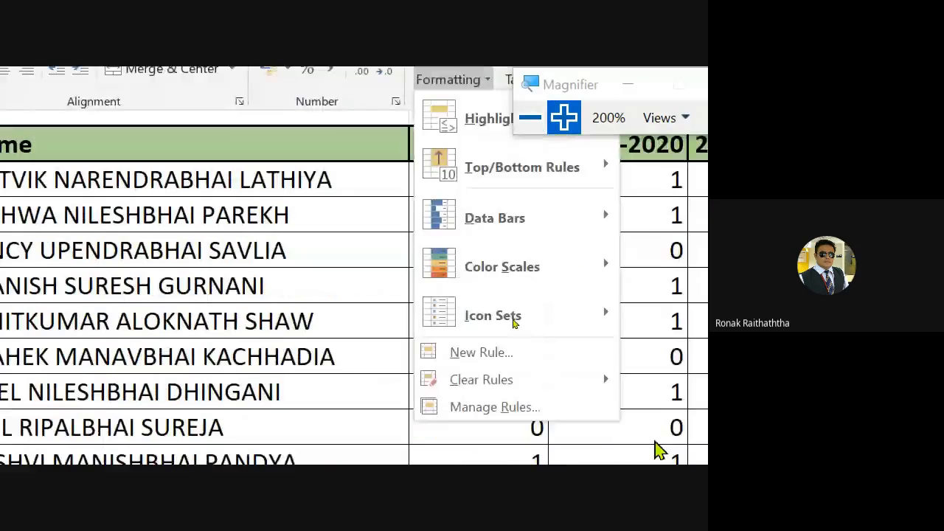
{"action": "left_click", "coordinate": [481, 352]}
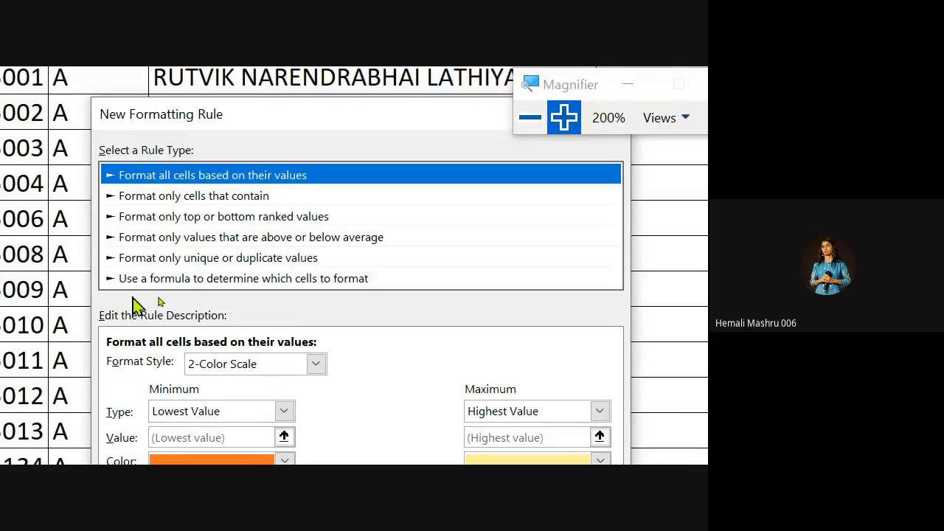
{"action": "left_click", "coordinate": [171, 284]}
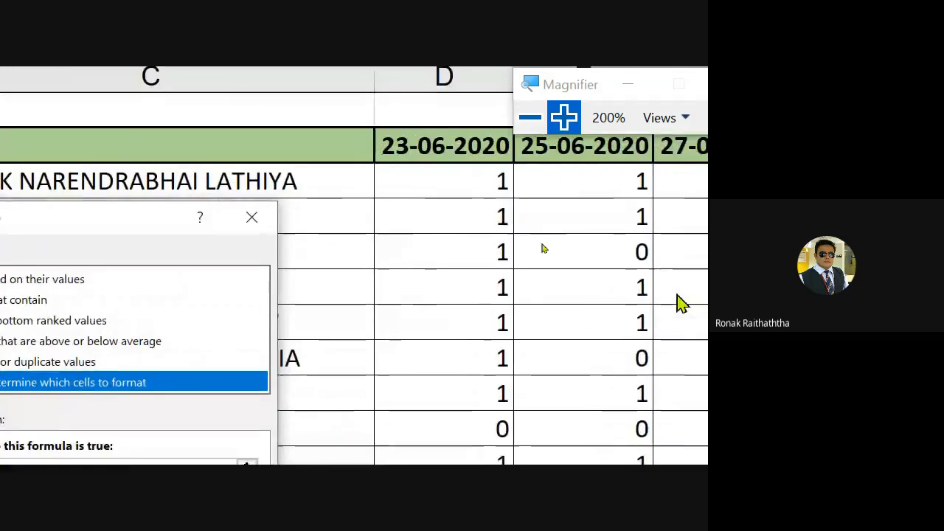
{"action": "left_click_drag", "start_coordinate": [42, 238], "coordinate": [262, 245]}
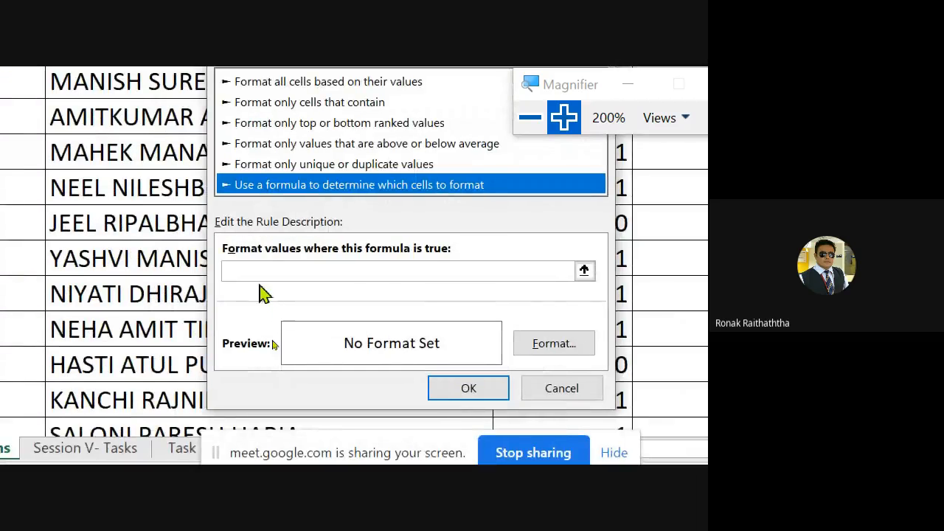
- Begin the rule formula with =and($D3=0, taking D3 from the sheet with only its column fixed
{"action": "left_click", "coordinate": [249, 268]}
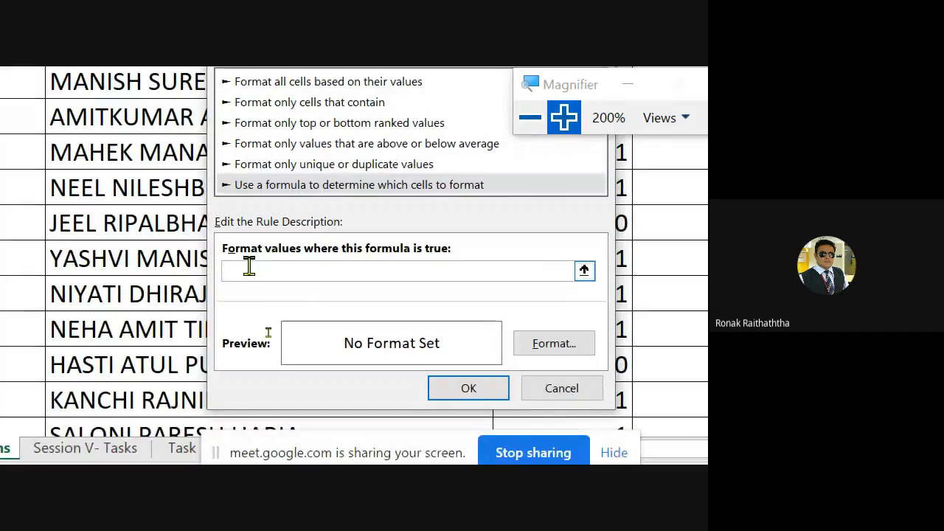
{"action": "type", "text": "="}
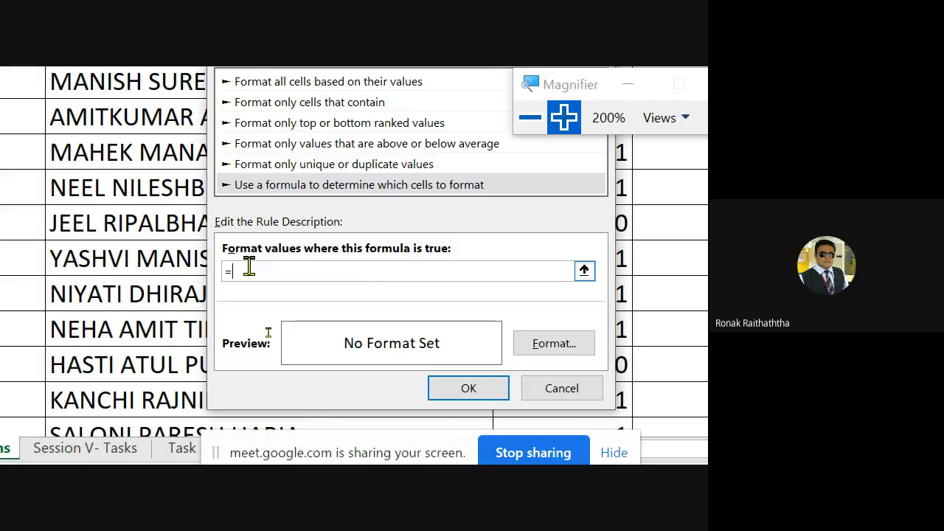
{"action": "type", "text": "and"}
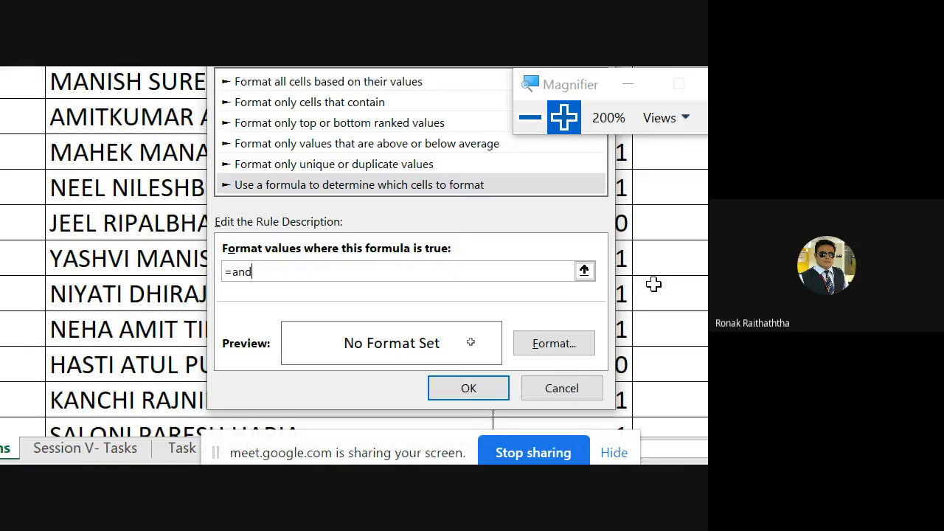
{"action": "type", "text": "("}
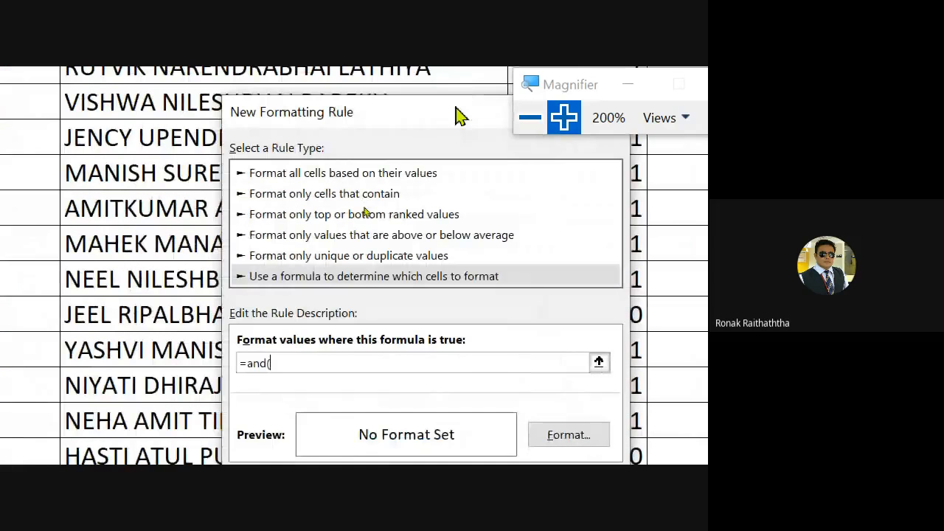
{"action": "left_click_drag", "start_coordinate": [458, 114], "coordinate": [263, 135]}
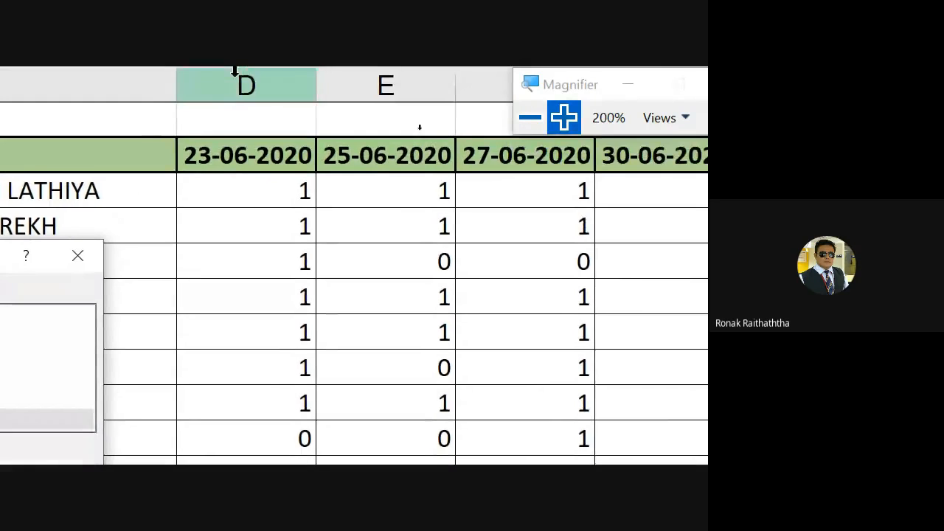
{"action": "left_click", "coordinate": [268, 195]}
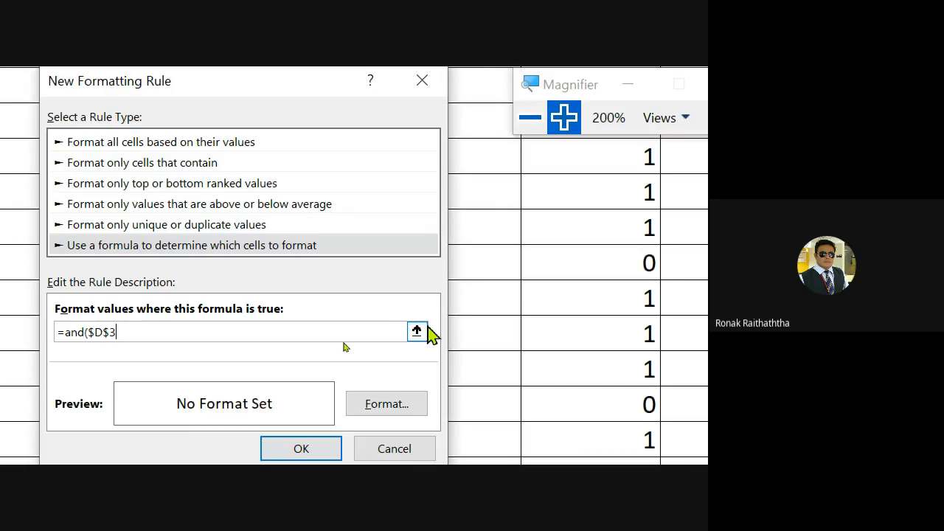
{"action": "key", "text": "F4"}
{"action": "key", "text": "F4"}
{"action": "type", "text": "=0"}
{"action": "type", "text": ","}
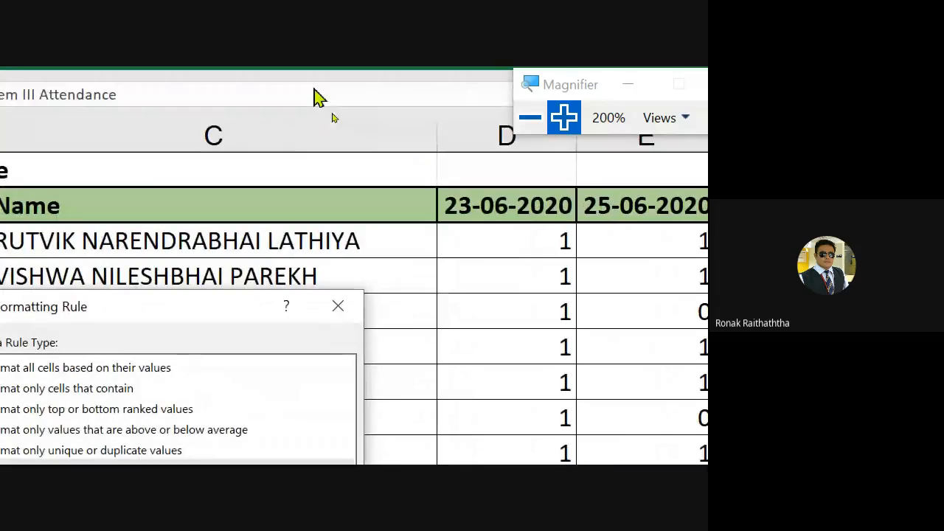
- Complete the rule formula with the second condition $E3=0, fixing only the column, and close the bracket
{"action": "left_click", "coordinate": [673, 227]}
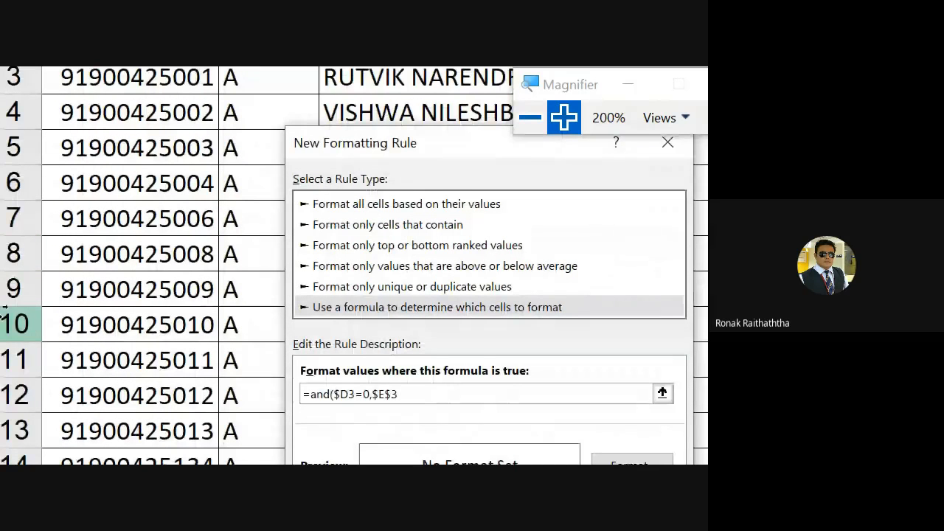
{"action": "key", "text": "F4"}
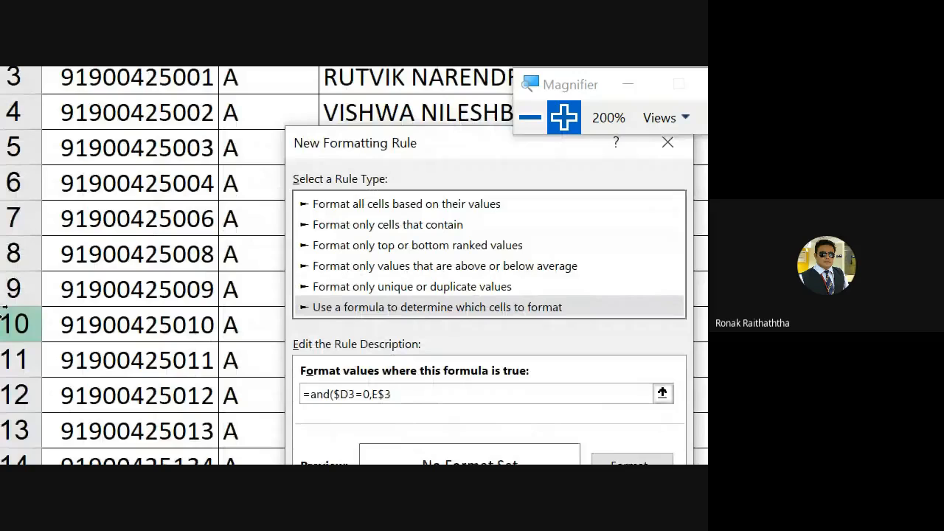
{"action": "key", "text": "F4"}
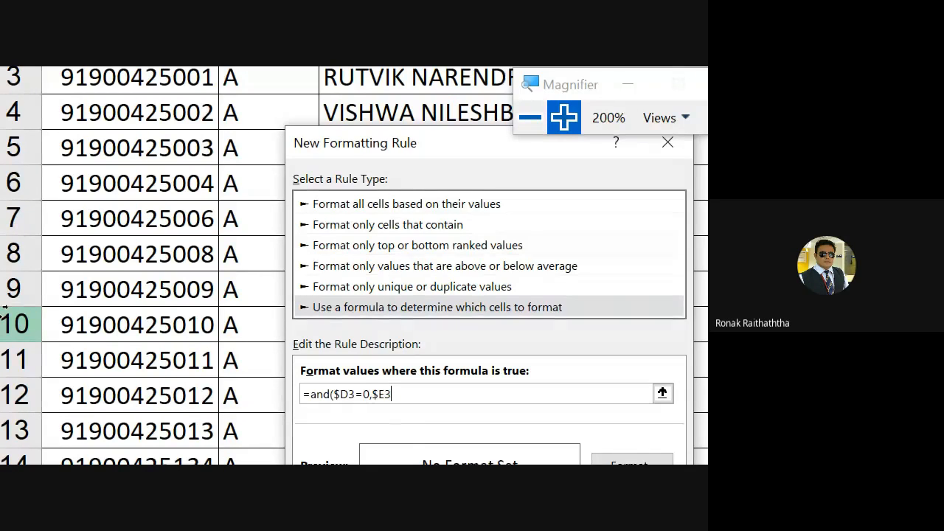
{"action": "type", "text": "=0)"}
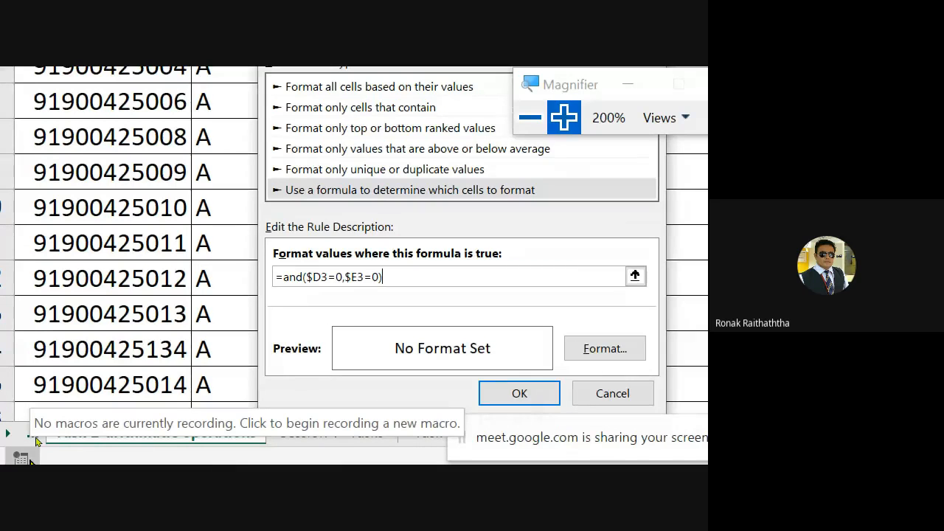
- Give the rule a light green fill and apply the conditional formatting rule
{"action": "left_click", "coordinate": [590, 332]}
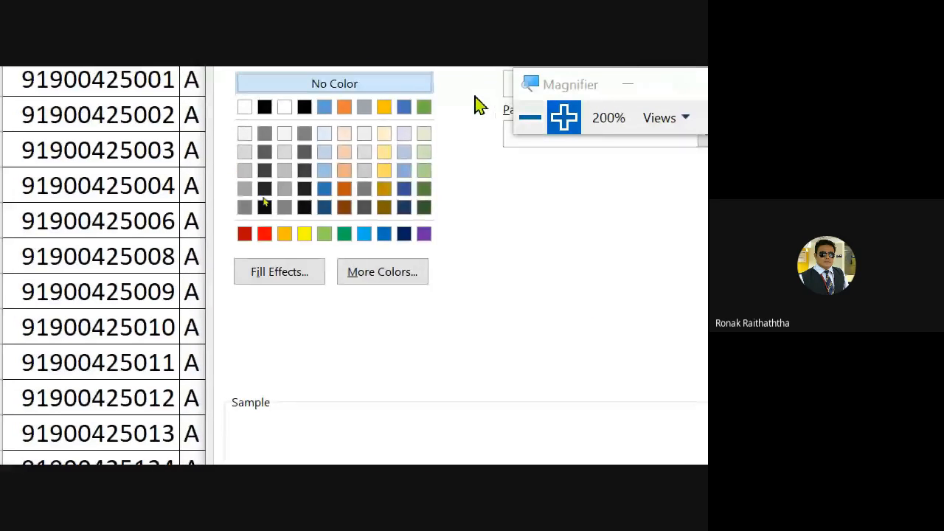
{"action": "left_click", "coordinate": [424, 170]}
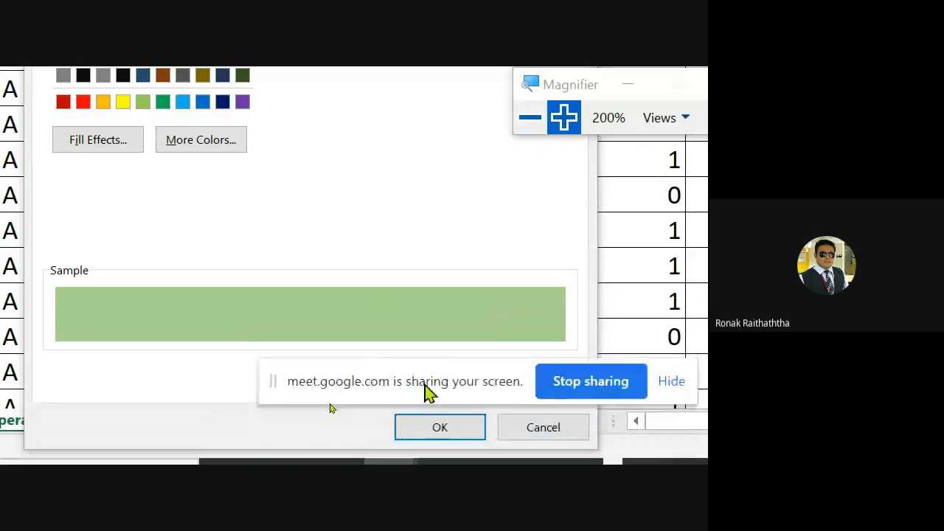
{"action": "left_click", "coordinate": [444, 433]}
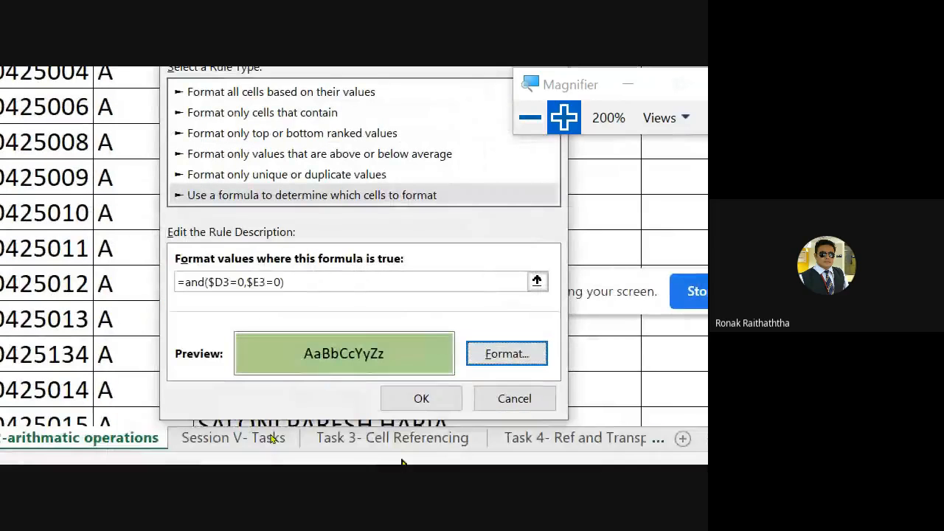
{"action": "left_click", "coordinate": [417, 401]}
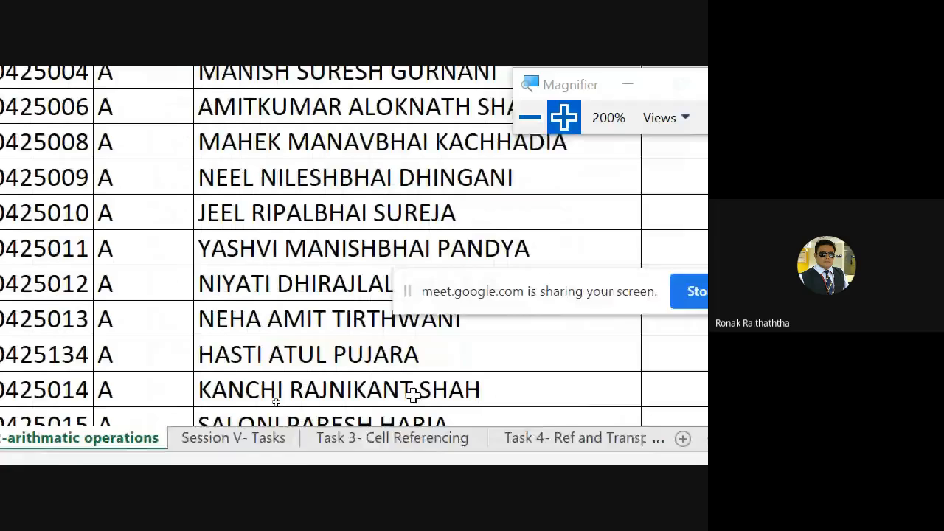
- Set Magnifier back to 100% and select a student's cell in the Name column
{"action": "left_click", "coordinate": [520, 131]}
{"action": "left_click", "coordinate": [221, 217]}
{"action": "key", "text": "Down"}
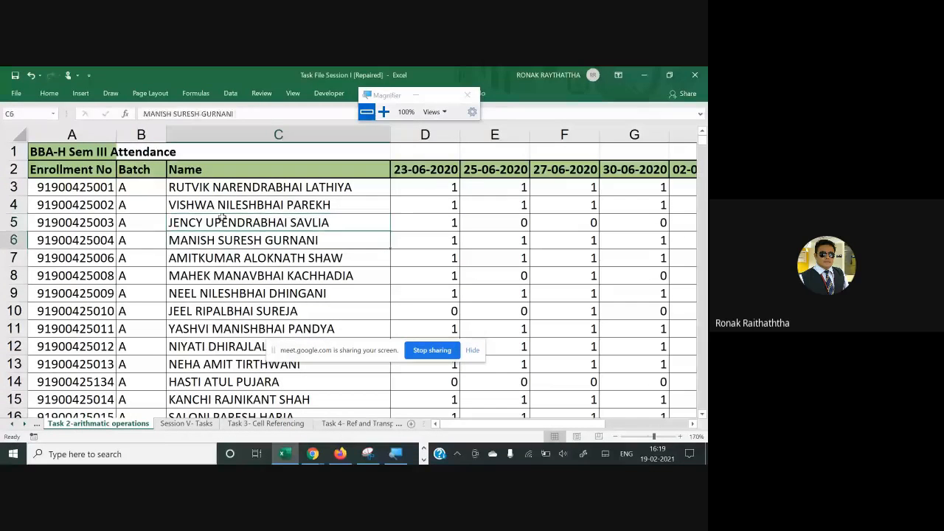
- Look down the Name column to check which students the new rule highlights, and return to the column heading
{"action": "key", "text": "Down"}
{"action": "key", "text": "Down"}
{"action": "key", "text": "Down"}
{"action": "key", "text": "Down"}
{"action": "key", "text": "Down"}
{"action": "key", "text": "Down"}
{"action": "key", "text": "Down"}
{"action": "key", "text": "Down"}
{"action": "key", "text": "Down"}
{"action": "key", "text": "Down"}
{"action": "key", "text": "Down"}
{"action": "key", "text": "Down"}
{"action": "key", "text": "Down"}
{"action": "key", "text": "Down"}
{"action": "key", "text": "Down"}
{"action": "key", "text": "Down"}
{"action": "key", "text": "Down"}
{"action": "key", "text": "Down"}
{"action": "key", "text": "Down"}
{"action": "key", "text": "Down"}
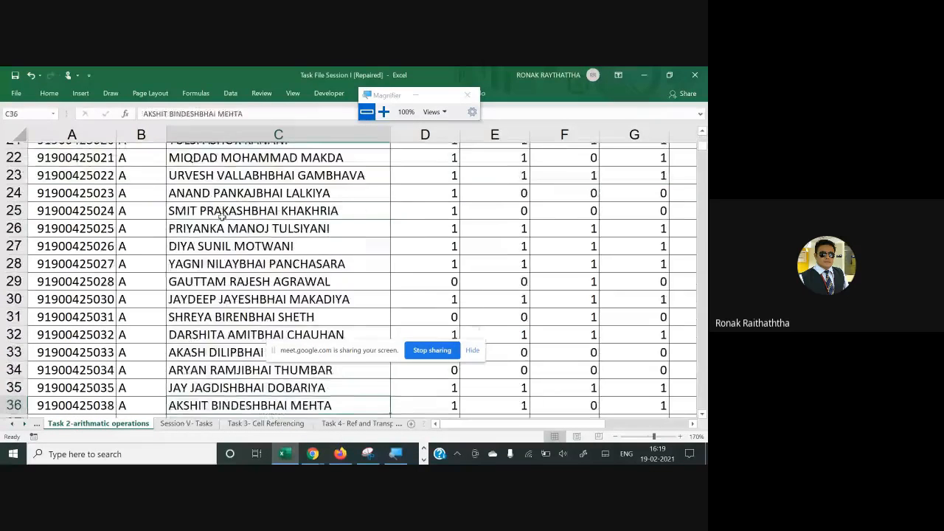
{"action": "key", "text": "Down"}
{"action": "key", "text": "Down"}
{"action": "key", "text": "Down"}
{"action": "key", "text": "Down"}
{"action": "key", "text": "Down"}
{"action": "key", "text": "Down"}
{"action": "key", "text": "Down"}
{"action": "key", "text": "Down"}
{"action": "key", "text": "Down"}
{"action": "key", "text": "Down"}
{"action": "key", "text": "Down"}
{"action": "key", "text": "Down"}
{"action": "key", "text": "Down"}
{"action": "key", "text": "Down"}
{"action": "key", "text": "Down"}
{"action": "key", "text": "Down"}
{"action": "key", "text": "Down"}
{"action": "key", "text": "Down"}
{"action": "key", "text": "Down"}
{"action": "key", "text": "Down"}
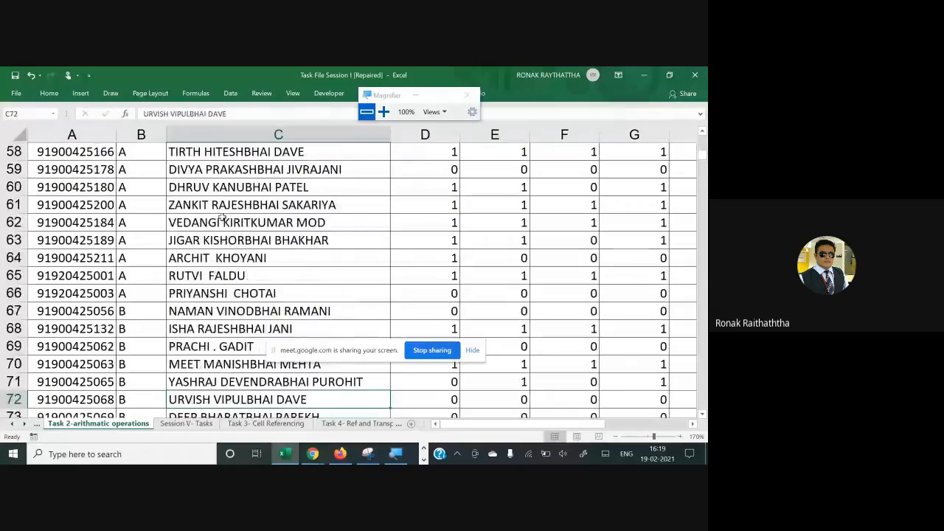
{"action": "key", "text": "Down"}
{"action": "key", "text": "Down"}
{"action": "key", "text": "Down"}
{"action": "key", "text": "Down"}
{"action": "key", "text": "Down"}
{"action": "key", "text": "Down"}
{"action": "key", "text": "Down"}
{"action": "key", "text": "Down"}
{"action": "key", "text": "Down"}
{"action": "key", "text": "Down"}
{"action": "key", "text": "Down"}
{"action": "key", "text": "Down"}
{"action": "key", "text": "Down"}
{"action": "key", "text": "Down"}
{"action": "key", "text": "Down"}
{"action": "key", "text": "Down"}
{"action": "key", "text": "Down"}
{"action": "key", "text": "Down"}
{"action": "key", "text": "Down"}
{"action": "key", "text": "Down"}
{"action": "key", "text": "ctrl+Up"}
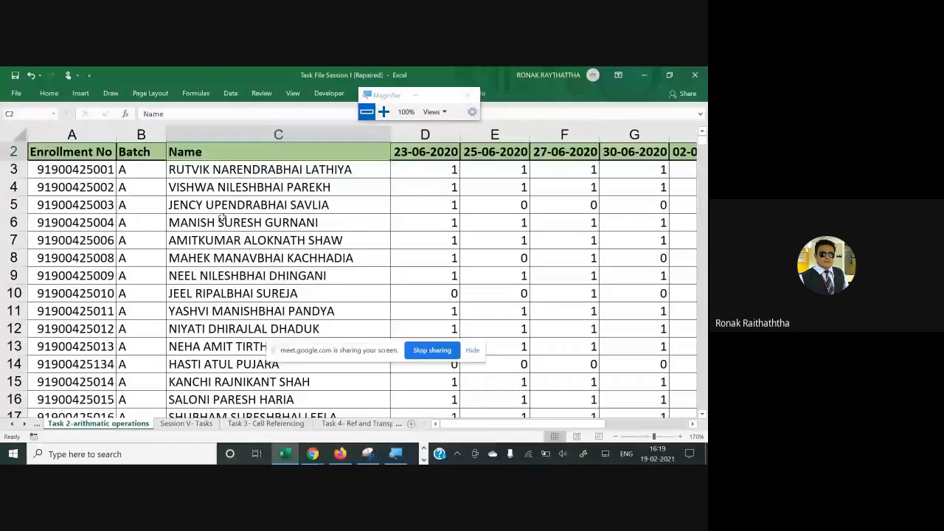
{"action": "key", "text": "ctrl+Down"}
{"action": "key", "text": "ctrl+Up"}
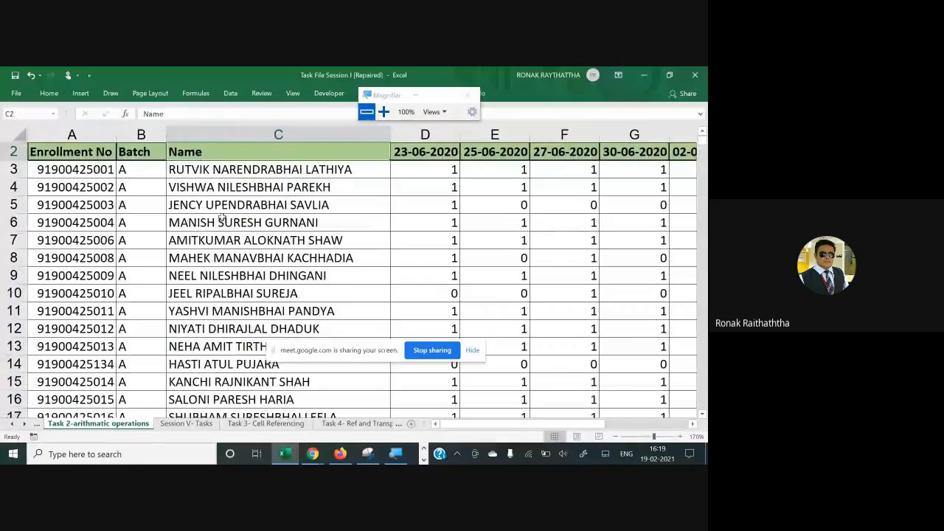
- Select all student names in C3:C197 and start a new conditional formatting rule that uses a formula
{"action": "key", "text": "Down"}
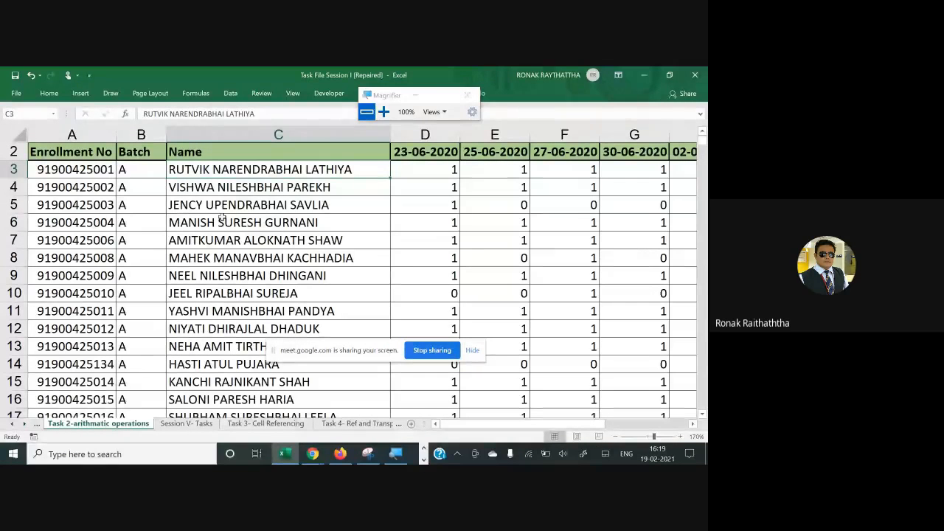
{"action": "key", "text": "ctrl+shift+Down"}
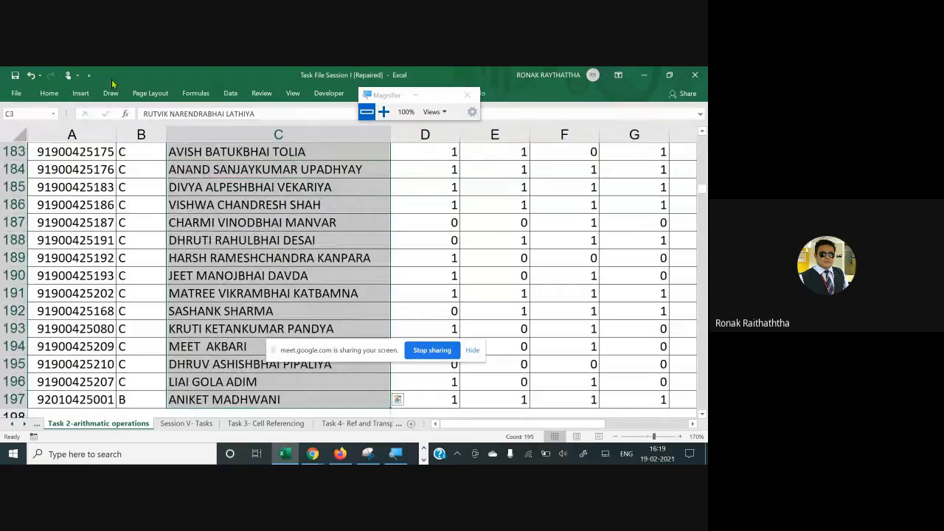
{"action": "left_click", "coordinate": [49, 94]}
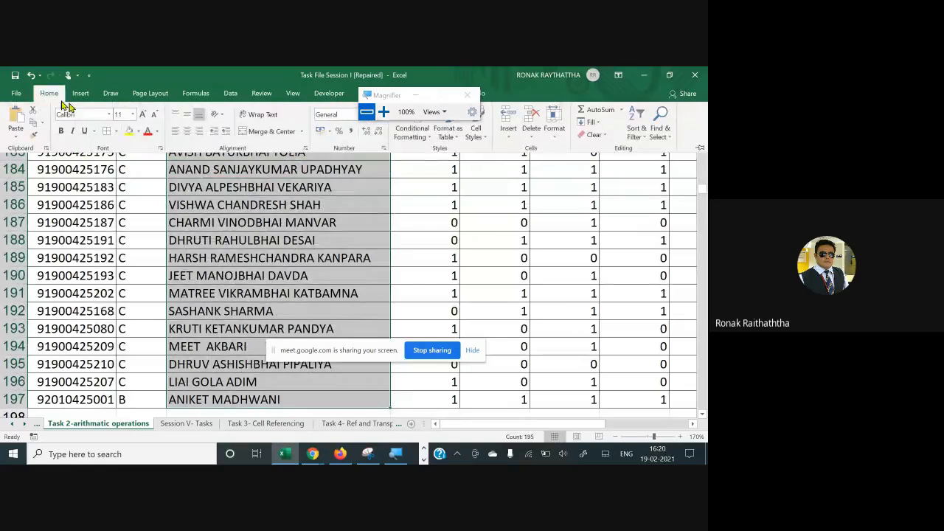
{"action": "left_click", "coordinate": [413, 137]}
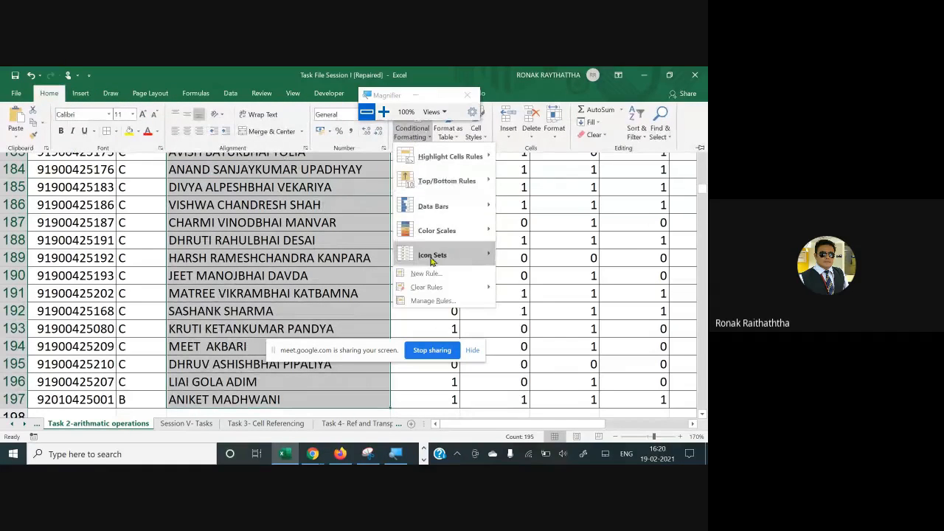
{"action": "left_click", "coordinate": [434, 279]}
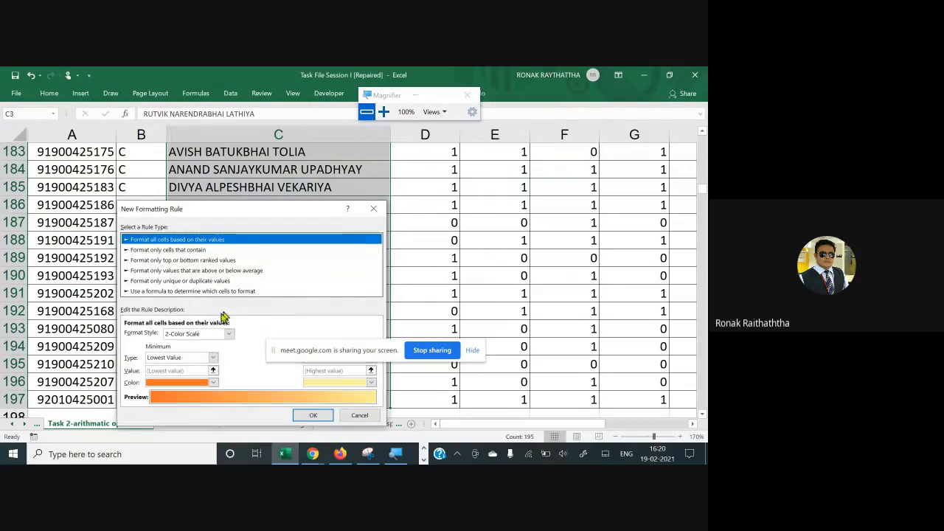
{"action": "left_click", "coordinate": [180, 291]}
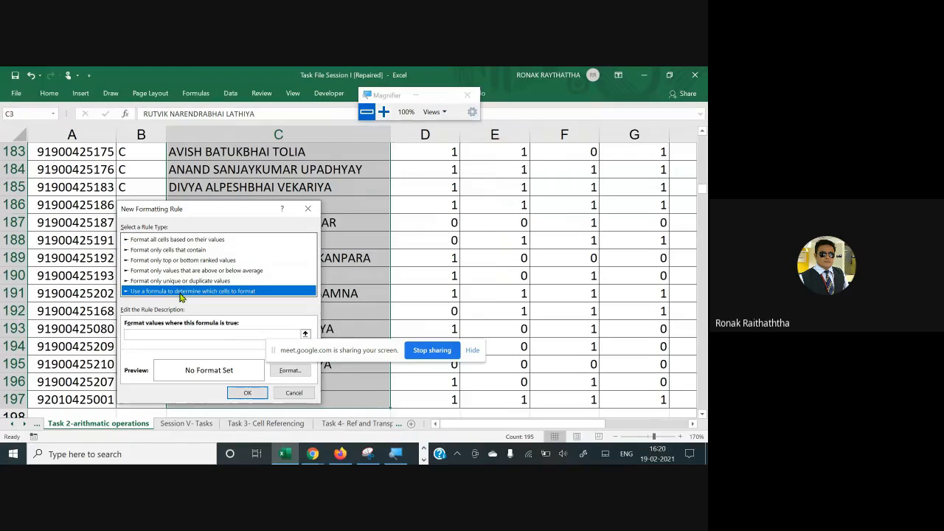
- Begin the rule formula with =and( and move the rule dialog and the screen-sharing bar so the formula stays readable
{"action": "left_click", "coordinate": [189, 333]}
{"action": "type", "text": "=a"}
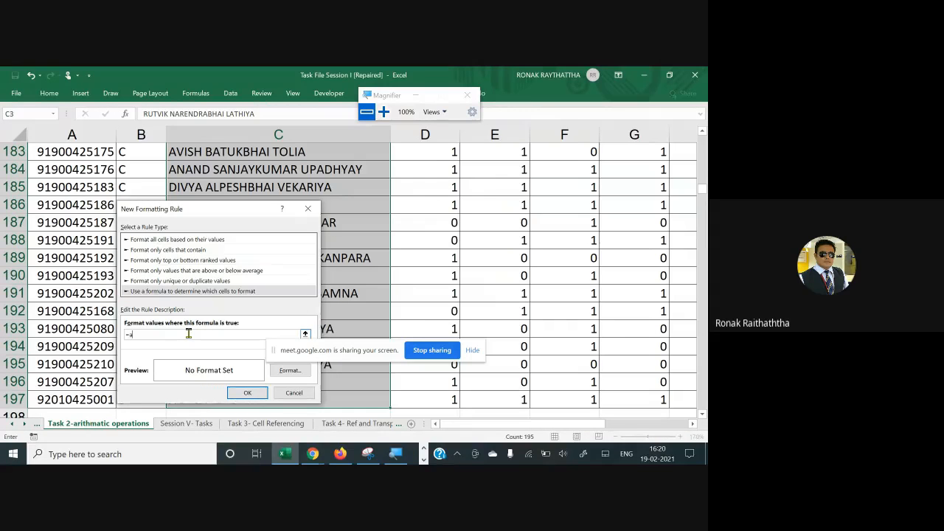
{"action": "type", "text": "nd("}
{"action": "scroll", "coordinate": [473, 178], "scroll_direction": "up", "scroll_amount": 15}
{"action": "scroll", "coordinate": [473, 178], "scroll_direction": "up", "scroll_amount": 11}
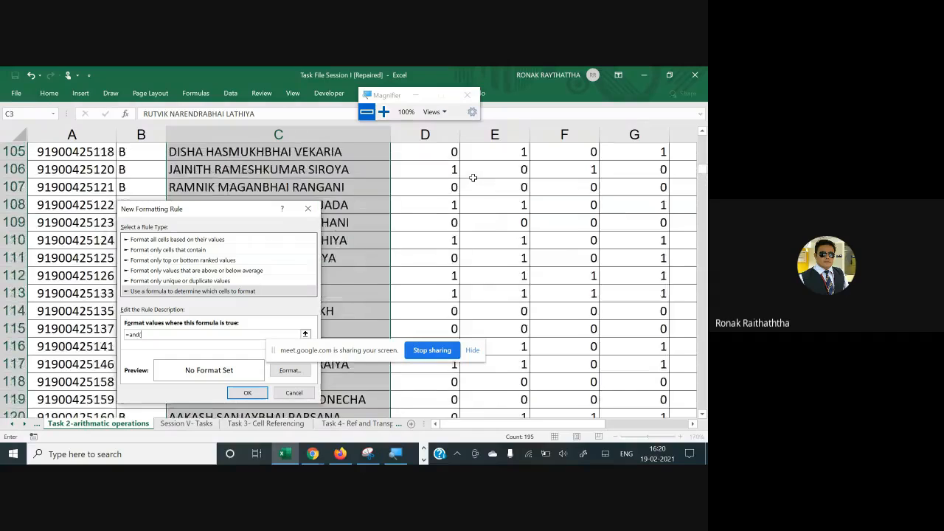
{"action": "scroll", "coordinate": [469, 182], "scroll_direction": "down", "scroll_amount": 8}
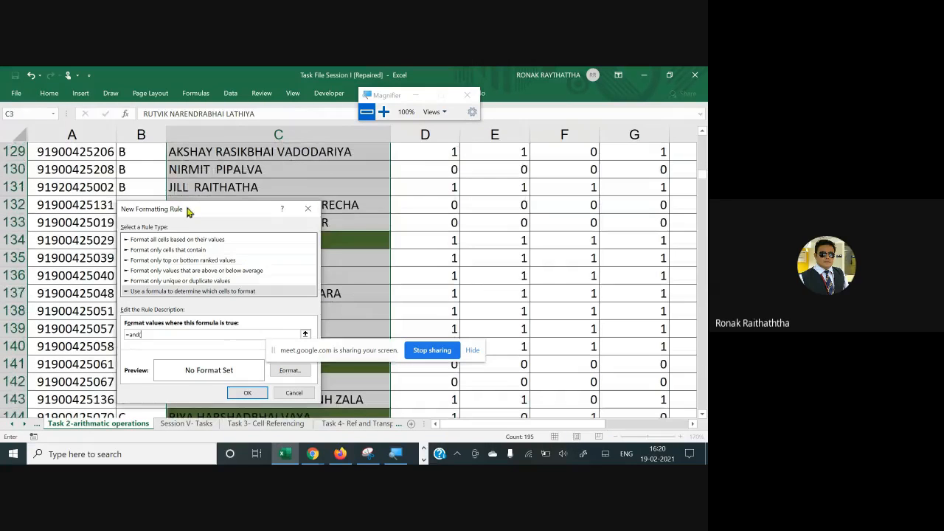
{"action": "left_click_drag", "start_coordinate": [188, 209], "coordinate": [312, 216]}
{"action": "scroll", "coordinate": [338, 221], "scroll_direction": "up", "scroll_amount": 3}
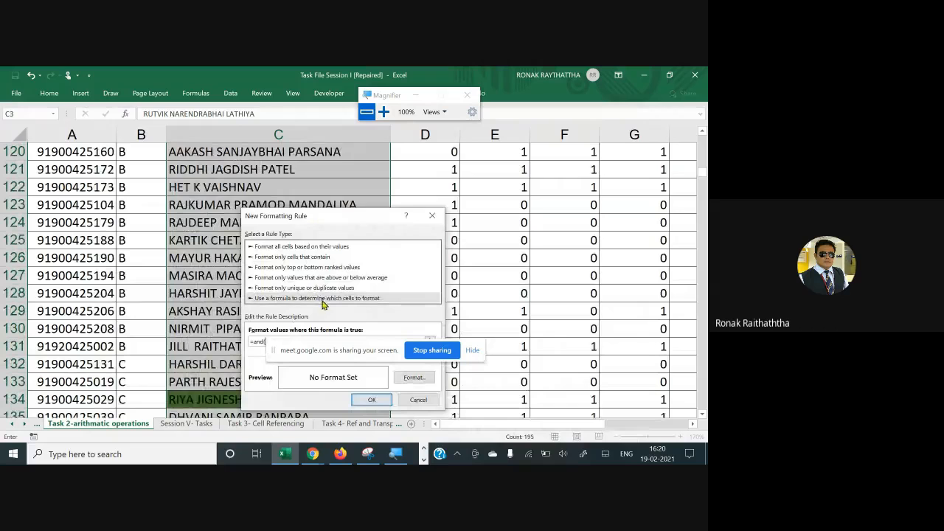
{"action": "left_click_drag", "start_coordinate": [327, 350], "coordinate": [580, 248]}
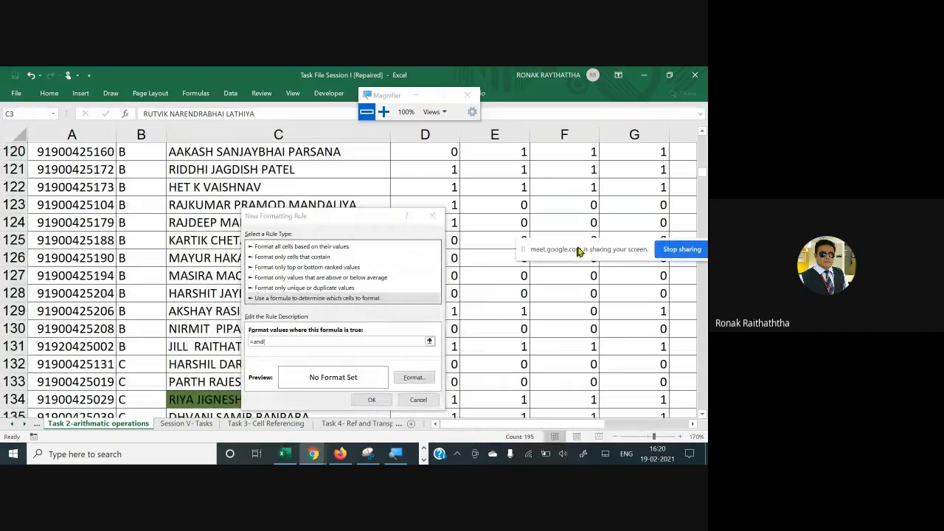
{"action": "left_click", "coordinate": [276, 340]}
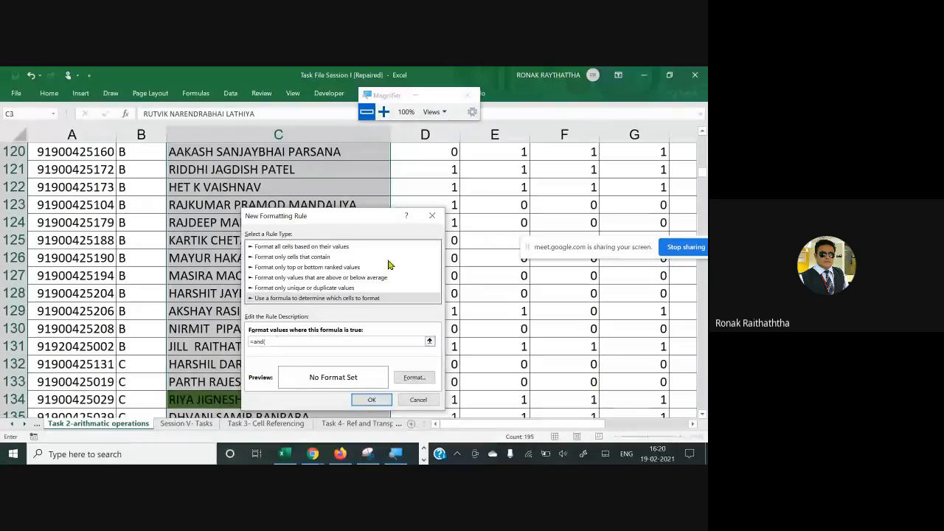
- Complete the AND formula with the conditions $D3=0 and $E3=0, fixing only the columns, and close the bracket
{"action": "scroll", "coordinate": [322, 266], "scroll_direction": "up", "scroll_amount": 11}
{"action": "scroll", "coordinate": [321, 265], "scroll_direction": "up", "scroll_amount": 15}
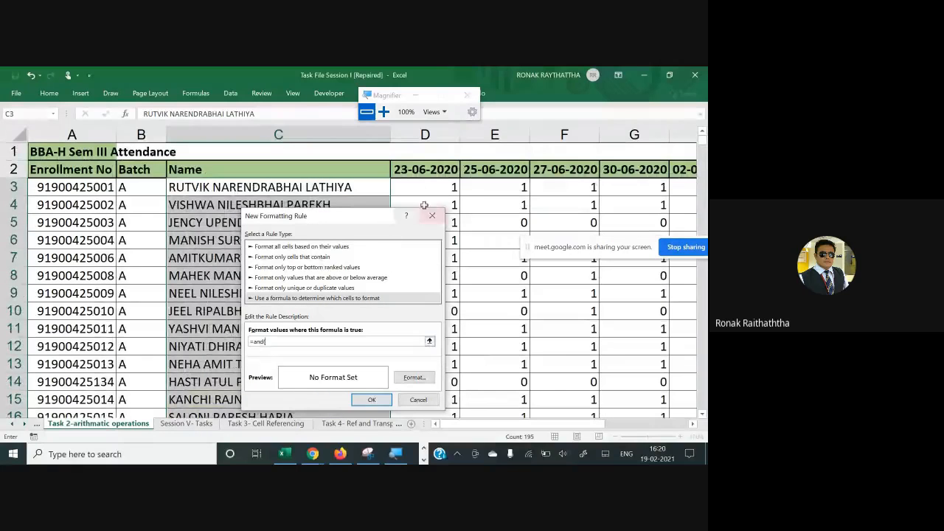
{"action": "left_click", "coordinate": [424, 185]}
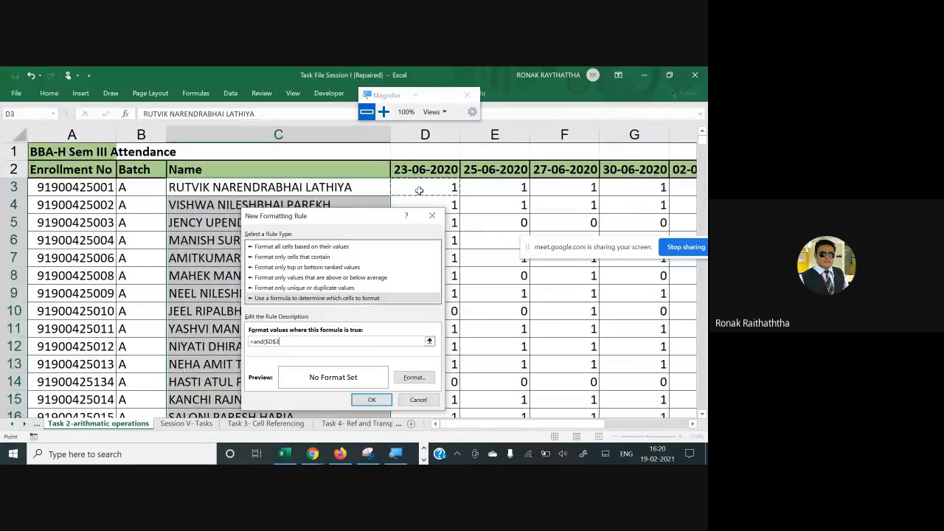
{"action": "key", "text": "F4"}
{"action": "key", "text": "F4"}
{"action": "key", "text": "F4"}
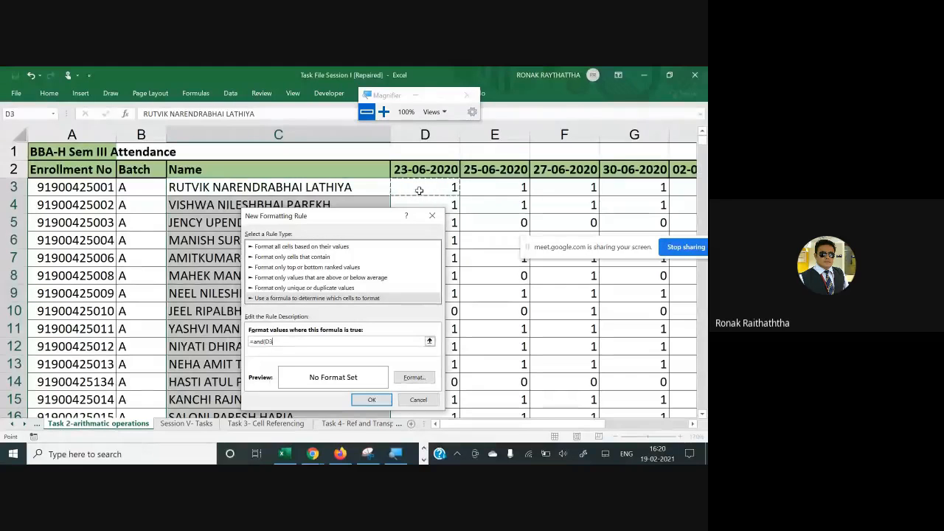
{"action": "key", "text": "F4"}
{"action": "key", "text": "F4"}
{"action": "key", "text": "F4"}
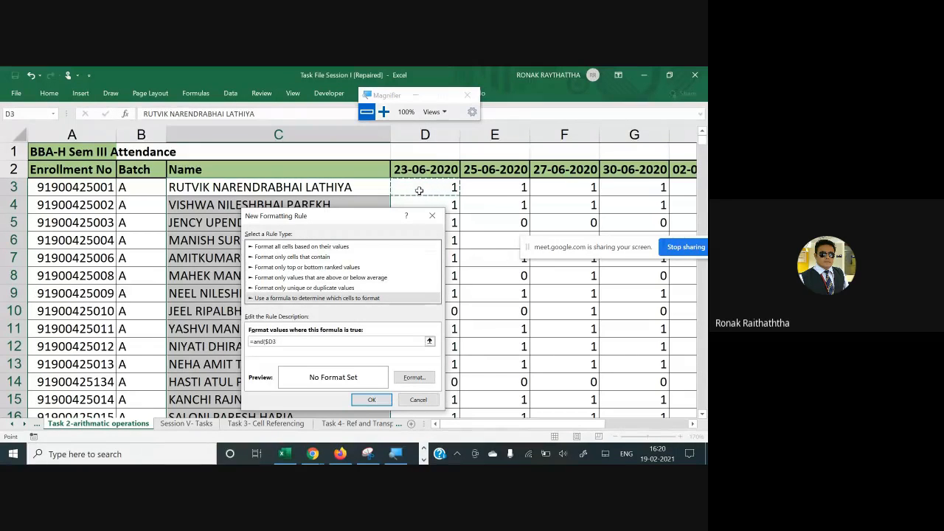
{"action": "type", "text": "=0,"}
{"action": "left_click", "coordinate": [483, 190]}
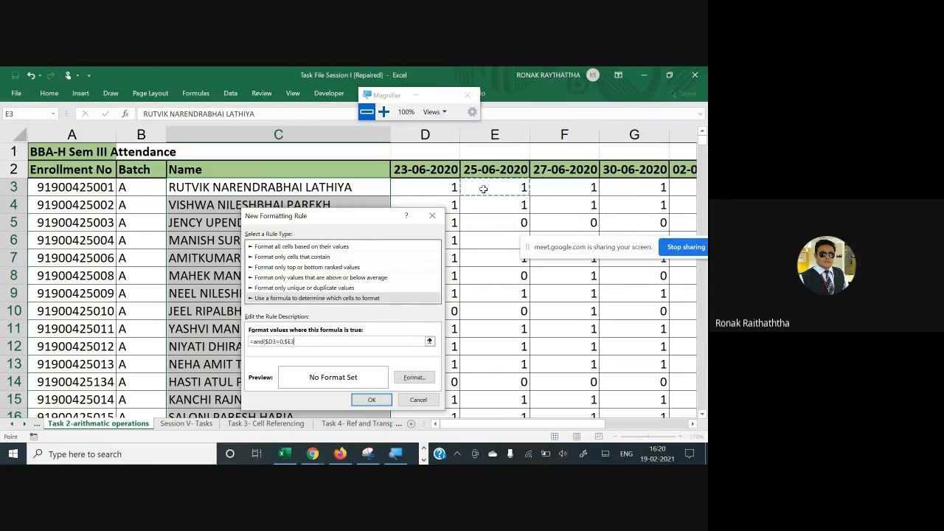
{"action": "type", "text": "=0)"}
- Give the rule a yellow fill and apply it to the selected names
{"action": "left_click", "coordinate": [418, 378]}
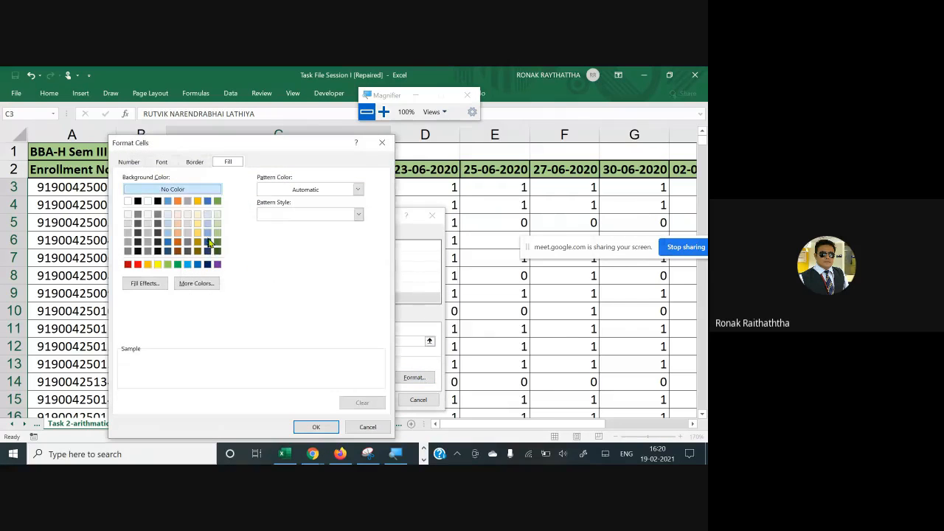
{"action": "left_click", "coordinate": [157, 265]}
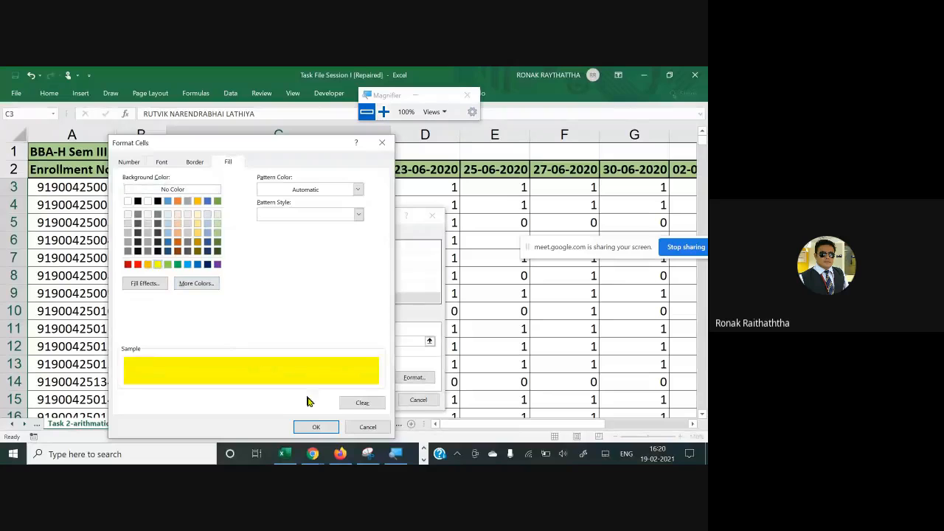
{"action": "left_click", "coordinate": [317, 428]}
{"action": "left_click", "coordinate": [369, 400]}
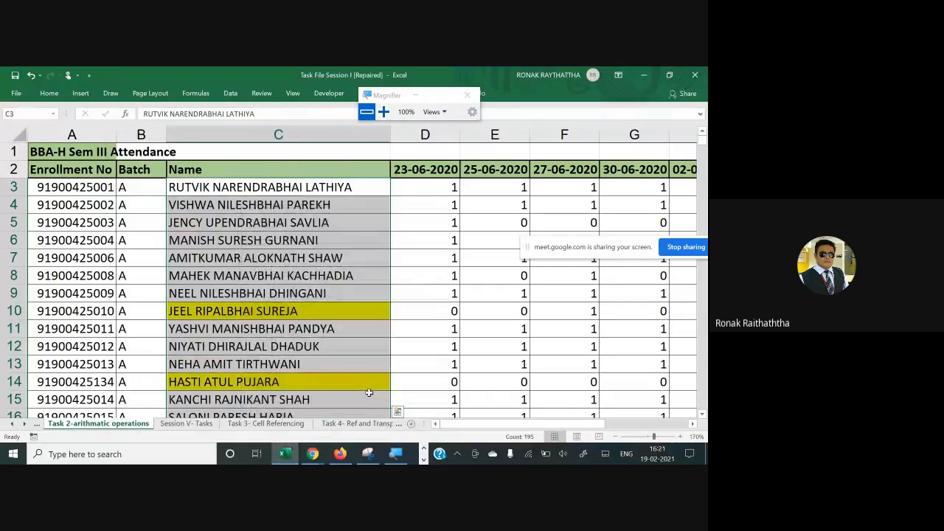
- Look down the Name column to compare the yellow names with the attendance values for the first two sessions
{"action": "scroll", "coordinate": [334, 313], "scroll_direction": "down", "scroll_amount": 1}
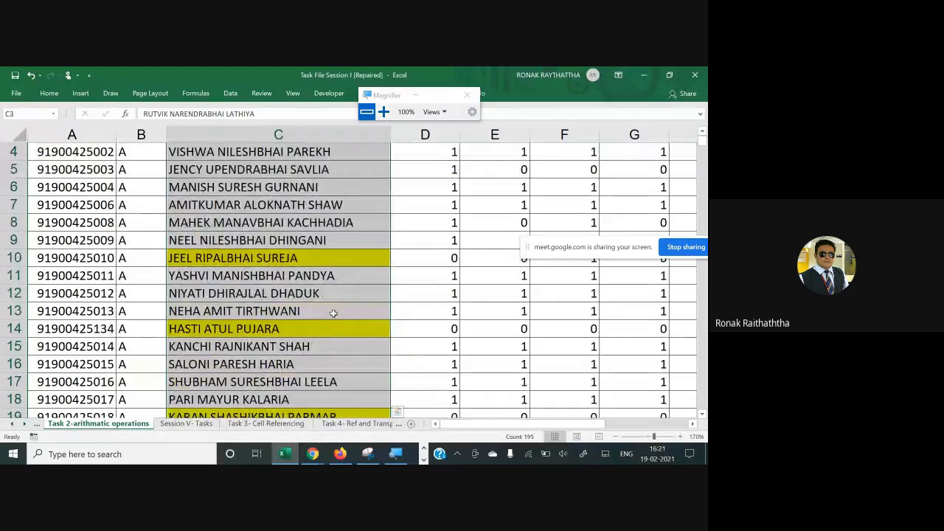
{"action": "scroll", "coordinate": [336, 310], "scroll_direction": "up", "scroll_amount": 1}
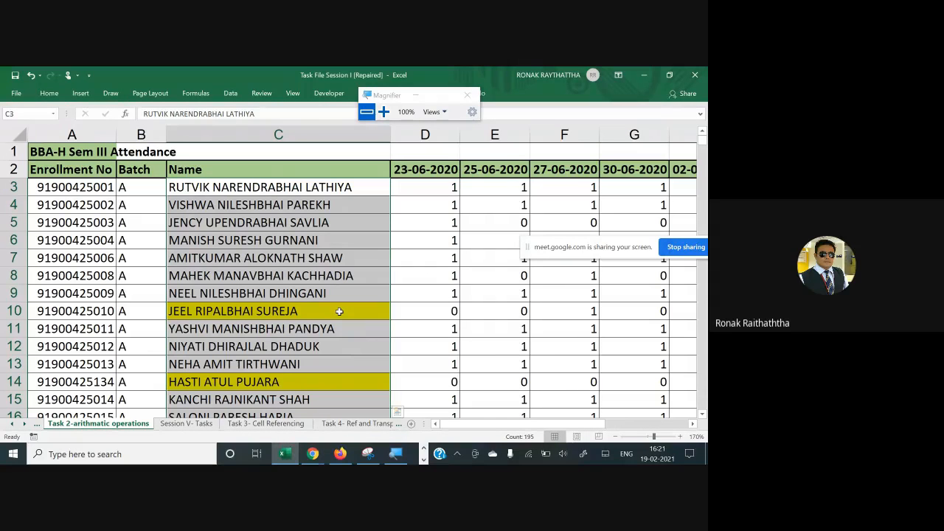
{"action": "scroll", "coordinate": [340, 311], "scroll_direction": "down", "scroll_amount": 6}
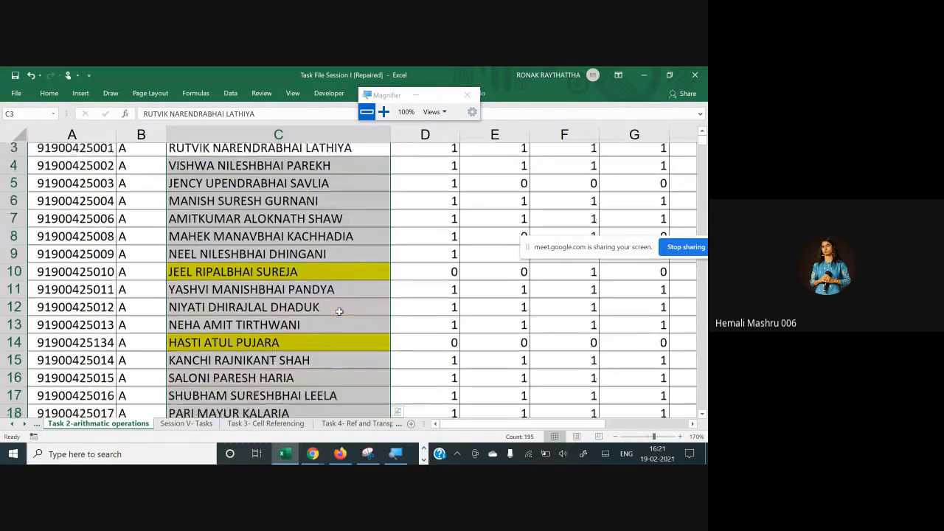
{"action": "scroll", "coordinate": [339, 311], "scroll_direction": "down", "scroll_amount": 12}
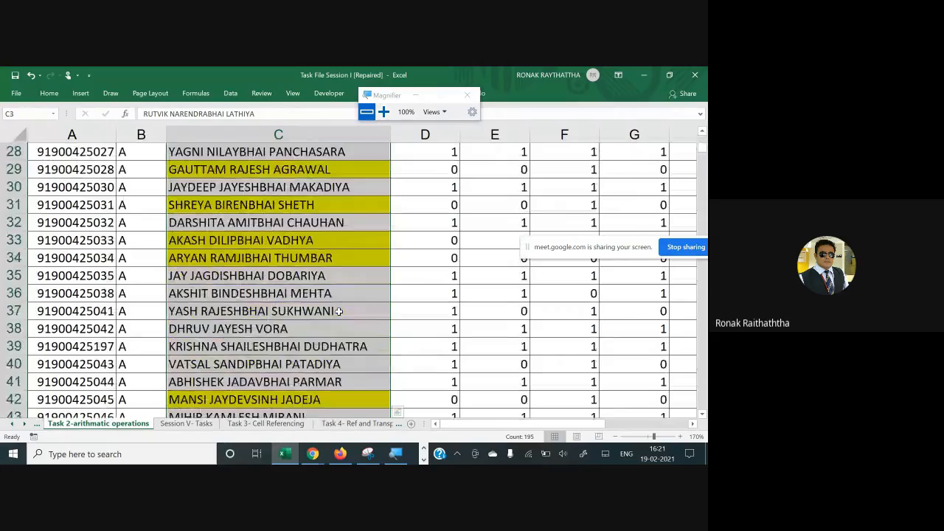
{"action": "scroll", "coordinate": [339, 312], "scroll_direction": "down", "scroll_amount": 12}
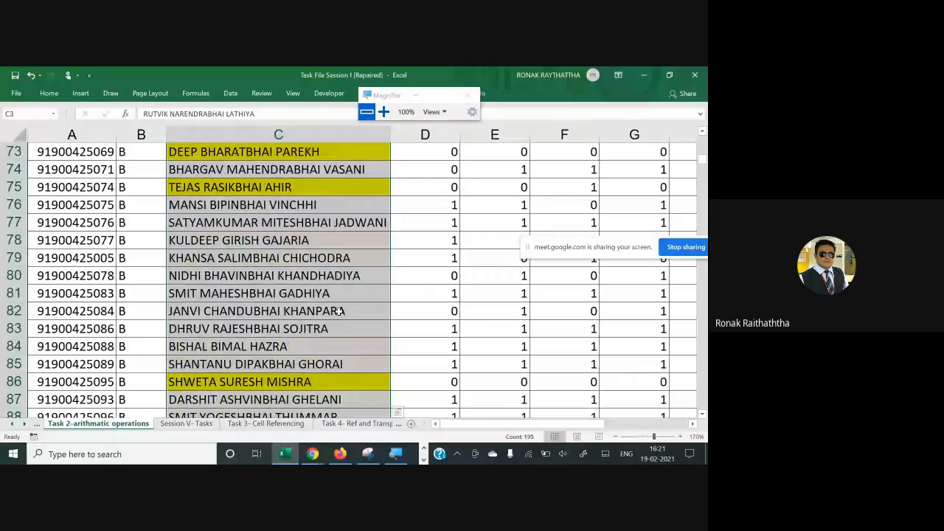
{"action": "scroll", "coordinate": [340, 312], "scroll_direction": "up", "scroll_amount": 20}
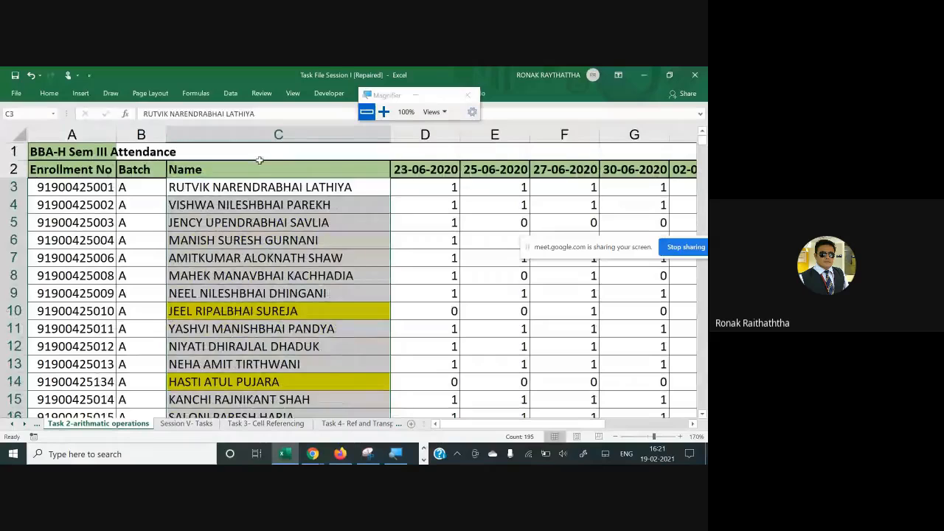
- Add filters to the attendance table's header row, from Enrollment No through % attendance
{"action": "left_click", "coordinate": [262, 166]}
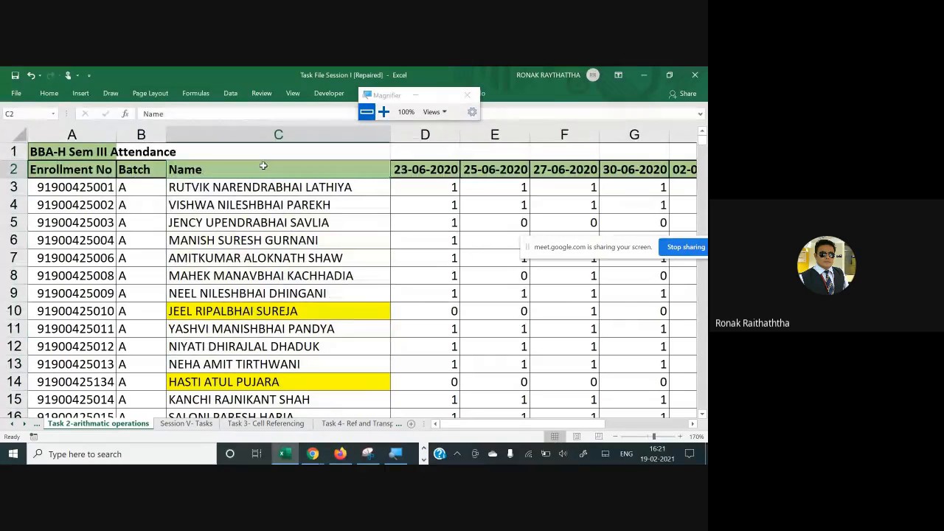
{"action": "key", "text": "Left"}
{"action": "key", "text": "Left"}
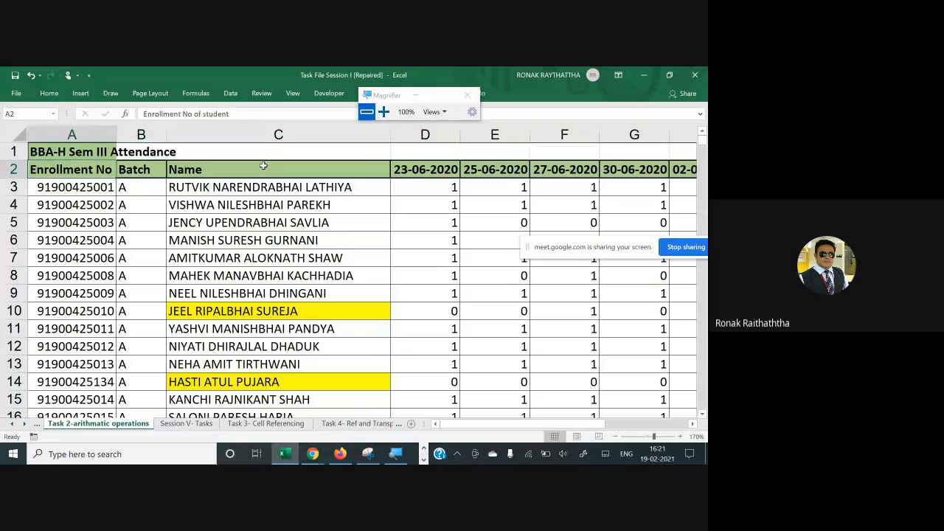
{"action": "key", "text": "shift+Right"}
{"action": "key", "text": "shift+Right"}
{"action": "key", "text": "shift+Right"}
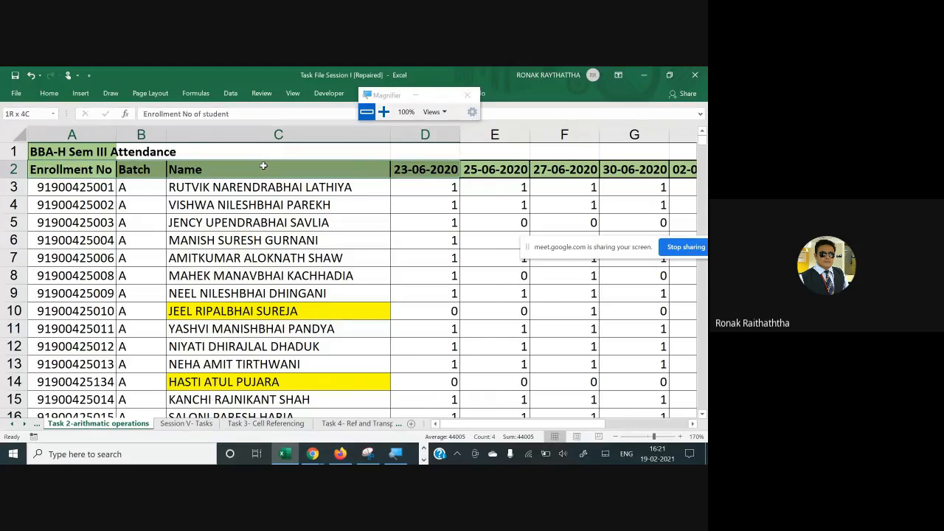
{"action": "key", "text": "ctrl+shift+Right"}
{"action": "key", "text": "ctrl+Left"}
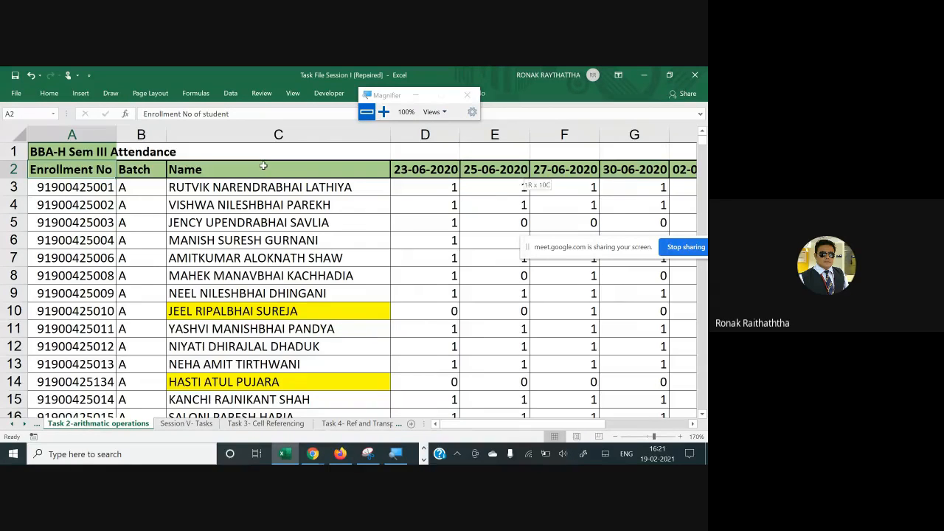
{"action": "scroll", "coordinate": [263, 166], "scroll_direction": "right", "scroll_amount": 3}
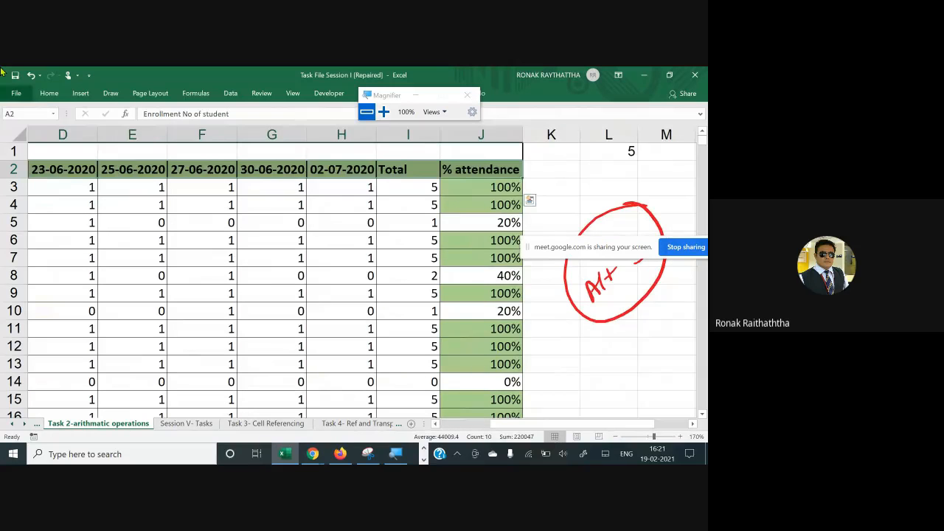
{"action": "left_click", "coordinate": [47, 93]}
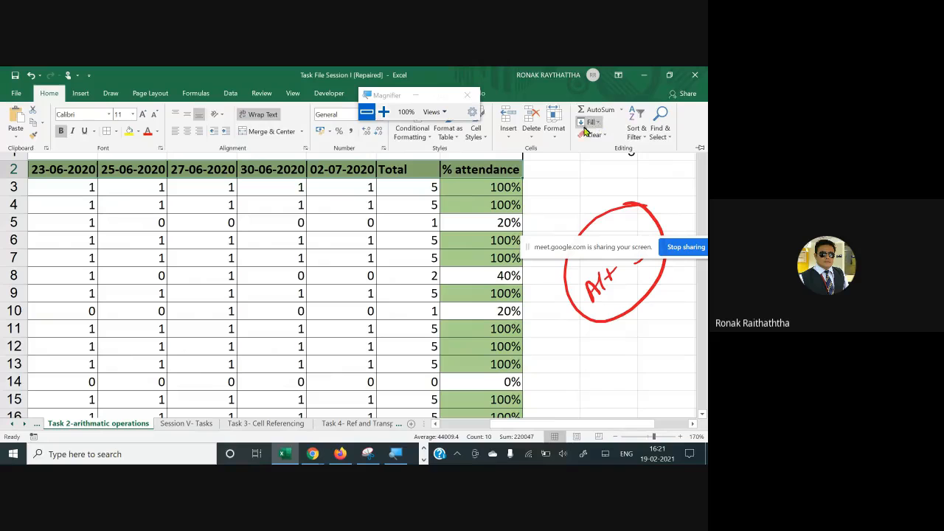
{"action": "left_click", "coordinate": [636, 135]}
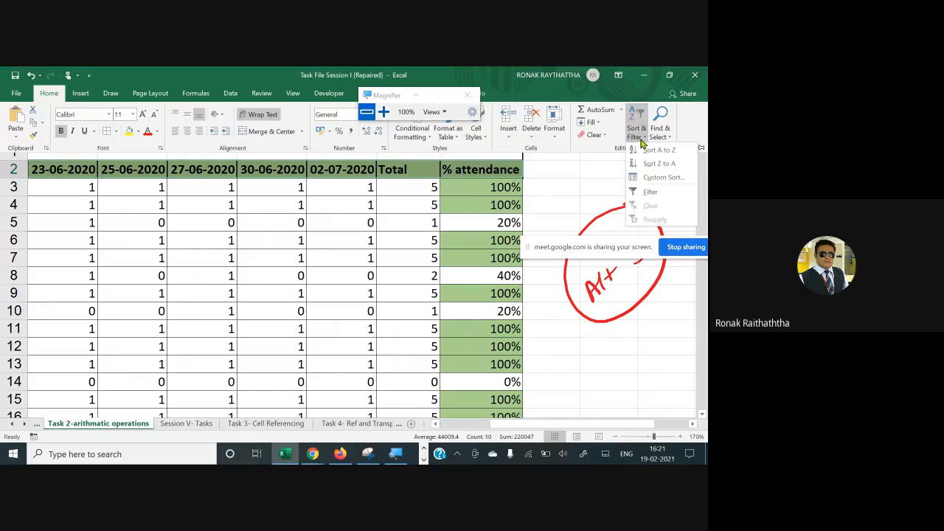
{"action": "left_click", "coordinate": [652, 192]}
- Go back to the start of the filtered header row and select the Name heading
{"action": "left_click", "coordinate": [60, 169]}
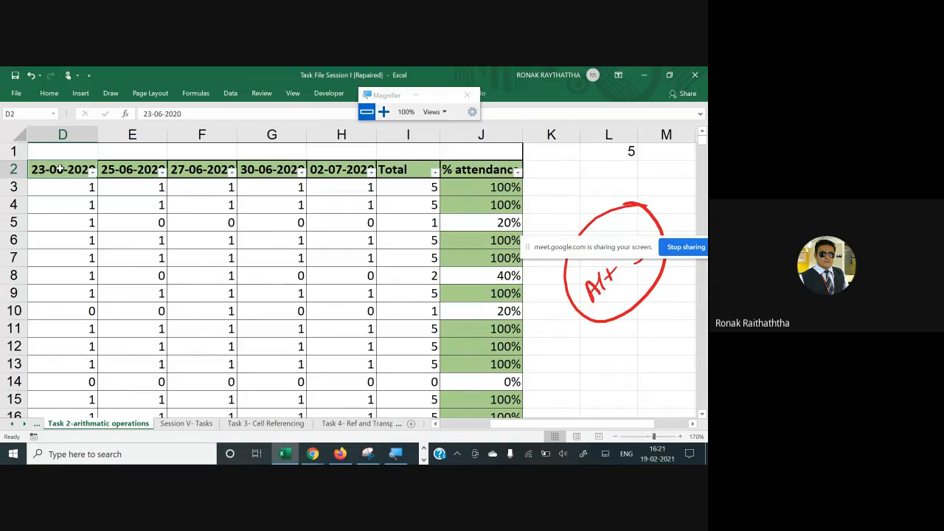
{"action": "key", "text": "Left"}
{"action": "key", "text": "Left"}
{"action": "key", "text": "Left"}
{"action": "key", "text": "Right"}
{"action": "key", "text": "Right"}
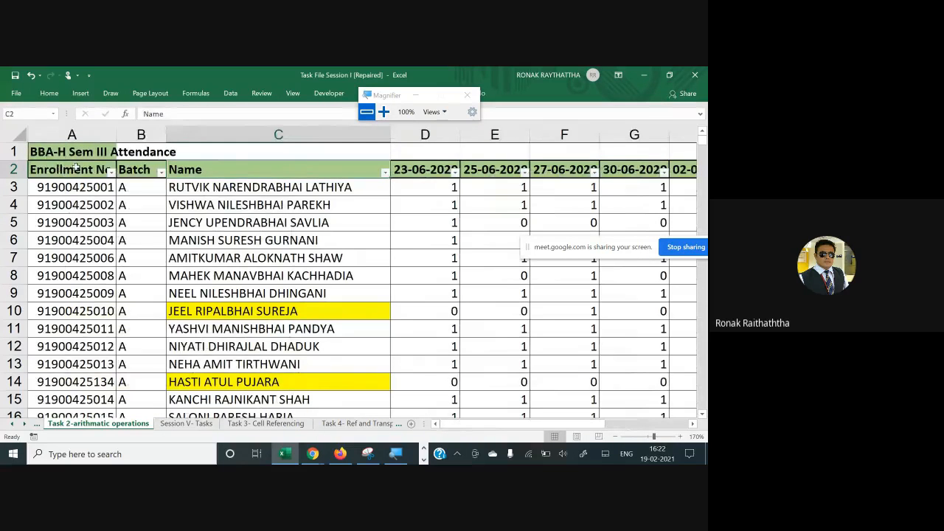
- Handwrite the note "alt ↓" in red ink over the boundary between the Name and first session columns
{"action": "left_click_drag", "start_coordinate": [391, 269], "coordinate": [394, 278]}
{"action": "mouse_move", "coordinate": [393, 255]}
{"action": "left_mouse_down"}
{"action": "mouse_move", "coordinate": [399, 274]}
{"action": "mouse_move", "coordinate": [410, 255]}
{"action": "mouse_move", "coordinate": [435, 258]}
{"action": "left_mouse_up"}
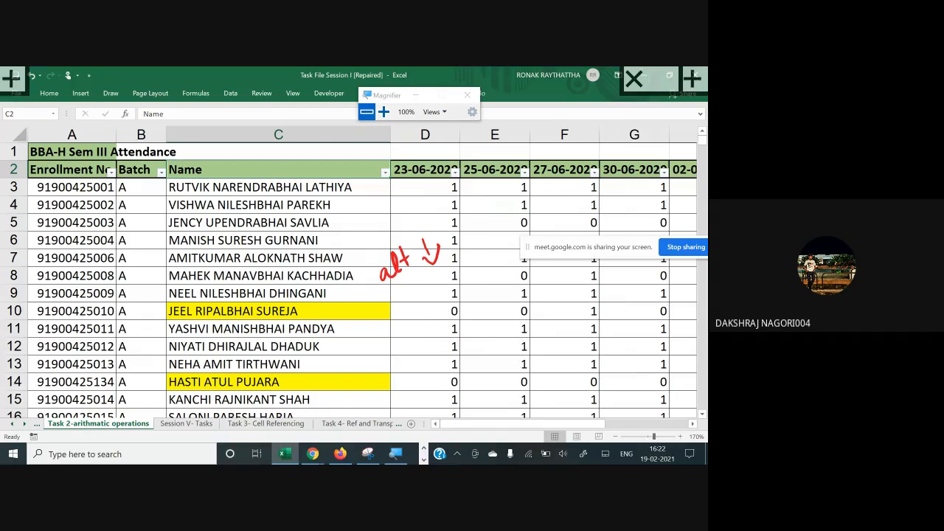
- Examine the Sort & Filter commands and the Name column's filter options, and close both
{"action": "left_click", "coordinate": [49, 93]}
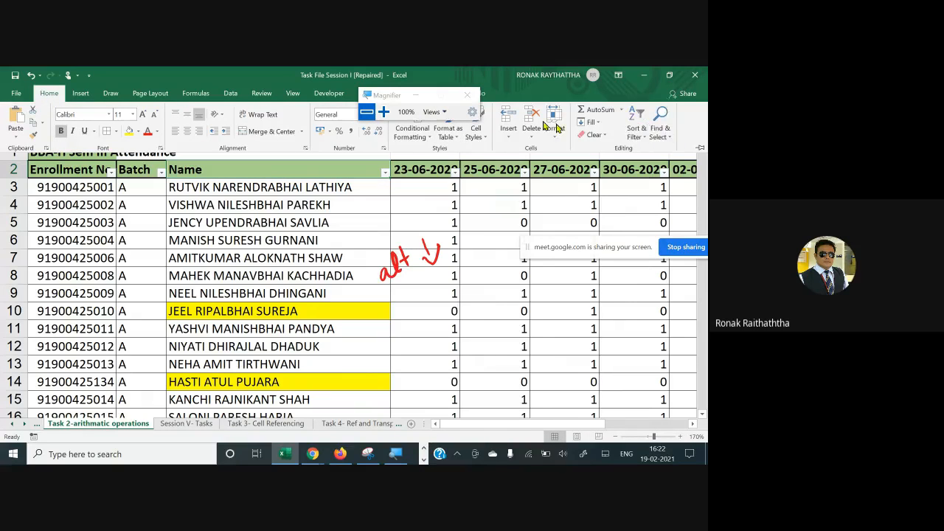
{"action": "left_click", "coordinate": [384, 112]}
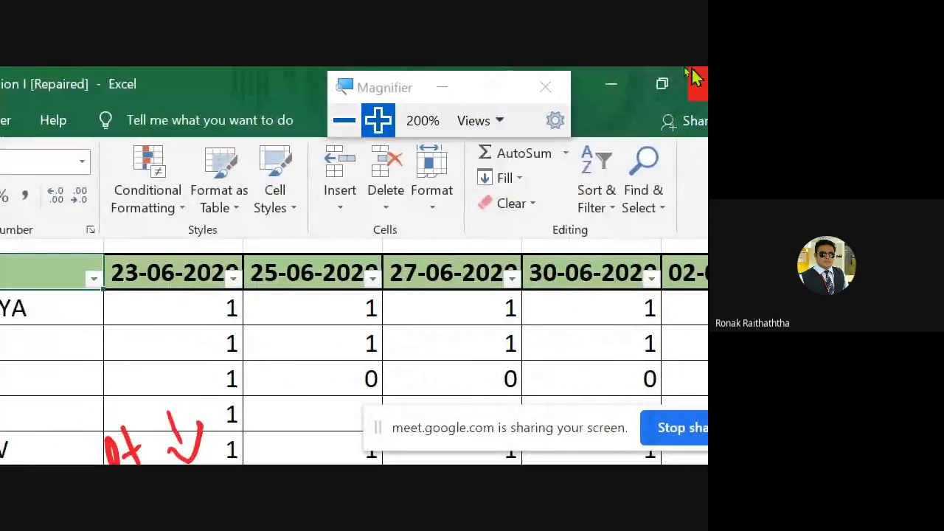
{"action": "left_click", "coordinate": [608, 213]}
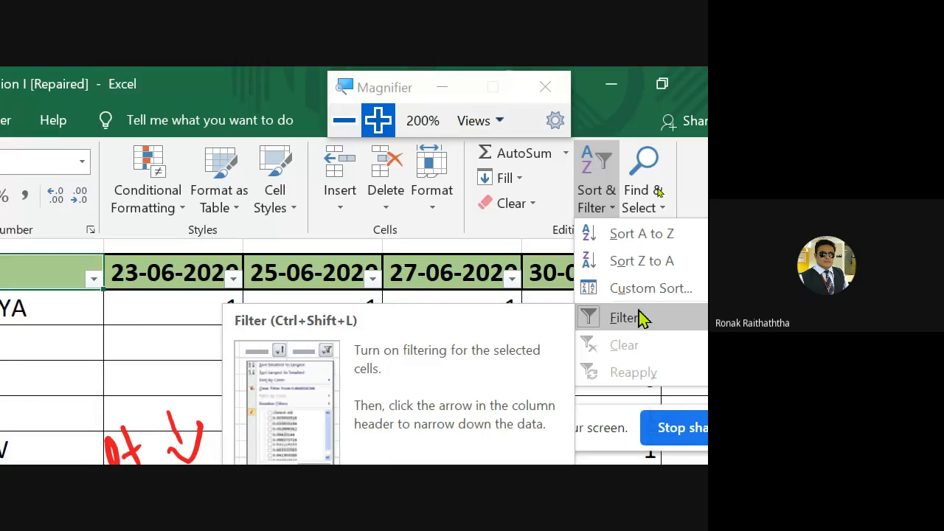
{"action": "left_click", "coordinate": [151, 314]}
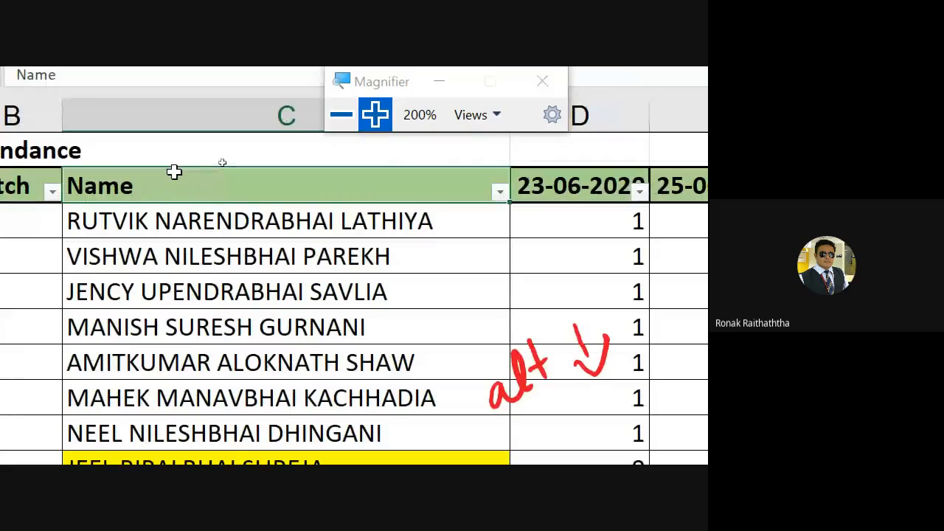
{"action": "key", "text": "alt+Down"}
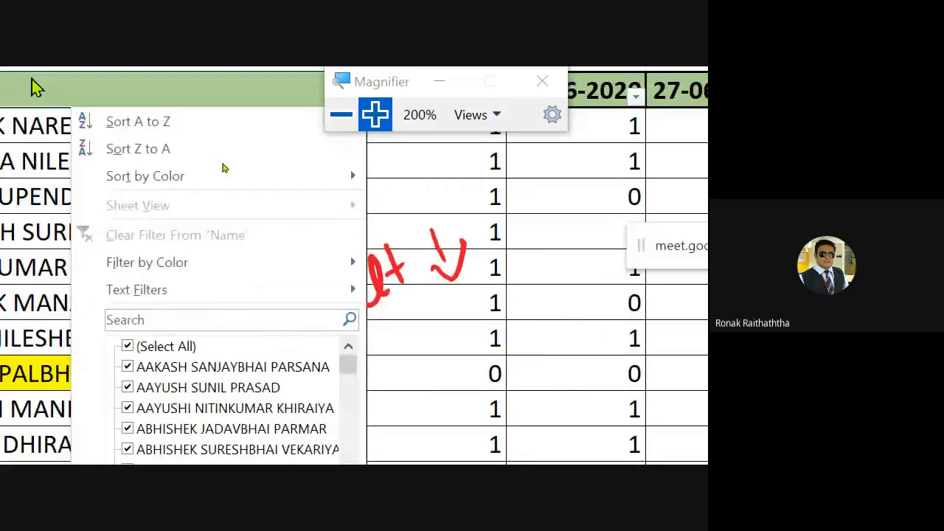
{"action": "key", "text": "Escape"}
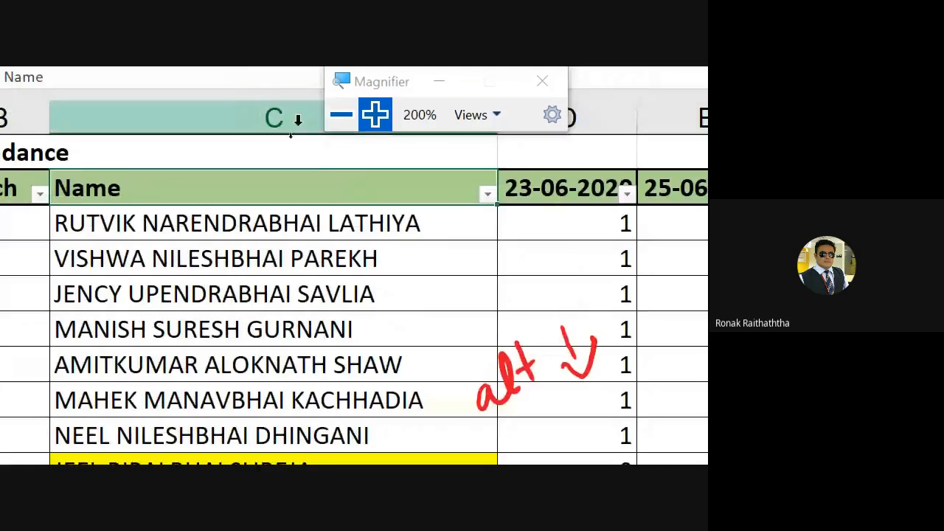
- Filter the Name column by yellow cell color and look through the listed students
{"action": "left_click", "coordinate": [488, 194]}
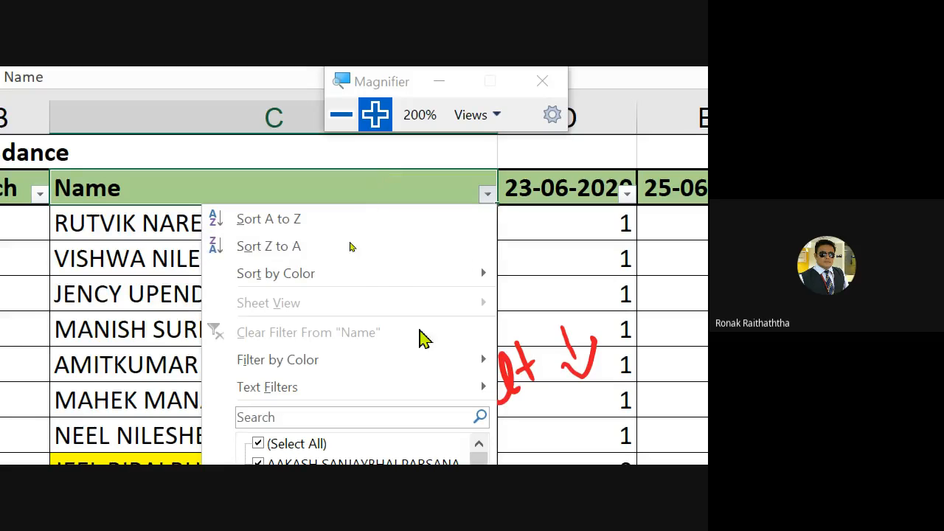
{"action": "mouse_move", "coordinate": [320, 369]}
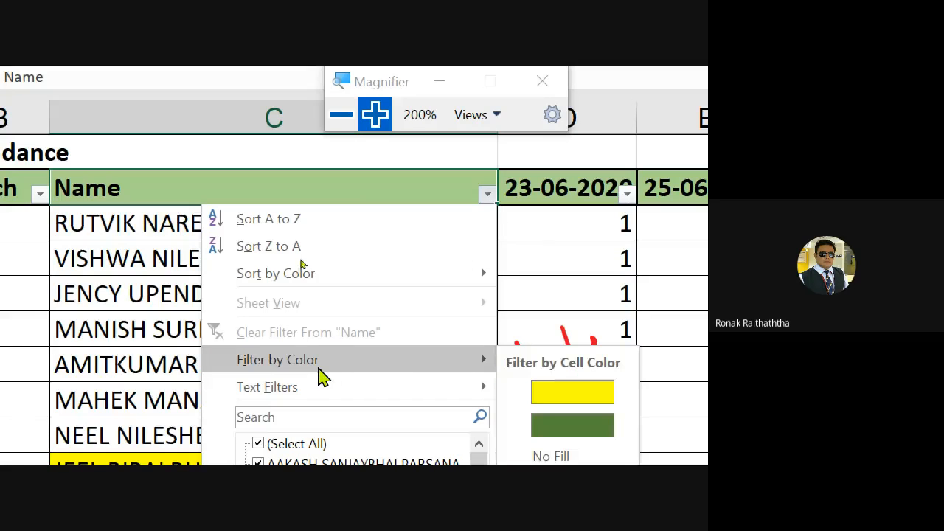
{"action": "left_click", "coordinate": [584, 401]}
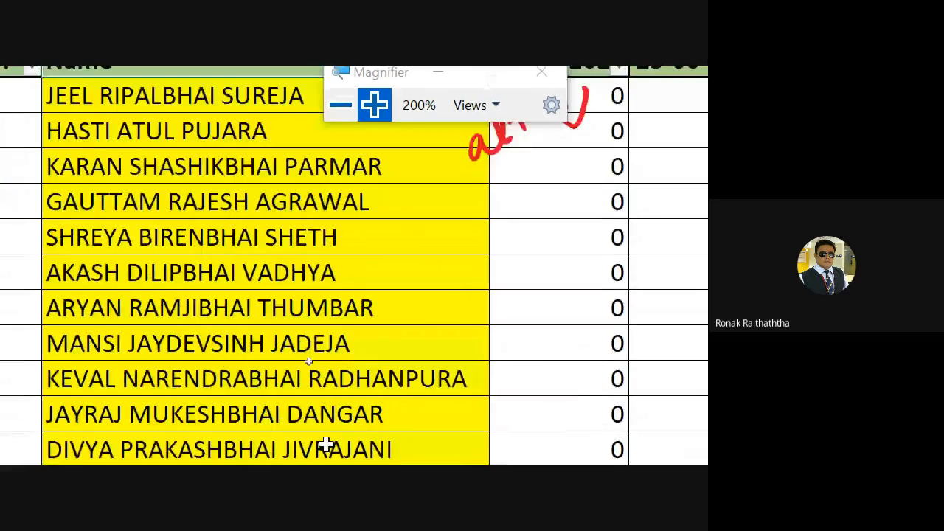
{"action": "scroll", "coordinate": [289, 426], "scroll_direction": "down", "scroll_amount": 5}
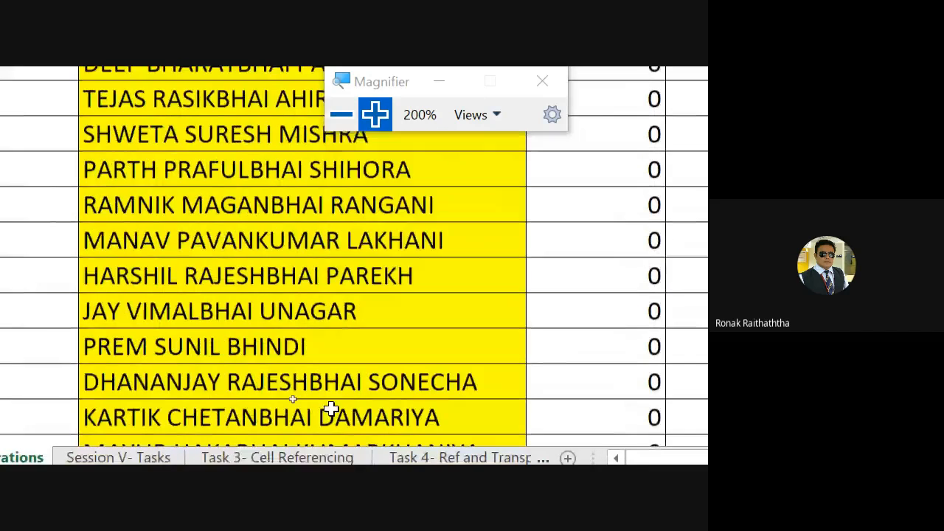
{"action": "scroll", "coordinate": [325, 414], "scroll_direction": "down", "scroll_amount": 7}
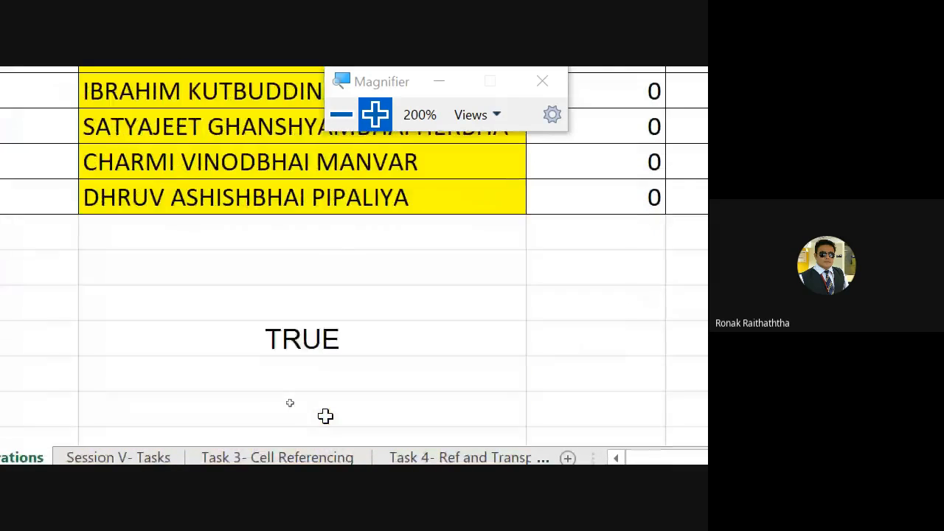
{"action": "scroll", "coordinate": [326, 416], "scroll_direction": "up", "scroll_amount": 1}
{"action": "scroll", "coordinate": [325, 416], "scroll_direction": "up", "scroll_amount": 10}
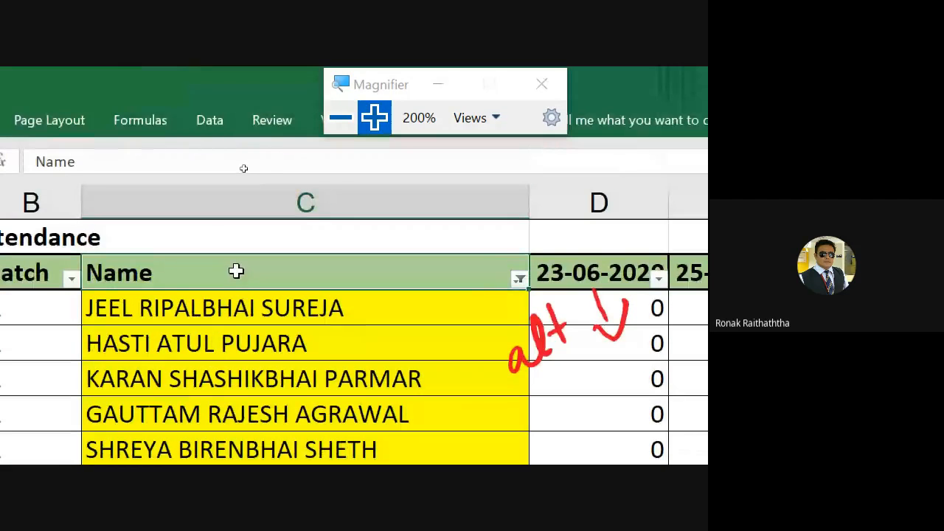
- Show all students again by reselecting every value in the Name column's filter
{"action": "key", "text": "Right"}
{"action": "key", "text": "Left"}
{"action": "key", "text": "alt+Down"}
{"action": "key", "text": "Down"}
{"action": "key", "text": "Down"}
{"action": "key", "text": "Down"}
{"action": "key", "text": "Down"}
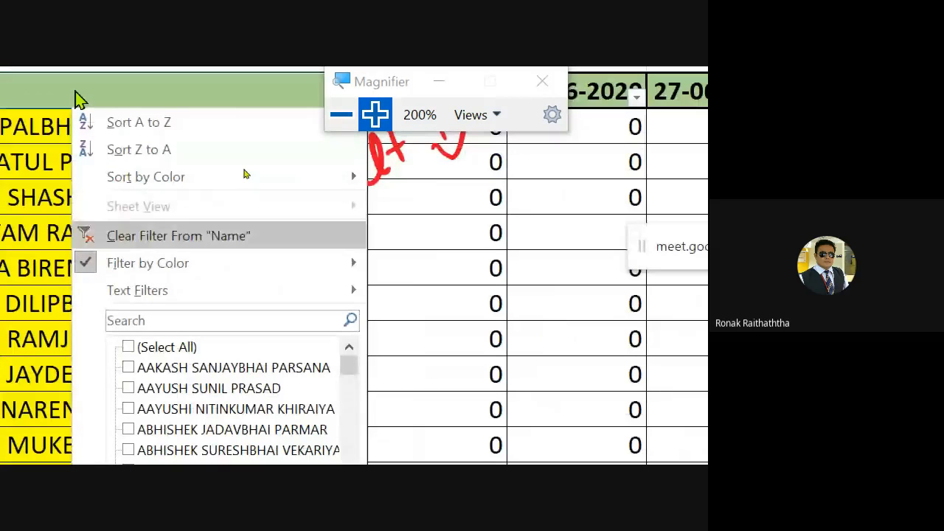
{"action": "key", "text": "Down"}
{"action": "key", "text": "Down"}
{"action": "key", "text": "Down"}
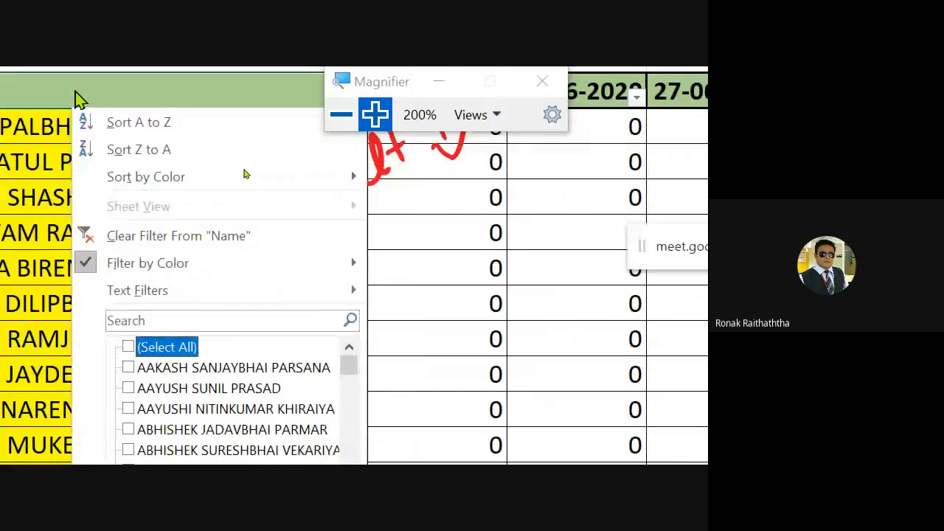
{"action": "key", "text": "space"}
{"action": "key", "text": "Return"}
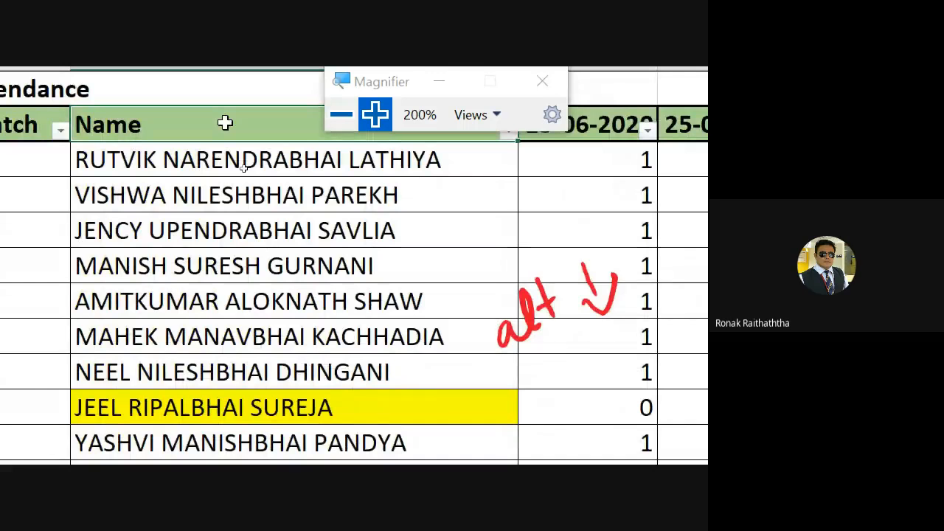
- Read the second task on the Session V- Tasks sheet and check it against the marks on the Task 3- Cell Referencing sheet
{"action": "left_click", "coordinate": [342, 115]}
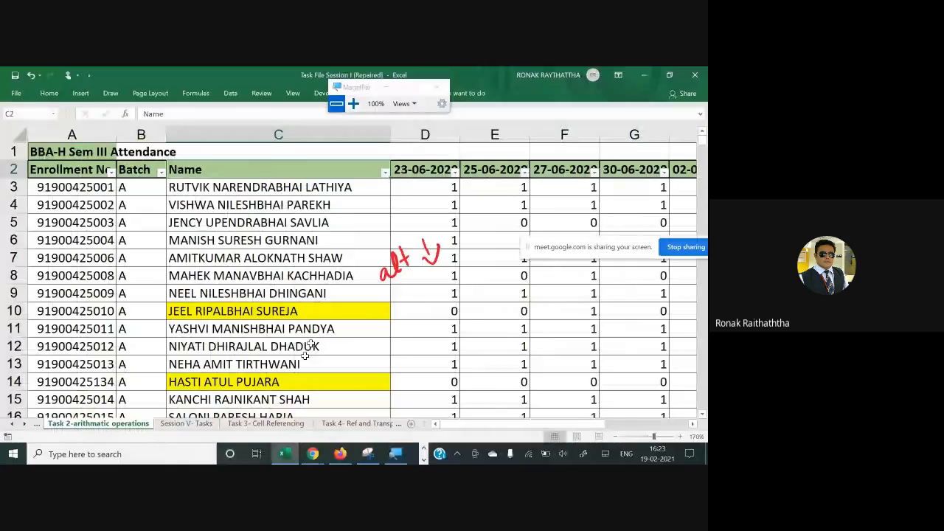
{"action": "left_click", "coordinate": [186, 424]}
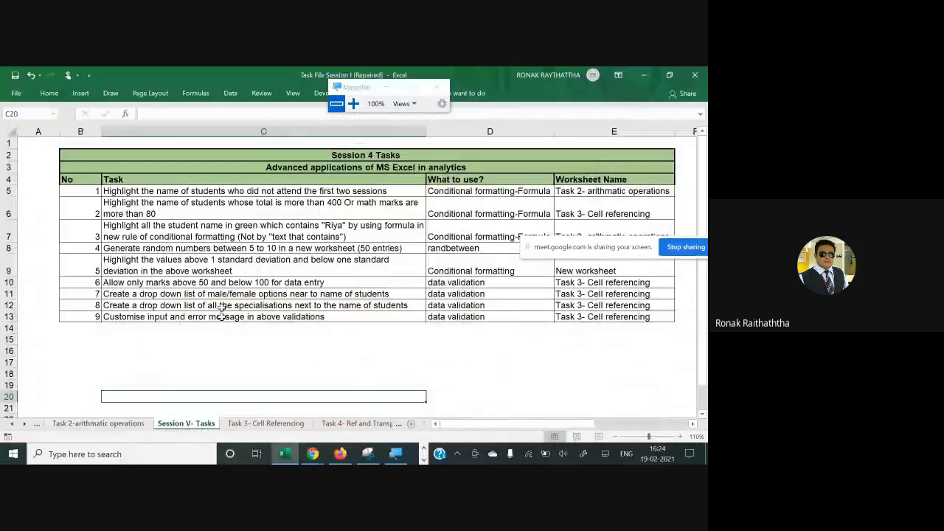
{"action": "left_click", "coordinate": [152, 202]}
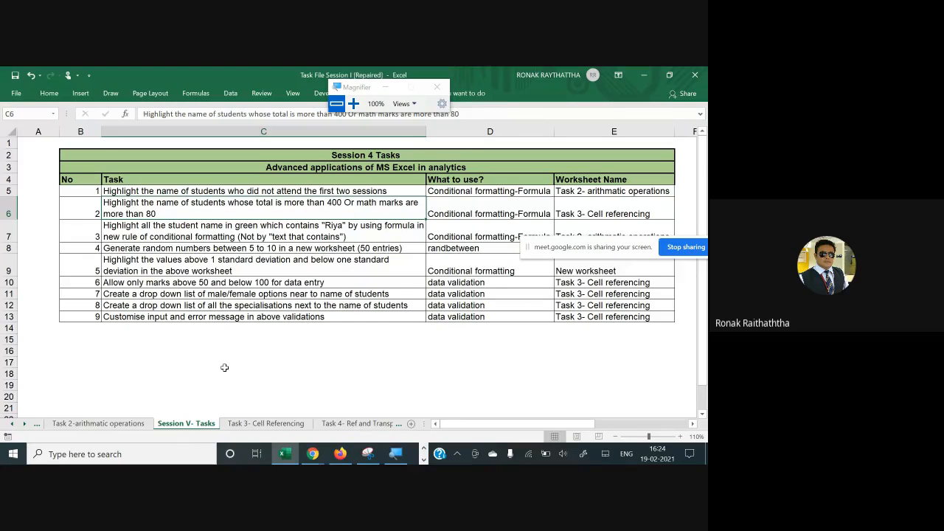
{"action": "left_click", "coordinate": [254, 424]}
{"action": "left_click", "coordinate": [216, 170]}
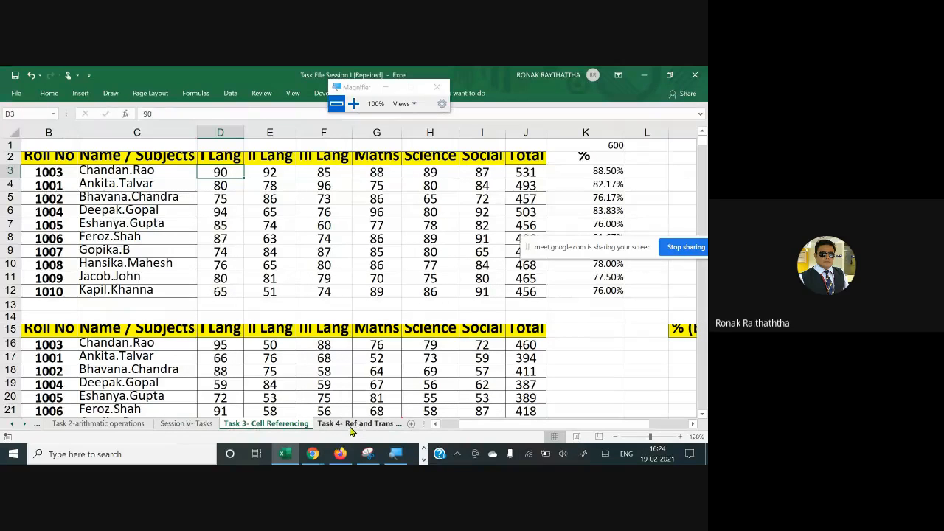
{"action": "left_click", "coordinate": [184, 424]}
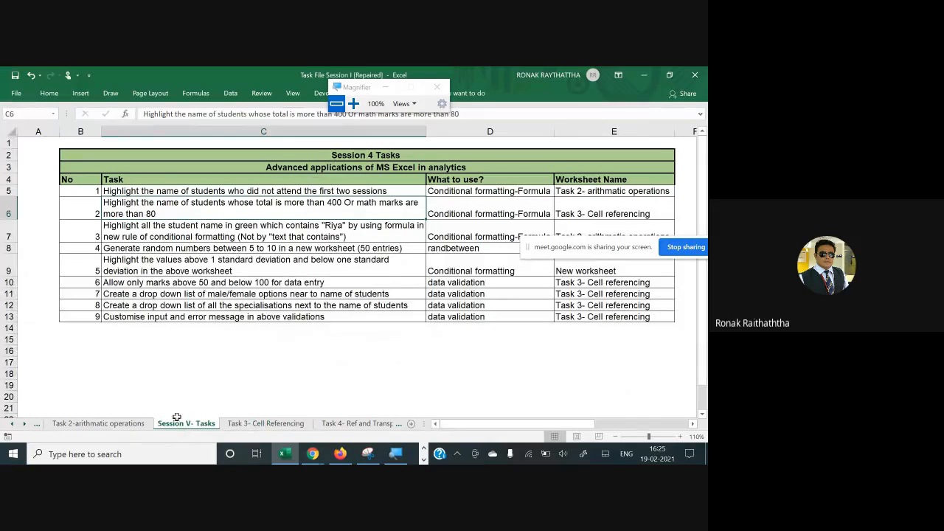
- Start a formula-based conditional formatting rule for the names in C16:C25 of the lower marks table on the Task 3- Cell Referencing sheet
{"action": "left_click", "coordinate": [247, 425]}
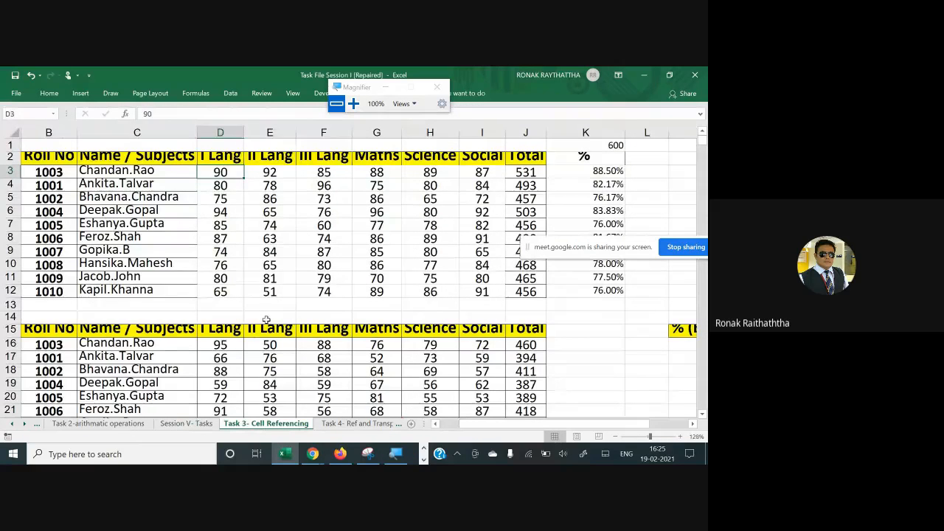
{"action": "scroll", "coordinate": [267, 319], "scroll_direction": "down", "scroll_amount": 2}
{"action": "scroll", "coordinate": [269, 319], "scroll_direction": "up", "scroll_amount": 2}
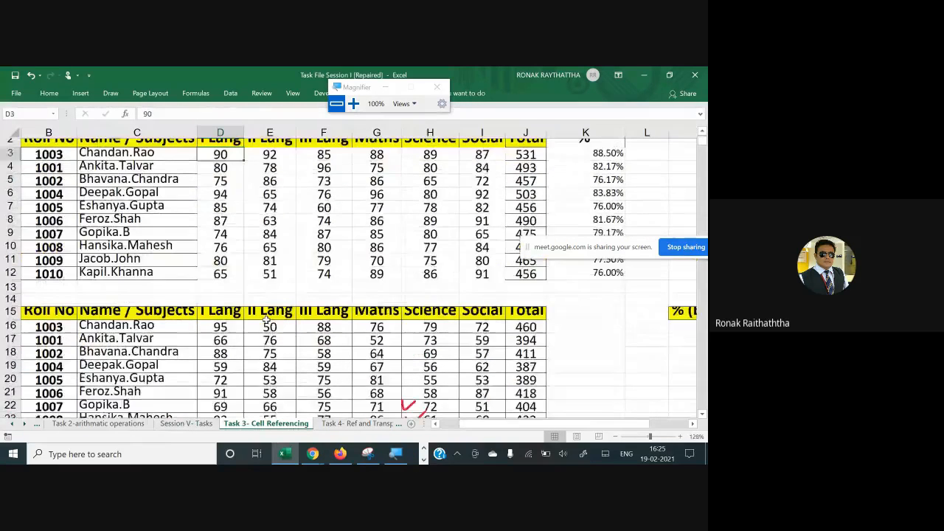
{"action": "scroll", "coordinate": [242, 299], "scroll_direction": "down", "scroll_amount": 1}
{"action": "scroll", "coordinate": [242, 299], "scroll_direction": "down", "scroll_amount": 1}
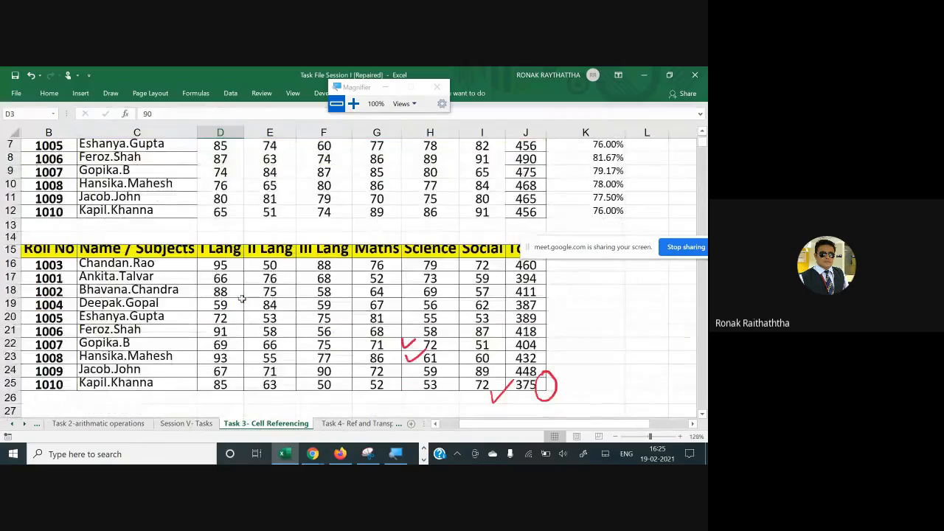
{"action": "scroll", "coordinate": [243, 298], "scroll_direction": "down", "scroll_amount": 1}
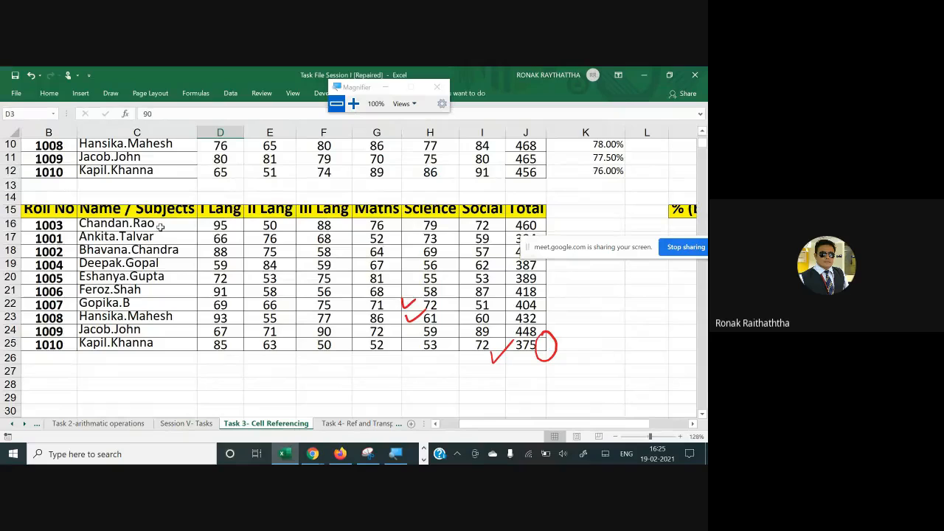
{"action": "left_click_drag", "start_coordinate": [160, 226], "coordinate": [171, 344]}
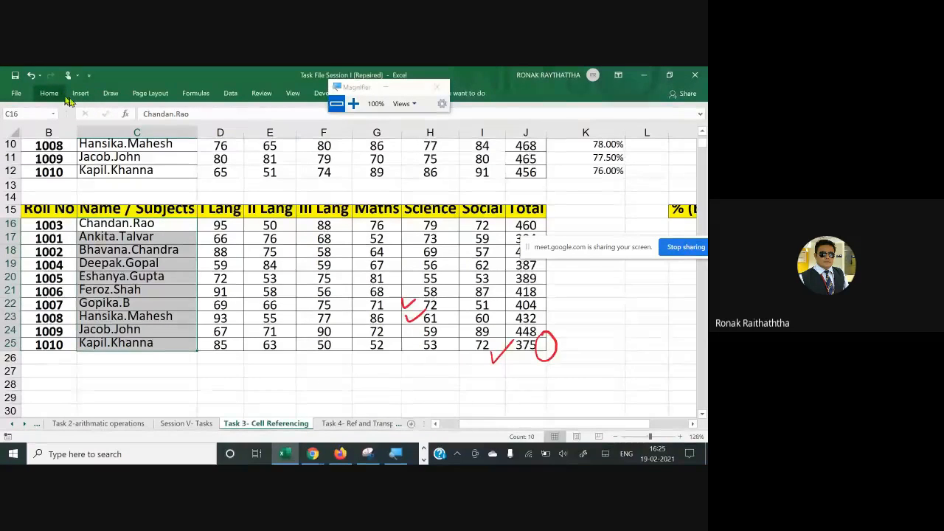
{"action": "left_click", "coordinate": [354, 106]}
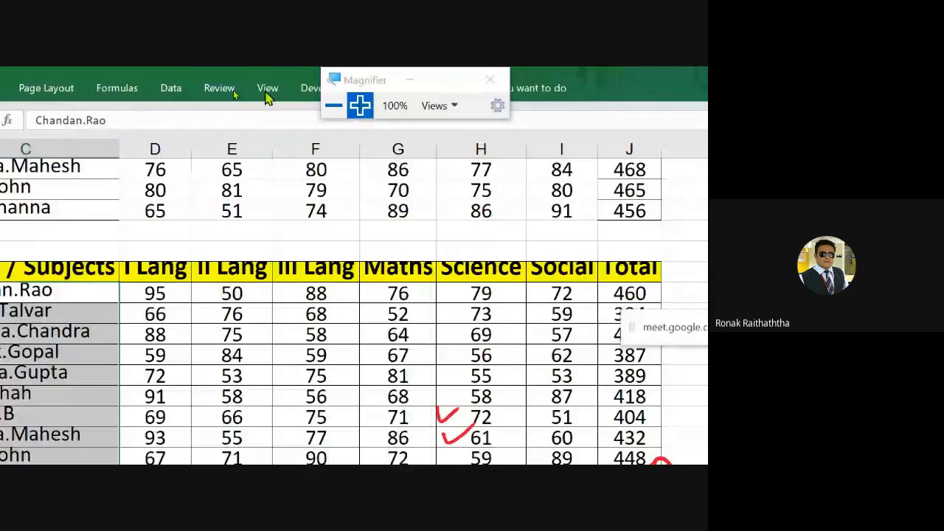
{"action": "left_click", "coordinate": [48, 93]}
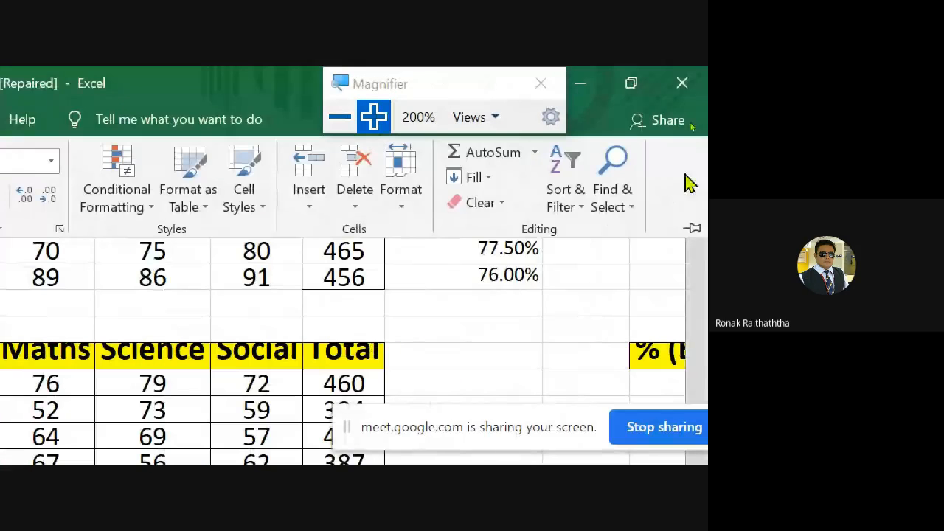
{"action": "left_click", "coordinate": [115, 210]}
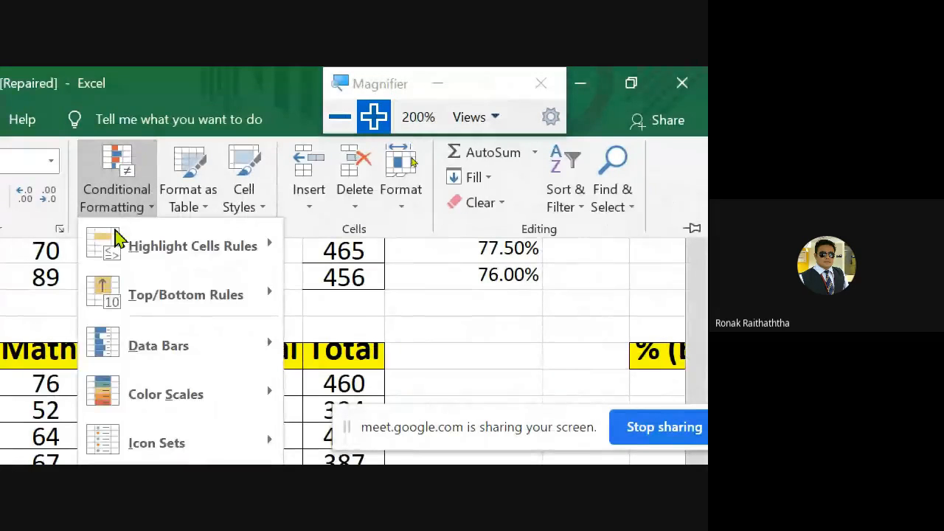
{"action": "left_click", "coordinate": [145, 286]}
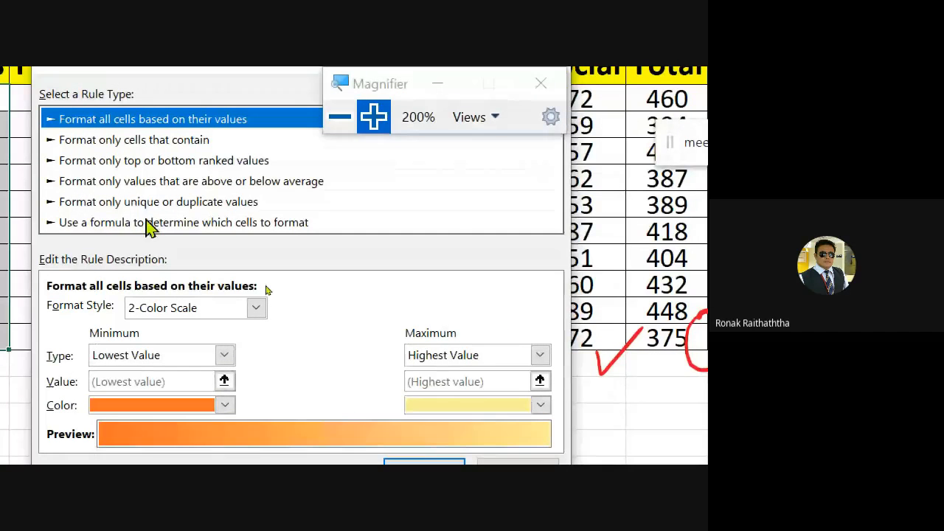
{"action": "left_click", "coordinate": [155, 223]}
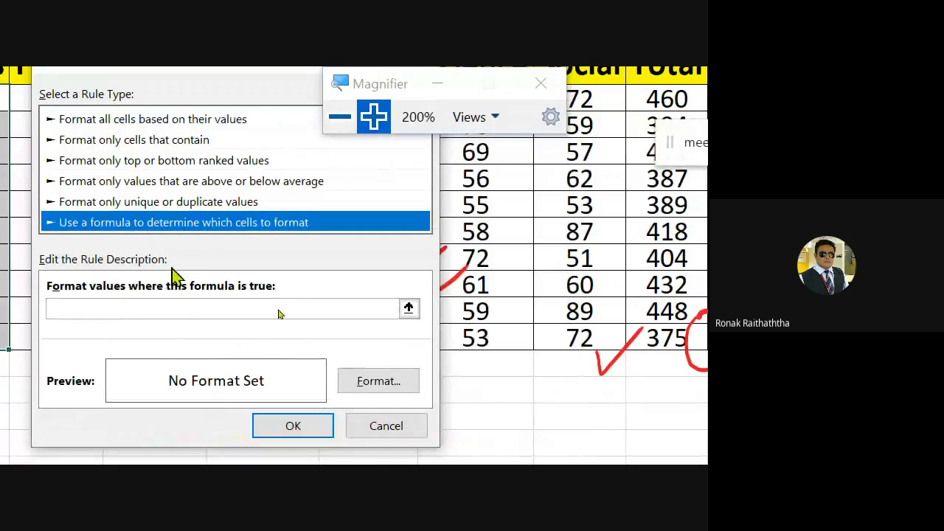
- Begin the rule's formula as an OR whose first condition is $J16>400, with only the Total column locked
{"action": "left_click", "coordinate": [122, 306]}
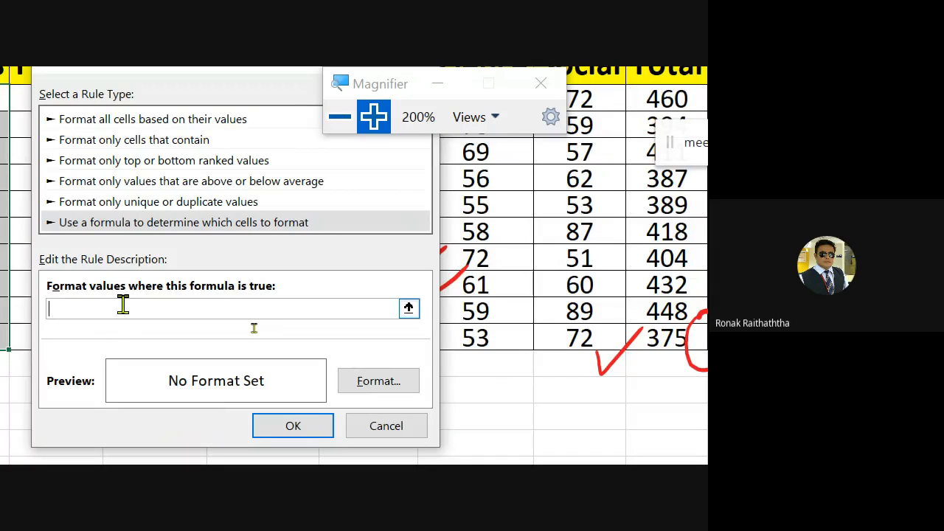
{"action": "type", "text": "="}
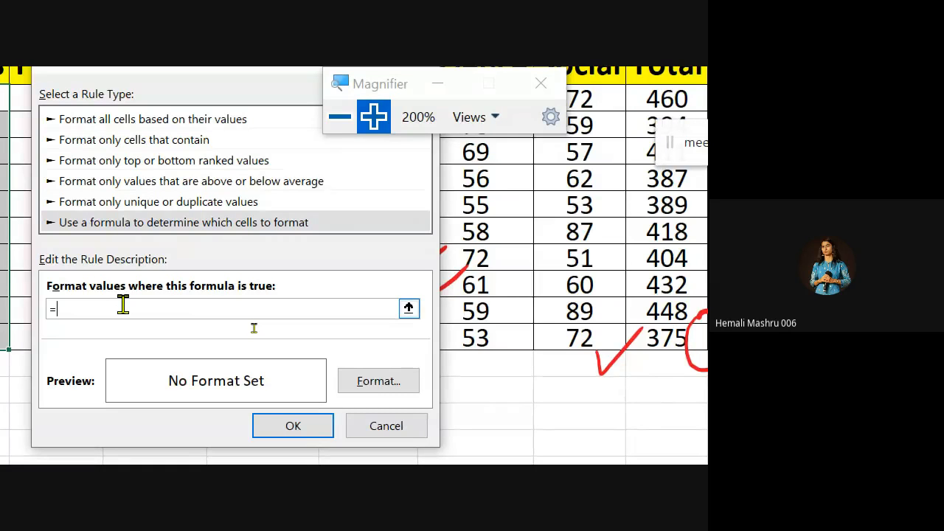
{"action": "type", "text": "or"}
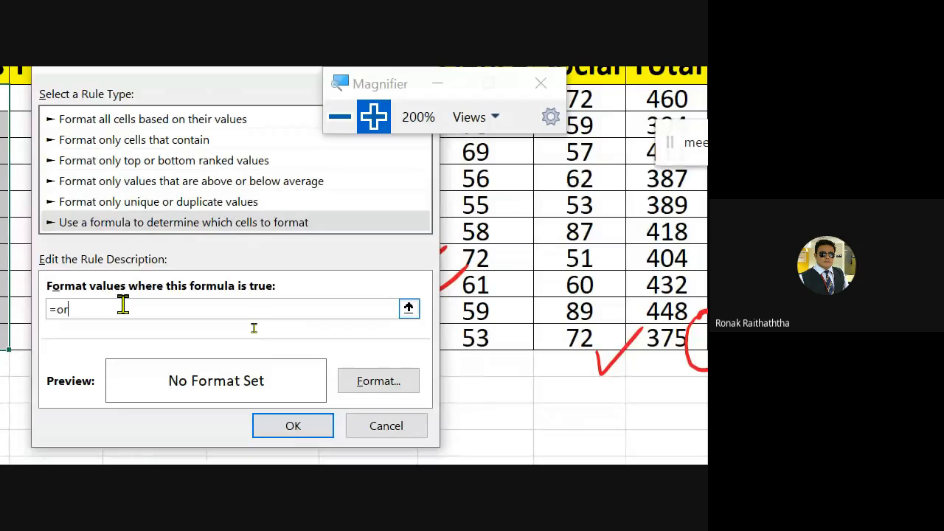
{"action": "type", "text": "("}
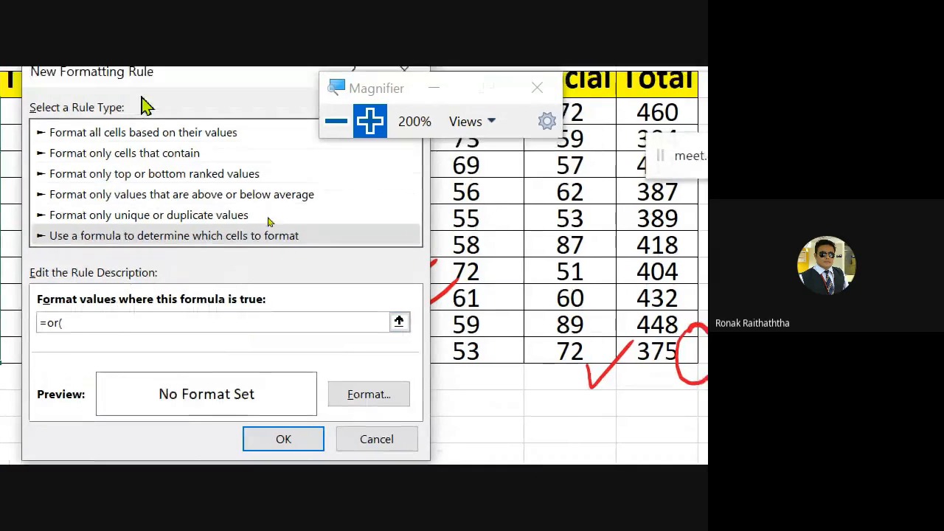
{"action": "left_click_drag", "start_coordinate": [146, 107], "coordinate": [194, 373]}
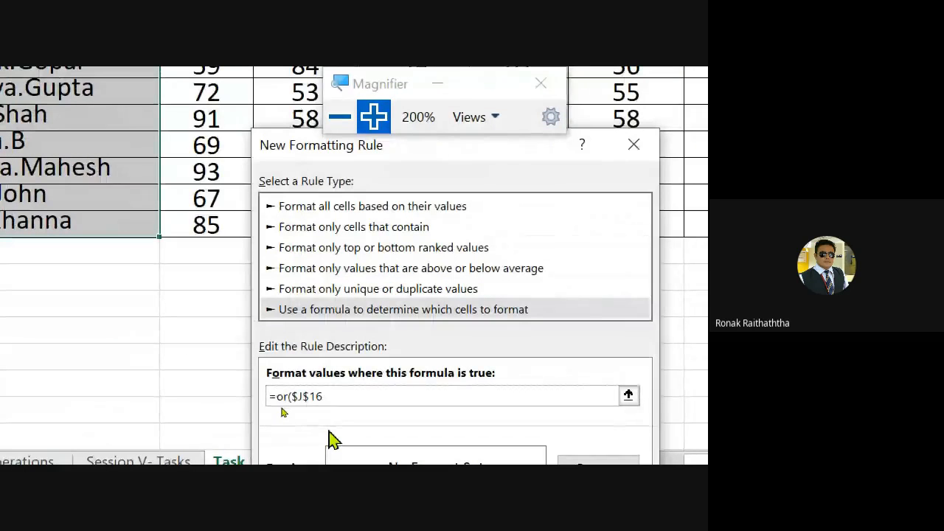
{"action": "key", "text": "F4"}
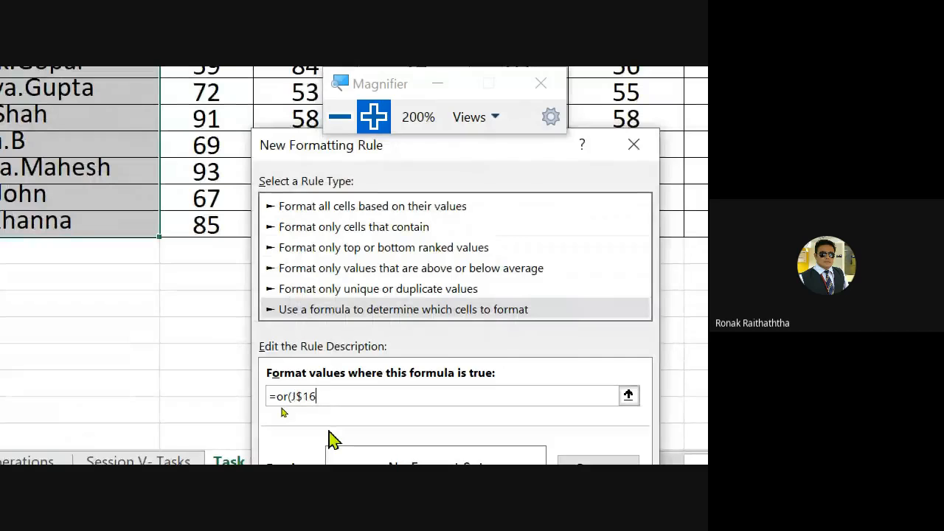
{"action": "key", "text": "F4"}
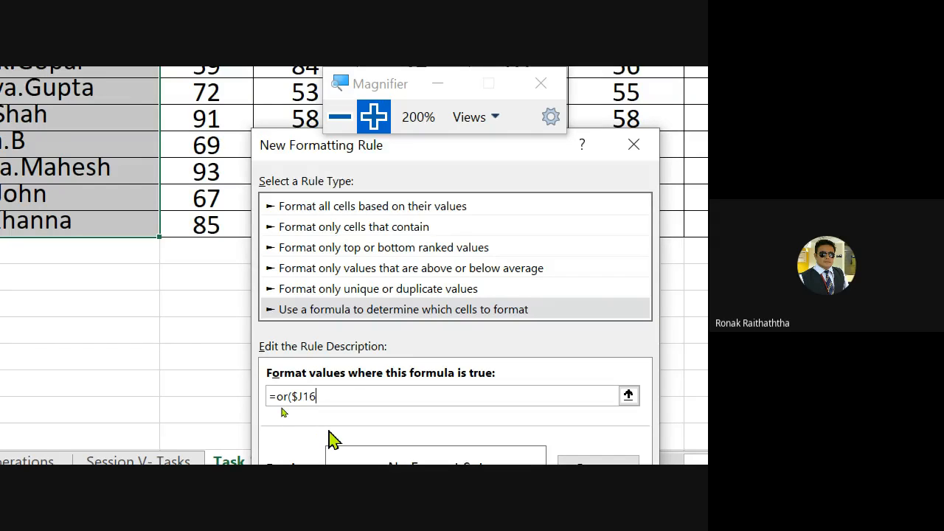
{"action": "type", "text": ">"}
{"action": "type", "text": "500"}
{"action": "key", "text": "BackSpace"}
{"action": "key", "text": "BackSpace"}
{"action": "key", "text": "BackSpace"}
{"action": "type", "text": "400,"}
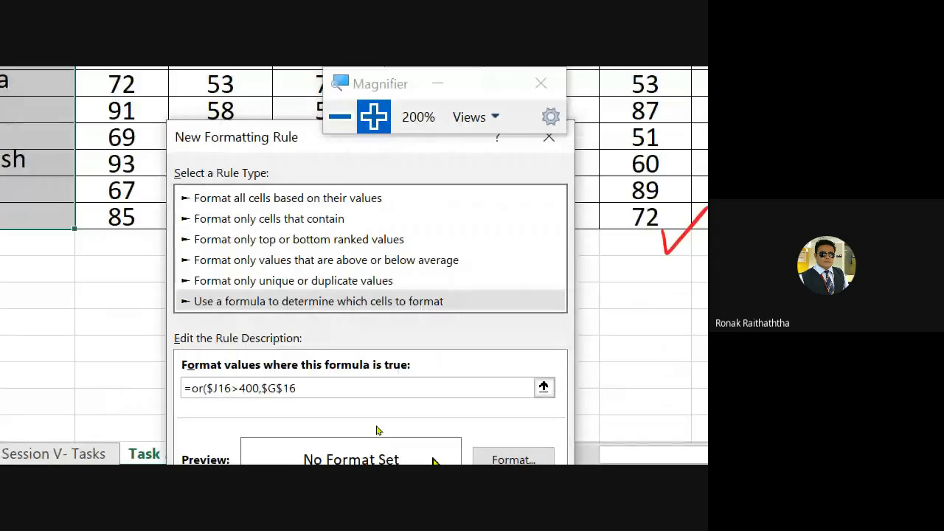
- Complete the OR formula with the Maths condition $G16>80, locking only the column, and the closing bracket
{"action": "key", "text": "F4"}
{"action": "key", "text": "F4"}
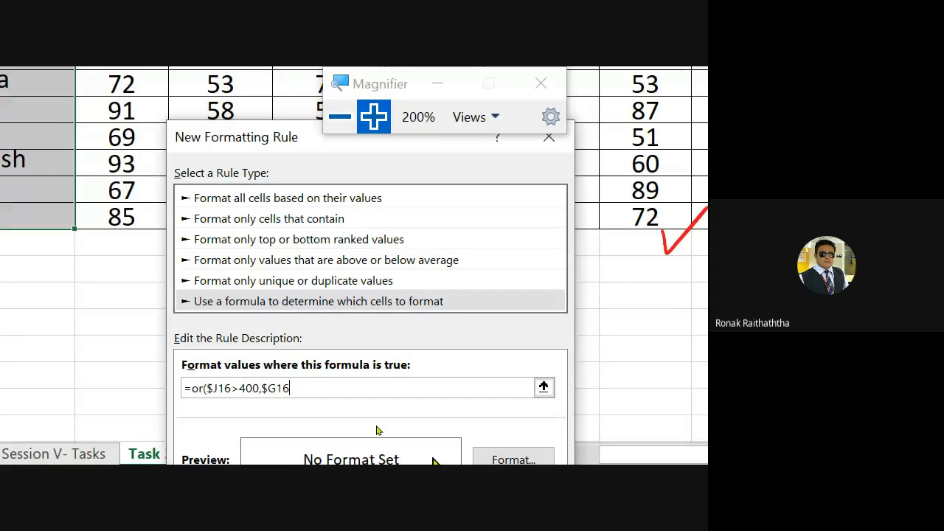
{"action": "type", "text": ">80"}
{"action": "type", "text": ")"}
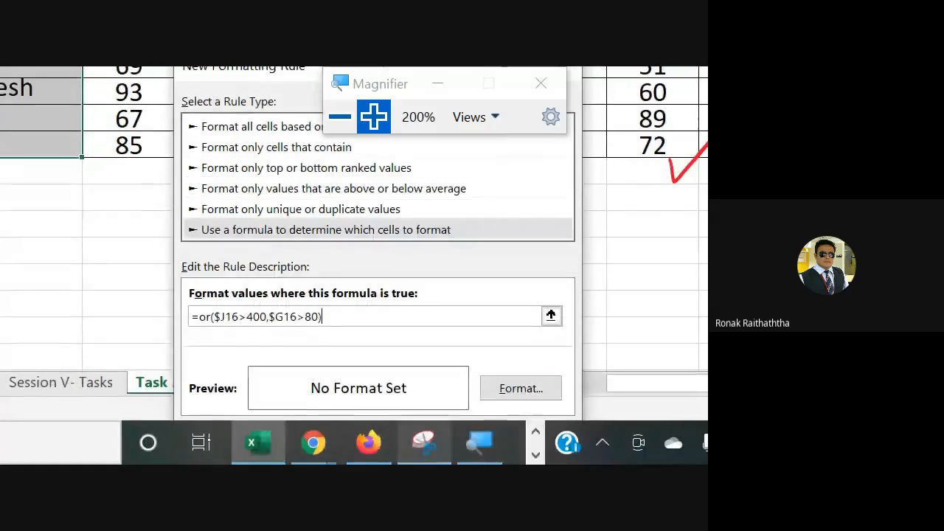
- Give the rule a light blue fill and apply it to the selected names
{"action": "left_click", "coordinate": [516, 391]}
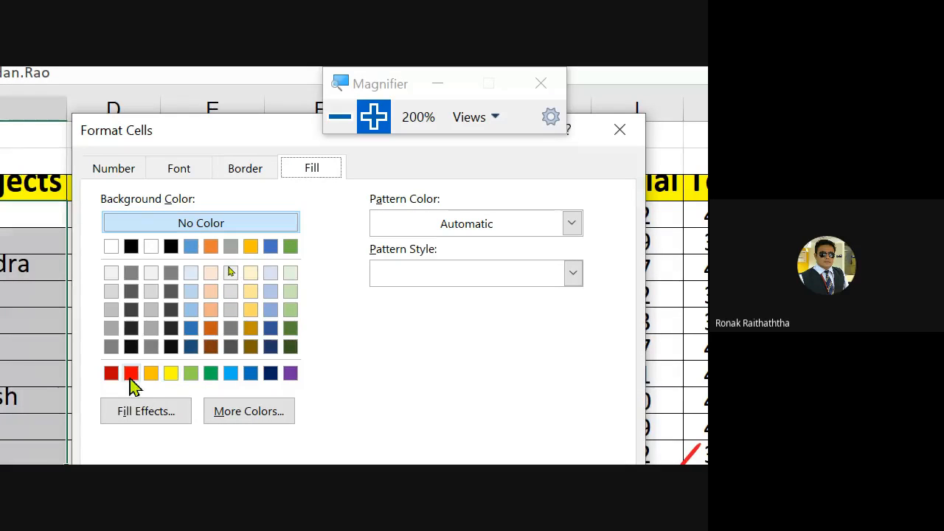
{"action": "left_click", "coordinate": [230, 375]}
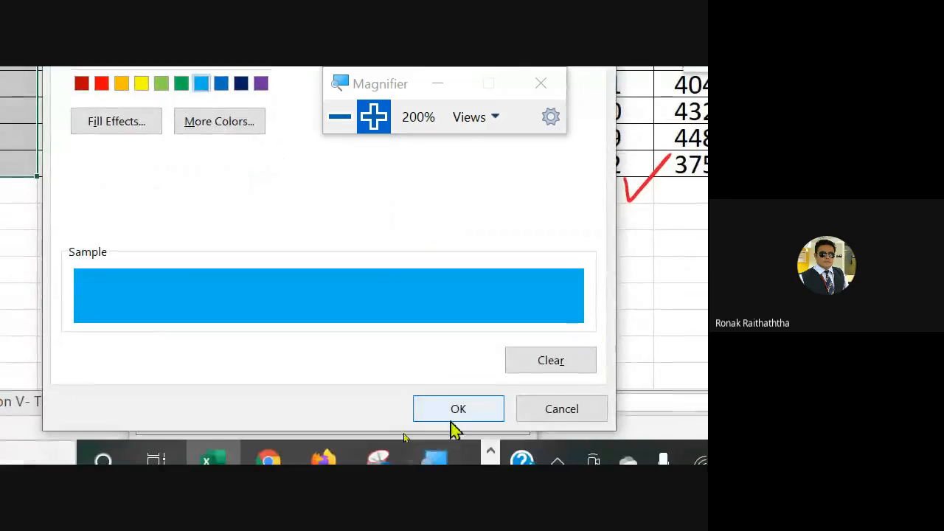
{"action": "left_click", "coordinate": [450, 413]}
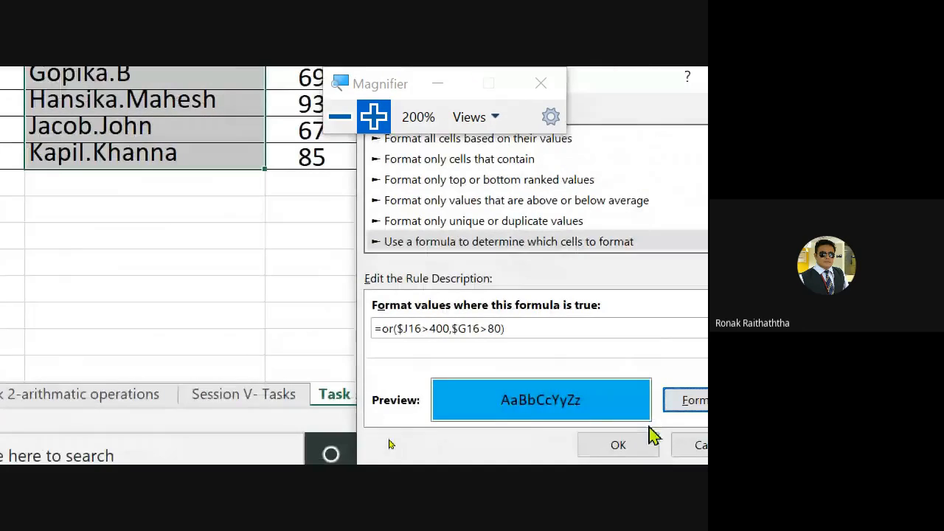
{"action": "left_click", "coordinate": [627, 444]}
- Look over the highlighted names in C16:C25 and compare them with the Maths and Total columns
{"action": "left_click", "coordinate": [253, 182]}
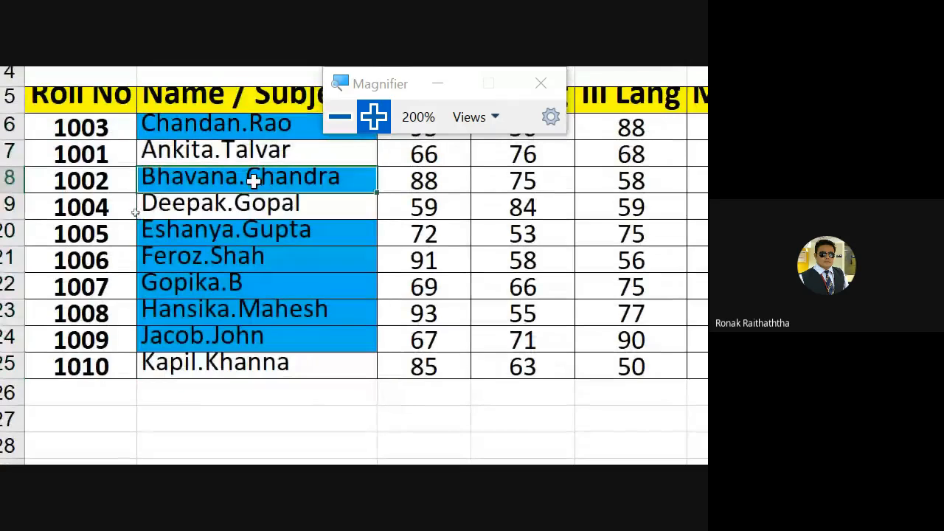
{"action": "key", "text": "Down"}
{"action": "key", "text": "Down"}
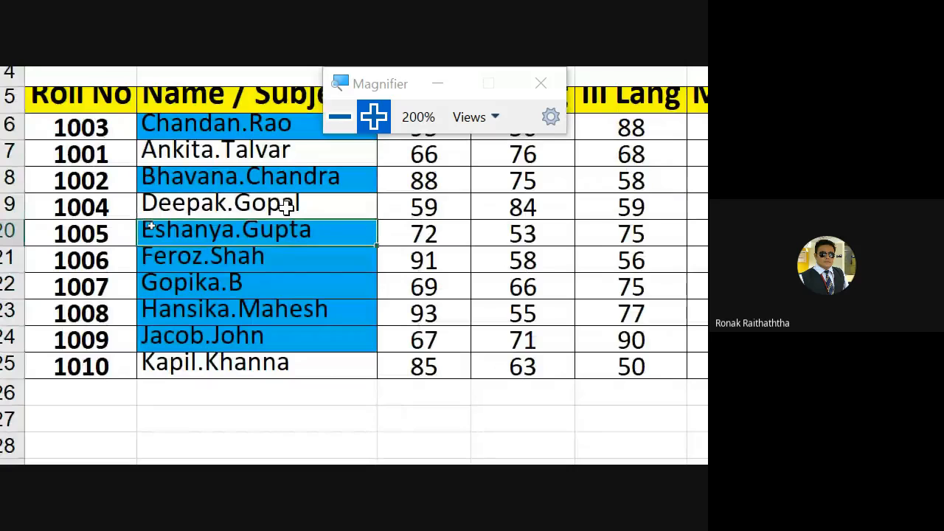
{"action": "key", "text": "Up"}
{"action": "key", "text": "Up"}
{"action": "key", "text": "Up"}
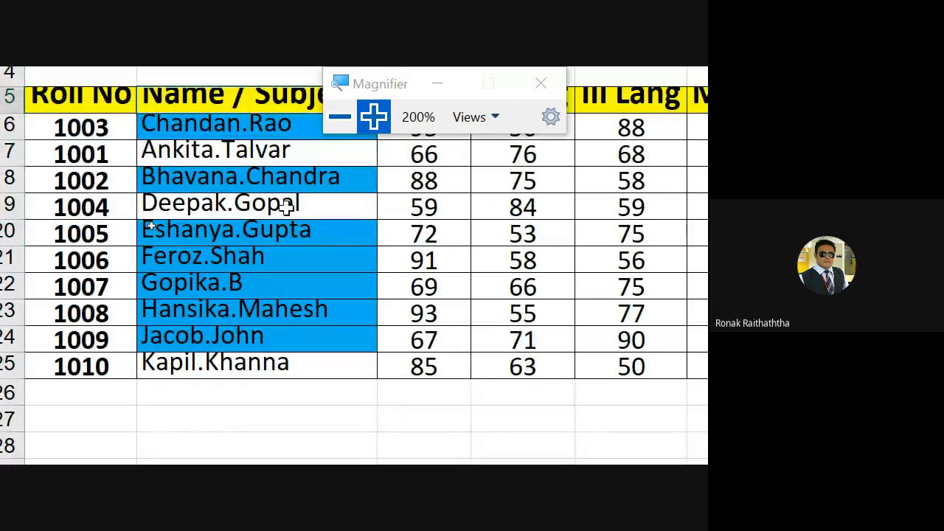
{"action": "key", "text": "Right"}
{"action": "key", "text": "Right"}
{"action": "key", "text": "Right"}
{"action": "key", "text": "Right"}
{"action": "key", "text": "Up"}
{"action": "key", "text": "Up"}
{"action": "key", "text": "Up"}
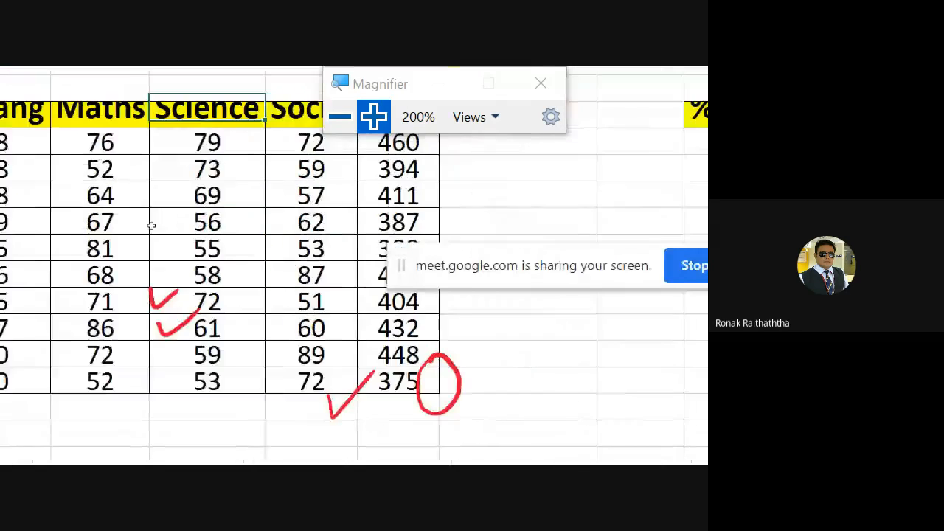
{"action": "key", "text": "Down"}
{"action": "key", "text": "Down"}
{"action": "key", "text": "Left"}
{"action": "key", "text": "Left"}
{"action": "key", "text": "Left"}
{"action": "key", "text": "Left"}
{"action": "key", "text": "Left"}
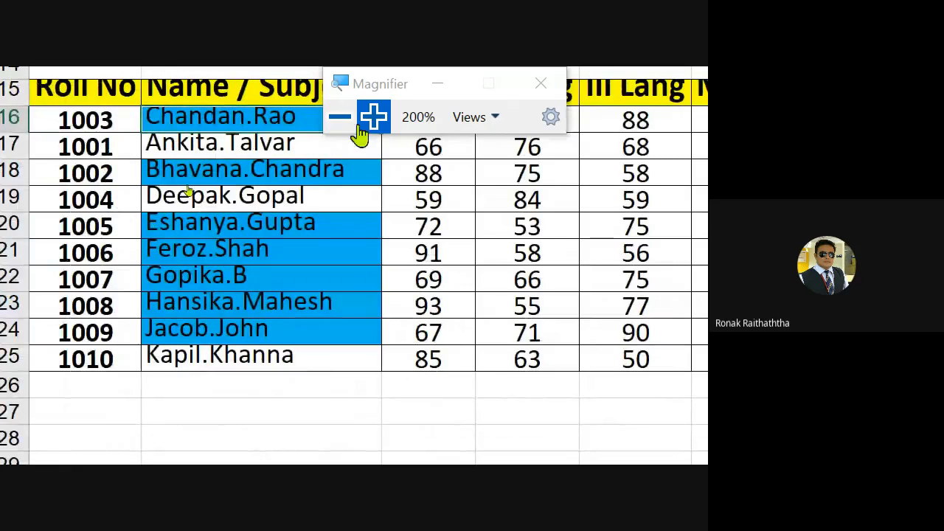
- Reduce the magnification to 100% and check the highlighted names against their marks, including the total for roll number 1005
{"action": "left_click", "coordinate": [339, 116]}
{"action": "key", "text": "Down"}
{"action": "key", "text": "Down"}
{"action": "key", "text": "Down"}
{"action": "key", "text": "Down"}
{"action": "key", "text": "Down"}
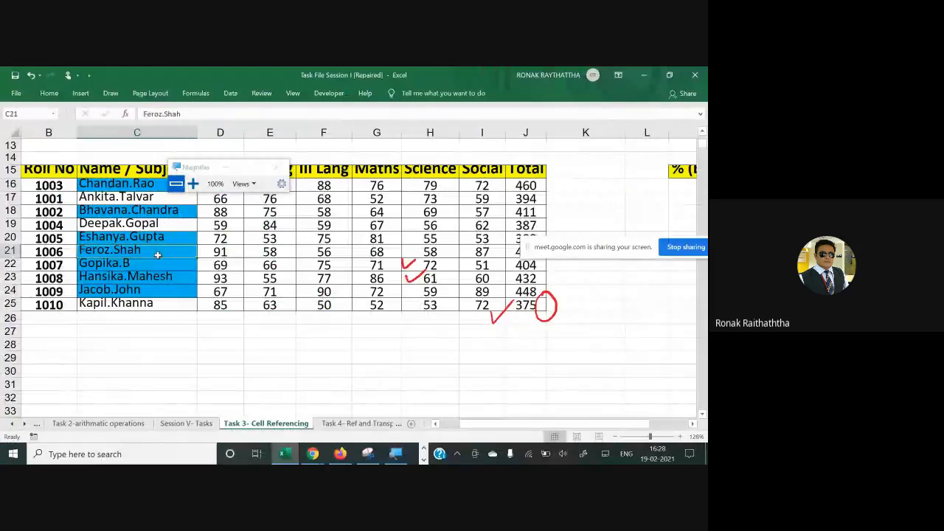
{"action": "key", "text": "Down"}
{"action": "key", "text": "Down"}
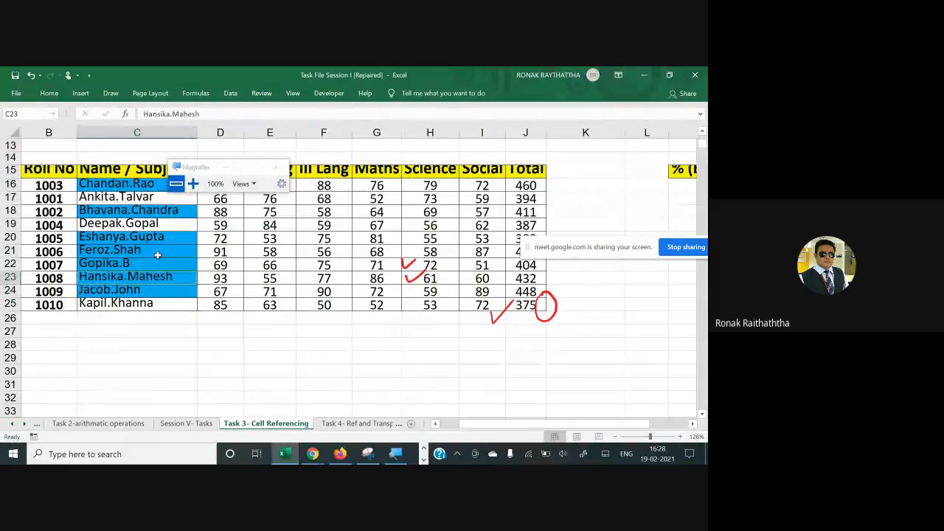
{"action": "key", "text": "Up"}
{"action": "key", "text": "Up"}
{"action": "key", "text": "Up"}
{"action": "key", "text": "Right"}
{"action": "key", "text": "Right"}
{"action": "key", "text": "Right"}
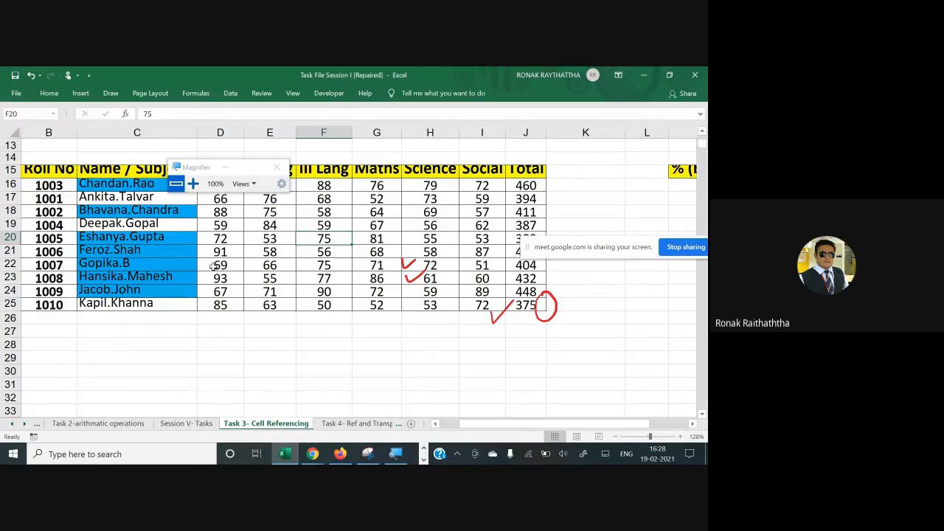
{"action": "left_click_drag", "start_coordinate": [557, 257], "coordinate": [628, 237]}
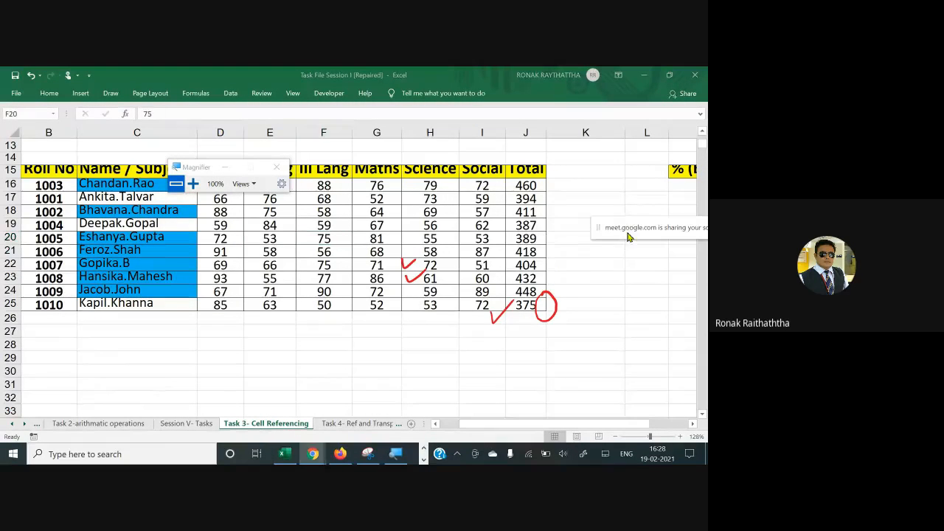
{"action": "left_click", "coordinate": [537, 240]}
{"action": "left_click", "coordinate": [537, 240]}
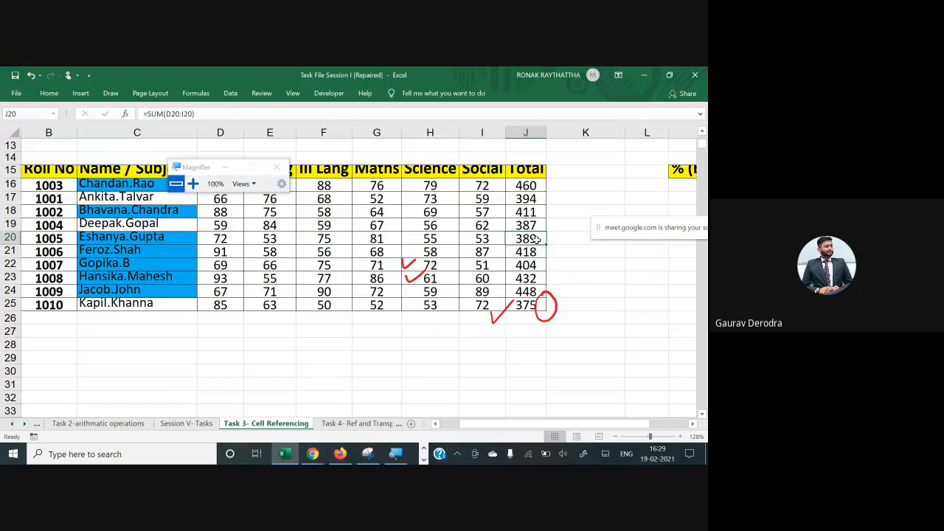
- Switch to the Google Meet window to check the class chat
{"action": "key", "text": "alt+Tab"}
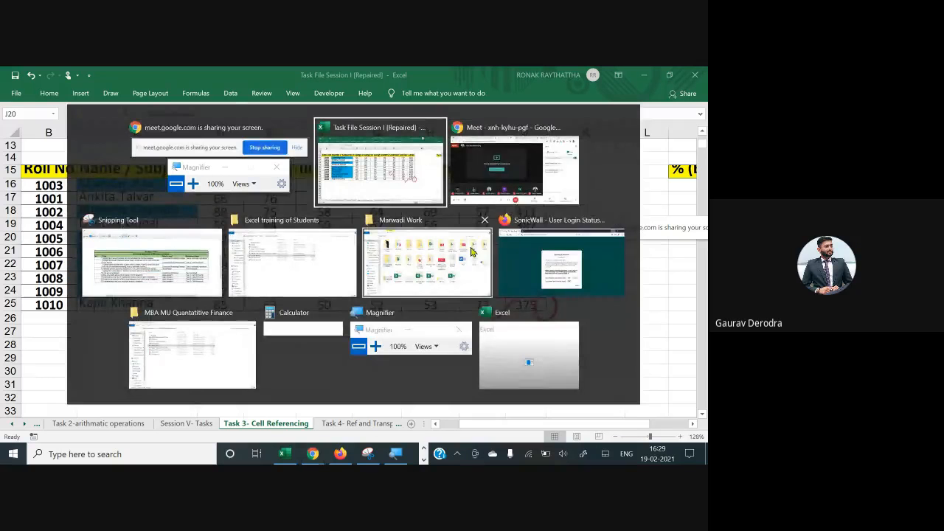
{"action": "key", "text": "alt+Tab"}
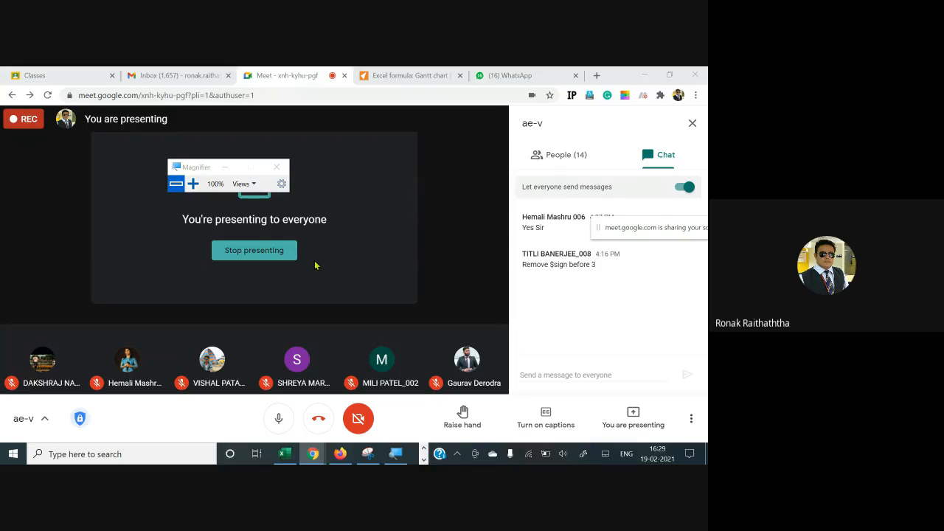
{"action": "key", "text": "alt+Tab"}
{"action": "key", "text": "alt+Tab"}
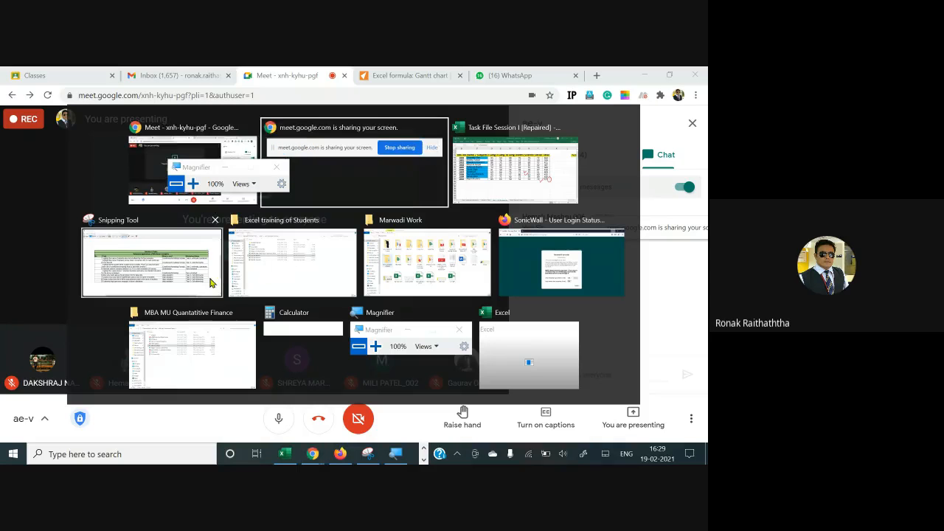
- Switch to Snipping Tool to read the third task in the Session 4 Tasks list, and return to the Excel workbook
{"action": "key", "text": "alt+Tab"}
{"action": "key", "text": "alt+Tab"}
{"action": "key", "text": "alt+Tab"}
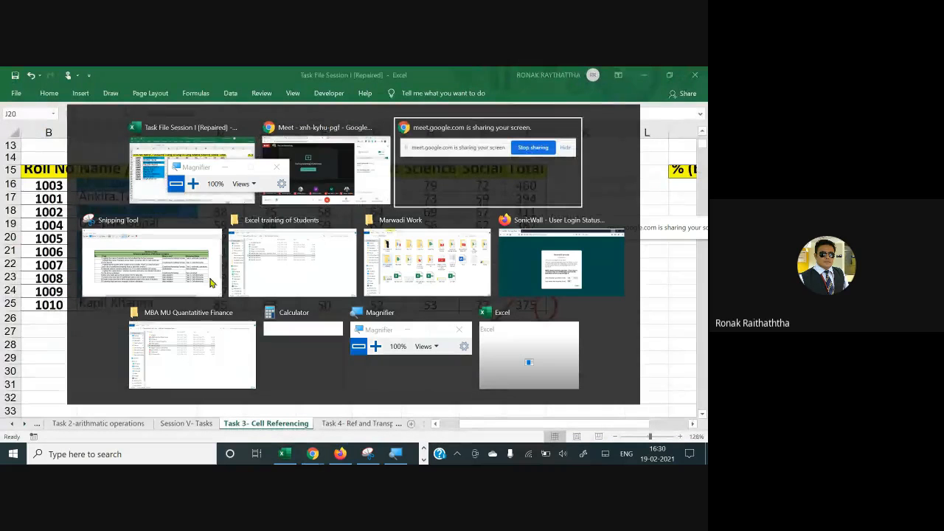
{"action": "left_click", "coordinate": [211, 283]}
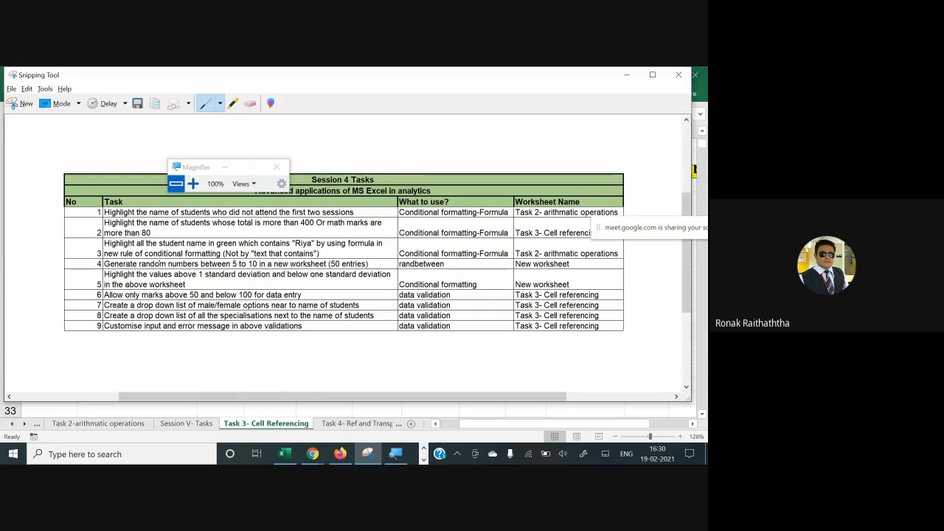
{"action": "key", "text": "alt+Tab"}
{"action": "key", "text": "alt+Tab"}
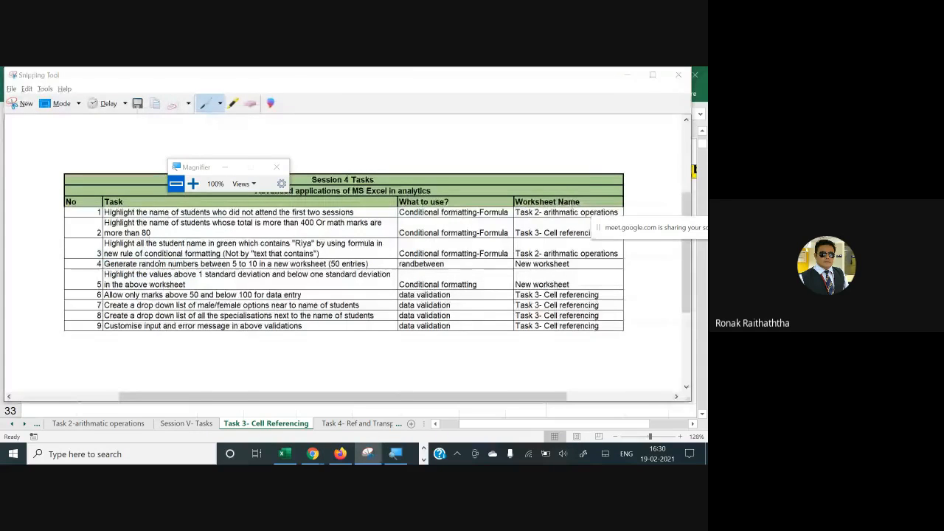
{"action": "key", "text": "alt+Tab"}
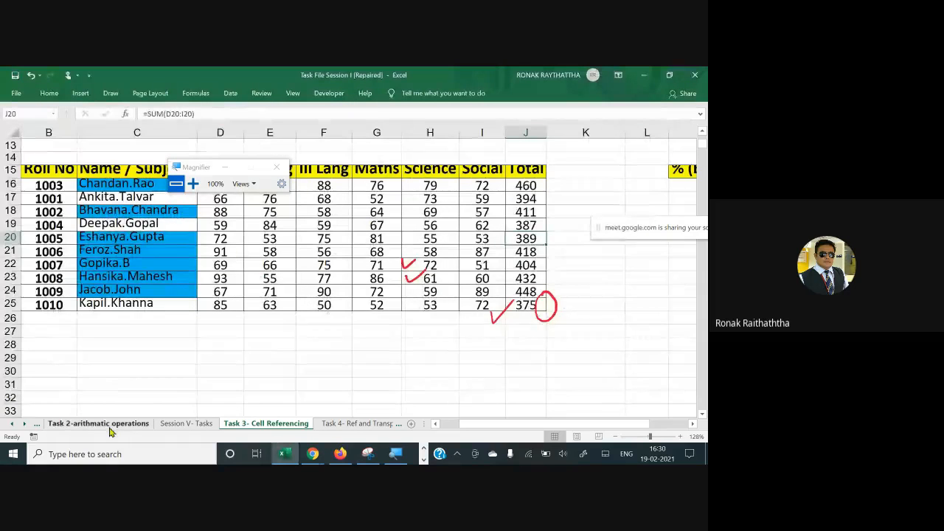
- Open the Task 2-arithmatic operations sheet, move the Magnifier window clear of the Name column and magnify the screen to 200%
{"action": "left_click", "coordinate": [99, 424]}
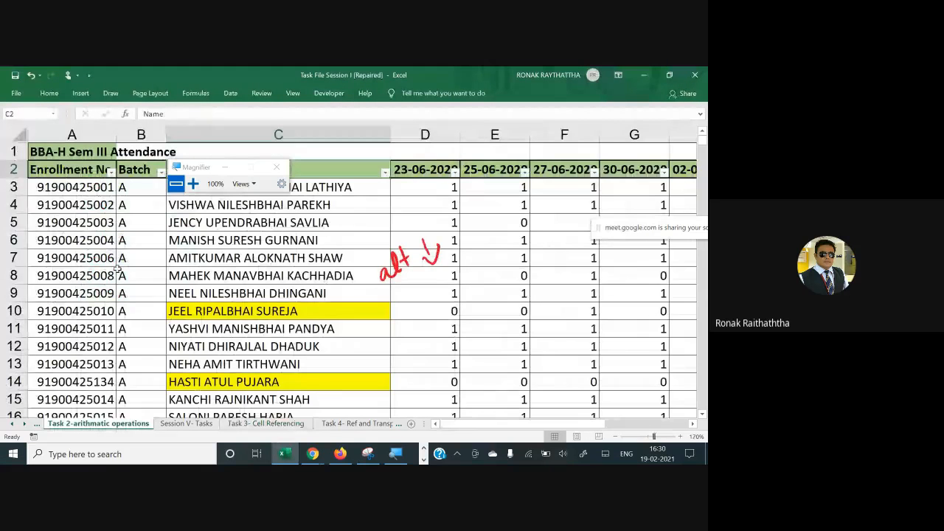
{"action": "left_click_drag", "start_coordinate": [190, 172], "coordinate": [551, 138]}
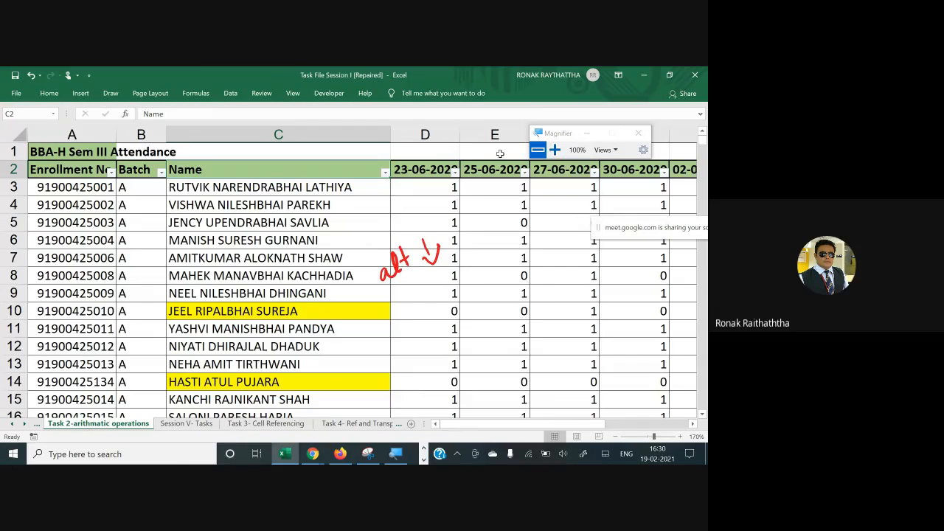
{"action": "left_click", "coordinate": [555, 150]}
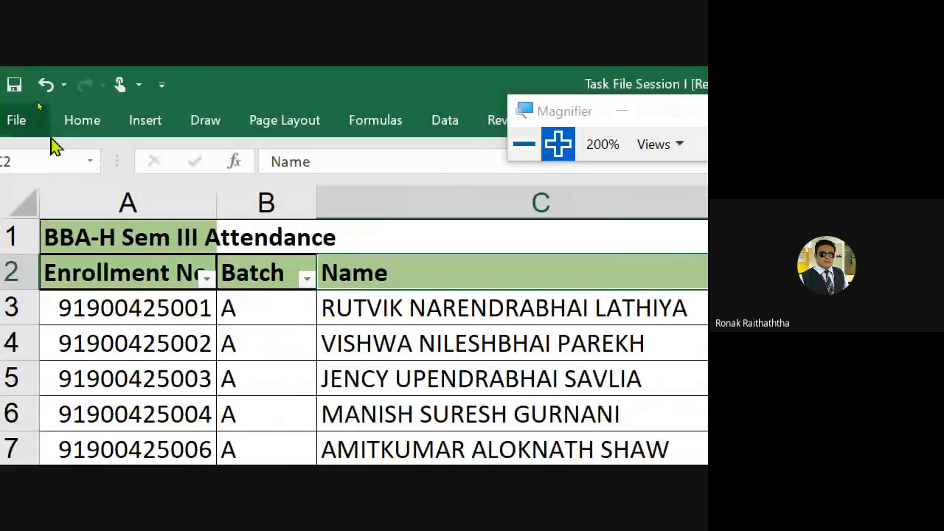
- Look over the conditional formatting options for highlighting cells, such as Between and Text that Contains, without applying any
{"action": "left_click", "coordinate": [84, 120]}
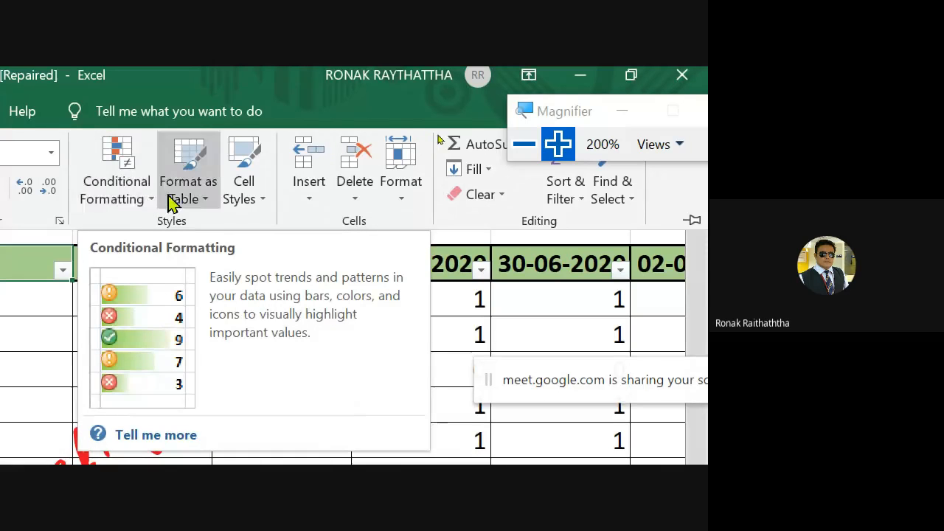
{"action": "left_click", "coordinate": [144, 198]}
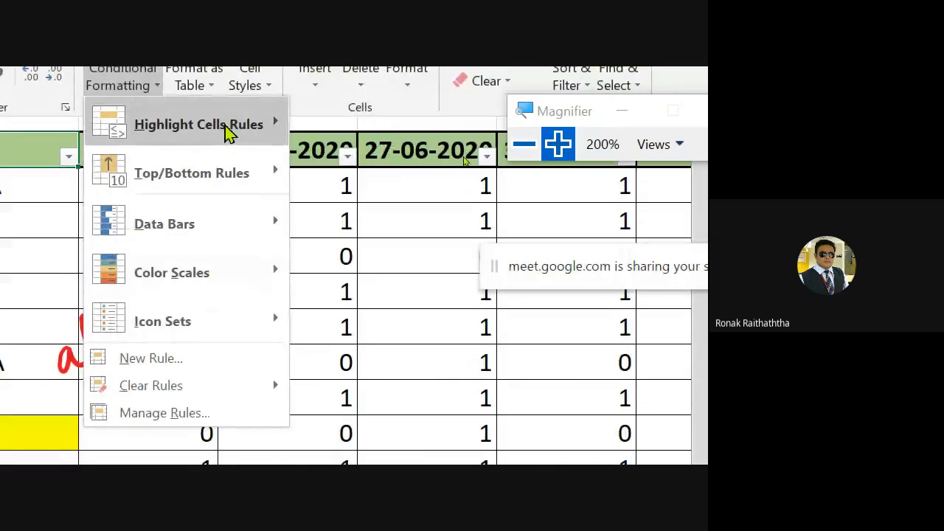
{"action": "mouse_move", "coordinate": [225, 130]}
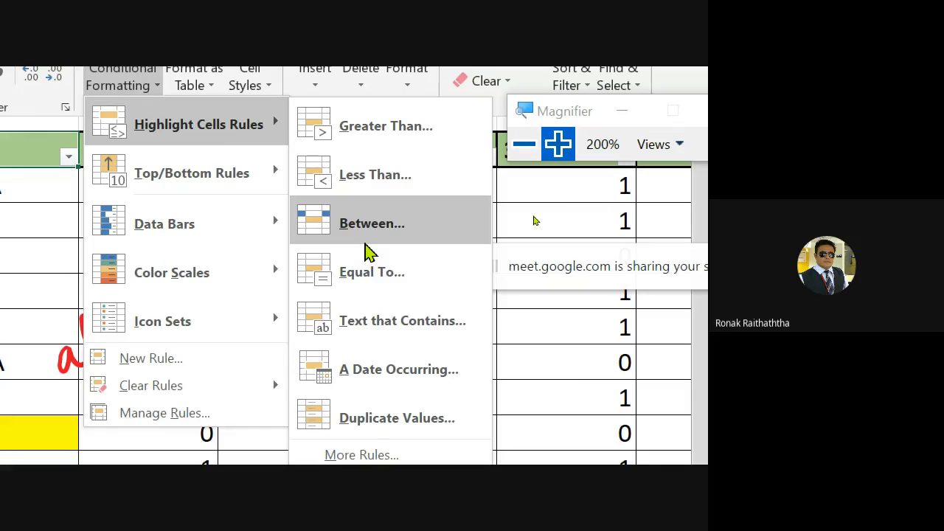
{"action": "key", "text": "Escape"}
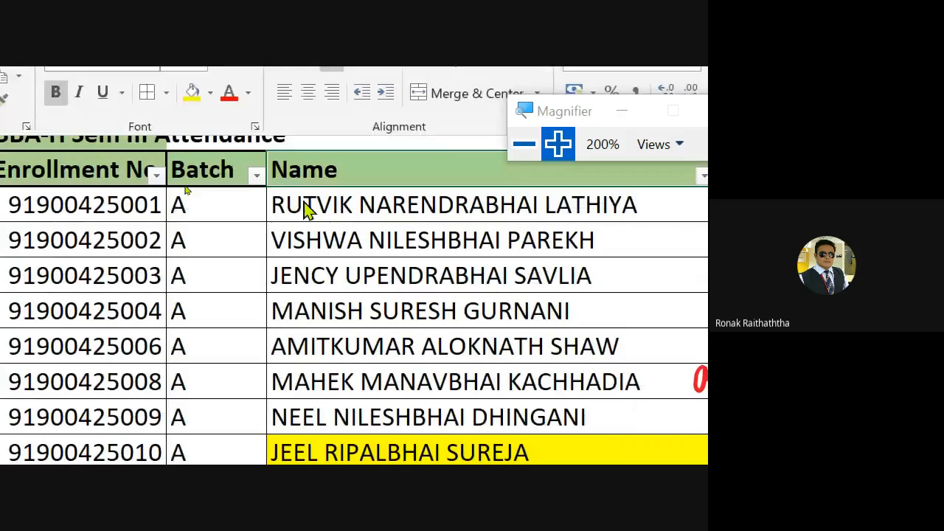
- Look through the attendance sheet's Name column for the existing yellow and green highlights
{"action": "scroll", "coordinate": [317, 236], "scroll_direction": "down", "scroll_amount": 7}
{"action": "scroll", "coordinate": [415, 193], "scroll_direction": "down", "scroll_amount": 20}
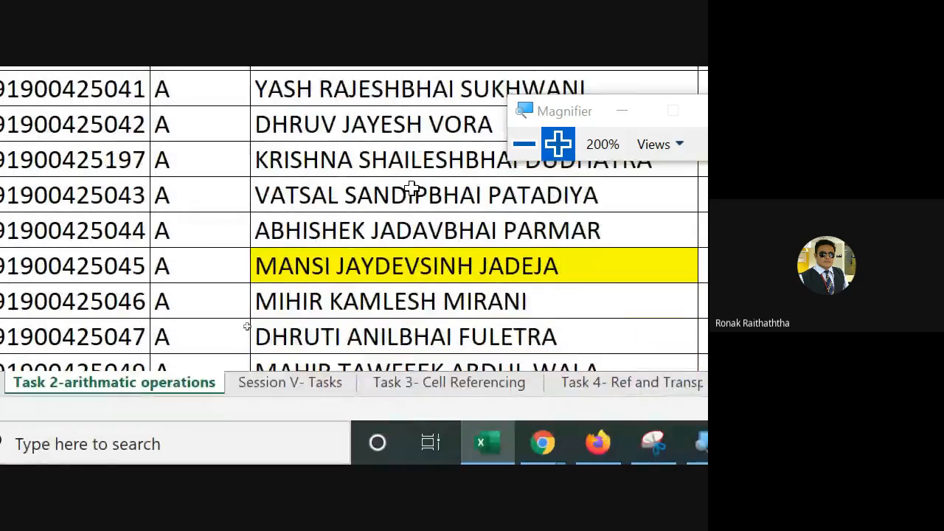
{"action": "scroll", "coordinate": [411, 199], "scroll_direction": "down", "scroll_amount": 20}
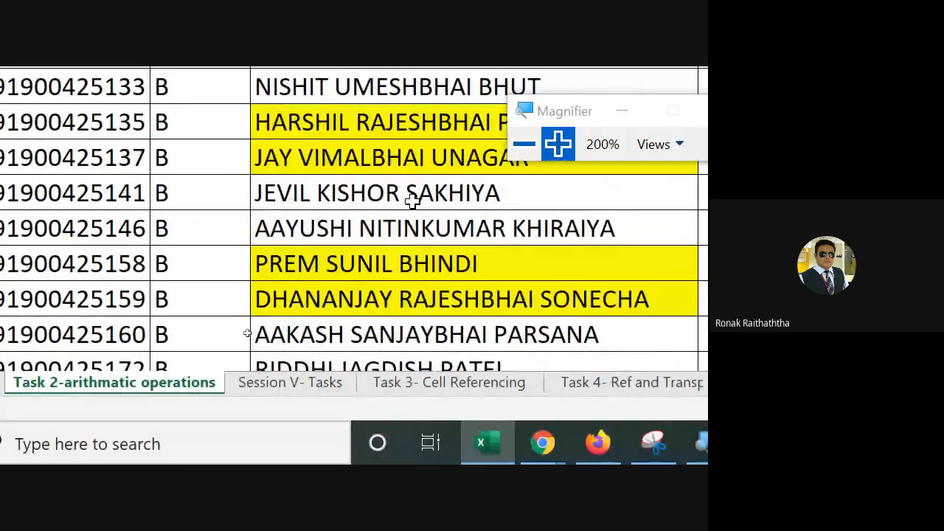
{"action": "scroll", "coordinate": [413, 206], "scroll_direction": "down", "scroll_amount": 3}
{"action": "scroll", "coordinate": [413, 207], "scroll_direction": "up", "scroll_amount": 20}
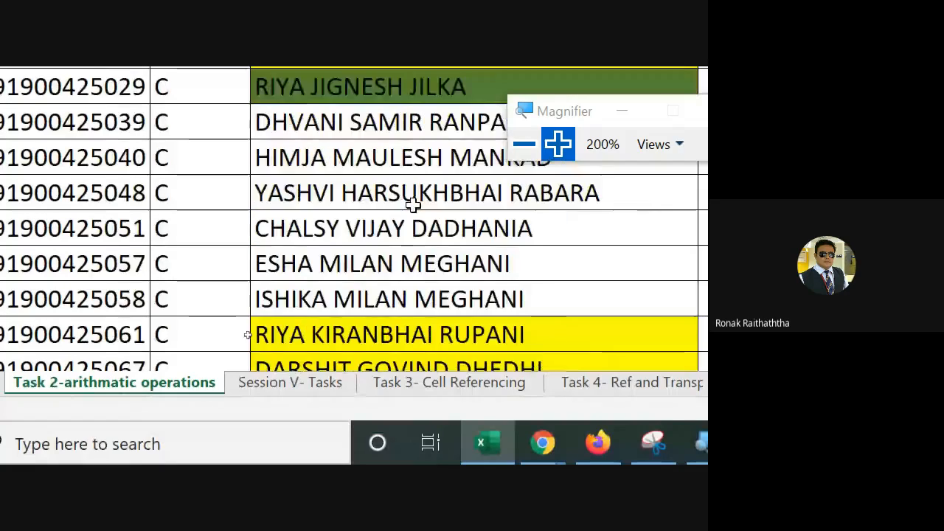
{"action": "scroll", "coordinate": [418, 211], "scroll_direction": "up", "scroll_amount": 12}
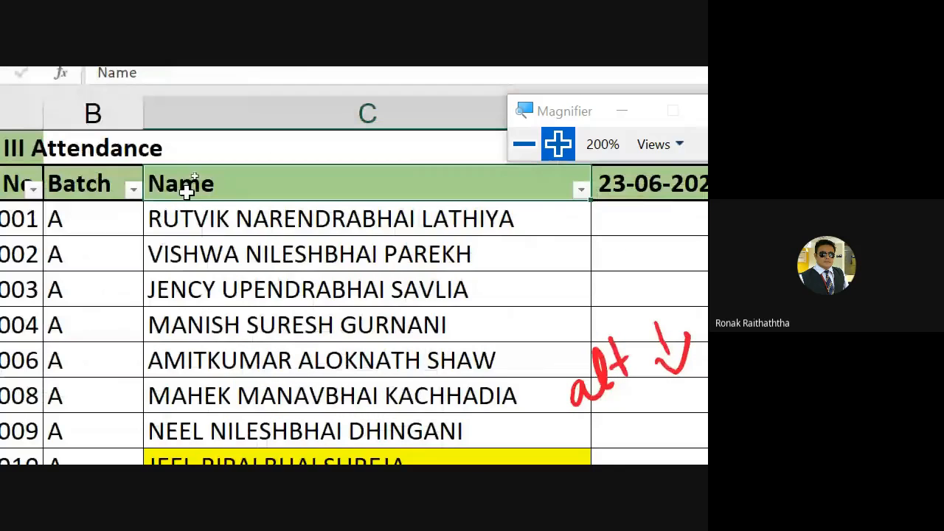
- Clear the conditional formatting rules from all the student names in column C, starting at C3
{"action": "left_click", "coordinate": [249, 211]}
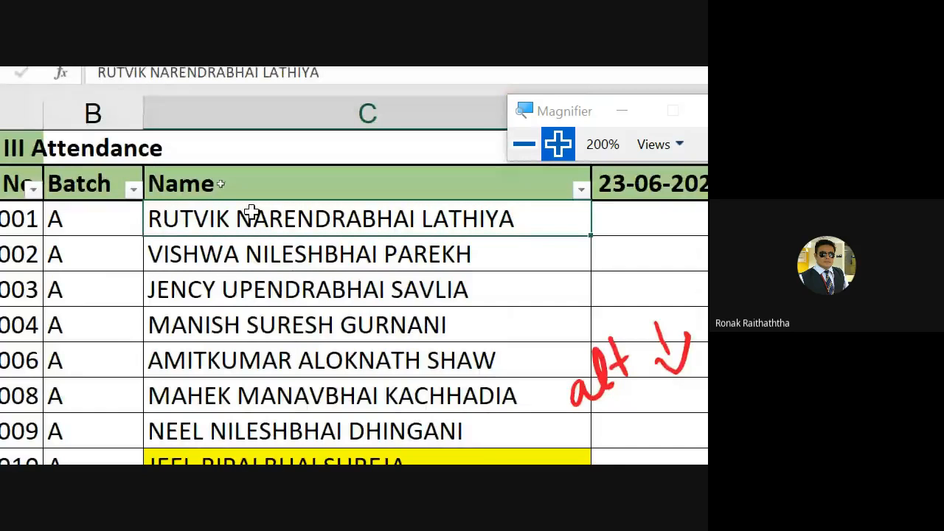
{"action": "key", "text": "ctrl+shift+Down"}
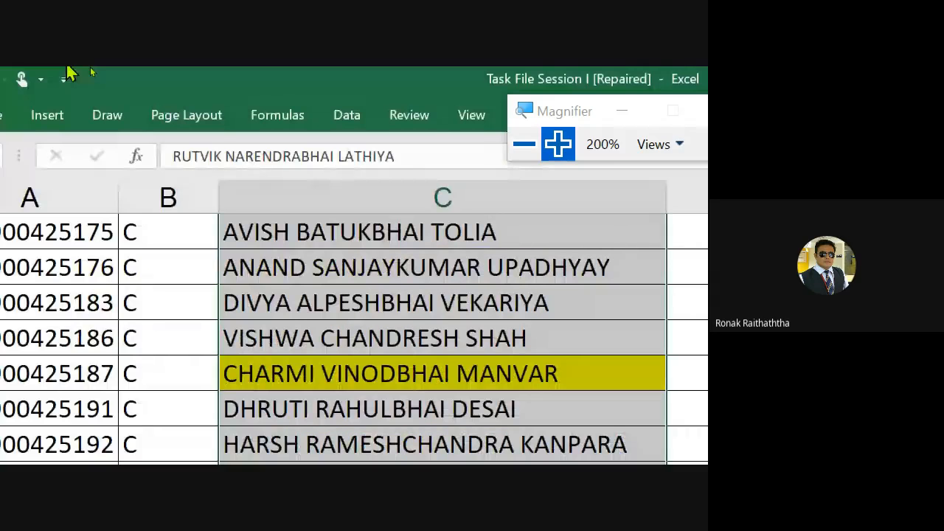
{"action": "left_click", "coordinate": [114, 126]}
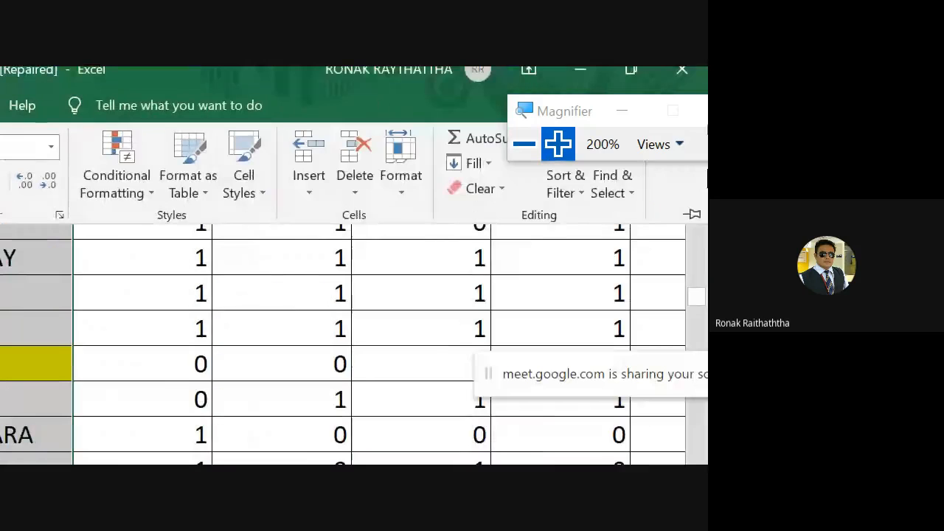
{"action": "left_click", "coordinate": [112, 192]}
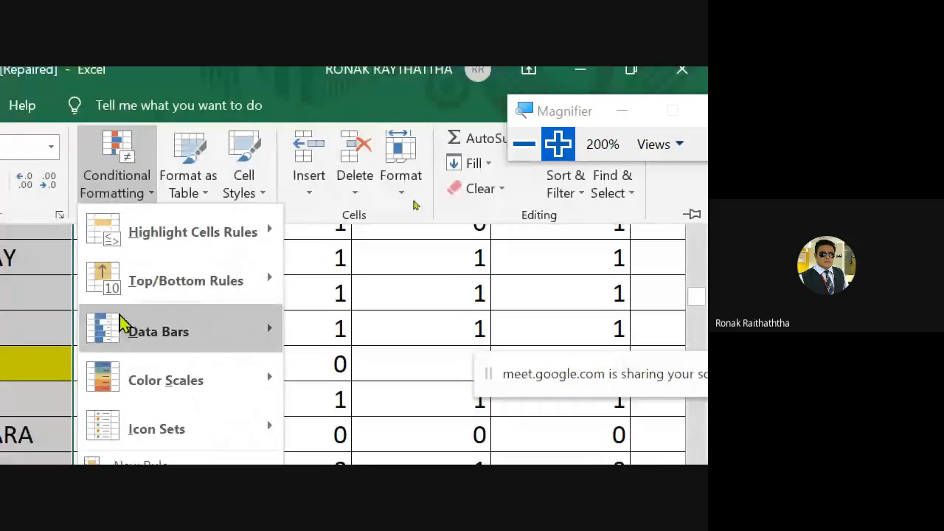
{"action": "mouse_move", "coordinate": [147, 386]}
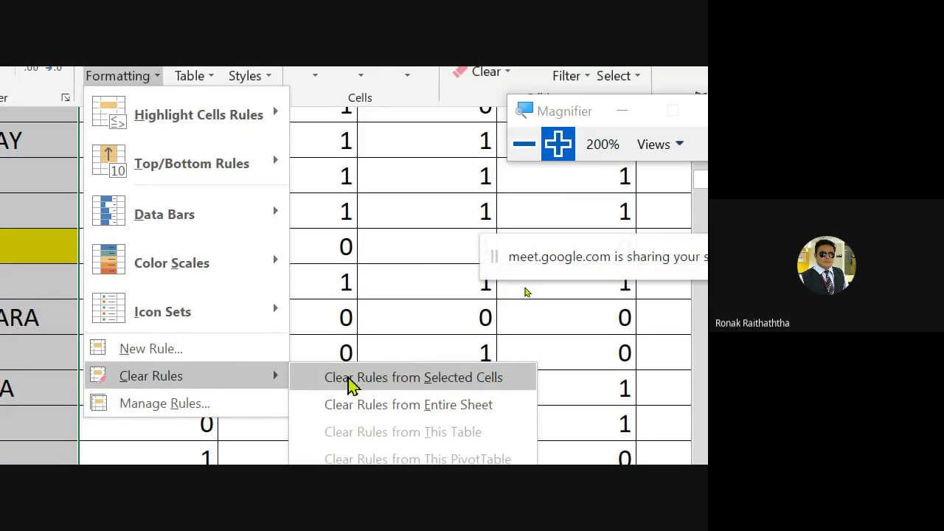
{"action": "left_click", "coordinate": [350, 378]}
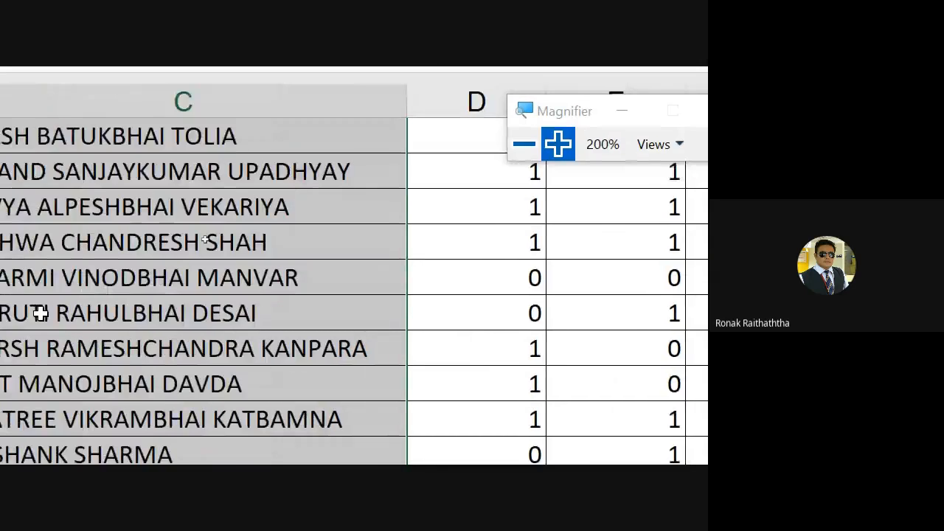
- Check the Name column after clearing its rules and return to the first student name in C3
{"action": "scroll", "coordinate": [118, 250], "scroll_direction": "up", "scroll_amount": 2}
{"action": "left_click", "coordinate": [116, 249]}
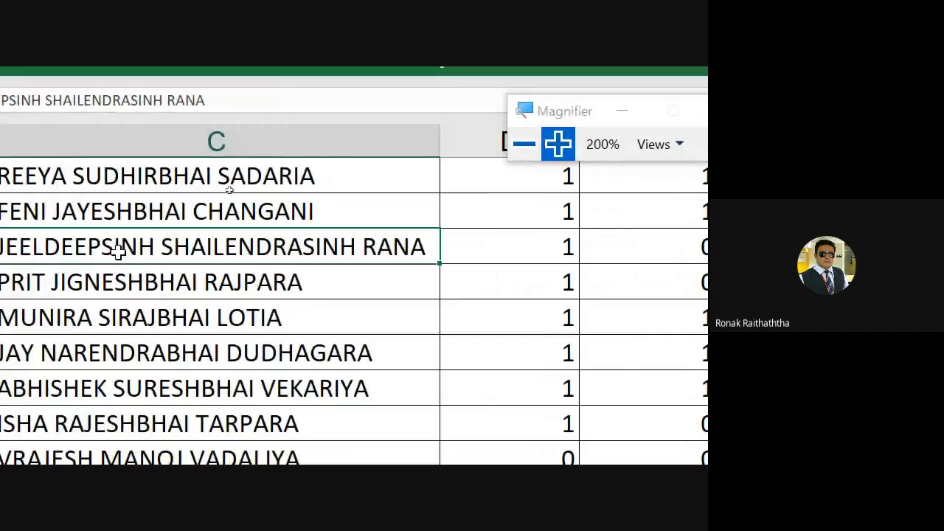
{"action": "key", "text": "ctrl+Up"}
{"action": "key", "text": "Down"}
{"action": "key", "text": "Down"}
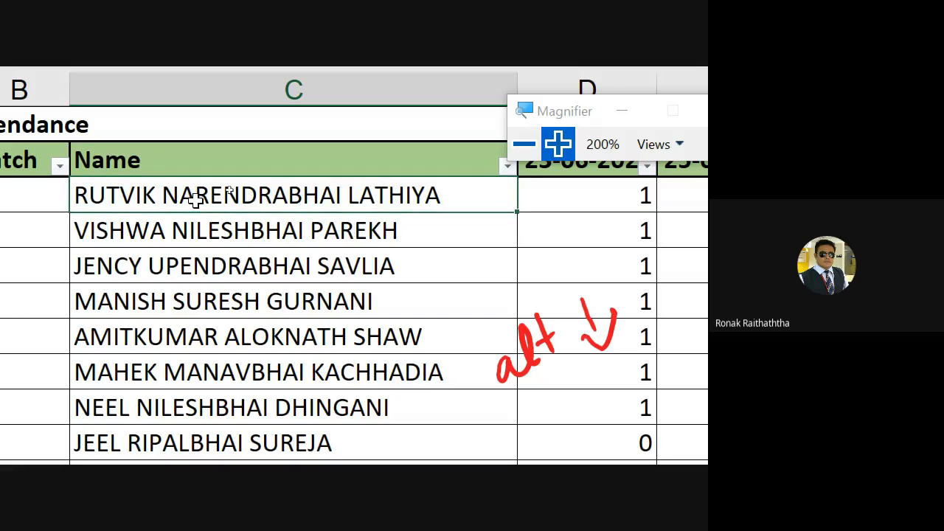
{"action": "key", "text": "ctrl+shift+Down"}
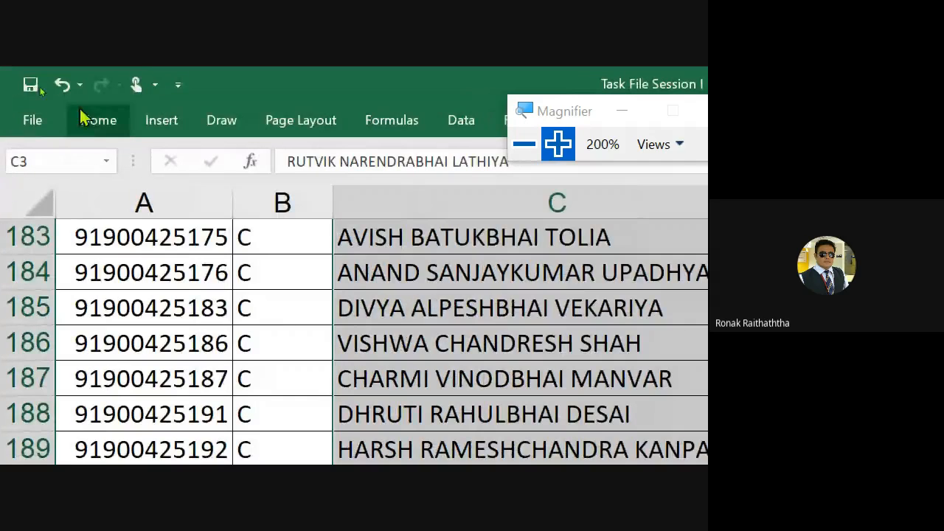
{"action": "left_click", "coordinate": [101, 125]}
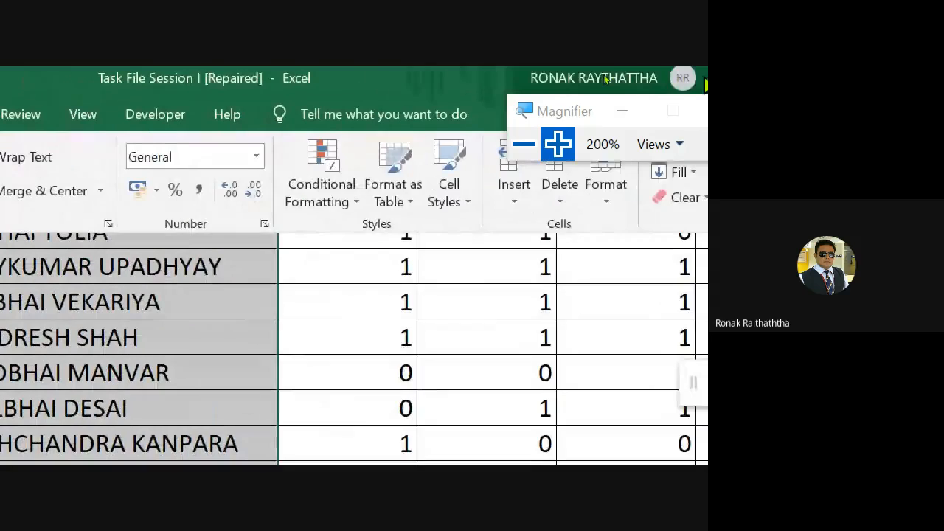
{"action": "left_click", "coordinate": [336, 191]}
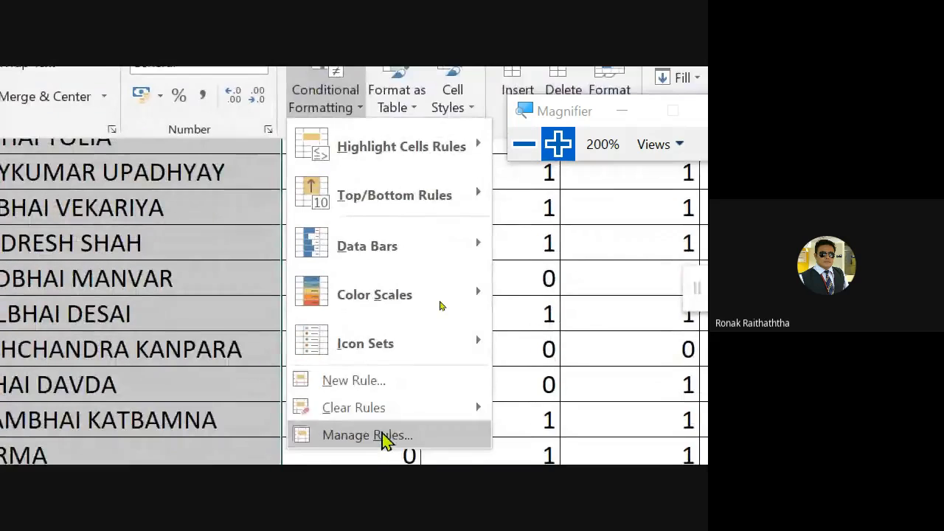
{"action": "left_click", "coordinate": [361, 335]}
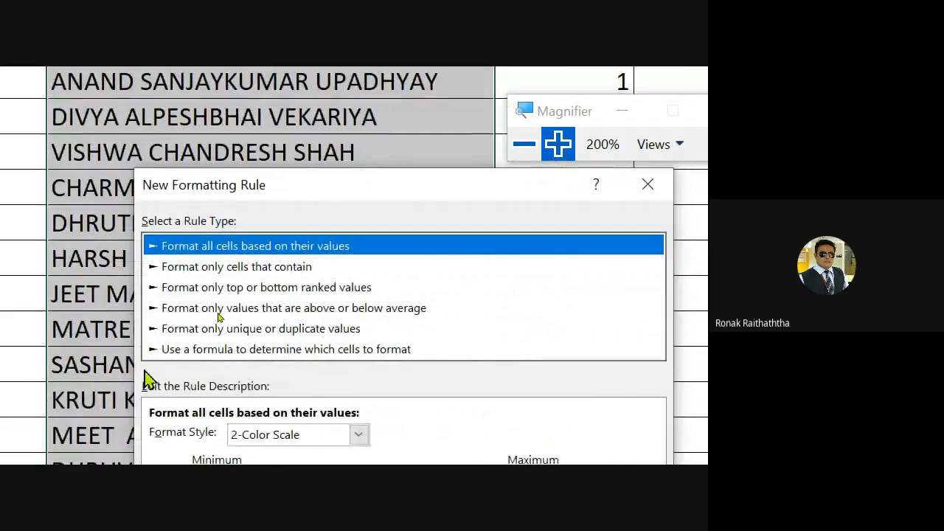
{"action": "left_click", "coordinate": [207, 349]}
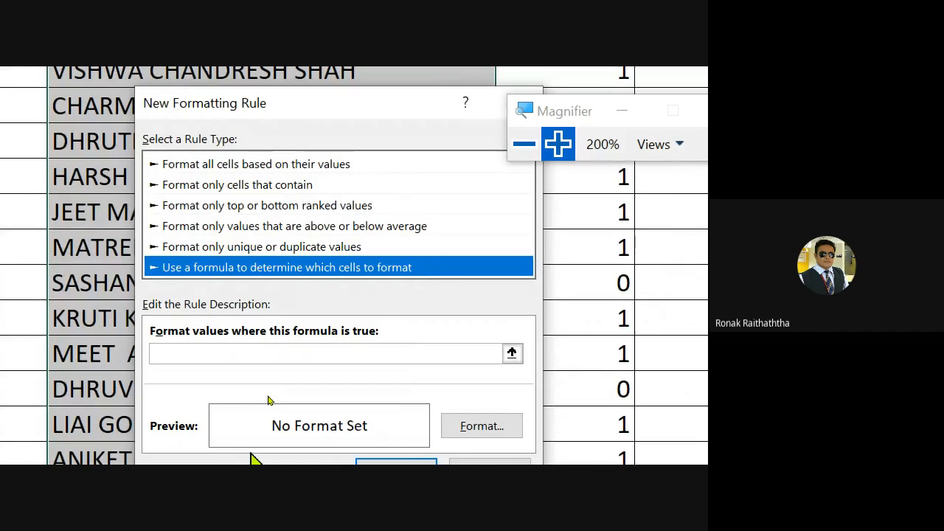
{"action": "left_click", "coordinate": [182, 352]}
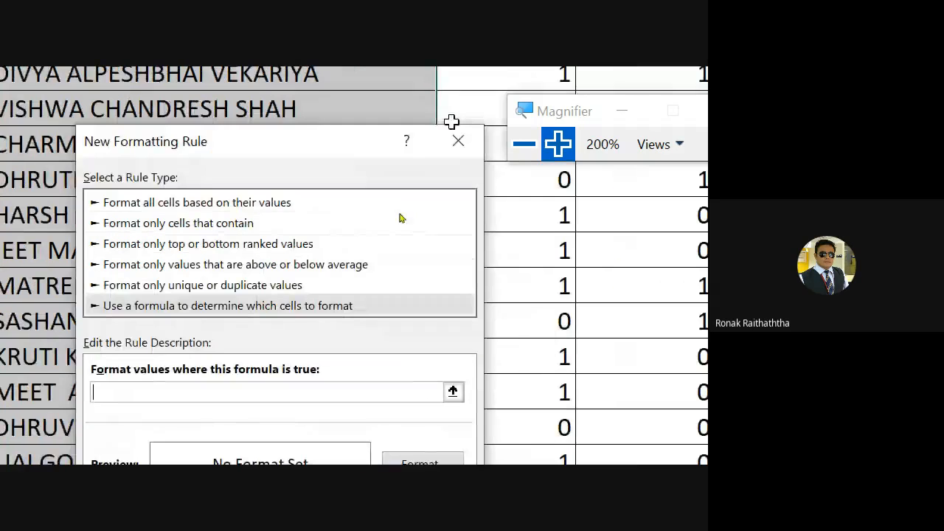
{"action": "left_click", "coordinate": [466, 150]}
- Start a SEARCH formula for "riya" in the empty column D cell beside the TRUE cell below the attendance list
{"action": "scroll", "coordinate": [143, 250], "scroll_direction": "down", "scroll_amount": 10}
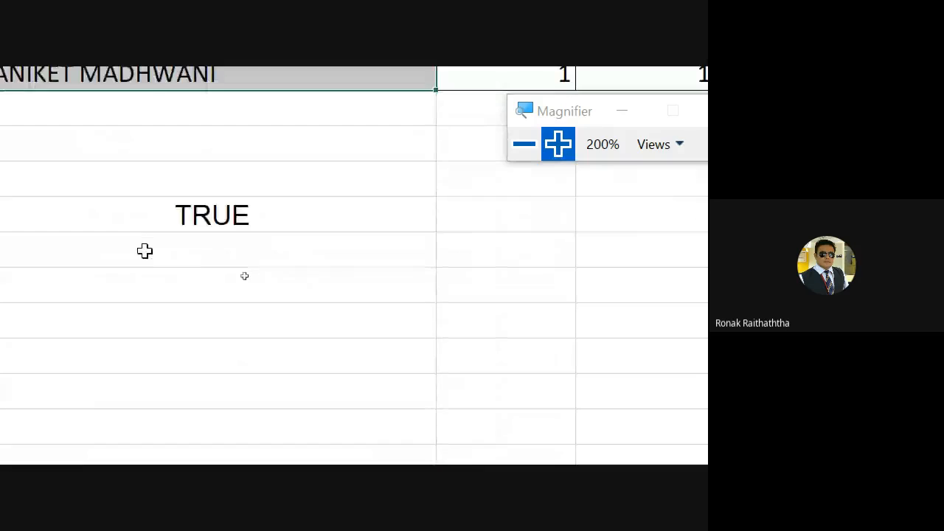
{"action": "scroll", "coordinate": [144, 258], "scroll_direction": "up", "scroll_amount": 2}
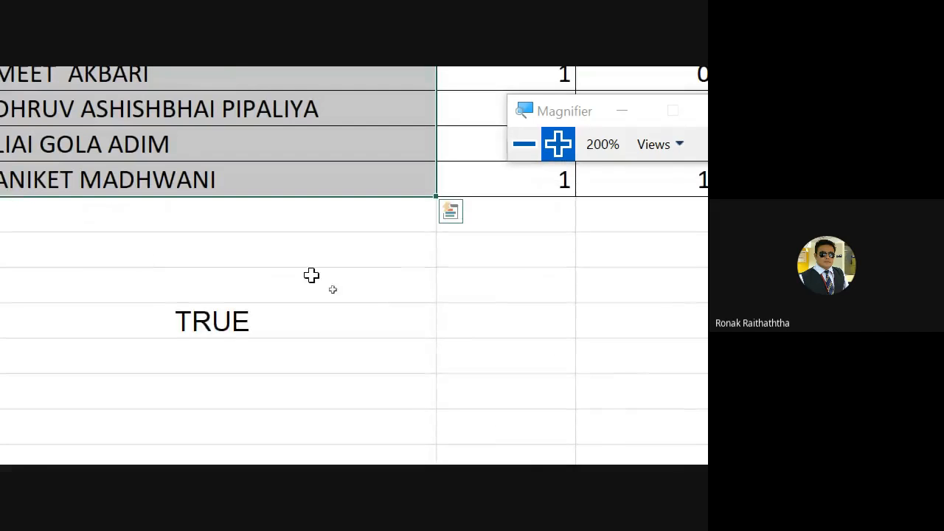
{"action": "left_click", "coordinate": [497, 323]}
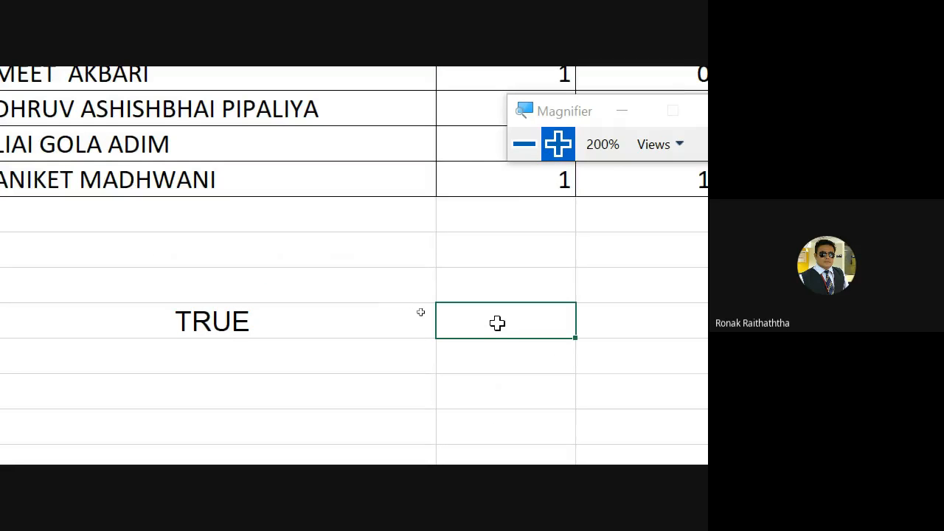
{"action": "type", "text": "=se"}
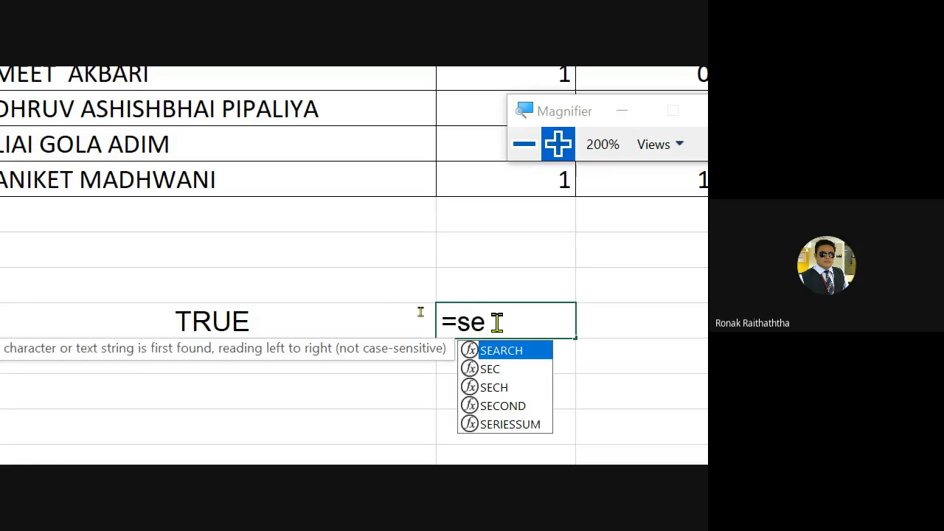
{"action": "key", "text": "Tab"}
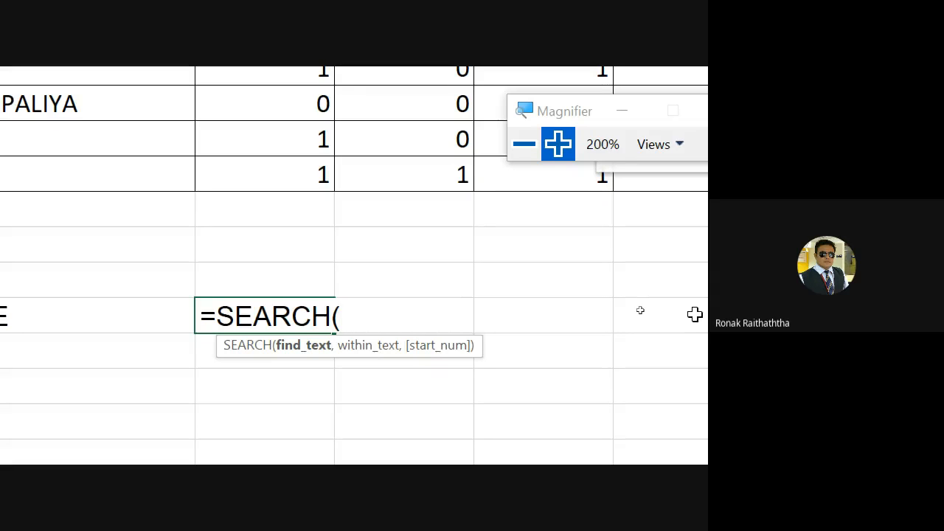
{"action": "type", "text": "\"riya\""}
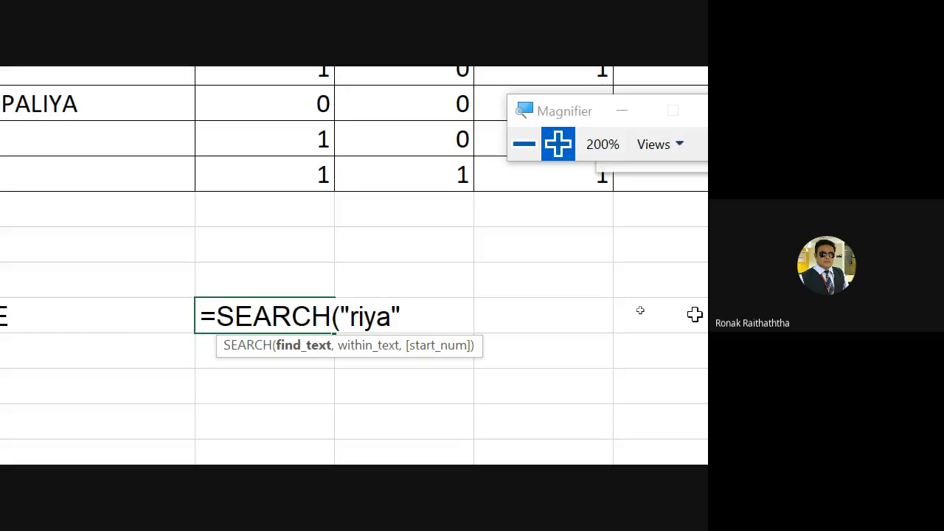
{"action": "type", "text": ","}
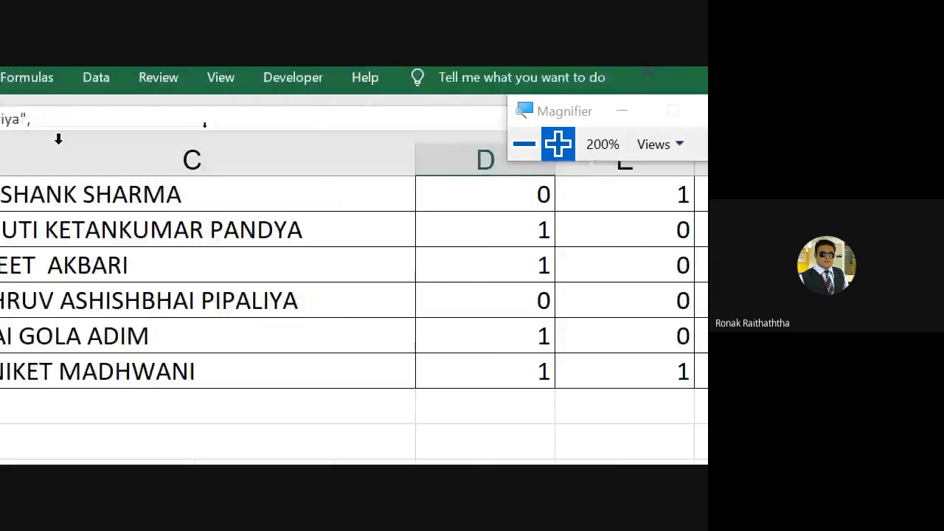
- Complete the SEARCH formula with the student name in C144 as the text to search within
{"action": "scroll", "coordinate": [265, 246], "scroll_direction": "up", "scroll_amount": 8}
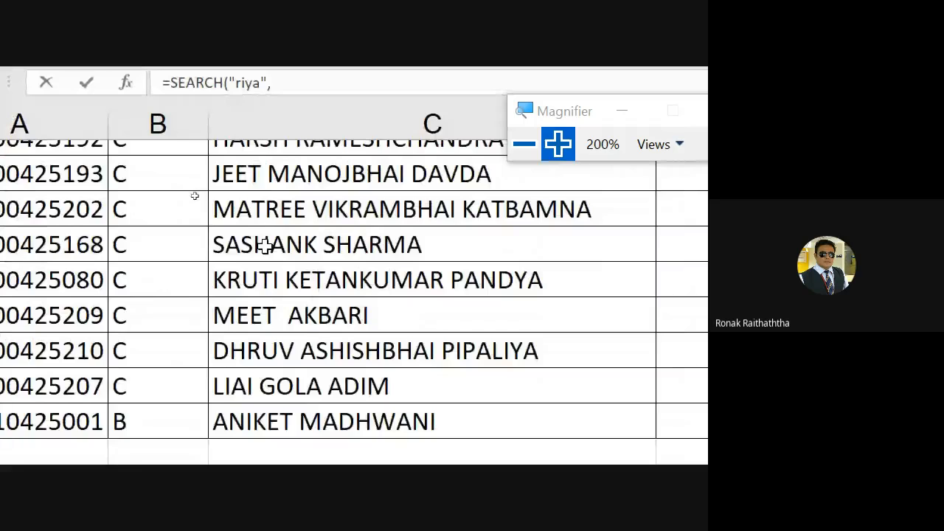
{"action": "scroll", "coordinate": [264, 246], "scroll_direction": "up", "scroll_amount": 4}
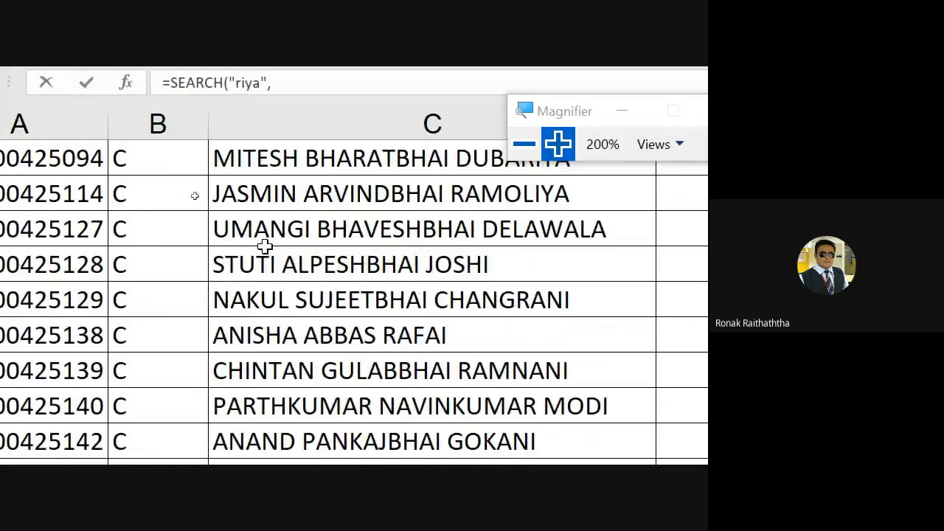
{"action": "scroll", "coordinate": [265, 246], "scroll_direction": "up", "scroll_amount": 3}
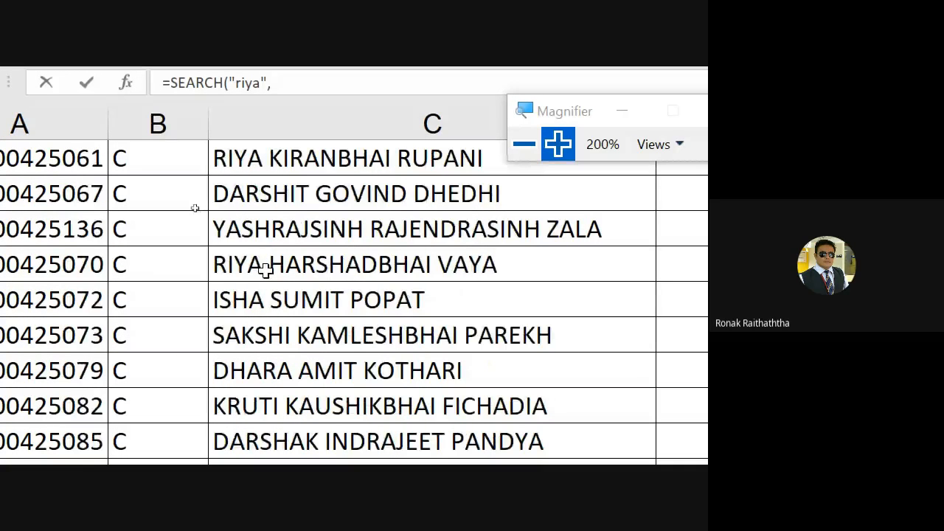
{"action": "left_click", "coordinate": [266, 267]}
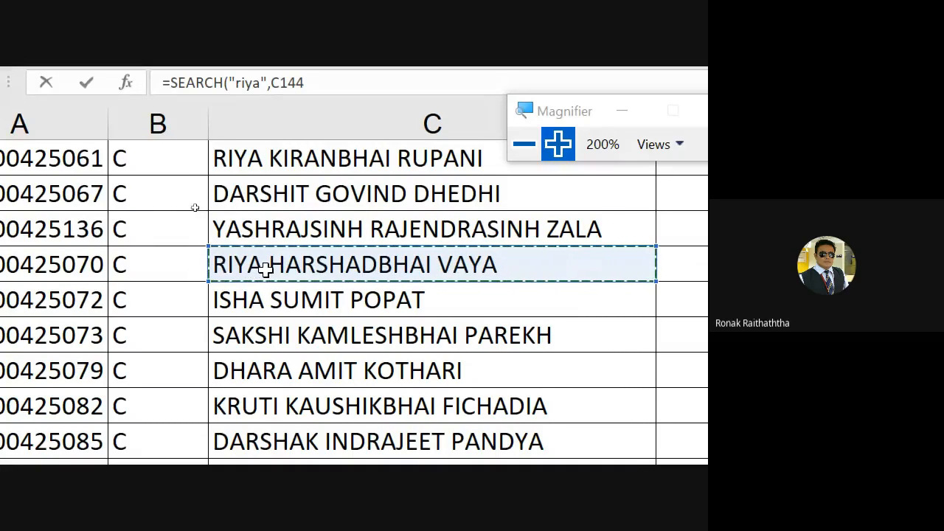
{"action": "type", "text": ")"}
{"action": "key", "text": "Return"}
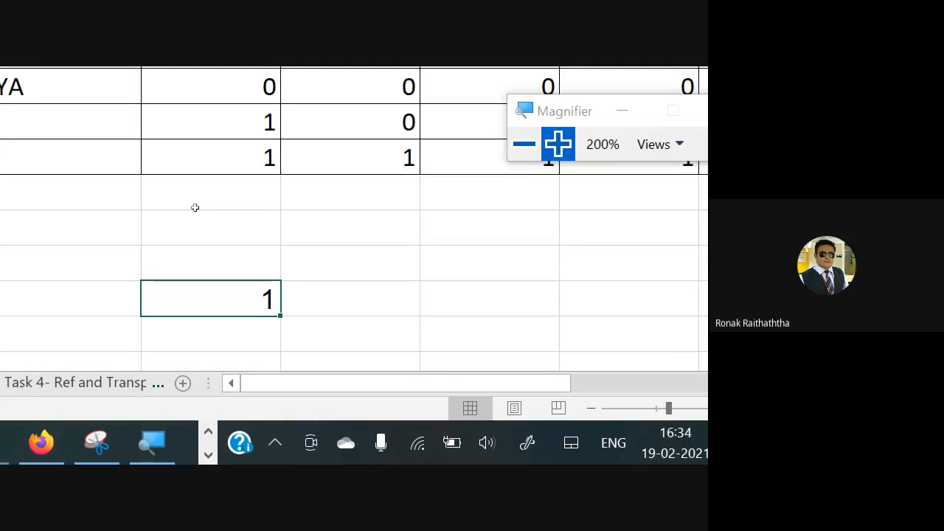
- Annotate the empty area beside the formula cell in red with a 0, a check mark, a 1 and an underlined "True"
{"action": "left_click_drag", "start_coordinate": [450, 264], "coordinate": [449, 266]}
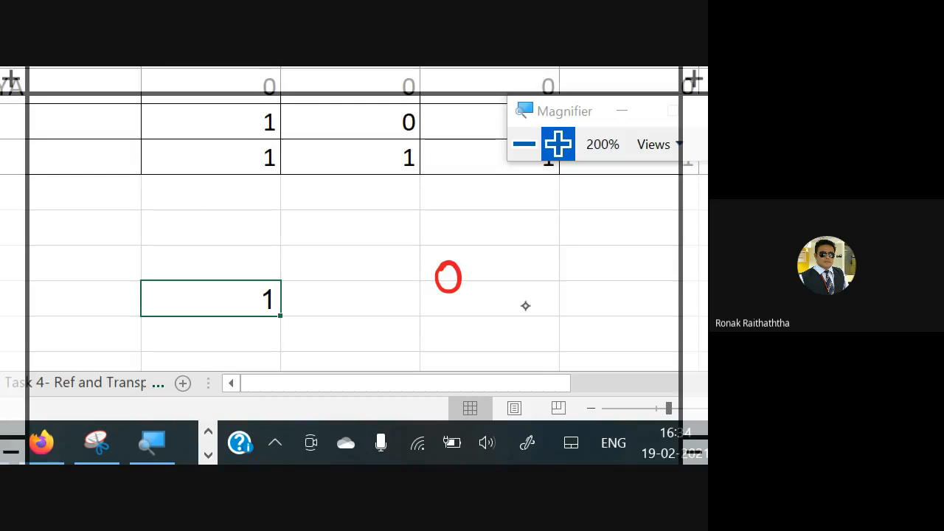
{"action": "left_click_drag", "start_coordinate": [517, 300], "coordinate": [530, 337]}
{"action": "mouse_move", "coordinate": [479, 233]}
{"action": "left_mouse_down"}
{"action": "mouse_move", "coordinate": [512, 229]}
{"action": "mouse_move", "coordinate": [528, 209]}
{"action": "left_mouse_up"}
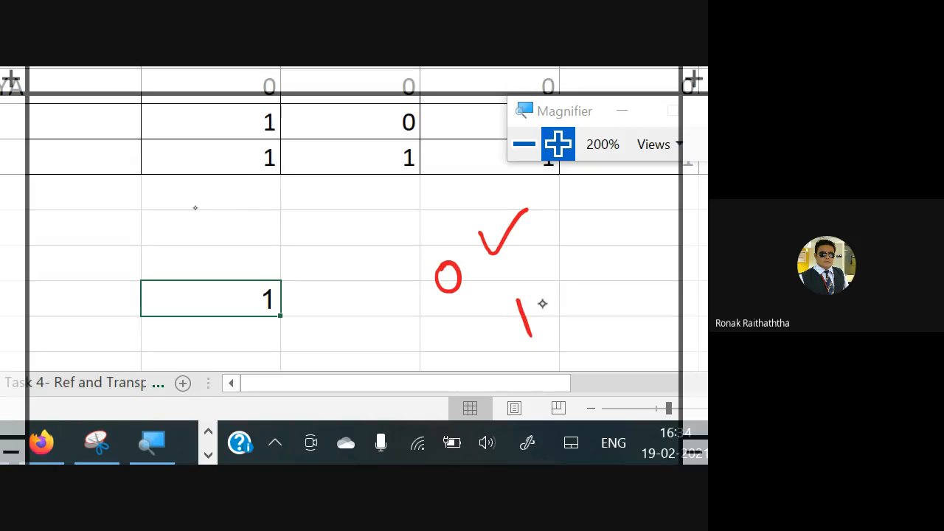
{"action": "mouse_move", "coordinate": [548, 303]}
{"action": "left_mouse_down"}
{"action": "mouse_move", "coordinate": [548, 289]}
{"action": "mouse_move", "coordinate": [567, 278]}
{"action": "mouse_move", "coordinate": [633, 274]}
{"action": "left_mouse_up"}
{"action": "mouse_move", "coordinate": [561, 324]}
{"action": "left_mouse_down"}
{"action": "mouse_move", "coordinate": [603, 297]}
{"action": "mouse_move", "coordinate": [631, 294]}
{"action": "left_mouse_up"}
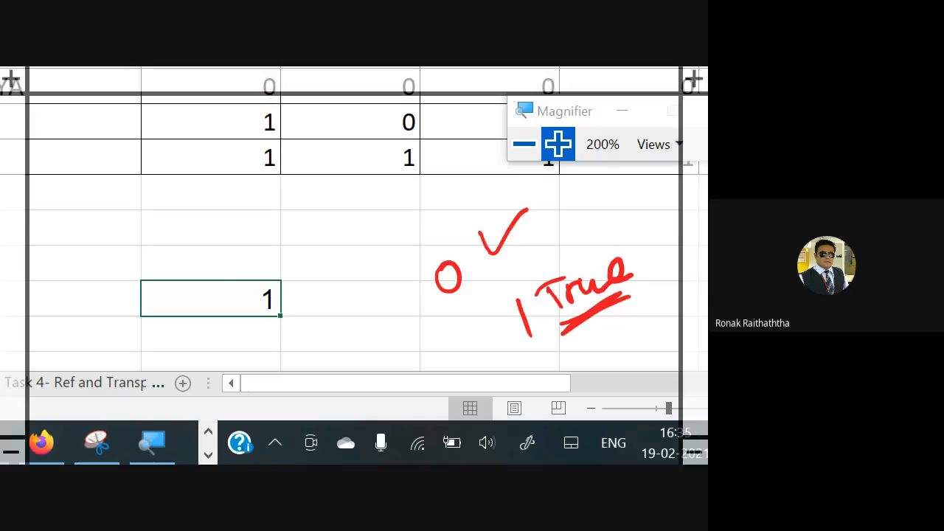
- Test a copy of the SEARCH formula in the cell below, inspect its reference and delete the copy
{"action": "key", "text": "ctrl+c"}
{"action": "key", "text": "Down"}
{"action": "key", "text": "ctrl+v"}
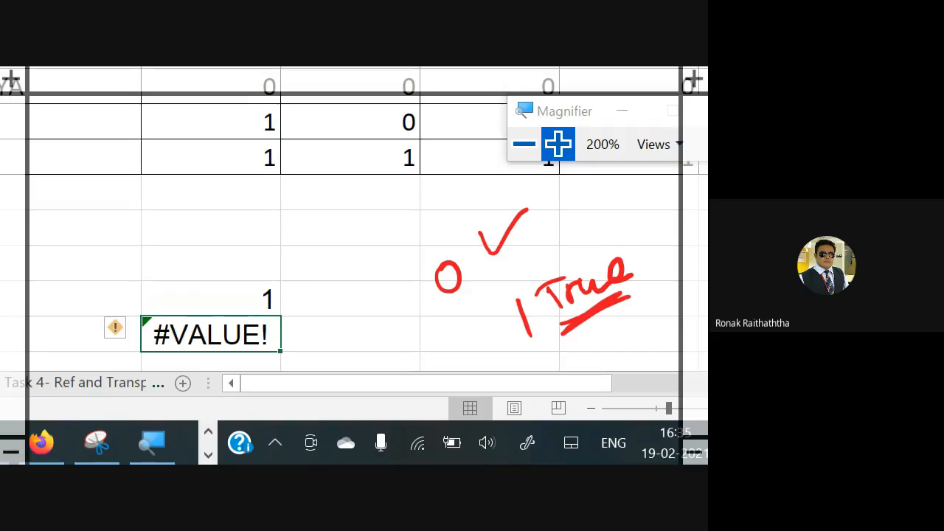
{"action": "key", "text": "F2"}
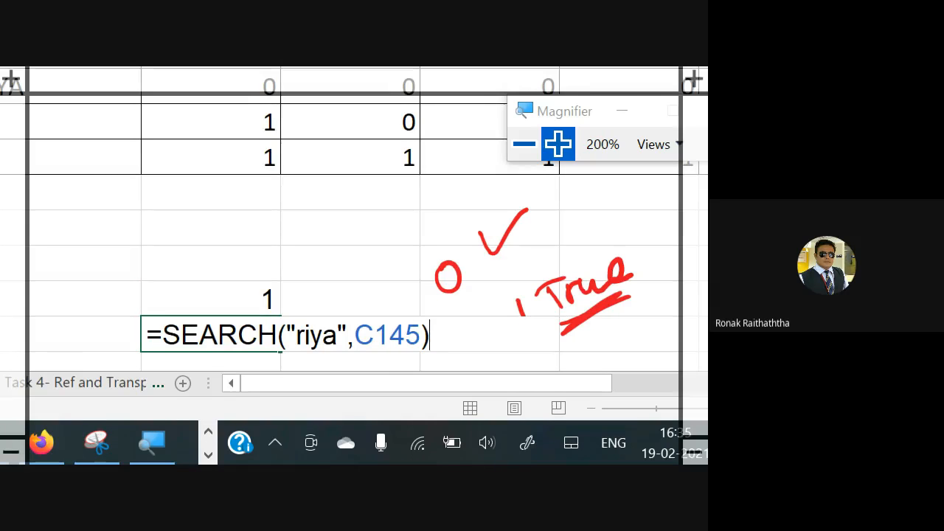
{"action": "key", "text": "Escape"}
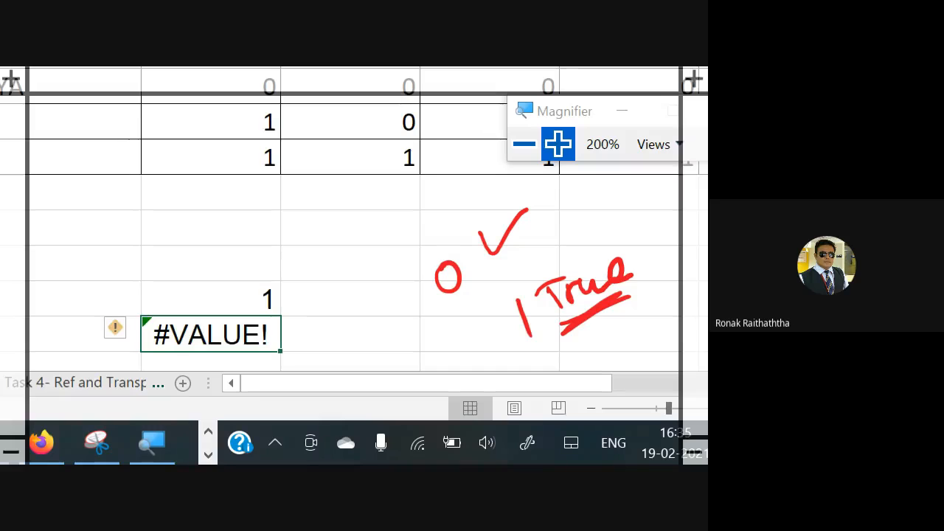
{"action": "key", "text": "Delete"}
{"action": "left_click", "coordinate": [210, 298]}
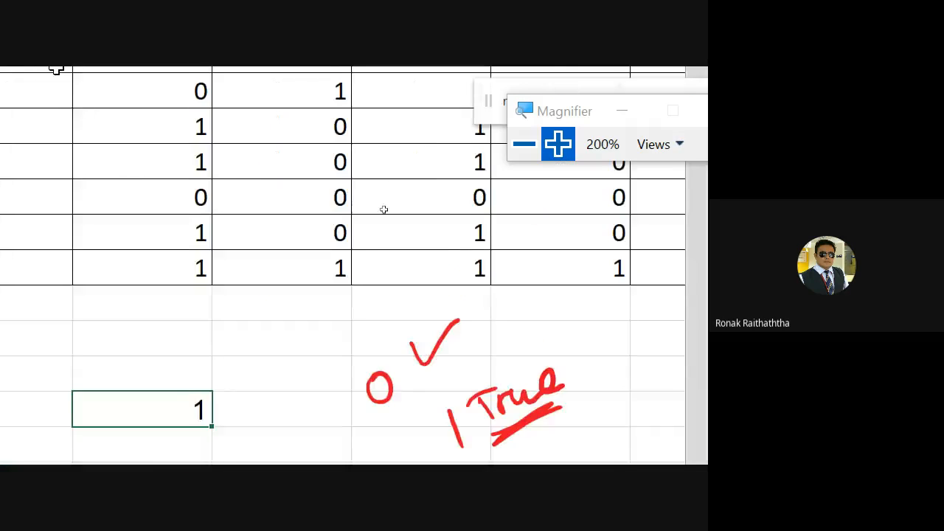
- Create a formula-based conditional formatting rule for all the student names in column C, from C3 down
{"action": "scroll", "coordinate": [384, 209], "scroll_direction": "up", "scroll_amount": 10}
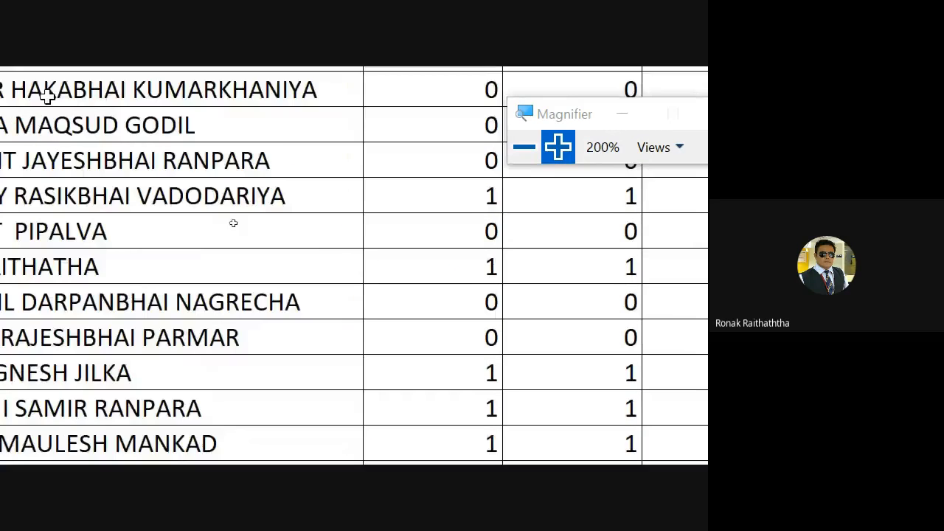
{"action": "scroll", "coordinate": [46, 96], "scroll_direction": "up", "scroll_amount": 15}
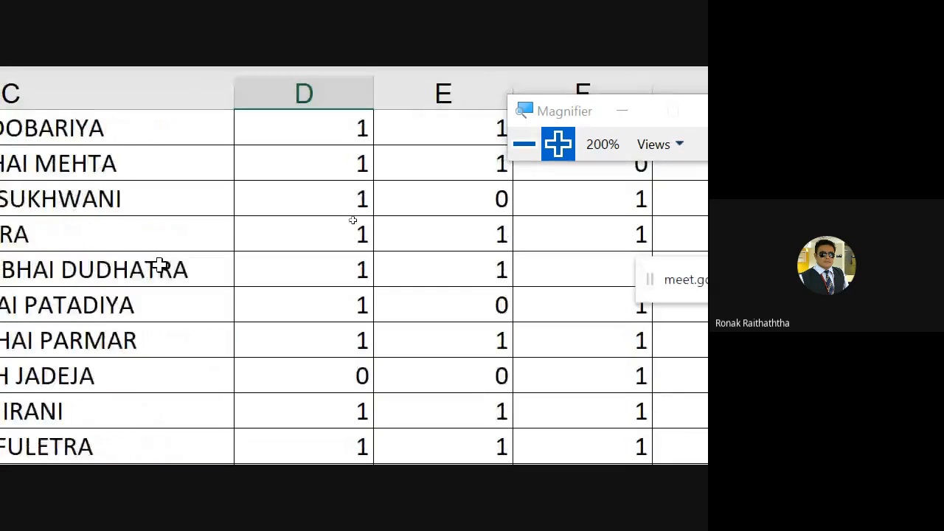
{"action": "scroll", "coordinate": [160, 265], "scroll_direction": "up", "scroll_amount": 10}
{"action": "left_click", "coordinate": [275, 294]}
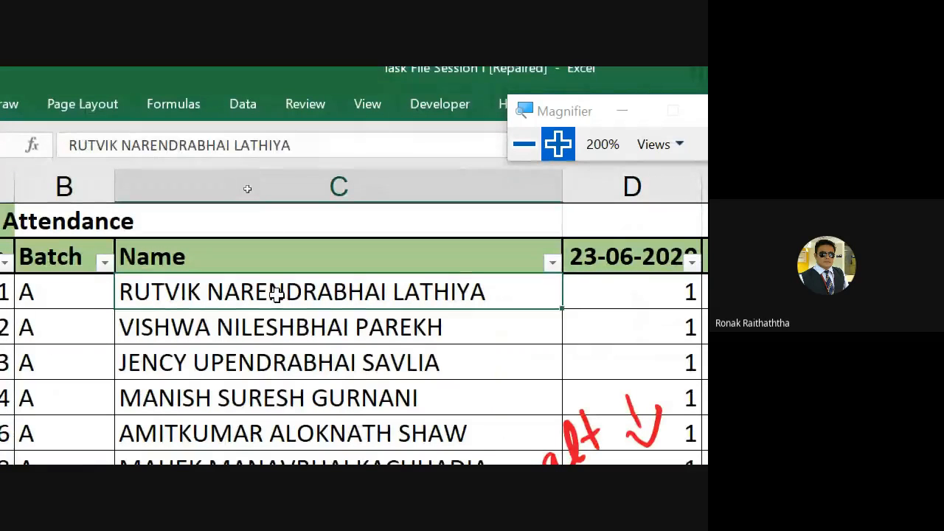
{"action": "key", "text": "ctrl+shift+Down"}
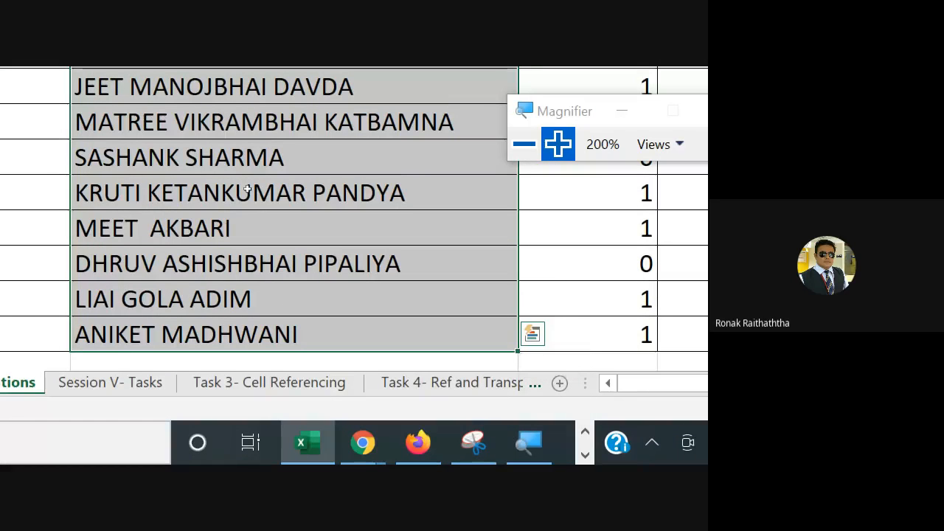
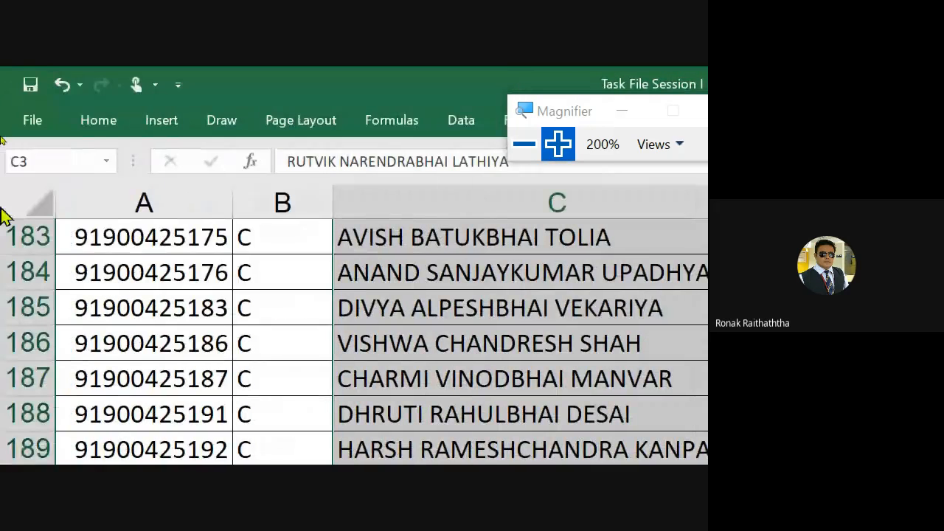
{"action": "left_click", "coordinate": [118, 128]}
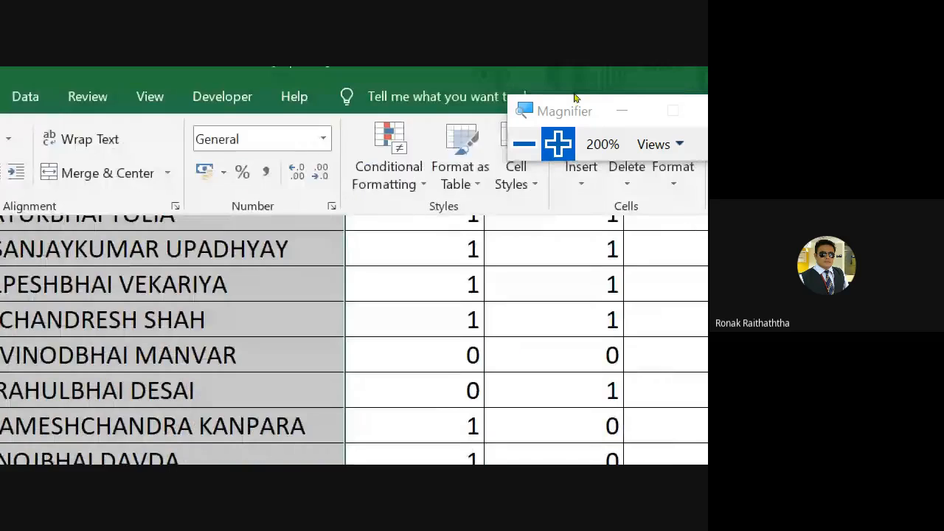
{"action": "left_click", "coordinate": [398, 181]}
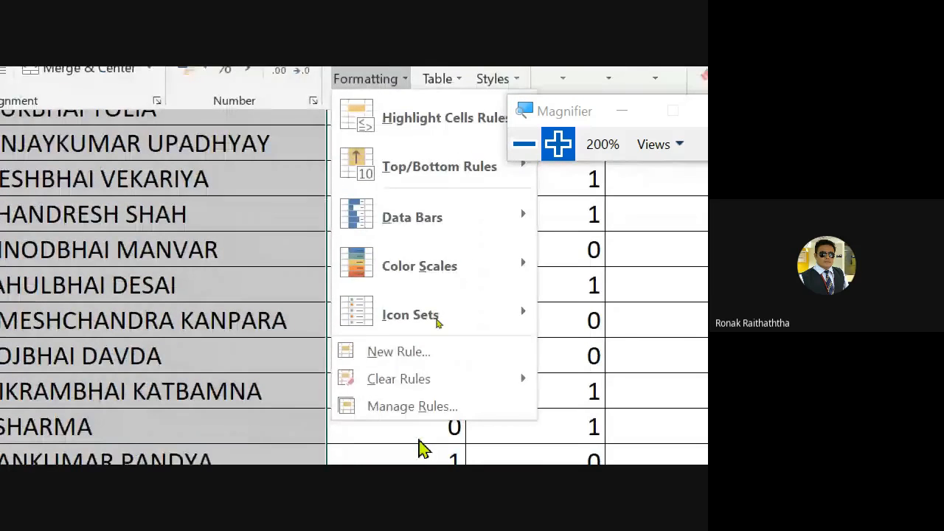
{"action": "left_click", "coordinate": [398, 345]}
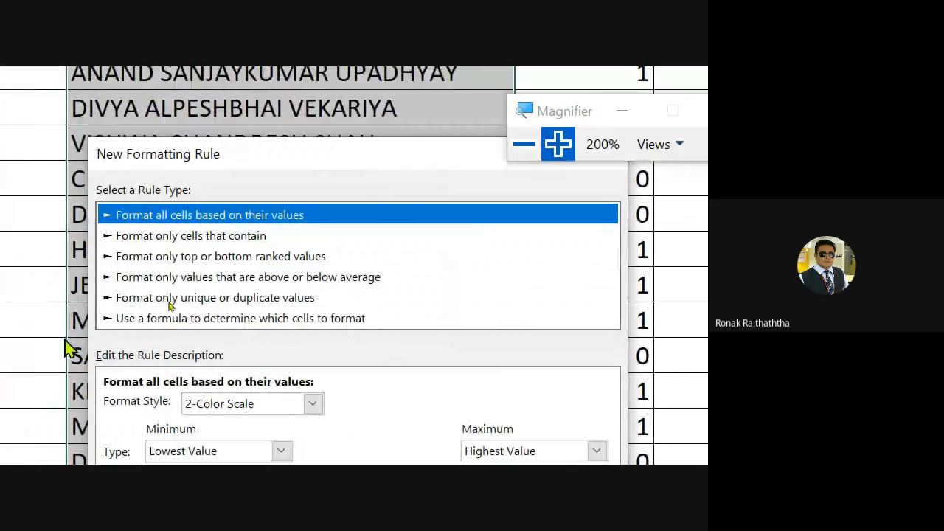
{"action": "left_click", "coordinate": [137, 320]}
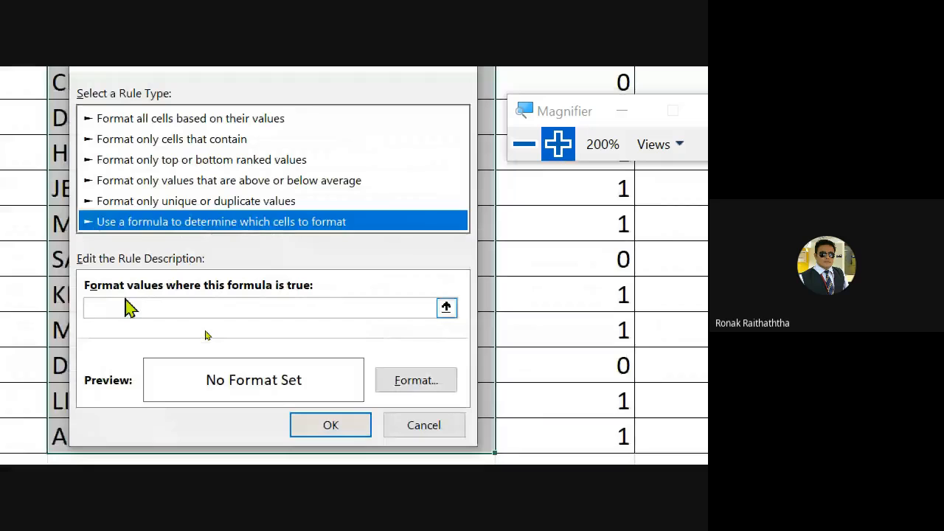
- Start the rule's formula with the SEARCH function and "riya" as the text to find
{"action": "left_click", "coordinate": [128, 303]}
{"action": "type", "text": "="}
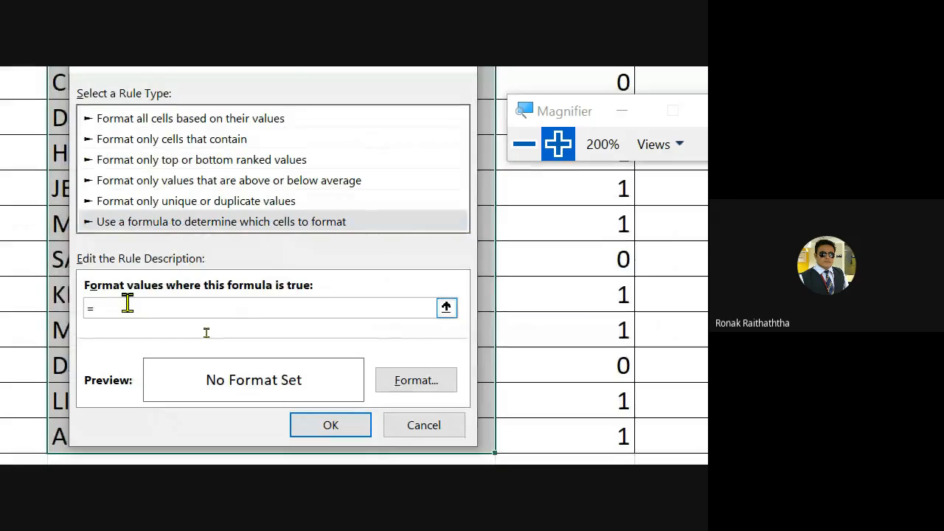
{"action": "type", "text": "search"}
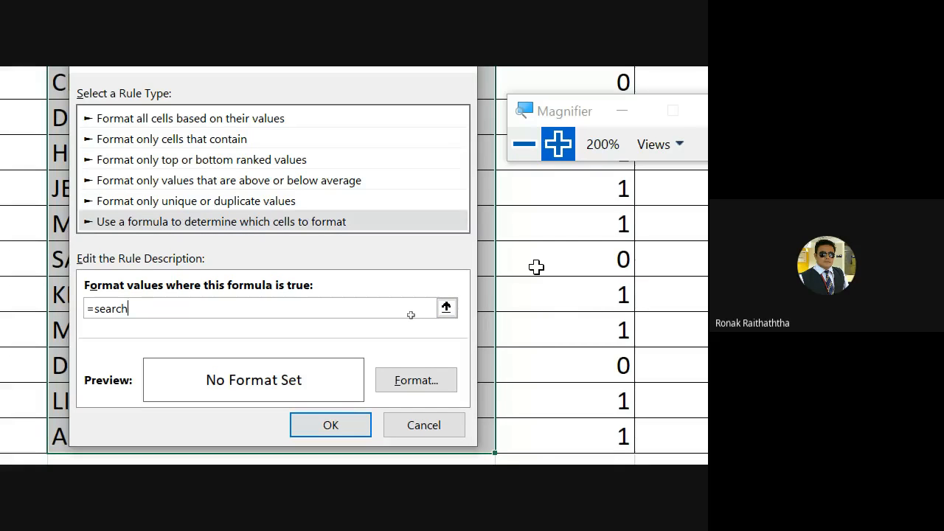
{"action": "type", "text": "(\"riya\","}
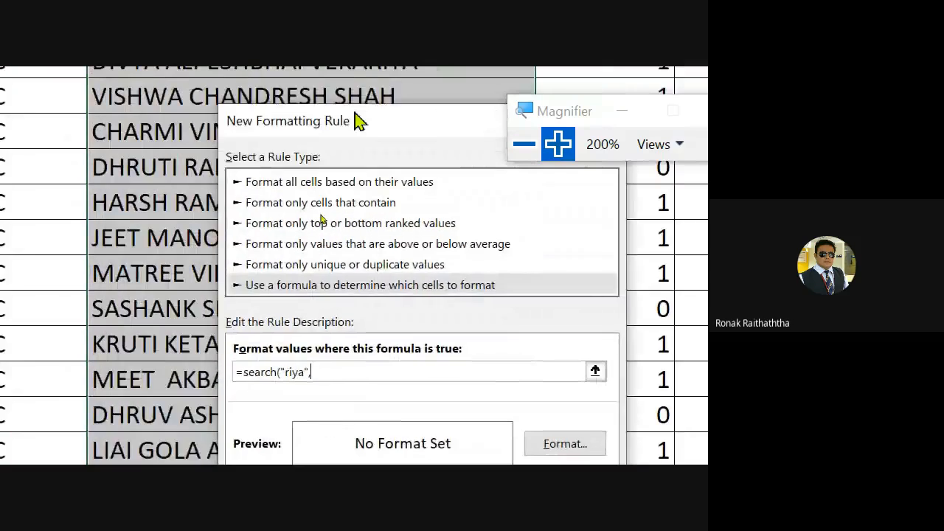
- Complete the rule formula as =search("riya",C3), using the first student name cell as a fully relative reference
{"action": "left_click_drag", "start_coordinate": [358, 122], "coordinate": [628, 99]}
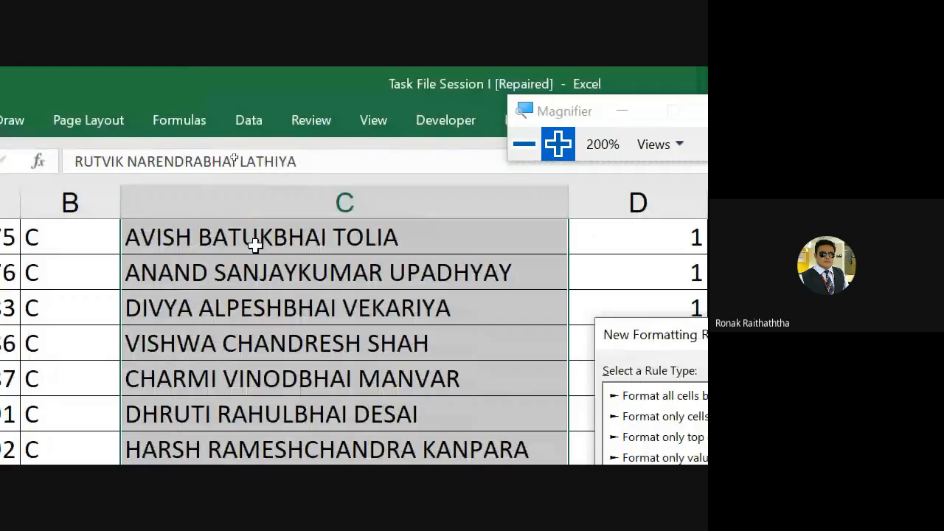
{"action": "scroll", "coordinate": [258, 251], "scroll_direction": "down", "scroll_amount": 3}
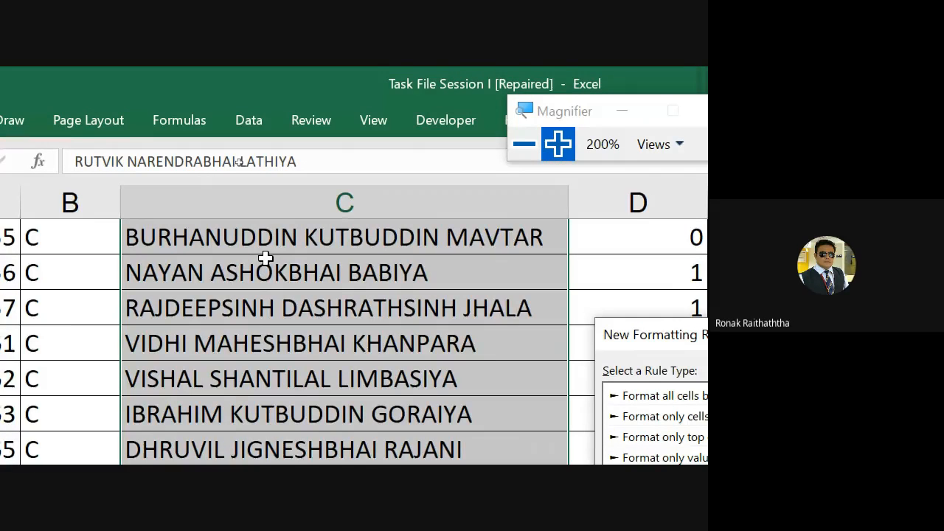
{"action": "scroll", "coordinate": [265, 258], "scroll_direction": "down", "scroll_amount": 10}
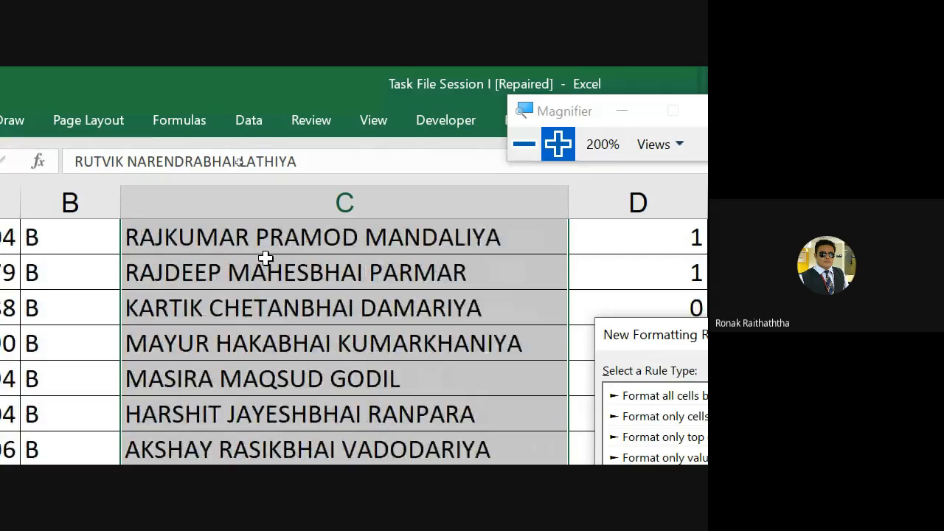
{"action": "scroll", "coordinate": [265, 257], "scroll_direction": "down", "scroll_amount": 9}
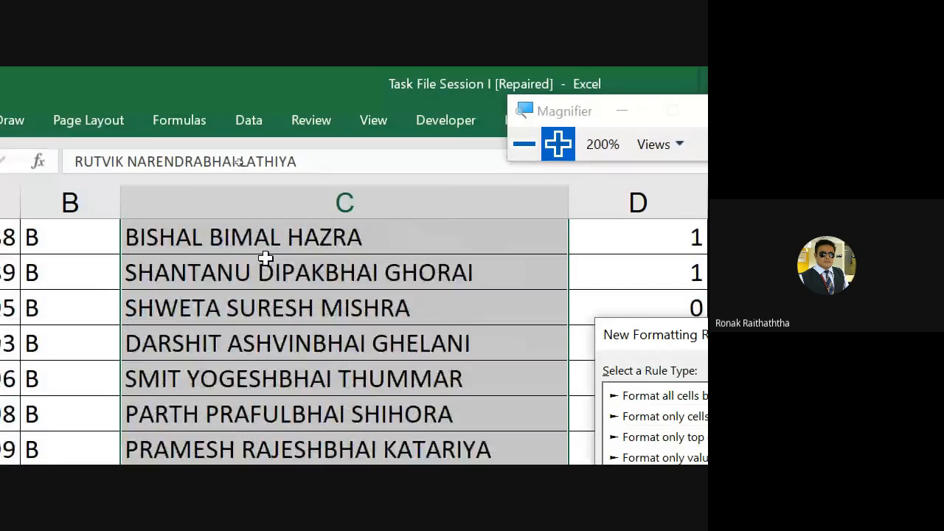
{"action": "scroll", "coordinate": [265, 258], "scroll_direction": "up", "scroll_amount": 5}
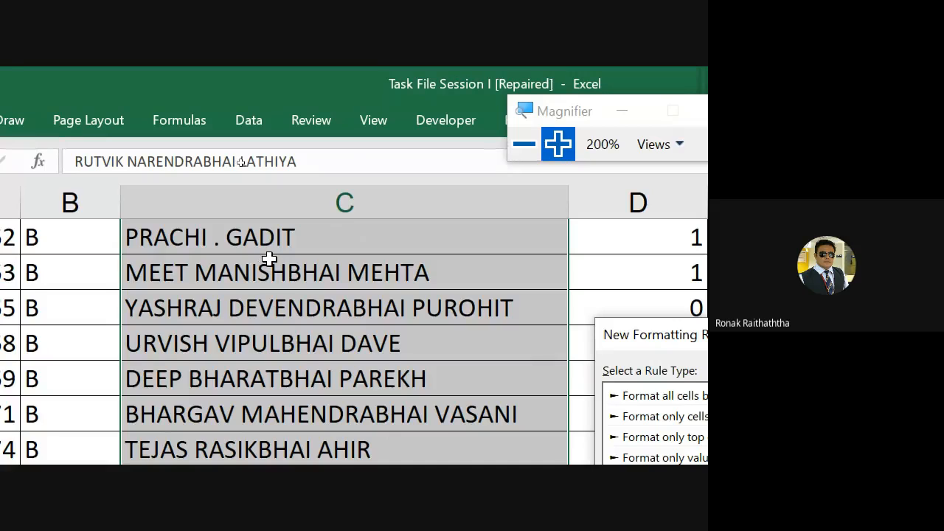
{"action": "scroll", "coordinate": [268, 258], "scroll_direction": "up", "scroll_amount": 10}
{"action": "scroll", "coordinate": [267, 258], "scroll_direction": "up", "scroll_amount": 5}
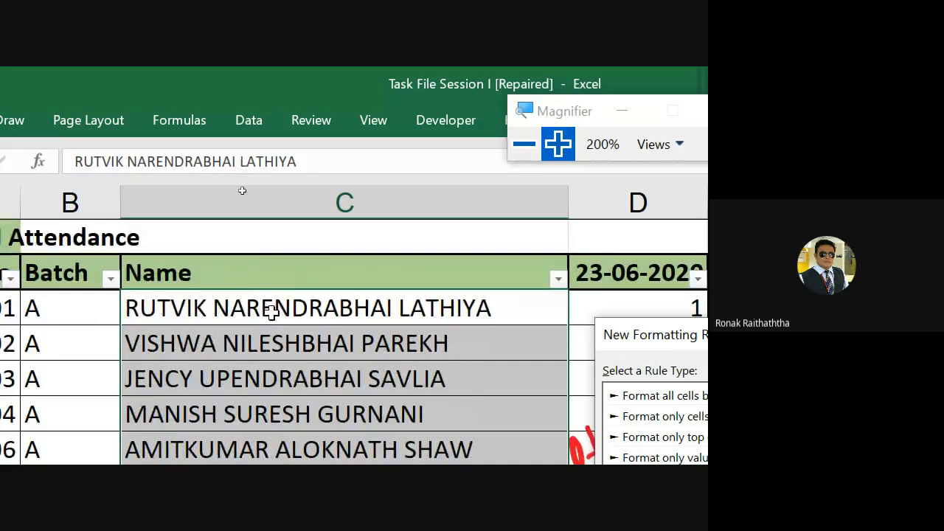
{"action": "key", "text": "ctrl+c"}
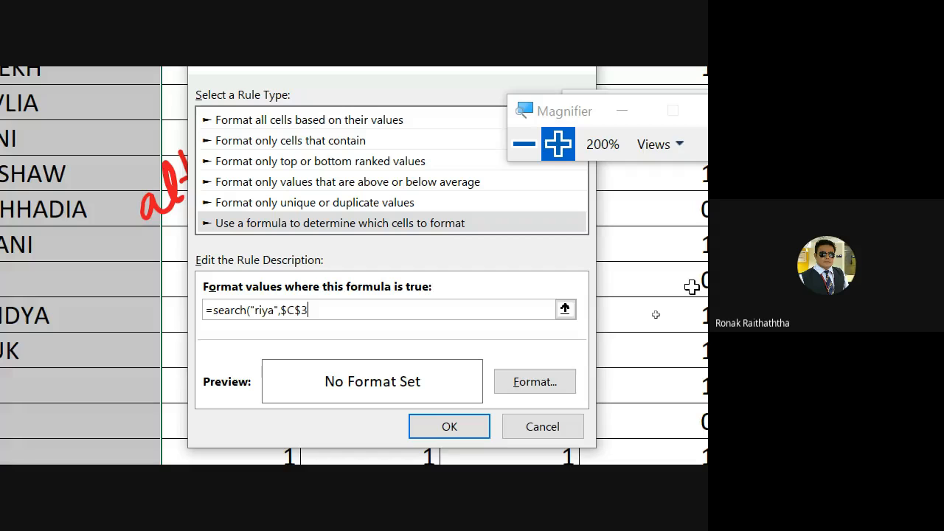
{"action": "key", "text": "F4"}
{"action": "key", "text": "F4"}
{"action": "key", "text": "F4"}
{"action": "type", "text": ")"}
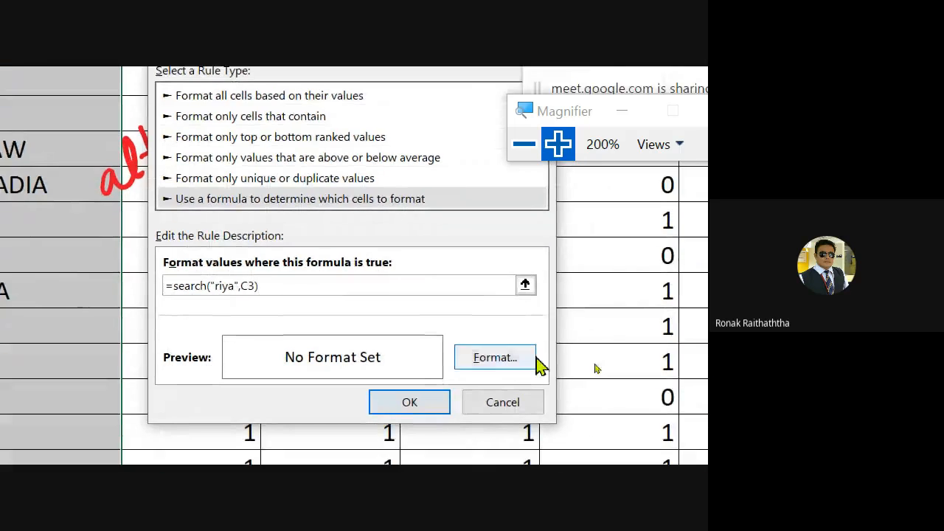
- Give the rule a dark green fill and apply it to the student names
{"action": "left_click", "coordinate": [544, 385]}
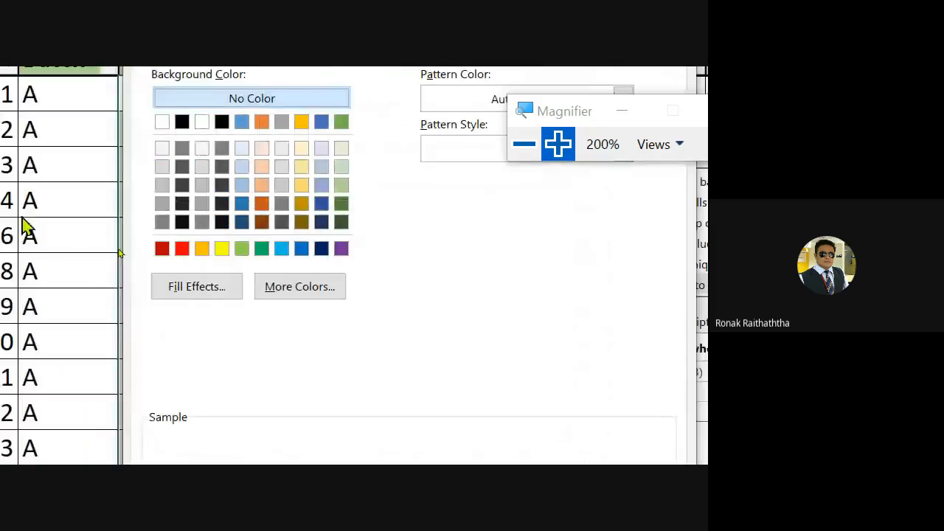
{"action": "left_click", "coordinate": [343, 204]}
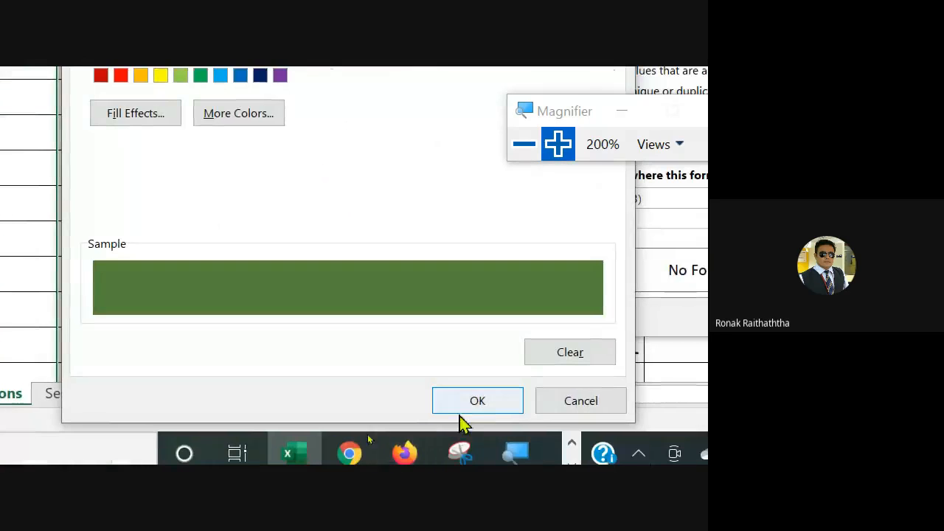
{"action": "left_click", "coordinate": [461, 412]}
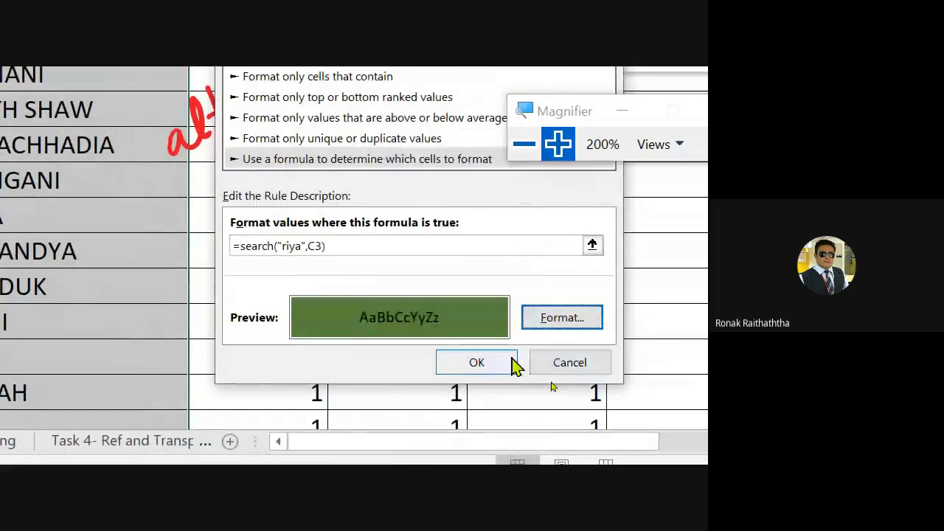
{"action": "left_click", "coordinate": [480, 361]}
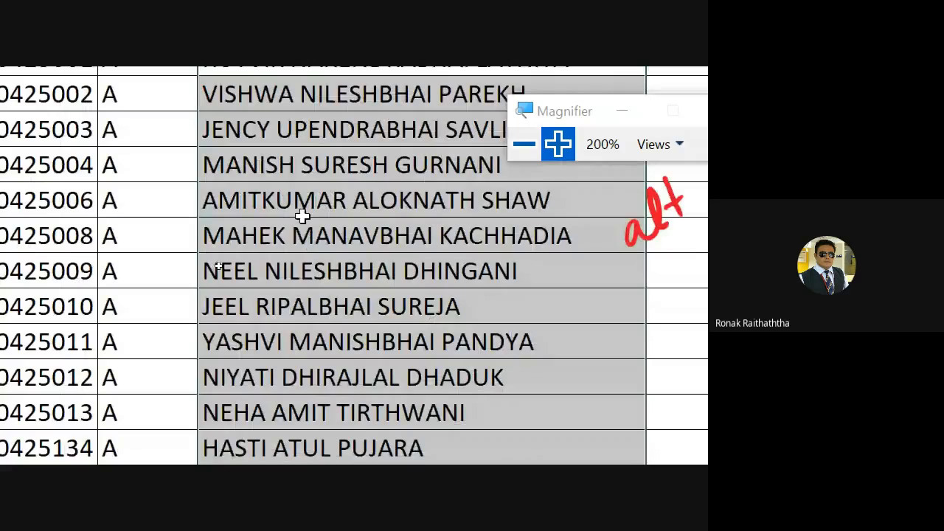
- Look through the Name column to examine which student names the rule highlights and where "riya" occurs in them
{"action": "left_click", "coordinate": [305, 210]}
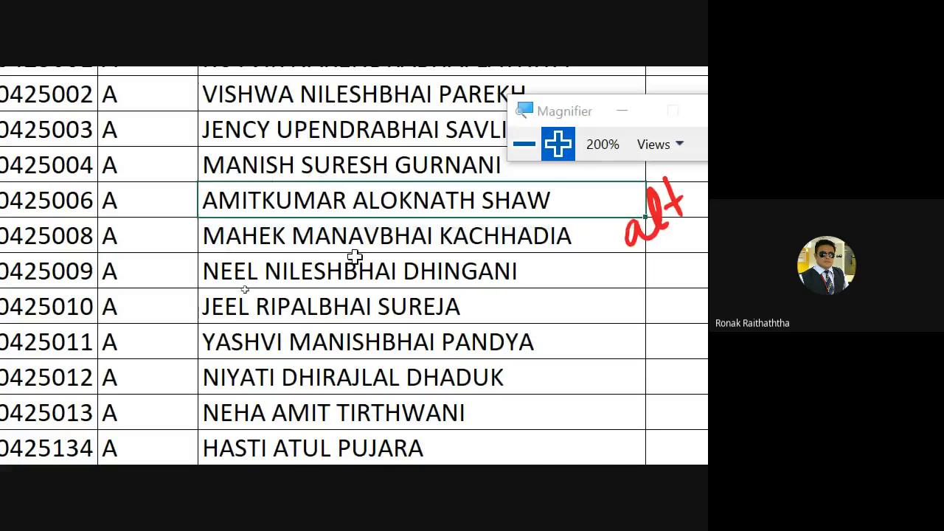
{"action": "scroll", "coordinate": [333, 327], "scroll_direction": "down", "scroll_amount": 11}
{"action": "left_click", "coordinate": [339, 334]}
{"action": "scroll", "coordinate": [339, 335], "scroll_direction": "down", "scroll_amount": 10}
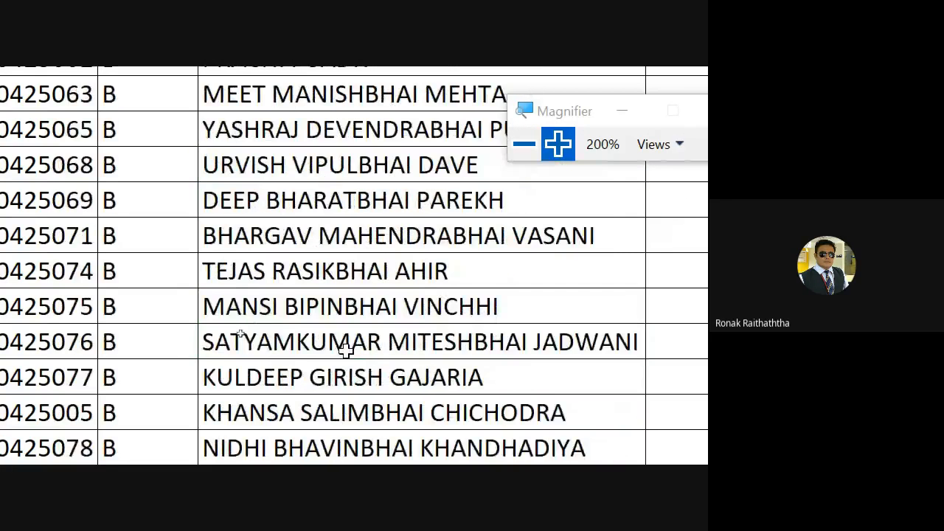
{"action": "scroll", "coordinate": [346, 344], "scroll_direction": "up", "scroll_amount": 5}
{"action": "scroll", "coordinate": [346, 351], "scroll_direction": "up", "scroll_amount": 1}
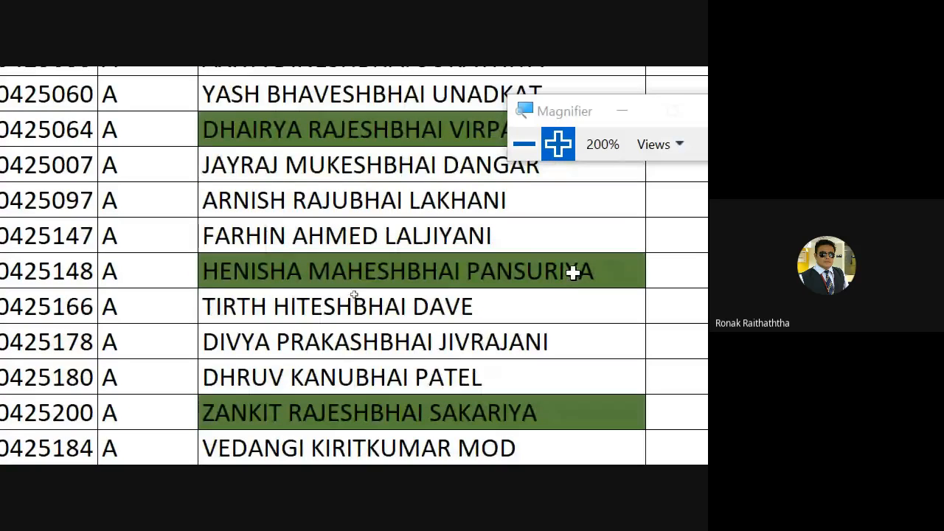
{"action": "left_click_drag", "start_coordinate": [574, 104], "coordinate": [591, 89]}
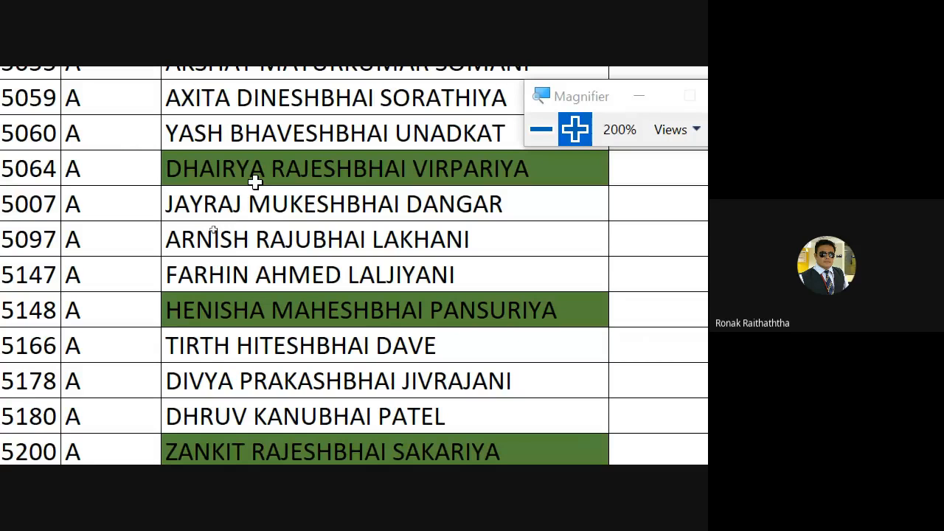
{"action": "scroll", "coordinate": [254, 182], "scroll_direction": "down", "scroll_amount": 7}
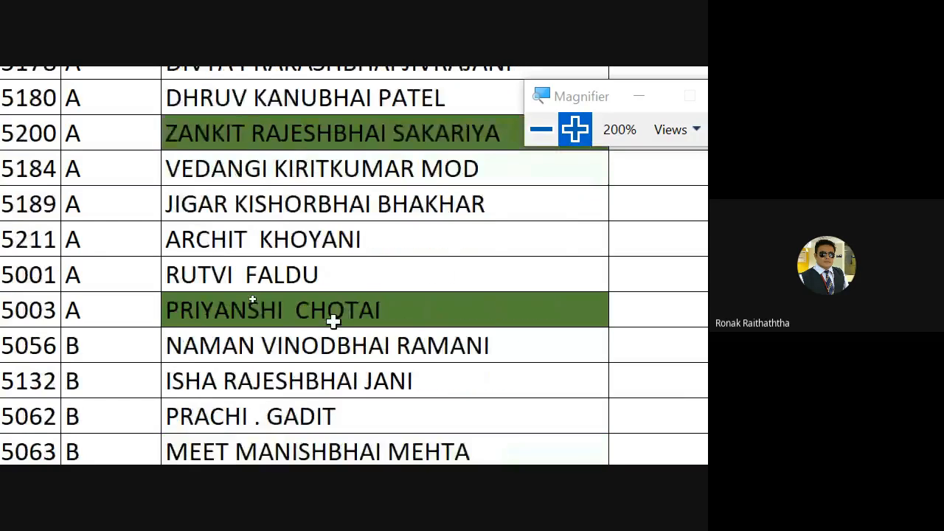
{"action": "scroll", "coordinate": [332, 352], "scroll_direction": "up", "scroll_amount": 2}
{"action": "scroll", "coordinate": [332, 352], "scroll_direction": "up", "scroll_amount": 1}
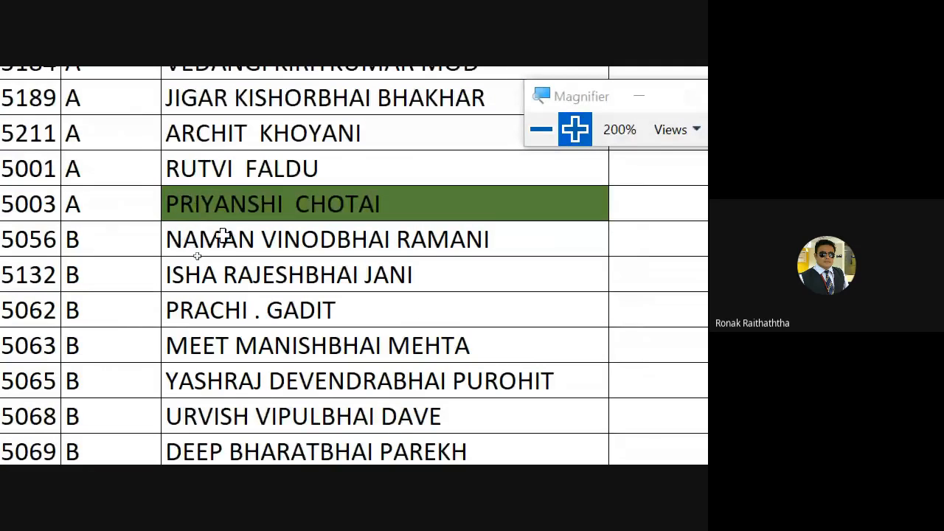
{"action": "scroll", "coordinate": [219, 238], "scroll_direction": "down", "scroll_amount": 9}
{"action": "scroll", "coordinate": [222, 236], "scroll_direction": "down", "scroll_amount": 1}
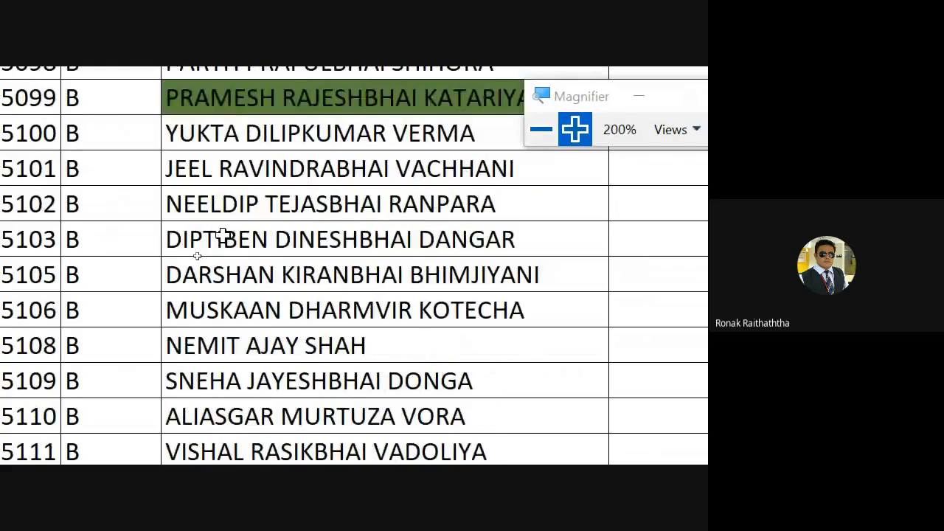
{"action": "scroll", "coordinate": [223, 236], "scroll_direction": "up", "scroll_amount": 15}
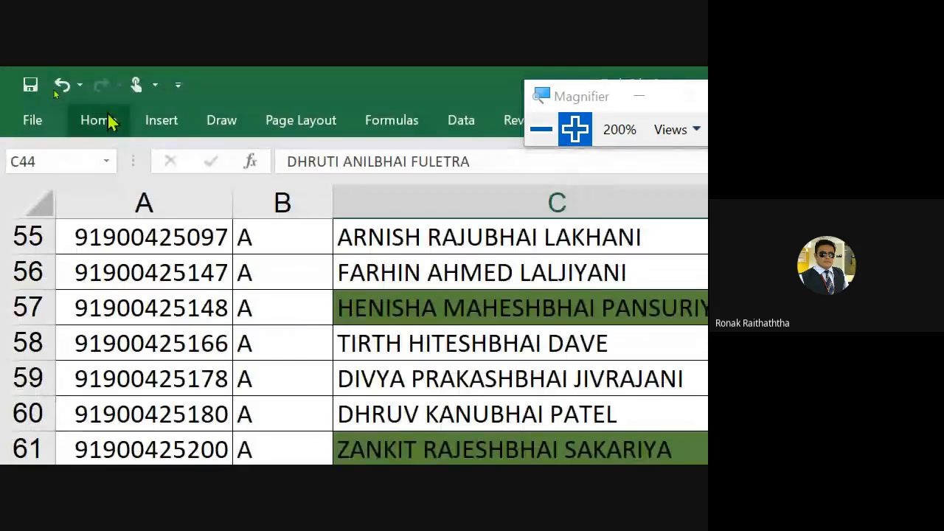
- Edit the existing SEARCH rule to look for "riya " with a trailing space and apply the change
{"action": "left_click", "coordinate": [108, 118]}
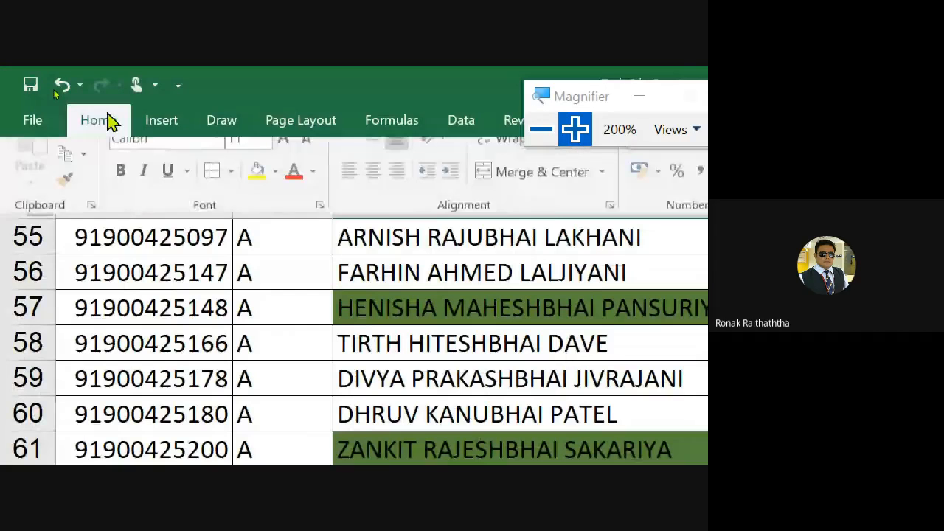
{"action": "left_click", "coordinate": [411, 210]}
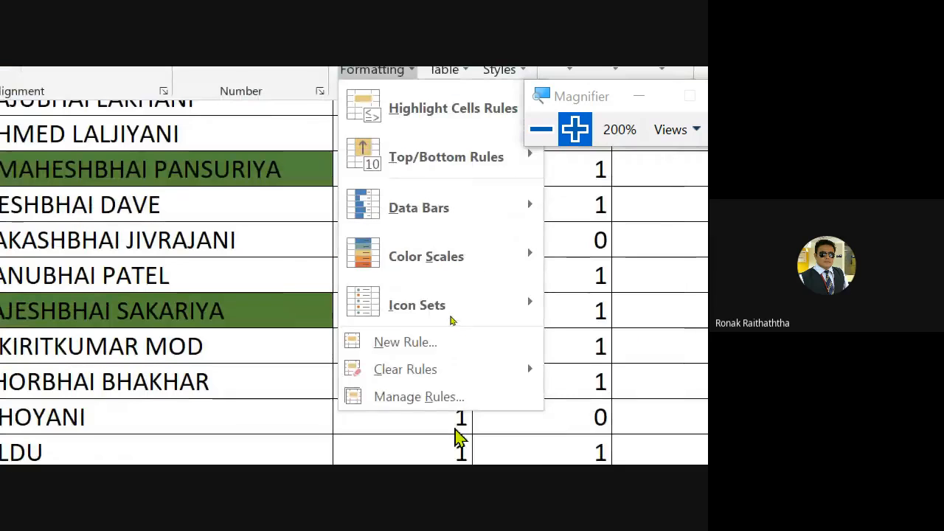
{"action": "left_click", "coordinate": [422, 399]}
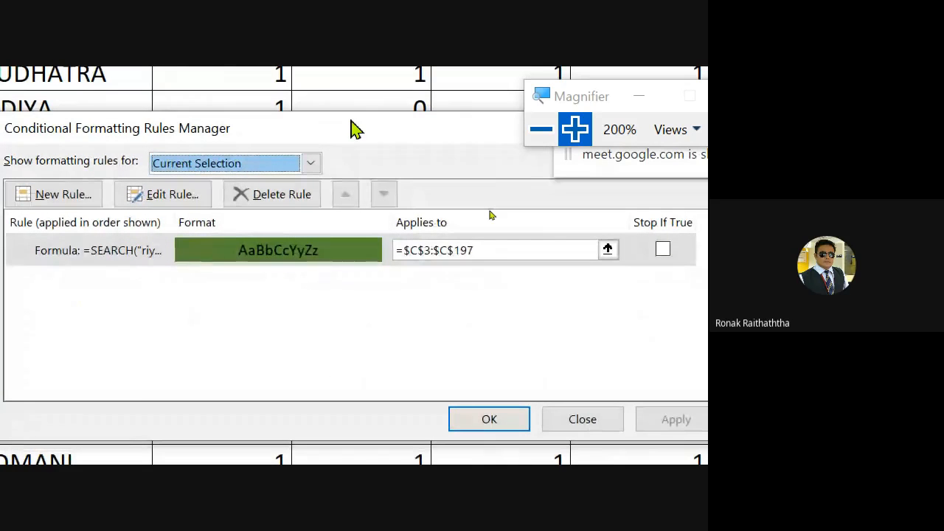
{"action": "left_click", "coordinate": [85, 259]}
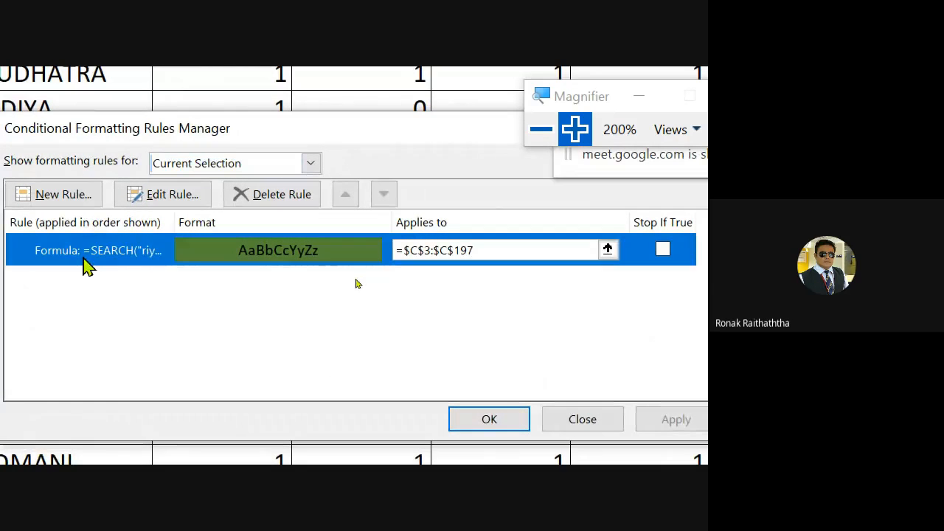
{"action": "left_click", "coordinate": [163, 199]}
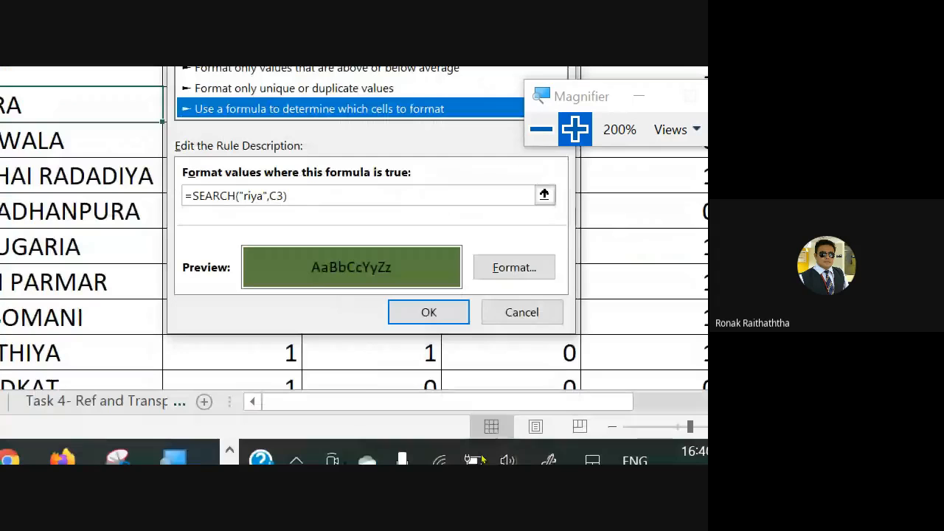
{"action": "left_click", "coordinate": [262, 197]}
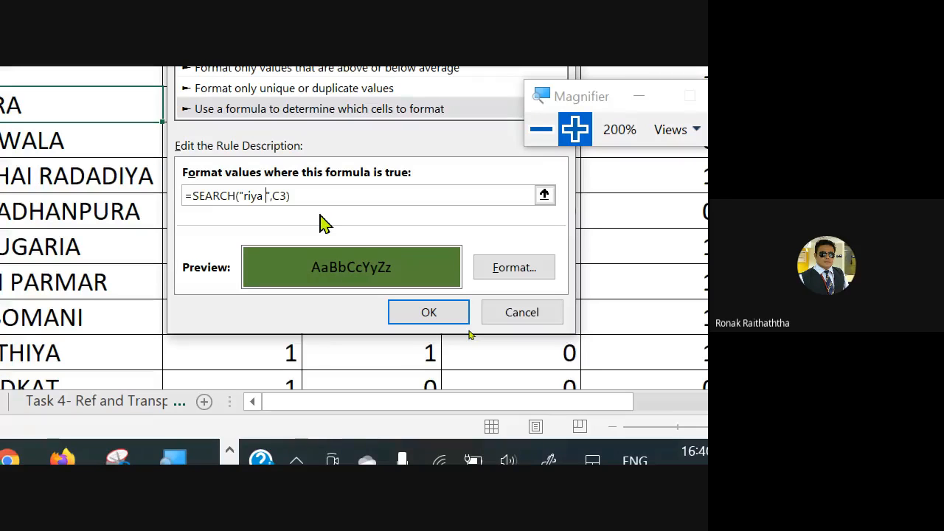
{"action": "left_click", "coordinate": [427, 319]}
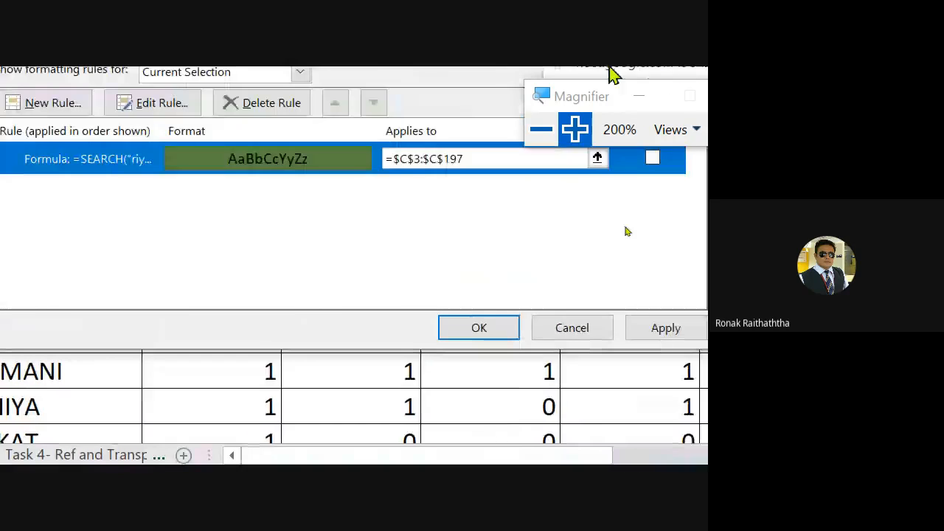
{"action": "left_click", "coordinate": [479, 347]}
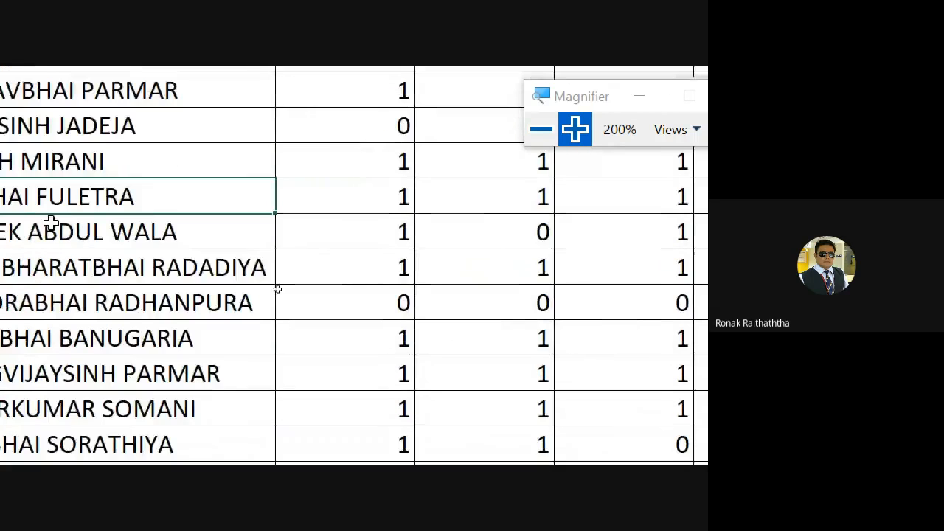
- Look through the Name column to check which student names the rule with the trailing space highlights
{"action": "scroll", "coordinate": [78, 157], "scroll_direction": "up", "scroll_amount": 5}
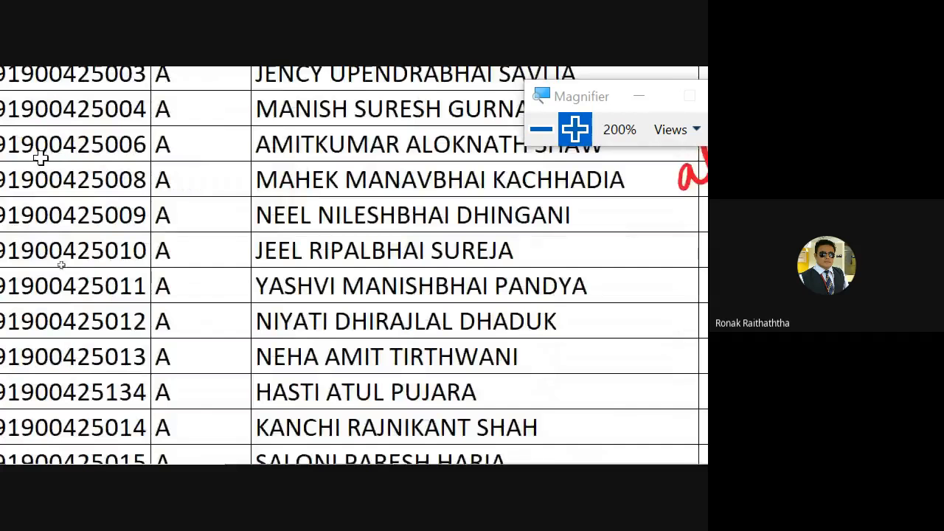
{"action": "scroll", "coordinate": [244, 241], "scroll_direction": "down", "scroll_amount": 15}
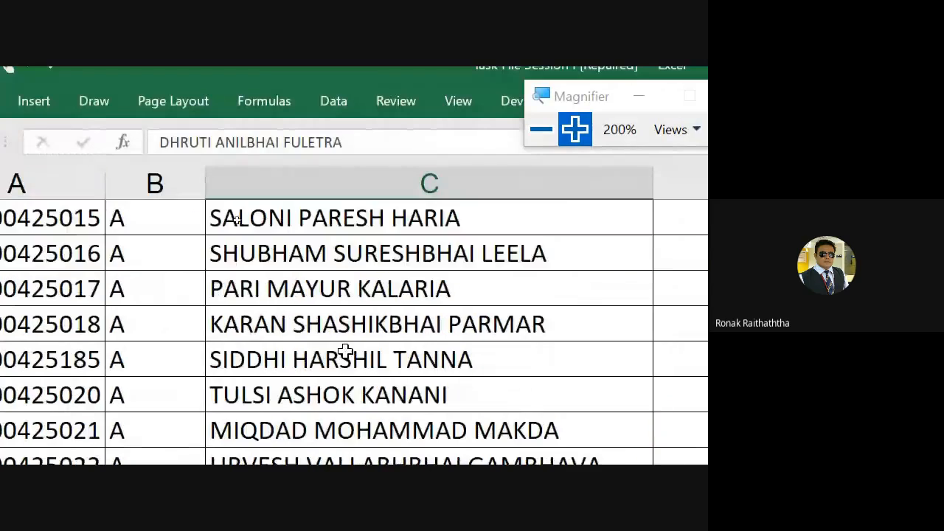
{"action": "scroll", "coordinate": [361, 396], "scroll_direction": "down", "scroll_amount": 15}
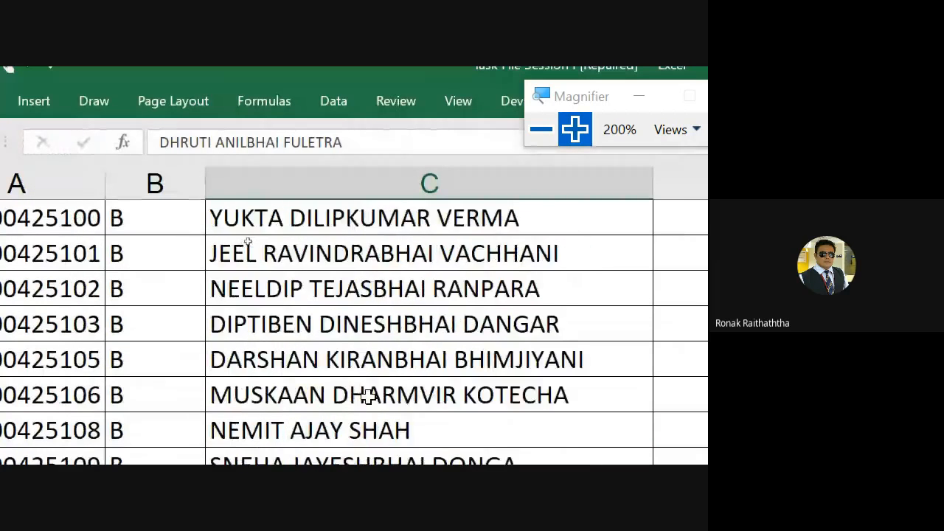
{"action": "scroll", "coordinate": [370, 395], "scroll_direction": "down", "scroll_amount": 12}
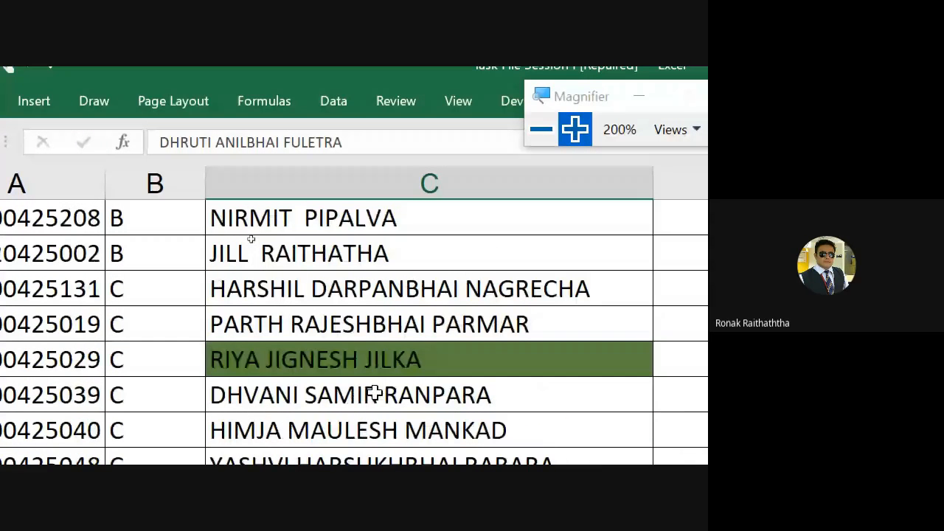
{"action": "left_click", "coordinate": [405, 360]}
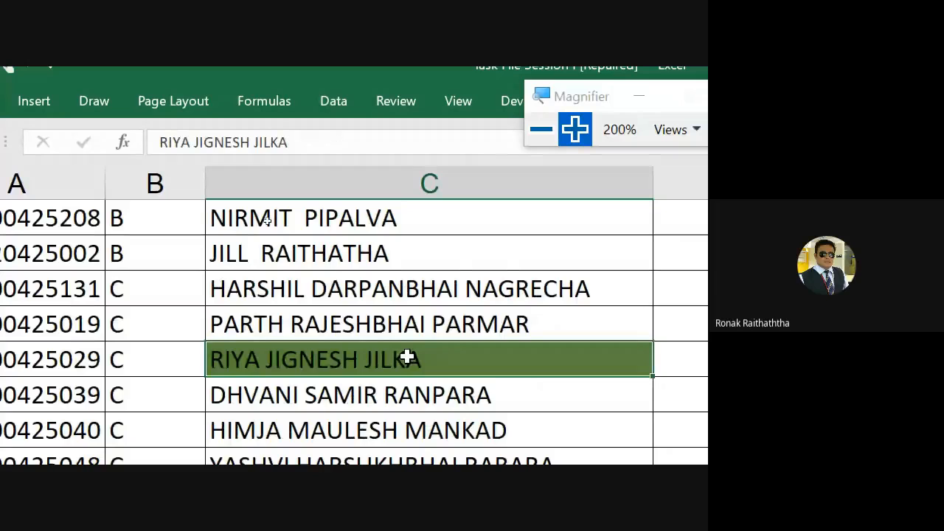
{"action": "scroll", "coordinate": [408, 358], "scroll_direction": "down", "scroll_amount": 3}
{"action": "scroll", "coordinate": [408, 357], "scroll_direction": "down", "scroll_amount": 10}
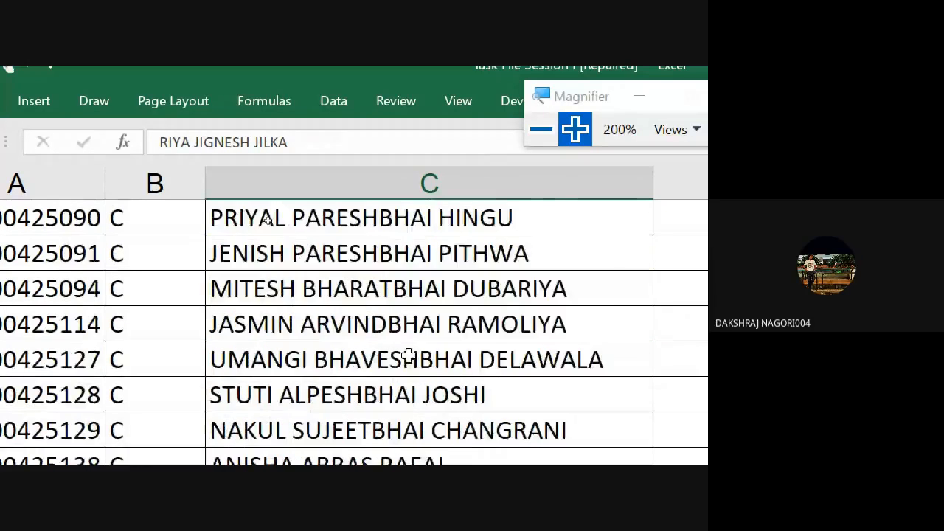
{"action": "scroll", "coordinate": [409, 357], "scroll_direction": "down", "scroll_amount": 12}
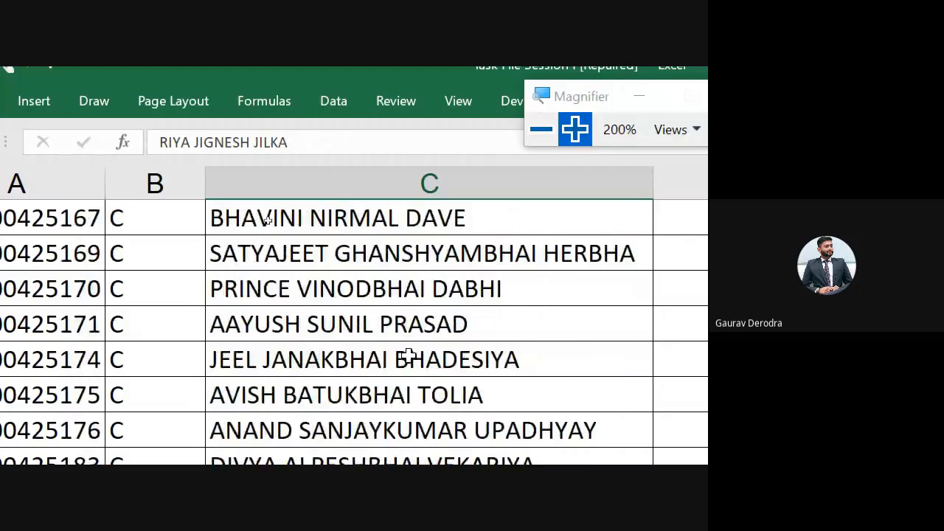
{"action": "scroll", "coordinate": [409, 355], "scroll_direction": "up", "scroll_amount": 10}
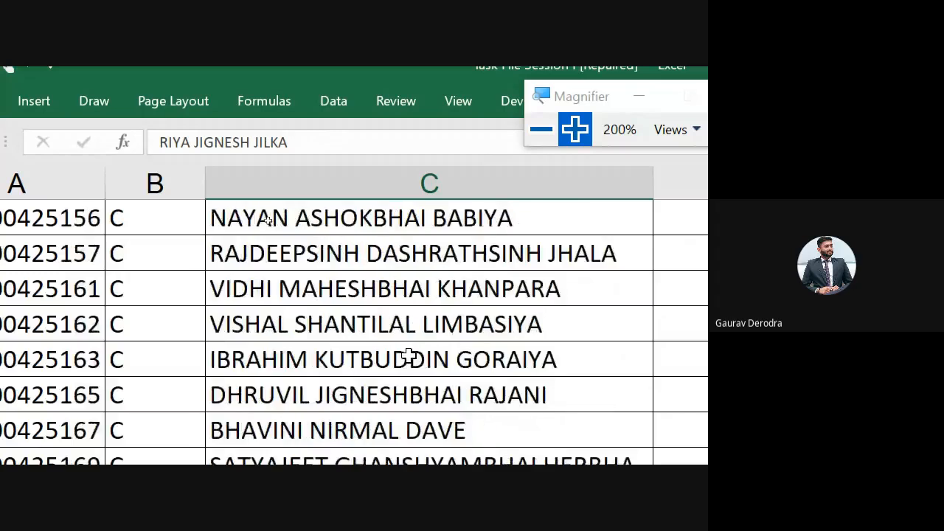
{"action": "scroll", "coordinate": [409, 357], "scroll_direction": "up", "scroll_amount": 15}
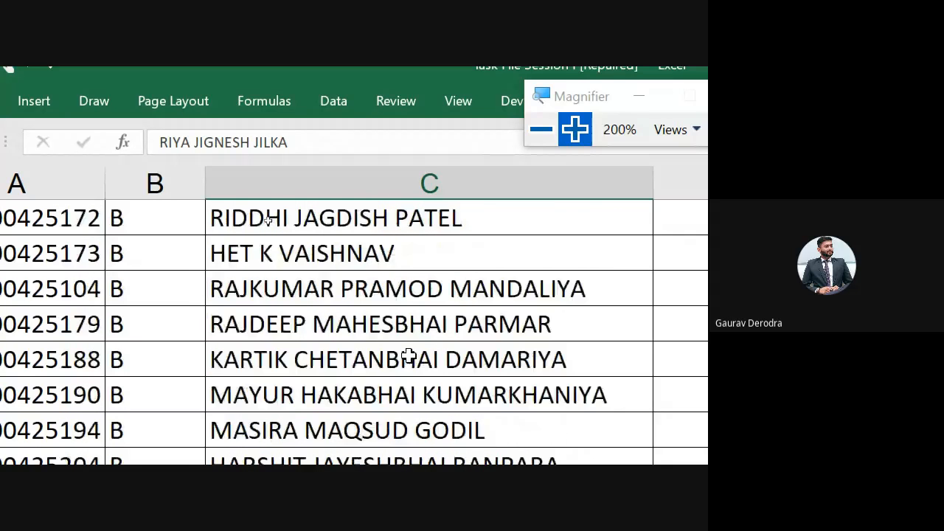
{"action": "scroll", "coordinate": [409, 357], "scroll_direction": "up", "scroll_amount": 15}
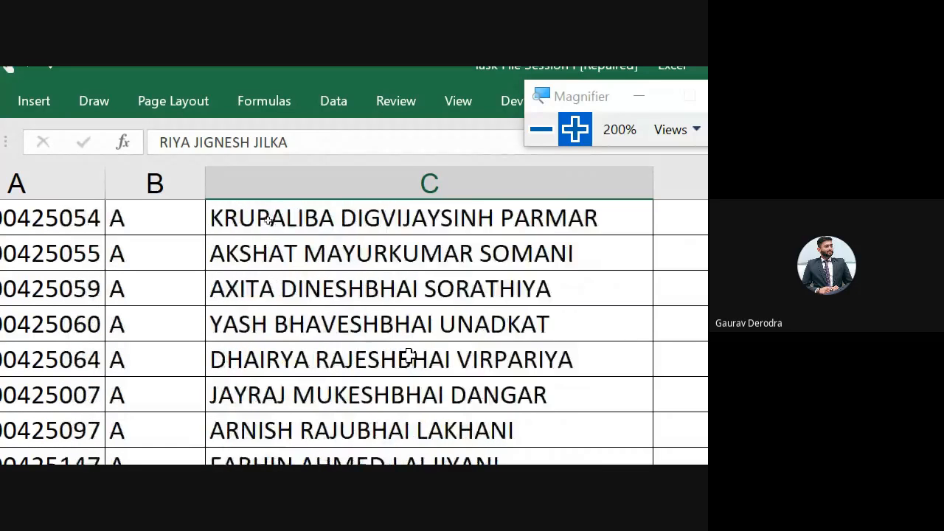
{"action": "scroll", "coordinate": [409, 357], "scroll_direction": "up", "scroll_amount": 10}
{"action": "scroll", "coordinate": [383, 299], "scroll_direction": "down", "scroll_amount": 8}
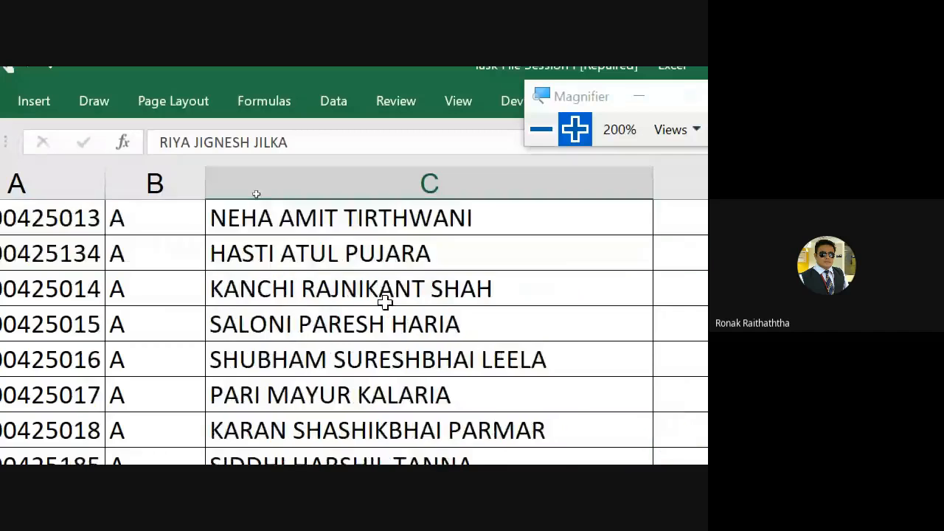
{"action": "scroll", "coordinate": [383, 299], "scroll_direction": "down", "scroll_amount": 3}
{"action": "scroll", "coordinate": [383, 299], "scroll_direction": "up", "scroll_amount": 2}
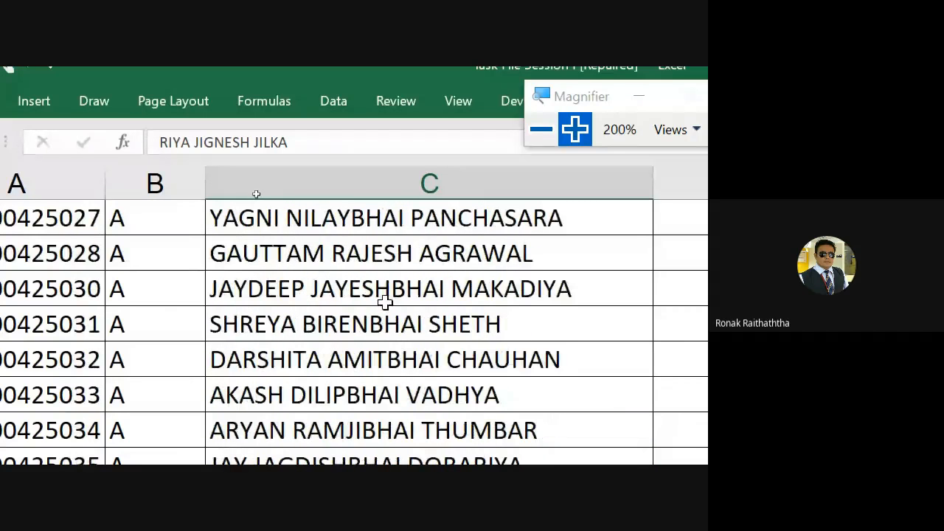
{"action": "scroll", "coordinate": [384, 301], "scroll_direction": "up", "scroll_amount": 2}
{"action": "scroll", "coordinate": [383, 301], "scroll_direction": "up", "scroll_amount": 2}
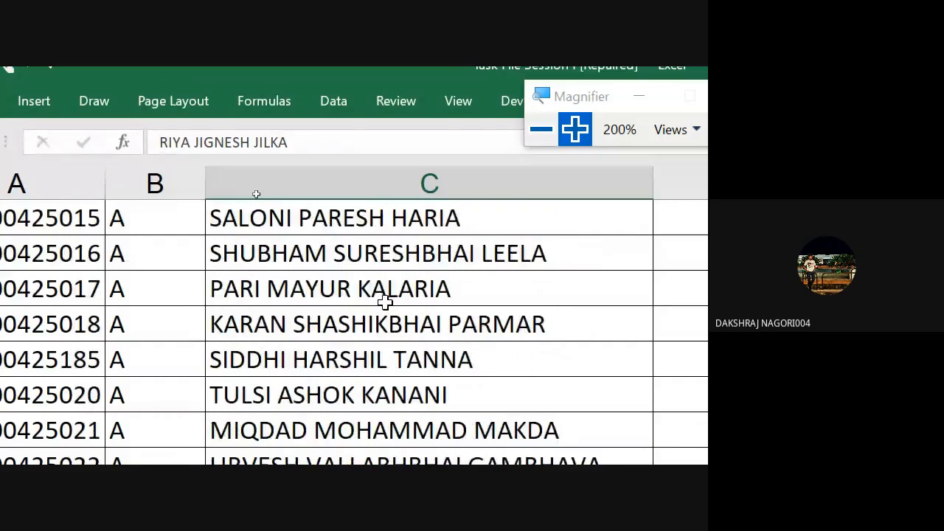
{"action": "scroll", "coordinate": [383, 301], "scroll_direction": "up", "scroll_amount": 6}
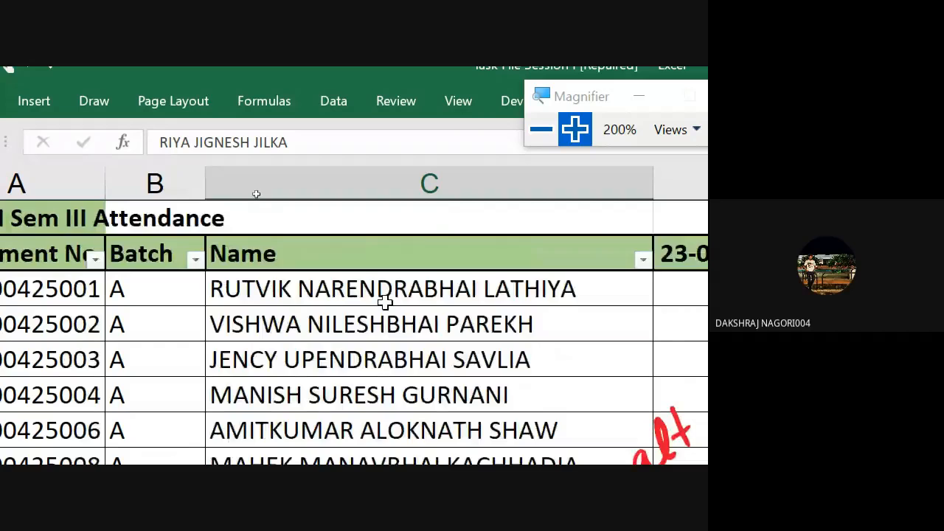
{"action": "scroll", "coordinate": [384, 301], "scroll_direction": "down", "scroll_amount": 4}
{"action": "scroll", "coordinate": [384, 301], "scroll_direction": "down", "scroll_amount": 10}
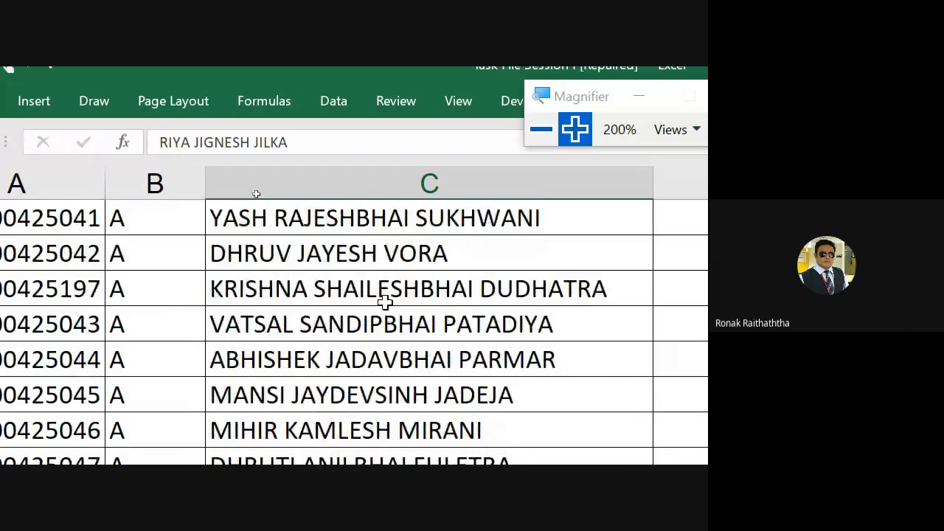
{"action": "scroll", "coordinate": [384, 301], "scroll_direction": "down", "scroll_amount": 12}
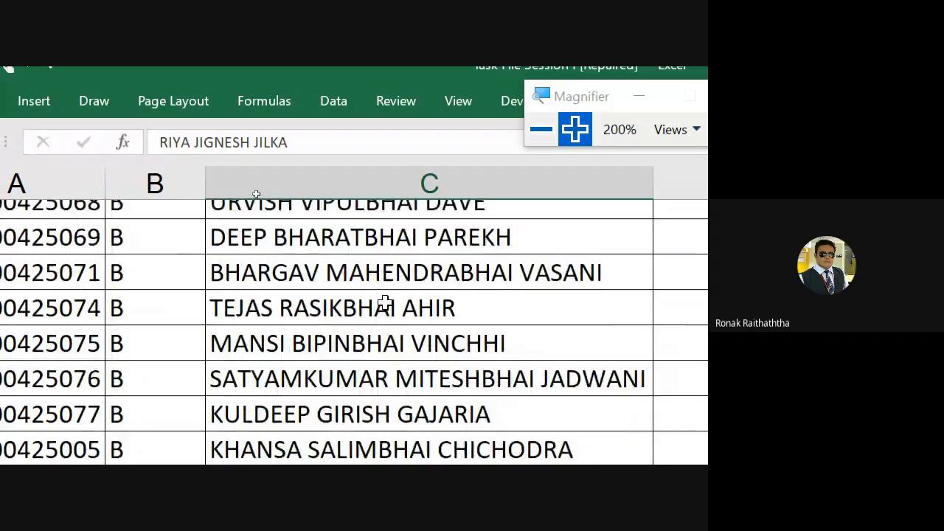
{"action": "scroll", "coordinate": [384, 301], "scroll_direction": "up", "scroll_amount": 8}
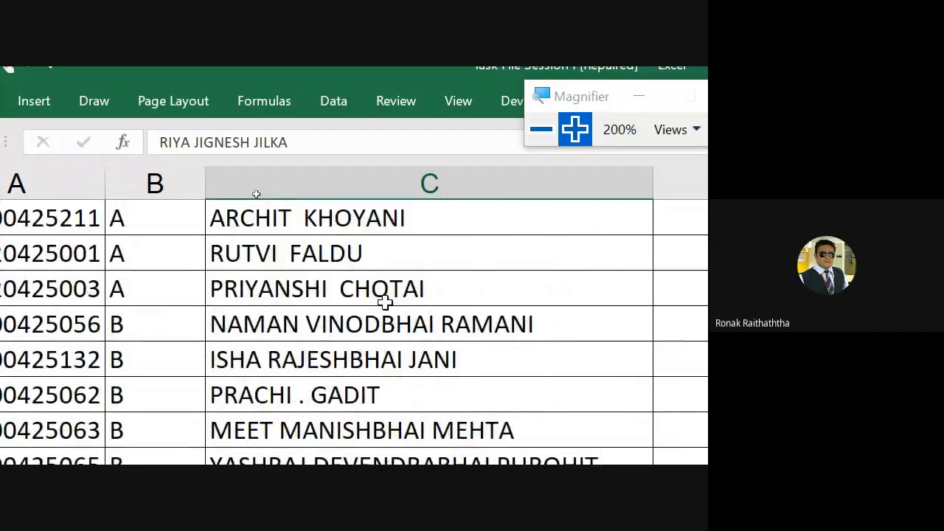
- Clear the conditional formatting rules from all student names in the Name column, starting at C3
{"action": "left_click", "coordinate": [553, 137]}
{"action": "left_click", "coordinate": [552, 136]}
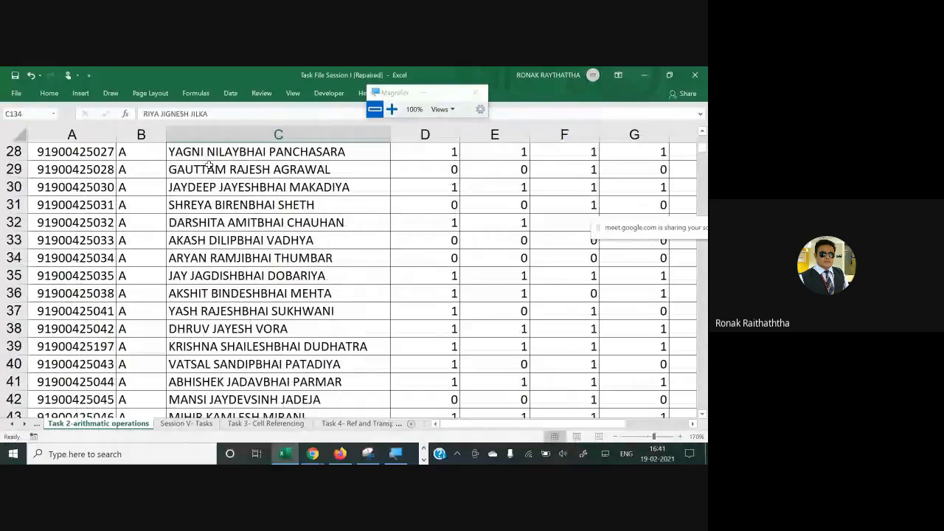
{"action": "scroll", "coordinate": [210, 165], "scroll_direction": "up", "scroll_amount": 9}
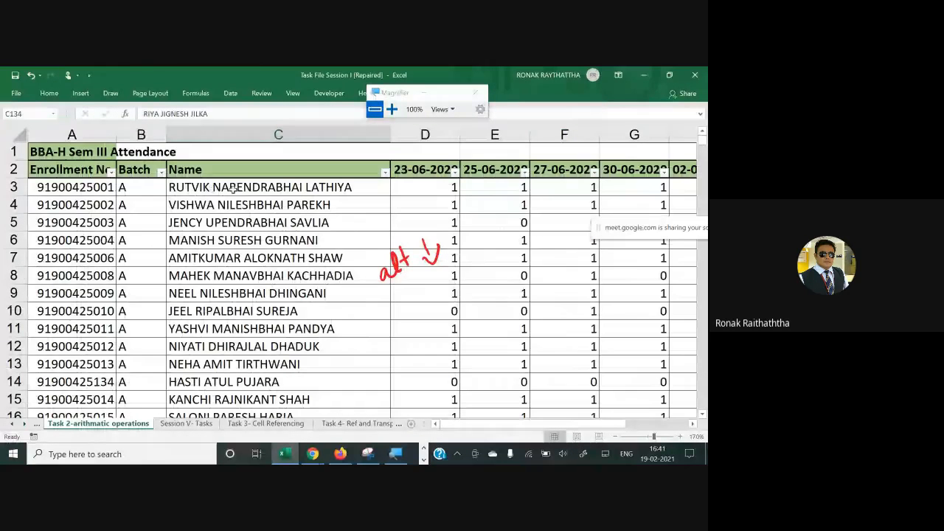
{"action": "left_click", "coordinate": [232, 190]}
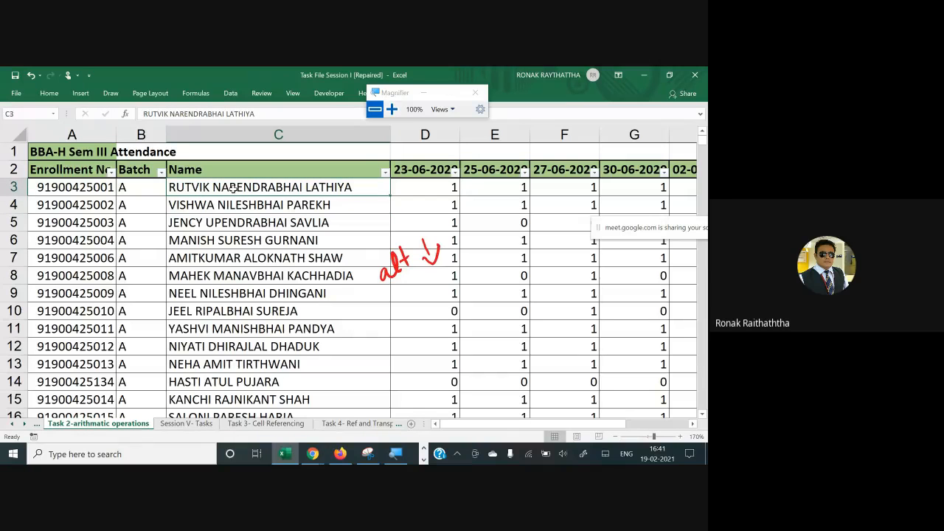
{"action": "key", "text": "ctrl+shift+Down"}
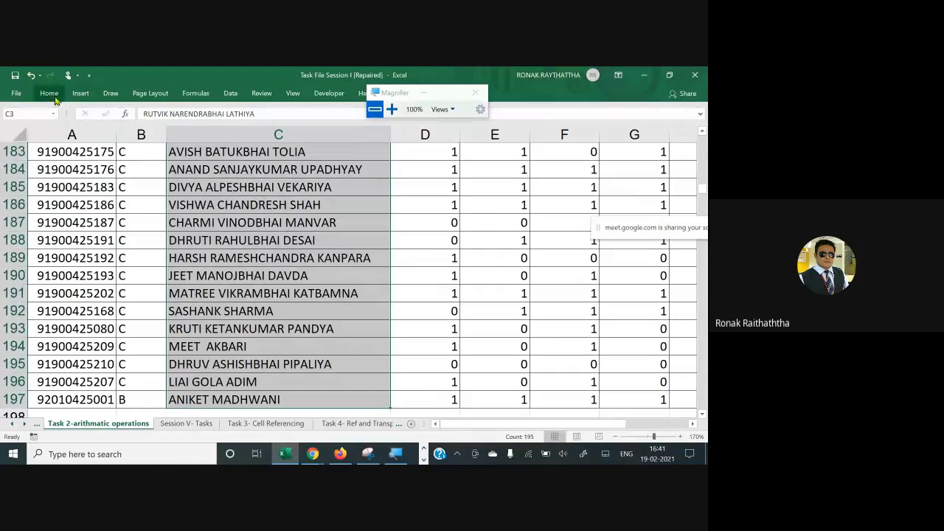
{"action": "left_click", "coordinate": [52, 96]}
{"action": "left_click", "coordinate": [412, 137]}
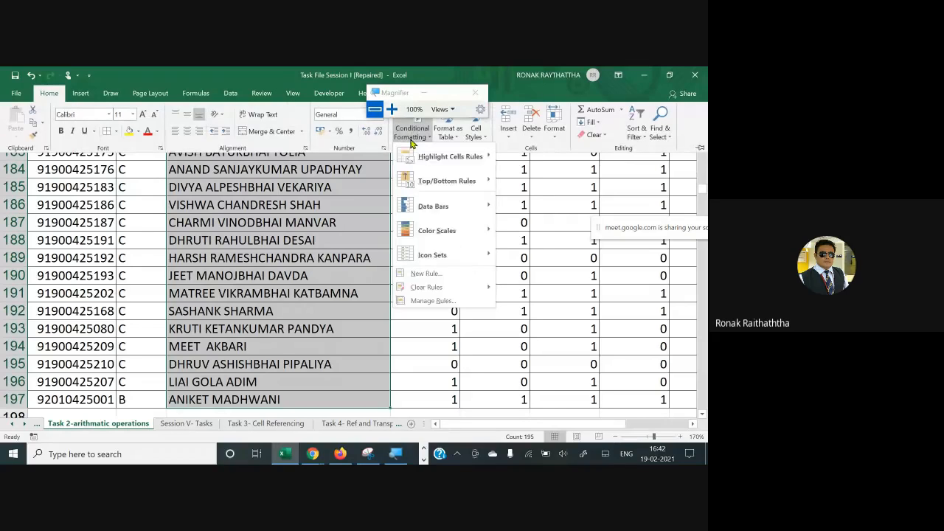
{"action": "mouse_move", "coordinate": [440, 288]}
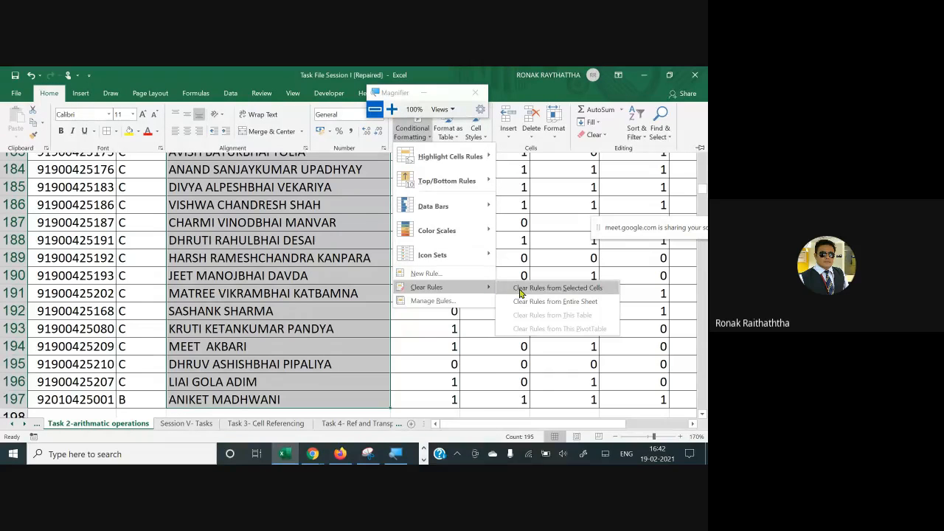
{"action": "left_click", "coordinate": [520, 289]}
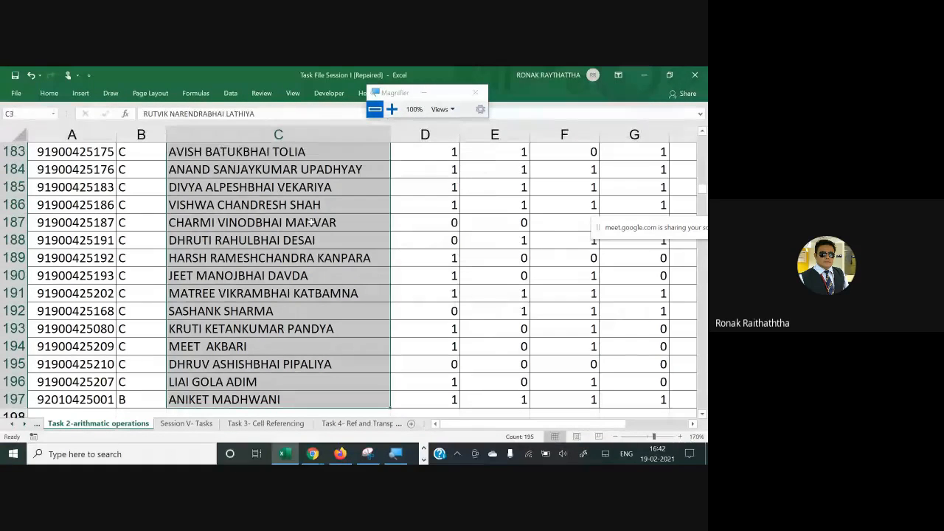
- Create a new conditional formatting rule for the selected student names that uses a formula to determine which cells to format
{"action": "left_click", "coordinate": [49, 94]}
{"action": "left_click", "coordinate": [416, 138]}
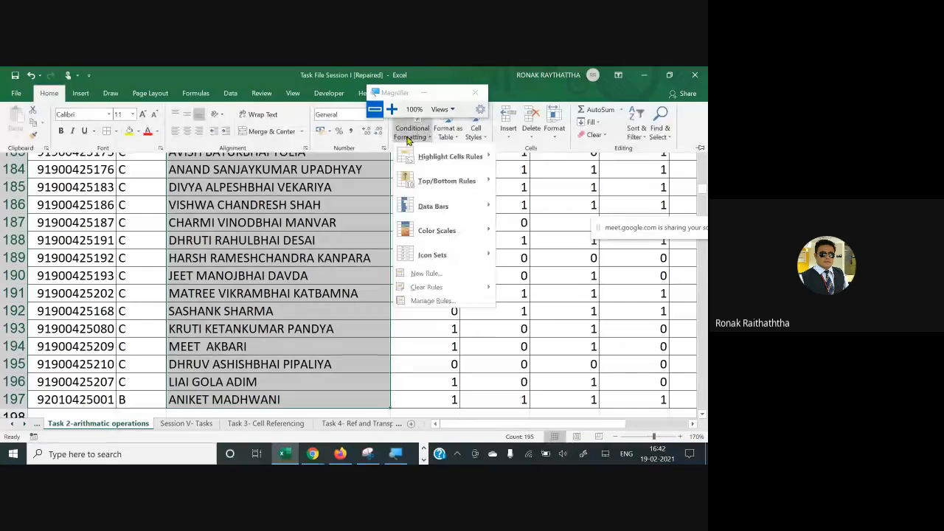
{"action": "mouse_move", "coordinate": [425, 161]}
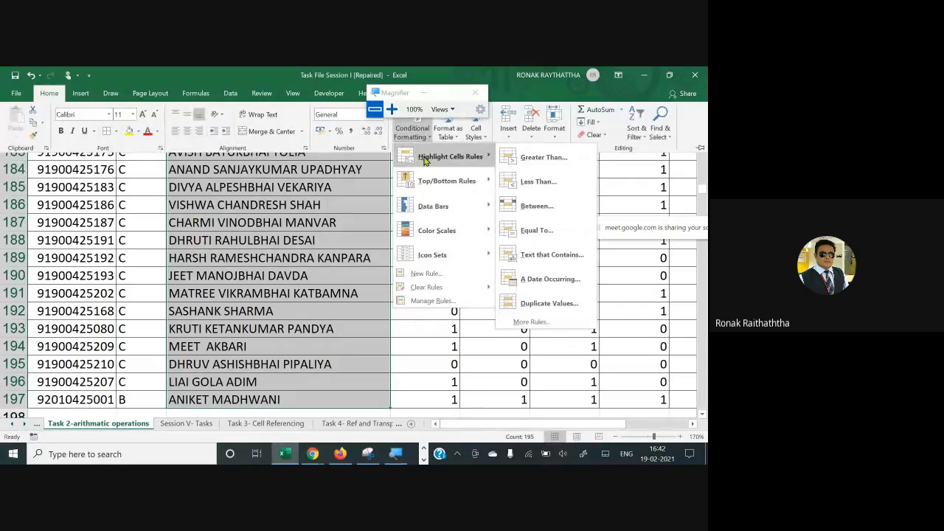
{"action": "left_click", "coordinate": [425, 273]}
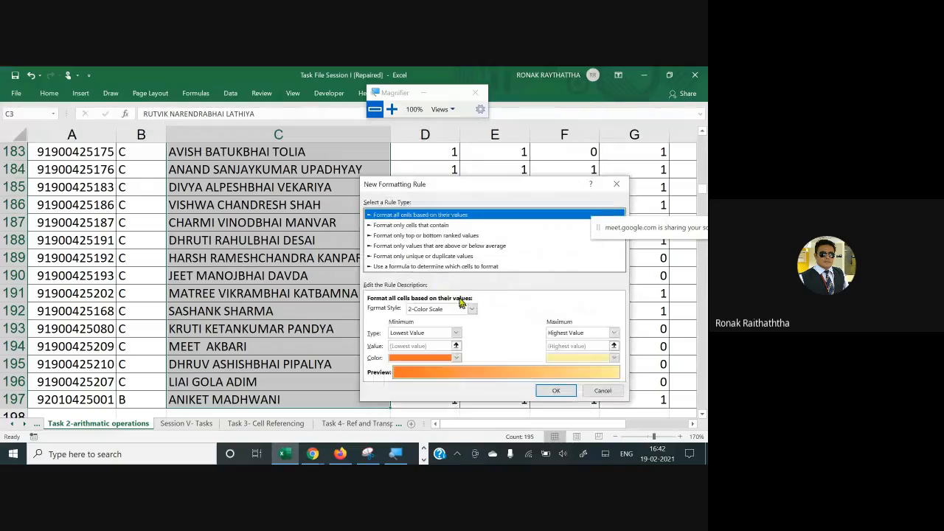
{"action": "left_click", "coordinate": [454, 267]}
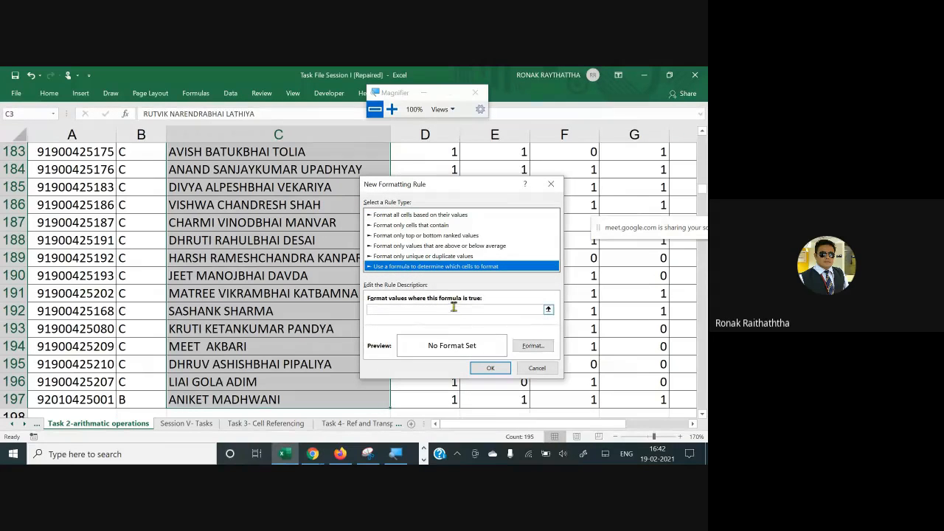
- Begin the rule's formula with a SEARCH function looking for the text "riya " with a trailing space
{"action": "left_click", "coordinate": [391, 109]}
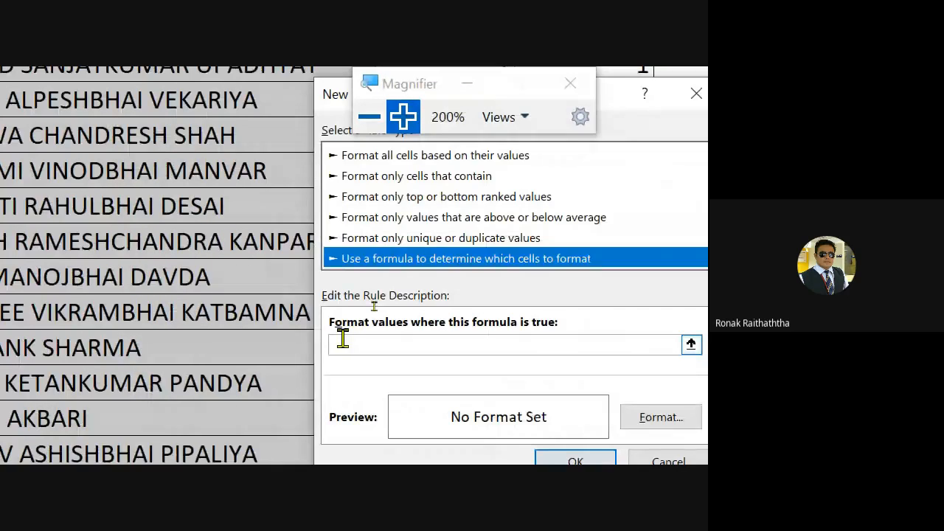
{"action": "left_click", "coordinate": [339, 441]}
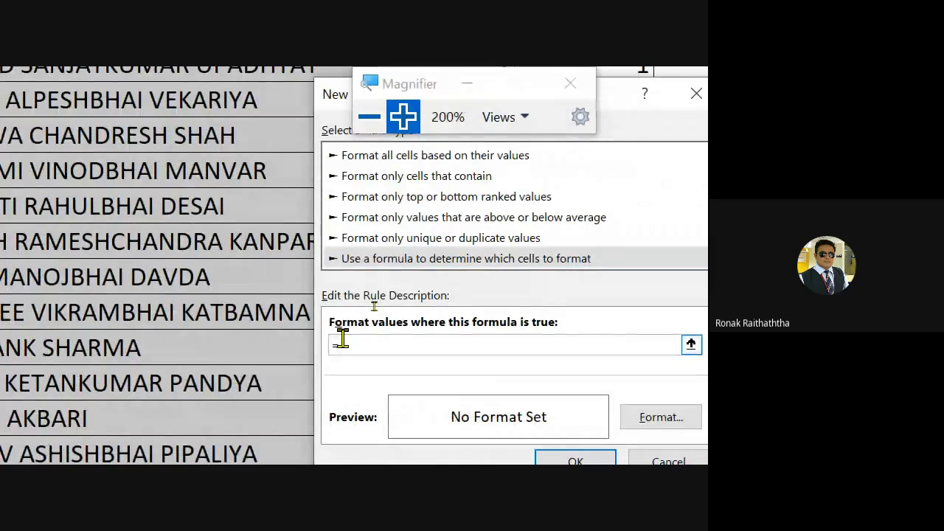
{"action": "type", "text": "=se"}
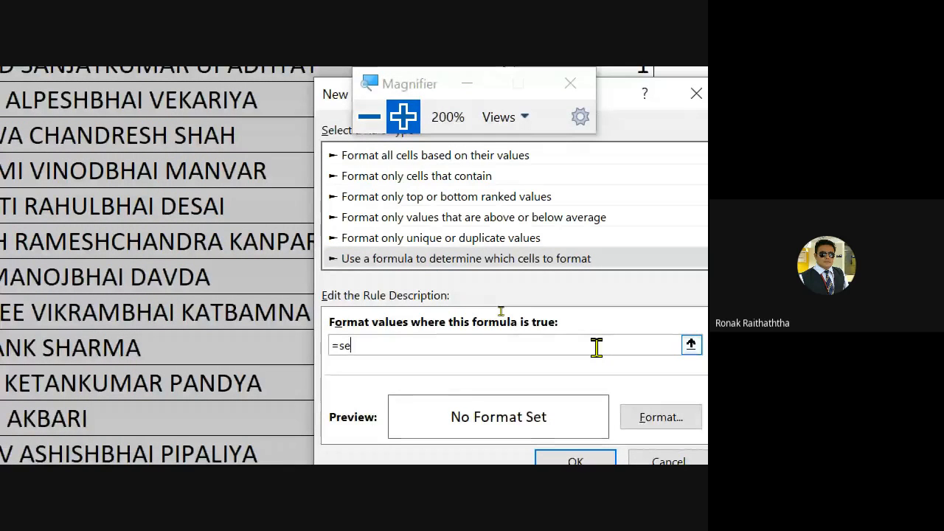
{"action": "type", "text": "arc"}
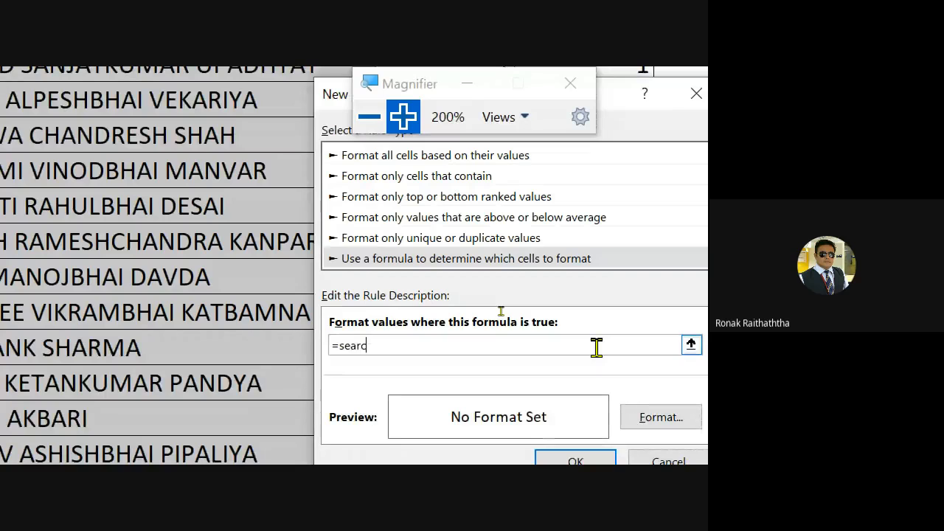
{"action": "type", "text": "h("}
{"action": "type", "text": "\""}
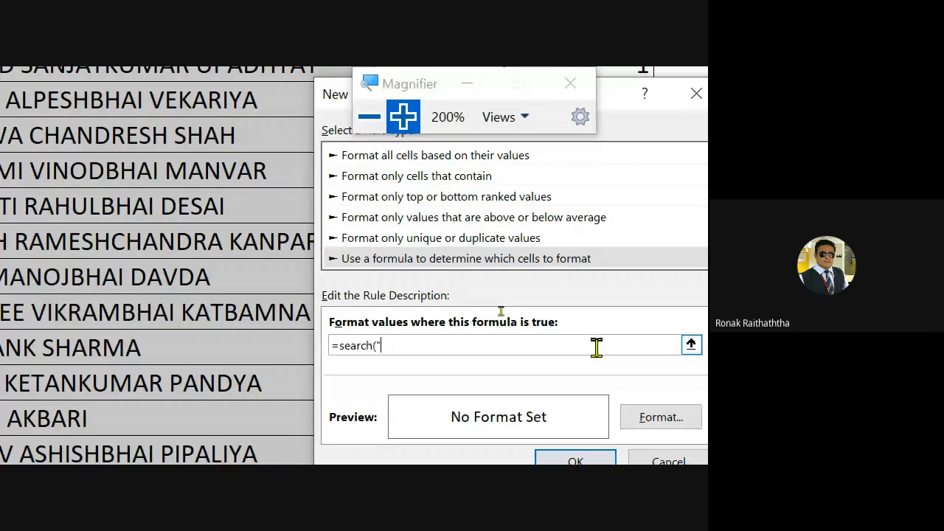
{"action": "type", "text": "riya"}
{"action": "type", "text": "\","}
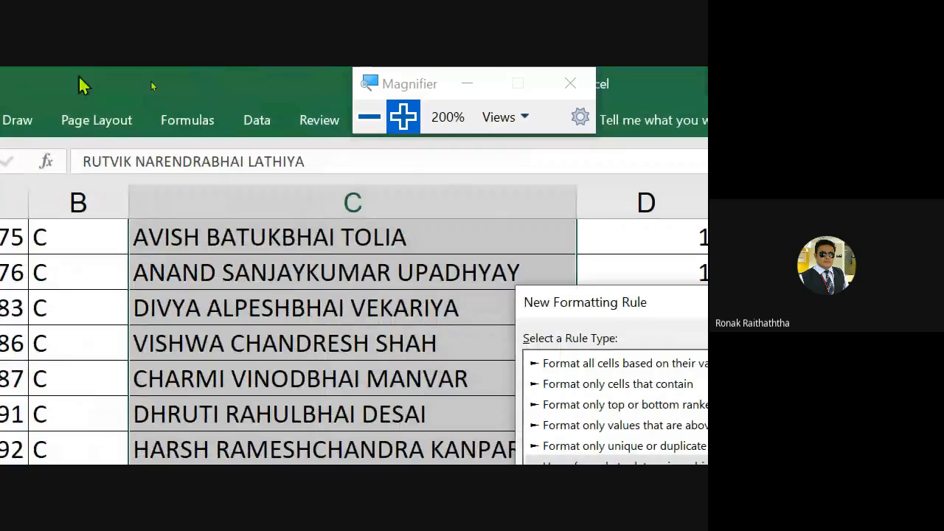
- Complete the SEARCH formula with the first student name, C3, as a fully relative reference, giving =search("riya ",C3)
{"action": "scroll", "coordinate": [181, 275], "scroll_direction": "down", "scroll_amount": 3}
{"action": "scroll", "coordinate": [181, 275], "scroll_direction": "down", "scroll_amount": 15}
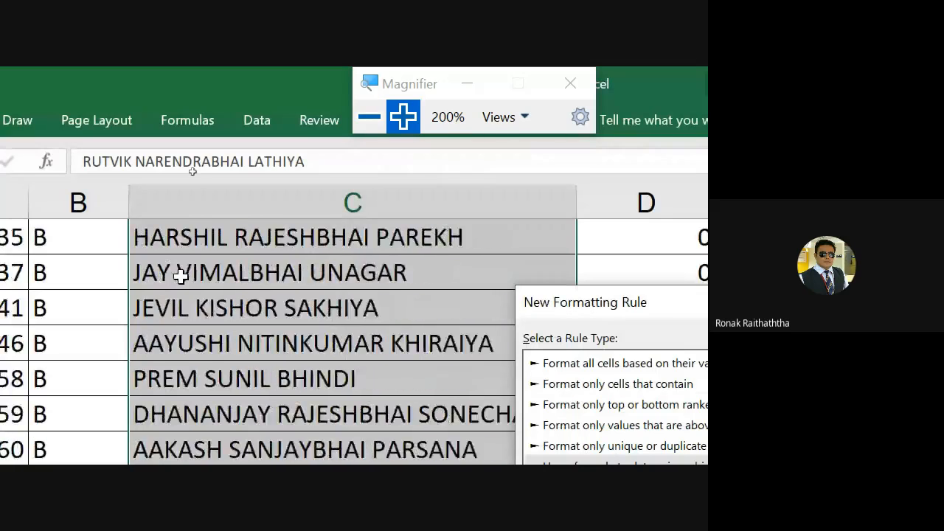
{"action": "scroll", "coordinate": [181, 275], "scroll_direction": "up", "scroll_amount": 10}
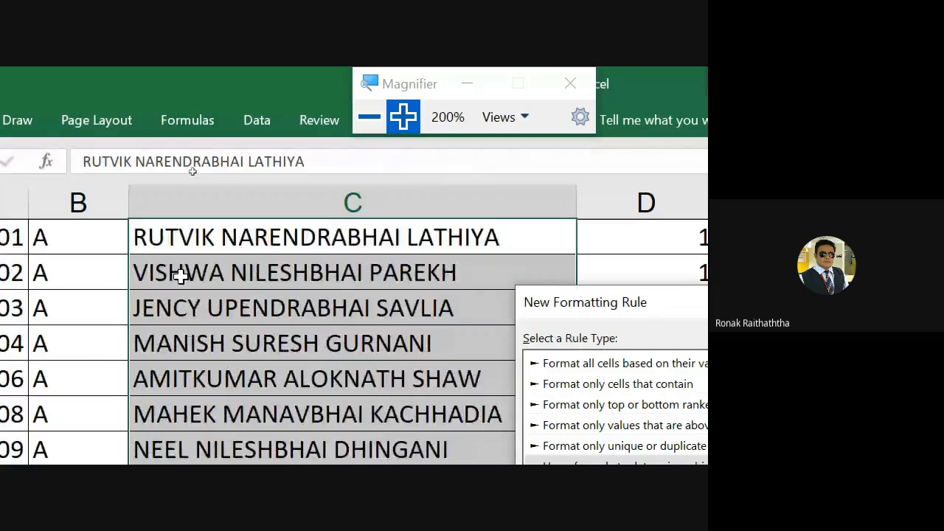
{"action": "left_click", "coordinate": [213, 299]}
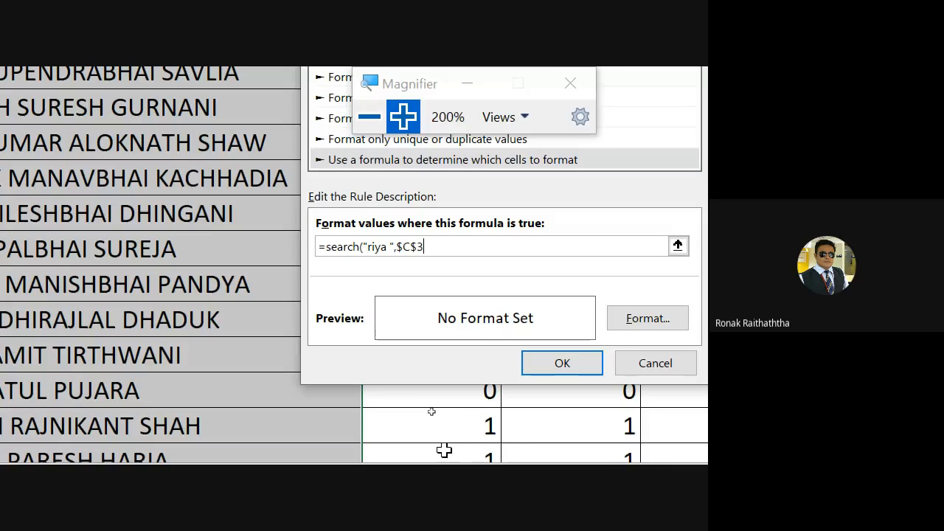
{"action": "key", "text": "Left"}
{"action": "key", "text": "Right"}
{"action": "key", "text": "F4"}
{"action": "key", "text": "F4"}
{"action": "key", "text": "F4"}
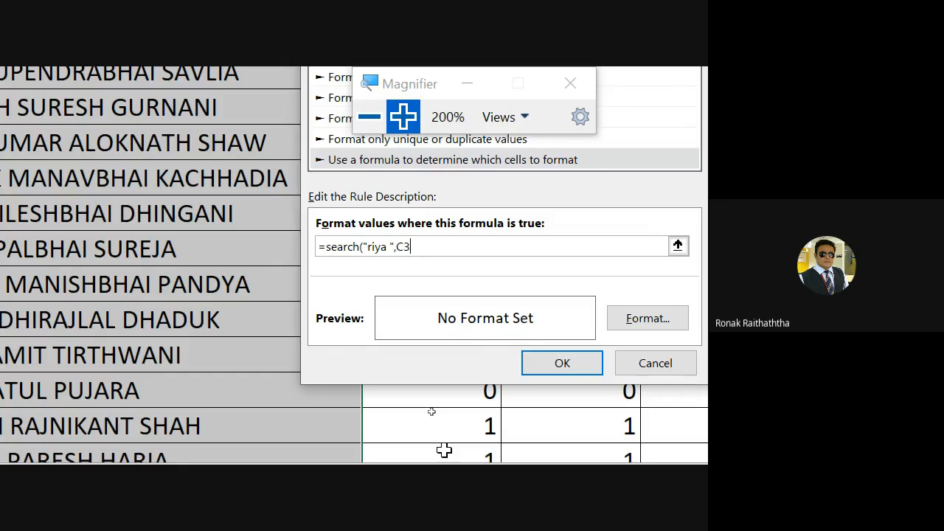
{"action": "type", "text": ")"}
- Set a yellow fill as the rule's format and apply the rule to the student names
{"action": "left_click", "coordinate": [656, 318]}
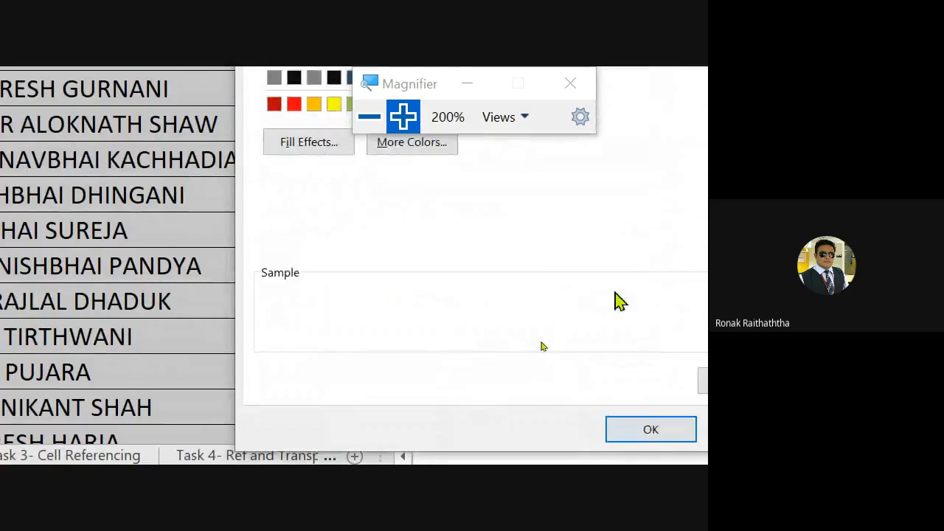
{"action": "left_click", "coordinate": [415, 279]}
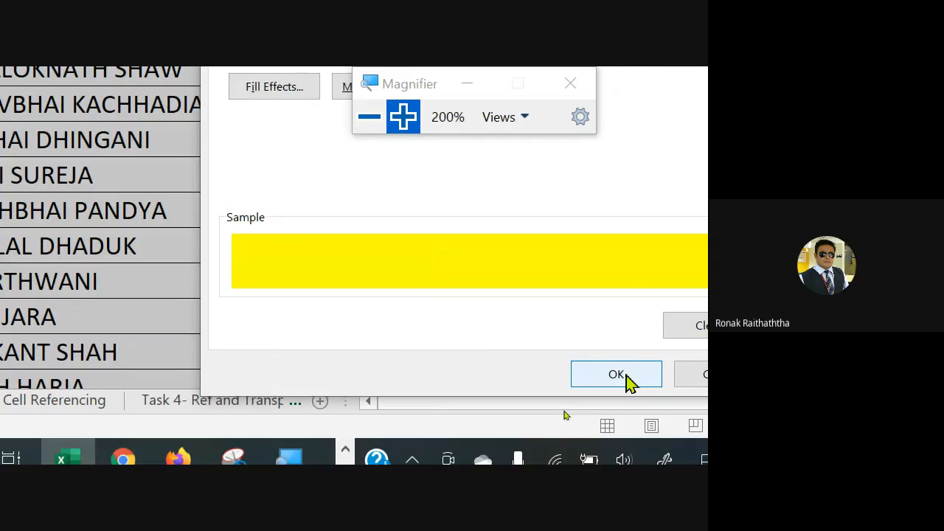
{"action": "left_click", "coordinate": [616, 374]}
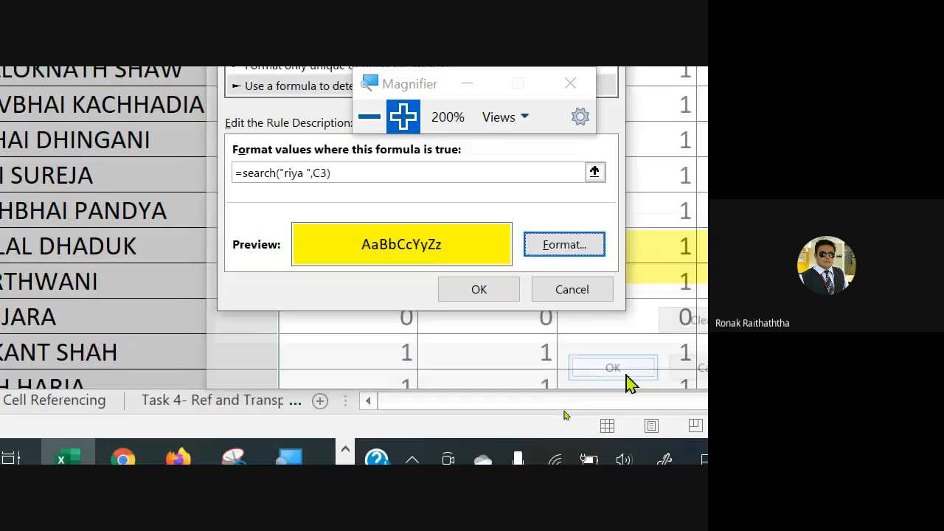
{"action": "left_click", "coordinate": [470, 292]}
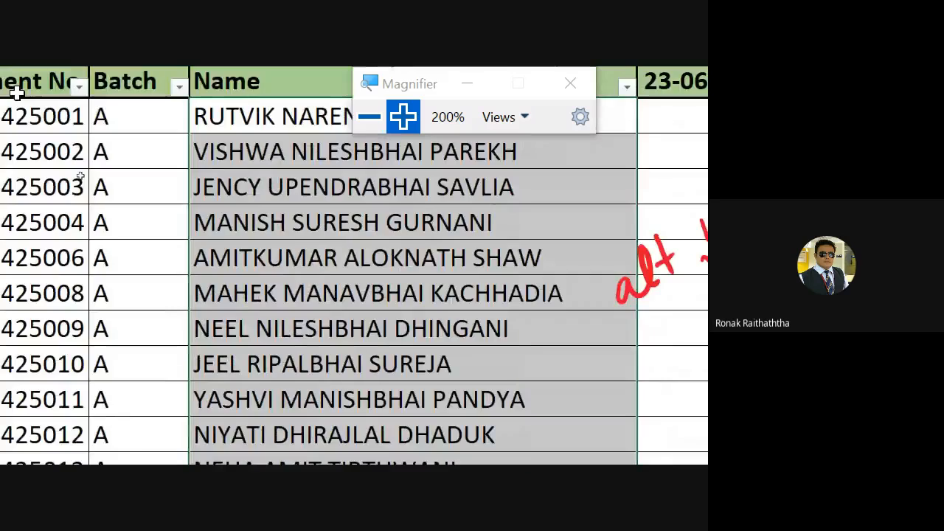
- Look through the Name column to check which student names the rebuilt SEARCH rule highlights
{"action": "left_click", "coordinate": [225, 230]}
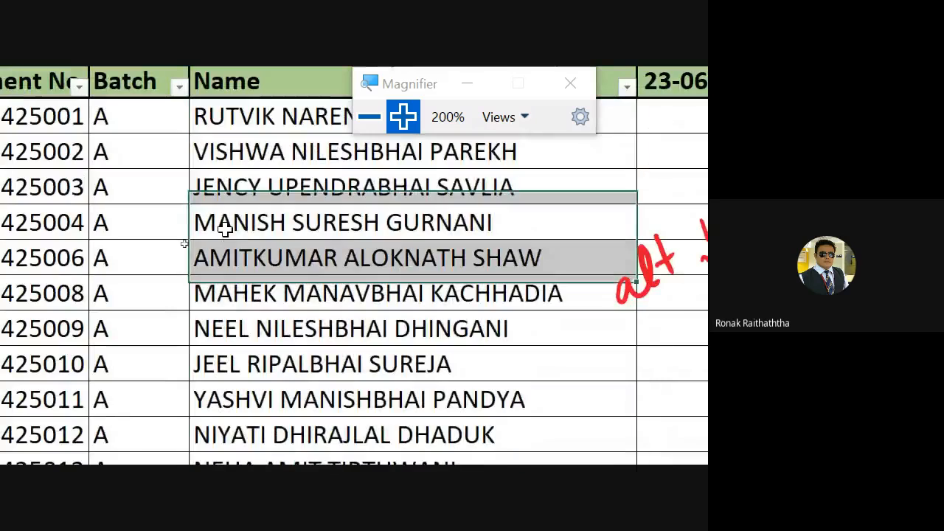
{"action": "key", "text": "Down"}
{"action": "key", "text": "Down"}
{"action": "key", "text": "Down"}
{"action": "key", "text": "Down"}
{"action": "key", "text": "Down"}
{"action": "key", "text": "Down"}
{"action": "key", "text": "Down"}
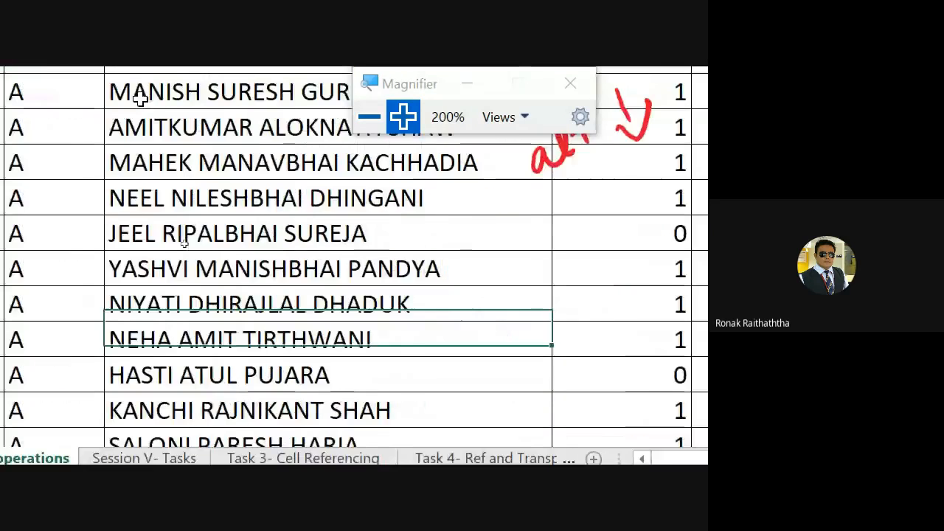
{"action": "key", "text": "Down"}
{"action": "key", "text": "Down"}
{"action": "key", "text": "Down"}
{"action": "key", "text": "Down"}
{"action": "key", "text": "Down"}
{"action": "key", "text": "Down"}
{"action": "key", "text": "Down"}
{"action": "key", "text": "Down"}
{"action": "key", "text": "Down"}
{"action": "key", "text": "Down"}
{"action": "key", "text": "Down"}
{"action": "key", "text": "Down"}
{"action": "key", "text": "Down"}
{"action": "key", "text": "Down"}
{"action": "key", "text": "Down"}
{"action": "key", "text": "Down"}
{"action": "key", "text": "Down"}
{"action": "key", "text": "Down"}
{"action": "key", "text": "Down"}
{"action": "key", "text": "Down"}
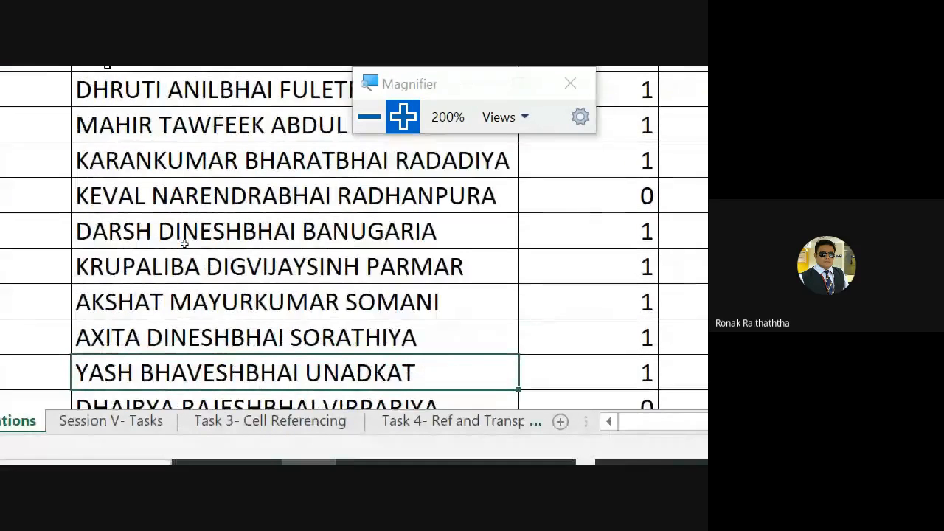
{"action": "key", "text": "Down"}
{"action": "key", "text": "Down"}
{"action": "key", "text": "Down"}
{"action": "key", "text": "Down"}
{"action": "key", "text": "Down"}
{"action": "key", "text": "Down"}
{"action": "key", "text": "Down"}
{"action": "key", "text": "Down"}
{"action": "key", "text": "Down"}
{"action": "key", "text": "Down"}
{"action": "key", "text": "Down"}
{"action": "key", "text": "Down"}
{"action": "key", "text": "Down"}
{"action": "key", "text": "Down"}
{"action": "key", "text": "Down"}
{"action": "key", "text": "Down"}
{"action": "key", "text": "Down"}
{"action": "key", "text": "Down"}
{"action": "key", "text": "Down"}
{"action": "key", "text": "Down"}
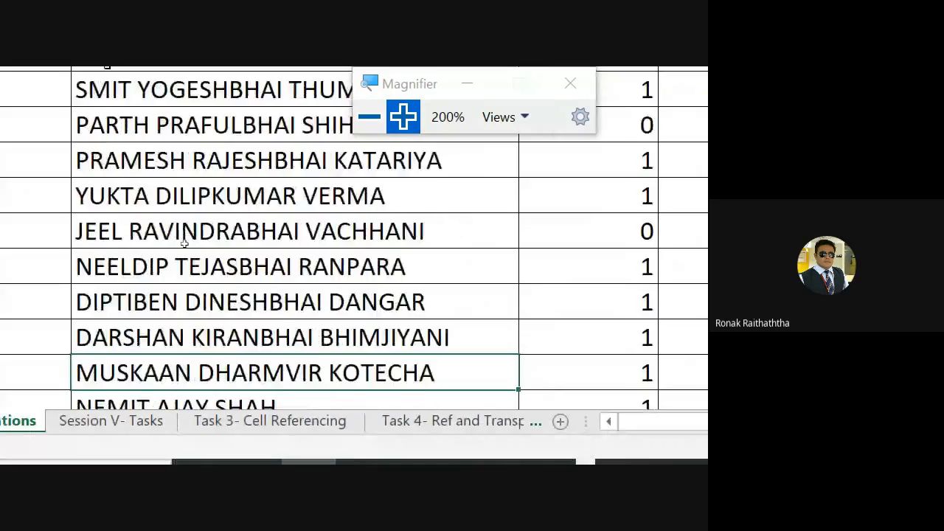
{"action": "key", "text": "Down"}
{"action": "key", "text": "Down"}
{"action": "key", "text": "Down"}
{"action": "key", "text": "Down"}
{"action": "key", "text": "Down"}
{"action": "key", "text": "Down"}
{"action": "key", "text": "Down"}
{"action": "key", "text": "Down"}
{"action": "key", "text": "Down"}
{"action": "key", "text": "Down"}
{"action": "key", "text": "Down"}
{"action": "key", "text": "Down"}
{"action": "key", "text": "Down"}
{"action": "key", "text": "Down"}
{"action": "key", "text": "Down"}
{"action": "key", "text": "Down"}
{"action": "key", "text": "Down"}
{"action": "key", "text": "Down"}
{"action": "key", "text": "Down"}
{"action": "key", "text": "Down"}
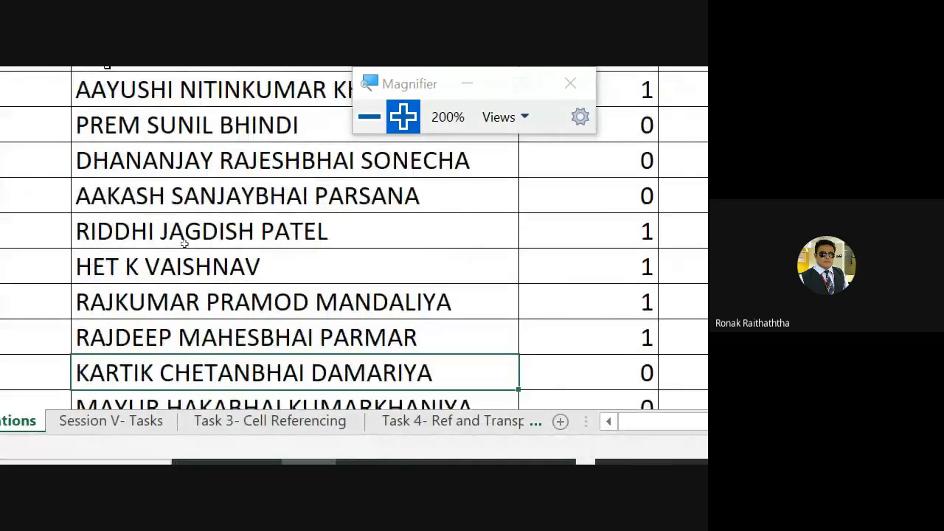
{"action": "key", "text": "Down"}
{"action": "key", "text": "Down"}
{"action": "key", "text": "Down"}
{"action": "key", "text": "Down"}
{"action": "key", "text": "Down"}
{"action": "key", "text": "Down"}
{"action": "key", "text": "Down"}
{"action": "key", "text": "Down"}
{"action": "key", "text": "Down"}
{"action": "key", "text": "Down"}
{"action": "key", "text": "Down"}
{"action": "key", "text": "Down"}
{"action": "key", "text": "Down"}
{"action": "key", "text": "Down"}
{"action": "key", "text": "Down"}
{"action": "key", "text": "Down"}
{"action": "key", "text": "Down"}
{"action": "key", "text": "Down"}
{"action": "key", "text": "Down"}
{"action": "key", "text": "Down"}
{"action": "key", "text": "Up"}
{"action": "key", "text": "Up"}
{"action": "key", "text": "Up"}
{"action": "key", "text": "Up"}
{"action": "key", "text": "Up"}
{"action": "key", "text": "Up"}
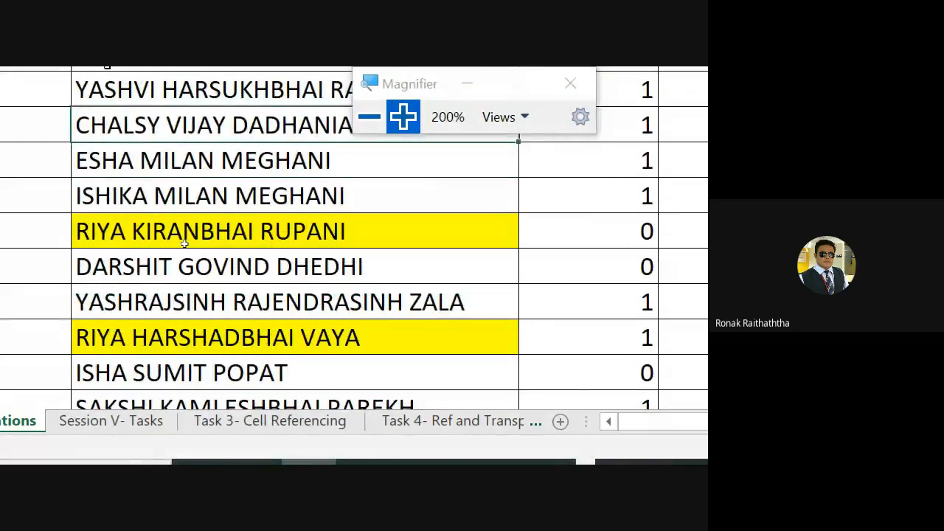
{"action": "key", "text": "Up"}
{"action": "key", "text": "Up"}
{"action": "key", "text": "Up"}
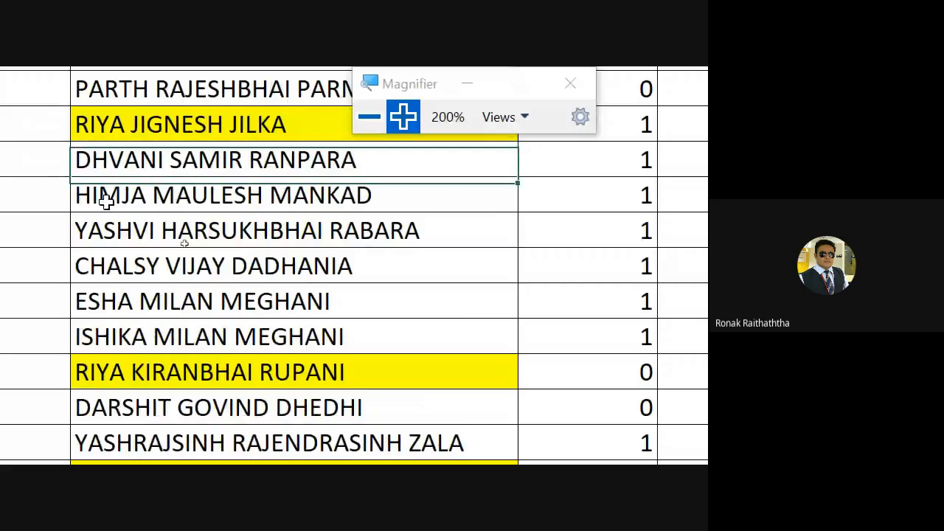
{"action": "key", "text": "Down"}
{"action": "key", "text": "Down"}
{"action": "key", "text": "Down"}
{"action": "key", "text": "Down"}
{"action": "key", "text": "Down"}
{"action": "key", "text": "Down"}
{"action": "key", "text": "Down"}
{"action": "key", "text": "Down"}
{"action": "key", "text": "Down"}
{"action": "key", "text": "Down"}
{"action": "key", "text": "Down"}
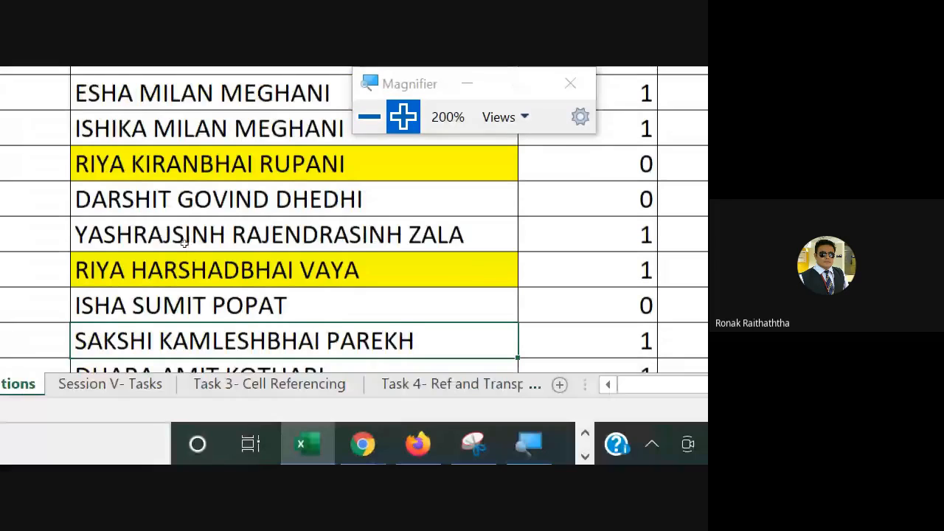
{"action": "key", "text": "Down"}
{"action": "key", "text": "Down"}
{"action": "key", "text": "Down"}
{"action": "key", "text": "Down"}
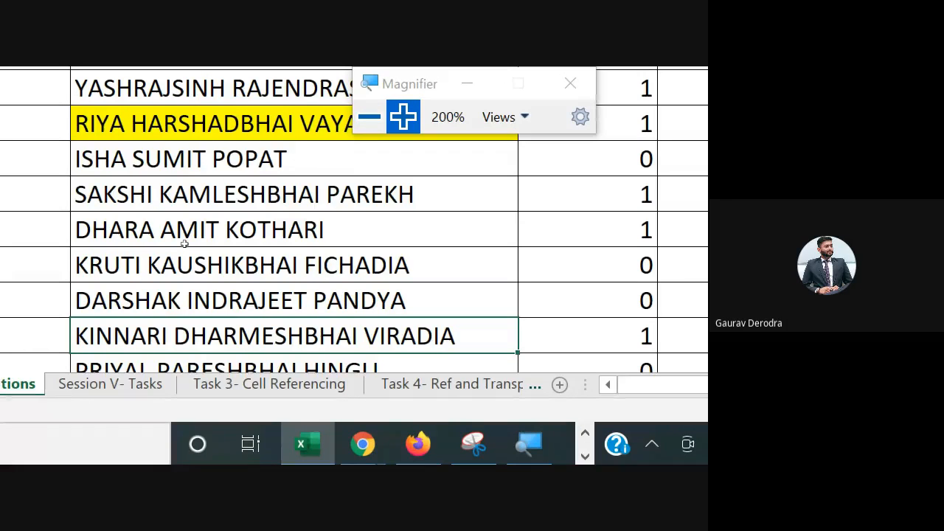
- Switch to the Session 4 task list in Snipping Tool, view it at 100% magnification, and minimize it
{"action": "key", "text": "alt+Tab"}
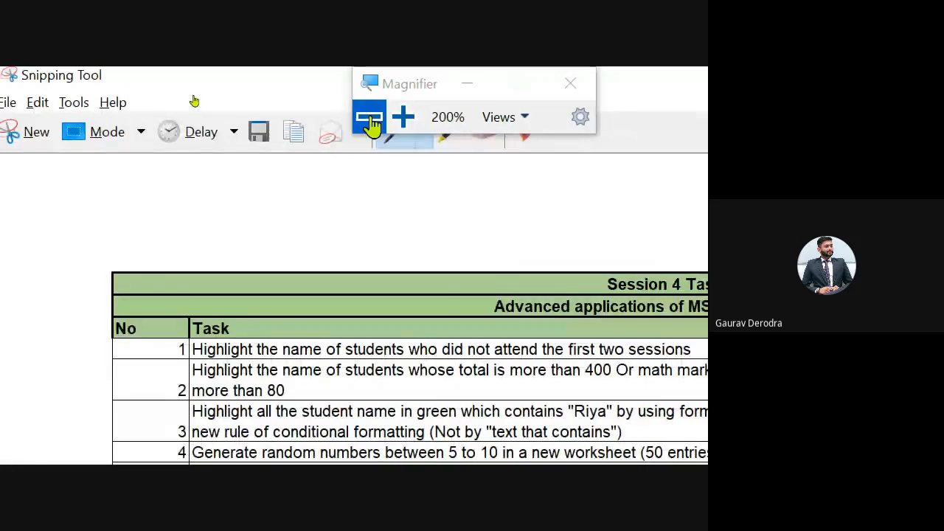
{"action": "left_click", "coordinate": [370, 118]}
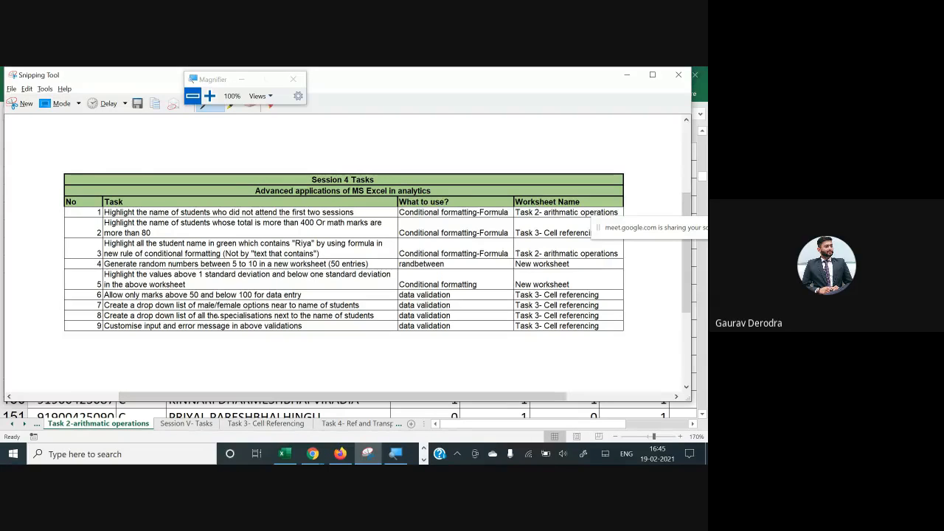
{"action": "left_click", "coordinate": [627, 74]}
- Switch to the Google Meet call and read the participants' chat messages
{"action": "key", "text": "alt+Tab"}
{"action": "key", "text": "alt+Tab"}
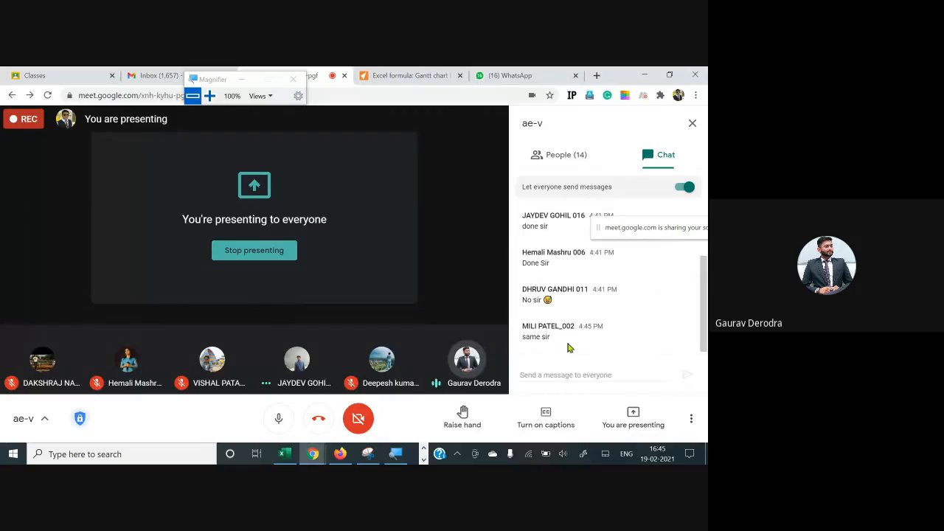
{"action": "scroll", "coordinate": [568, 346], "scroll_direction": "up", "scroll_amount": 2}
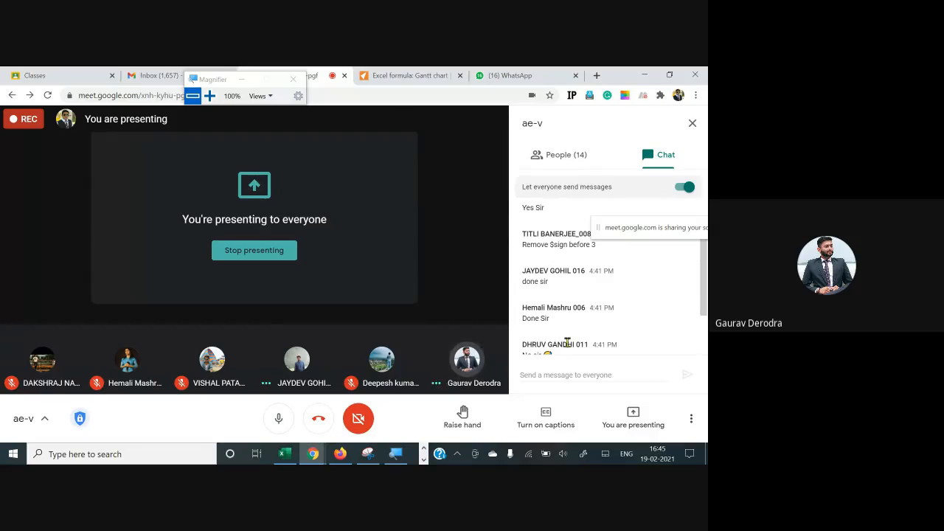
{"action": "scroll", "coordinate": [568, 345], "scroll_direction": "down", "scroll_amount": 2}
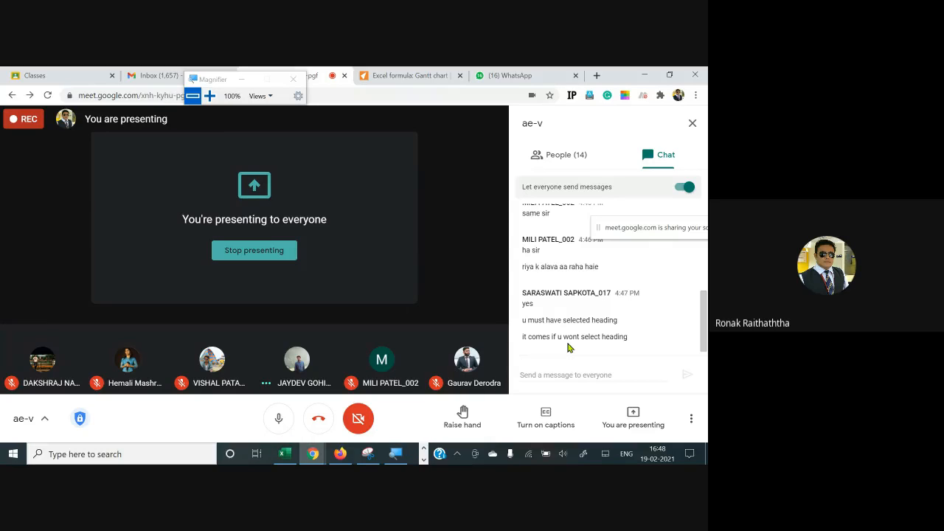
- Look through the call's participant list and mute the presenter's own microphone
{"action": "left_click", "coordinate": [586, 156]}
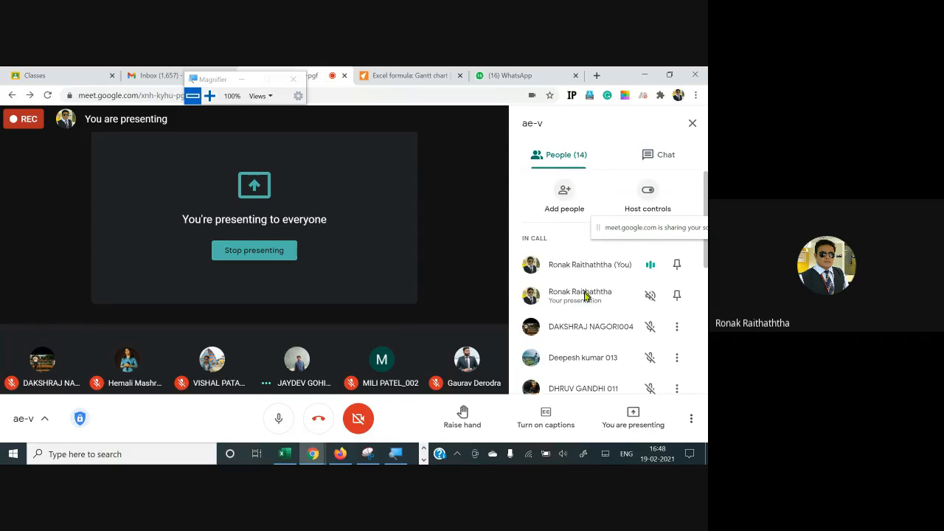
{"action": "scroll", "coordinate": [585, 309], "scroll_direction": "down", "scroll_amount": 5}
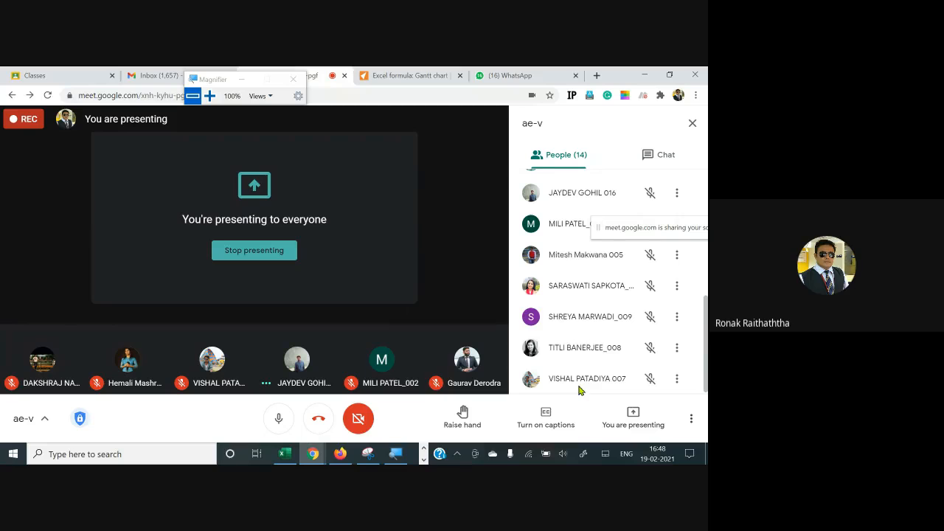
{"action": "scroll", "coordinate": [580, 390], "scroll_direction": "up", "scroll_amount": 2}
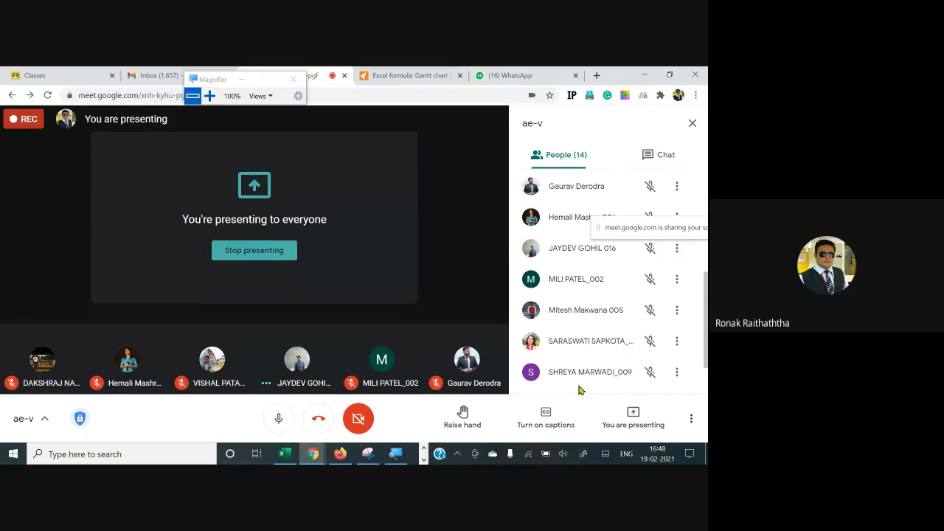
{"action": "scroll", "coordinate": [580, 390], "scroll_direction": "up", "scroll_amount": 5}
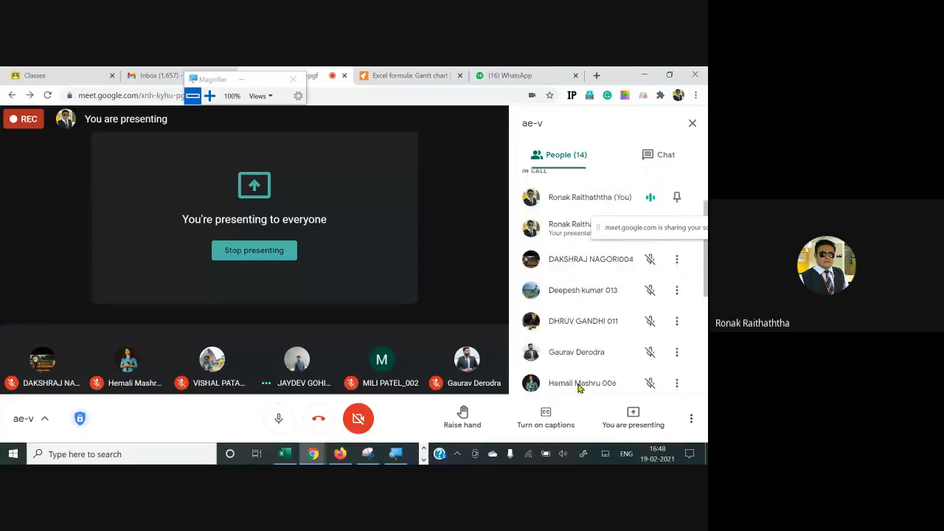
{"action": "scroll", "coordinate": [580, 390], "scroll_direction": "down", "scroll_amount": 6}
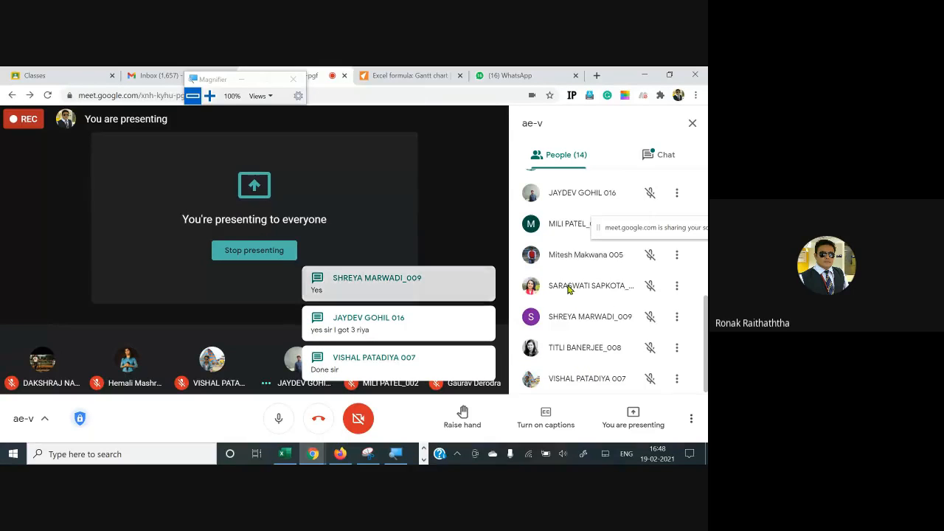
{"action": "scroll", "coordinate": [568, 290], "scroll_direction": "up", "scroll_amount": 1}
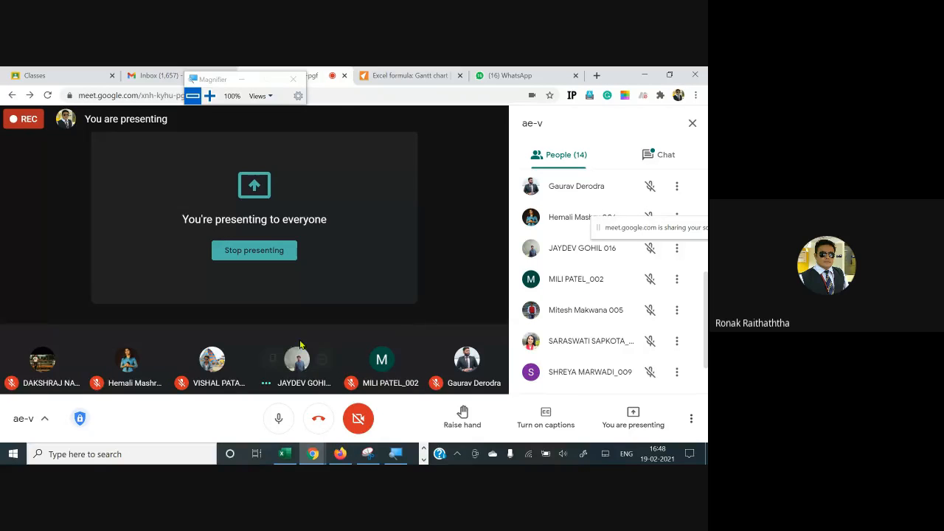
{"action": "mouse_move", "coordinate": [303, 358]}
{"action": "left_click", "coordinate": [277, 419]}
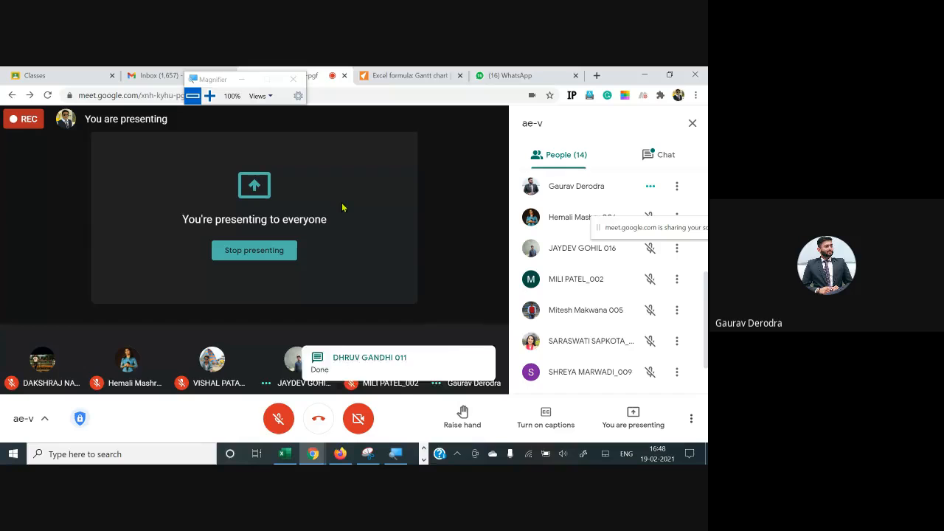
- Unmute the presenter's microphone in the call and switch back to the Excel workbook
{"action": "left_click", "coordinate": [278, 419]}
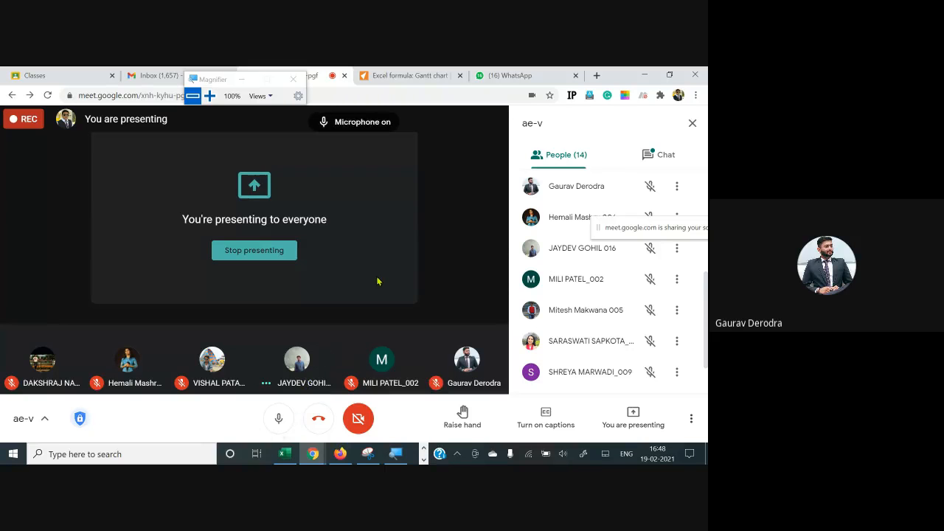
{"action": "key", "text": "alt+Tab"}
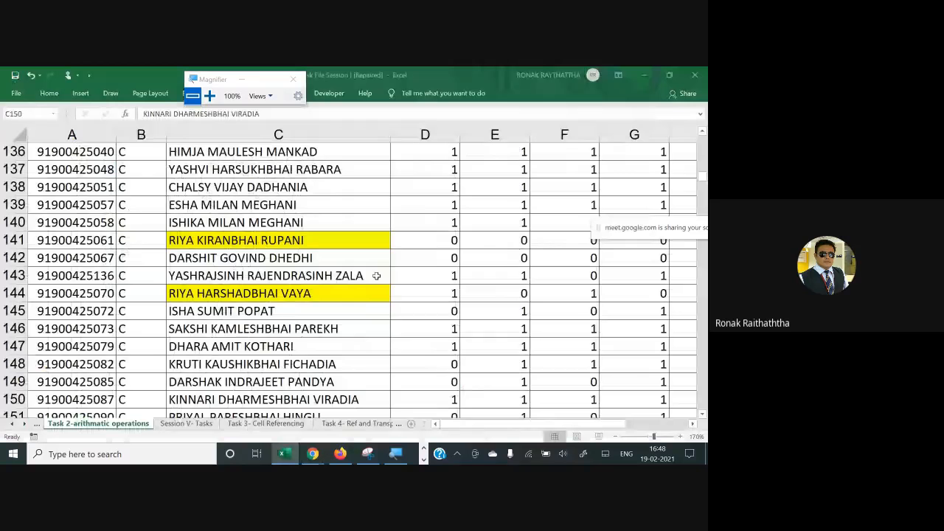
{"action": "left_click", "coordinate": [504, 272]}
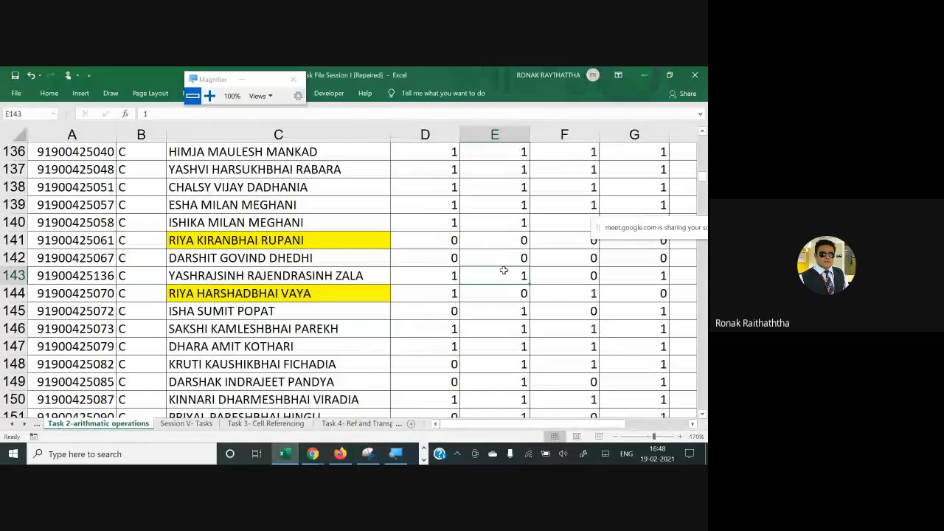
- Open the Session V- Tasks sheet and read task 4 about generating random numbers in a new worksheet
{"action": "left_click", "coordinate": [203, 426]}
{"action": "left_click", "coordinate": [504, 236]}
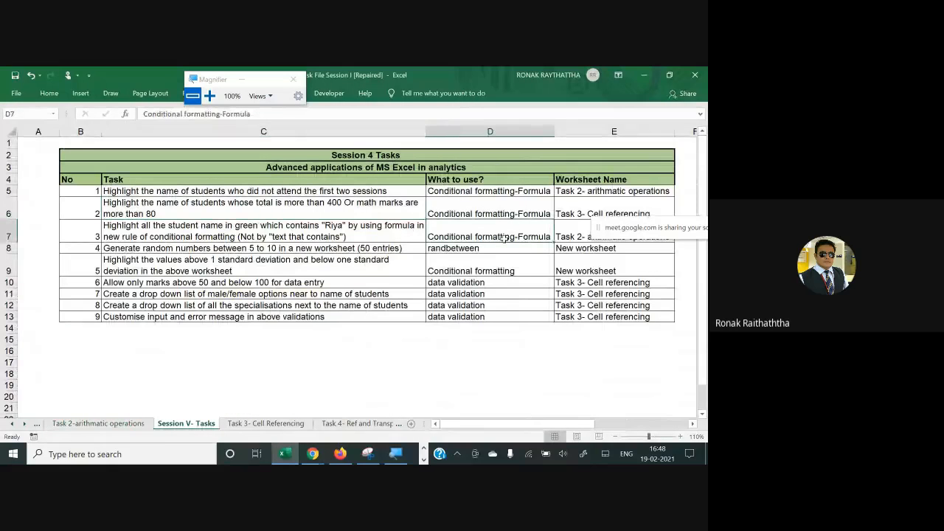
{"action": "key", "text": "Down"}
{"action": "key", "text": "Left"}
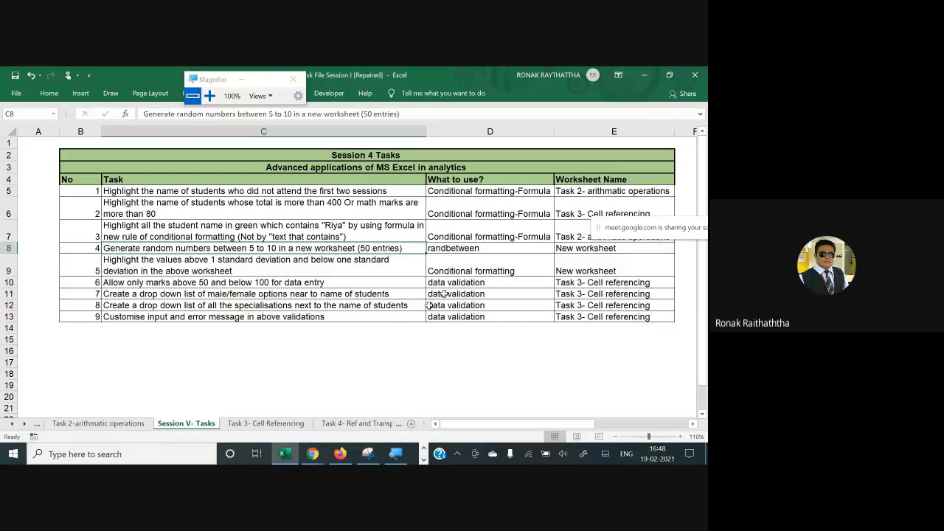
- Add a new worksheet, magnify the screen to 200%, and enter =RANDBETWEEN(5,10) in cell A1
{"action": "left_click", "coordinate": [412, 426]}
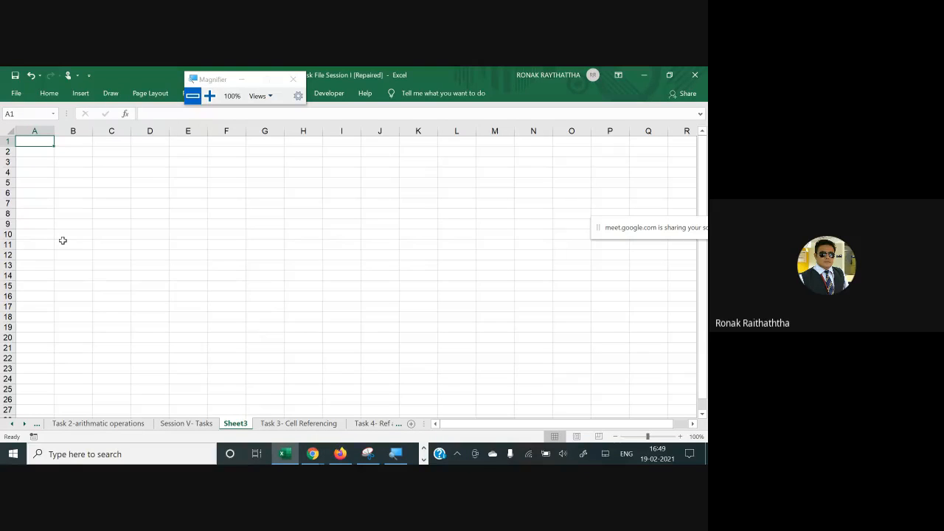
{"action": "type", "text": "="}
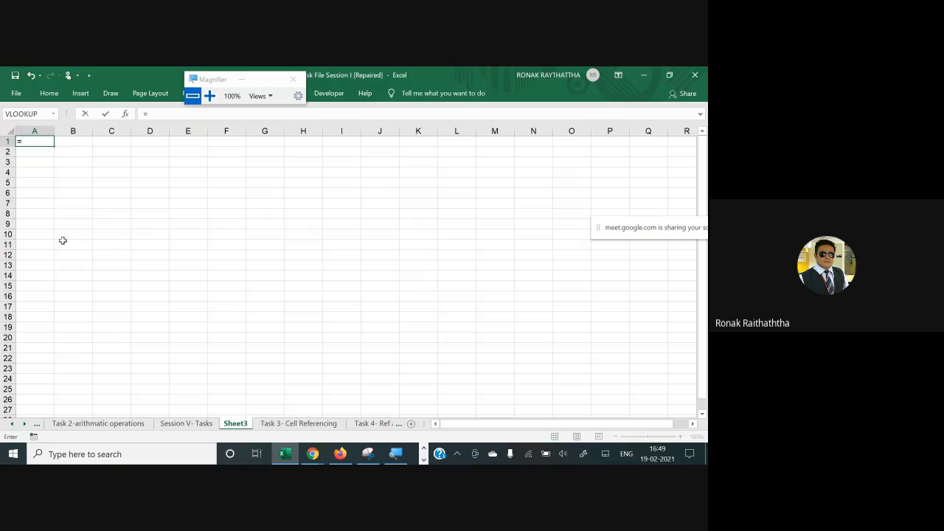
{"action": "key", "text": "Escape"}
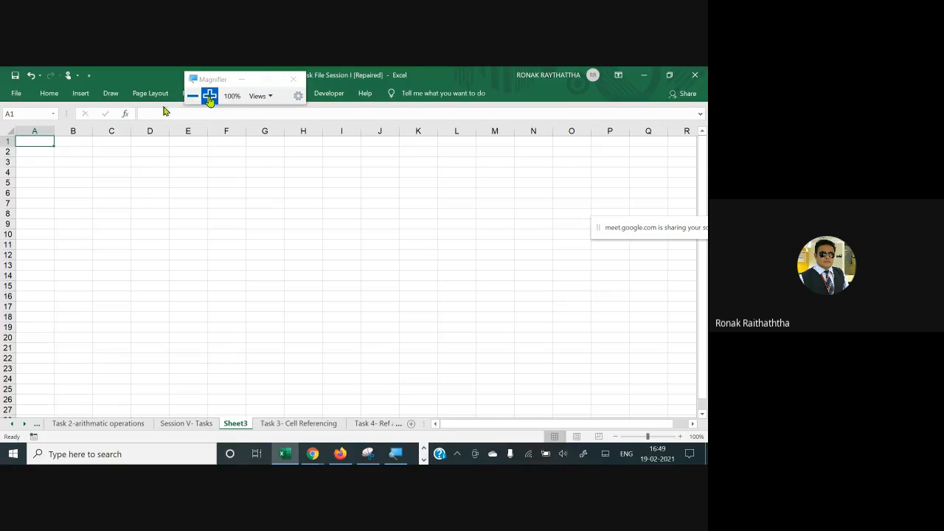
{"action": "left_click", "coordinate": [209, 97]}
{"action": "type", "text": "="}
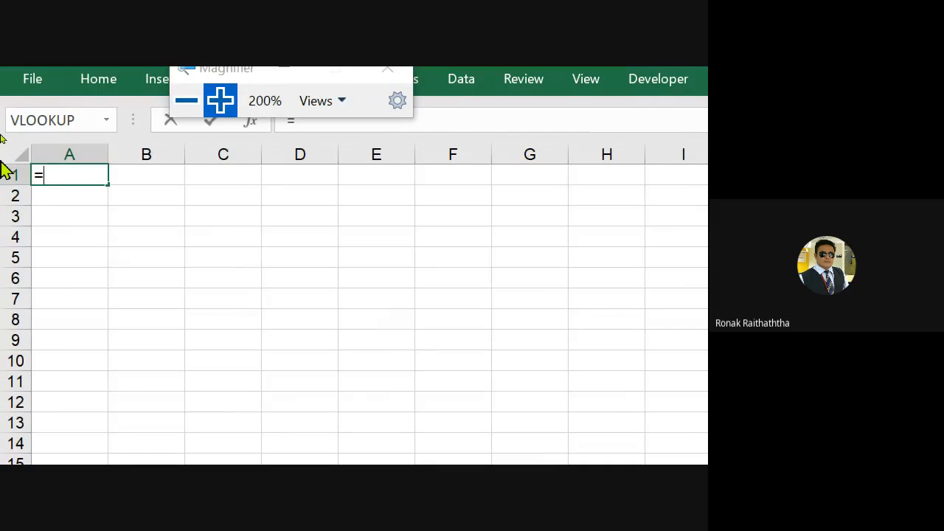
{"action": "type", "text": "rand"}
{"action": "key", "text": "Down"}
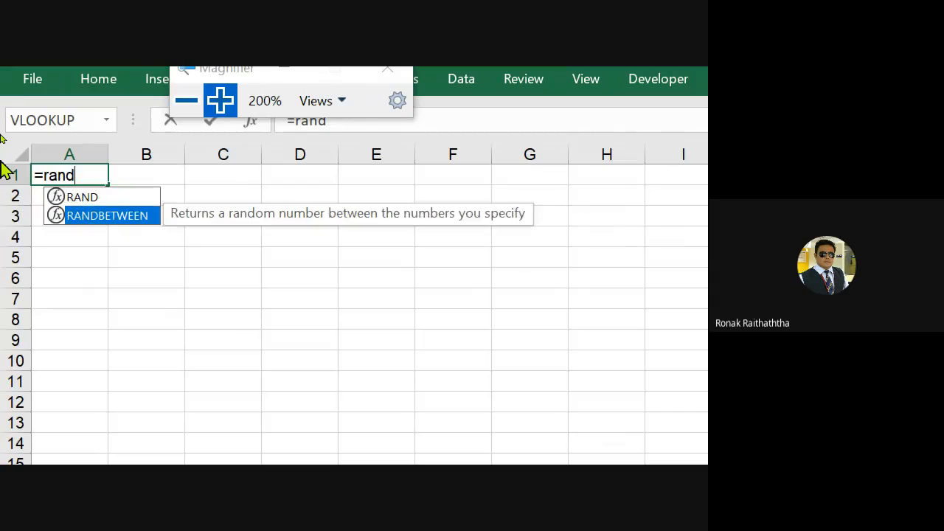
{"action": "key", "text": "Tab"}
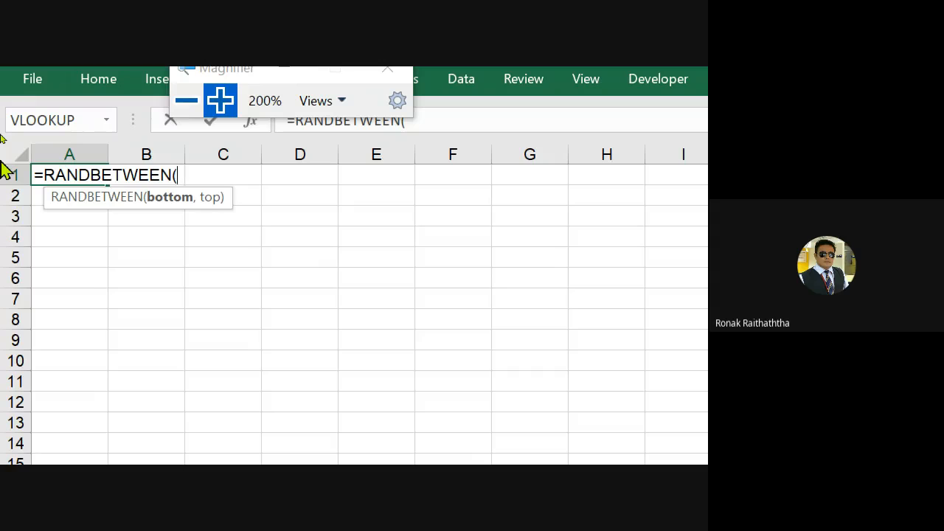
{"action": "type", "text": "5,10)"}
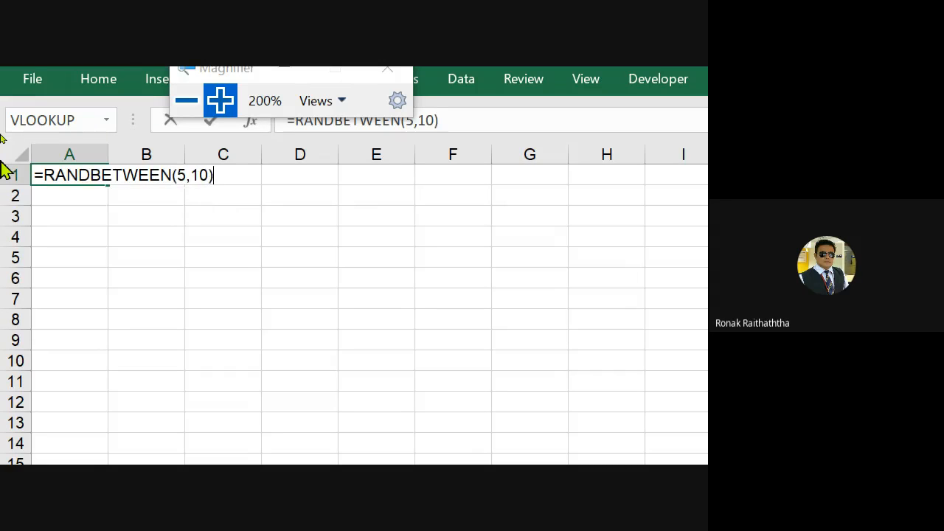
{"action": "key", "text": "Return"}
- Insert a blank column before the random number on the new sheet
{"action": "key", "text": "Up"}
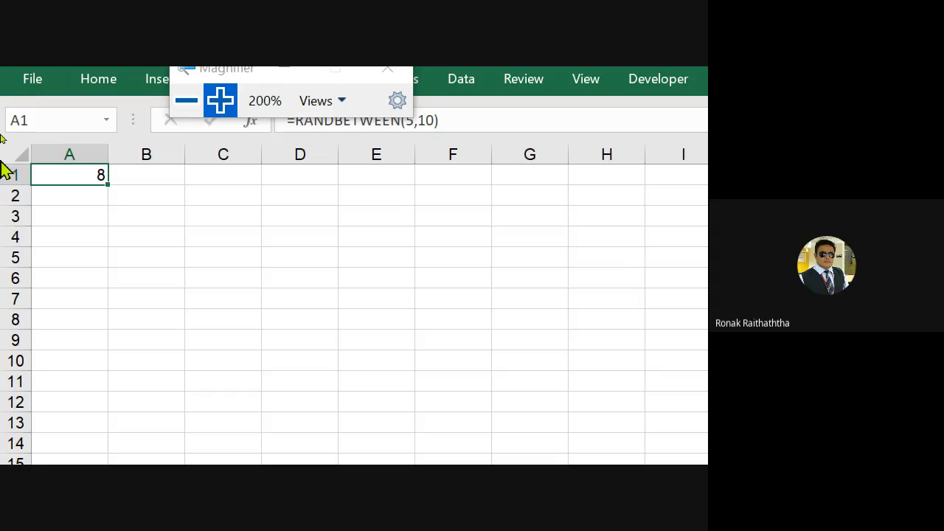
{"action": "key", "text": "ctrl+shift+Down"}
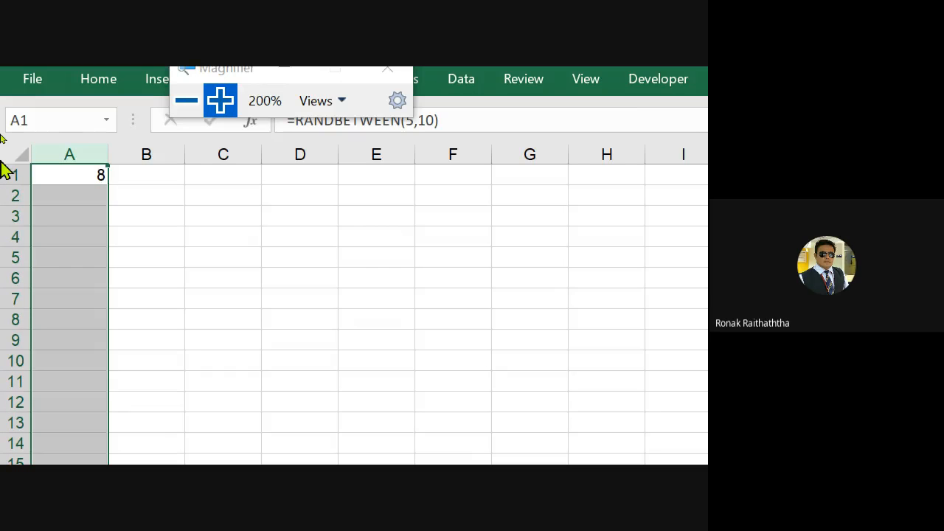
{"action": "key", "text": "ctrl+shift+plus"}
{"action": "key", "text": "Up"}
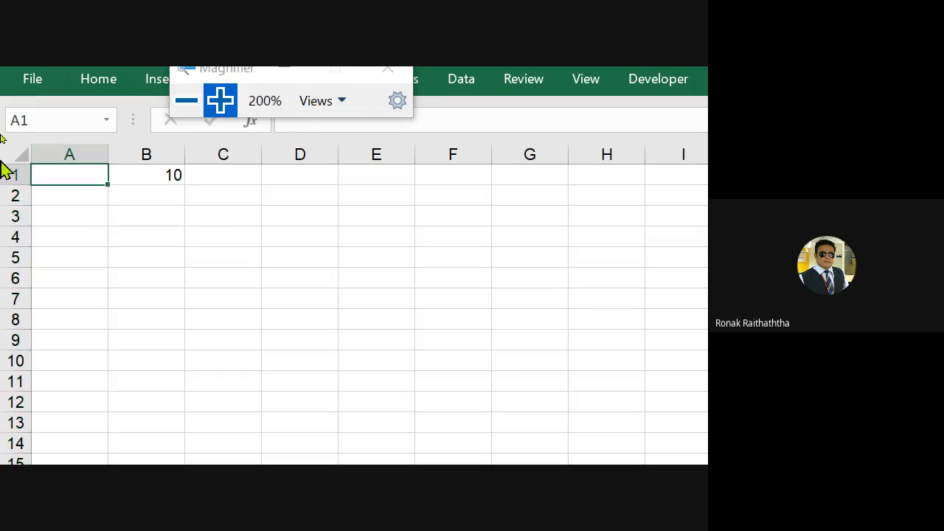
- Start a serial number column with 1 in A1 and the formula =A1+1 in A2
{"action": "type", "text": "1"}
{"action": "key", "text": "Return"}
{"action": "type", "text": "="}
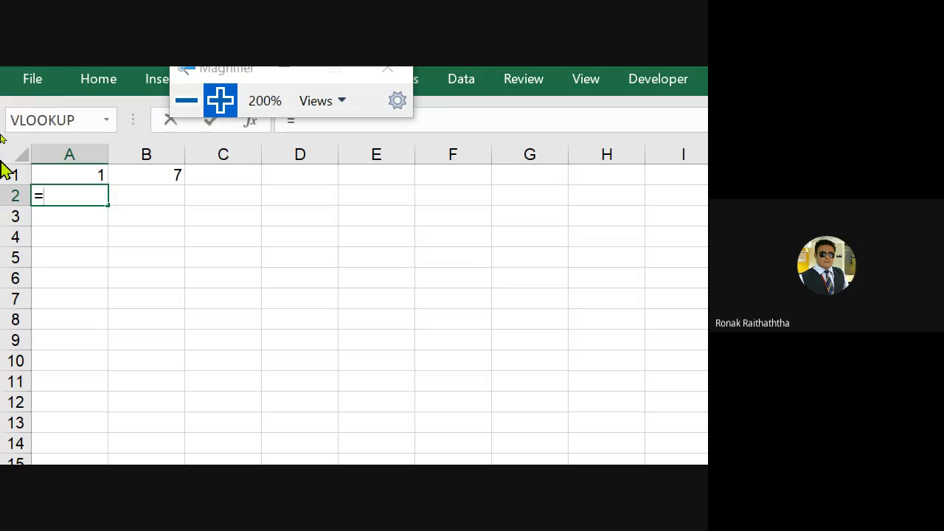
{"action": "key", "text": "Up"}
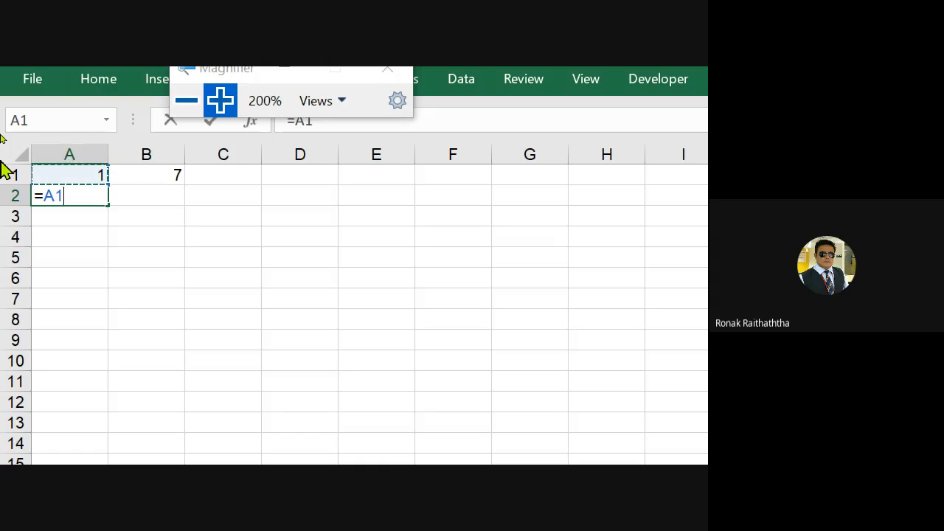
{"action": "type", "text": "+1"}
{"action": "key", "text": "Return"}
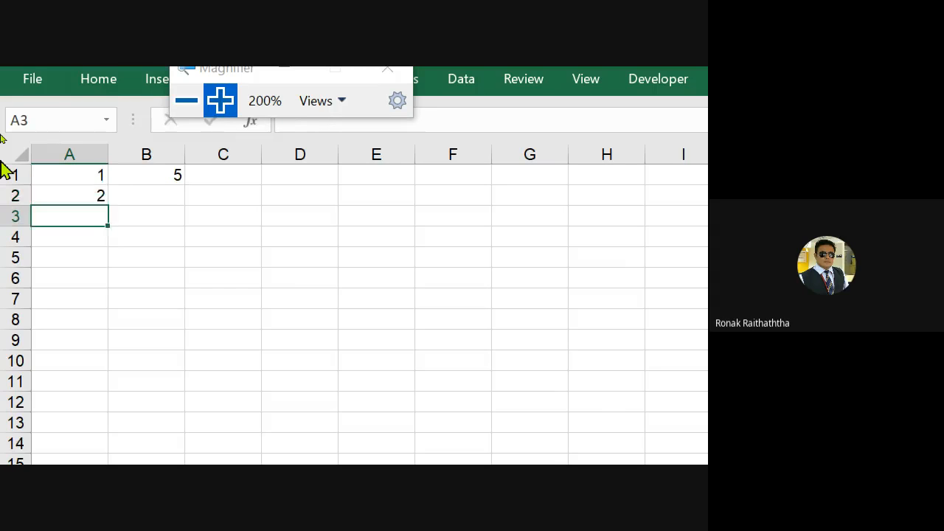
- Copy the serial number formula from A2 down column A through row 33
{"action": "key", "text": "Up"}
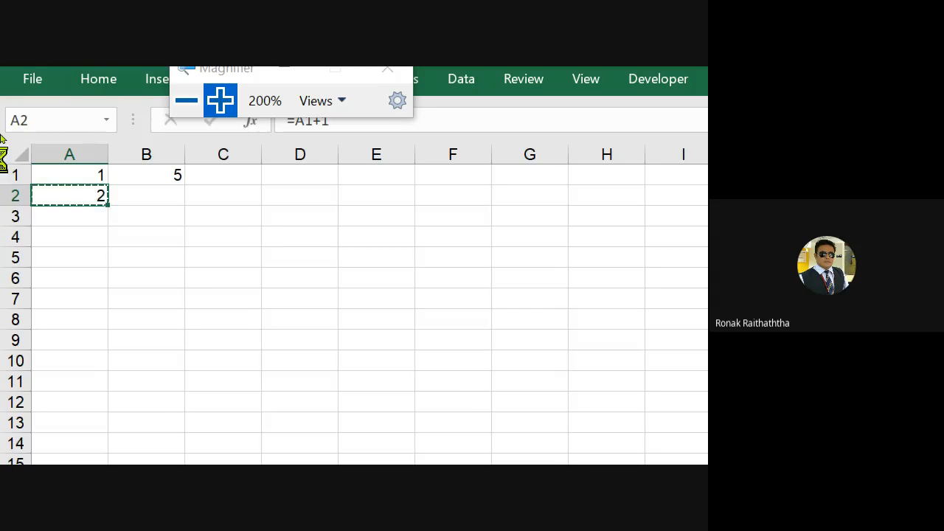
{"action": "key", "text": "Down"}
{"action": "key", "text": "shift+Down"}
{"action": "key", "text": "shift+Down"}
{"action": "key", "text": "shift+Down"}
{"action": "key", "text": "shift+Down"}
{"action": "key", "text": "shift+Down"}
{"action": "key", "text": "shift+Down"}
{"action": "key", "text": "shift+Down"}
{"action": "key", "text": "shift+Down"}
{"action": "key", "text": "shift+Down"}
{"action": "key", "text": "shift+Down"}
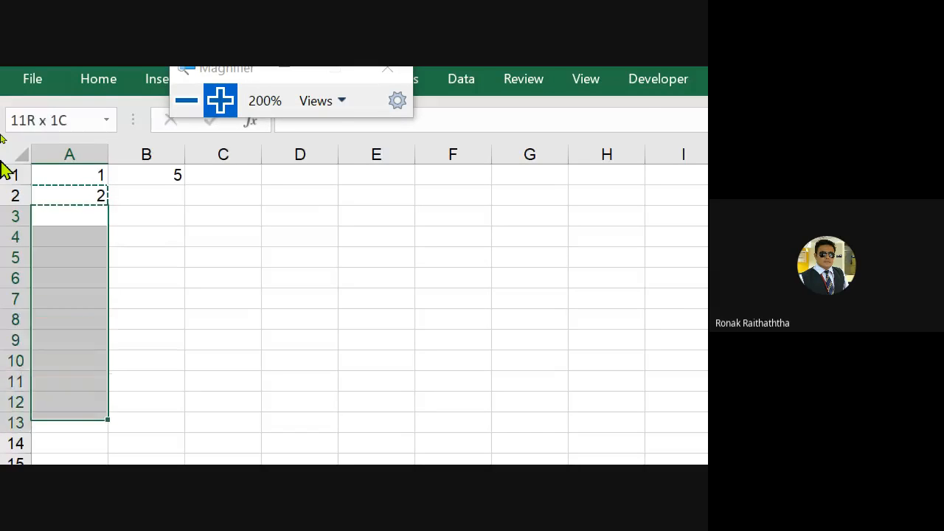
{"action": "key", "text": "shift+Down"}
{"action": "key", "text": "shift+Down"}
{"action": "key", "text": "shift+Down"}
{"action": "key", "text": "shift+Down"}
{"action": "key", "text": "shift+Down"}
{"action": "key", "text": "shift+Down"}
{"action": "key", "text": "shift+Down"}
{"action": "key", "text": "shift+Down"}
{"action": "key", "text": "shift+Down"}
{"action": "key", "text": "shift+Down"}
{"action": "key", "text": "shift+Down"}
{"action": "key", "text": "shift+Down"}
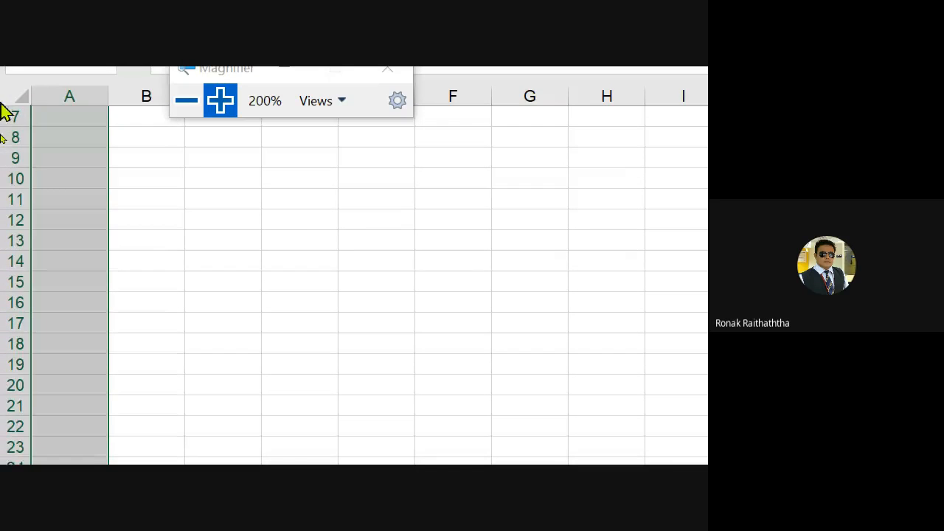
{"action": "key", "text": "ctrl+d"}
- Extend the serial numbers by copying the formula in A33 down to row 51
{"action": "key", "text": "Down"}
{"action": "key", "text": "ctrl+Down"}
{"action": "key", "text": "Down"}
{"action": "key", "text": "Down"}
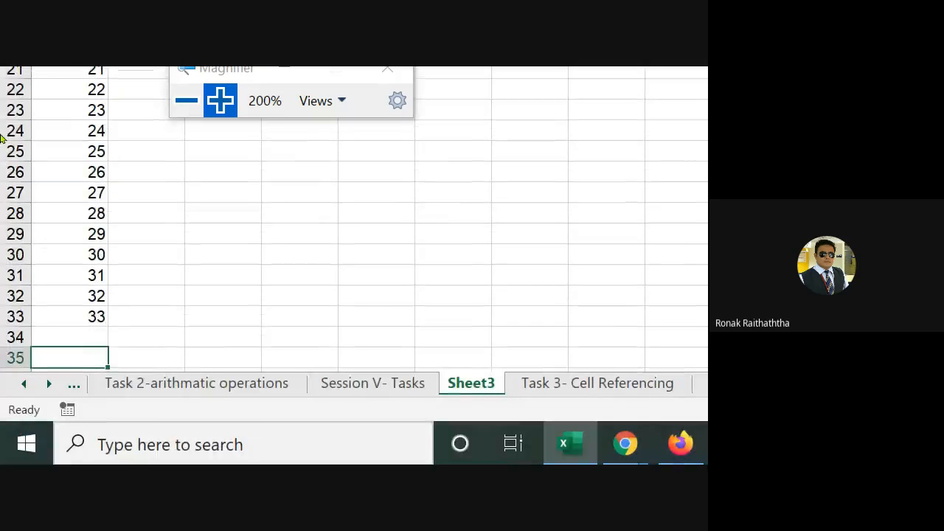
{"action": "key", "text": "Up"}
{"action": "key", "text": "Up"}
{"action": "key", "text": "ctrl+c"}
{"action": "key", "text": "Down"}
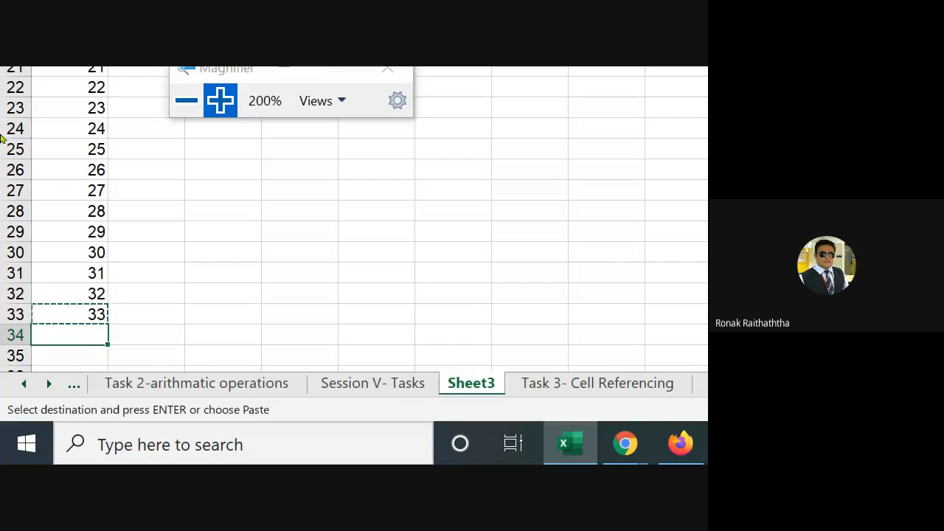
{"action": "key", "text": "shift+Down"}
{"action": "key", "text": "shift+Down"}
{"action": "key", "text": "shift+Down"}
{"action": "key", "text": "shift+Down"}
{"action": "key", "text": "shift+Down"}
{"action": "key", "text": "shift+Down"}
{"action": "key", "text": "shift+Down"}
{"action": "key", "text": "shift+Down"}
{"action": "key", "text": "shift+Down"}
{"action": "key", "text": "shift+Down"}
{"action": "key", "text": "shift+Down"}
{"action": "key", "text": "shift+Down"}
{"action": "key", "text": "shift+Down"}
{"action": "key", "text": "shift+Down"}
{"action": "key", "text": "shift+Down"}
{"action": "key", "text": "shift+Down"}
{"action": "key", "text": "shift+Down"}
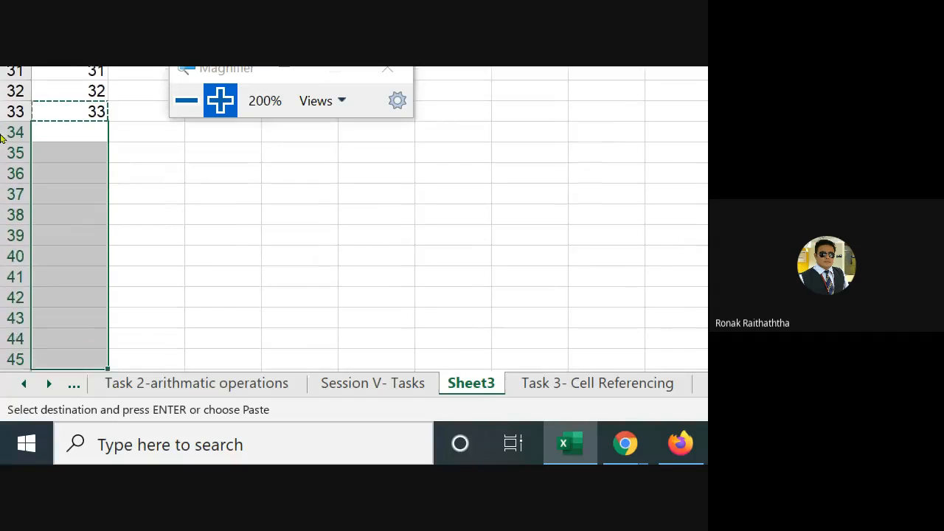
{"action": "key", "text": "ctrl+v"}
- Clear the extra serial number in A51 so that the list ends at 50
{"action": "key", "text": "ctrl+Down"}
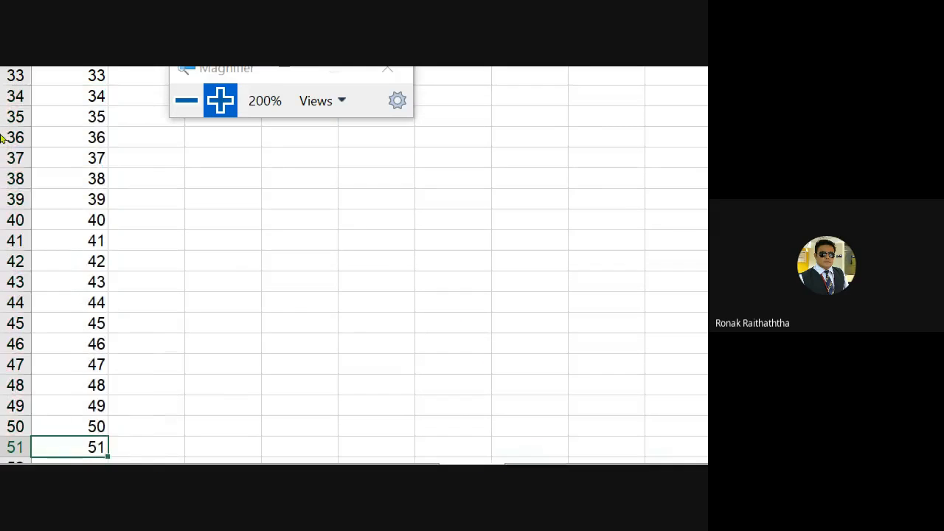
{"action": "key", "text": "Down"}
{"action": "key", "text": "Up"}
{"action": "key", "text": "Up"}
{"action": "key", "text": "Down"}
{"action": "key", "text": "Delete"}
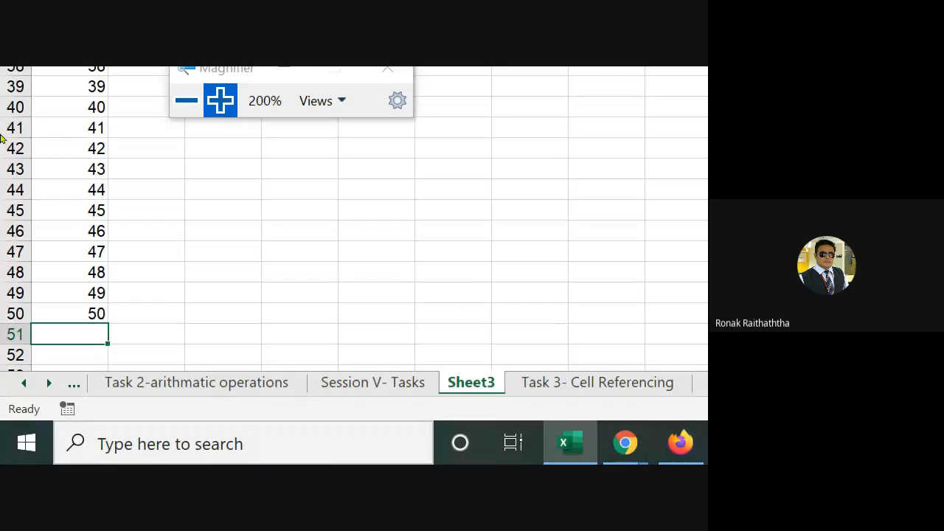
- Return to the start of the list and copy the RANDBETWEEN formula in B1
{"action": "key", "text": "Up"}
{"action": "key", "text": "ctrl+Up"}
{"action": "key", "text": "Right"}
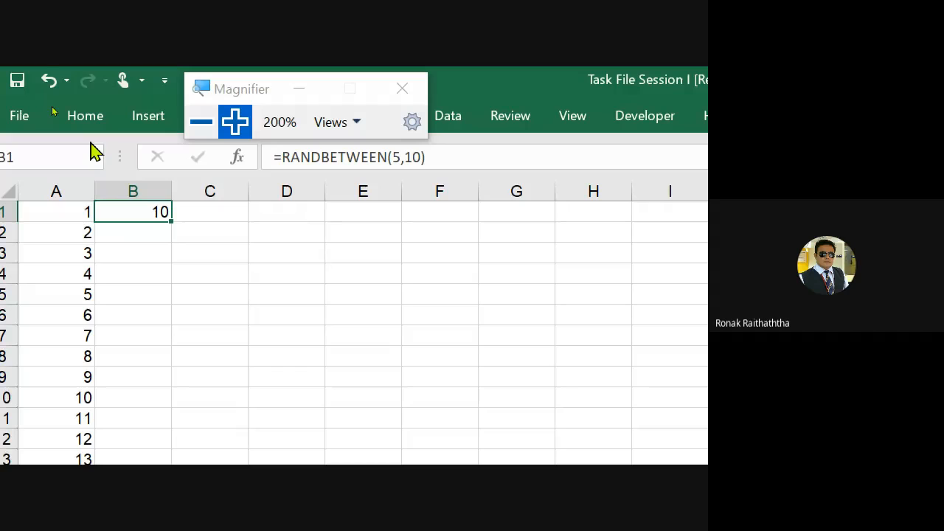
{"action": "key", "text": "ctrl+c"}
{"action": "key", "text": "Left"}
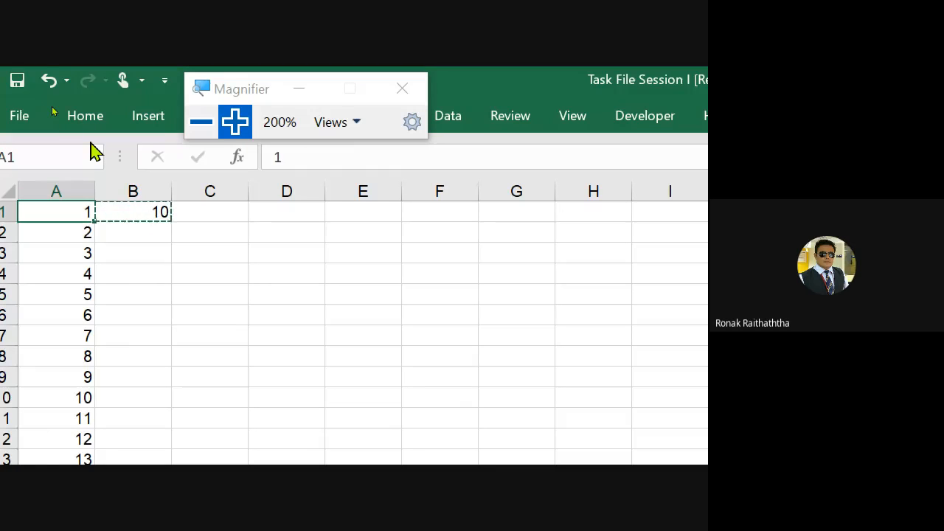
{"action": "key", "text": "Right"}
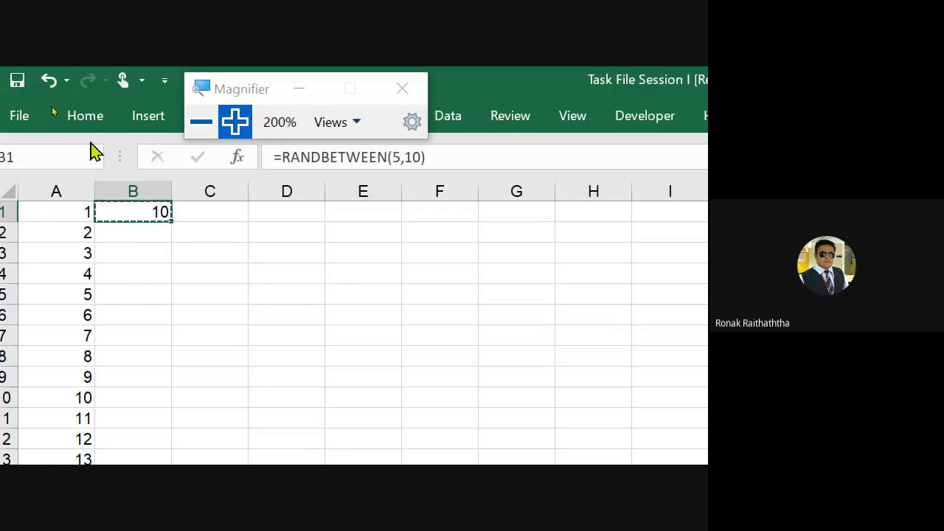
{"action": "key", "text": "Down"}
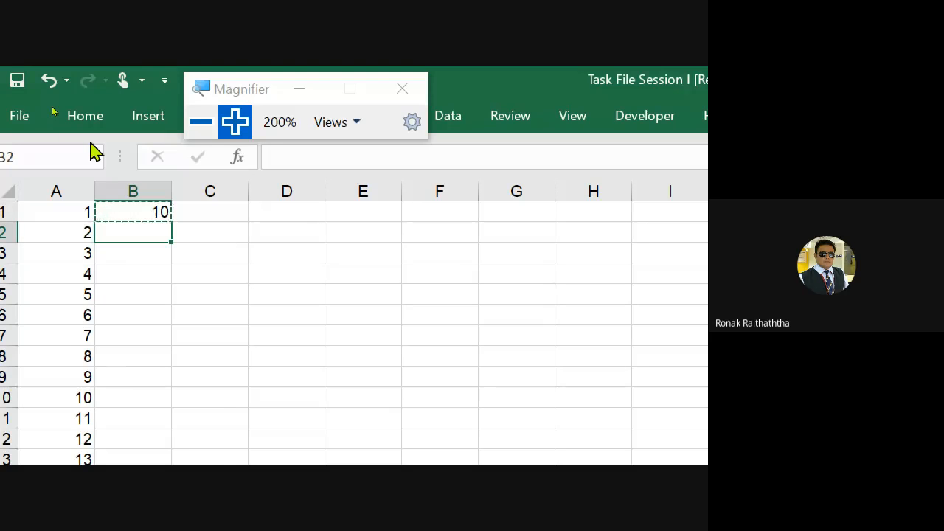
{"action": "key", "text": "ctrl+shift+Down"}
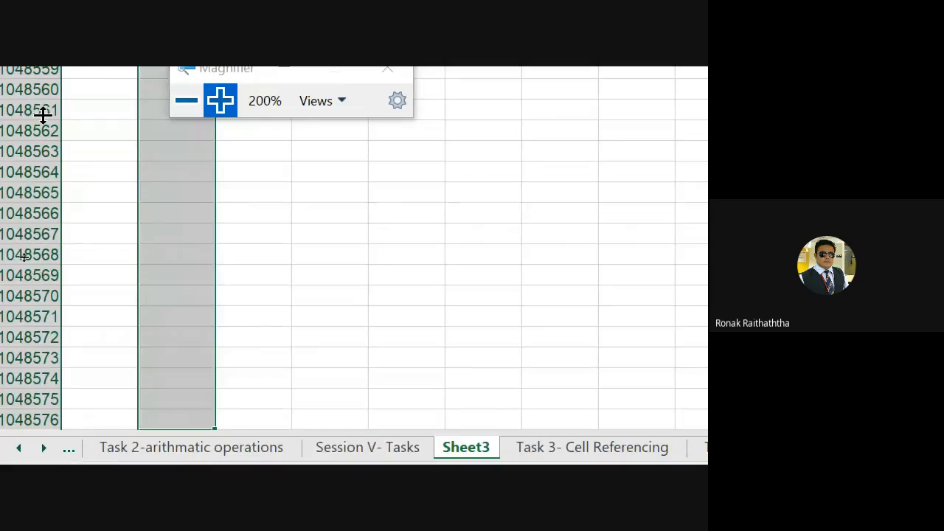
{"action": "key", "text": "ctrl+Up"}
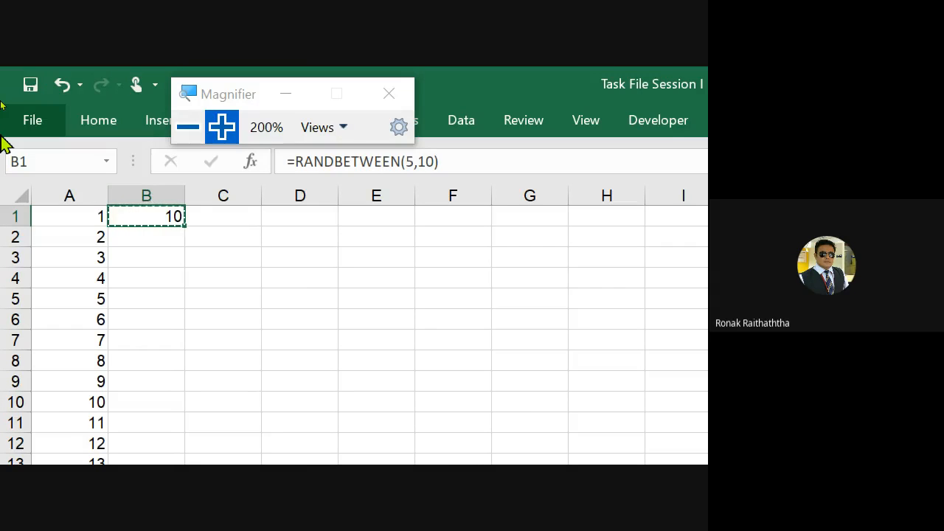
- Fill the RANDBETWEEN formula from B1 down column B through row 50, alongside the serial numbers
{"action": "key", "text": "Left"}
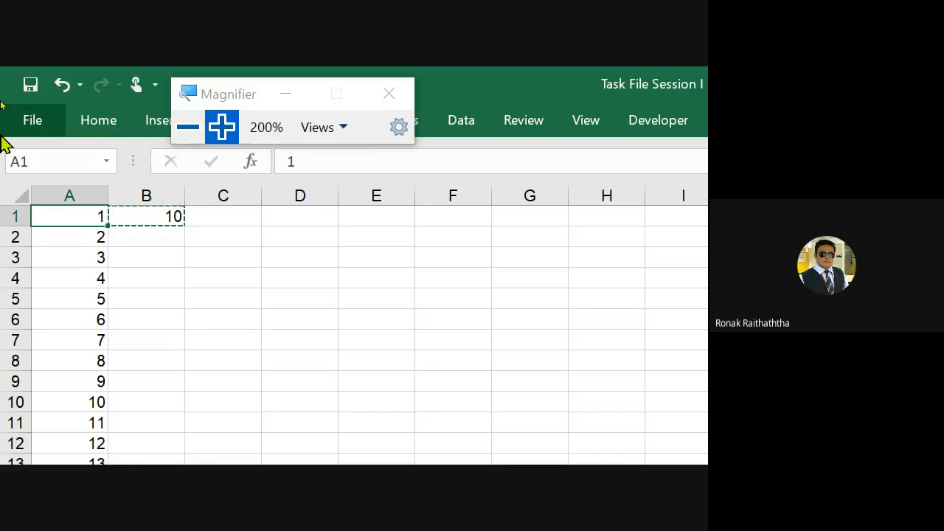
{"action": "key", "text": "ctrl+Down"}
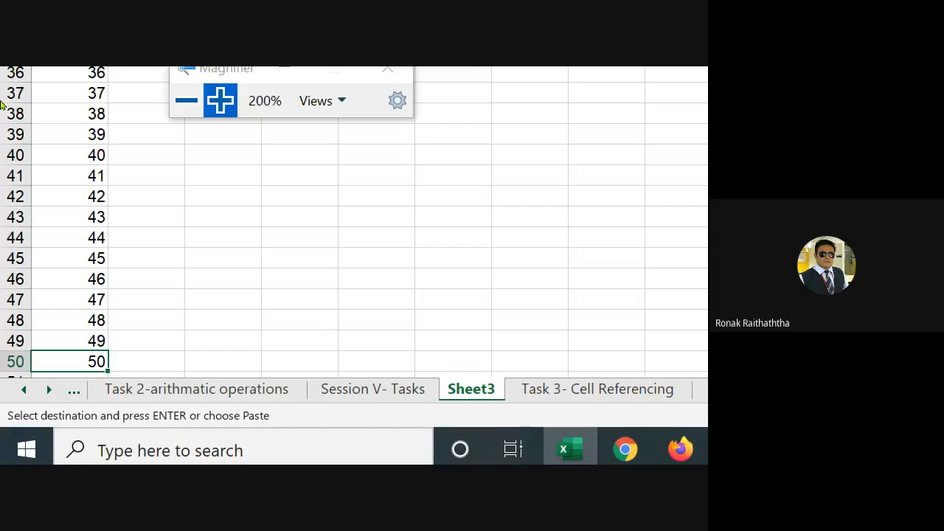
{"action": "key", "text": "Right"}
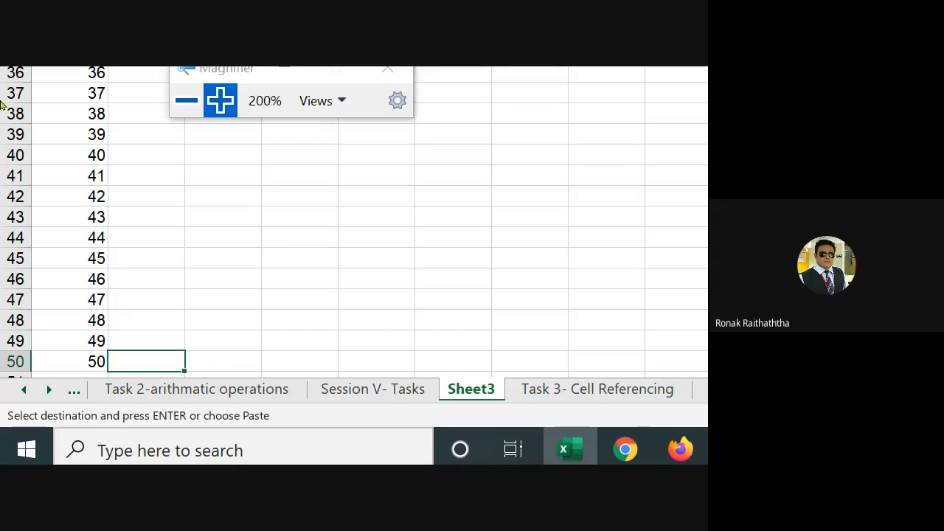
{"action": "key", "text": "ctrl+shift+Up"}
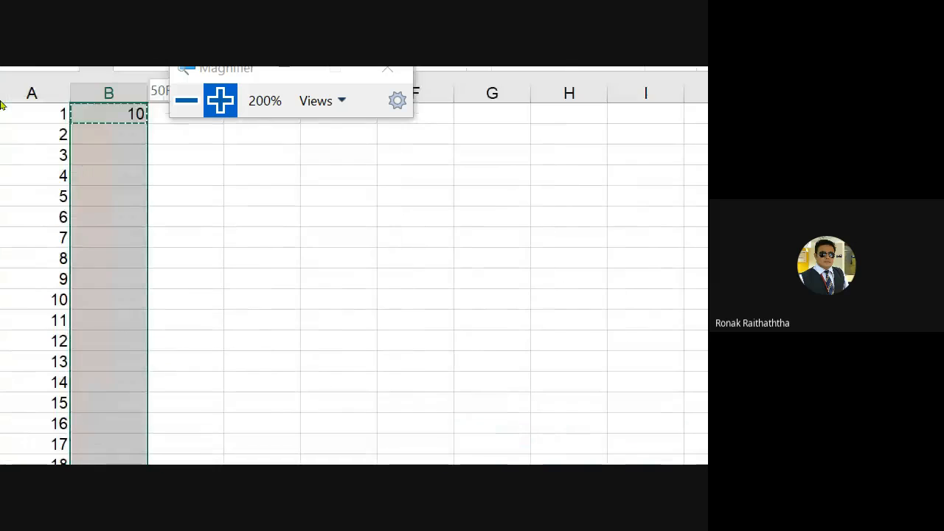
{"action": "key", "text": "ctrl+v"}
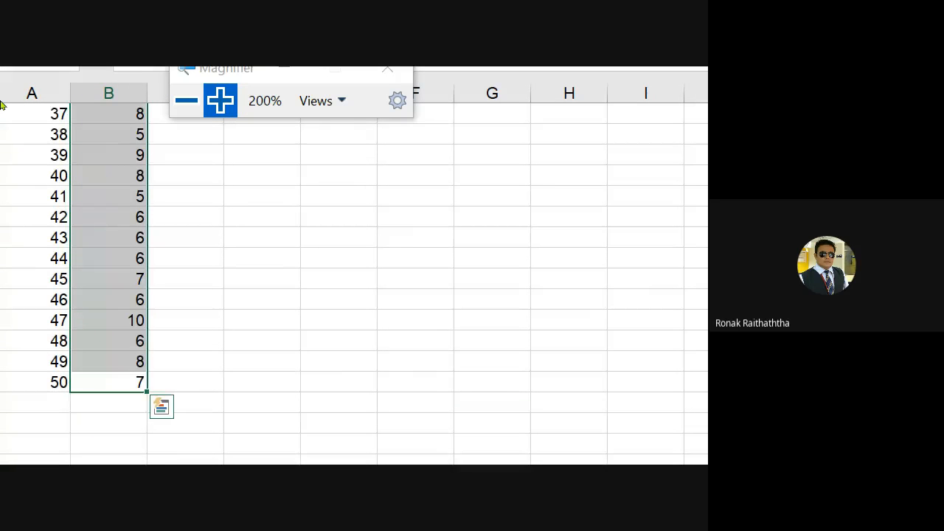
- Convert the random numbers in B1:B50 to fixed numbers by pasting them over themselves as Values
{"action": "key", "text": "ctrl+Up"}
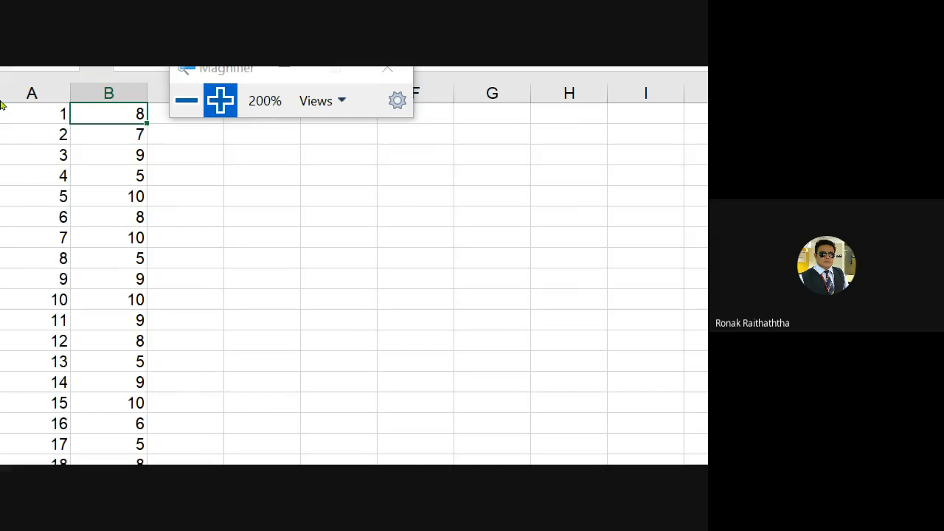
{"action": "key", "text": "ctrl+shift+Down"}
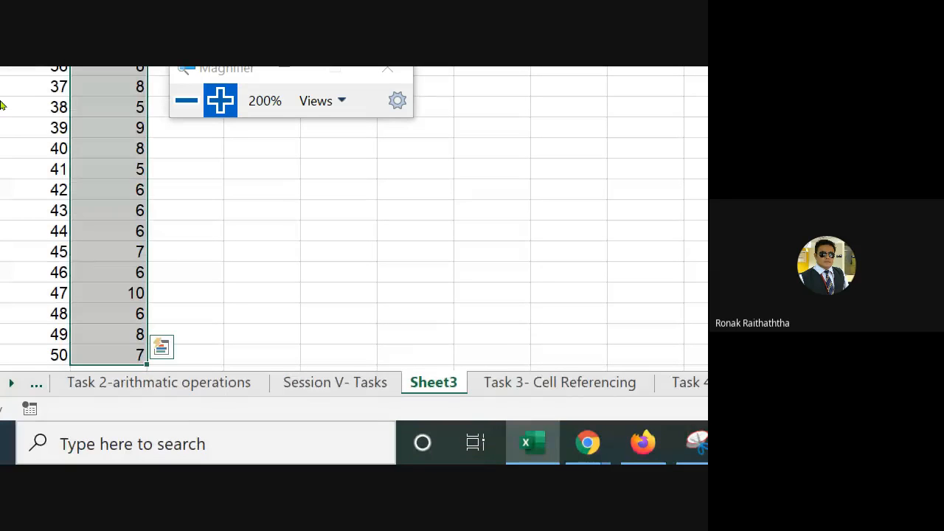
{"action": "key", "text": "ctrl+c"}
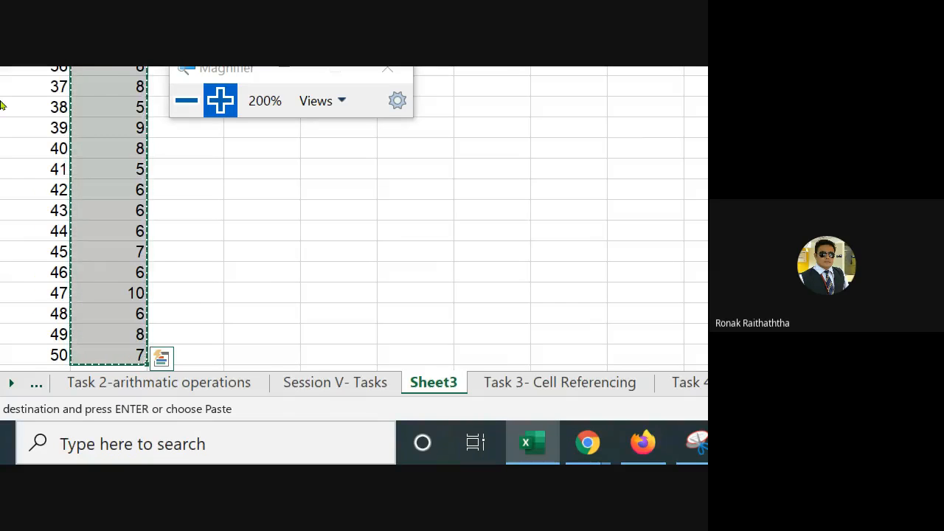
{"action": "key", "text": "ctrl+alt+v"}
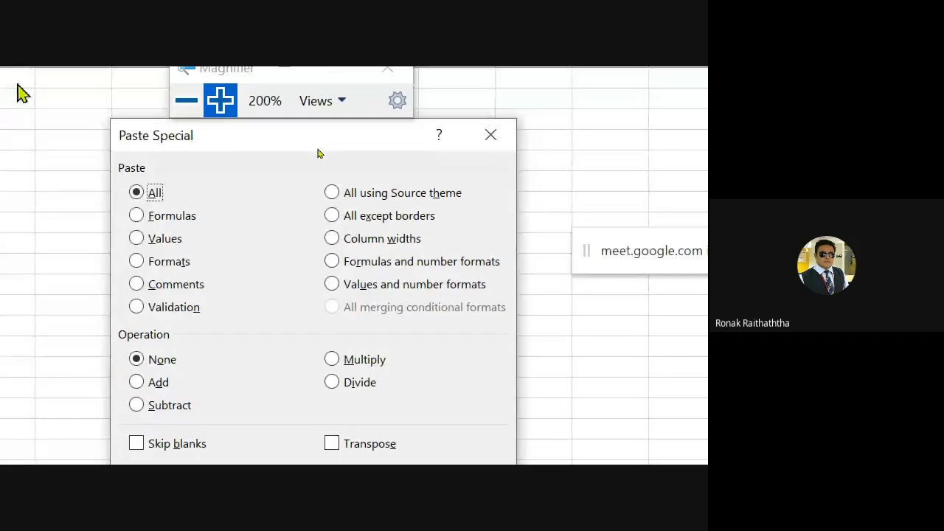
{"action": "left_click", "coordinate": [136, 239]}
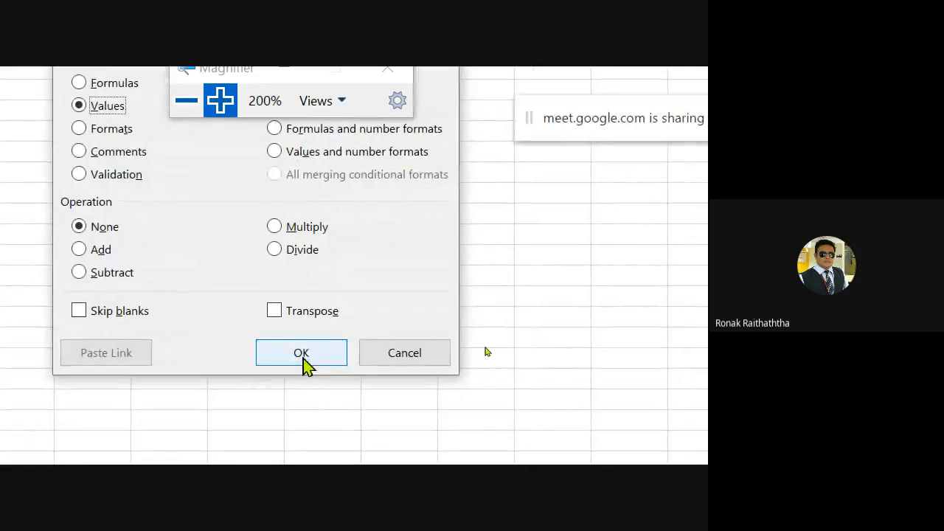
{"action": "left_click", "coordinate": [359, 490]}
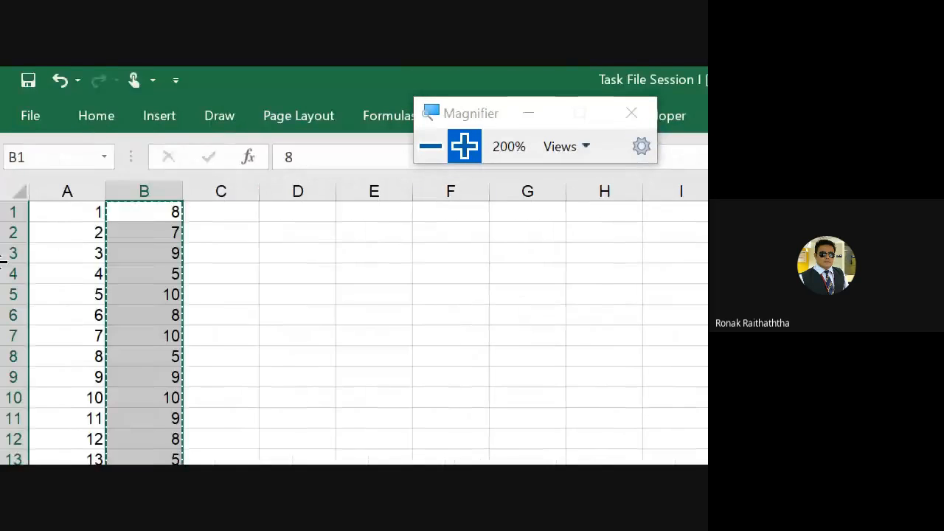
- Check the first cells of column B to see whether they hold plain numbers instead of formulas
{"action": "left_click", "coordinate": [145, 269]}
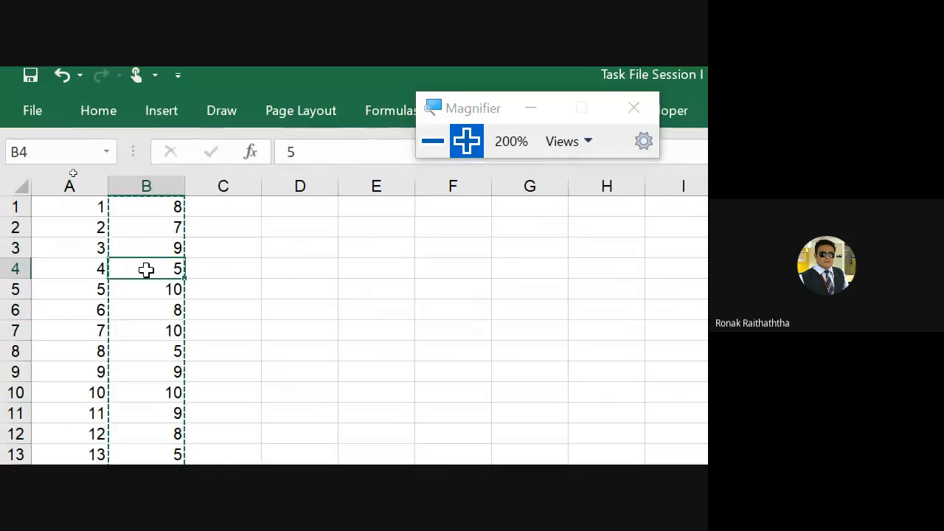
{"action": "key", "text": "Up"}
{"action": "key", "text": "Up"}
{"action": "key", "text": "Up"}
{"action": "key", "text": "Right"}
{"action": "key", "text": "Down"}
{"action": "key", "text": "Down"}
{"action": "key", "text": "Down"}
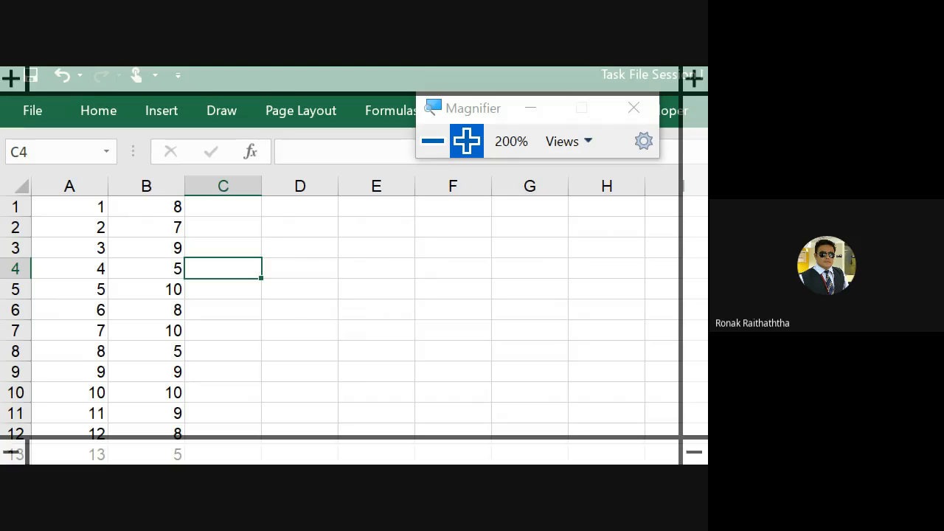
- Sketch a bell curve over columns D to G with a vertical centre line labelled "mean" and double-underlined
{"action": "mouse_move", "coordinate": [297, 354]}
{"action": "left_mouse_down"}
{"action": "mouse_move", "coordinate": [396, 264]}
{"action": "mouse_move", "coordinate": [455, 236]}
{"action": "mouse_move", "coordinate": [512, 318]}
{"action": "mouse_move", "coordinate": [552, 353]}
{"action": "left_mouse_up"}
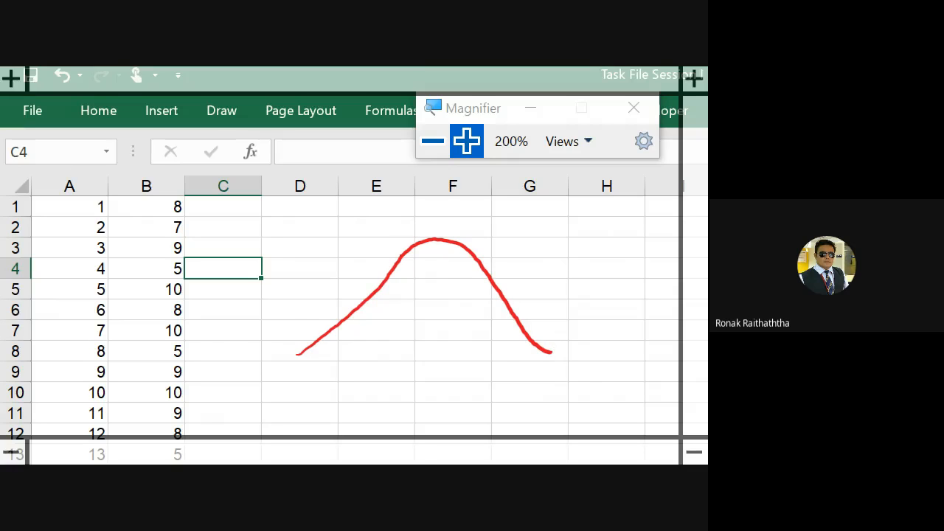
{"action": "left_click_drag", "start_coordinate": [401, 252], "coordinate": [297, 357]}
{"action": "left_click_drag", "start_coordinate": [442, 243], "coordinate": [437, 364]}
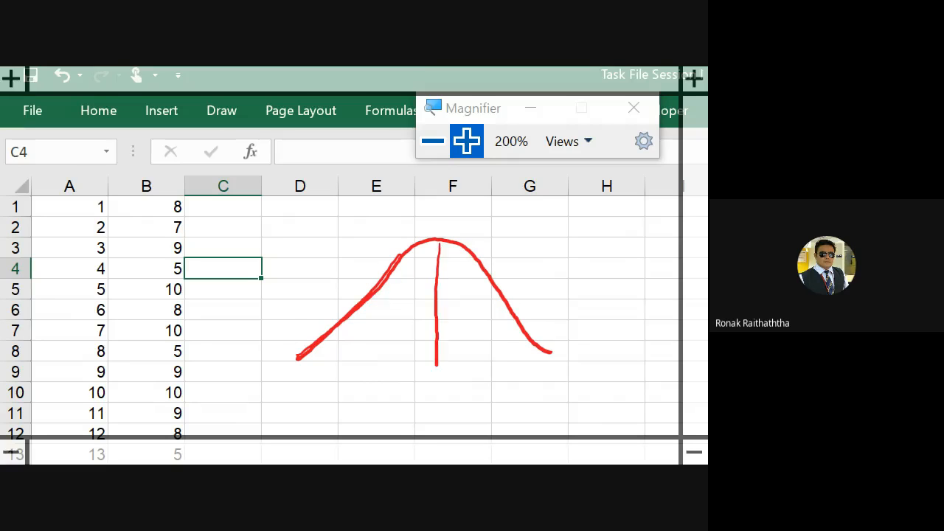
{"action": "mouse_move", "coordinate": [417, 409]}
{"action": "left_mouse_down"}
{"action": "mouse_move", "coordinate": [460, 390]}
{"action": "mouse_move", "coordinate": [472, 390]}
{"action": "mouse_move", "coordinate": [472, 403]}
{"action": "left_mouse_up"}
{"action": "left_click_drag", "start_coordinate": [409, 425], "coordinate": [475, 404]}
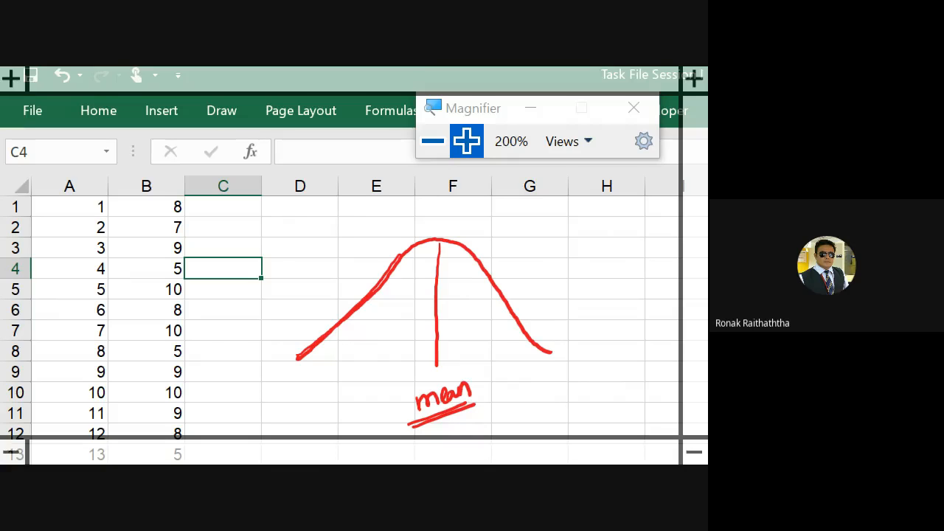
- Lengthen the curve's right tail and mark 1 SD and 2 SD on it, circling both labels and the band between them
{"action": "mouse_move", "coordinate": [469, 255]}
{"action": "left_mouse_down"}
{"action": "mouse_move", "coordinate": [564, 353]}
{"action": "mouse_move", "coordinate": [598, 372]}
{"action": "left_mouse_up"}
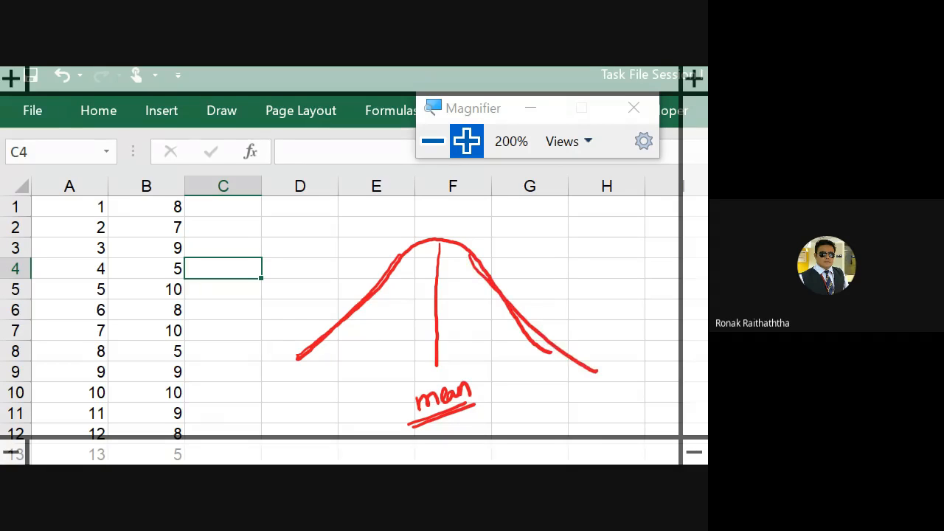
{"action": "mouse_move", "coordinate": [486, 273]}
{"action": "left_mouse_down"}
{"action": "mouse_move", "coordinate": [488, 384]}
{"action": "mouse_move", "coordinate": [511, 379]}
{"action": "mouse_move", "coordinate": [487, 401]}
{"action": "mouse_move", "coordinate": [519, 357]}
{"action": "left_mouse_up"}
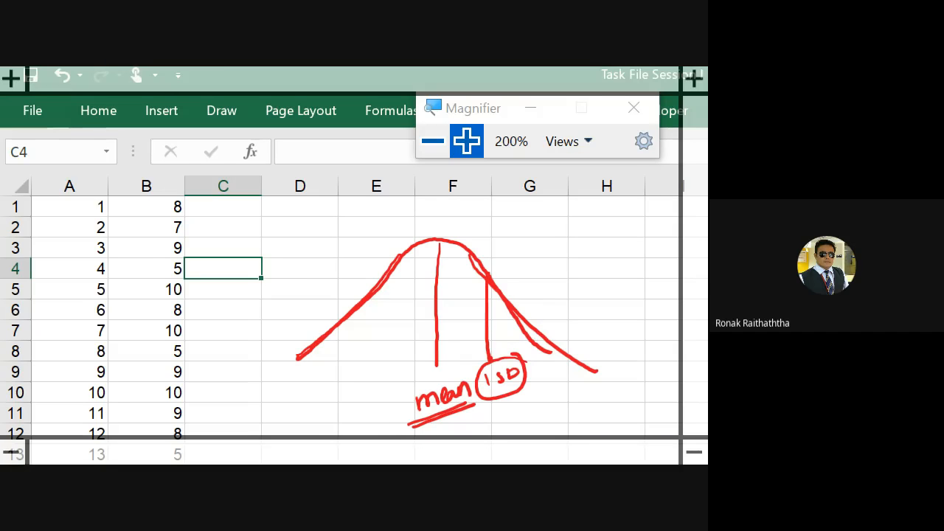
{"action": "scroll", "coordinate": [196, 304], "scroll_direction": "down", "scroll_amount": 1}
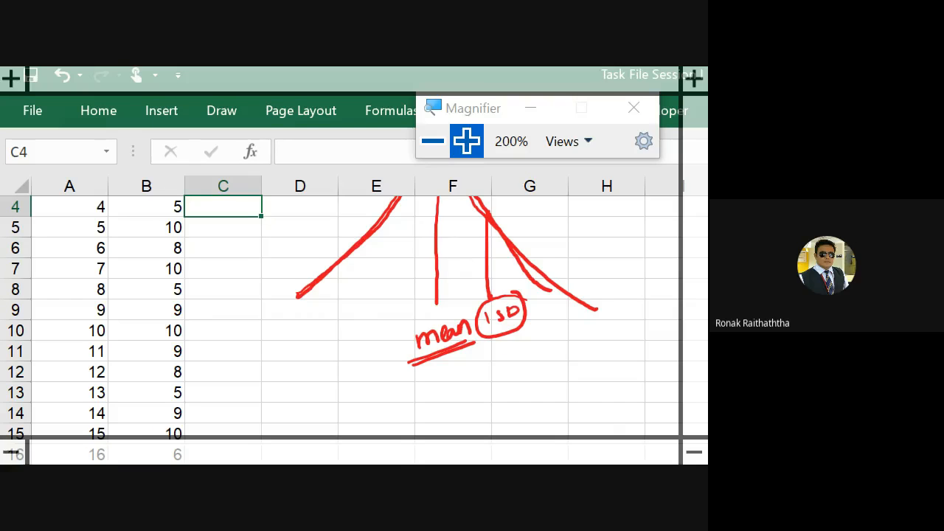
{"action": "left_click_drag", "start_coordinate": [540, 271], "coordinate": [543, 298]}
{"action": "mouse_move", "coordinate": [538, 341]}
{"action": "left_mouse_down"}
{"action": "mouse_move", "coordinate": [546, 360]}
{"action": "mouse_move", "coordinate": [553, 351]}
{"action": "mouse_move", "coordinate": [548, 371]}
{"action": "left_mouse_up"}
{"action": "left_click_drag", "start_coordinate": [550, 325], "coordinate": [554, 369]}
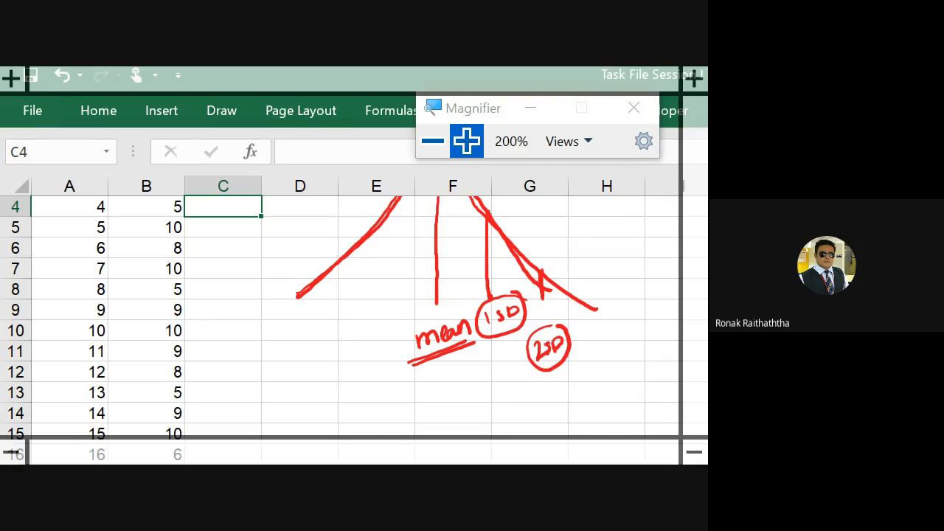
{"action": "mouse_move", "coordinate": [499, 249]}
{"action": "left_mouse_down"}
{"action": "mouse_move", "coordinate": [493, 273]}
{"action": "mouse_move", "coordinate": [517, 309]}
{"action": "mouse_move", "coordinate": [494, 297]}
{"action": "left_mouse_up"}
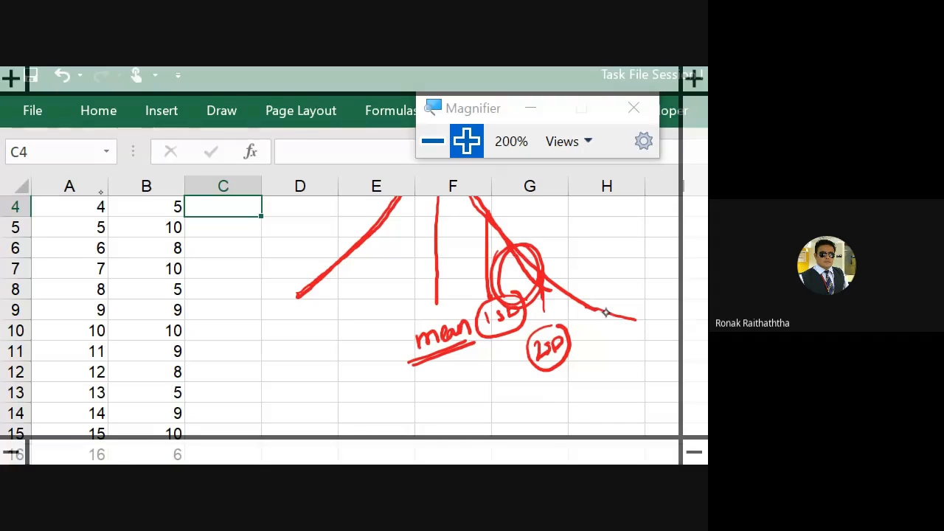
{"action": "mouse_move", "coordinate": [600, 310]}
{"action": "left_mouse_down"}
{"action": "mouse_move", "coordinate": [595, 322]}
{"action": "mouse_move", "coordinate": [651, 325]}
{"action": "left_mouse_up"}
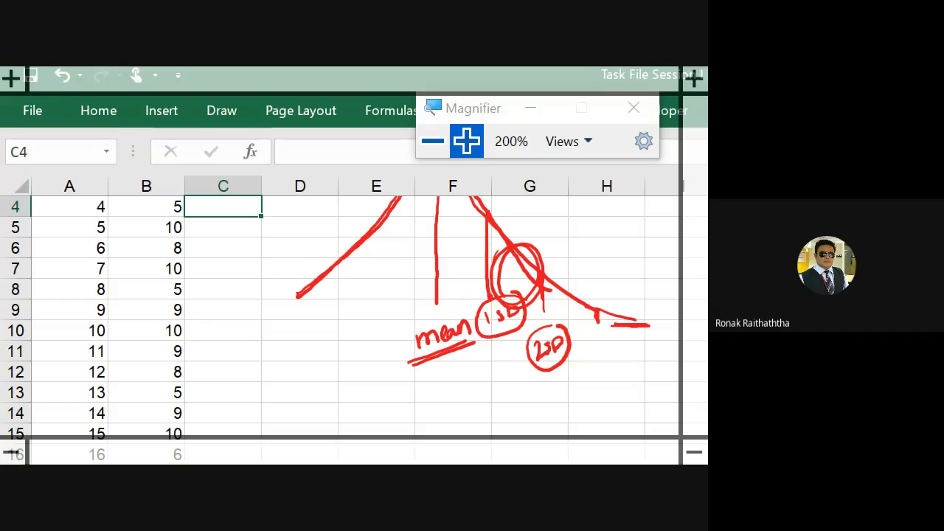
- Draw three vertical deviation lines under the lower-value side of the bell curve
{"action": "left_click_drag", "start_coordinate": [399, 215], "coordinate": [393, 302]}
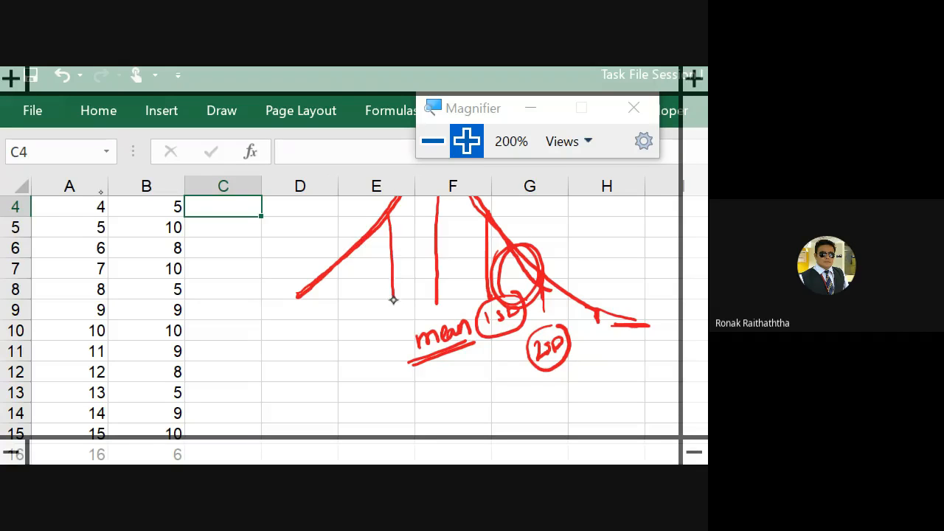
{"action": "left_click_drag", "start_coordinate": [350, 249], "coordinate": [352, 293]}
{"action": "left_click_drag", "start_coordinate": [325, 263], "coordinate": [323, 317]}
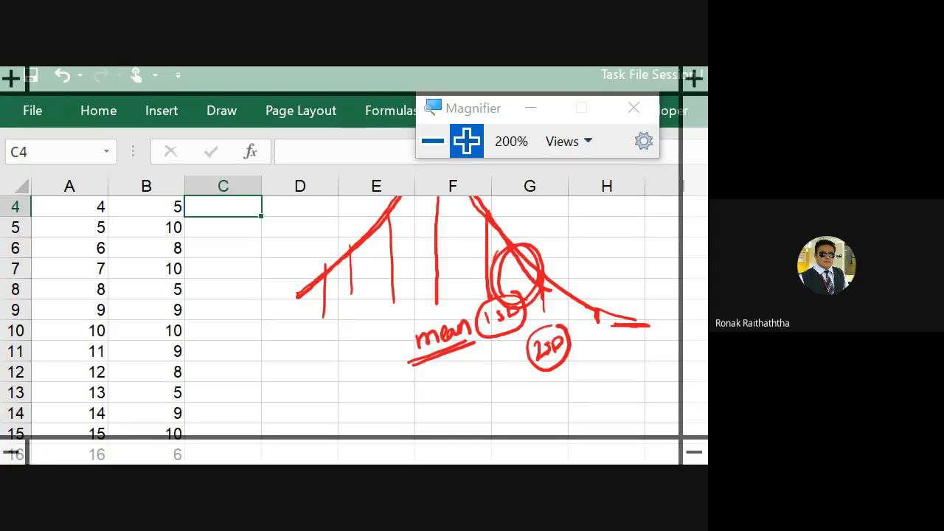
{"action": "scroll", "coordinate": [275, 323], "scroll_direction": "up", "scroll_amount": 1}
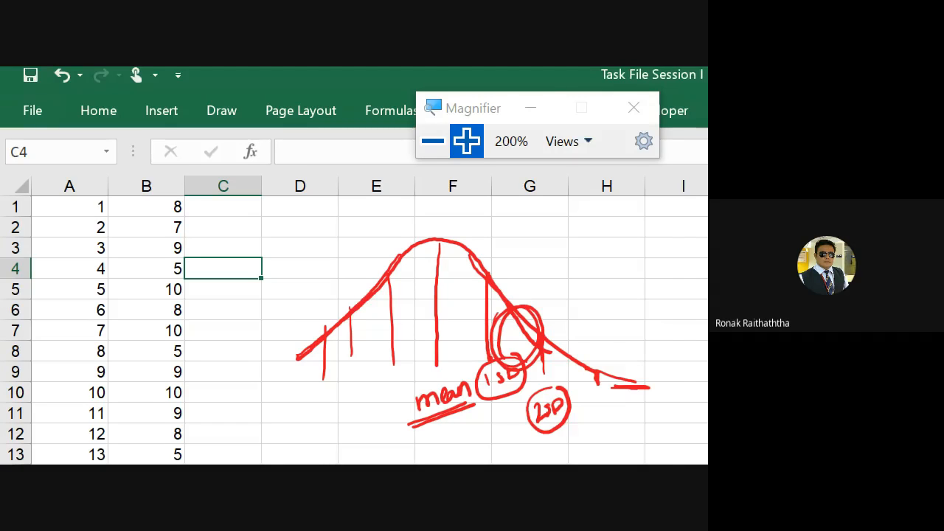
- Write 34% in each of the two sections beside the curve's mean line
{"action": "mouse_move", "coordinate": [397, 292]}
{"action": "left_mouse_down"}
{"action": "mouse_move", "coordinate": [397, 308]}
{"action": "mouse_move", "coordinate": [417, 291]}
{"action": "mouse_move", "coordinate": [416, 304]}
{"action": "mouse_move", "coordinate": [477, 302]}
{"action": "left_mouse_up"}
{"action": "left_click", "coordinate": [423, 289]}
{"action": "left_click", "coordinate": [431, 284]}
{"action": "left_click", "coordinate": [470, 287]}
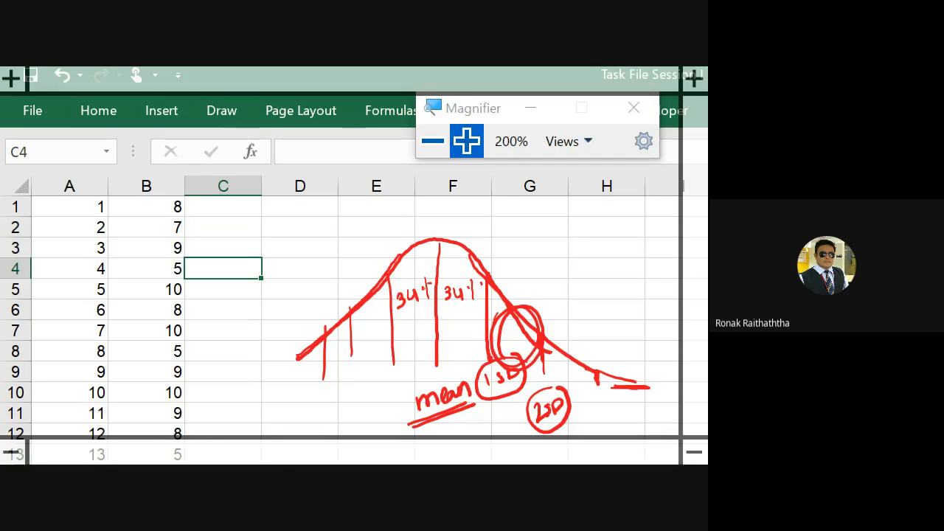
- Bracket the two central sections and write a boxed 68% beside the curve, with "1 SD −" and "1 SD +" beneath it
{"action": "mouse_move", "coordinate": [398, 218]}
{"action": "left_mouse_down"}
{"action": "mouse_move", "coordinate": [373, 343]}
{"action": "mouse_move", "coordinate": [409, 405]}
{"action": "left_mouse_up"}
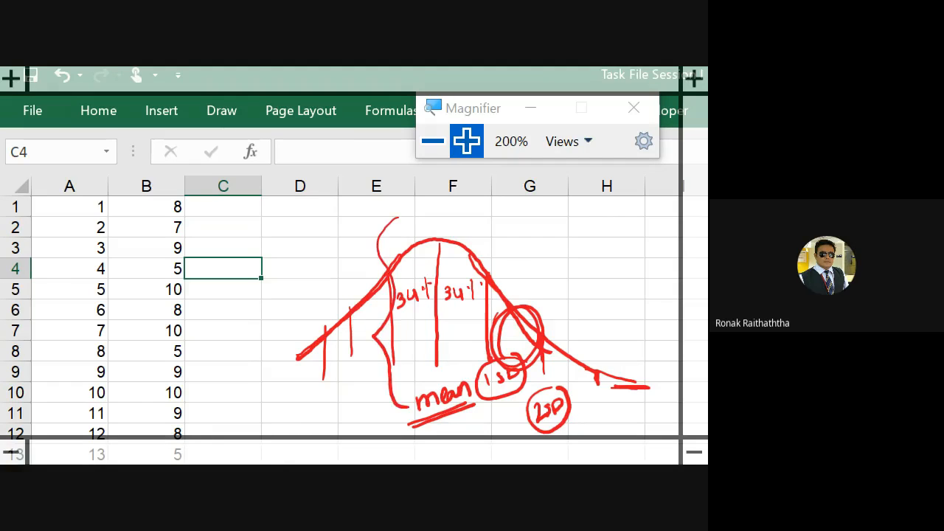
{"action": "mouse_move", "coordinate": [471, 218]}
{"action": "left_mouse_down"}
{"action": "mouse_move", "coordinate": [488, 231]}
{"action": "mouse_move", "coordinate": [472, 422]}
{"action": "left_mouse_up"}
{"action": "mouse_move", "coordinate": [553, 234]}
{"action": "left_mouse_down"}
{"action": "mouse_move", "coordinate": [545, 259]}
{"action": "mouse_move", "coordinate": [544, 249]}
{"action": "left_mouse_up"}
{"action": "left_click_drag", "start_coordinate": [569, 234], "coordinate": [568, 258]}
{"action": "left_click_drag", "start_coordinate": [599, 221], "coordinate": [599, 259]}
{"action": "left_click", "coordinate": [590, 238]}
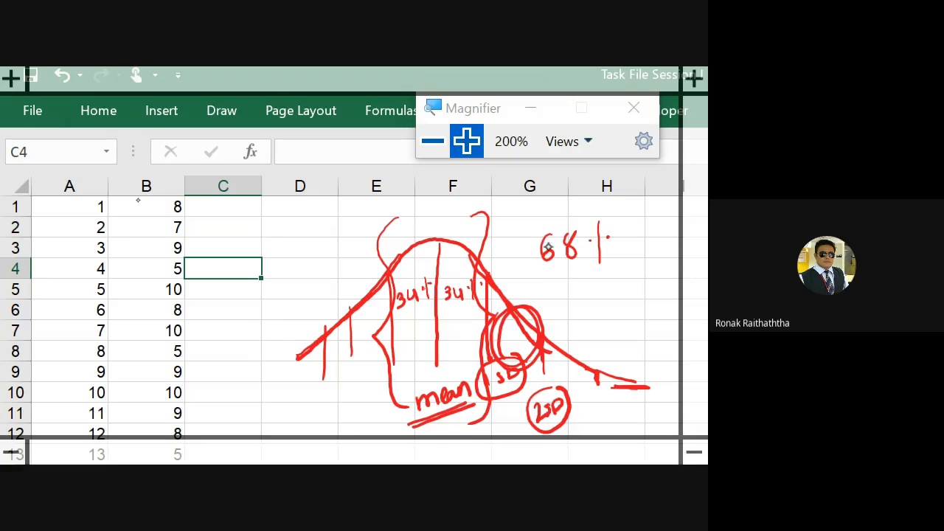
{"action": "mouse_move", "coordinate": [527, 231]}
{"action": "left_mouse_down"}
{"action": "mouse_move", "coordinate": [539, 284]}
{"action": "mouse_move", "coordinate": [622, 211]}
{"action": "mouse_move", "coordinate": [537, 281]}
{"action": "mouse_move", "coordinate": [577, 316]}
{"action": "mouse_move", "coordinate": [602, 310]}
{"action": "mouse_move", "coordinate": [590, 342]}
{"action": "mouse_move", "coordinate": [614, 344]}
{"action": "left_mouse_up"}
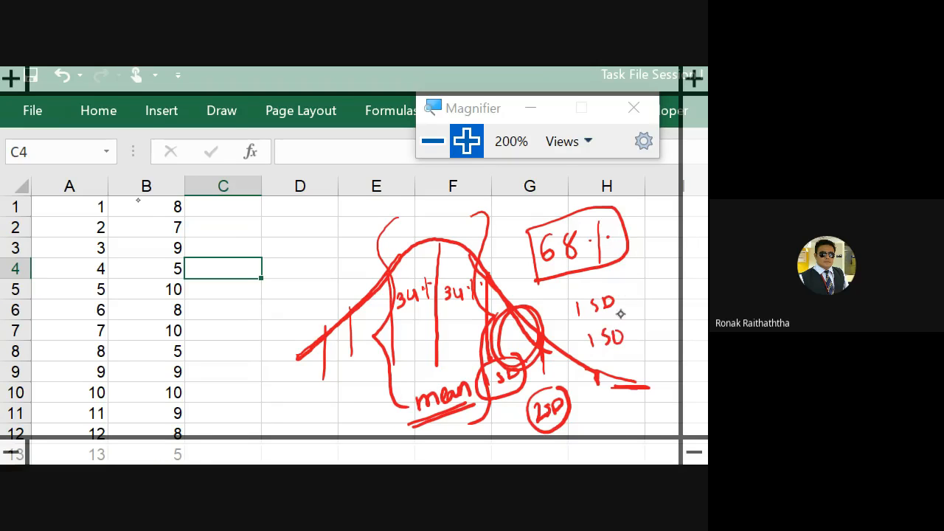
{"action": "mouse_move", "coordinate": [630, 295]}
{"action": "left_mouse_down"}
{"action": "mouse_move", "coordinate": [649, 287]}
{"action": "mouse_move", "coordinate": [651, 336]}
{"action": "mouse_move", "coordinate": [663, 324]}
{"action": "left_mouse_up"}
- Write an example with 10 and 2 below the 2 SD label, adding arrows and the range limits 8 and 12
{"action": "scroll", "coordinate": [567, 406], "scroll_direction": "down", "scroll_amount": 1}
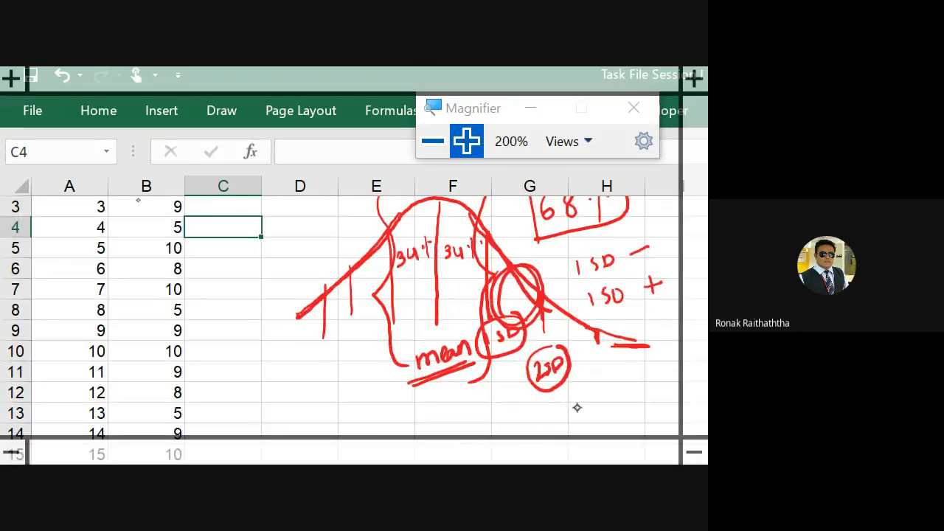
{"action": "mouse_move", "coordinate": [578, 400]}
{"action": "left_mouse_down"}
{"action": "mouse_move", "coordinate": [580, 411]}
{"action": "mouse_move", "coordinate": [592, 399]}
{"action": "mouse_move", "coordinate": [627, 419]}
{"action": "left_mouse_up"}
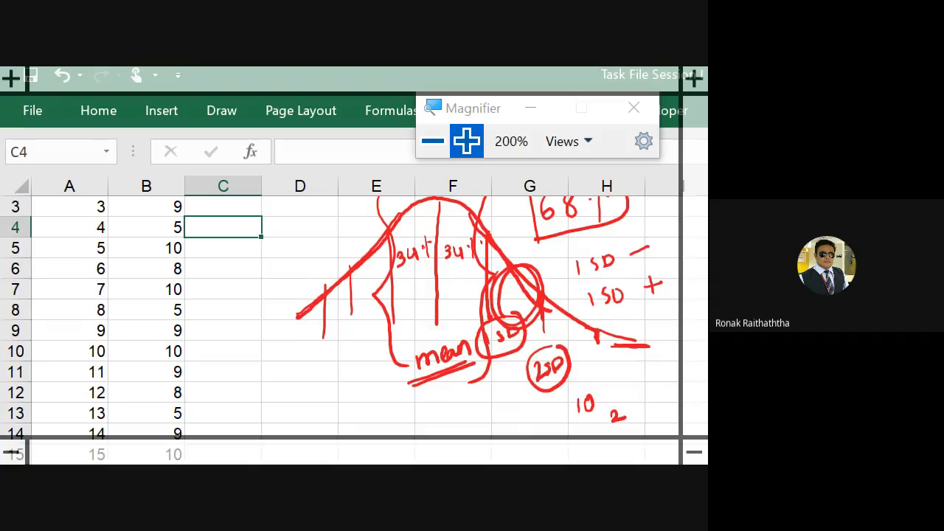
{"action": "scroll", "coordinate": [316, 362], "scroll_direction": "up", "scroll_amount": 1}
{"action": "scroll", "coordinate": [316, 362], "scroll_direction": "down", "scroll_amount": 1}
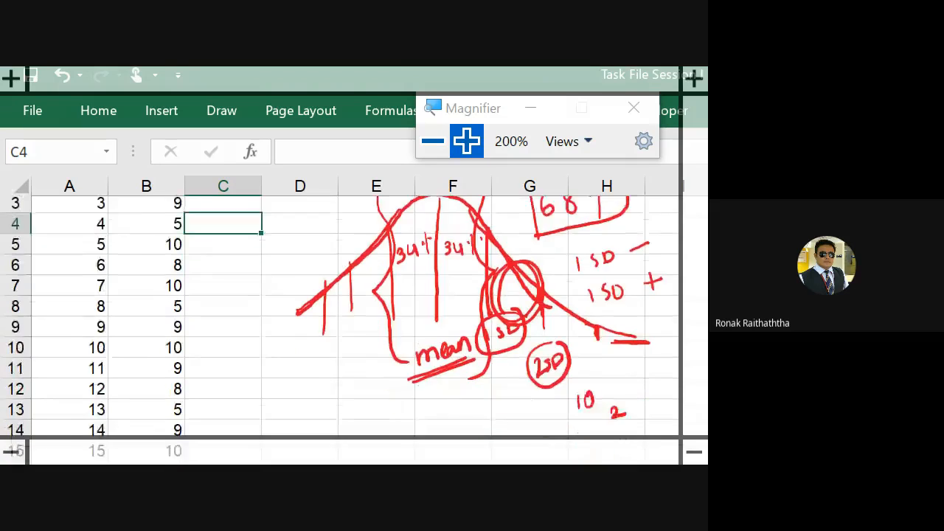
{"action": "scroll", "coordinate": [316, 363], "scroll_direction": "down", "scroll_amount": 2}
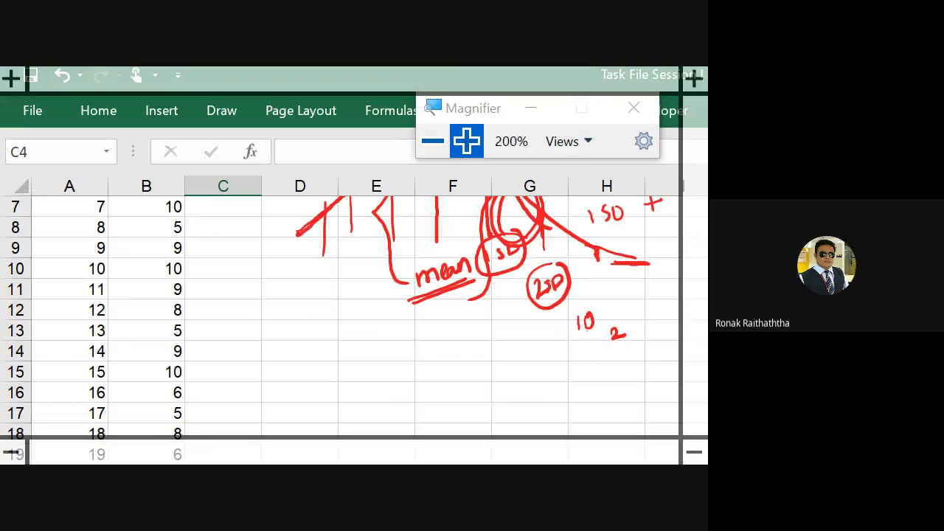
{"action": "left_click_drag", "start_coordinate": [586, 332], "coordinate": [553, 352]}
{"action": "left_click_drag", "start_coordinate": [555, 341], "coordinate": [556, 349]}
{"action": "left_click_drag", "start_coordinate": [537, 391], "coordinate": [535, 391]}
{"action": "mouse_move", "coordinate": [623, 320]}
{"action": "left_mouse_down"}
{"action": "mouse_move", "coordinate": [612, 303]}
{"action": "mouse_move", "coordinate": [600, 314]}
{"action": "left_mouse_up"}
{"action": "left_click_drag", "start_coordinate": [599, 385], "coordinate": [601, 397]}
{"action": "mouse_move", "coordinate": [607, 381]}
{"action": "left_mouse_down"}
{"action": "mouse_move", "coordinate": [613, 394]}
{"action": "mouse_move", "coordinate": [628, 383]}
{"action": "left_mouse_up"}
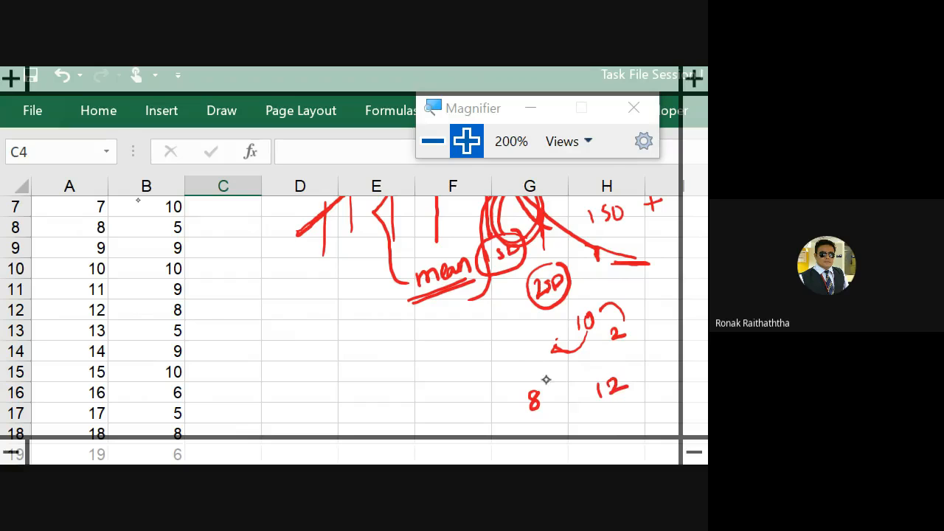
- Bracket the range limits 8 and 12 and circle the example values 10 and 2
{"action": "left_click_drag", "start_coordinate": [521, 380], "coordinate": [527, 429]}
{"action": "mouse_move", "coordinate": [627, 351]}
{"action": "left_mouse_down"}
{"action": "mouse_move", "coordinate": [644, 387]}
{"action": "mouse_move", "coordinate": [639, 411]}
{"action": "left_mouse_up"}
{"action": "mouse_move", "coordinate": [633, 295]}
{"action": "left_mouse_down"}
{"action": "mouse_move", "coordinate": [649, 325]}
{"action": "mouse_move", "coordinate": [555, 319]}
{"action": "left_mouse_up"}
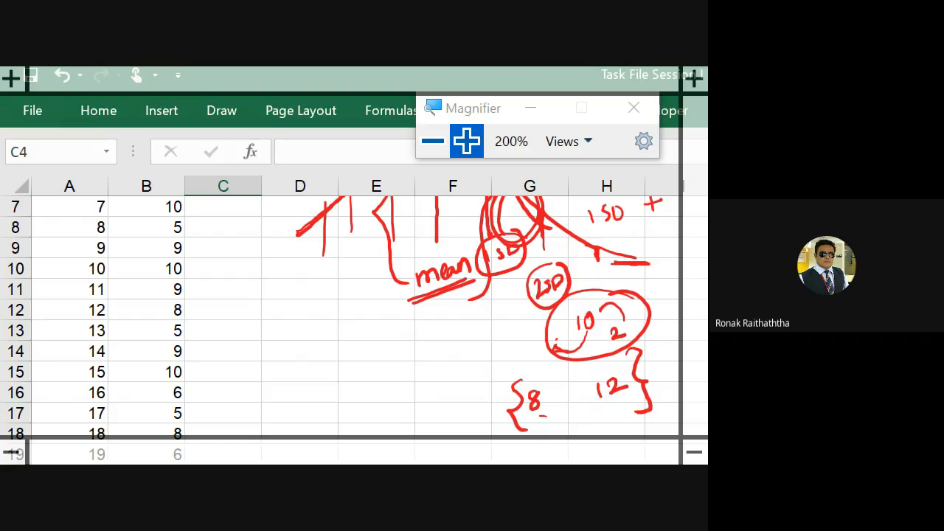
- Underline the range limits 8 and 12 and write 68% beneath them
{"action": "mouse_move", "coordinate": [538, 417]}
{"action": "left_mouse_down"}
{"action": "mouse_move", "coordinate": [619, 403]}
{"action": "mouse_move", "coordinate": [566, 410]}
{"action": "mouse_move", "coordinate": [594, 411]}
{"action": "mouse_move", "coordinate": [590, 397]}
{"action": "left_mouse_up"}
{"action": "scroll", "coordinate": [453, 317], "scroll_direction": "down", "scroll_amount": 1}
{"action": "left_click_drag", "start_coordinate": [611, 381], "coordinate": [613, 424]}
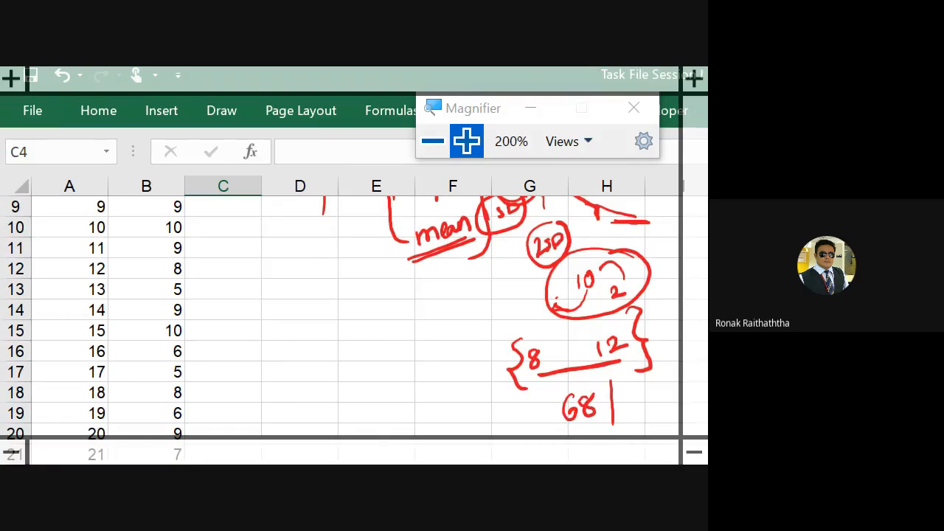
{"action": "left_click", "coordinate": [605, 400]}
{"action": "left_click", "coordinate": [619, 395]}
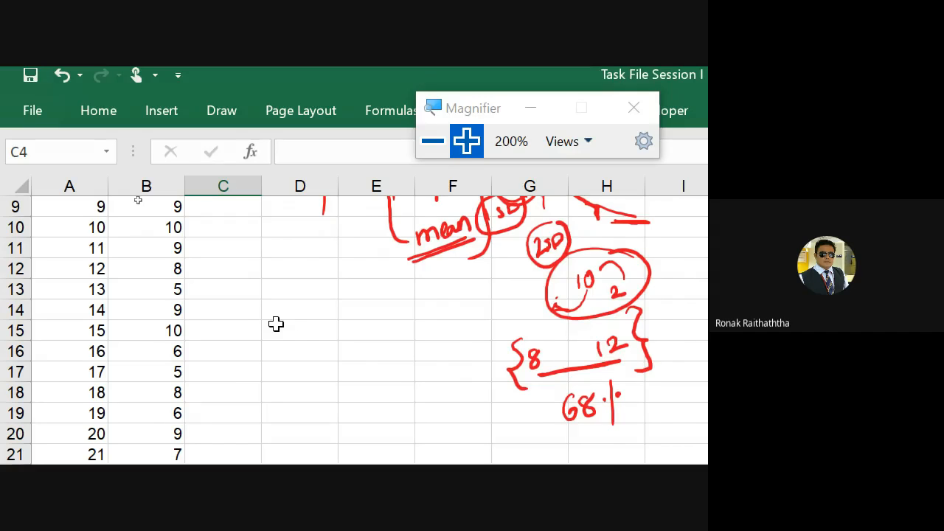
- Write 13% in each of the two sections just outside the central 34% sections of the curve
{"action": "scroll", "coordinate": [276, 324], "scroll_direction": "up", "scroll_amount": 3}
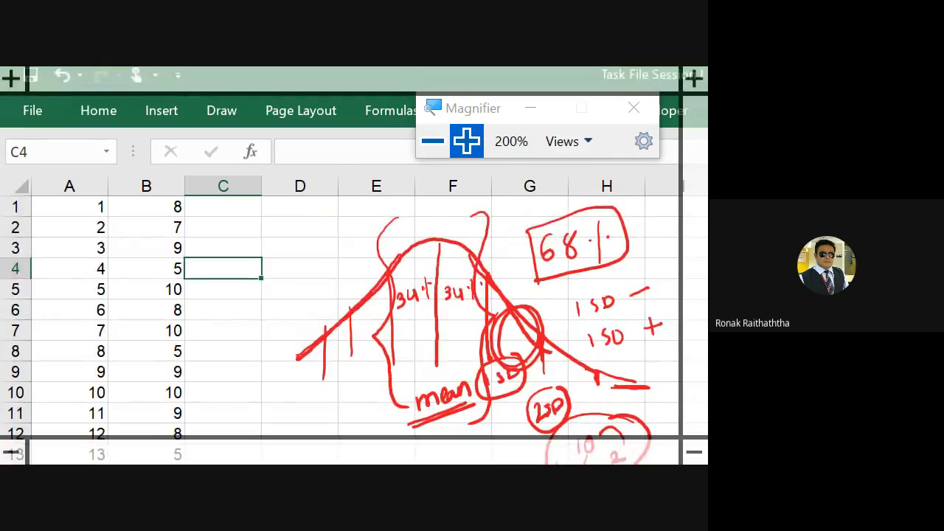
{"action": "mouse_move", "coordinate": [360, 308]}
{"action": "left_mouse_down"}
{"action": "mouse_move", "coordinate": [361, 329]}
{"action": "mouse_move", "coordinate": [381, 319]}
{"action": "left_mouse_up"}
{"action": "left_click_drag", "start_coordinate": [511, 341], "coordinate": [520, 353]}
{"action": "left_click_drag", "start_coordinate": [533, 332], "coordinate": [532, 345]}
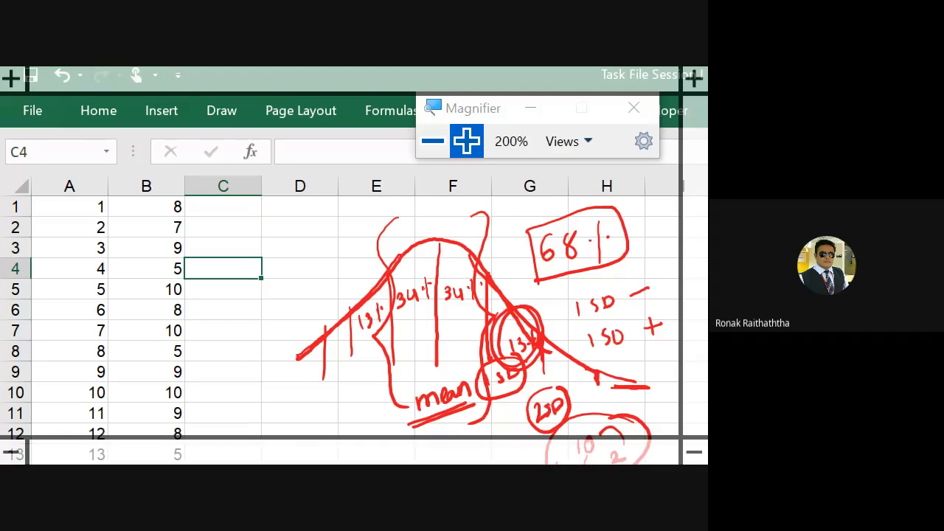
- Write "+ 26 = 94" beside the boxed 68% and draw a box around the 94
{"action": "scroll", "coordinate": [428, 317], "scroll_direction": "right", "scroll_amount": 1}
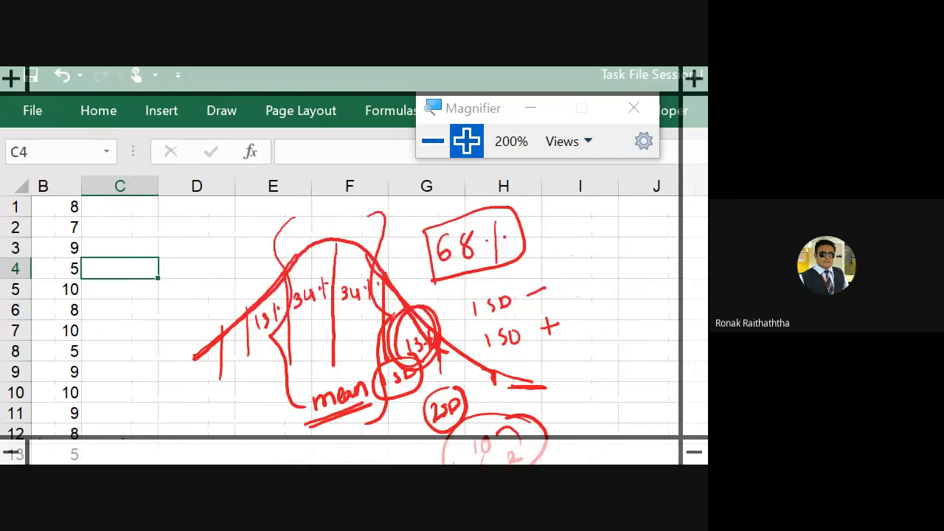
{"action": "left_click_drag", "start_coordinate": [573, 224], "coordinate": [571, 238]}
{"action": "left_click_drag", "start_coordinate": [567, 234], "coordinate": [621, 227]}
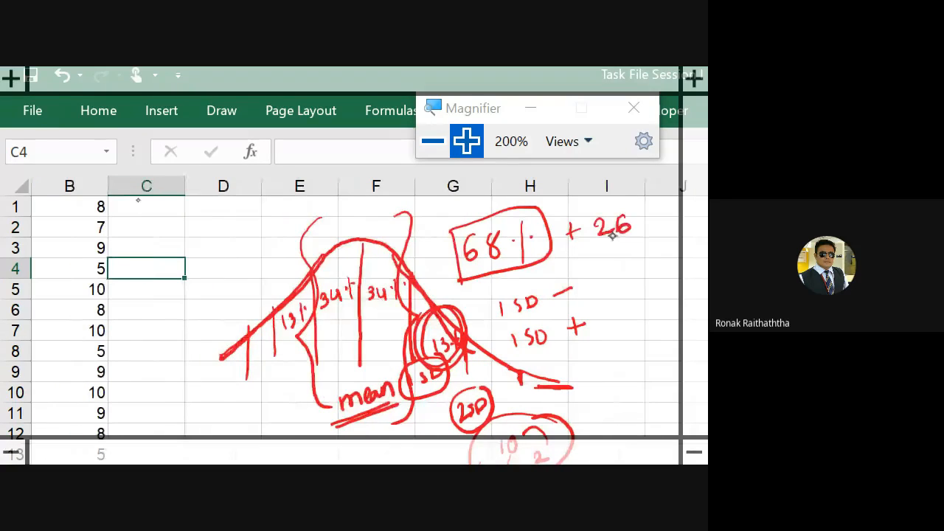
{"action": "left_click_drag", "start_coordinate": [599, 265], "coordinate": [612, 267]}
{"action": "mouse_move", "coordinate": [633, 255]}
{"action": "left_mouse_down"}
{"action": "mouse_move", "coordinate": [633, 269]}
{"action": "mouse_move", "coordinate": [647, 267]}
{"action": "mouse_move", "coordinate": [614, 285]}
{"action": "left_mouse_up"}
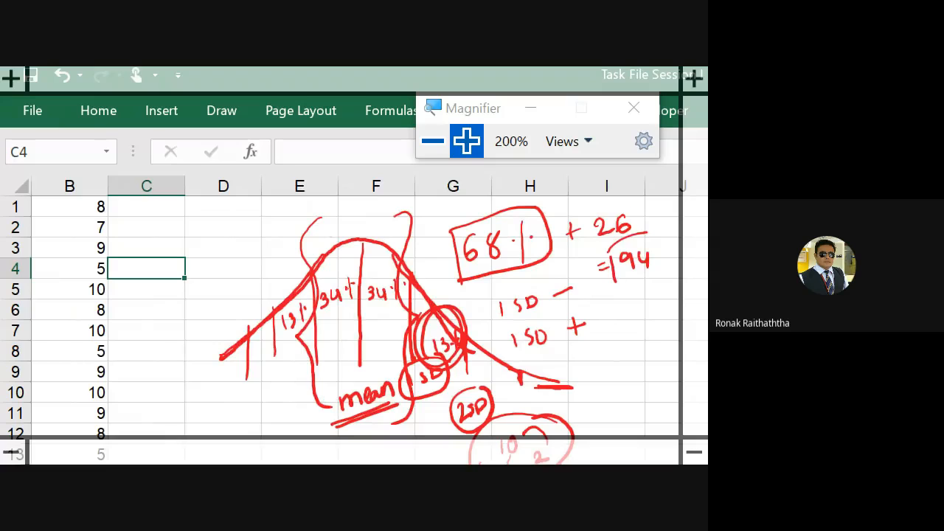
{"action": "left_click_drag", "start_coordinate": [648, 233], "coordinate": [632, 280]}
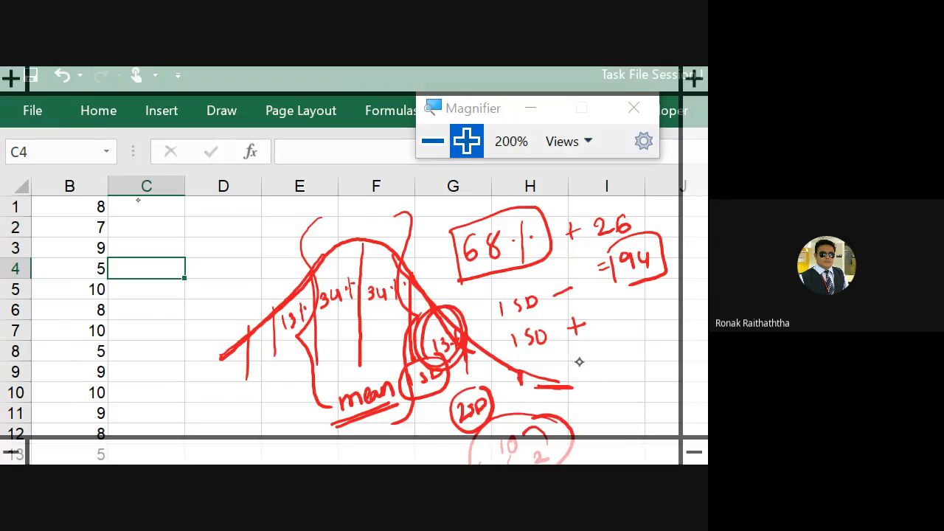
- Circle both outer tails of the bell curve with repeated strokes
{"action": "mouse_move", "coordinate": [599, 362]}
{"action": "left_mouse_down"}
{"action": "mouse_move", "coordinate": [531, 402]}
{"action": "mouse_move", "coordinate": [557, 350]}
{"action": "left_mouse_up"}
{"action": "mouse_move", "coordinate": [234, 325]}
{"action": "left_mouse_down"}
{"action": "mouse_move", "coordinate": [258, 373]}
{"action": "mouse_move", "coordinate": [225, 318]}
{"action": "mouse_move", "coordinate": [164, 407]}
{"action": "left_mouse_up"}
{"action": "mouse_move", "coordinate": [530, 363]}
{"action": "left_mouse_down"}
{"action": "mouse_move", "coordinate": [526, 395]}
{"action": "mouse_move", "coordinate": [590, 406]}
{"action": "left_mouse_up"}
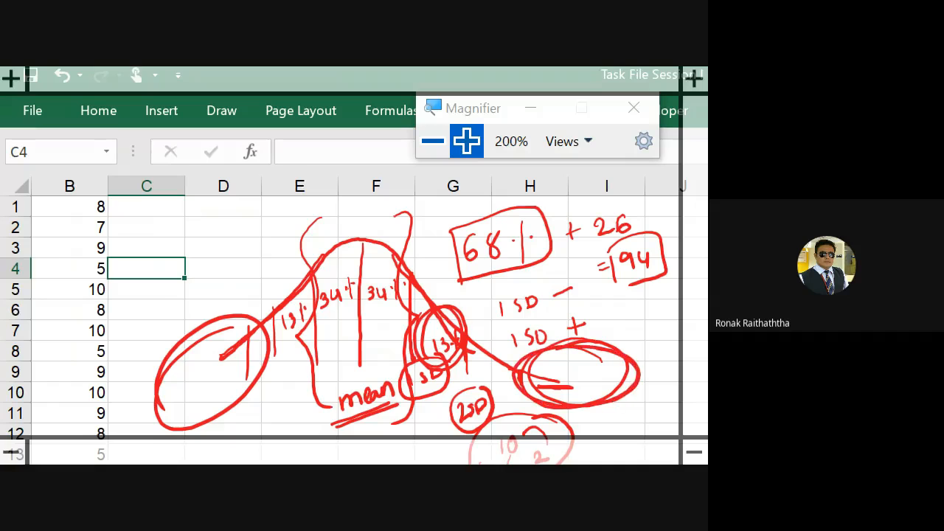
{"action": "left_click_drag", "start_coordinate": [223, 320], "coordinate": [161, 409]}
{"action": "left_click_drag", "start_coordinate": [191, 325], "coordinate": [214, 410]}
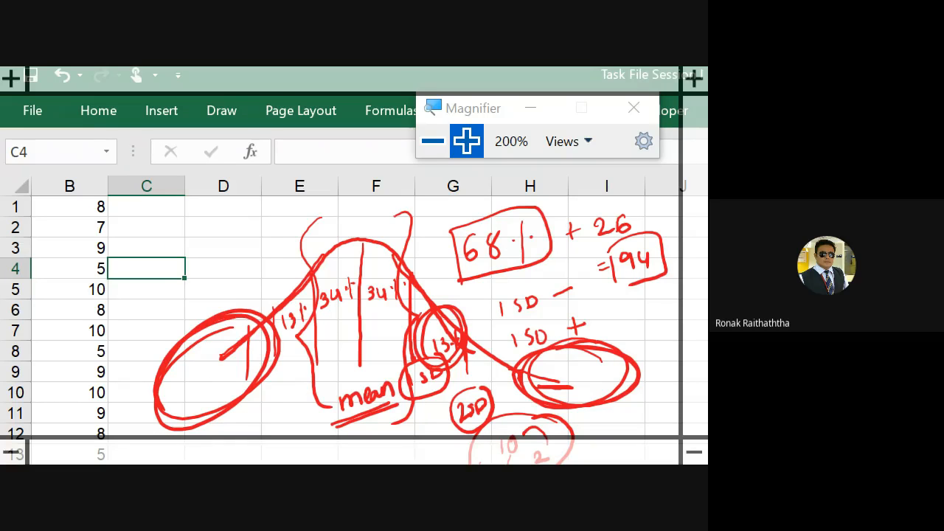
- Start an AVERAGE formula in D51, just below the random number list, with its first reference at the list's last value in B50
{"action": "key", "text": "Up"}
{"action": "key", "text": "Up"}
{"action": "key", "text": "Up"}
{"action": "key", "text": "Left"}
{"action": "key", "text": "ctrl+Down"}
{"action": "key", "text": "Down"}
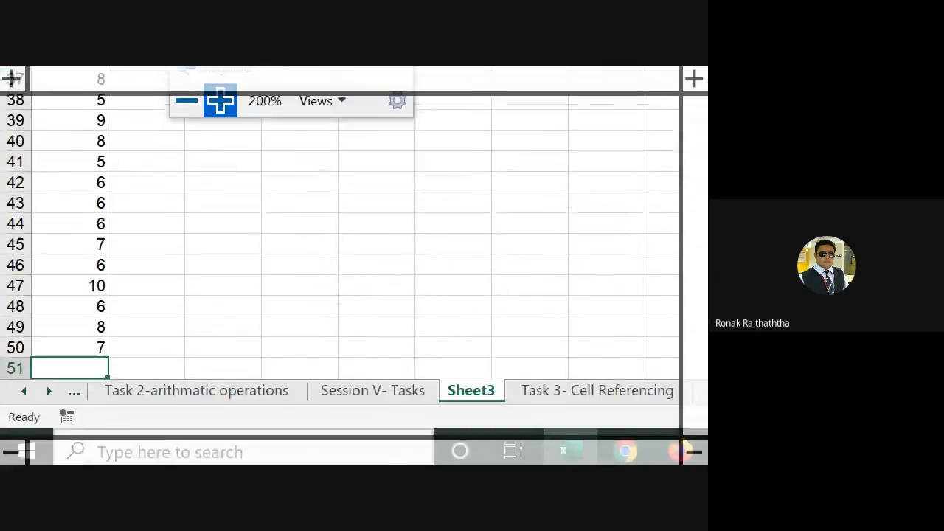
{"action": "key", "text": "Down"}
{"action": "key", "text": "Up"}
{"action": "key", "text": "Right"}
{"action": "key", "text": "Right"}
{"action": "type", "text": "="}
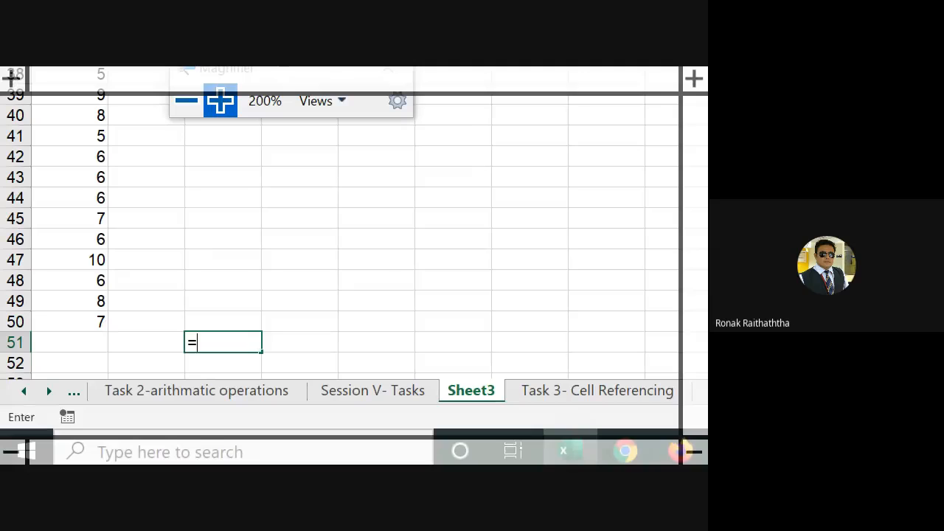
{"action": "type", "text": "average"}
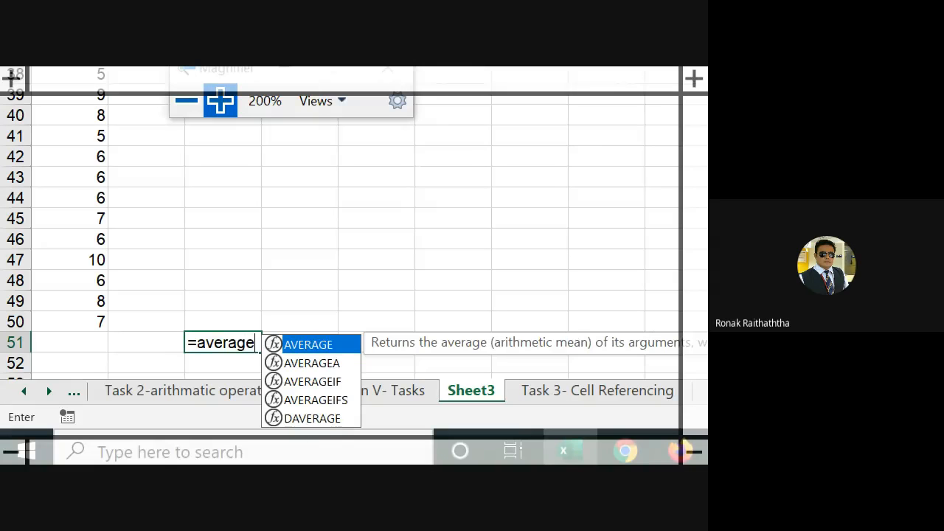
{"action": "key", "text": "Tab"}
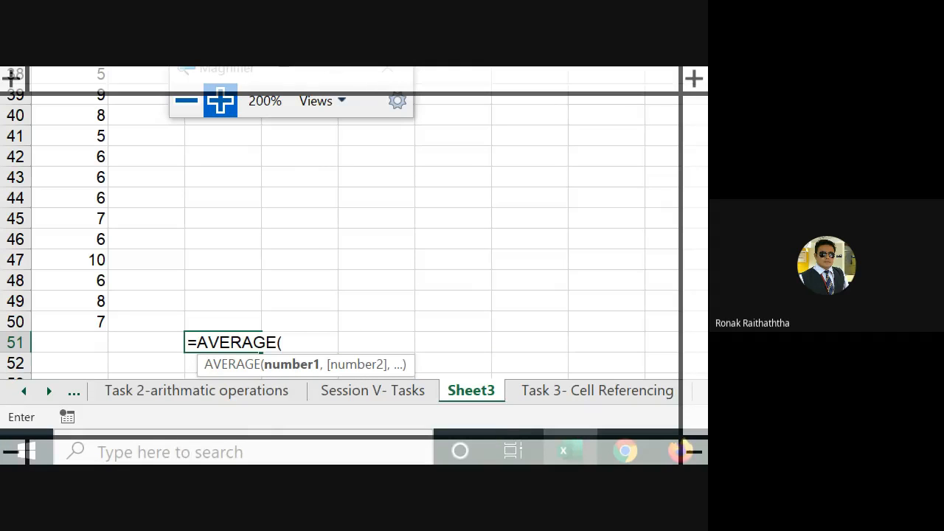
{"action": "key", "text": "Up"}
{"action": "key", "text": "Up"}
{"action": "key", "text": "Left"}
{"action": "key", "text": "Left"}
{"action": "key", "text": "Down"}
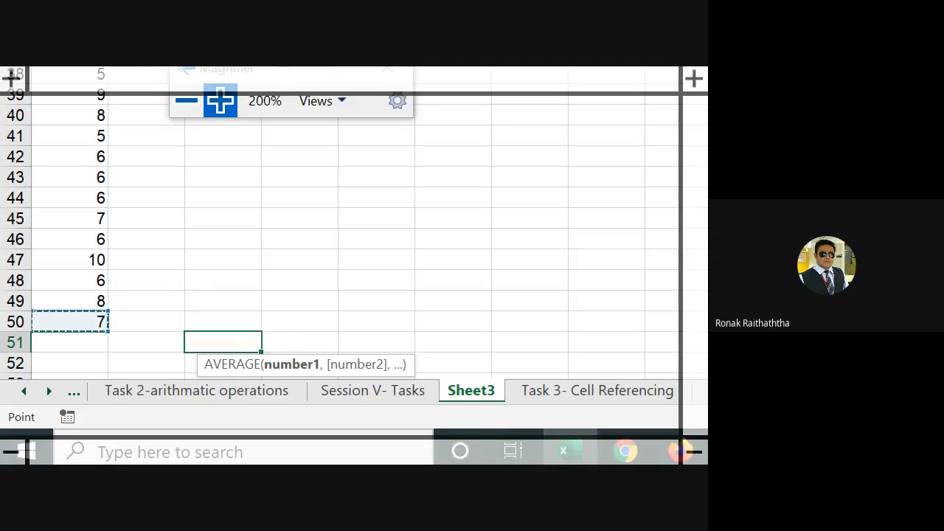
- Complete the AVERAGE formula in D51 over the values in B1:B50
{"action": "key", "text": "ctrl+shift+Up"}
{"action": "type", "text": ")"}
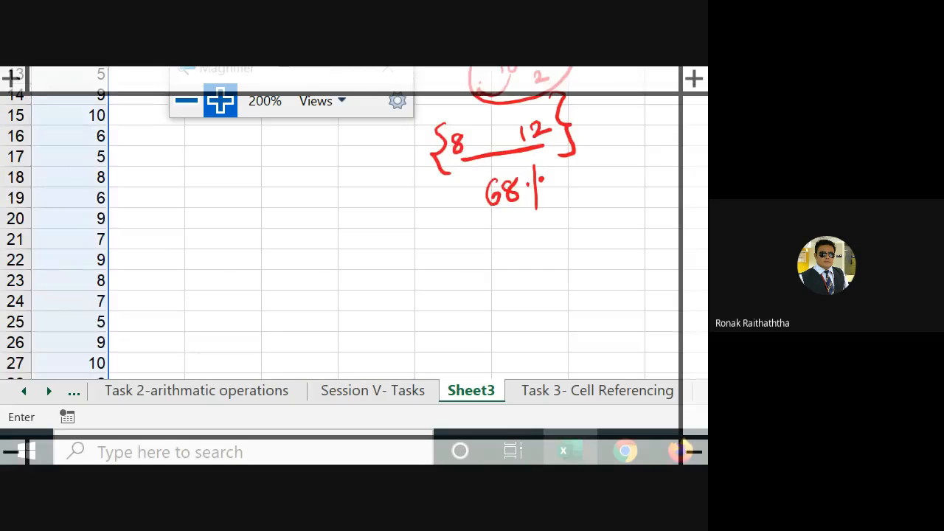
{"action": "key", "text": "ctrl+Return"}
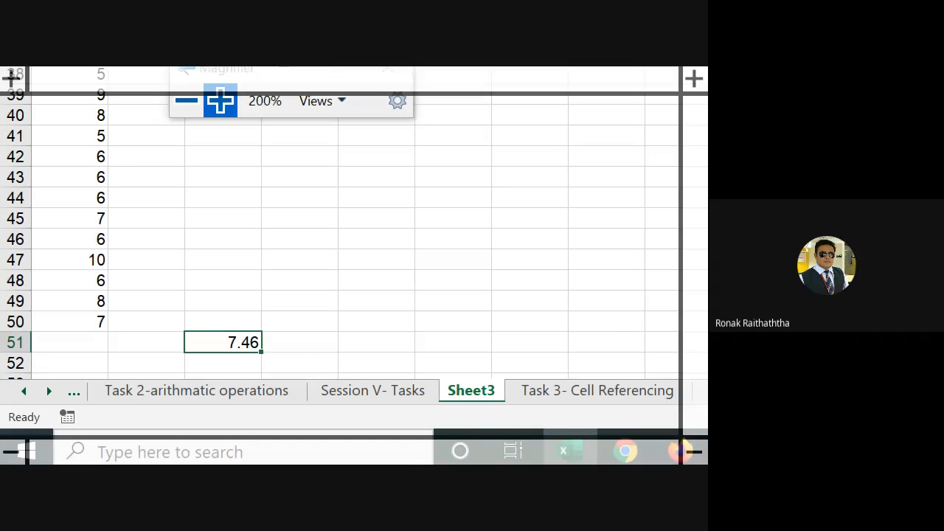
- Label C51 as "Avg" and C52 as "Sd"
{"action": "key", "text": "Left"}
{"action": "type", "text": "Avg"}
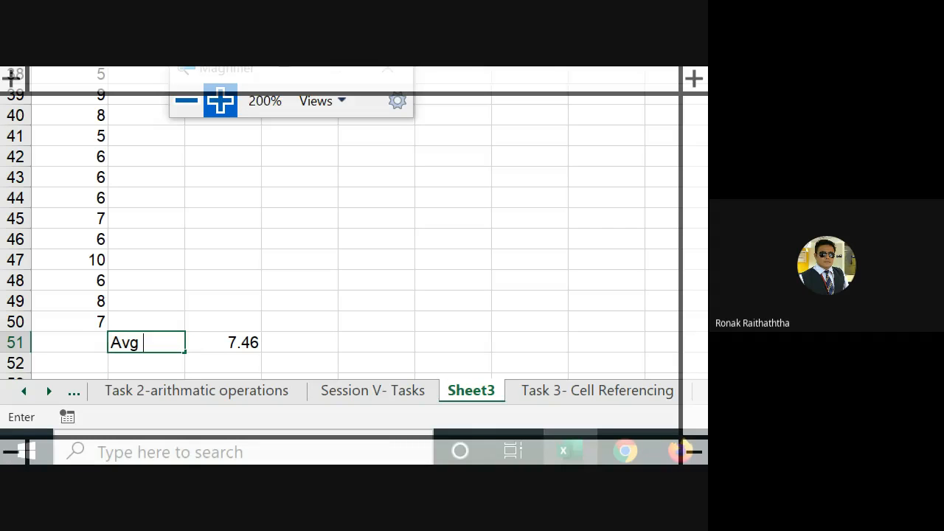
{"action": "key", "text": "Return"}
{"action": "key", "text": "Right"}
{"action": "key", "text": "Left"}
{"action": "key", "text": "Down"}
{"action": "key", "text": "Down"}
{"action": "key", "text": "Up"}
{"action": "key", "text": "Up"}
{"action": "key", "text": "Up"}
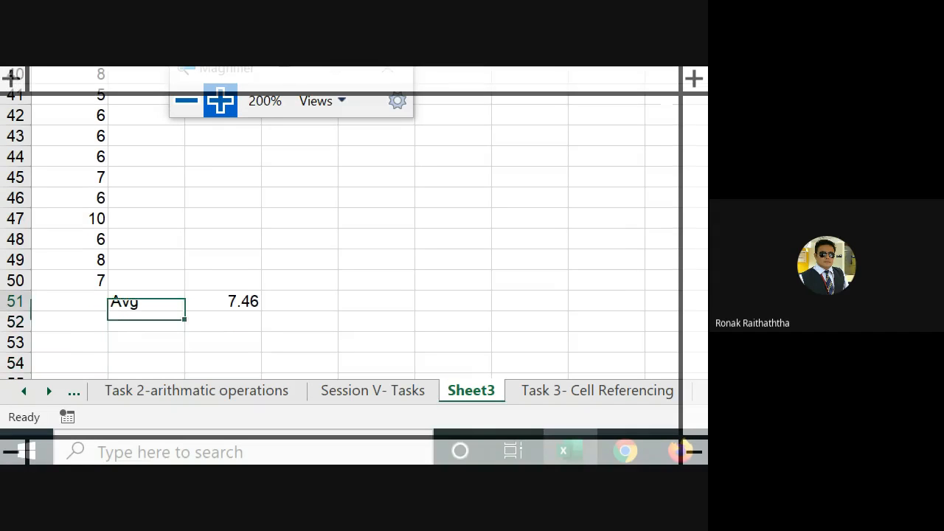
{"action": "key", "text": "Down"}
{"action": "type", "text": "Sd"}
{"action": "key", "text": "Right"}
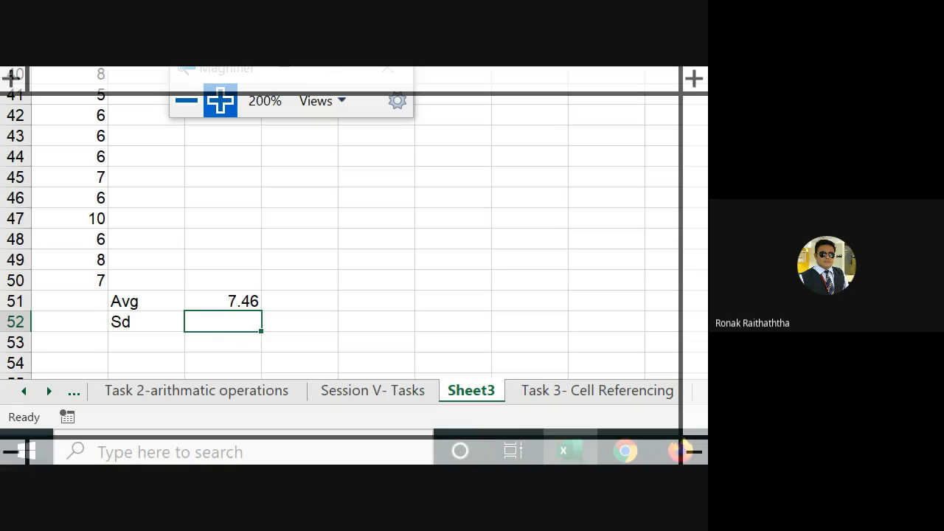
- Draw a red freehand zigzag line across columns G to I, around rows 44 to 48
{"action": "left_click_drag", "start_coordinate": [442, 208], "coordinate": [595, 184]}
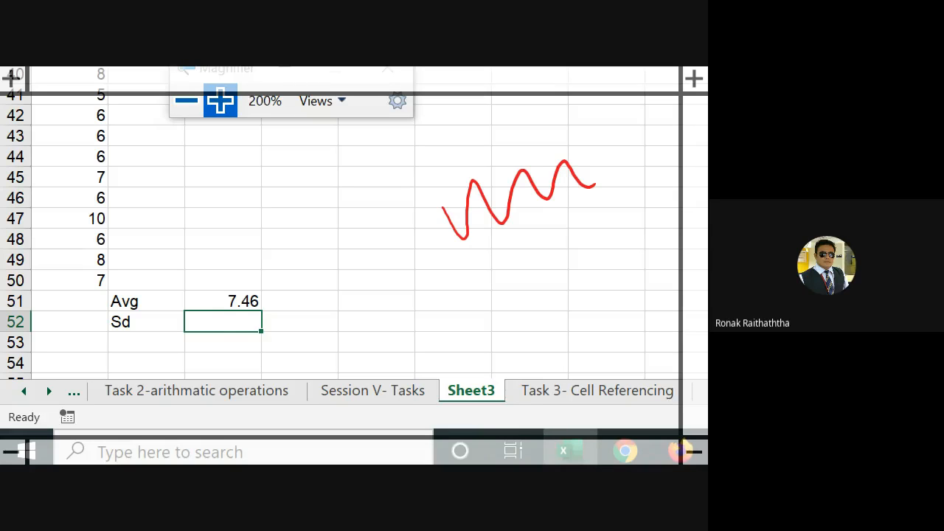
- Calculate the population standard deviation of B1:B50 in D52 with the STDEV.P function
{"action": "type", "text": "="}
{"action": "type", "text": "at"}
{"action": "key", "text": "BackSpace"}
{"action": "key", "text": "BackSpace"}
{"action": "type", "text": "std"}
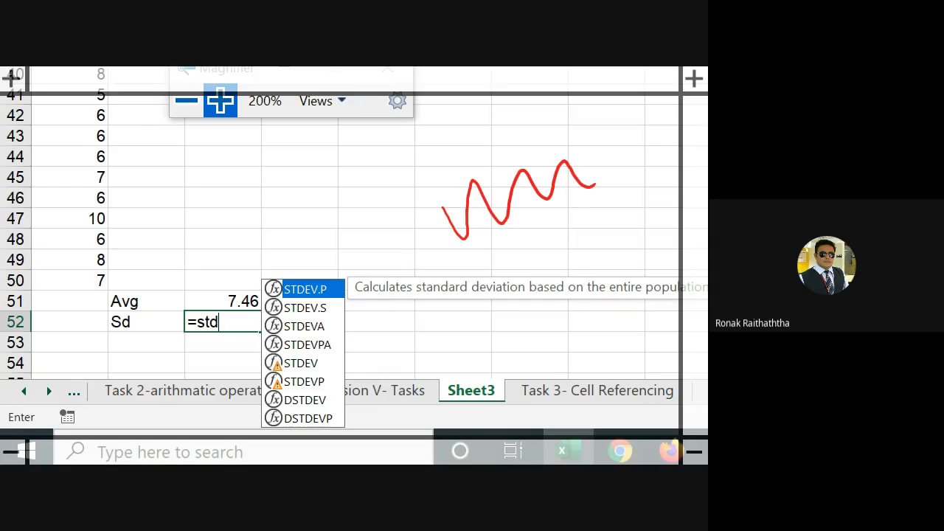
{"action": "key", "text": "Down"}
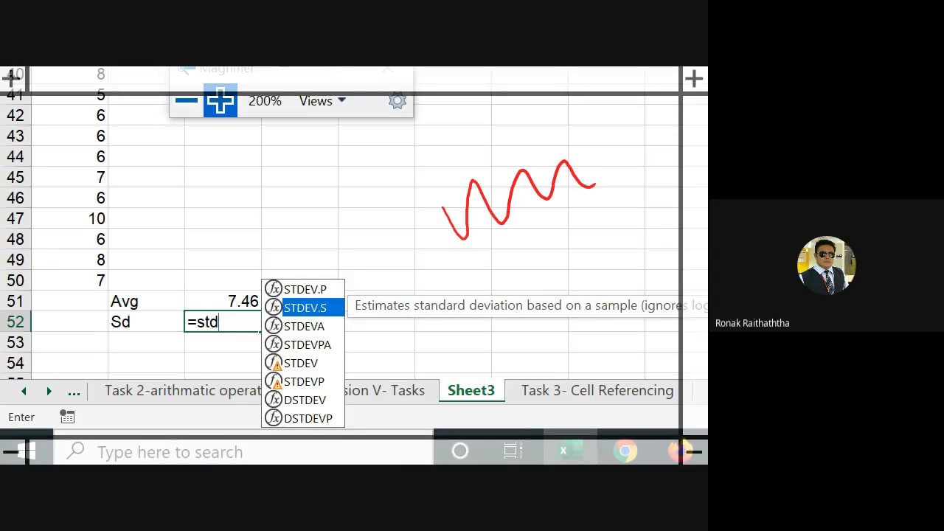
{"action": "key", "text": "Up"}
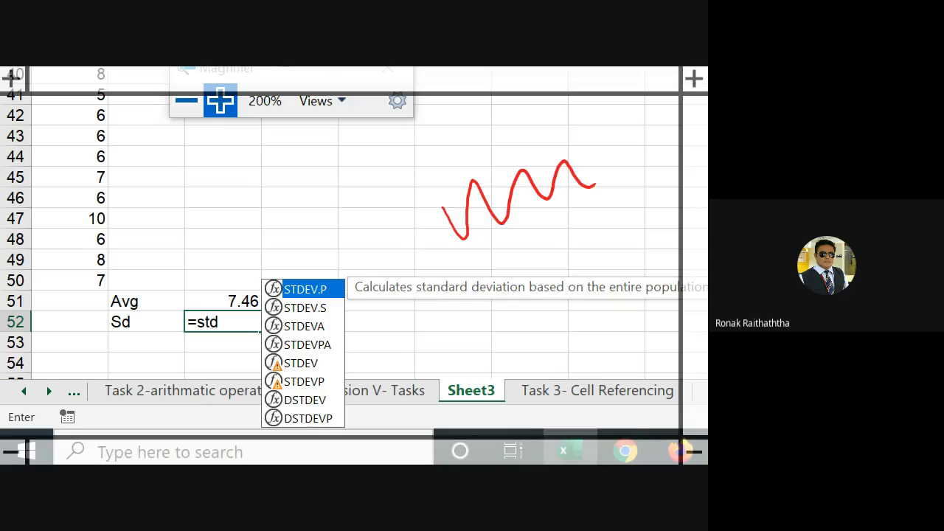
{"action": "key", "text": "Tab"}
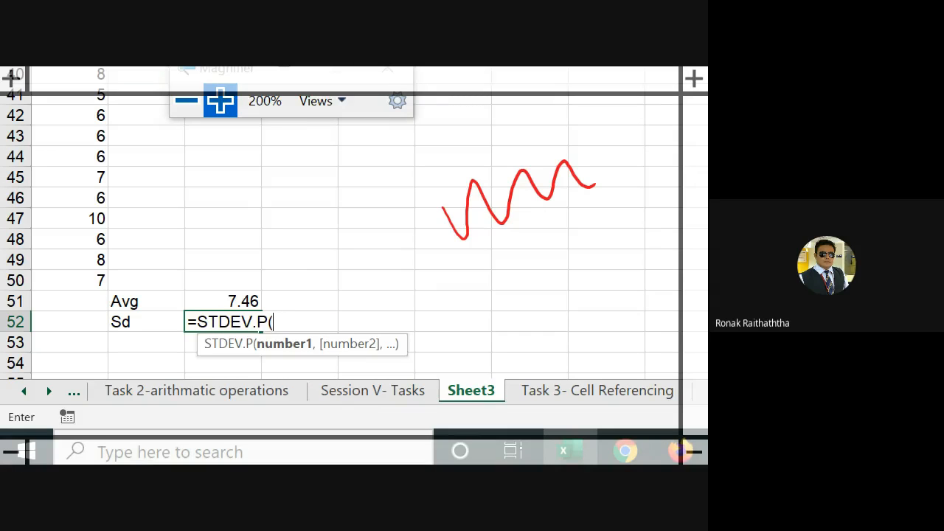
{"action": "key", "text": "Up"}
{"action": "key", "text": "Up"}
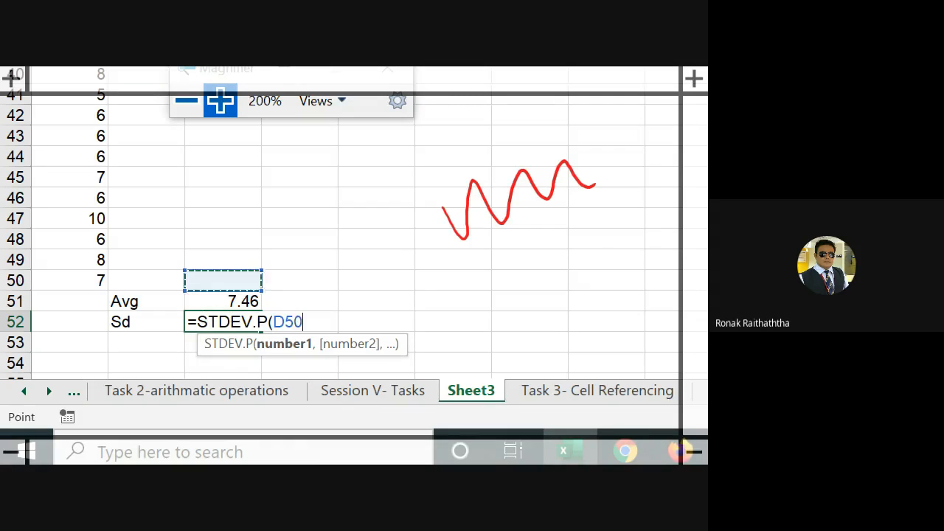
{"action": "key", "text": "Up"}
{"action": "key", "text": "Left"}
{"action": "key", "text": "Down"}
{"action": "key", "text": "Left"}
{"action": "key", "text": "ctrl+shift+Up"}
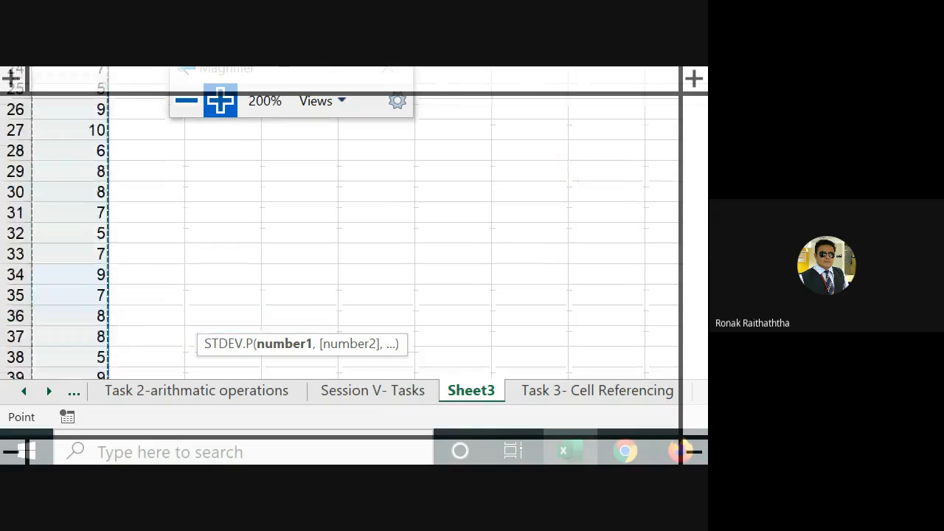
{"action": "type", "text": ")"}
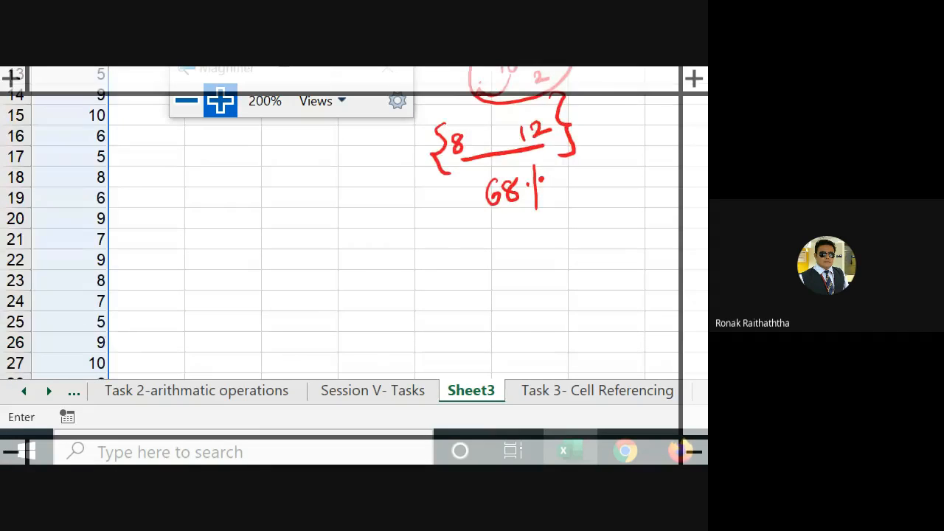
{"action": "key", "text": "Return"}
{"action": "key", "text": "Up"}
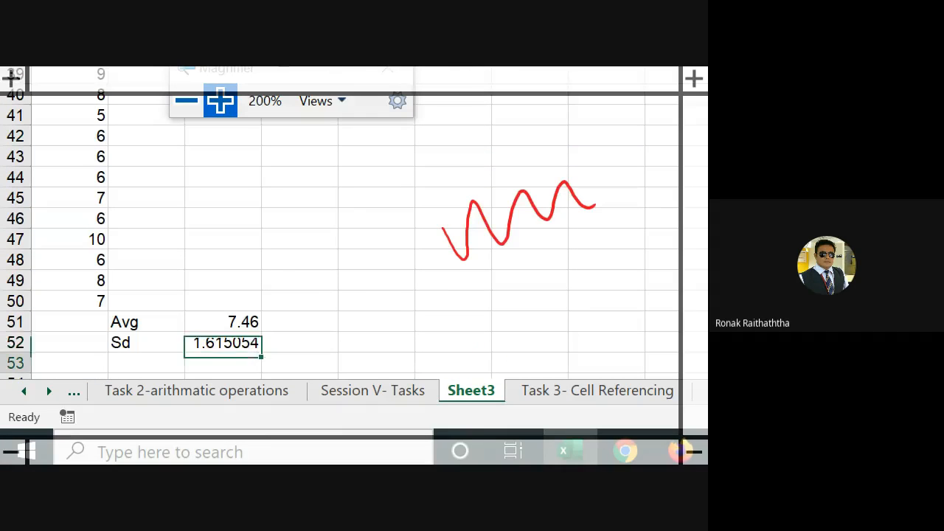
- Enter the formula =D51+2*D52 in F52 to add two standard deviations to the average
{"action": "key", "text": "Right"}
{"action": "key", "text": "Right"}
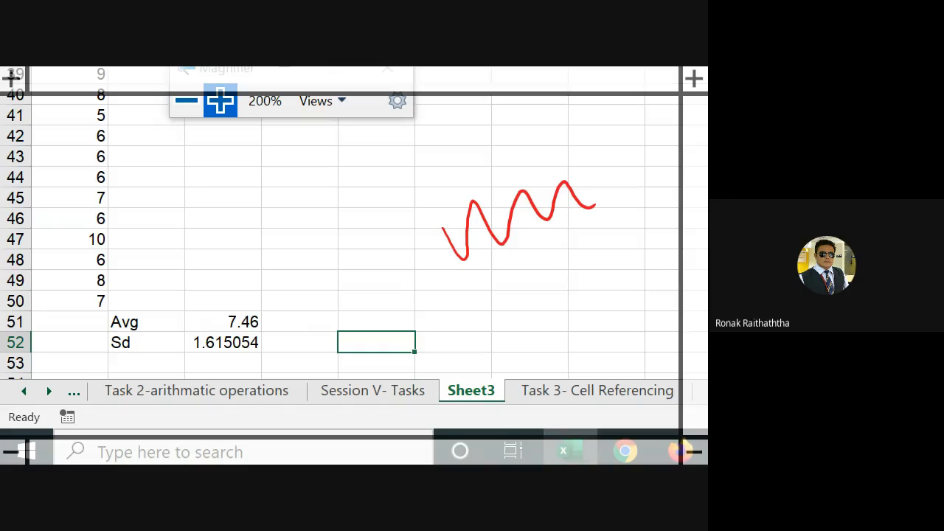
{"action": "type", "text": "="}
{"action": "key", "text": "Up"}
{"action": "key", "text": "Left"}
{"action": "key", "text": "Left"}
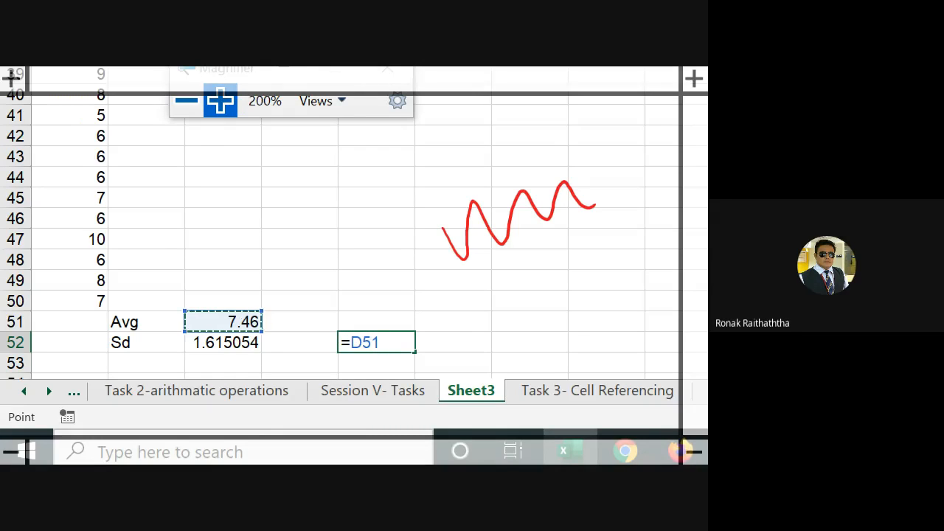
{"action": "type", "text": "+2"}
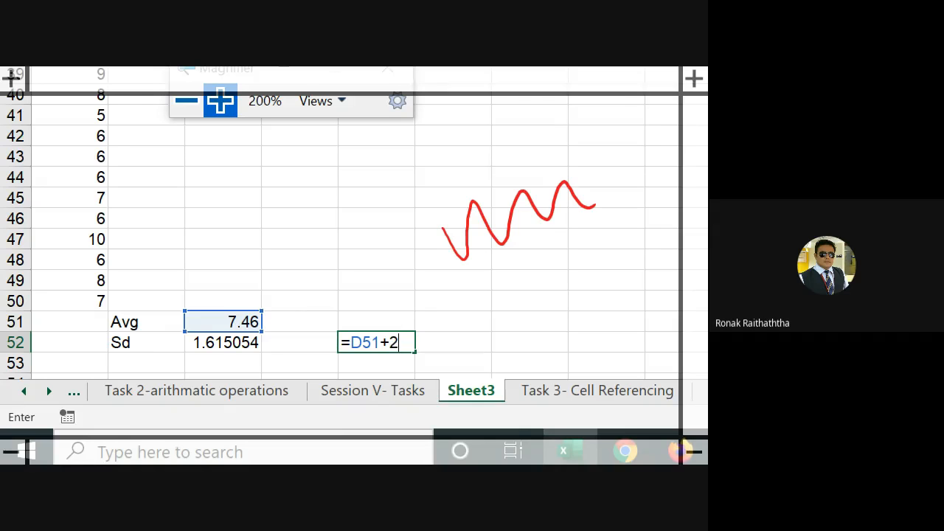
{"action": "type", "text": "*"}
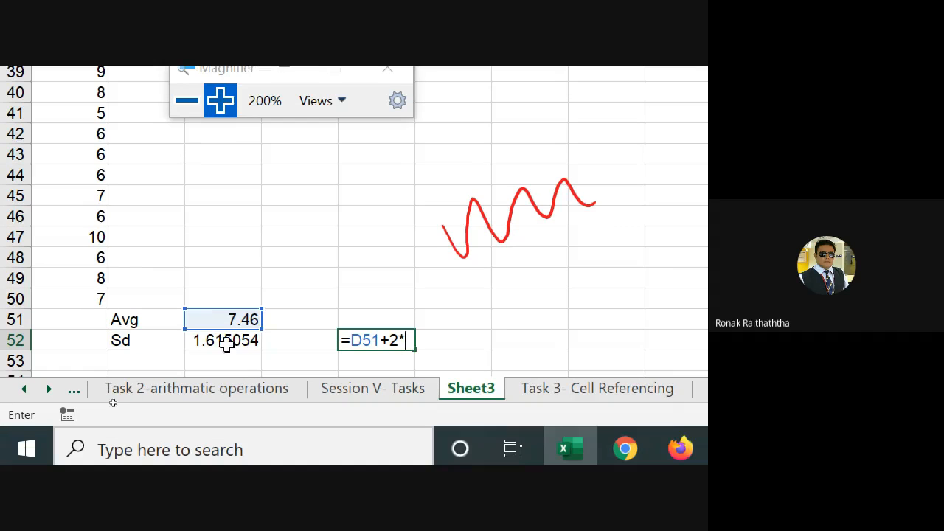
{"action": "left_click", "coordinate": [224, 341]}
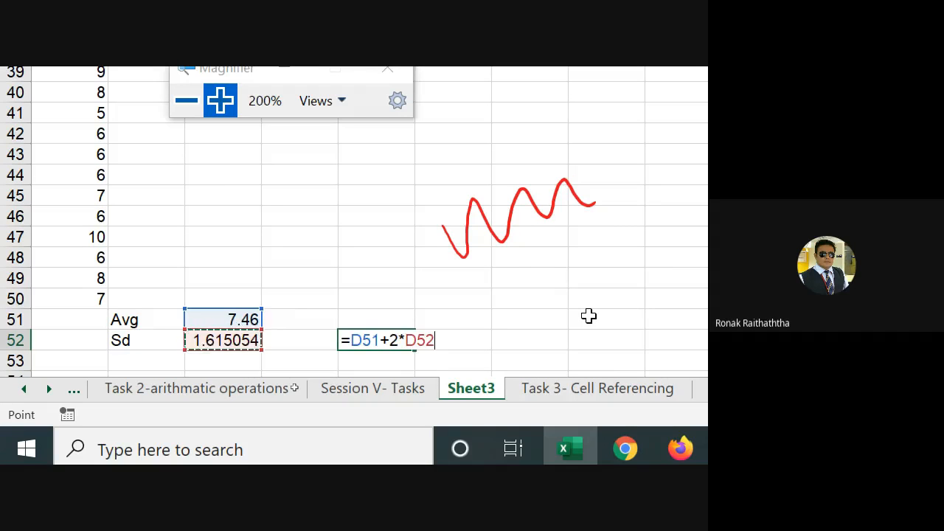
{"action": "key", "text": "Return"}
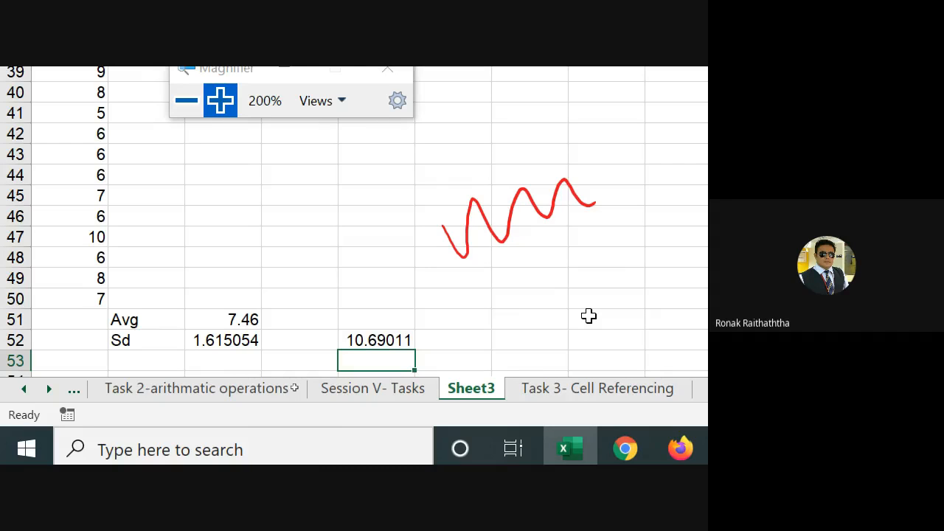
- Edit the formula in F52 to =D51+D52 so it adds one standard deviation to the average
{"action": "key", "text": "Up"}
{"action": "key", "text": "F2"}
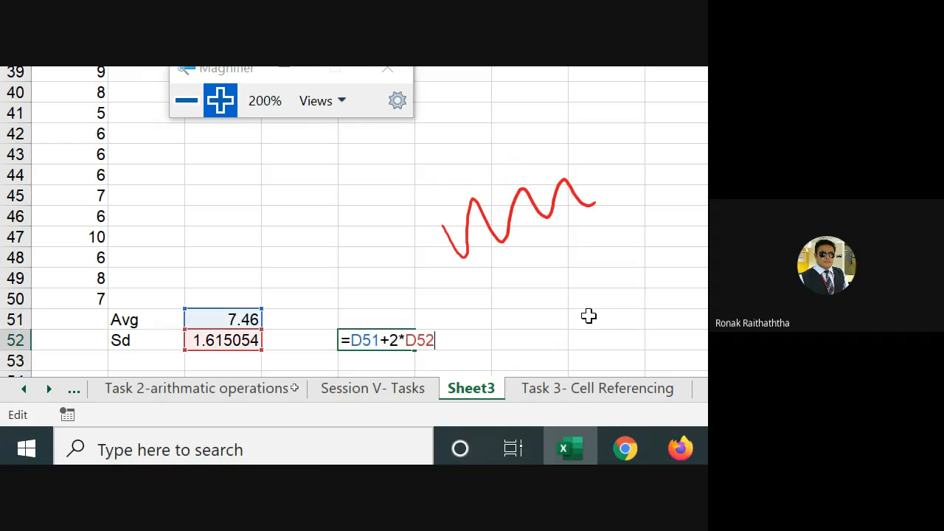
{"action": "key", "text": "Left"}
{"action": "key", "text": "Left"}
{"action": "key", "text": "Left"}
{"action": "key", "text": "Left"}
{"action": "key", "text": "Left"}
{"action": "key", "text": "Right"}
{"action": "key", "text": "BackSpace"}
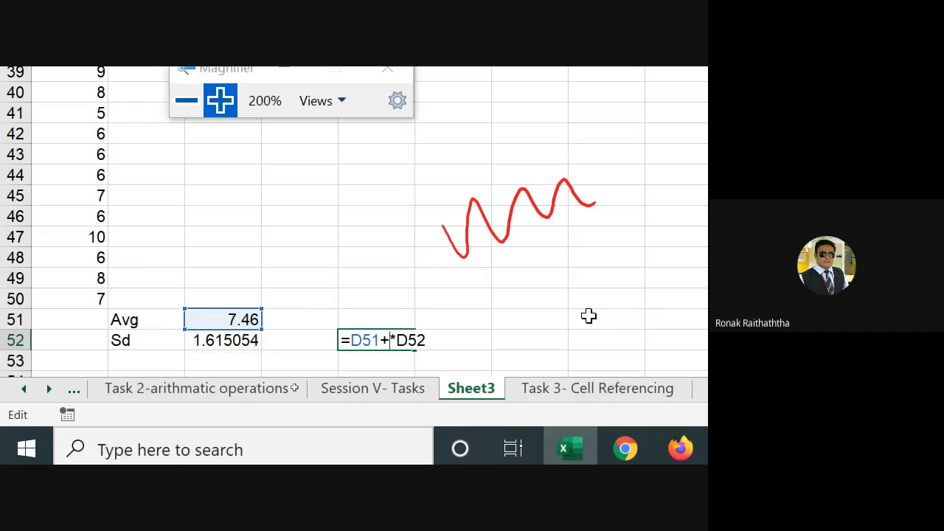
{"action": "key", "text": "Delete"}
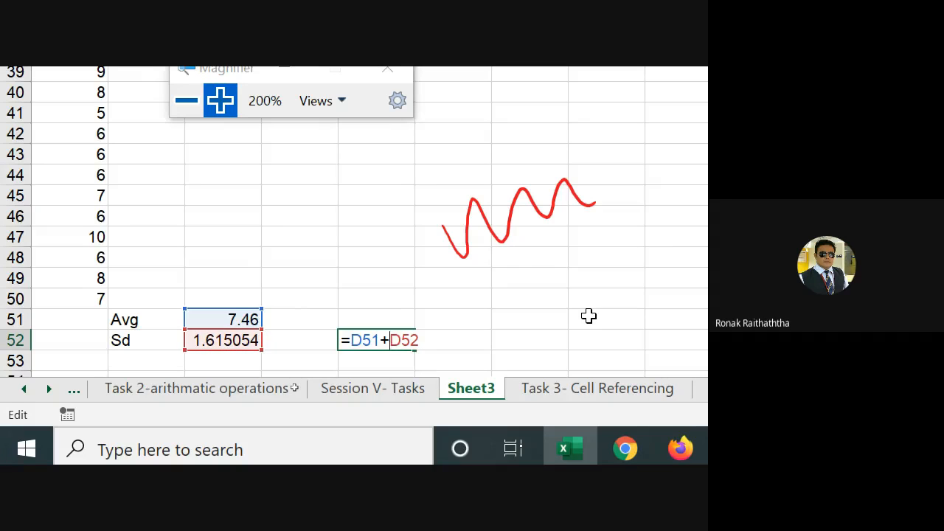
{"action": "key", "text": "Return"}
{"action": "key", "text": "Up"}
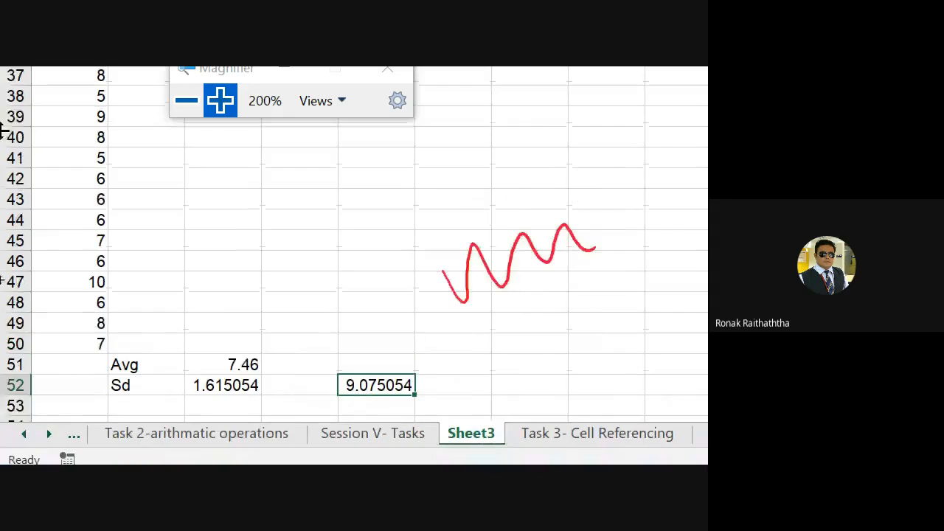
- Start a new conditional formatting rule on B1:B50 that formats only values above or below average
{"action": "scroll", "coordinate": [98, 125], "scroll_direction": "up", "scroll_amount": 9}
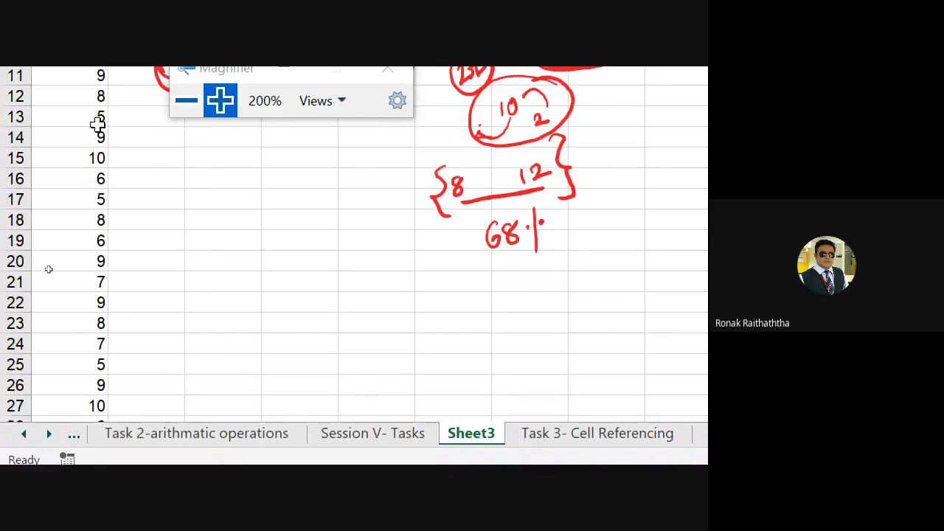
{"action": "left_click", "coordinate": [91, 93]}
{"action": "key", "text": "ctrl+Up"}
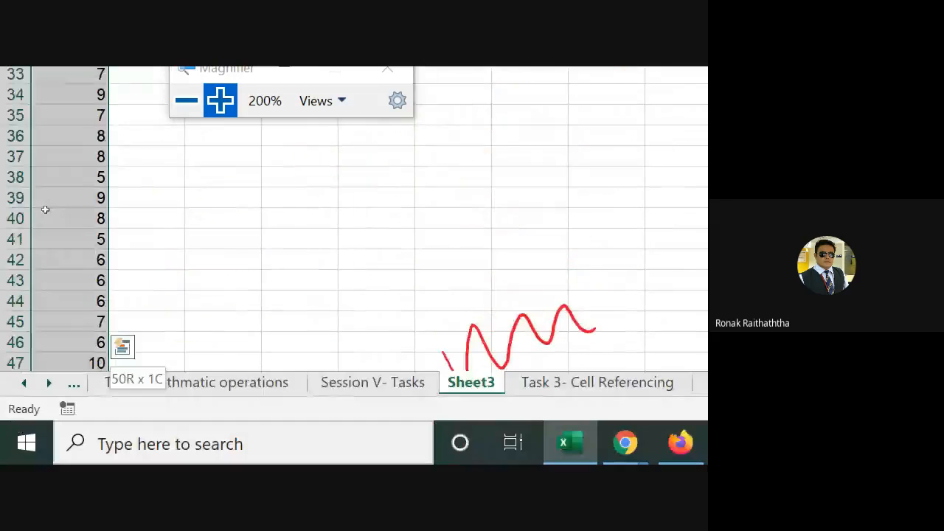
{"action": "scroll", "coordinate": [553, 298], "scroll_direction": "down", "scroll_amount": 1}
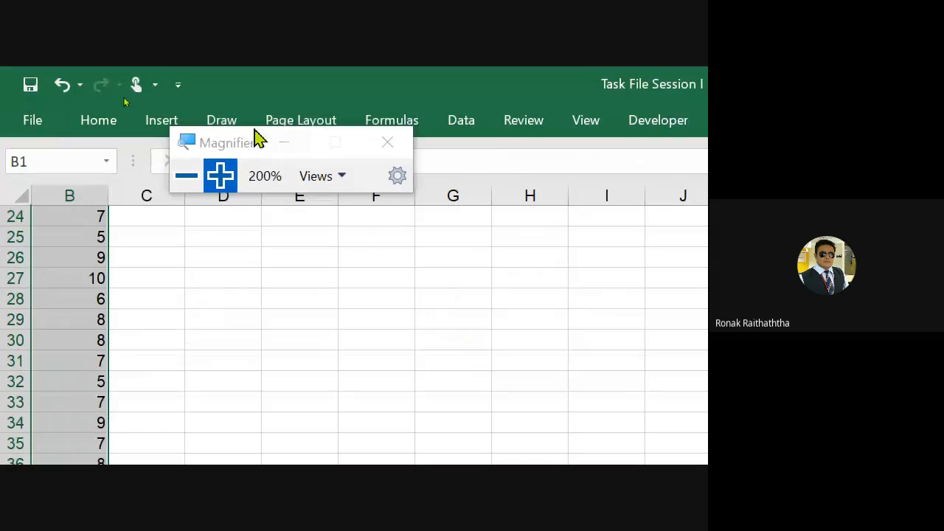
{"action": "left_click", "coordinate": [84, 126]}
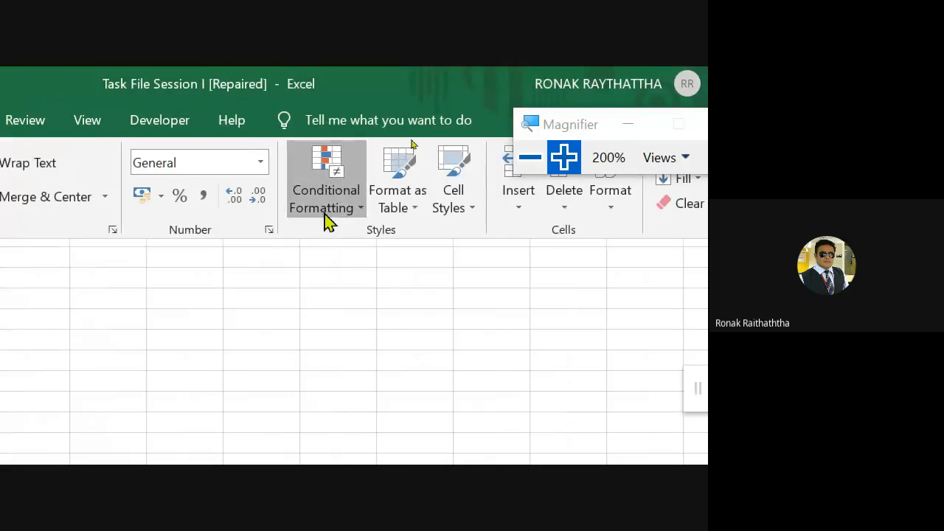
{"action": "left_click", "coordinate": [327, 219]}
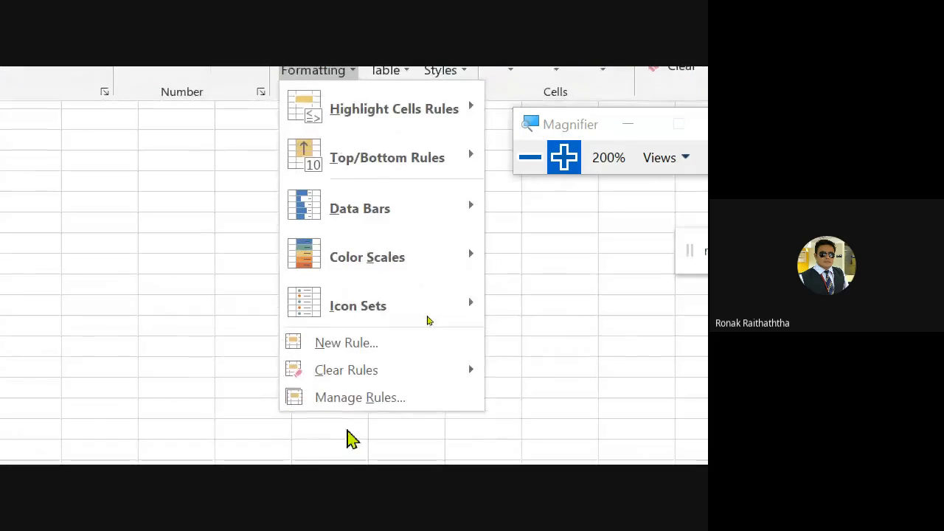
{"action": "mouse_move", "coordinate": [353, 375]}
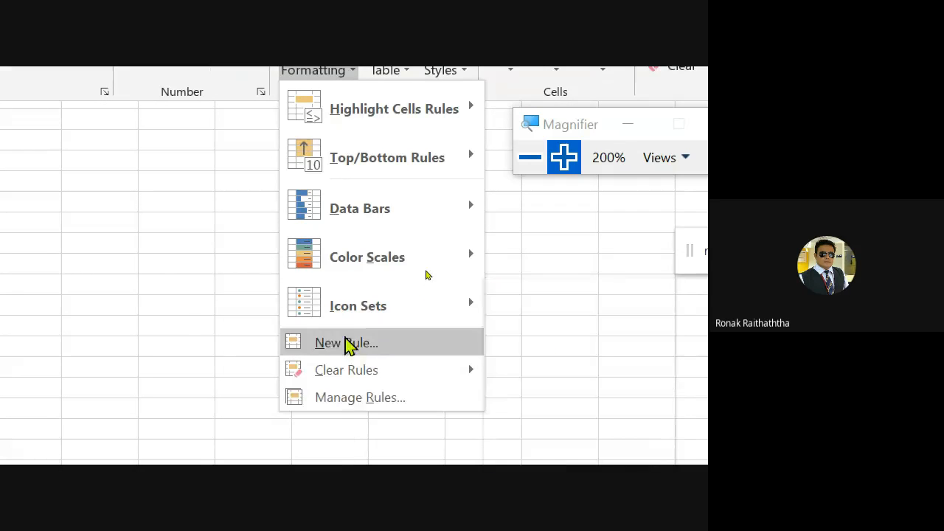
{"action": "left_click", "coordinate": [348, 343]}
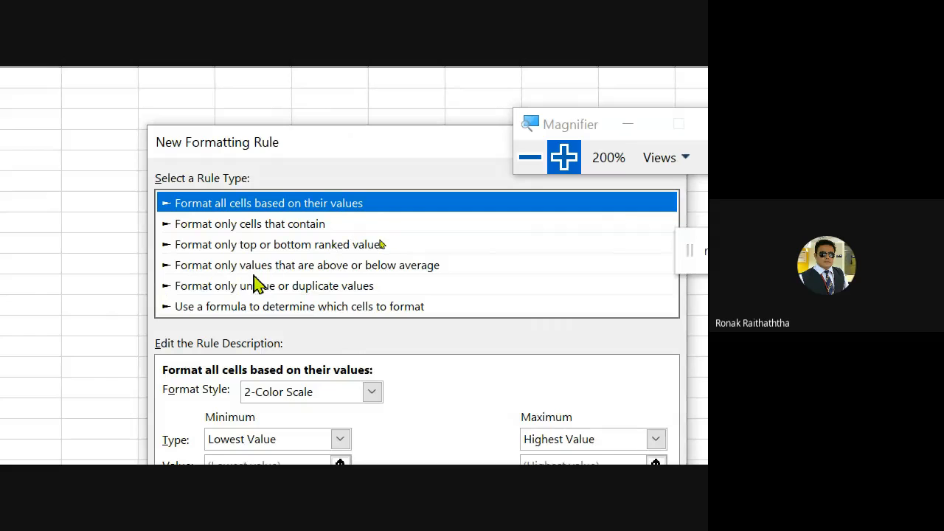
{"action": "left_click", "coordinate": [389, 270]}
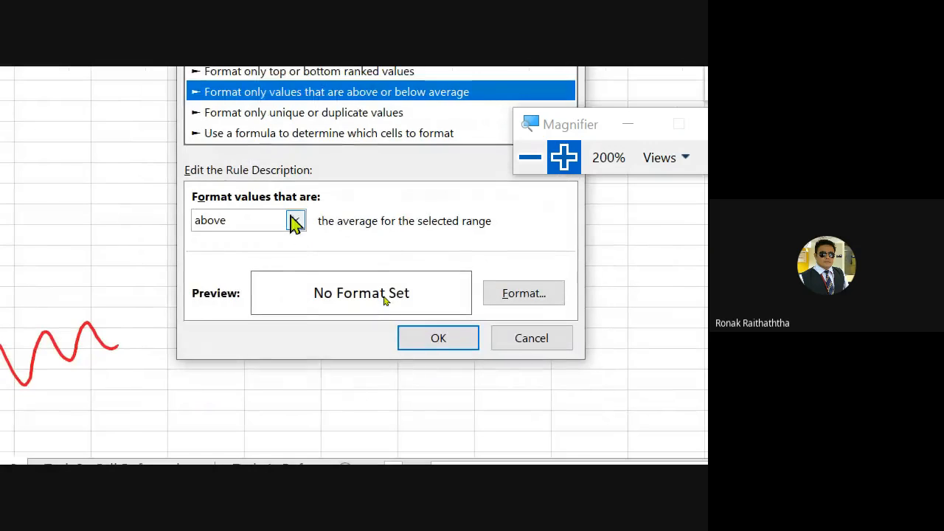
- Set the rule to format values 1 std dev below the average with a red fill, and apply it to column B
{"action": "left_click", "coordinate": [294, 222]}
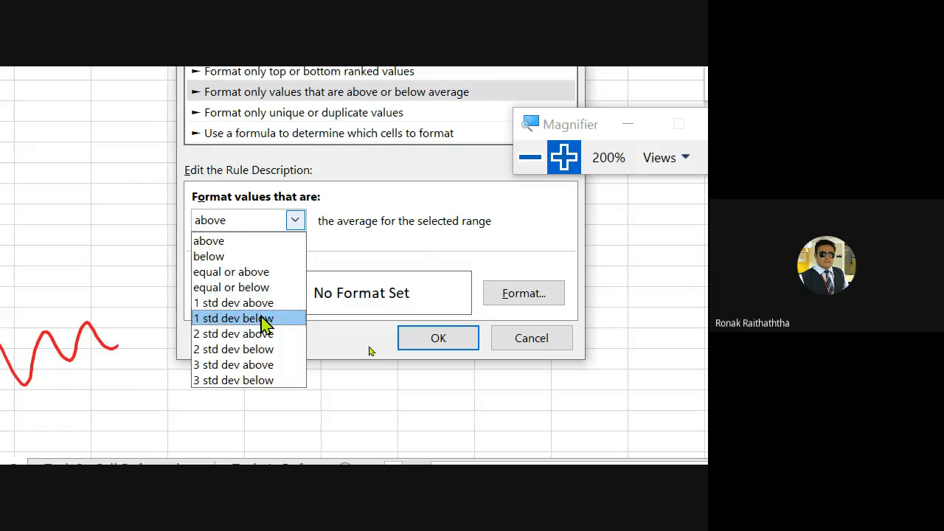
{"action": "left_click", "coordinate": [265, 320]}
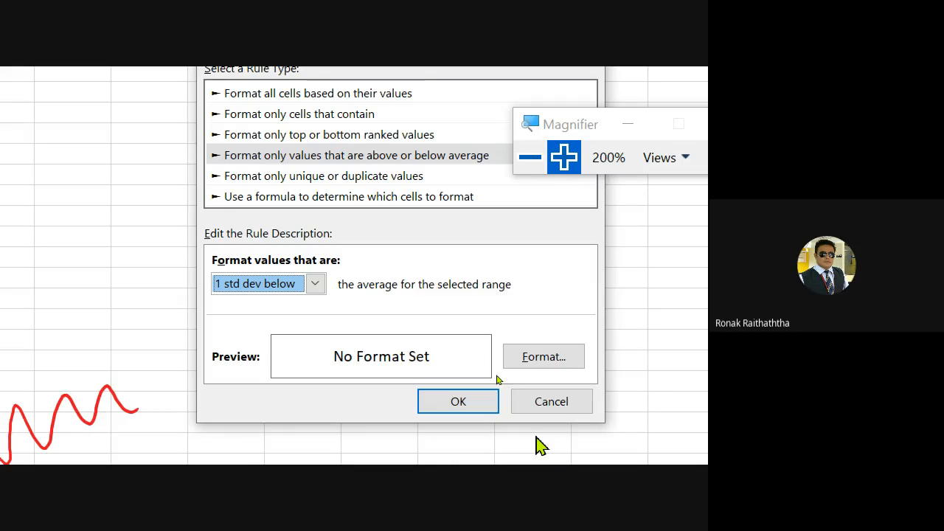
{"action": "left_click", "coordinate": [543, 359]}
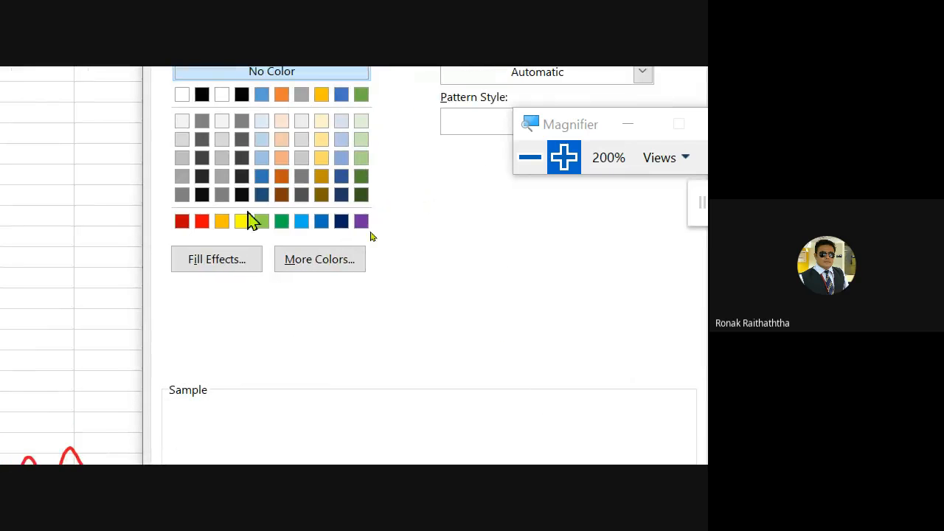
{"action": "left_click", "coordinate": [202, 222]}
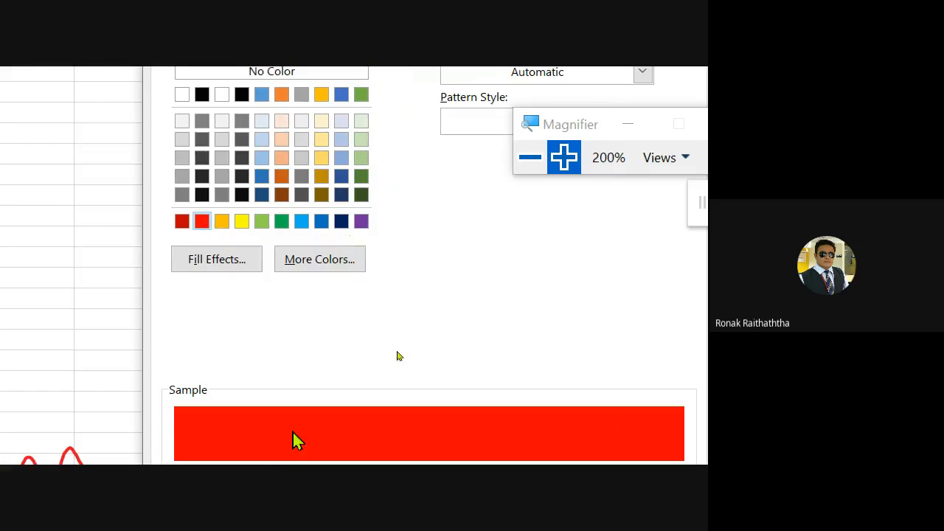
{"action": "left_click", "coordinate": [430, 344]}
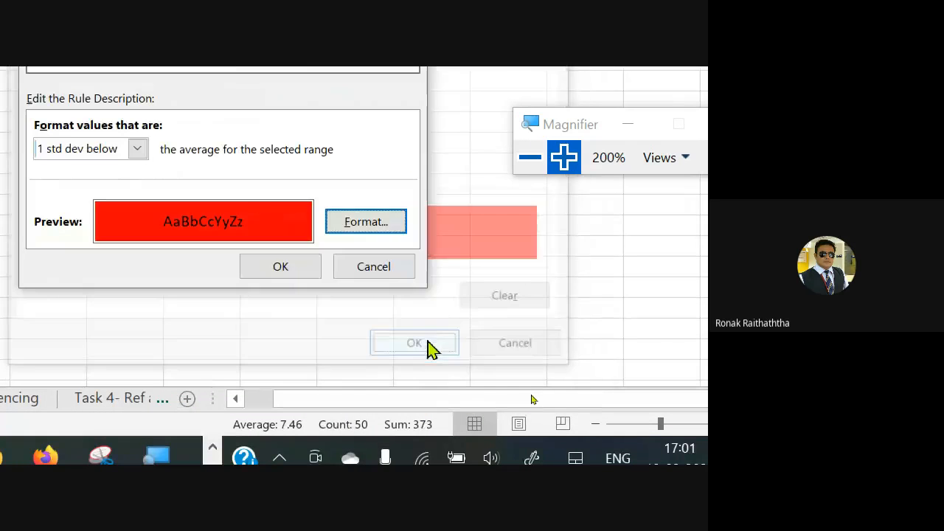
{"action": "left_click", "coordinate": [262, 269]}
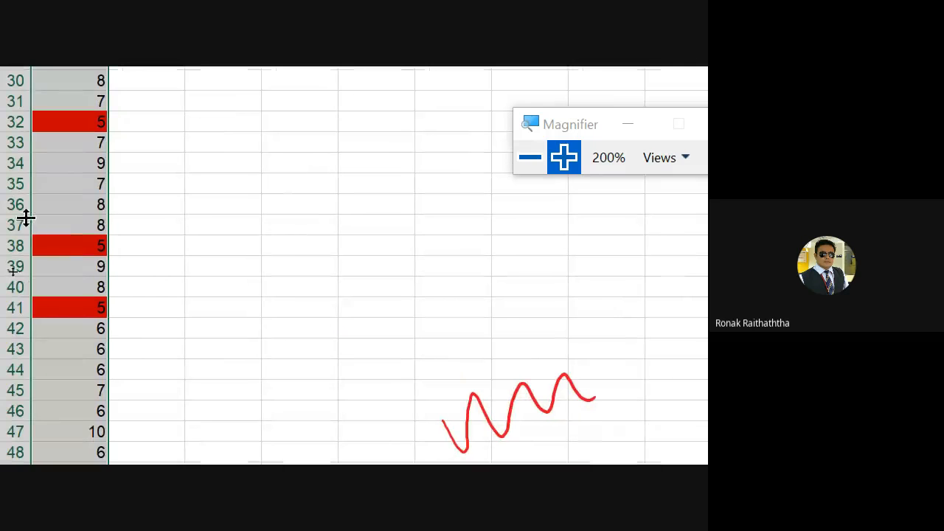
{"action": "left_click", "coordinate": [48, 249]}
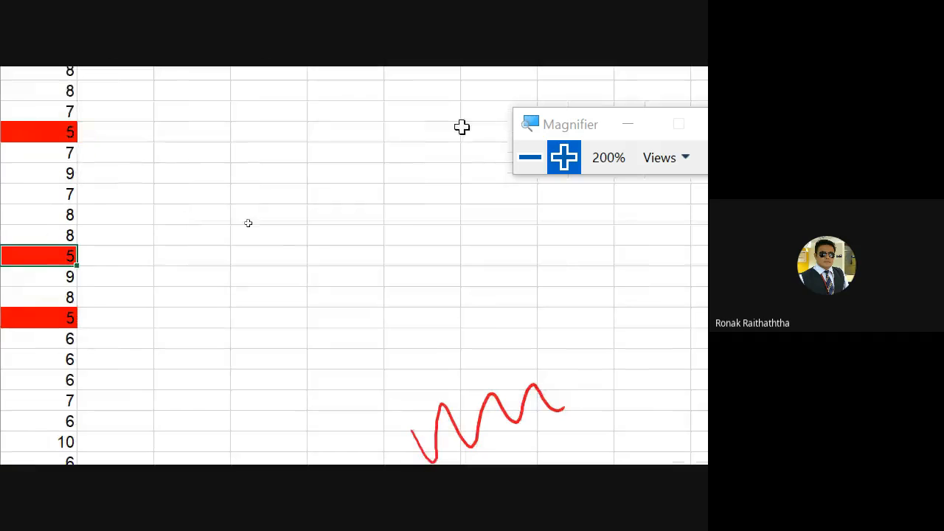
{"action": "left_click", "coordinate": [530, 157]}
{"action": "scroll", "coordinate": [37, 170], "scroll_direction": "down", "scroll_amount": 4}
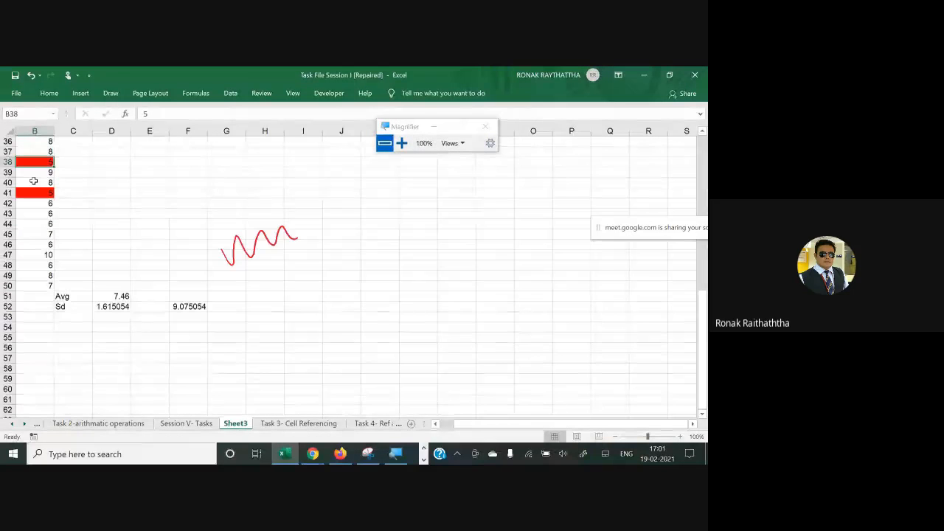
{"action": "scroll", "coordinate": [34, 180], "scroll_direction": "up", "scroll_amount": 8}
{"action": "scroll", "coordinate": [34, 180], "scroll_direction": "up", "scroll_amount": 4}
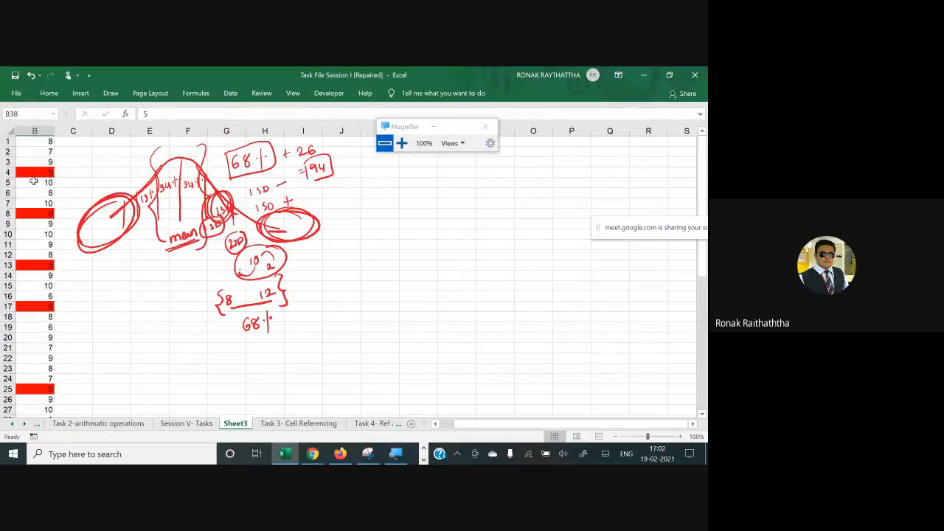
- Switch to the Google Meet call in Chrome and show the meeting chat
{"action": "key", "text": "alt+Tab"}
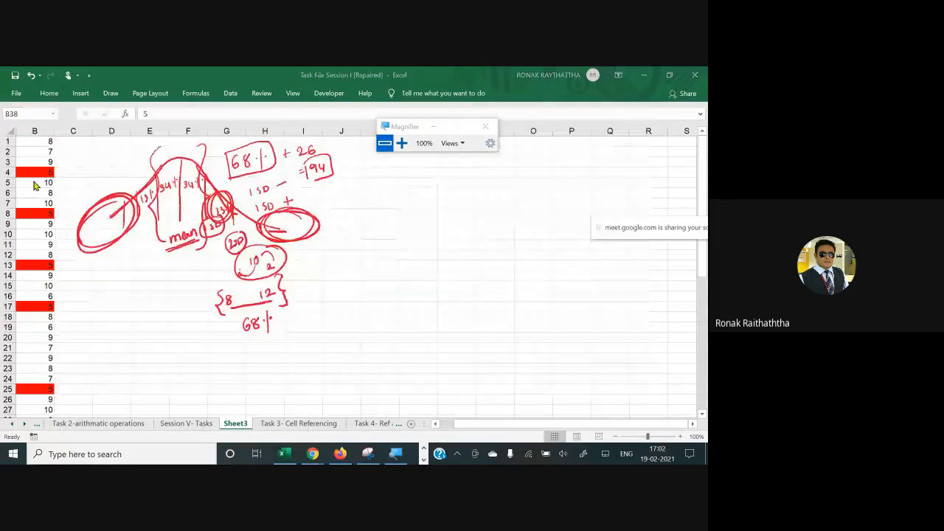
{"action": "key", "text": "alt+Tab"}
{"action": "key", "text": "alt+Tab"}
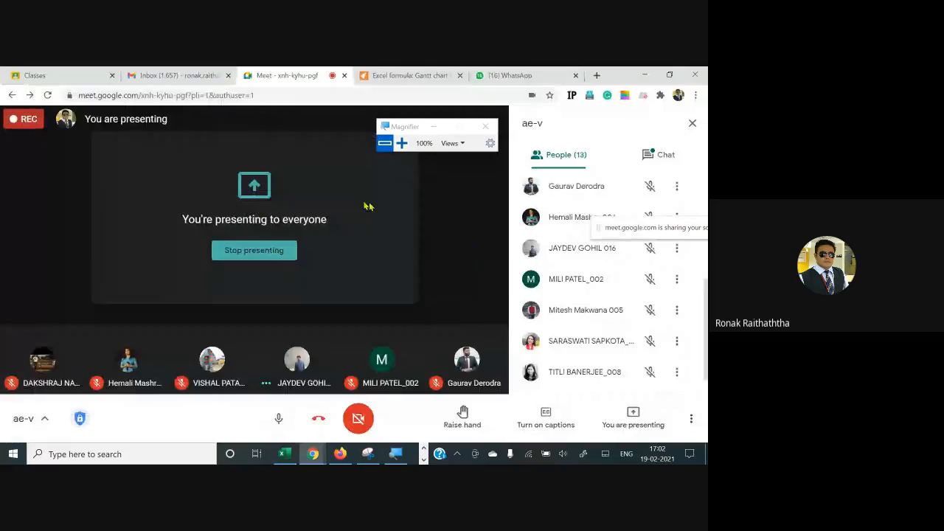
{"action": "left_click", "coordinate": [662, 156]}
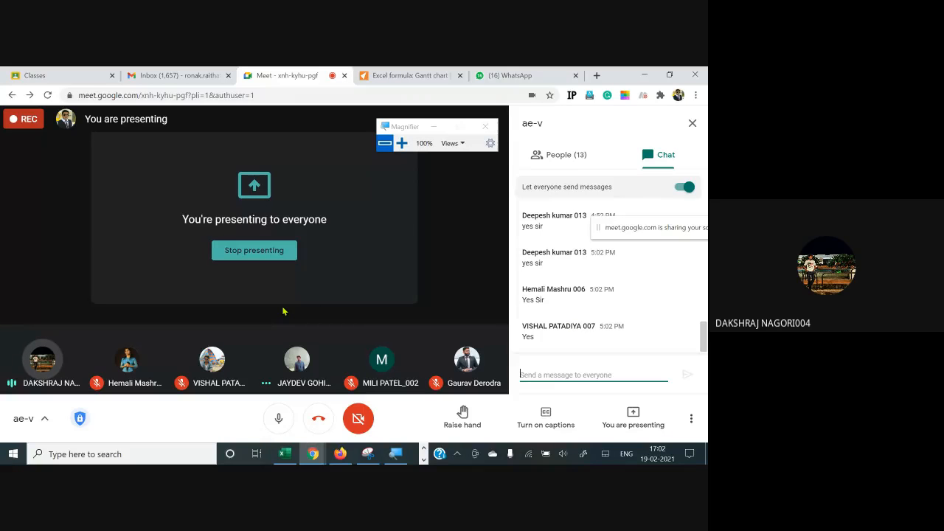
- Switch back to Excel and open the STDEV.P formula in D52 on Sheet3 to examine its arguments
{"action": "key", "text": "alt+Tab"}
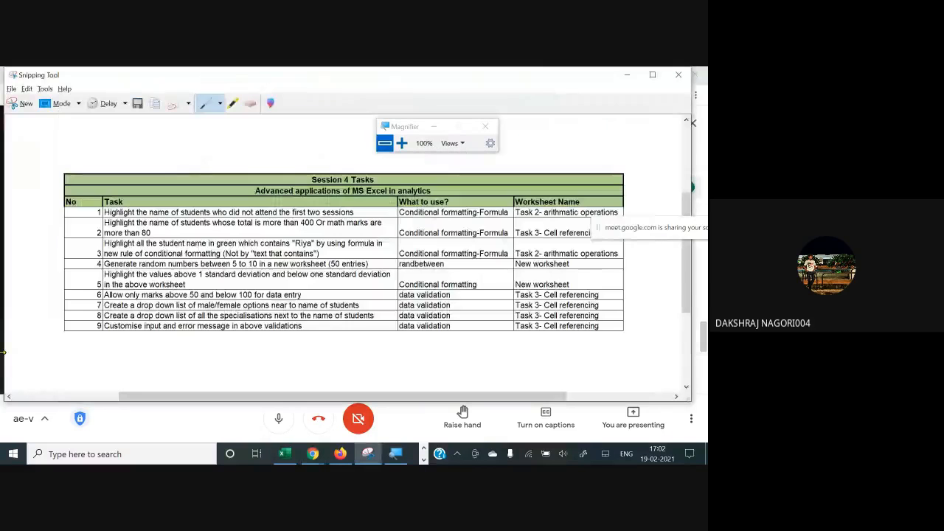
{"action": "key", "text": "alt+Tab"}
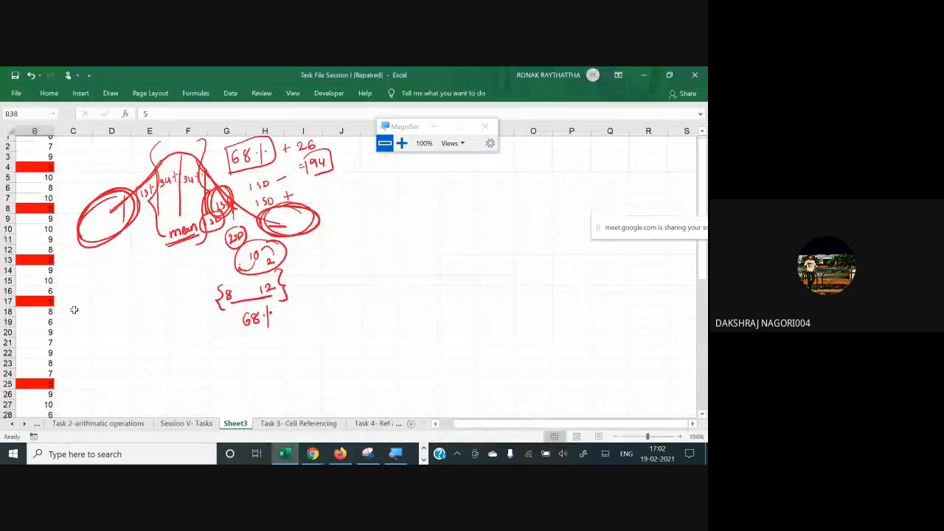
{"action": "scroll", "coordinate": [74, 310], "scroll_direction": "down", "scroll_amount": 4}
{"action": "scroll", "coordinate": [74, 310], "scroll_direction": "down", "scroll_amount": 9}
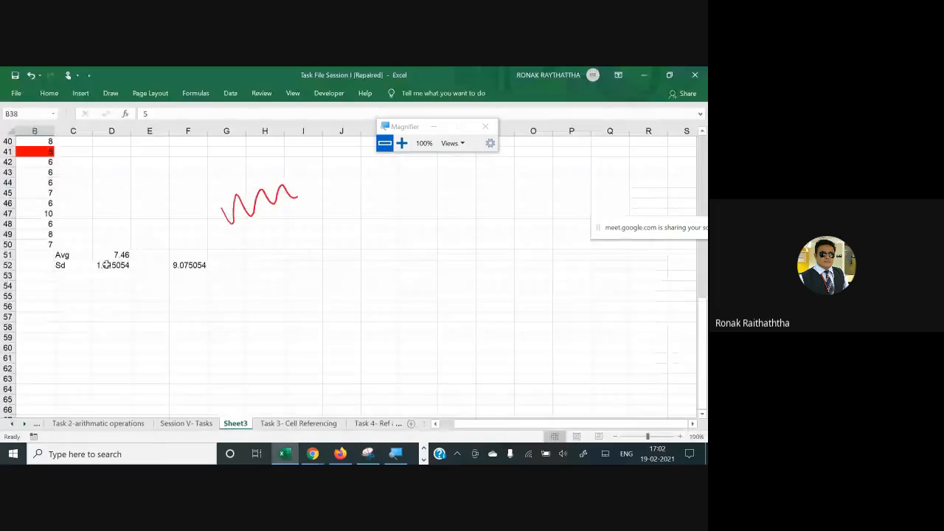
{"action": "double_click", "coordinate": [105, 265]}
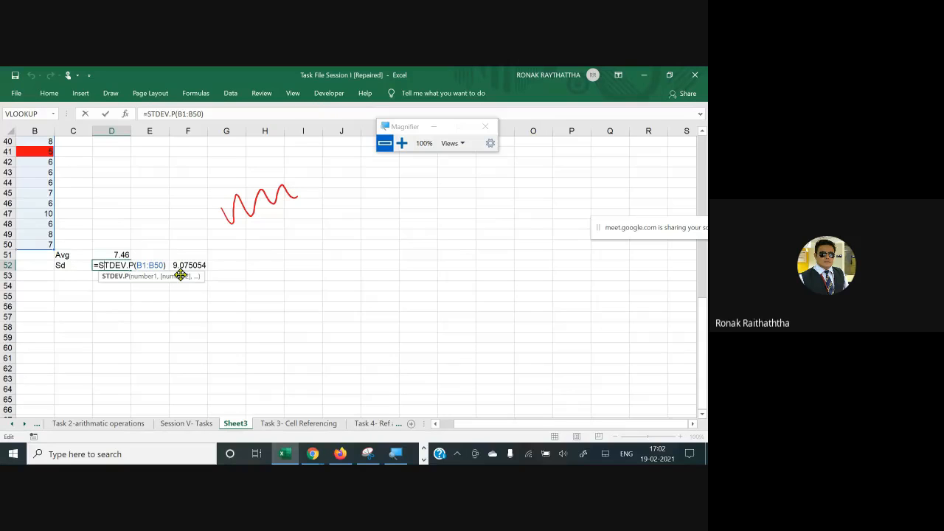
- Handwrite the population formula P = √(Σ(x − x̄)²/n) over the empty cells beside the data, with an S beneath the P
{"action": "mouse_move", "coordinate": [364, 244]}
{"action": "left_mouse_down"}
{"action": "mouse_move", "coordinate": [375, 269]}
{"action": "mouse_move", "coordinate": [368, 251]}
{"action": "left_mouse_up"}
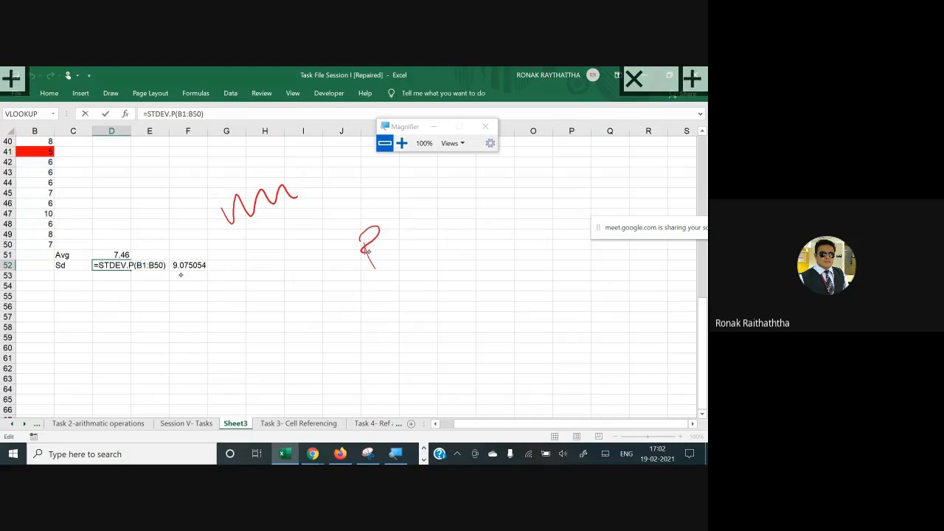
{"action": "left_click_drag", "start_coordinate": [406, 283], "coordinate": [397, 326]}
{"action": "mouse_move", "coordinate": [447, 209]}
{"action": "left_mouse_down"}
{"action": "mouse_move", "coordinate": [441, 229]}
{"action": "mouse_move", "coordinate": [458, 227]}
{"action": "mouse_move", "coordinate": [465, 211]}
{"action": "mouse_move", "coordinate": [484, 225]}
{"action": "left_mouse_up"}
{"action": "left_click_drag", "start_coordinate": [486, 208], "coordinate": [498, 220]}
{"action": "mouse_move", "coordinate": [497, 208]}
{"action": "left_mouse_down"}
{"action": "mouse_move", "coordinate": [486, 224]}
{"action": "mouse_move", "coordinate": [525, 208]}
{"action": "mouse_move", "coordinate": [537, 216]}
{"action": "left_mouse_up"}
{"action": "mouse_move", "coordinate": [520, 195]}
{"action": "left_mouse_down"}
{"action": "mouse_move", "coordinate": [546, 189]}
{"action": "mouse_move", "coordinate": [554, 219]}
{"action": "left_mouse_up"}
{"action": "left_click_drag", "start_coordinate": [555, 174], "coordinate": [587, 179]}
{"action": "left_click_drag", "start_coordinate": [470, 247], "coordinate": [558, 220]}
{"action": "left_click_drag", "start_coordinate": [511, 249], "coordinate": [530, 261]}
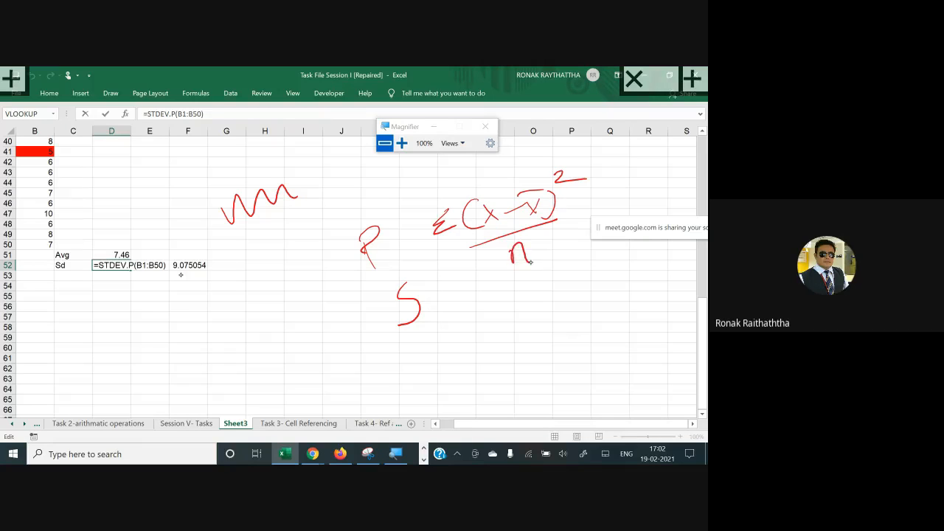
{"action": "mouse_move", "coordinate": [408, 240]}
{"action": "left_mouse_down"}
{"action": "mouse_move", "coordinate": [422, 195]}
{"action": "mouse_move", "coordinate": [571, 147]}
{"action": "left_mouse_up"}
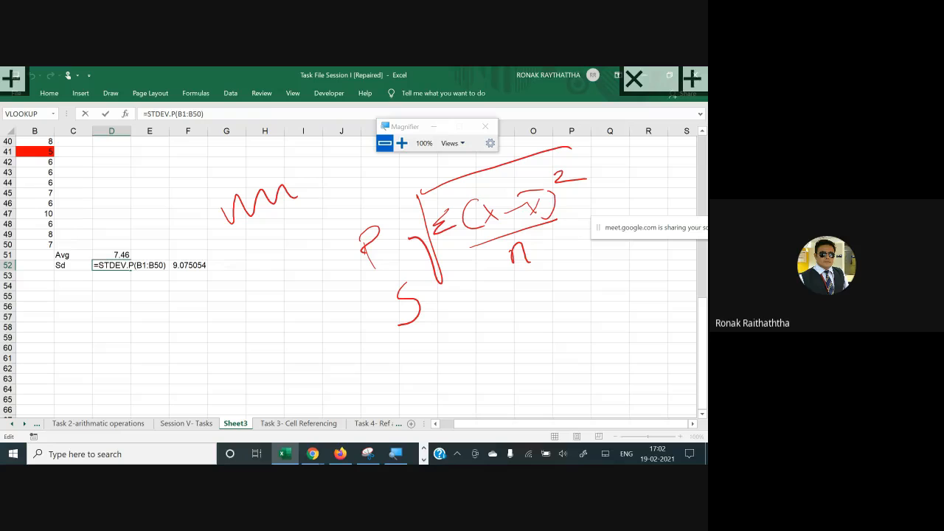
{"action": "left_click_drag", "start_coordinate": [386, 249], "coordinate": [394, 246]}
{"action": "left_click_drag", "start_coordinate": [387, 253], "coordinate": [398, 251]}
- Draw an arrow from the handwritten S to the sample formula √(Σ(x − x̄)²/(n − 1))
{"action": "mouse_move", "coordinate": [426, 316]}
{"action": "left_mouse_down"}
{"action": "mouse_move", "coordinate": [470, 322]}
{"action": "mouse_move", "coordinate": [451, 336]}
{"action": "left_mouse_up"}
{"action": "mouse_move", "coordinate": [502, 282]}
{"action": "left_mouse_down"}
{"action": "mouse_move", "coordinate": [481, 329]}
{"action": "mouse_move", "coordinate": [510, 279]}
{"action": "mouse_move", "coordinate": [633, 252]}
{"action": "left_mouse_up"}
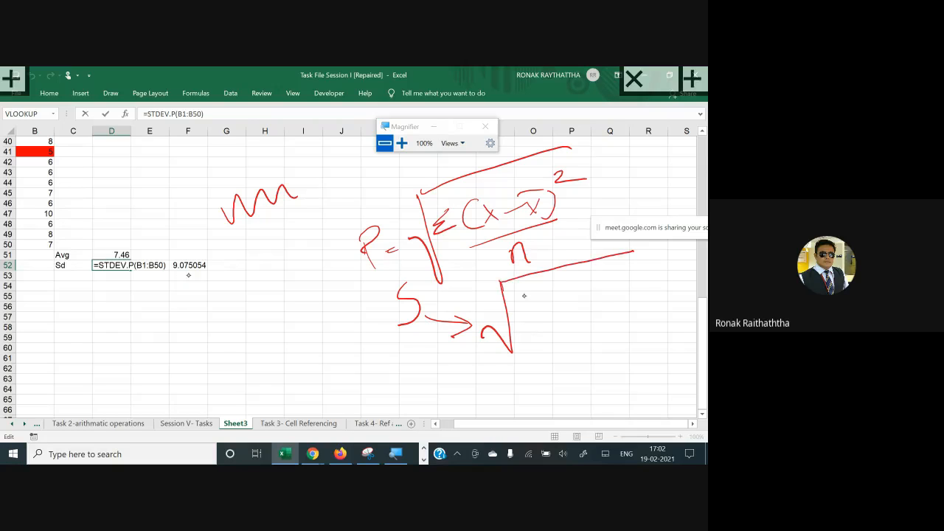
{"action": "mouse_move", "coordinate": [530, 293]}
{"action": "left_mouse_down"}
{"action": "mouse_move", "coordinate": [533, 311]}
{"action": "mouse_move", "coordinate": [608, 282]}
{"action": "left_mouse_up"}
{"action": "left_click_drag", "start_coordinate": [528, 329], "coordinate": [617, 297]}
{"action": "left_click_drag", "start_coordinate": [552, 342], "coordinate": [590, 329]}
{"action": "left_click_drag", "start_coordinate": [603, 318], "coordinate": [603, 343]}
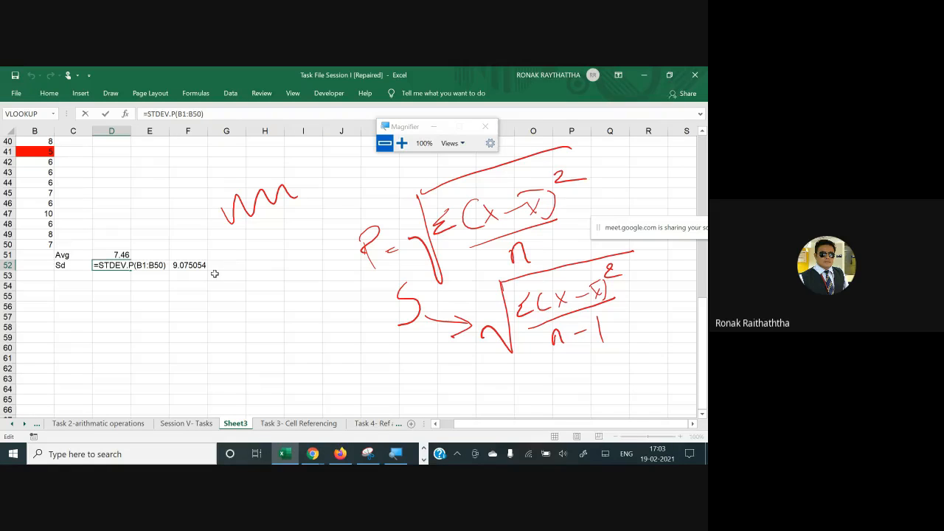
- Circle the handwritten P and S and add pointing marks beside them
{"action": "mouse_move", "coordinate": [341, 221]}
{"action": "left_mouse_down"}
{"action": "mouse_move", "coordinate": [330, 206]}
{"action": "mouse_move", "coordinate": [303, 239]}
{"action": "left_mouse_up"}
{"action": "mouse_move", "coordinate": [416, 267]}
{"action": "left_mouse_down"}
{"action": "mouse_move", "coordinate": [399, 358]}
{"action": "mouse_move", "coordinate": [384, 272]}
{"action": "left_mouse_up"}
{"action": "left_click_drag", "start_coordinate": [298, 318], "coordinate": [305, 336]}
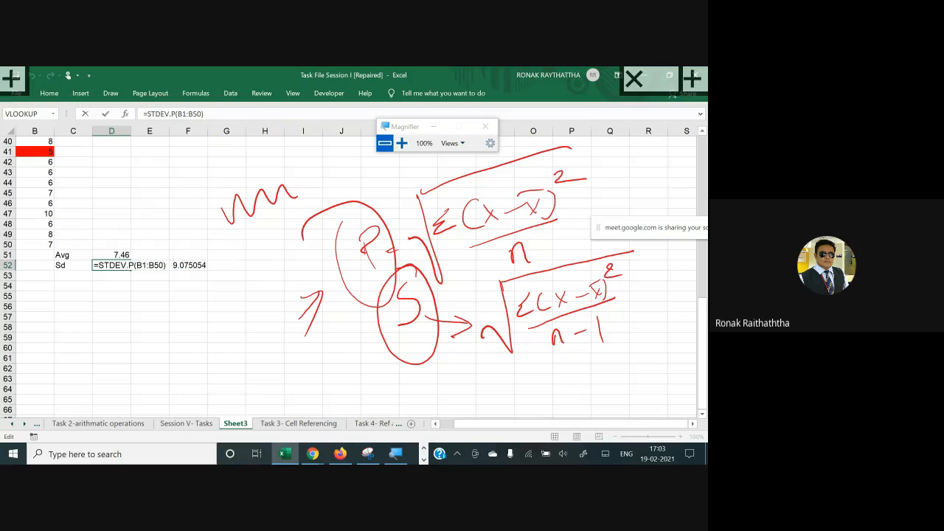
- Switch to the Google Meet call and check the chat for replies
{"action": "key", "text": "alt+Tab"}
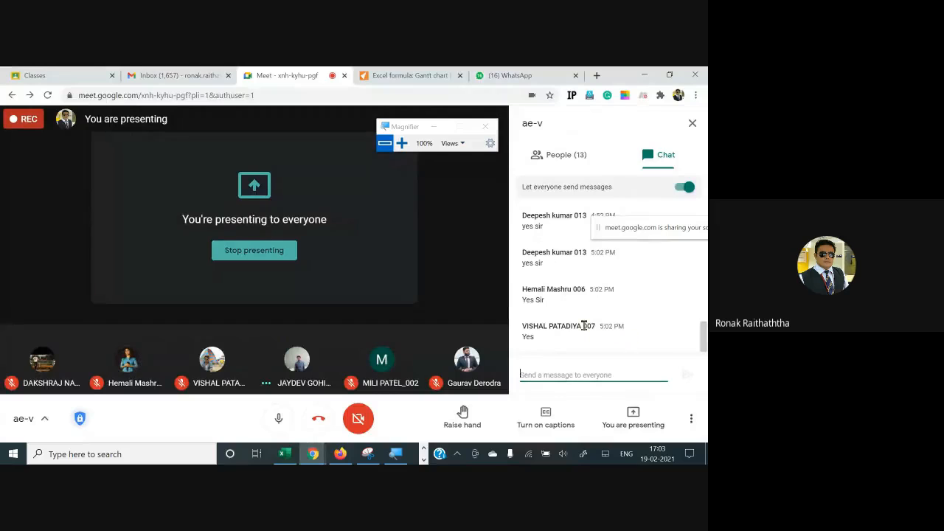
{"action": "scroll", "coordinate": [554, 345], "scroll_direction": "up", "scroll_amount": 1}
{"action": "scroll", "coordinate": [555, 344], "scroll_direction": "down", "scroll_amount": 1}
{"action": "scroll", "coordinate": [555, 345], "scroll_direction": "up", "scroll_amount": 1}
{"action": "scroll", "coordinate": [554, 345], "scroll_direction": "down", "scroll_amount": 1}
- Return to Excel, close the D52 formula, and read task 5 on the Session V- Tasks sheet
{"action": "key", "text": "alt+Tab"}
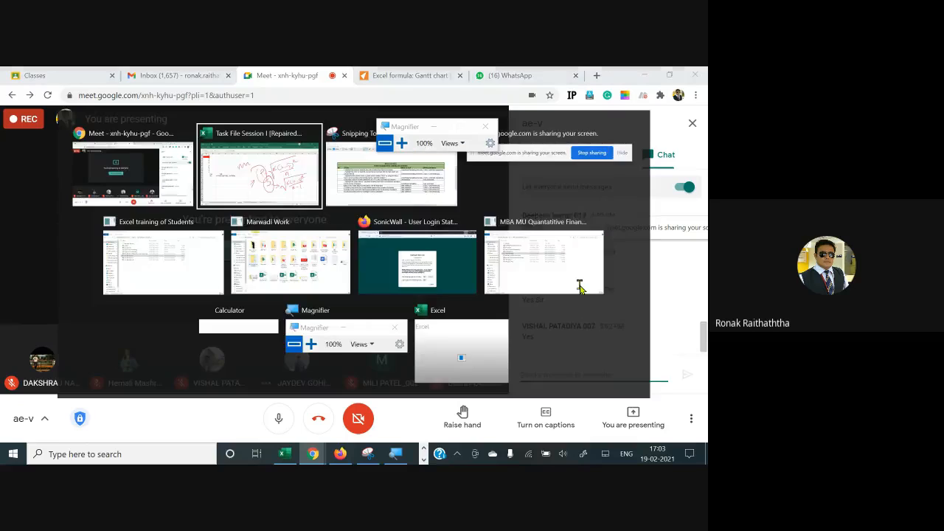
{"action": "key", "text": "ctrl+Return"}
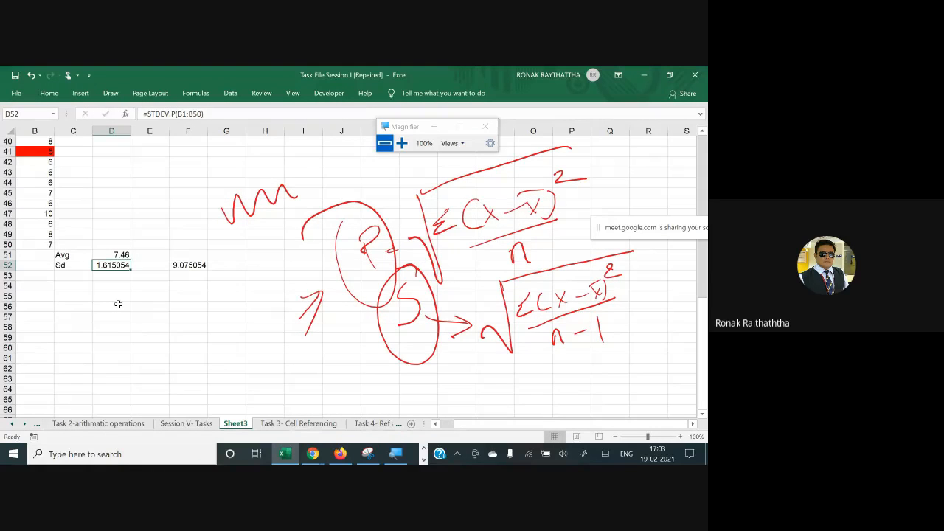
{"action": "left_click", "coordinate": [190, 425]}
{"action": "left_click", "coordinate": [158, 265]}
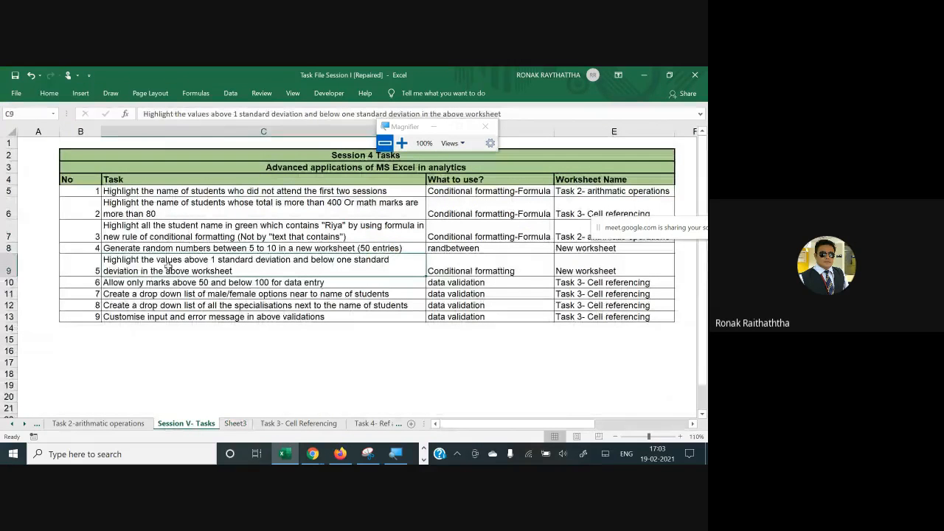
{"action": "double_click", "coordinate": [243, 267]}
{"action": "left_click_drag", "start_coordinate": [243, 268], "coordinate": [141, 247]}
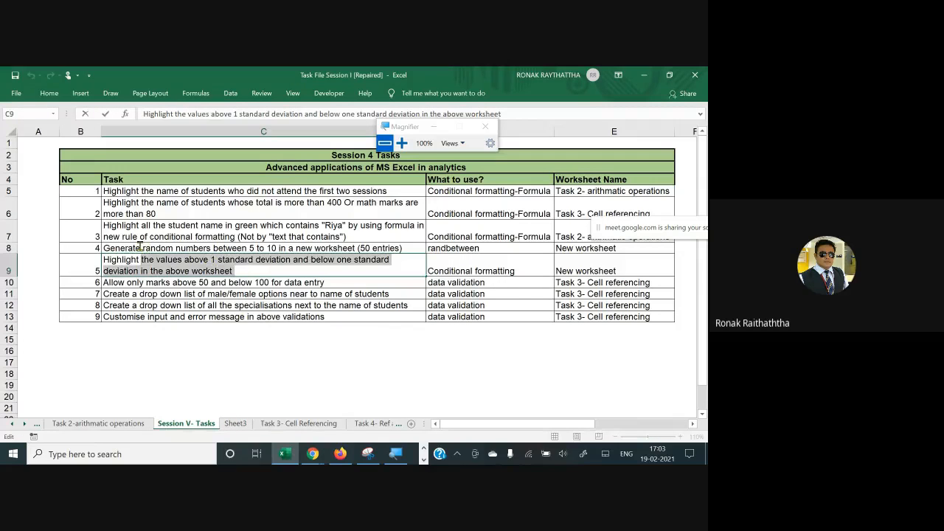
{"action": "left_click", "coordinate": [264, 295]}
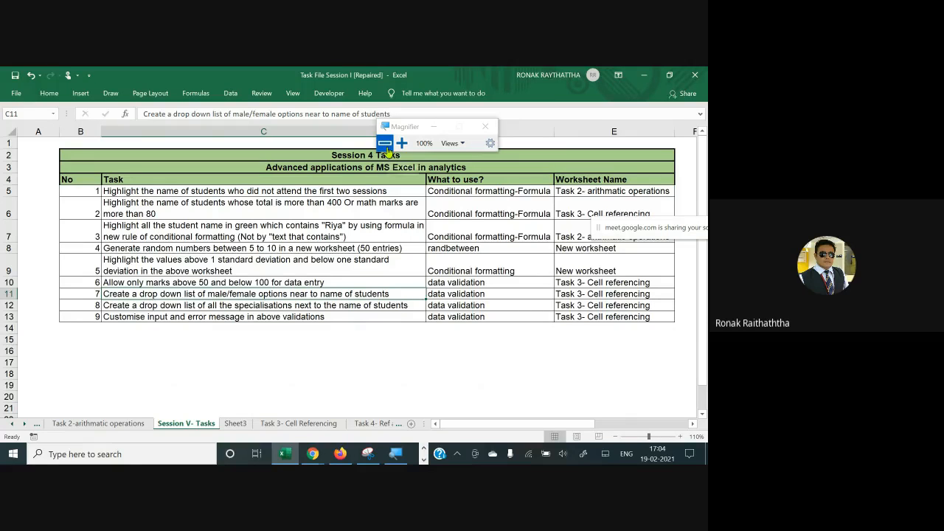
- Switch to the Google Meet call and mute the microphone
{"action": "key", "text": "alt+Tab"}
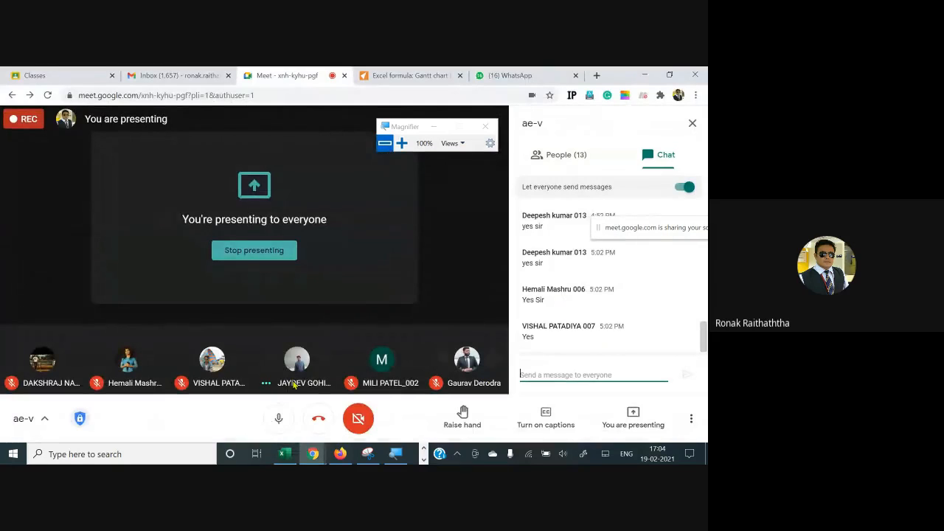
{"action": "left_click", "coordinate": [279, 418]}
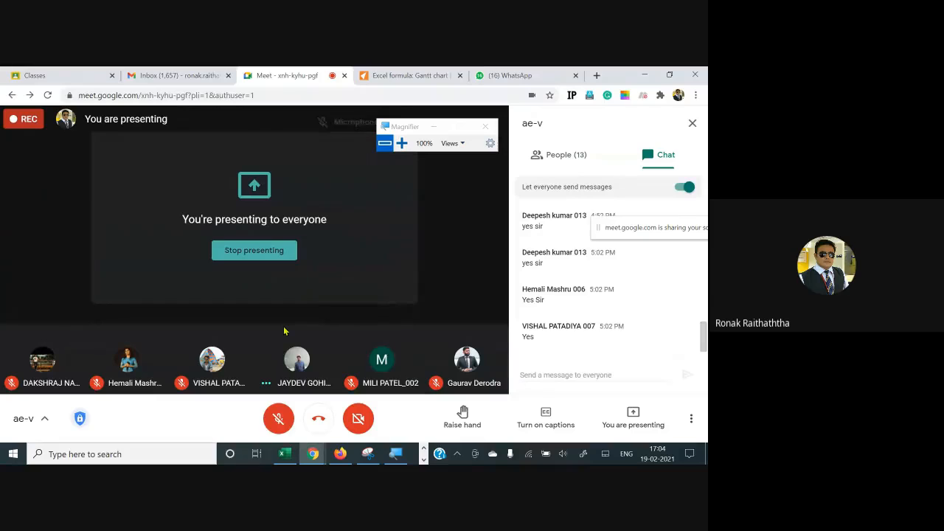
{"action": "mouse_move", "coordinate": [284, 331]}
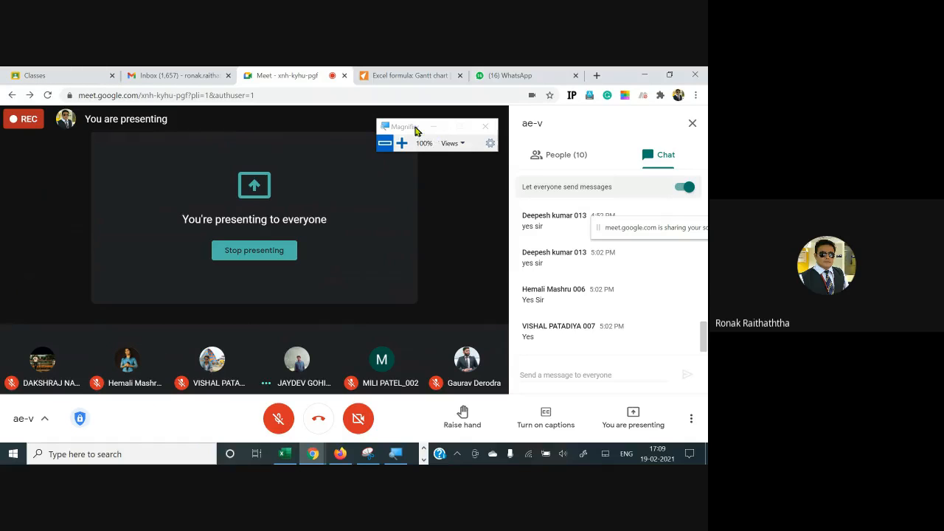
- Move the Magnifier window aside, look through the meeting's participant list, and return to the Excel task list
{"action": "left_click_drag", "start_coordinate": [411, 128], "coordinate": [658, 119]}
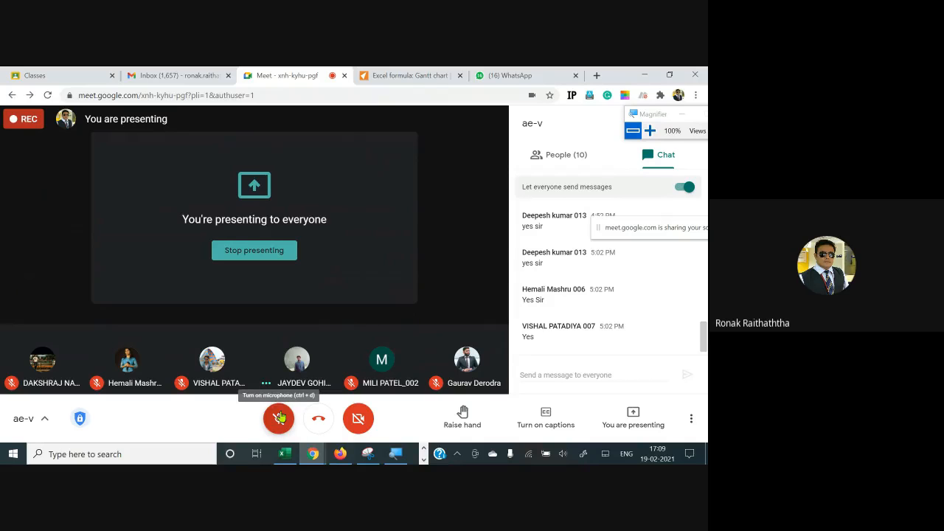
{"action": "left_click", "coordinate": [581, 154]}
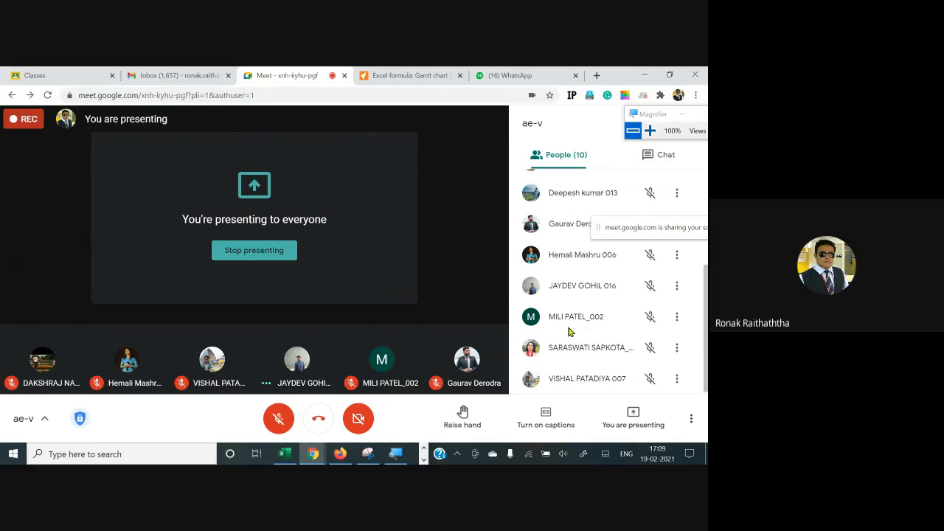
{"action": "scroll", "coordinate": [568, 332], "scroll_direction": "up", "scroll_amount": 5}
{"action": "scroll", "coordinate": [568, 332], "scroll_direction": "down", "scroll_amount": 5}
{"action": "scroll", "coordinate": [569, 332], "scroll_direction": "up", "scroll_amount": 5}
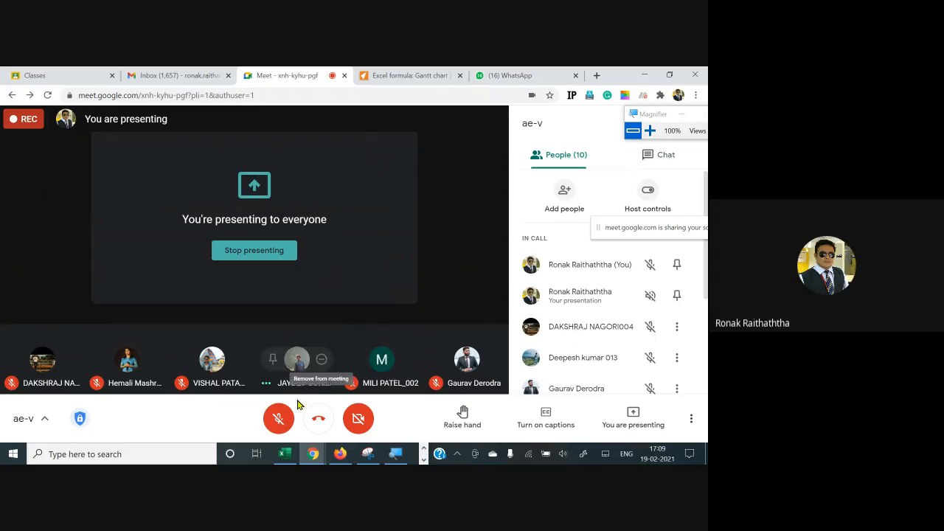
{"action": "key", "text": "alt+Tab"}
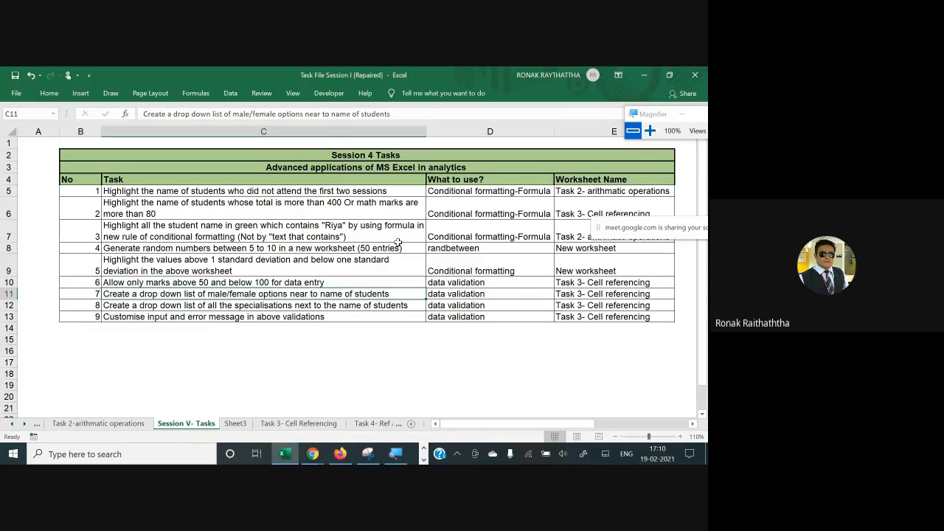
- Switch to the WhatsApp group chat MBA BA SEM I (2020-2022) and view the shared Session 4 Tasks image
{"action": "key", "text": "alt+Tab"}
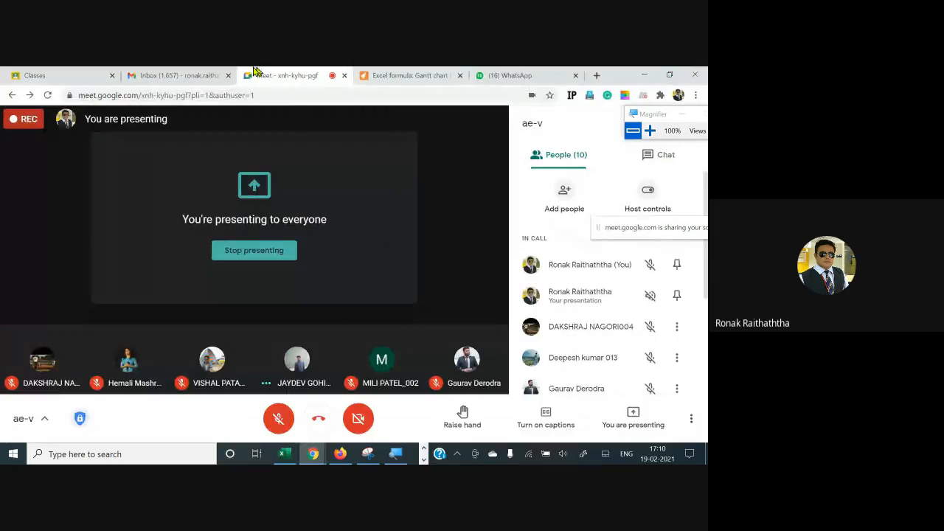
{"action": "left_click", "coordinate": [501, 74]}
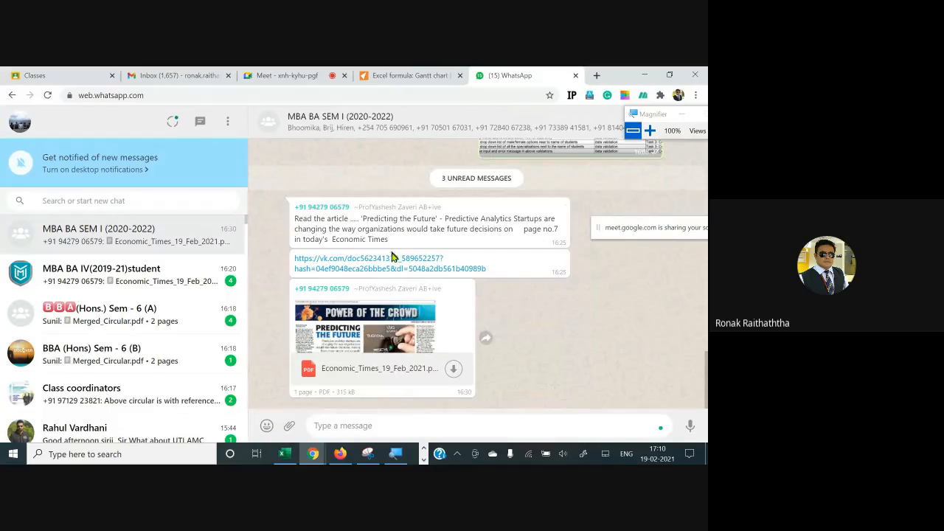
{"action": "scroll", "coordinate": [416, 325], "scroll_direction": "up", "scroll_amount": 3}
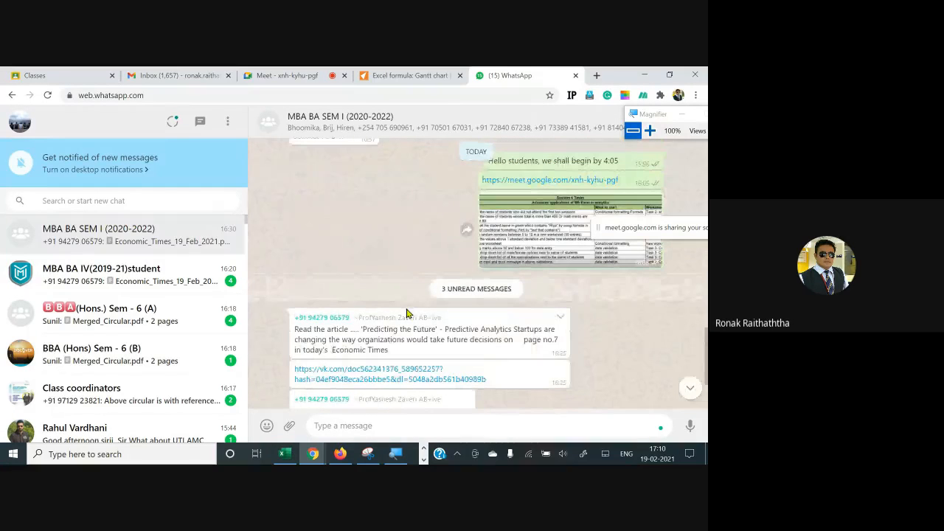
{"action": "left_click", "coordinate": [516, 244]}
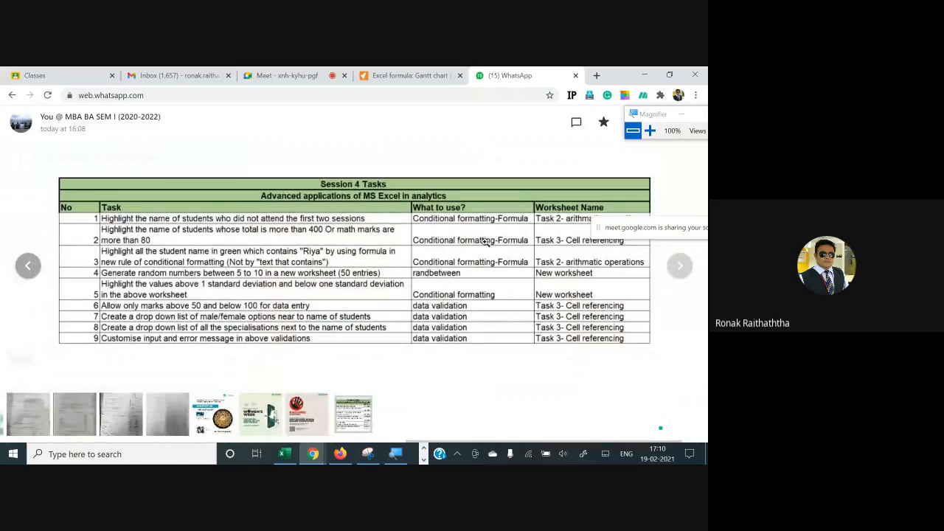
{"action": "key", "text": "Escape"}
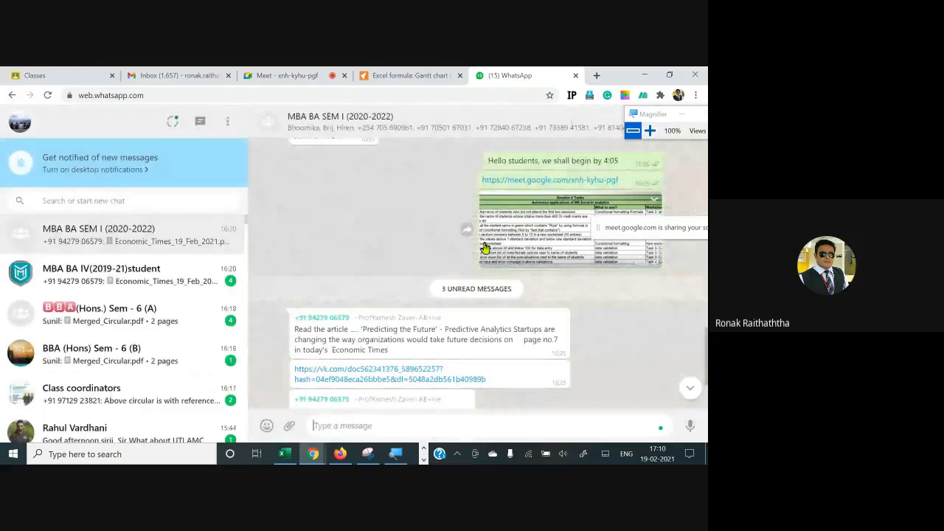
{"action": "left_click", "coordinate": [536, 222]}
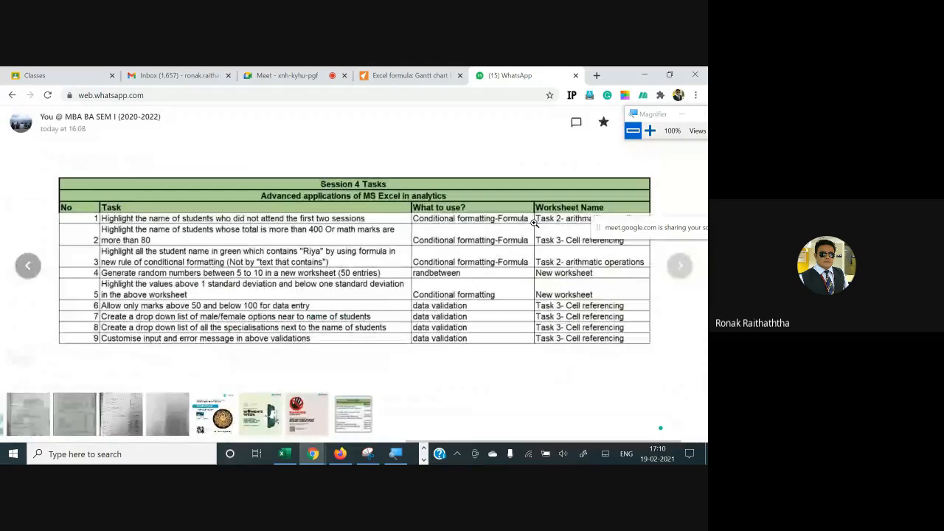
{"action": "key", "text": "Escape"}
- Check which group members have read the shared task image, and view the image again
{"action": "left_click", "coordinate": [653, 201]}
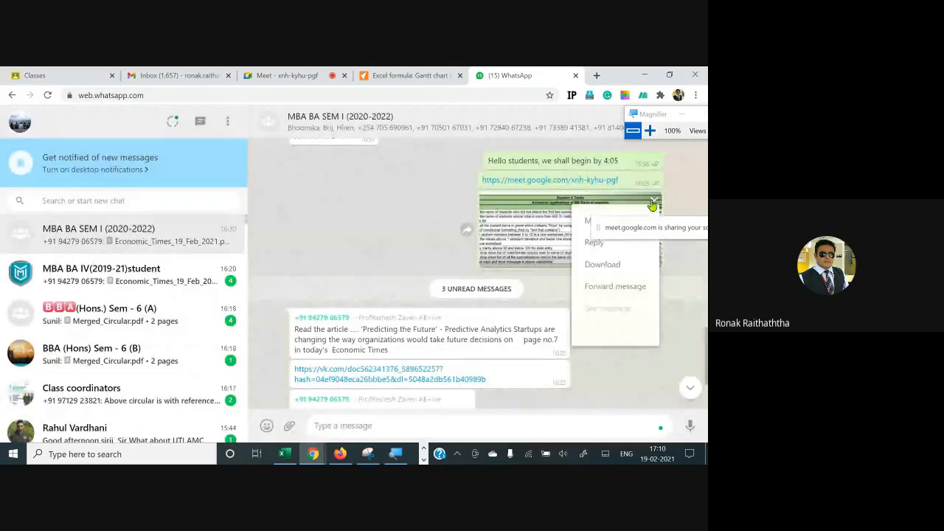
{"action": "left_click", "coordinate": [607, 222]}
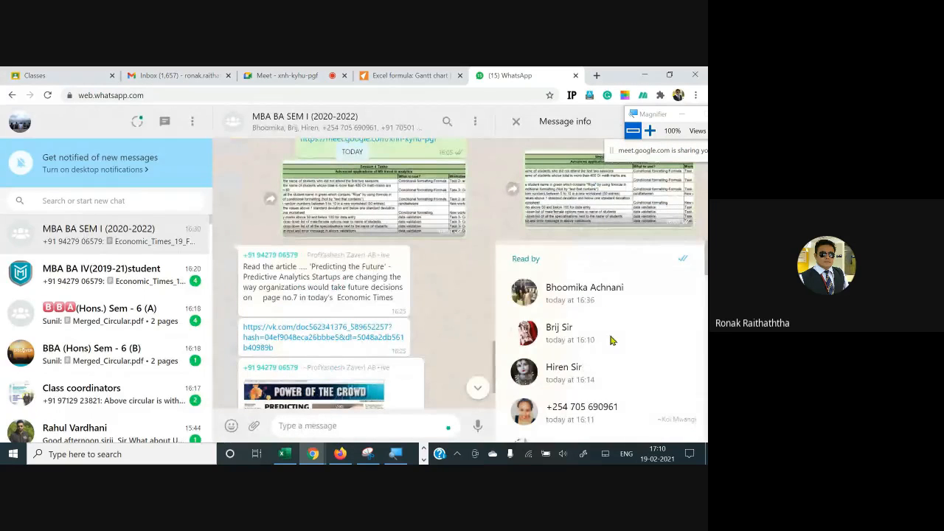
{"action": "scroll", "coordinate": [610, 340], "scroll_direction": "down", "scroll_amount": 10}
{"action": "key", "text": "Escape"}
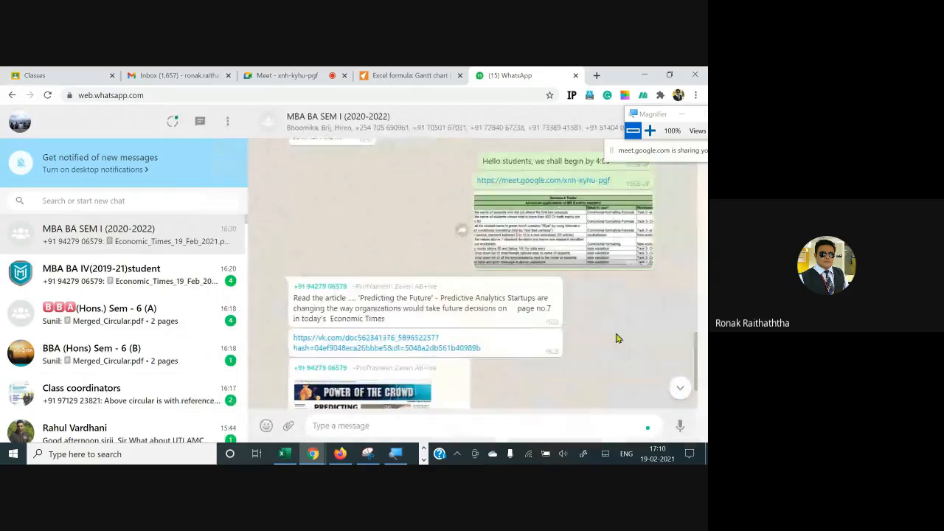
{"action": "left_click", "coordinate": [585, 201]}
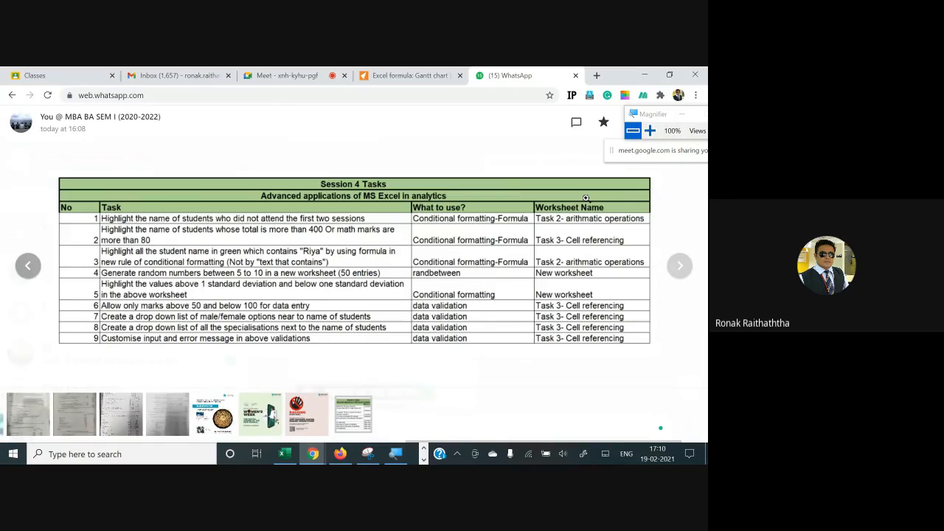
{"action": "key", "text": "Escape"}
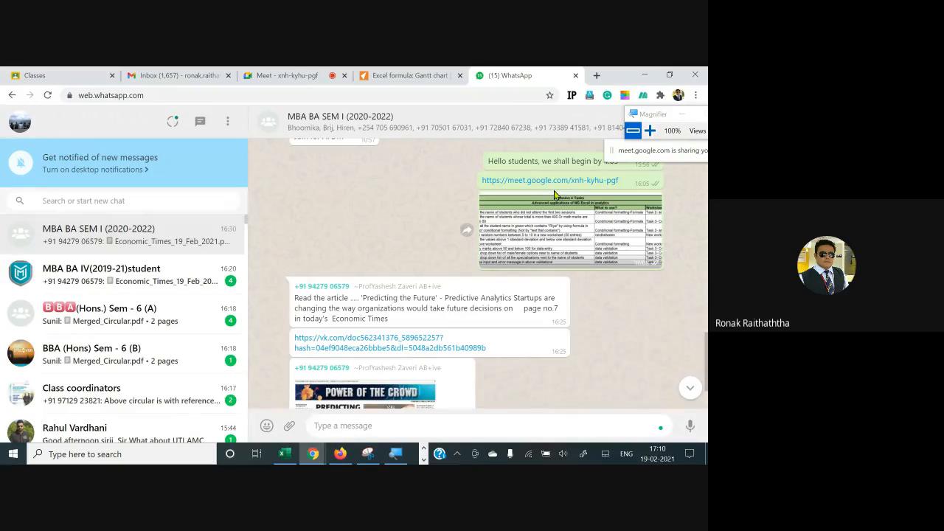
- Check the Google Meet call's chat messages and return to the Excel task list
{"action": "left_click", "coordinate": [301, 74]}
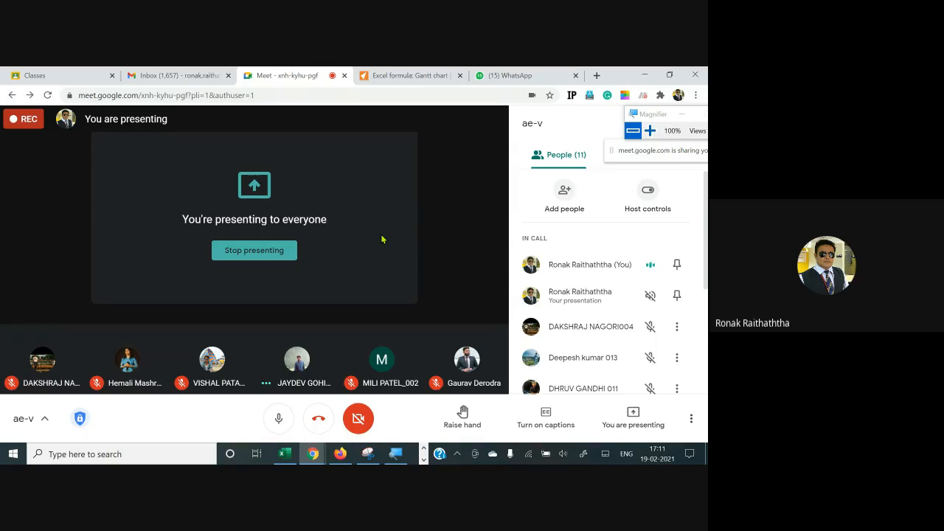
{"action": "left_click_drag", "start_coordinate": [625, 152], "coordinate": [562, 126]}
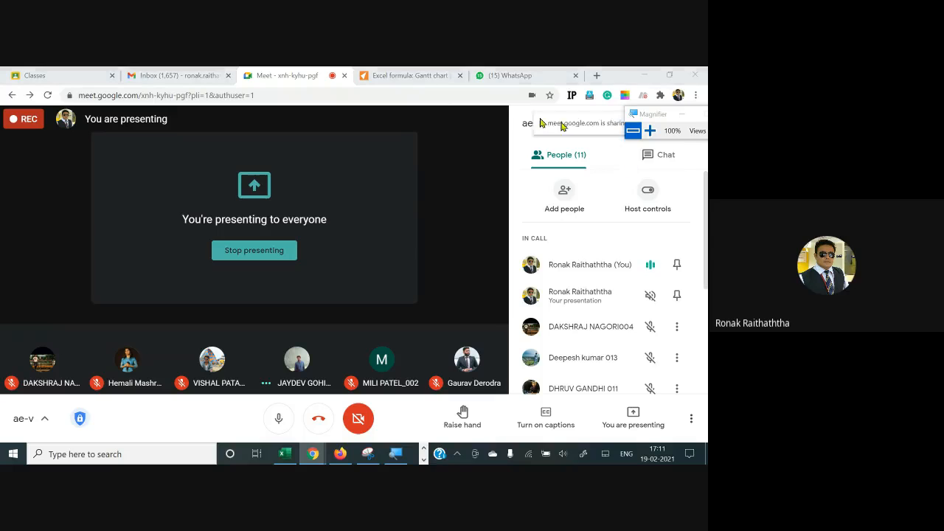
{"action": "left_click", "coordinate": [664, 155]}
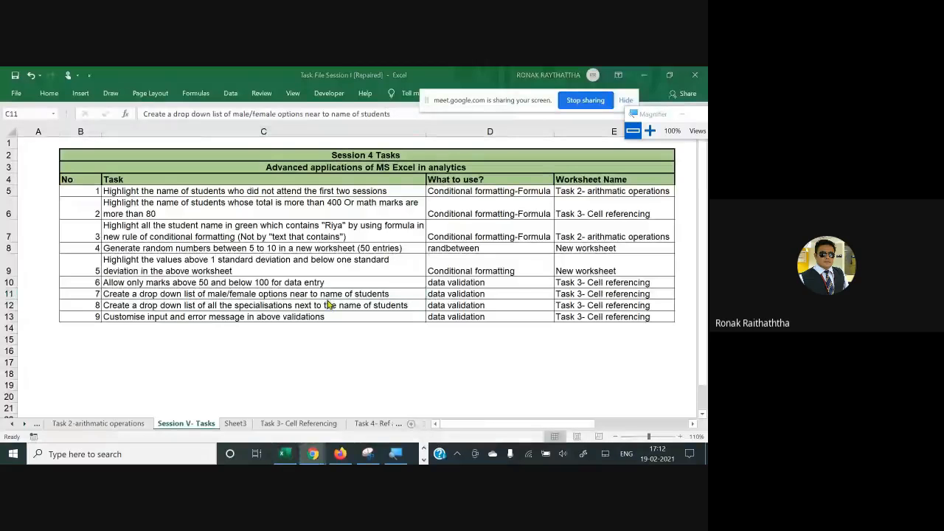
{"action": "key", "text": "alt+Tab"}
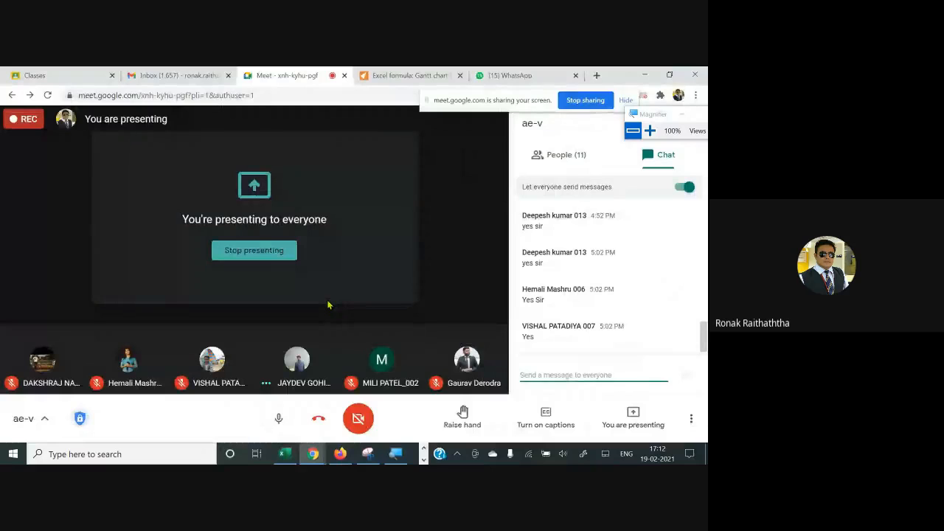
{"action": "key", "text": "alt+Tab"}
{"action": "key", "text": "alt+Tab"}
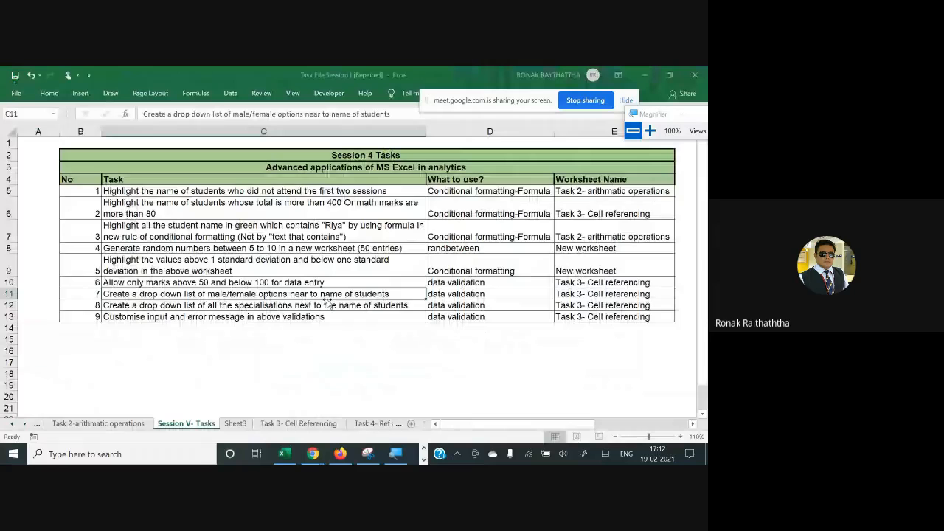
{"action": "left_click", "coordinate": [256, 348]}
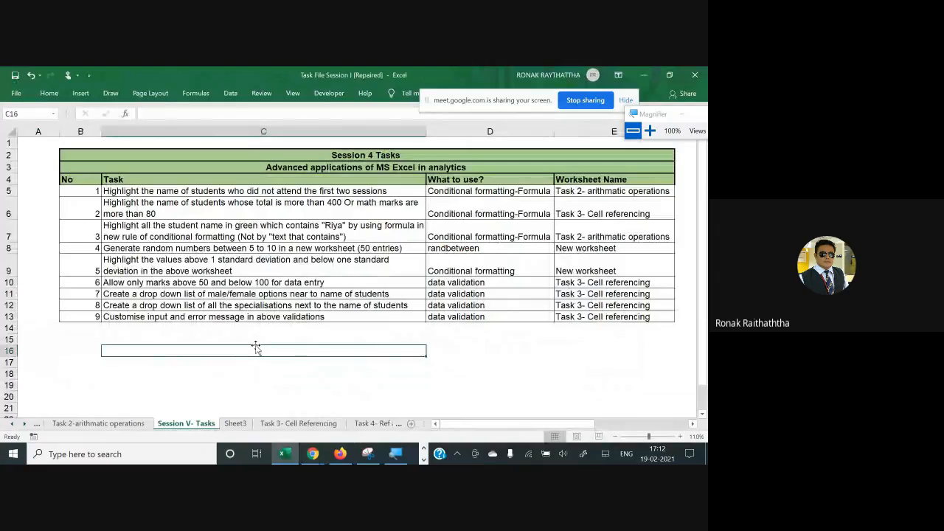
{"action": "left_click_drag", "start_coordinate": [474, 385], "coordinate": [472, 376]}
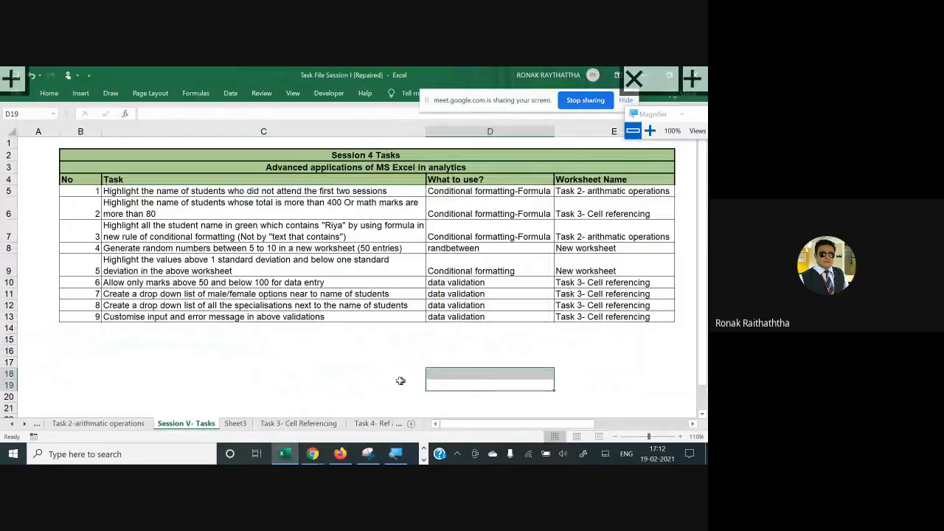
{"action": "left_click_drag", "start_coordinate": [365, 376], "coordinate": [365, 374]}
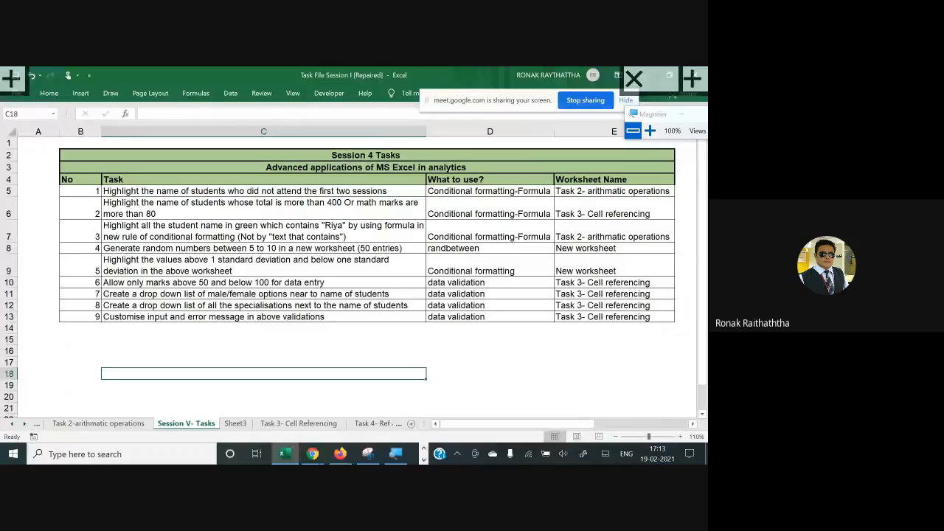
- Select the subject marks in D16:I25 on the Task 3- Cell Referencing sheet and magnify the screen to 200%
{"action": "left_click", "coordinate": [274, 419]}
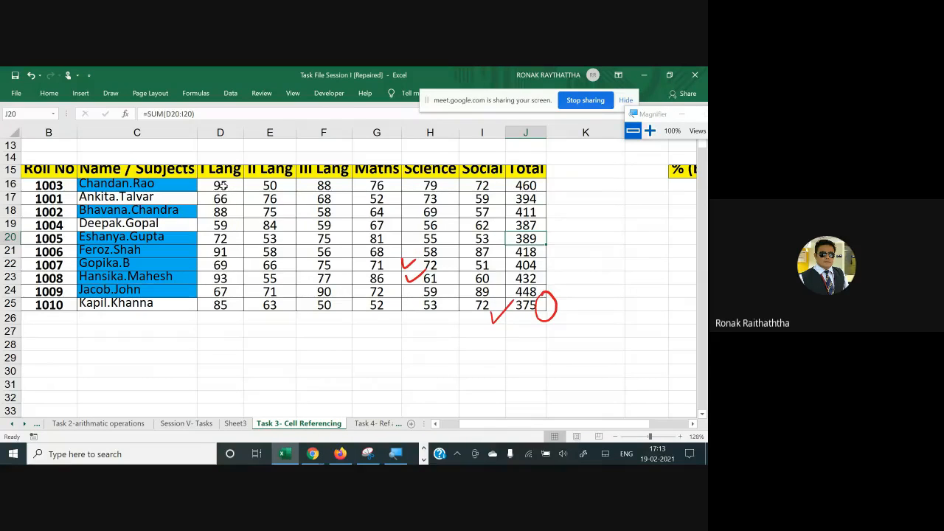
{"action": "left_click_drag", "start_coordinate": [221, 186], "coordinate": [479, 305]}
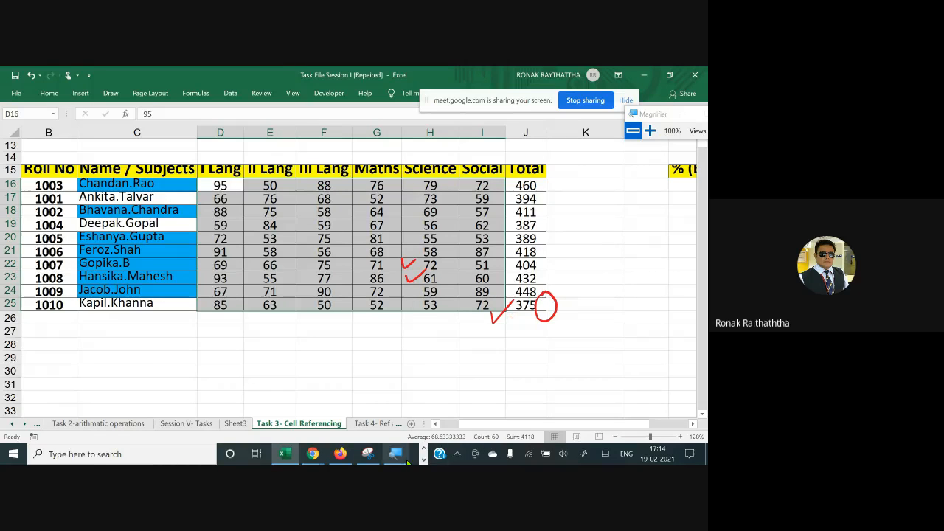
{"action": "left_click", "coordinate": [399, 456]}
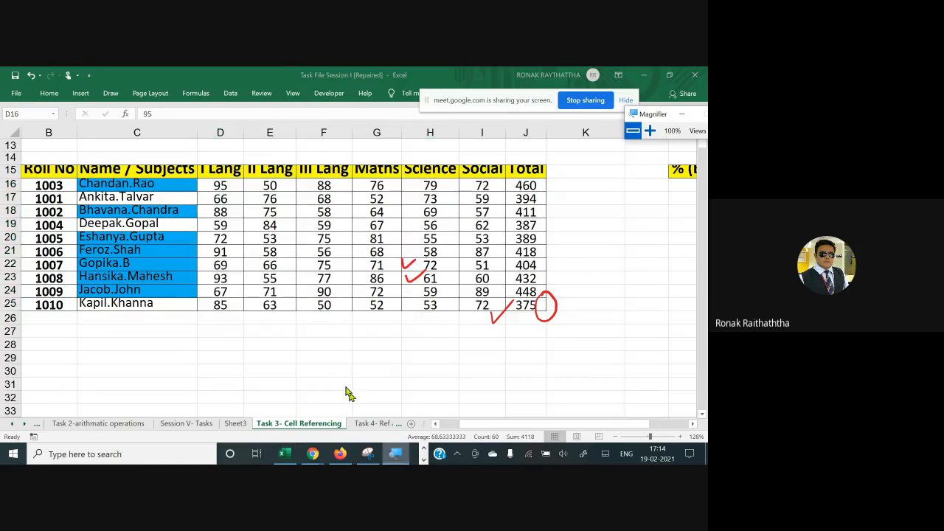
{"action": "left_click", "coordinate": [398, 456]}
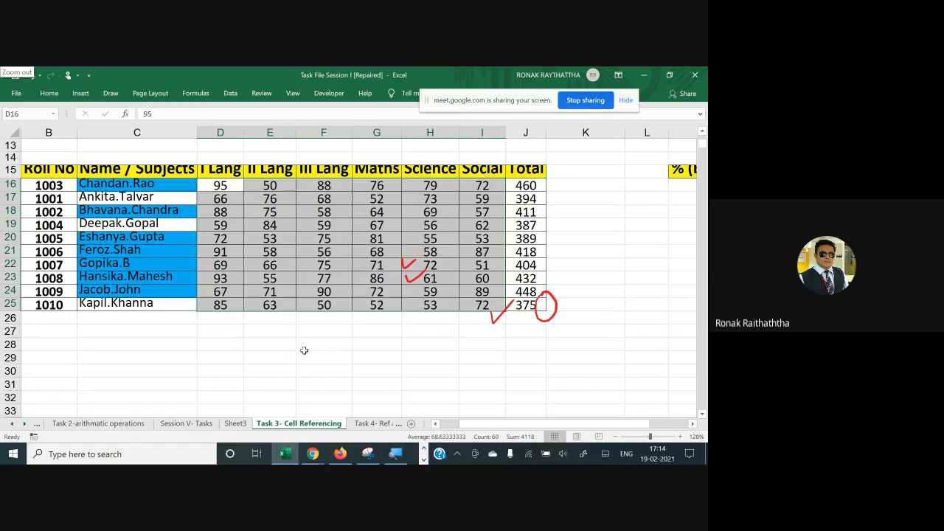
{"action": "left_click", "coordinate": [395, 454]}
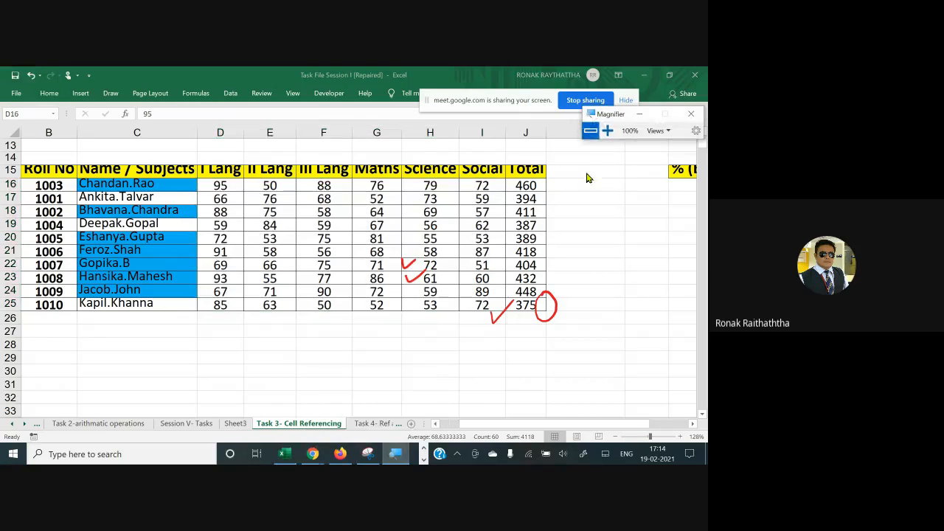
{"action": "left_click", "coordinate": [608, 130]}
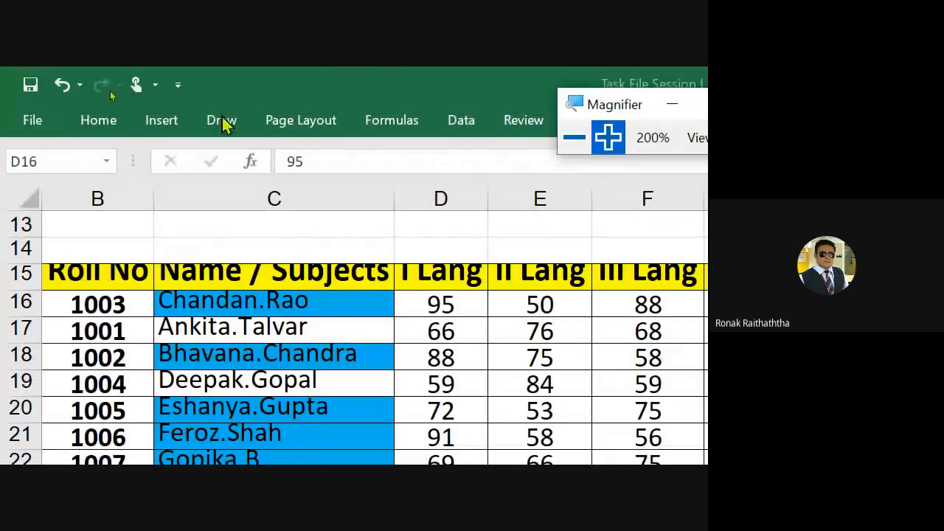
- Open the data validation criteria for the selected marks and allow only whole numbers
{"action": "left_click", "coordinate": [468, 126]}
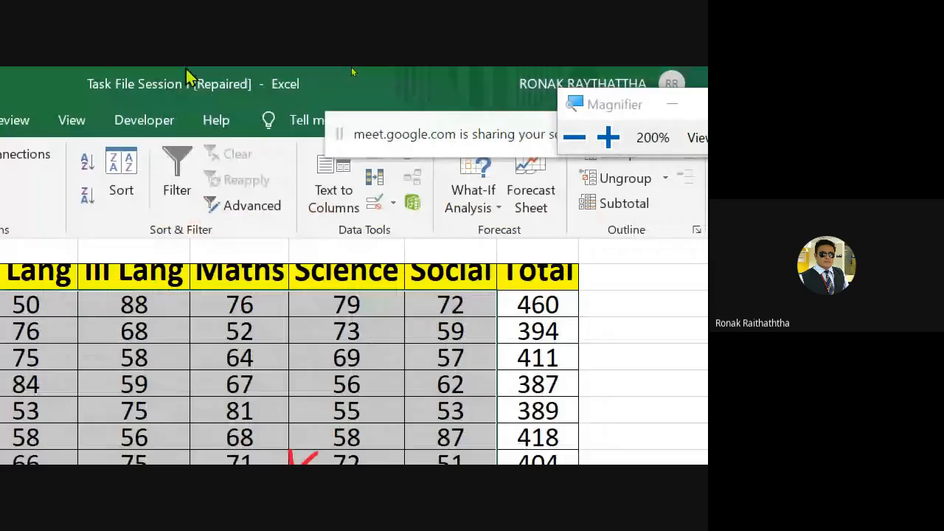
{"action": "left_click", "coordinate": [377, 205]}
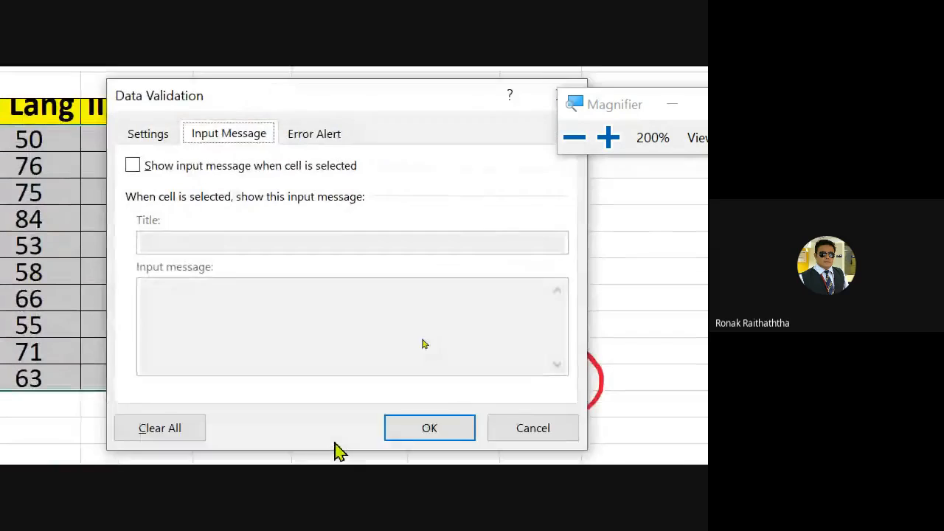
{"action": "left_click", "coordinate": [162, 124]}
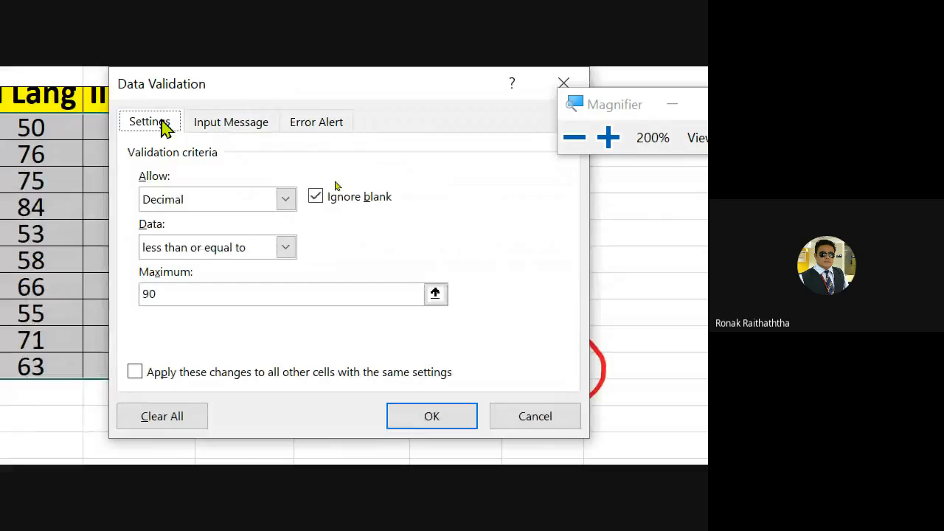
{"action": "left_click", "coordinate": [291, 198]}
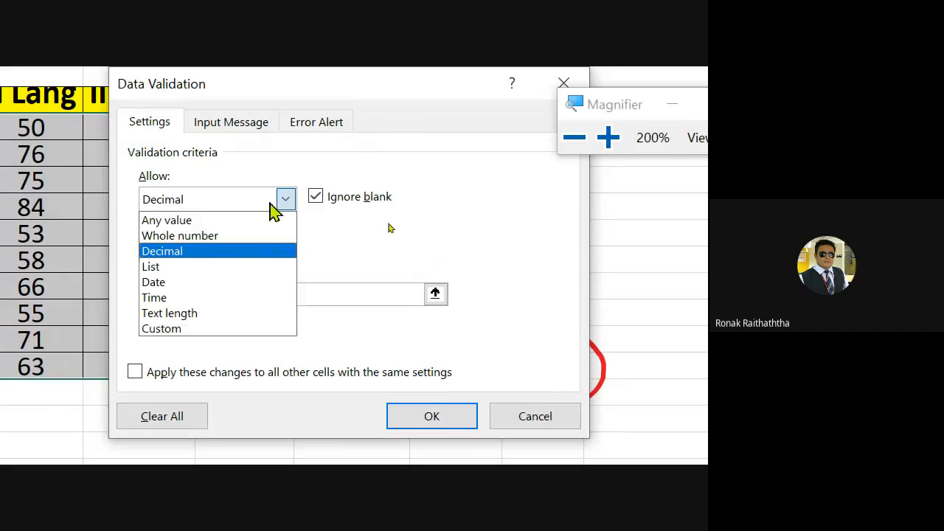
{"action": "left_click", "coordinate": [216, 237]}
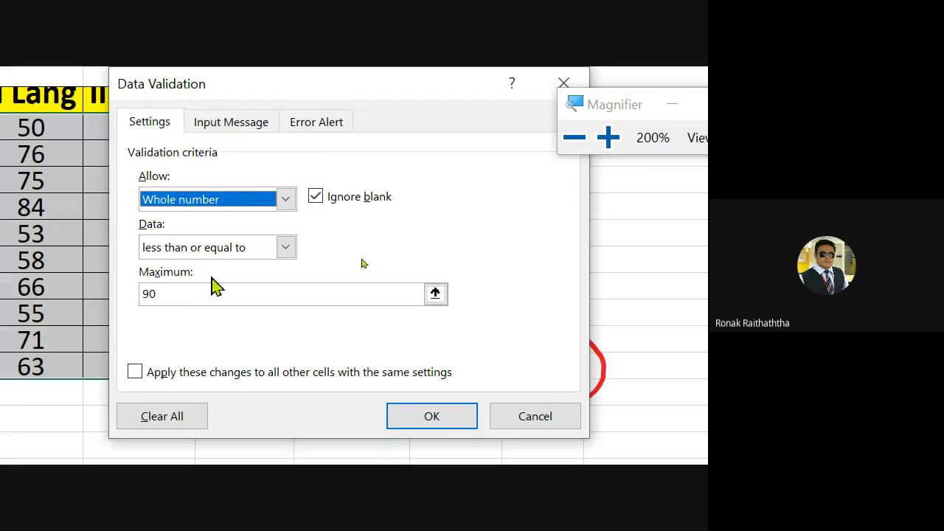
- Set the validation criteria to values between a minimum of 50 and a maximum of 100
{"action": "left_click", "coordinate": [288, 248]}
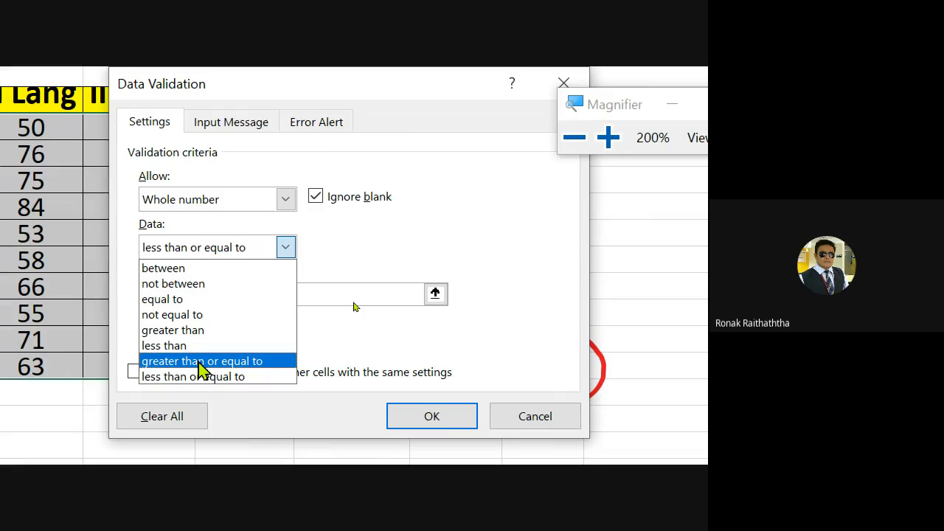
{"action": "left_click", "coordinate": [193, 270]}
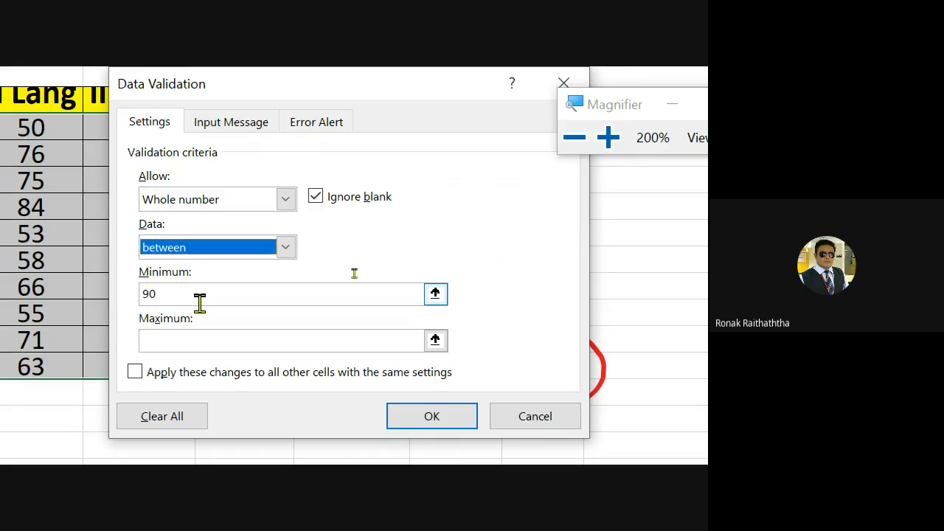
{"action": "left_click", "coordinate": [200, 295]}
{"action": "key", "text": "BackSpace"}
{"action": "key", "text": "BackSpace"}
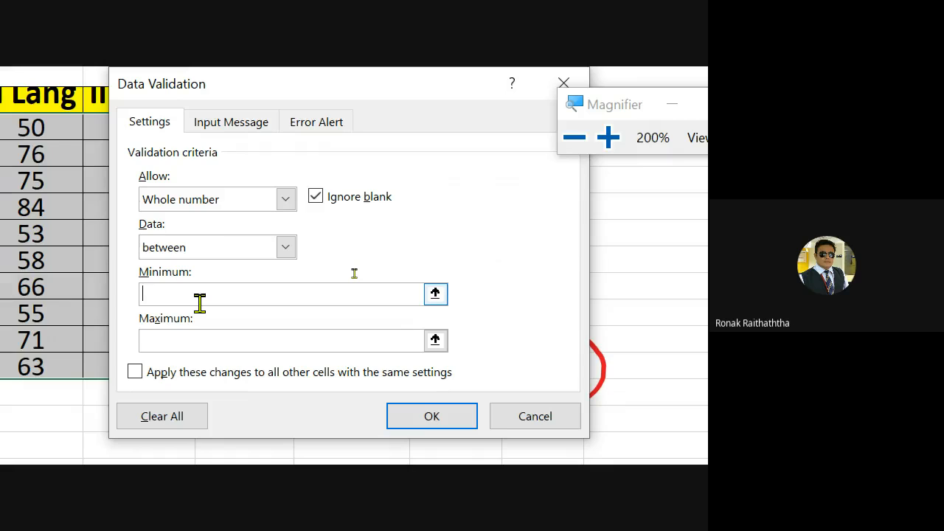
{"action": "type", "text": "50"}
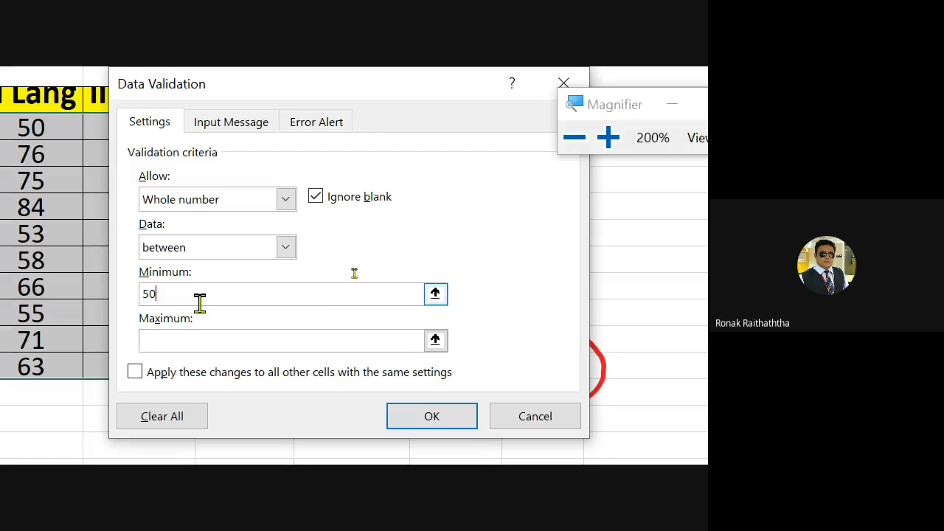
{"action": "left_click", "coordinate": [183, 340]}
{"action": "type", "text": "100"}
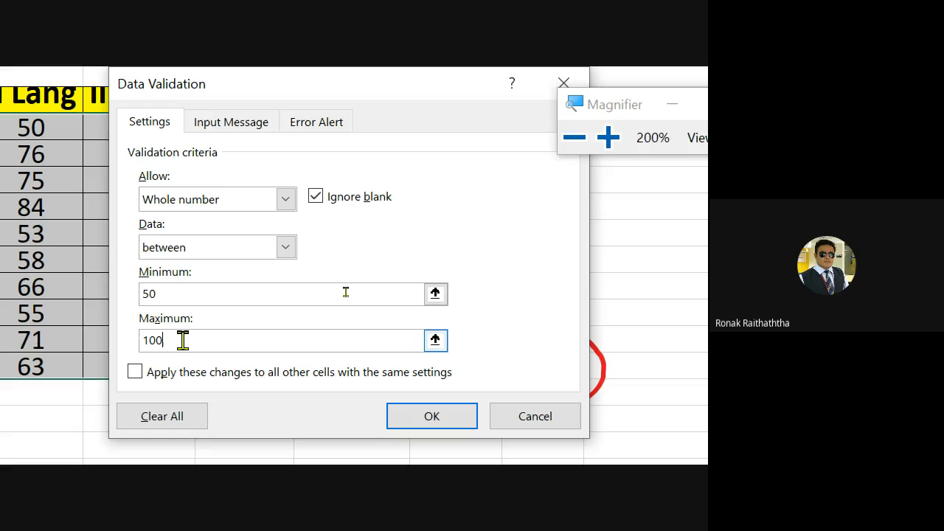
- Apply the validation rule to the selected marks and try entering 101 as the I Lang mark in D18
{"action": "left_click", "coordinate": [419, 431]}
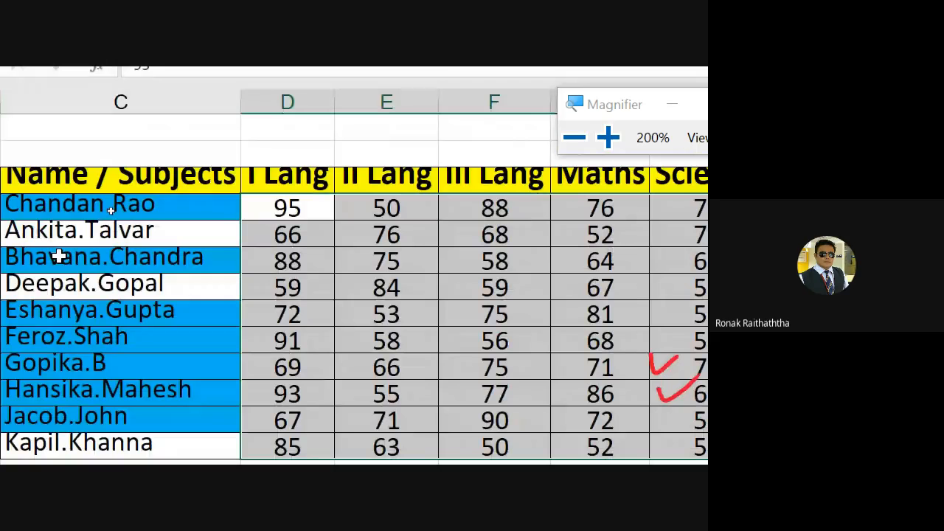
{"action": "left_click", "coordinate": [304, 261]}
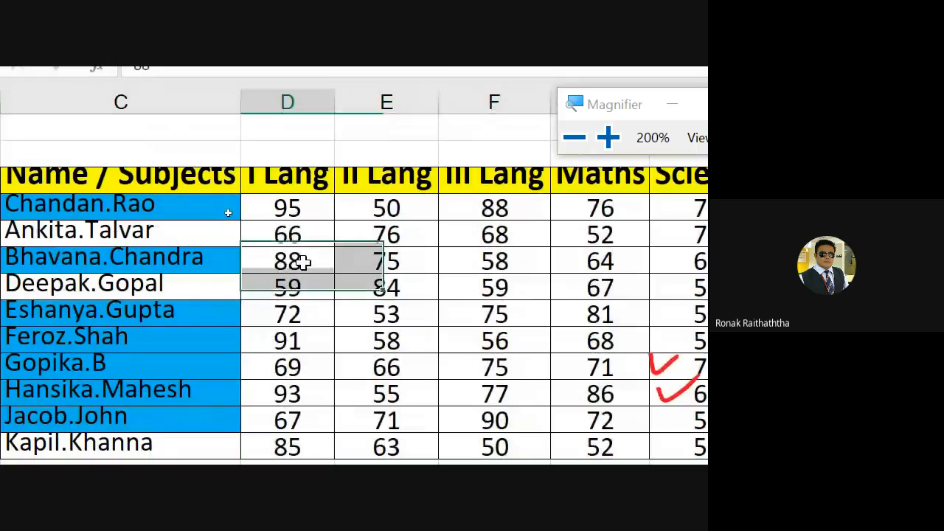
{"action": "type", "text": "101"}
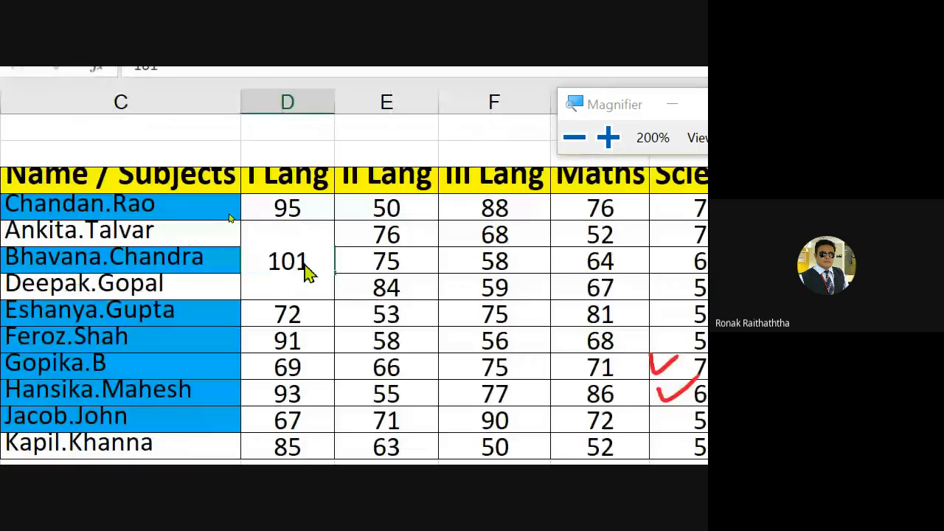
{"action": "key", "text": "Return"}
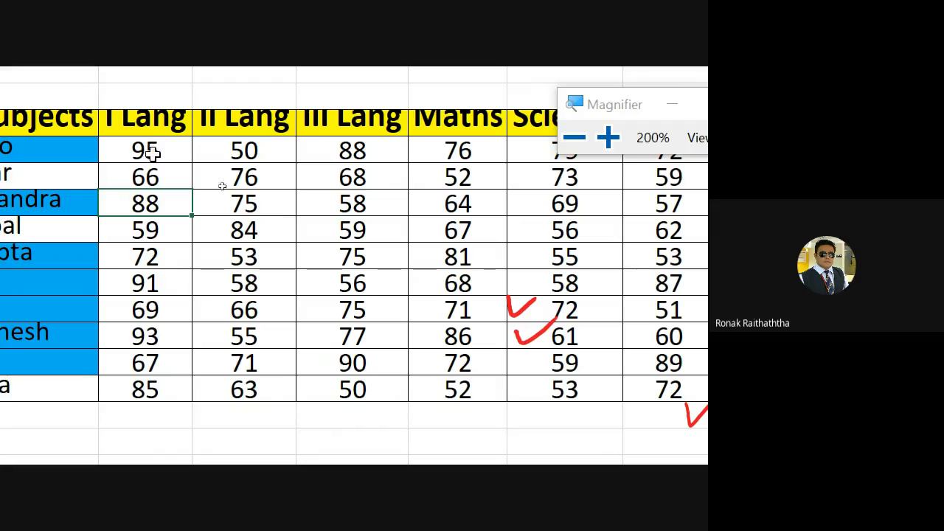
- Change the data validation on the subject marks in D16:I25 to a minimum of 60
{"action": "left_click", "coordinate": [140, 143]}
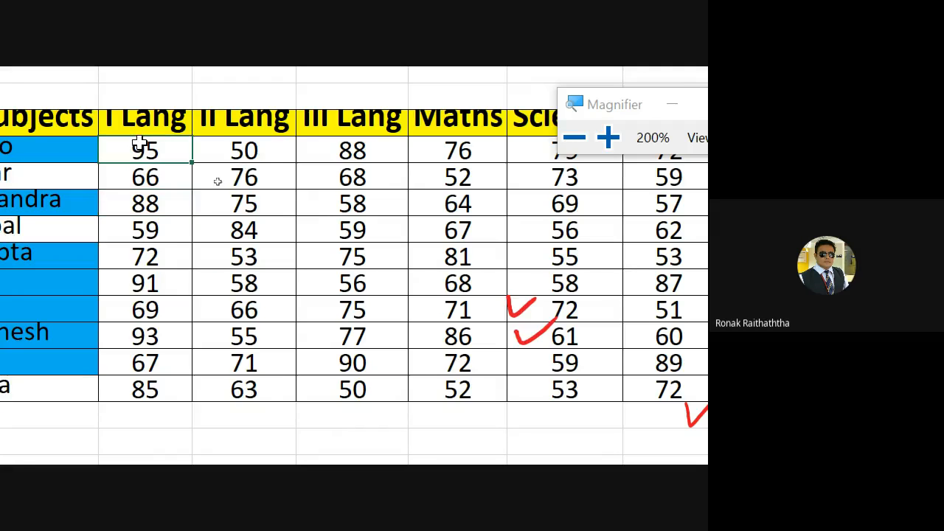
{"action": "key", "text": "shift+space"}
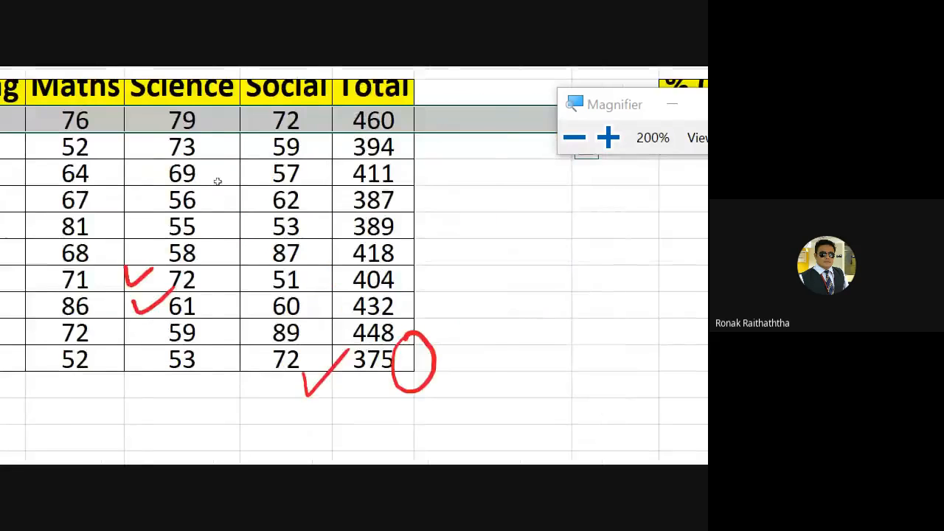
{"action": "key", "text": "shift+Down"}
{"action": "key", "text": "shift+Down"}
{"action": "key", "text": "shift+Down"}
{"action": "key", "text": "shift+Down"}
{"action": "key", "text": "shift+Down"}
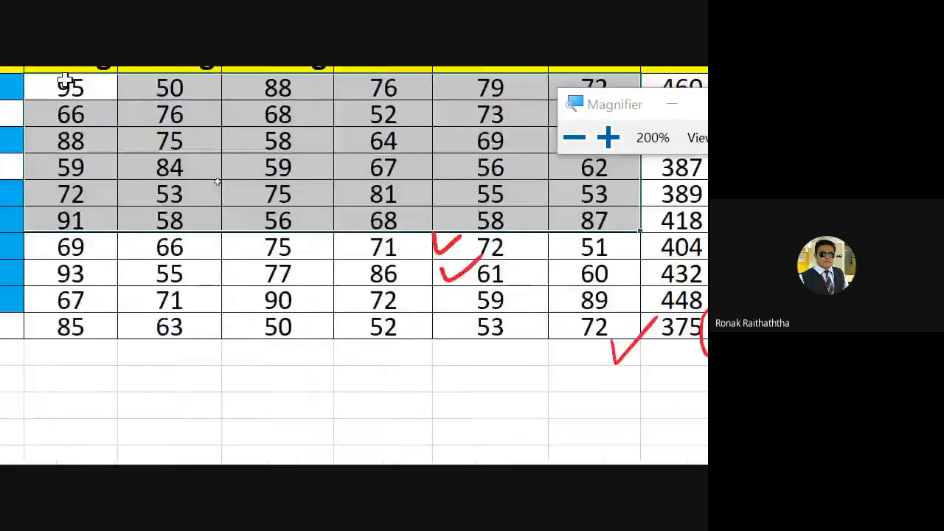
{"action": "key", "text": "shift+Down"}
{"action": "key", "text": "shift+Down"}
{"action": "key", "text": "shift+Down"}
{"action": "key", "text": "shift+Down"}
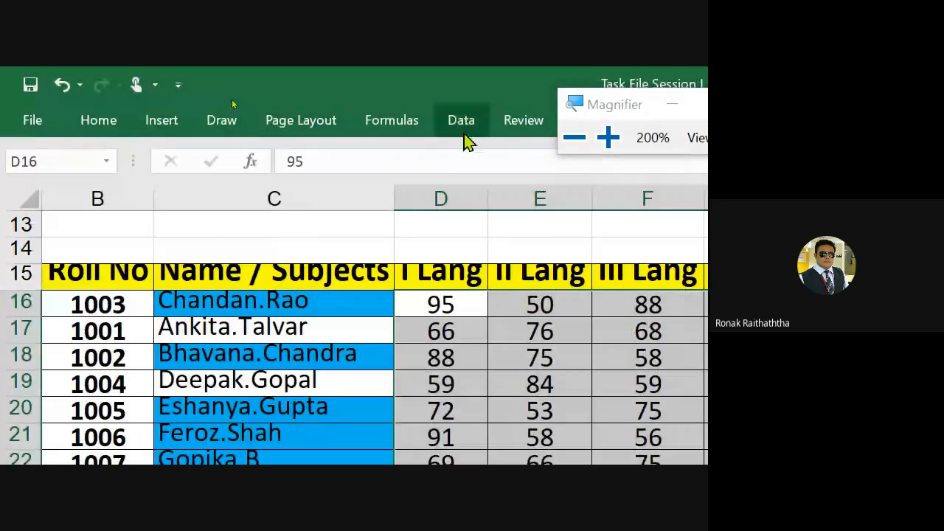
{"action": "left_click", "coordinate": [462, 124]}
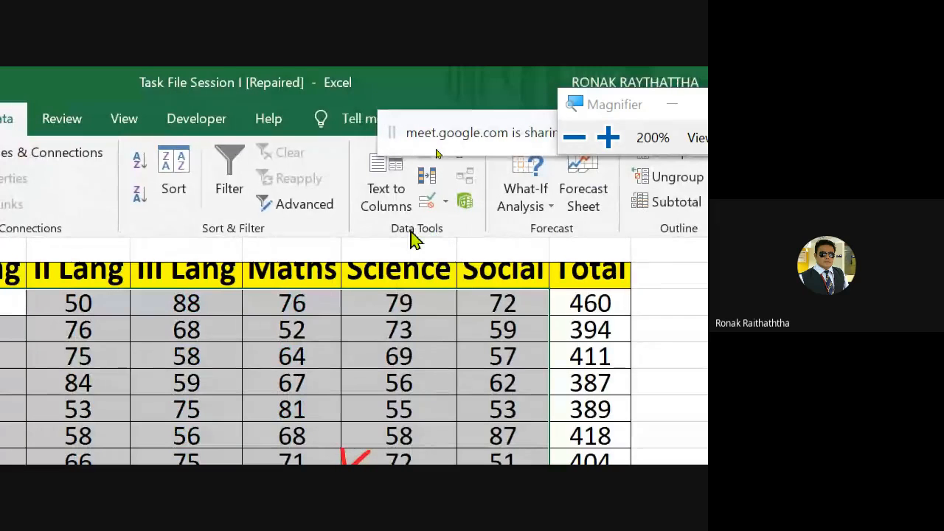
{"action": "left_click", "coordinate": [429, 206]}
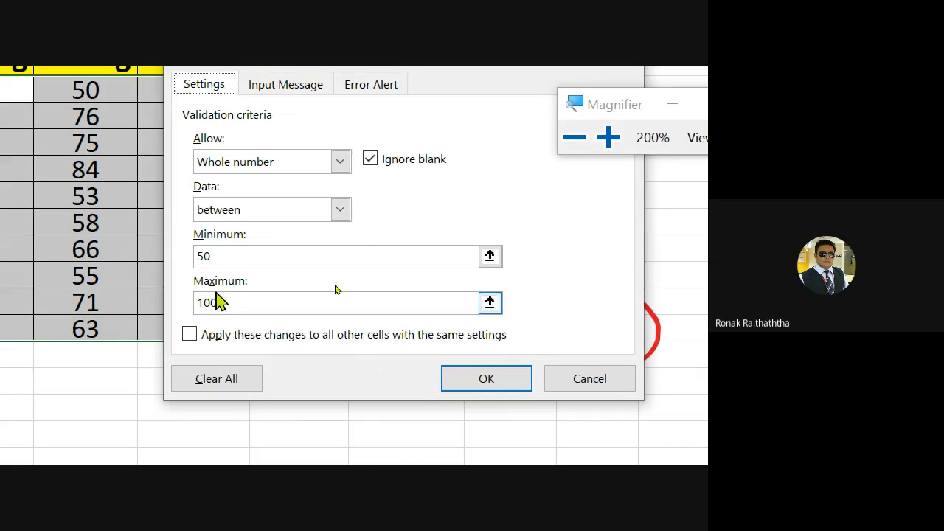
{"action": "left_click", "coordinate": [222, 255]}
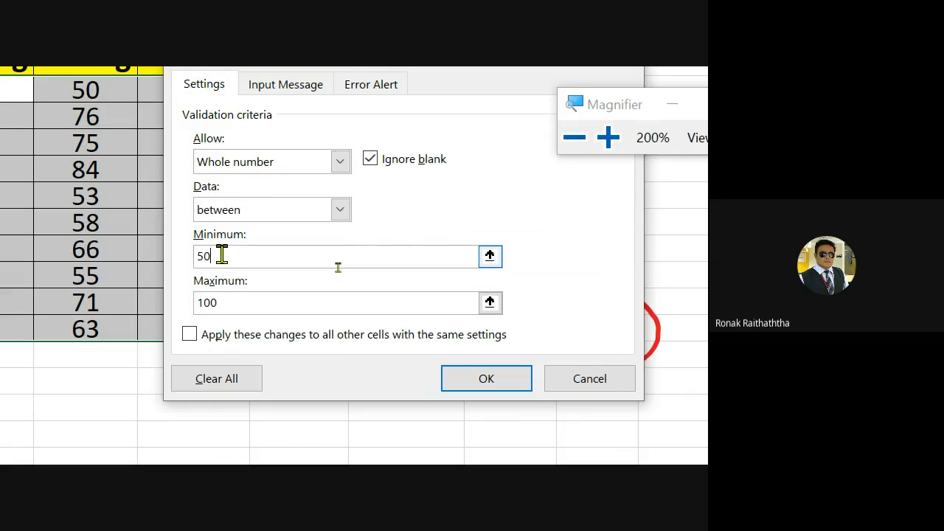
{"action": "key", "text": "Left"}
{"action": "key", "text": "BackSpace"}
{"action": "type", "text": "6"}
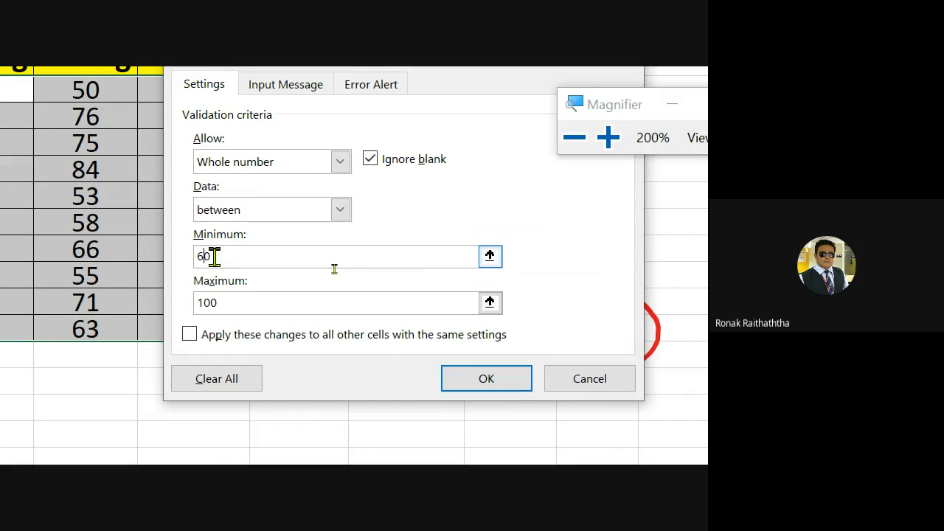
{"action": "left_click", "coordinate": [523, 386]}
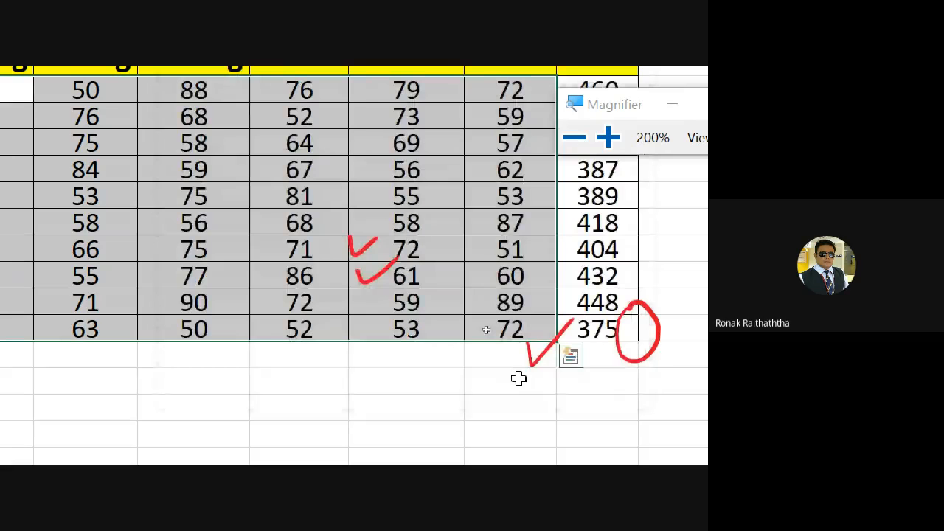
{"action": "left_click", "coordinate": [179, 232]}
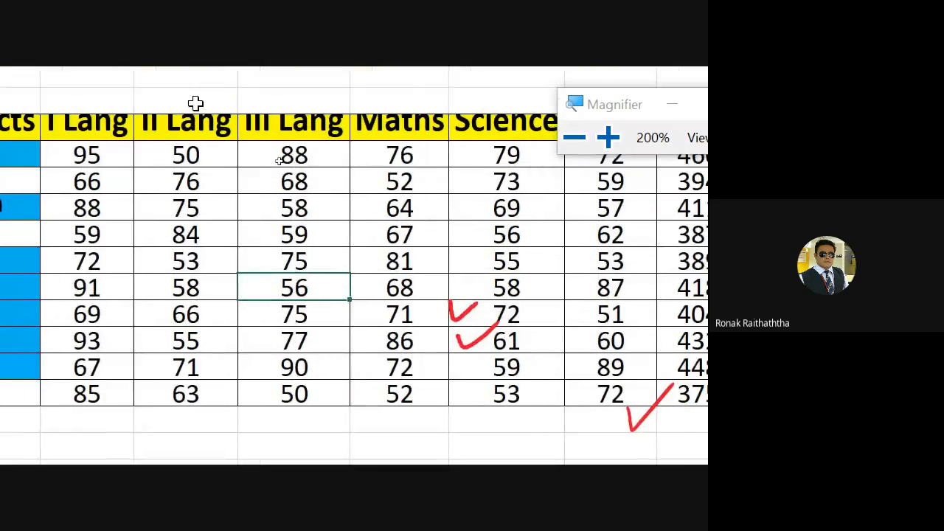
- Circle the invalid data among the subject marks in D16:I25
{"action": "left_click", "coordinate": [90, 154]}
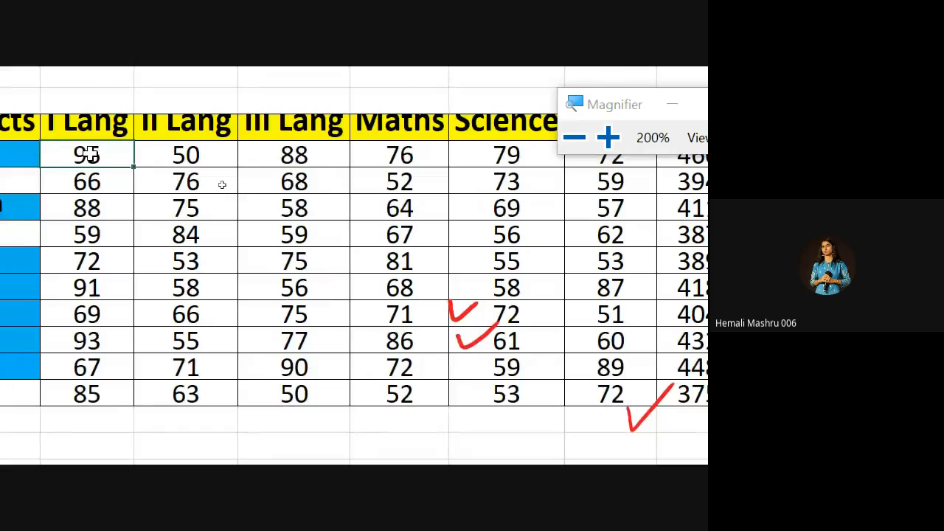
{"action": "key", "text": "shift+Right"}
{"action": "key", "text": "shift+Right"}
{"action": "key", "text": "shift+Right"}
{"action": "key", "text": "shift+Right"}
{"action": "key", "text": "shift+Right"}
{"action": "key", "text": "shift+Down"}
{"action": "key", "text": "shift+Down"}
{"action": "key", "text": "shift+Down"}
{"action": "key", "text": "shift+Down"}
{"action": "key", "text": "shift+Down"}
{"action": "key", "text": "shift+Down"}
{"action": "key", "text": "shift+Down"}
{"action": "key", "text": "shift+Down"}
{"action": "key", "text": "shift+Down"}
{"action": "key", "text": "shift+Down"}
{"action": "key", "text": "shift+Down"}
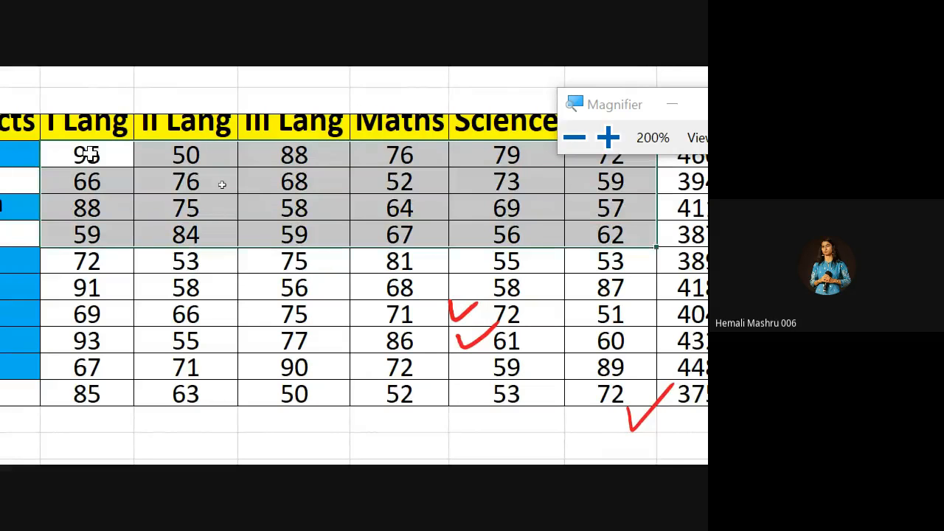
{"action": "key", "text": "shift+Up"}
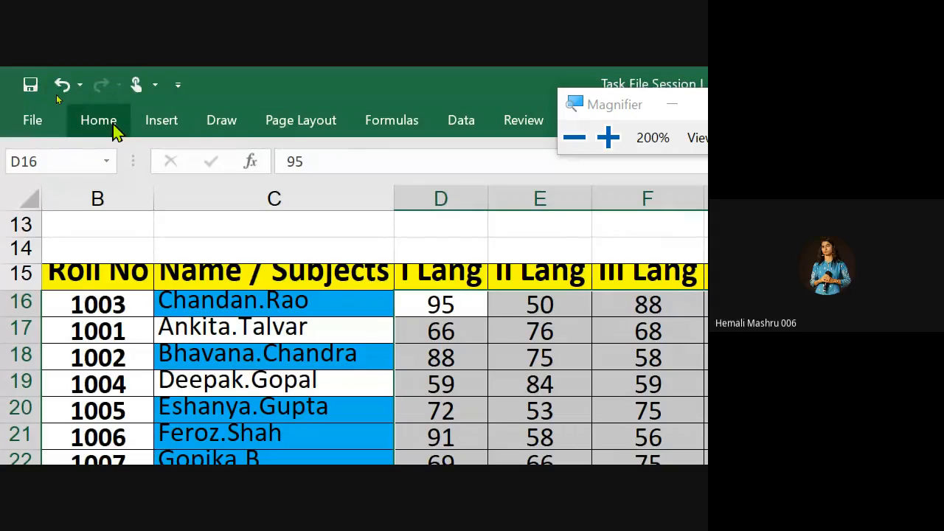
{"action": "left_click", "coordinate": [114, 130]}
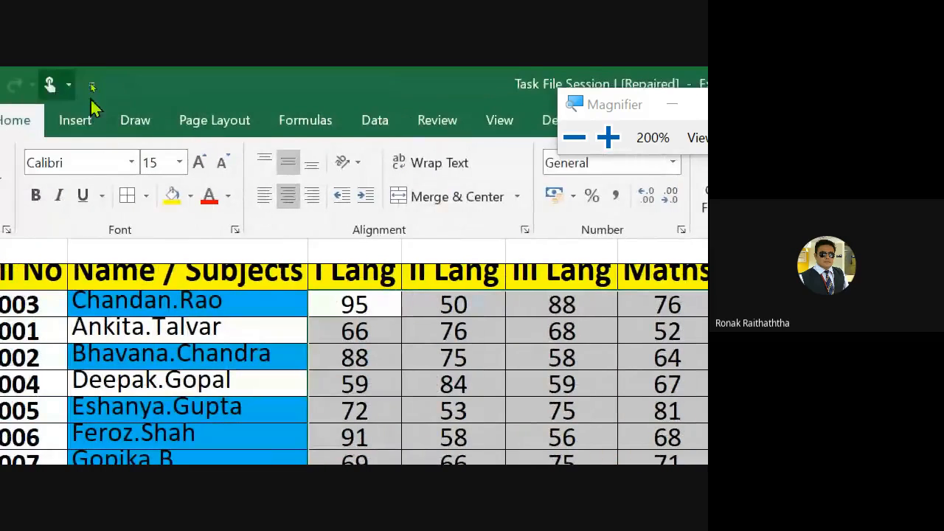
{"action": "left_click", "coordinate": [354, 121]}
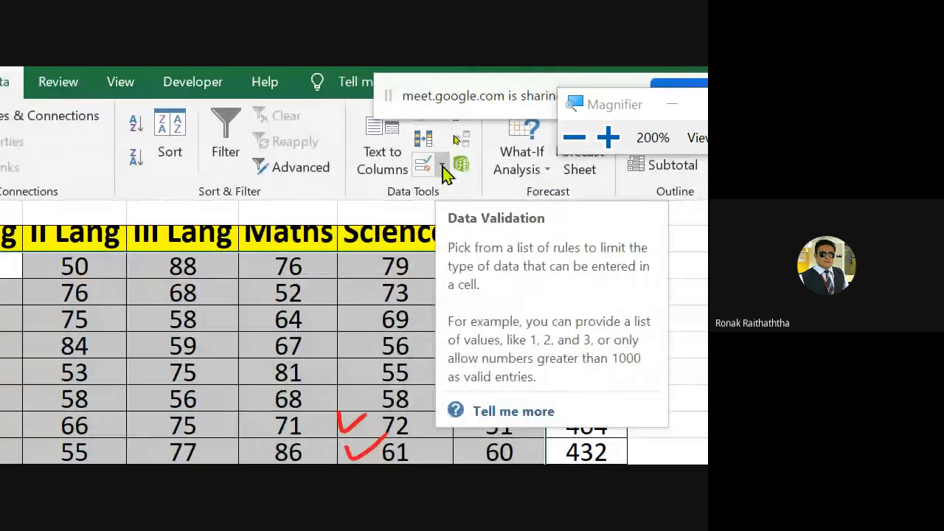
{"action": "left_click", "coordinate": [444, 168]}
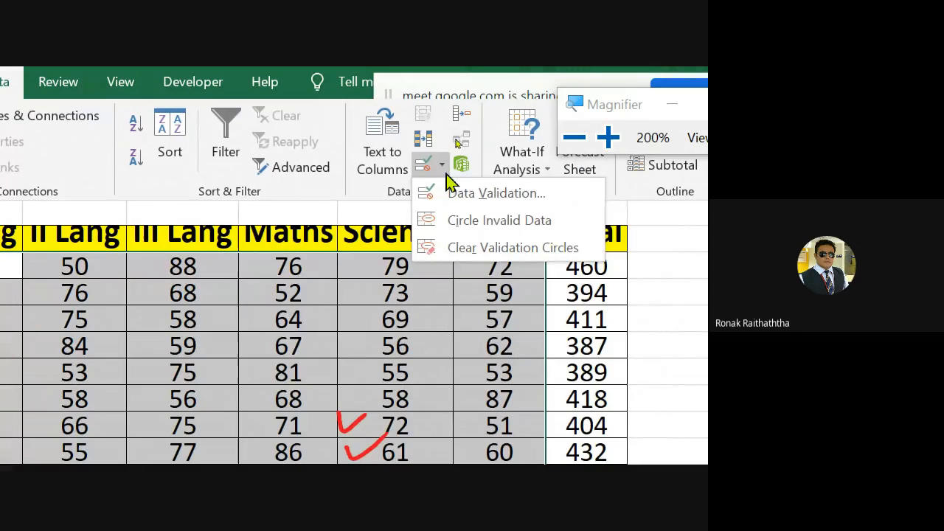
{"action": "left_click", "coordinate": [476, 231]}
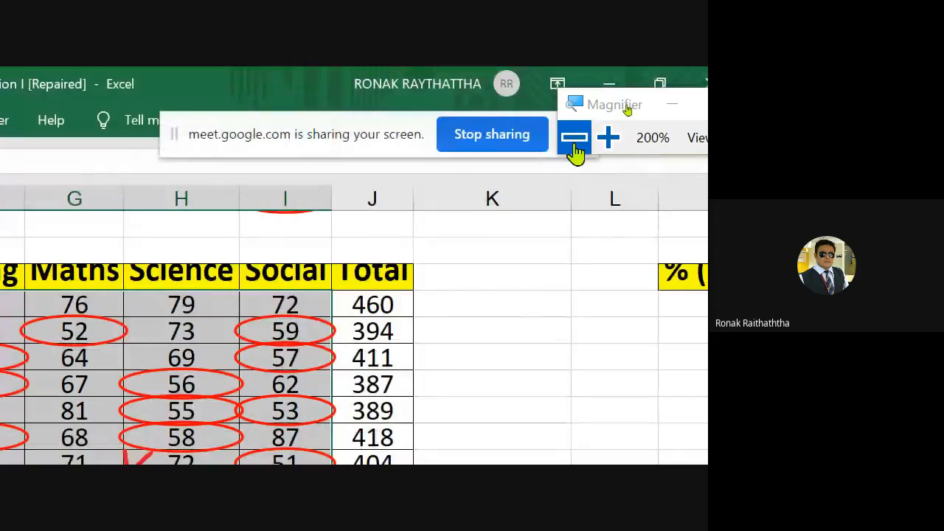
- Reduce the screen magnification to 100% and check the Google Meet chat before returning to the Excel workbook
{"action": "left_click", "coordinate": [573, 136]}
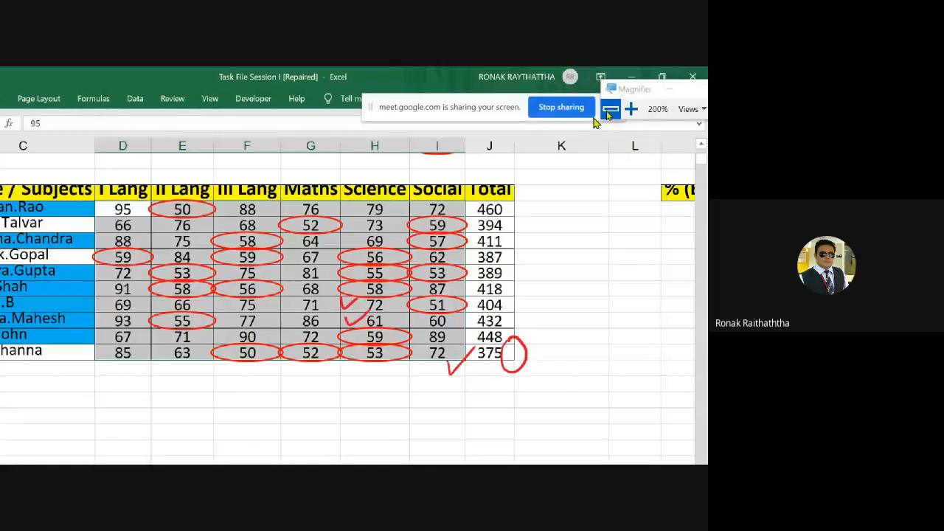
{"action": "left_click", "coordinate": [608, 112]}
{"action": "key", "text": "alt+Tab"}
{"action": "key", "text": "alt+Tab"}
{"action": "key", "text": "alt+Tab"}
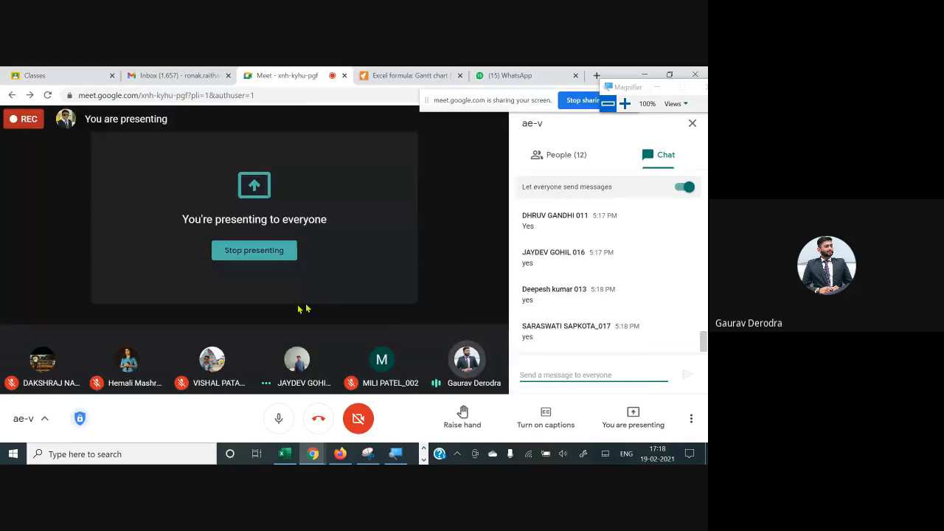
{"action": "key", "text": "alt+Tab"}
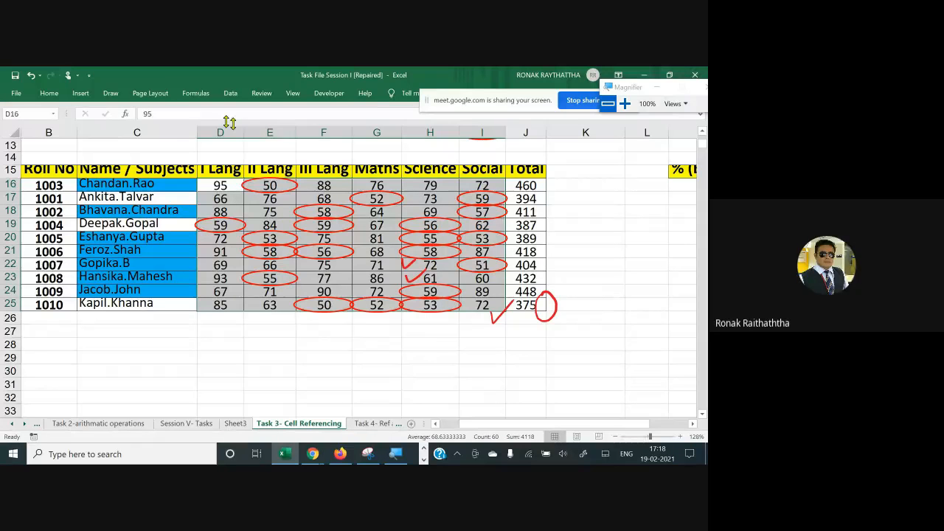
- Examine the data validation settings of the upper table's marks in D3:I12, leaving them as they are
{"action": "scroll", "coordinate": [228, 151], "scroll_direction": "up", "scroll_amount": 4}
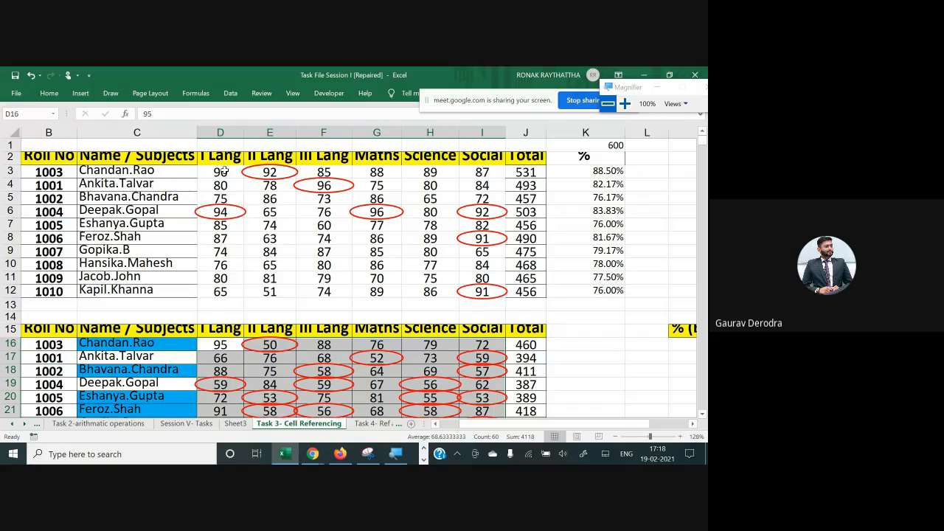
{"action": "left_click_drag", "start_coordinate": [224, 171], "coordinate": [483, 292]}
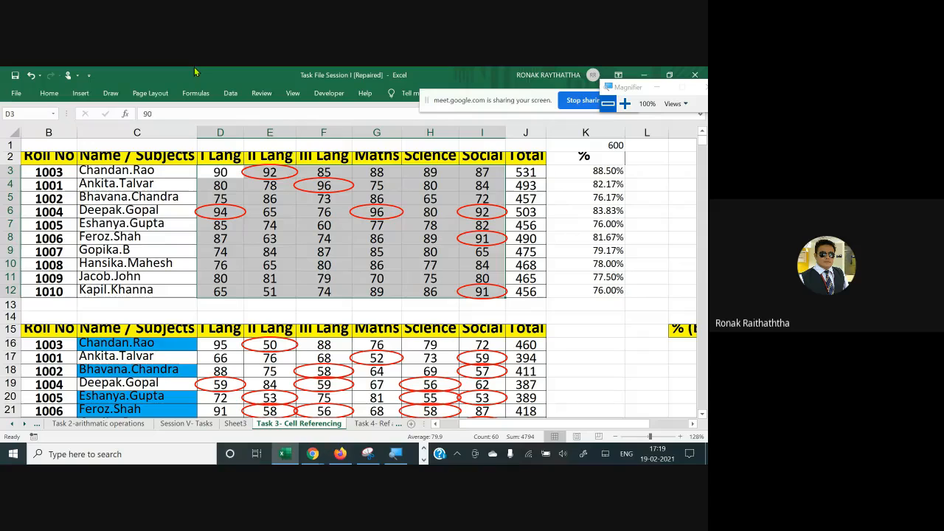
{"action": "left_click", "coordinate": [50, 95]}
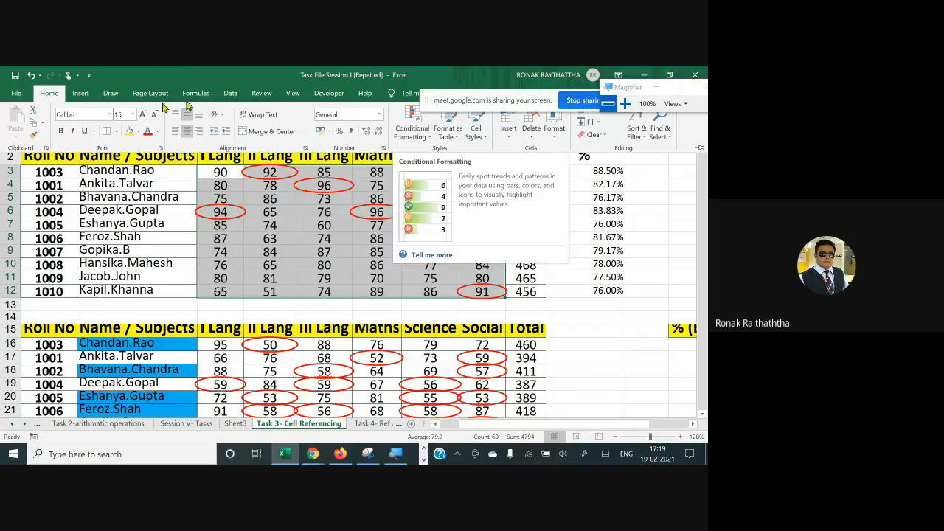
{"action": "left_click", "coordinate": [236, 93]}
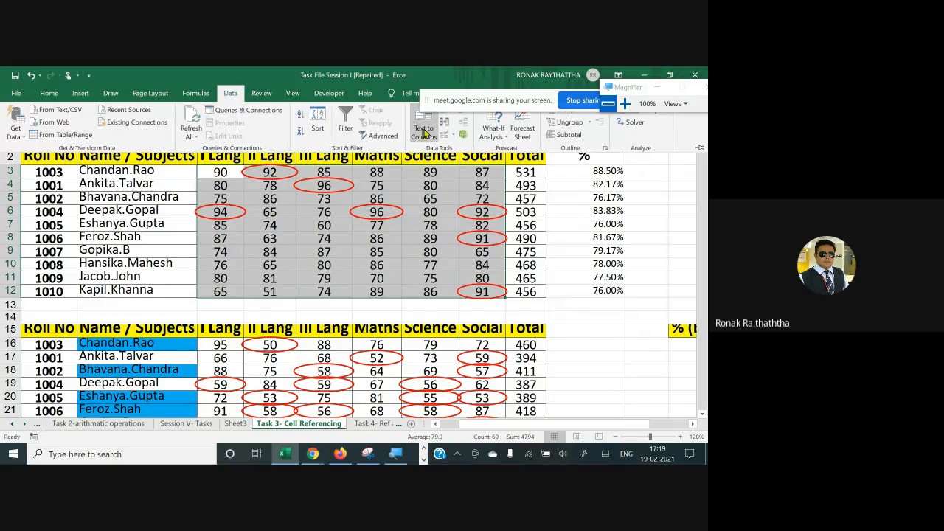
{"action": "left_click", "coordinate": [451, 135]}
{"action": "left_click", "coordinate": [480, 149]}
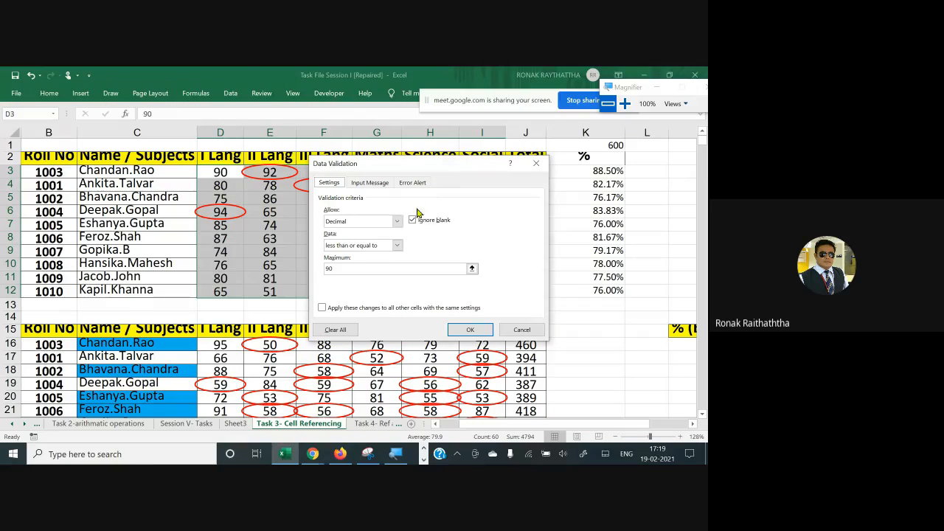
{"action": "left_click_drag", "start_coordinate": [381, 167], "coordinate": [259, 214]}
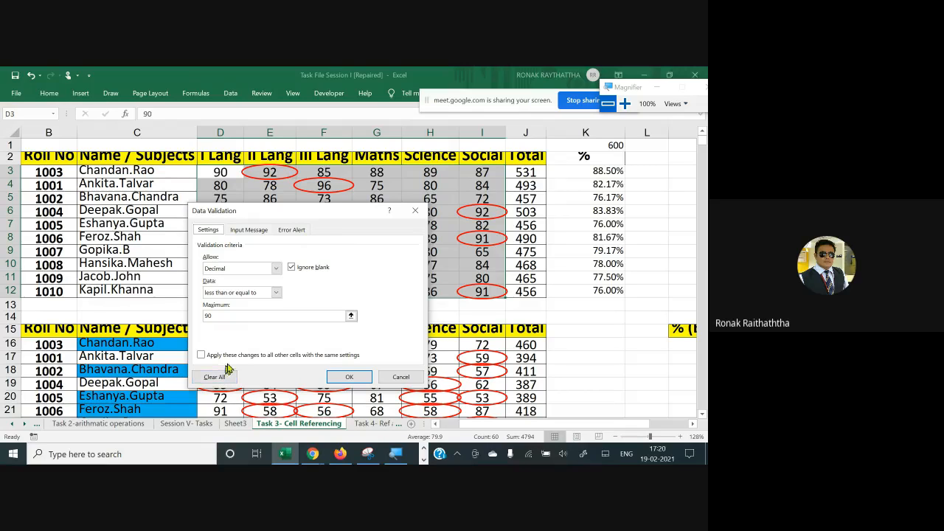
{"action": "left_click", "coordinate": [415, 210]}
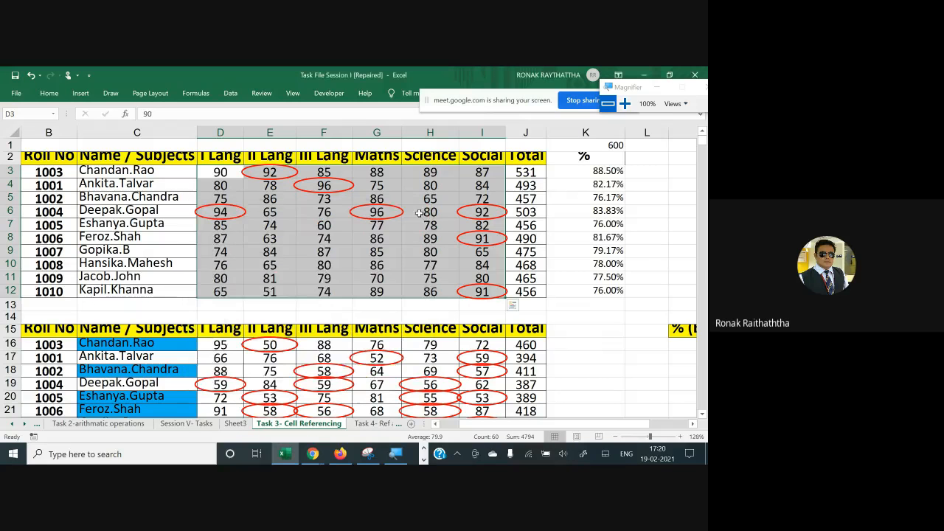
- Return to the Session V- Tasks sheet and review the drop-down list tasks 7 and 8
{"action": "scroll", "coordinate": [357, 289], "scroll_direction": "down", "scroll_amount": 1}
{"action": "scroll", "coordinate": [357, 288], "scroll_direction": "down", "scroll_amount": 4}
{"action": "scroll", "coordinate": [357, 289], "scroll_direction": "up", "scroll_amount": 4}
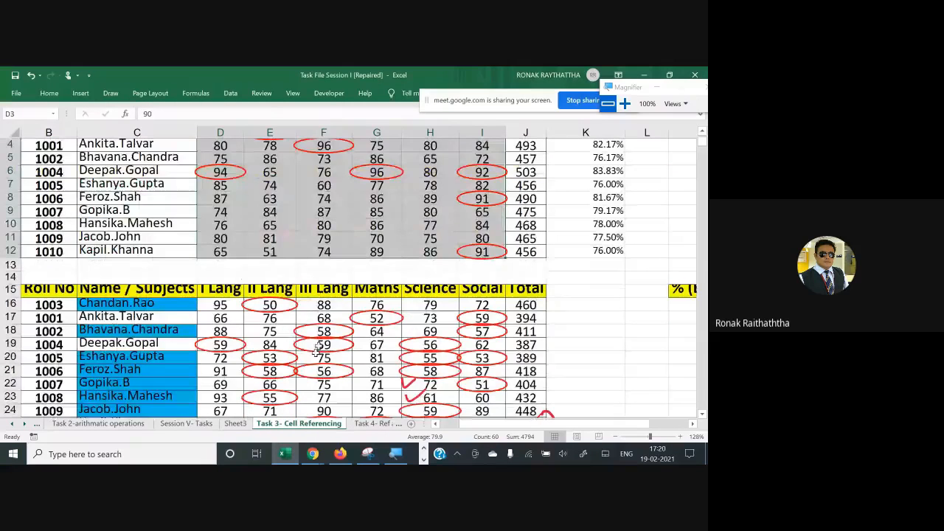
{"action": "key", "text": "ctrl+Page_Up"}
{"action": "key", "text": "ctrl+Page_Up"}
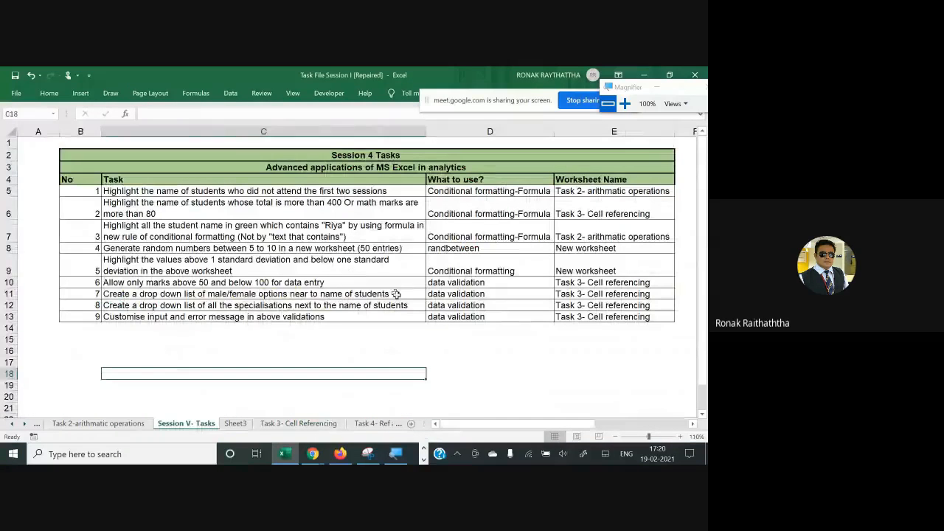
{"action": "left_click", "coordinate": [242, 297]}
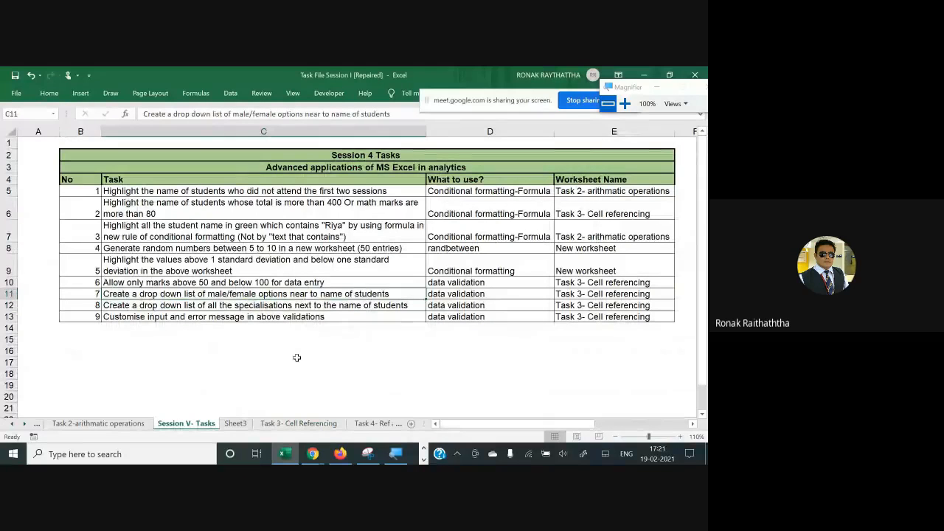
{"action": "left_click", "coordinate": [571, 305]}
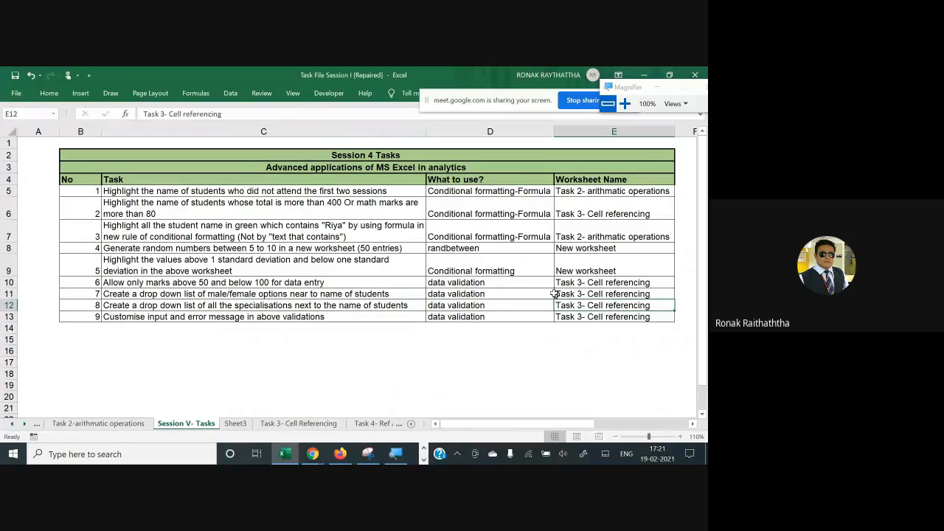
- Reread tasks 7 and 8, and return to the upper marks table on the Task 3- Cell Referencing sheet
{"action": "left_click", "coordinate": [377, 293]}
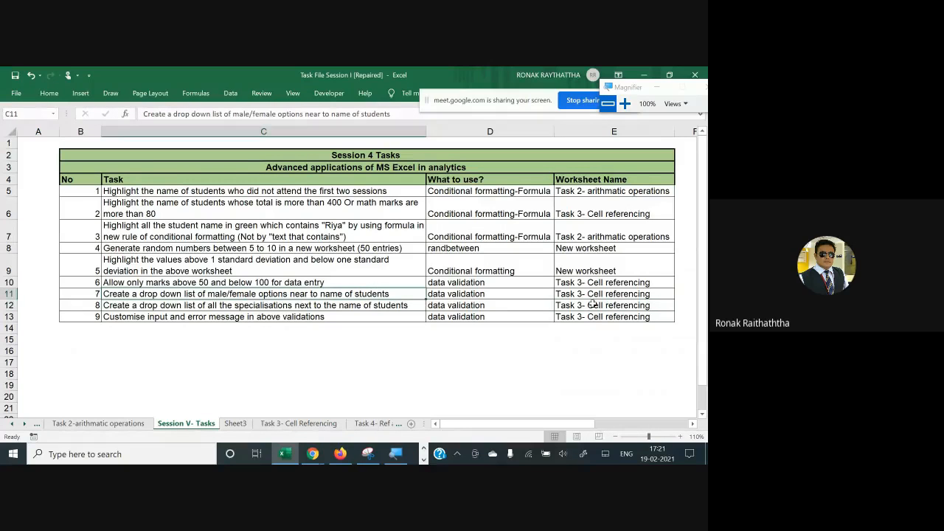
{"action": "left_click", "coordinate": [560, 304]}
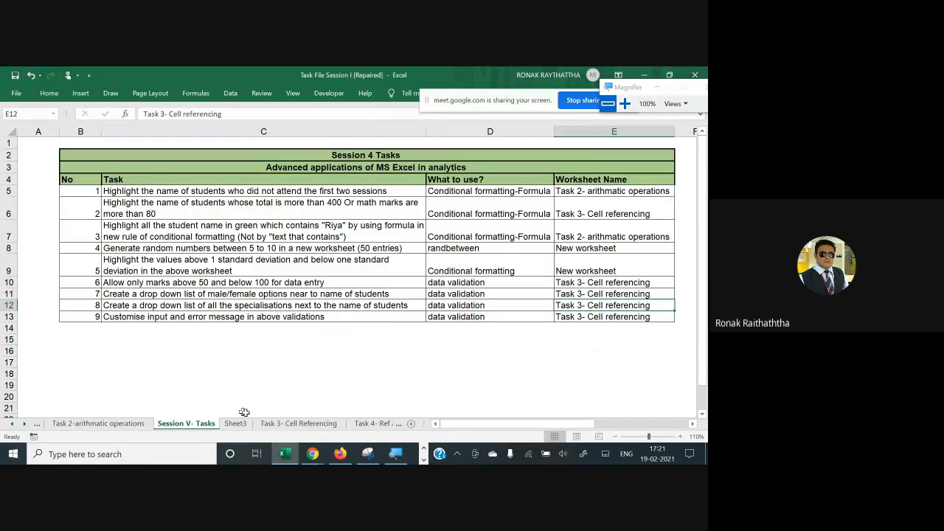
{"action": "left_click", "coordinate": [274, 422]}
{"action": "scroll", "coordinate": [300, 222], "scroll_direction": "up", "scroll_amount": 1}
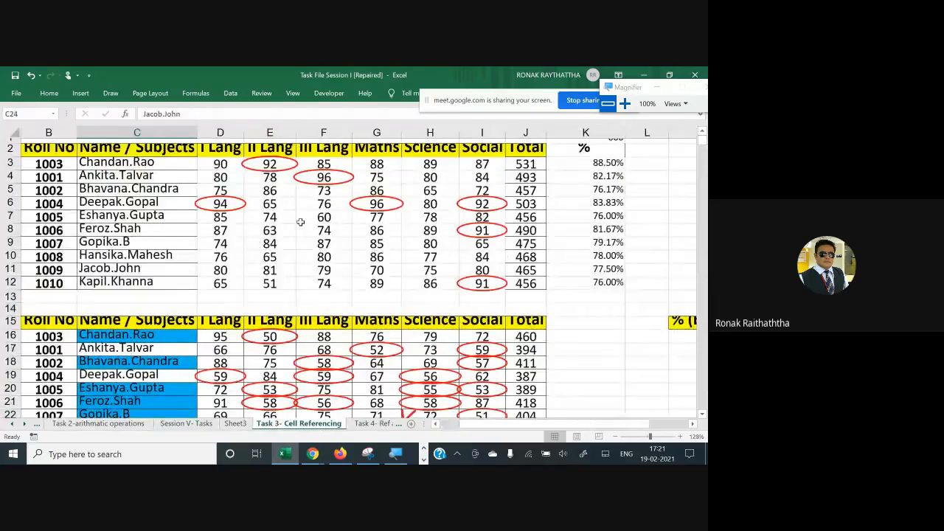
{"action": "scroll", "coordinate": [301, 222], "scroll_direction": "down", "scroll_amount": 1}
{"action": "scroll", "coordinate": [170, 192], "scroll_direction": "up", "scroll_amount": 2}
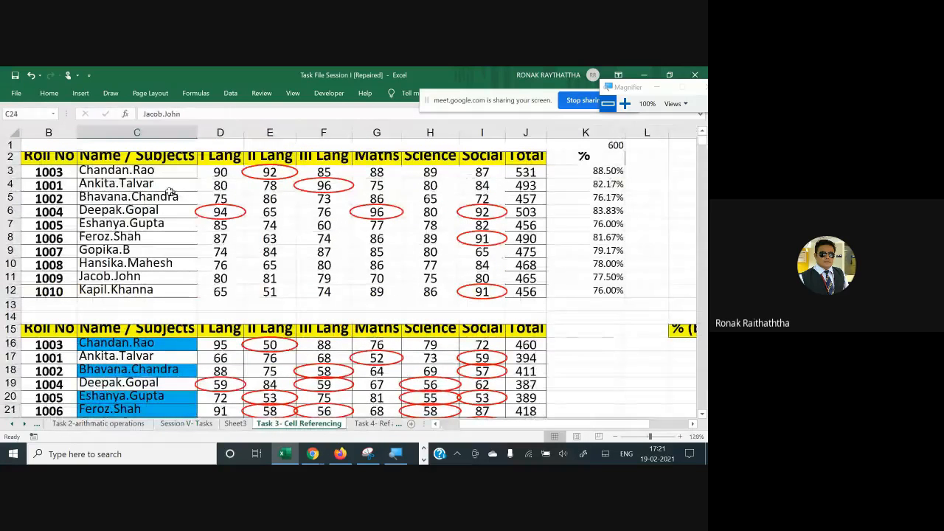
{"action": "left_click", "coordinate": [146, 158]}
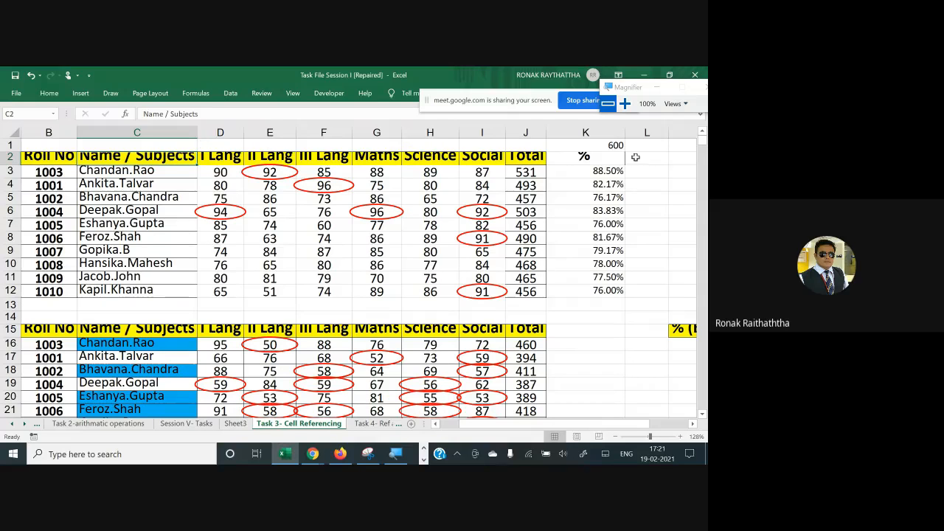
{"action": "left_click", "coordinate": [685, 158]}
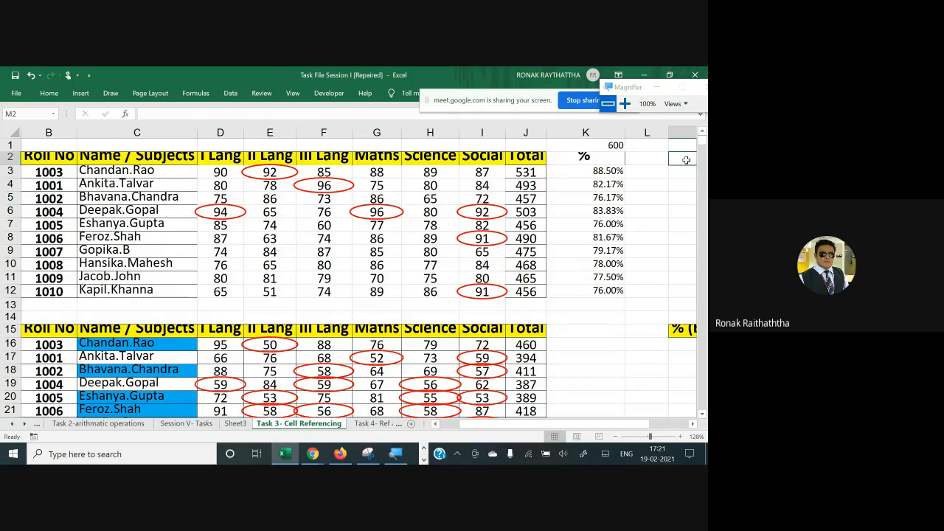
- Insert a column between Name / Subjects and I Lang, narrow it, and enter the heading Gender in D2
{"action": "left_click", "coordinate": [220, 132]}
{"action": "right_click", "coordinate": [220, 132]}
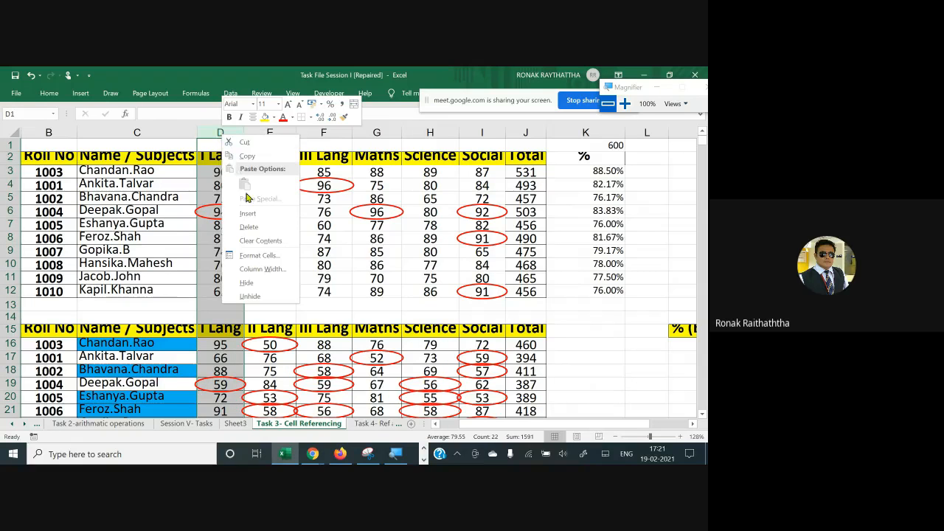
{"action": "left_click", "coordinate": [258, 214]}
{"action": "left_click", "coordinate": [280, 154]}
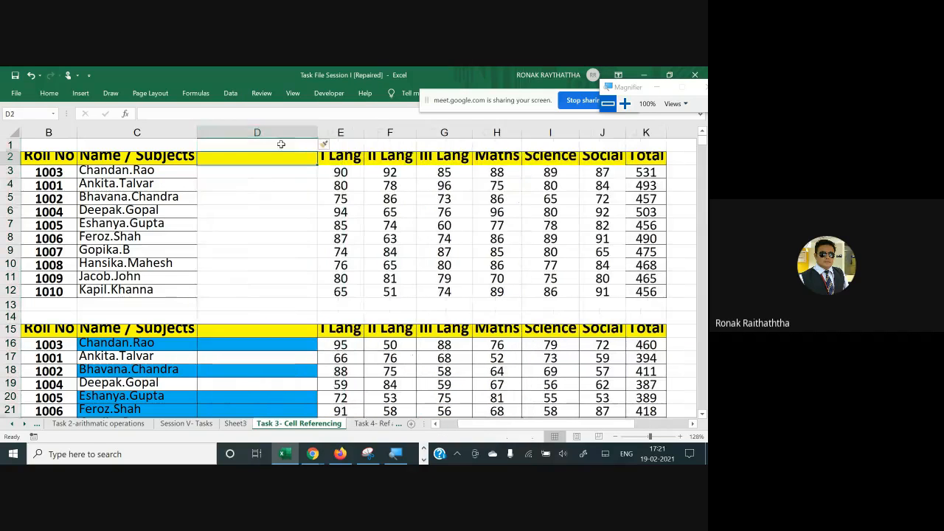
{"action": "left_click_drag", "start_coordinate": [318, 132], "coordinate": [264, 133]}
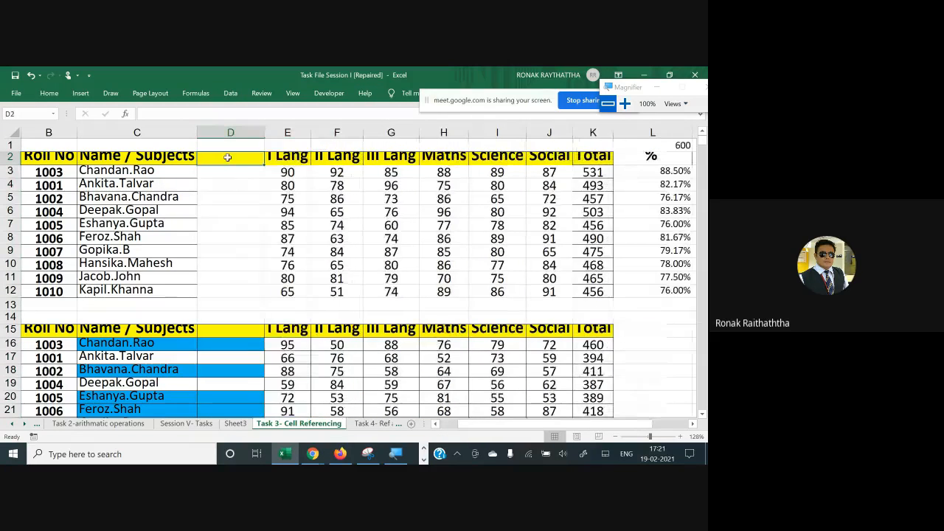
{"action": "type", "text": "Gender"}
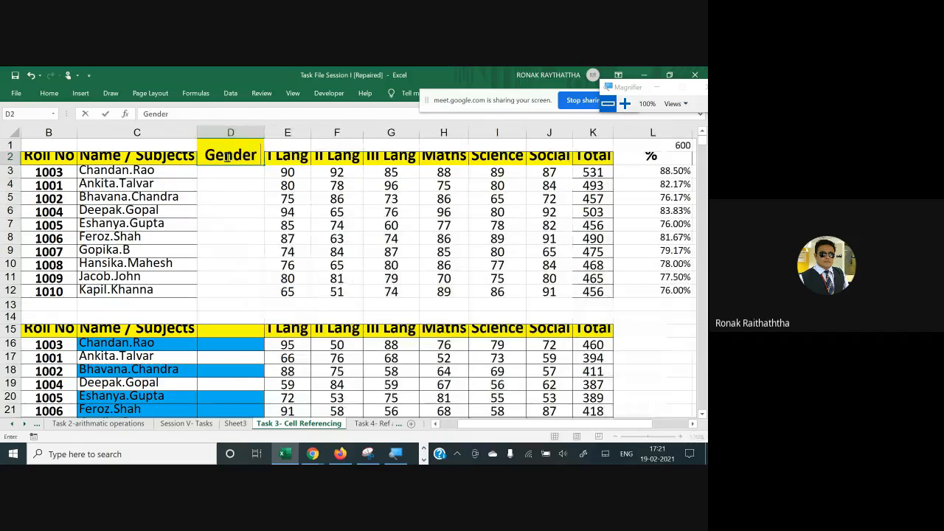
{"action": "key", "text": "Return"}
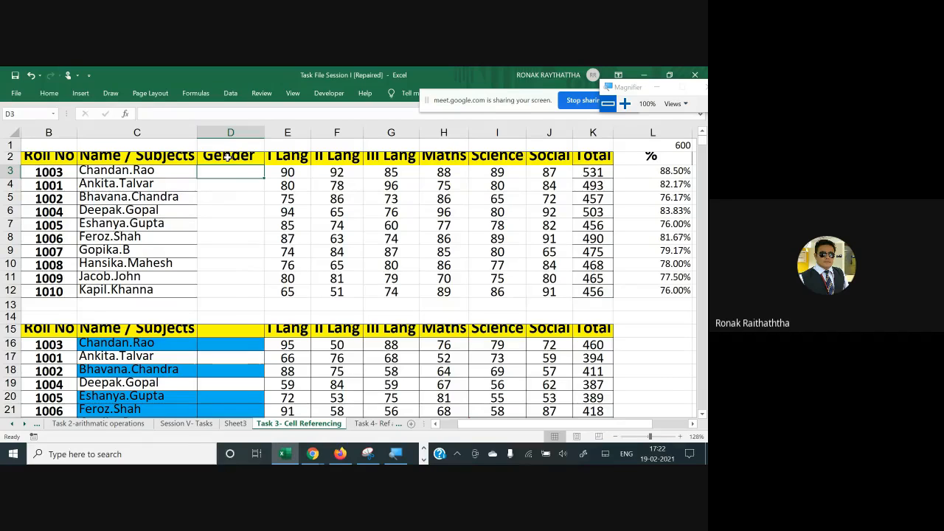
{"action": "type", "text": "dahsz"}
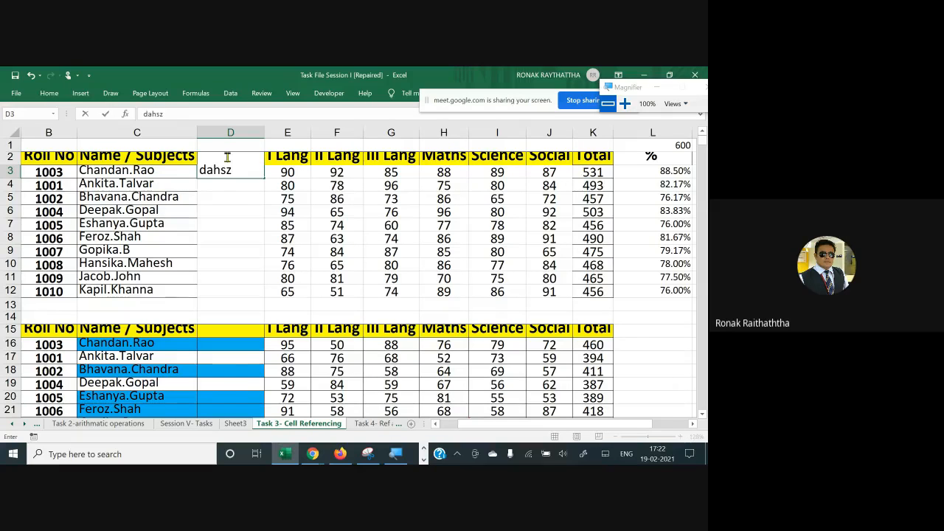
{"action": "key", "text": "Escape"}
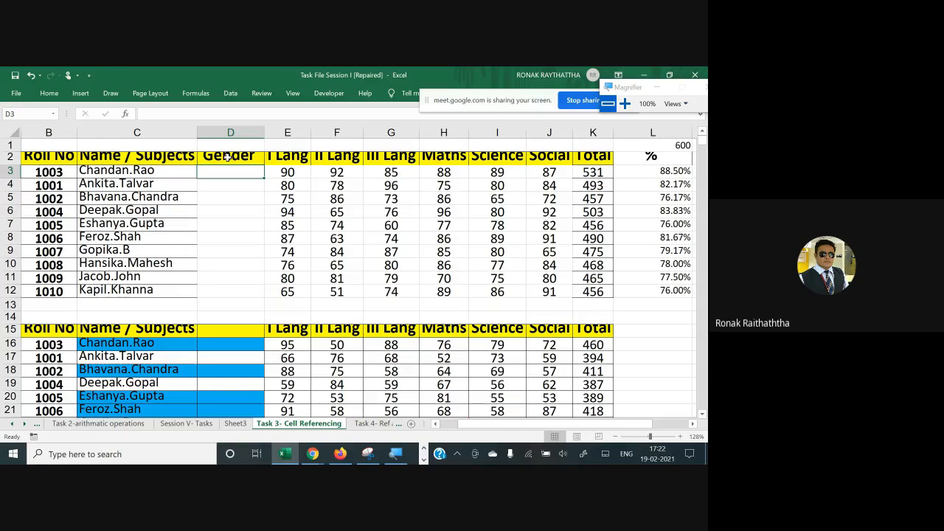
- Start a list of gender options in the empty column O, entering Male in O2 and Female in O3
{"action": "key", "text": "Right"}
{"action": "key", "text": "Right"}
{"action": "key", "text": "Right"}
{"action": "key", "text": "Right"}
{"action": "key", "text": "Right"}
{"action": "key", "text": "Right"}
{"action": "key", "text": "Right"}
{"action": "key", "text": "Right"}
{"action": "key", "text": "Right"}
{"action": "key", "text": "Right"}
{"action": "key", "text": "Right"}
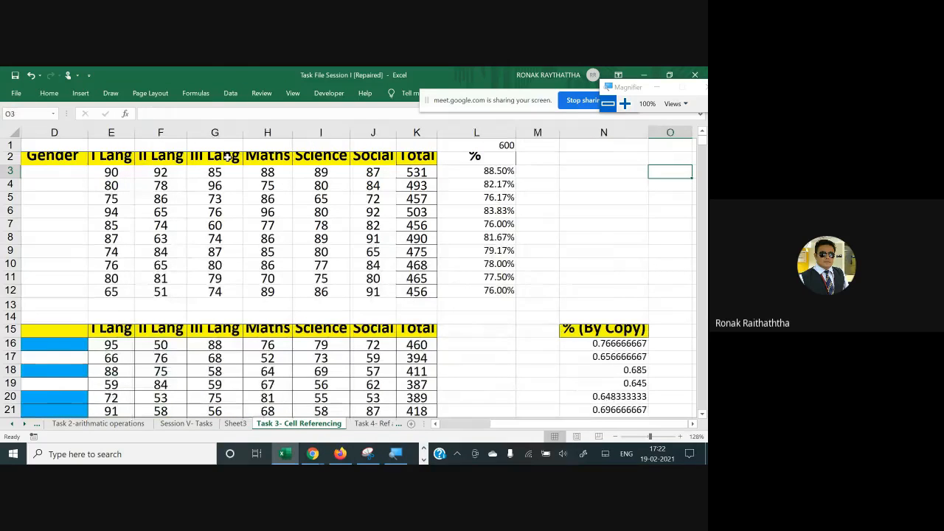
{"action": "scroll", "coordinate": [228, 156], "scroll_direction": "right", "scroll_amount": 2}
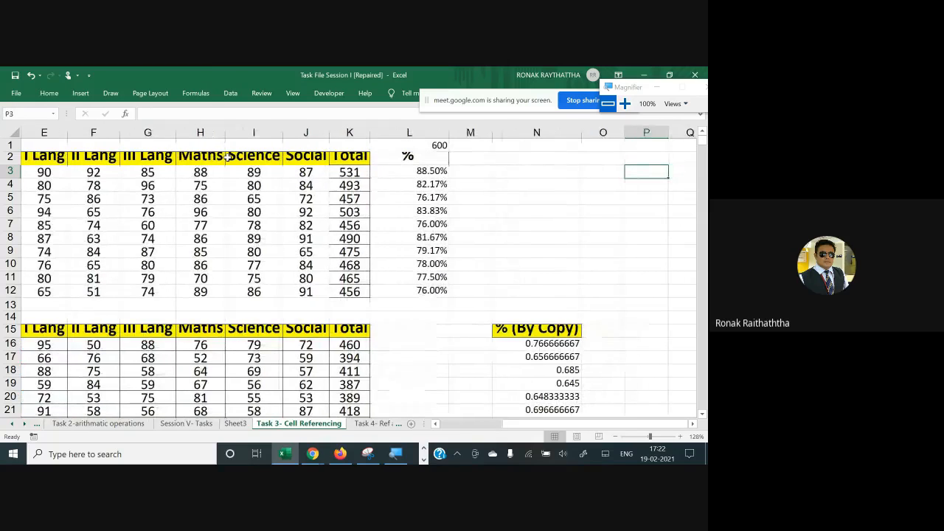
{"action": "key", "text": "Up"}
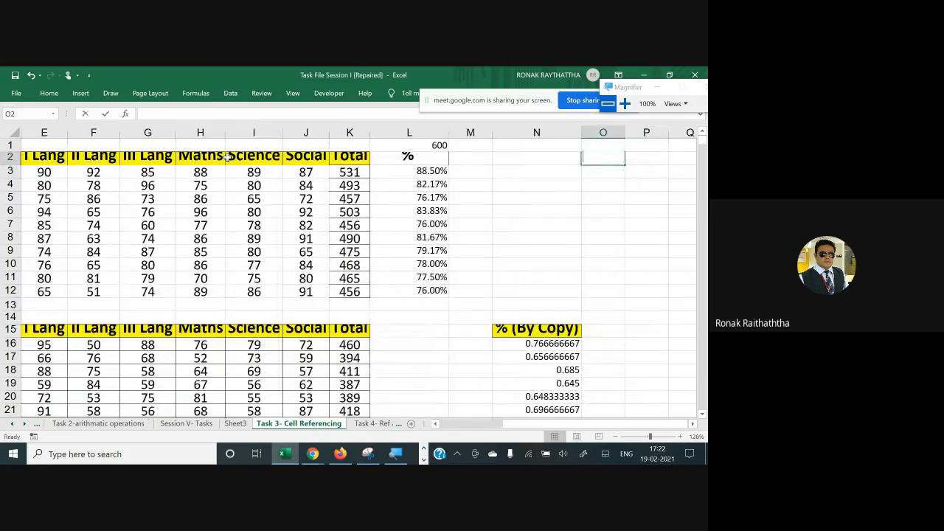
{"action": "type", "text": "Male"}
{"action": "key", "text": "Return"}
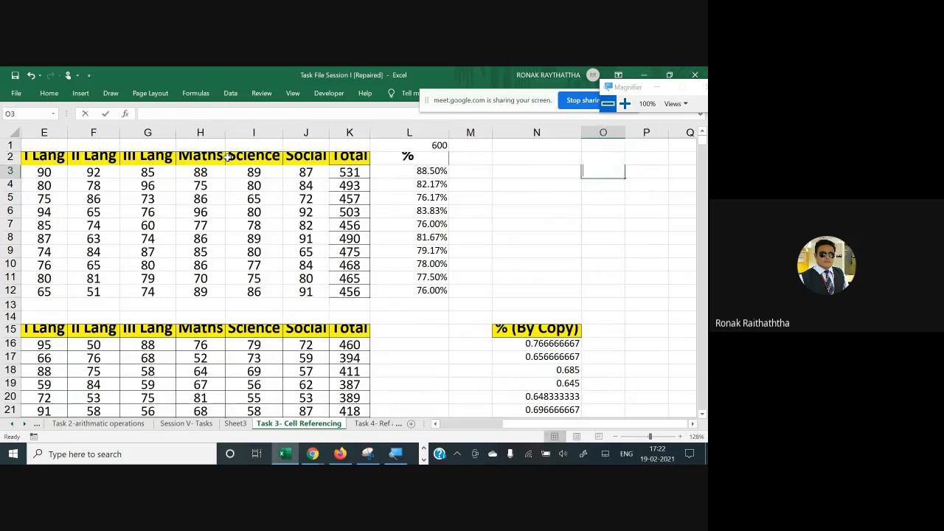
{"action": "type", "text": "Female"}
{"action": "key", "text": "Return"}
- Add Others in O4 as the third gender option and reselect O2
{"action": "key", "text": "Up"}
{"action": "key", "text": "Up"}
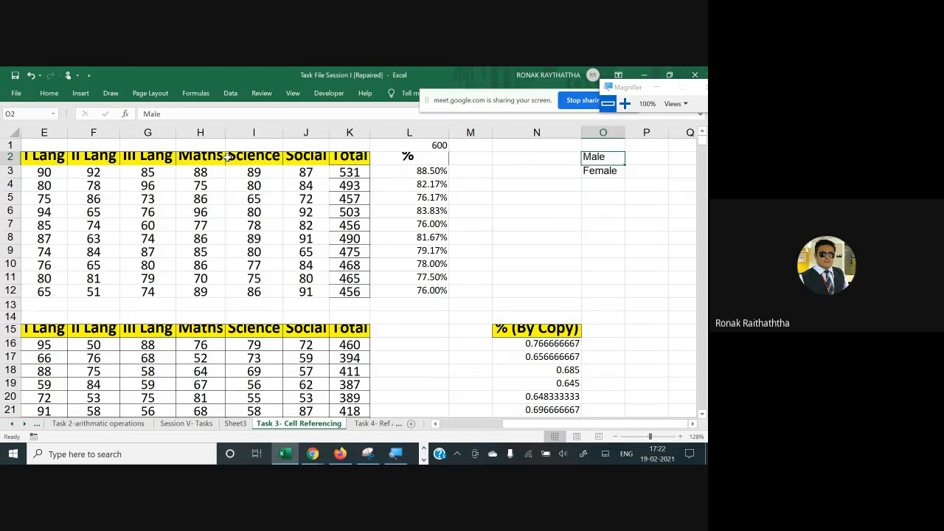
{"action": "key", "text": "Down"}
{"action": "key", "text": "Down"}
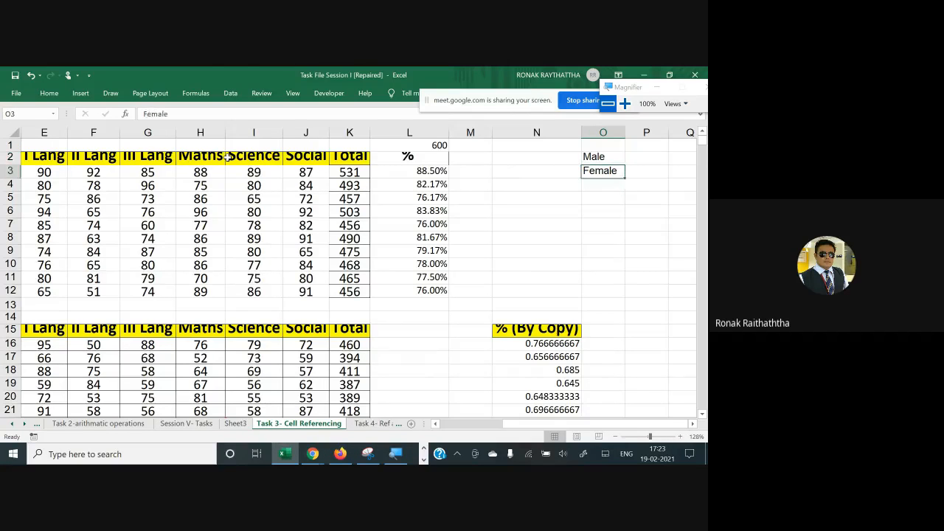
{"action": "type", "text": "Others"}
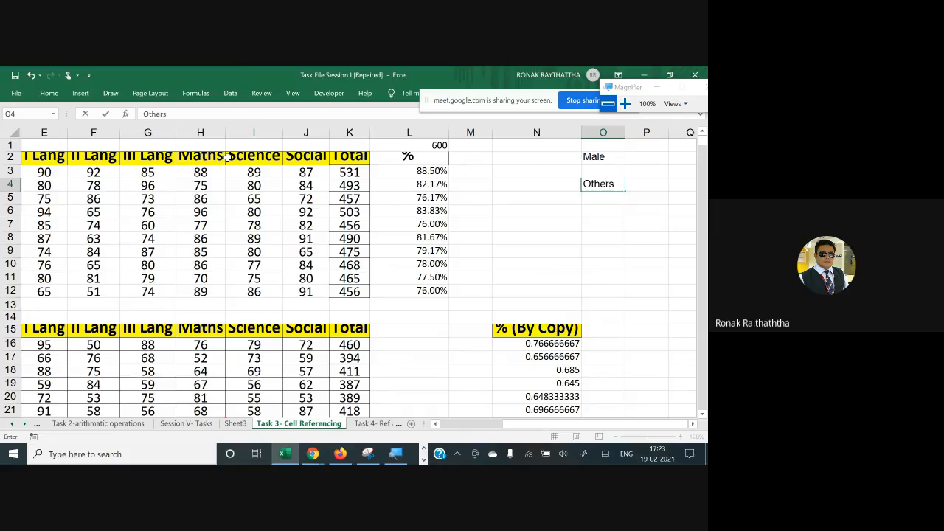
{"action": "key", "text": "Return"}
{"action": "key", "text": "Up"}
{"action": "key", "text": "Up"}
{"action": "key", "text": "Up"}
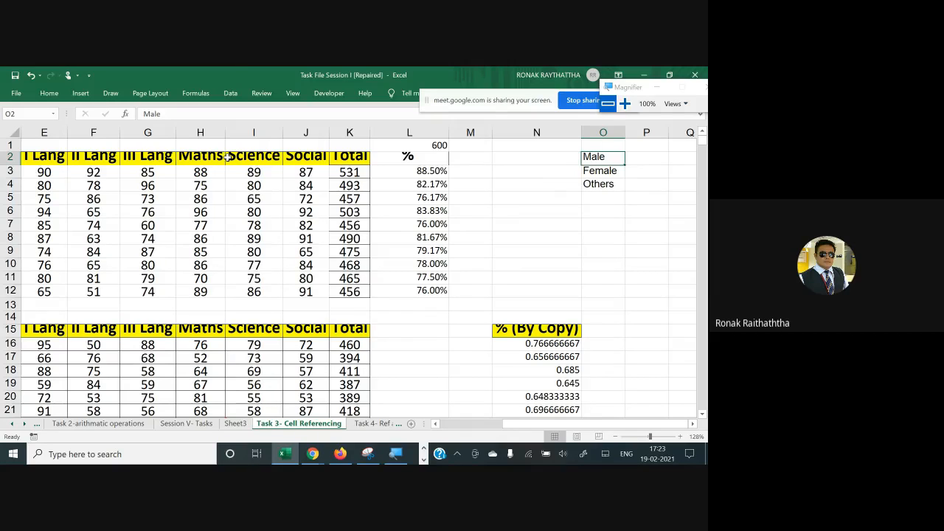
{"action": "key", "text": "Left"}
{"action": "key", "text": "Right"}
{"action": "key", "text": "Down"}
{"action": "key", "text": "Down"}
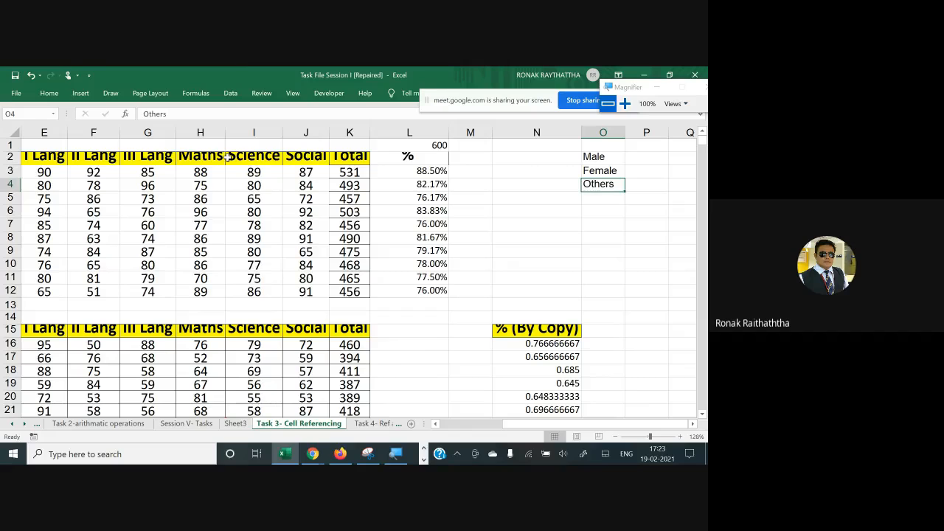
{"action": "key", "text": "Up"}
{"action": "key", "text": "Up"}
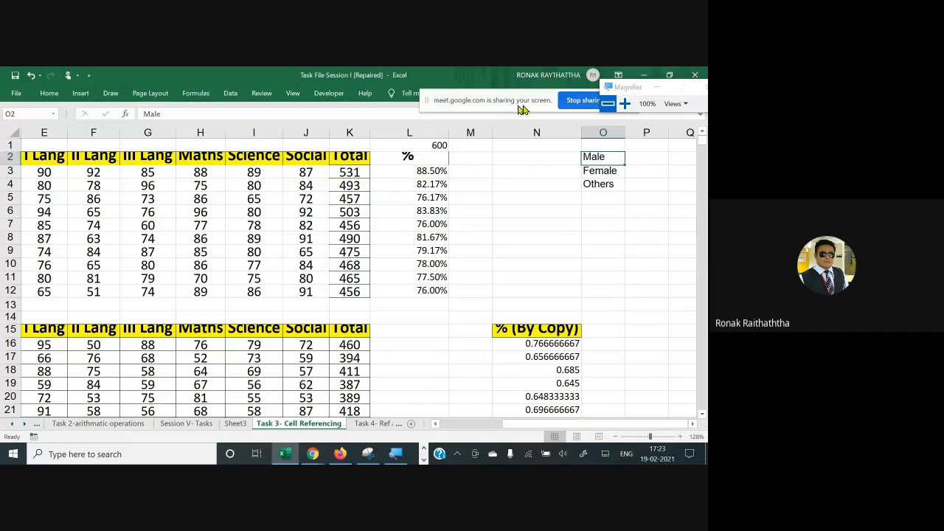
- Magnify the screen to 200% and set the data validation of cell O2 to allow a List
{"action": "left_click", "coordinate": [625, 104]}
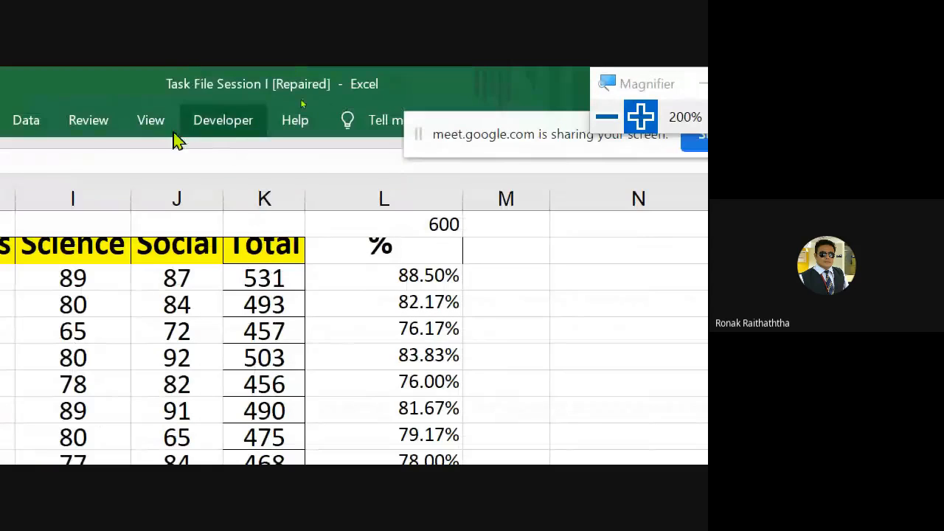
{"action": "left_click", "coordinate": [26, 120]}
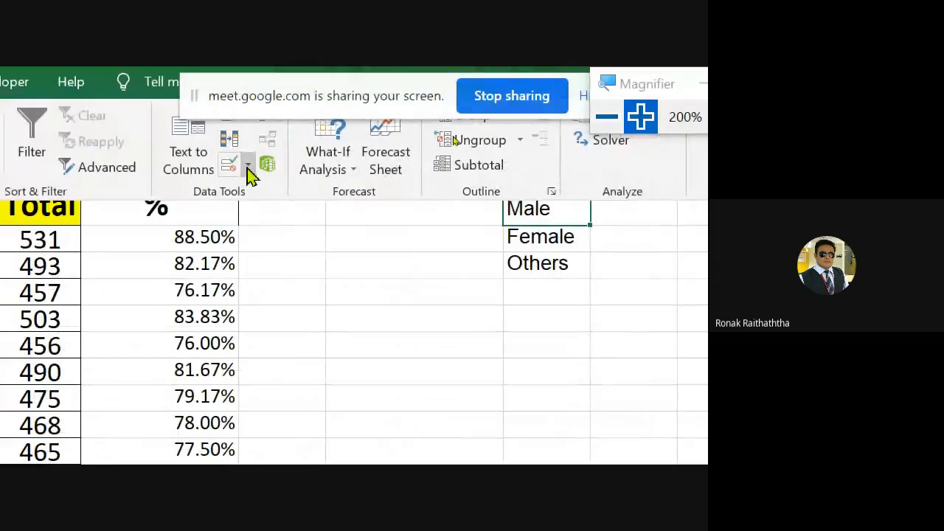
{"action": "left_click", "coordinate": [248, 167]}
{"action": "left_click", "coordinate": [264, 193]}
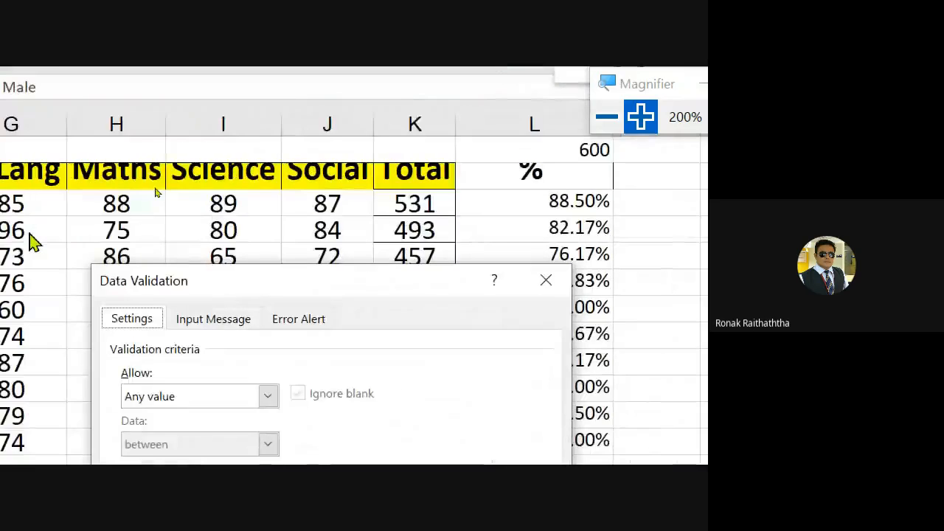
{"action": "left_click", "coordinate": [273, 256]}
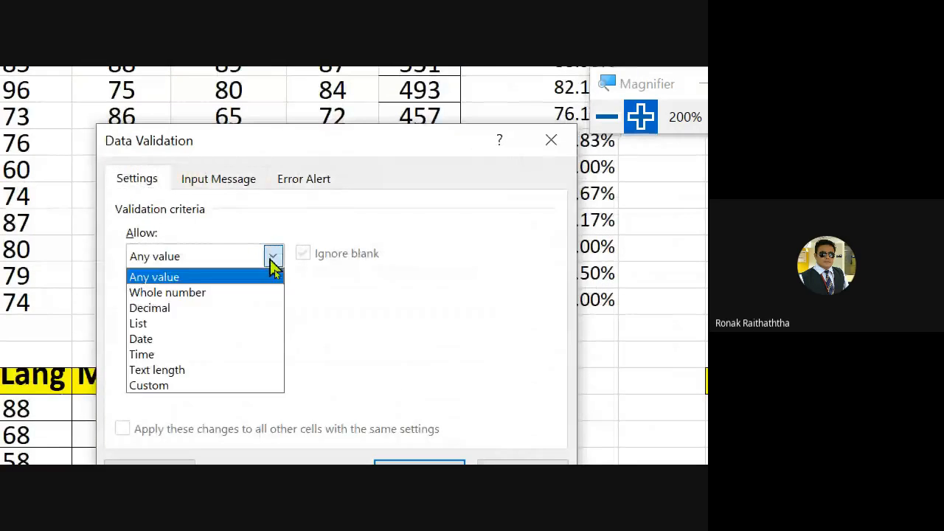
{"action": "left_click", "coordinate": [146, 323]}
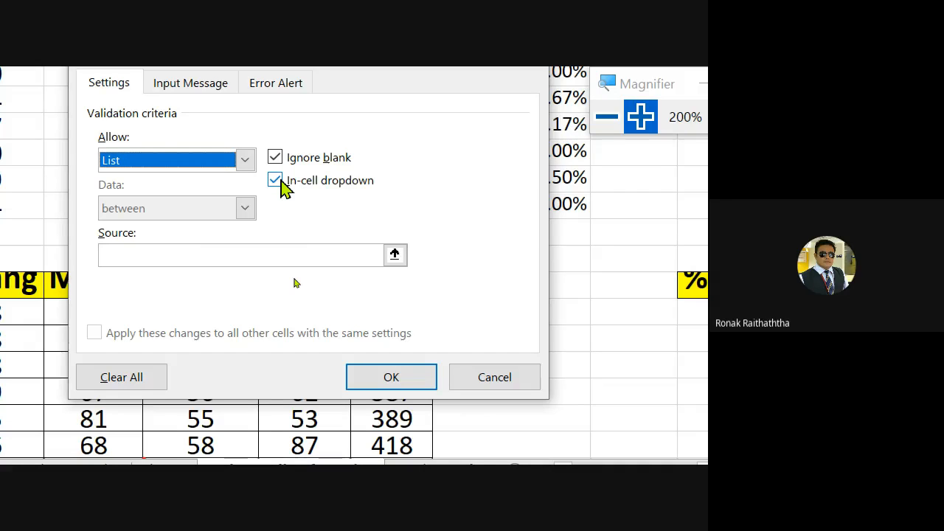
- Set the list source to the gender options =$O$2:$O$4 and apply the validation
{"action": "left_click", "coordinate": [110, 256]}
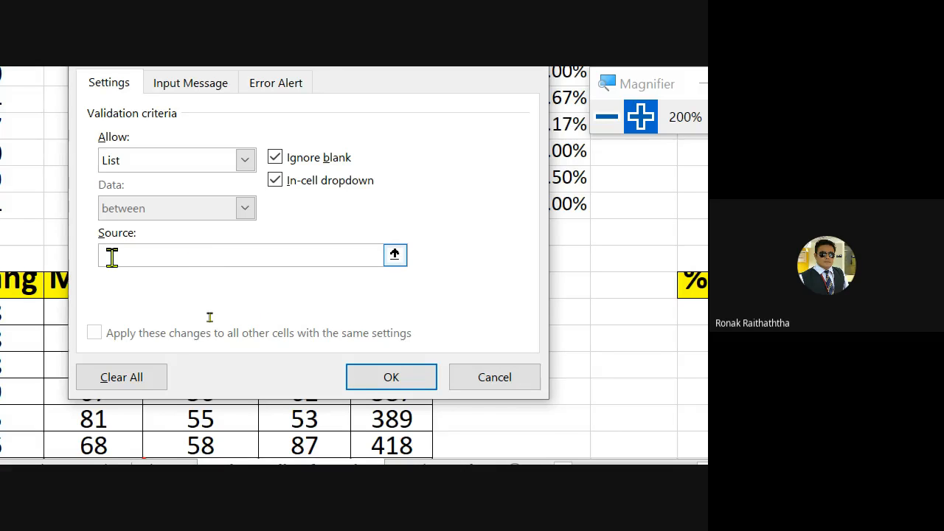
{"action": "left_click", "coordinate": [396, 256]}
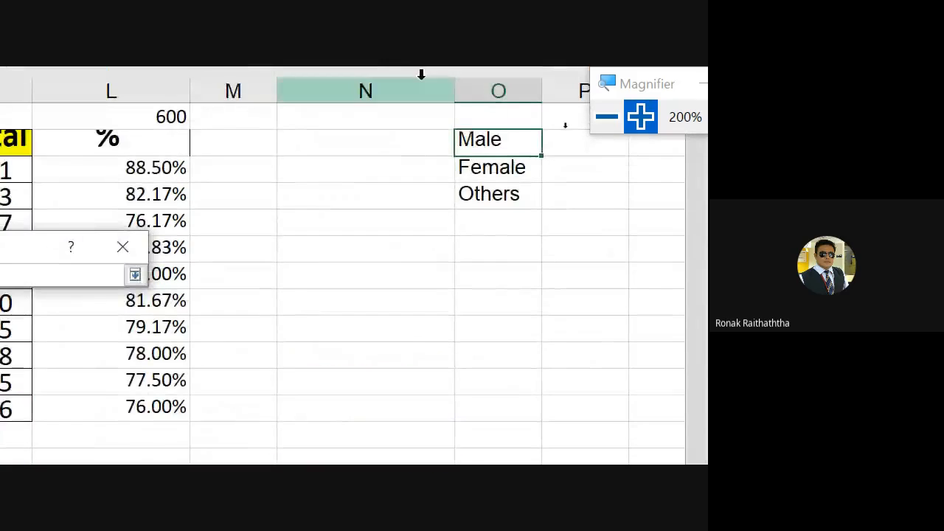
{"action": "left_click_drag", "start_coordinate": [491, 143], "coordinate": [502, 194]}
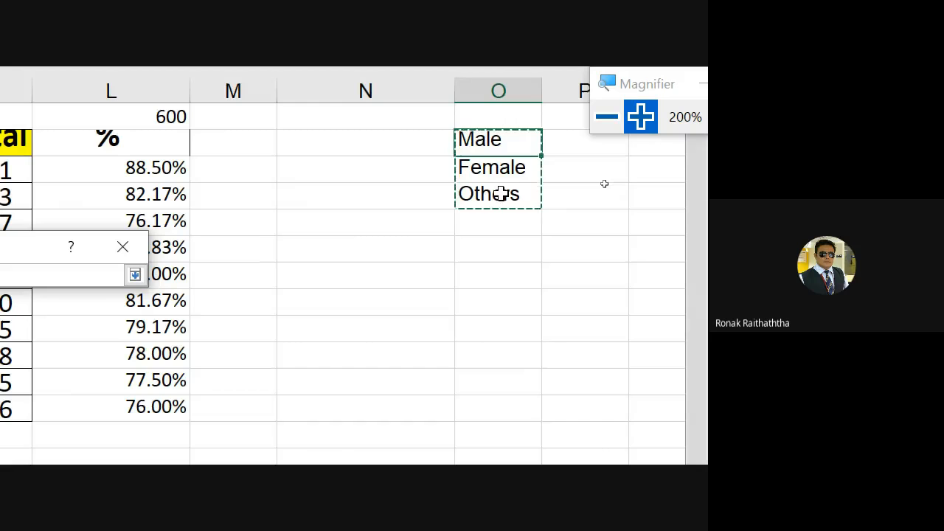
{"action": "key", "text": "Return"}
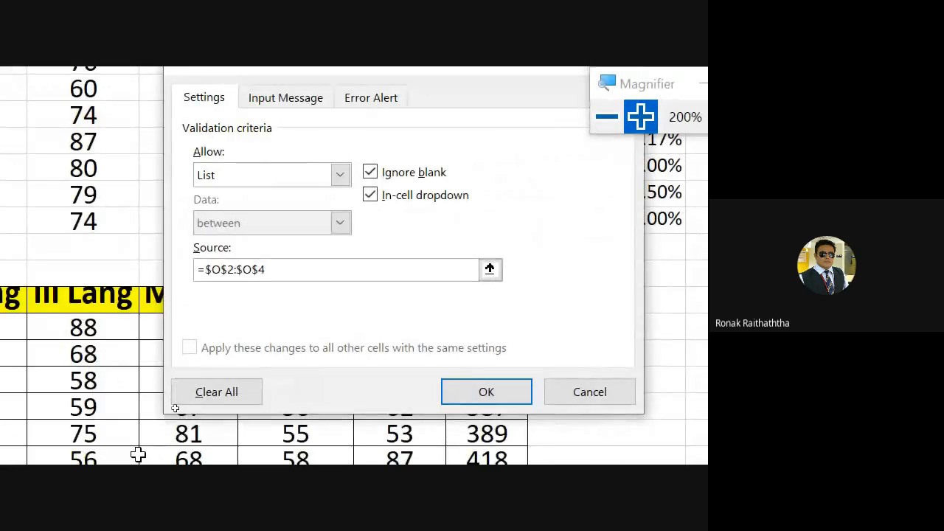
{"action": "left_click", "coordinate": [486, 392]}
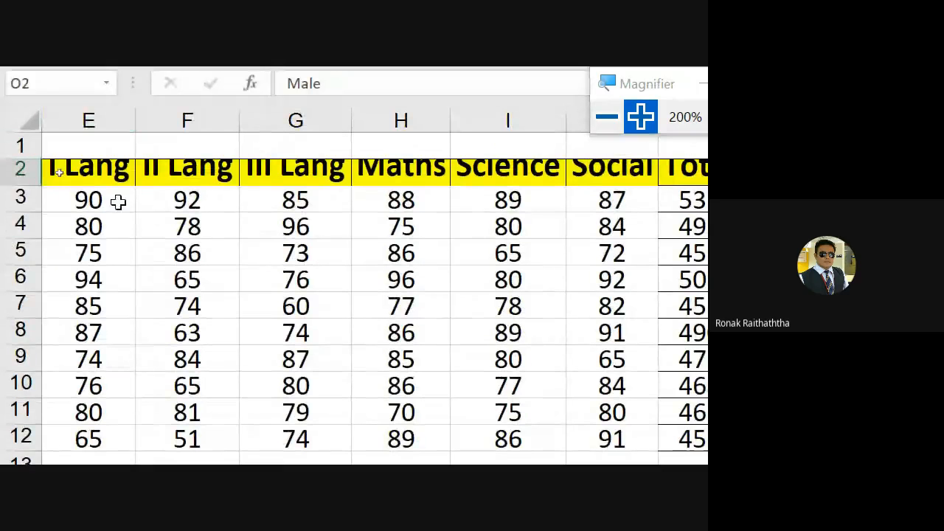
{"action": "left_click", "coordinate": [127, 196]}
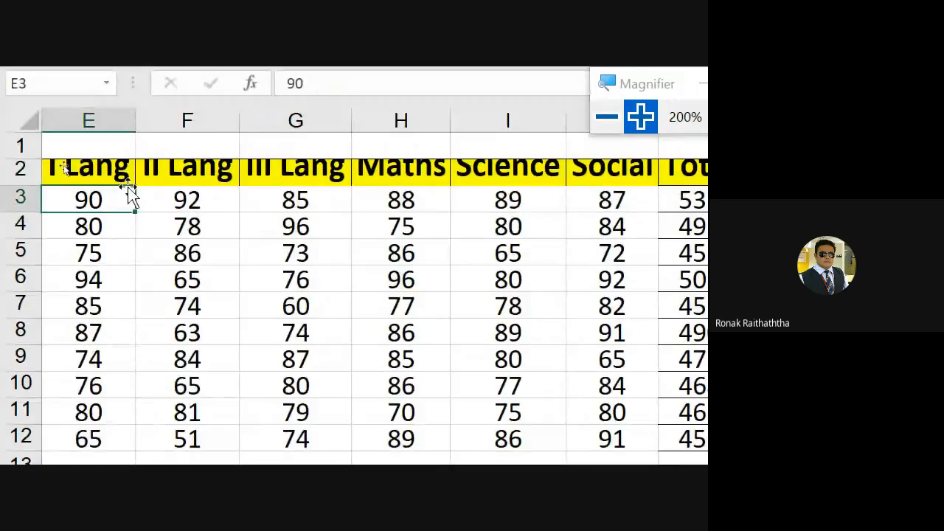
{"action": "key", "text": "Left"}
{"action": "key", "text": "Left"}
{"action": "key", "text": "Left"}
{"action": "key", "text": "Right"}
{"action": "key", "text": "Right"}
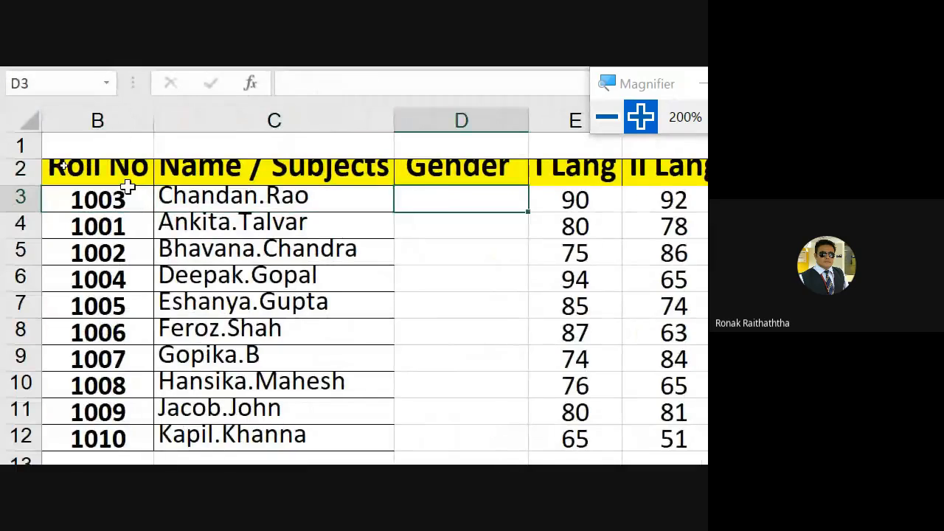
{"action": "key", "text": "Down"}
{"action": "key", "text": "Up"}
{"action": "key", "text": "shift+Down"}
{"action": "key", "text": "shift+Down"}
{"action": "key", "text": "shift+Down"}
{"action": "key", "text": "shift+Down"}
{"action": "key", "text": "shift+Down"}
{"action": "key", "text": "shift+Down"}
{"action": "key", "text": "shift+Down"}
{"action": "key", "text": "shift+Down"}
{"action": "key", "text": "shift+Down"}
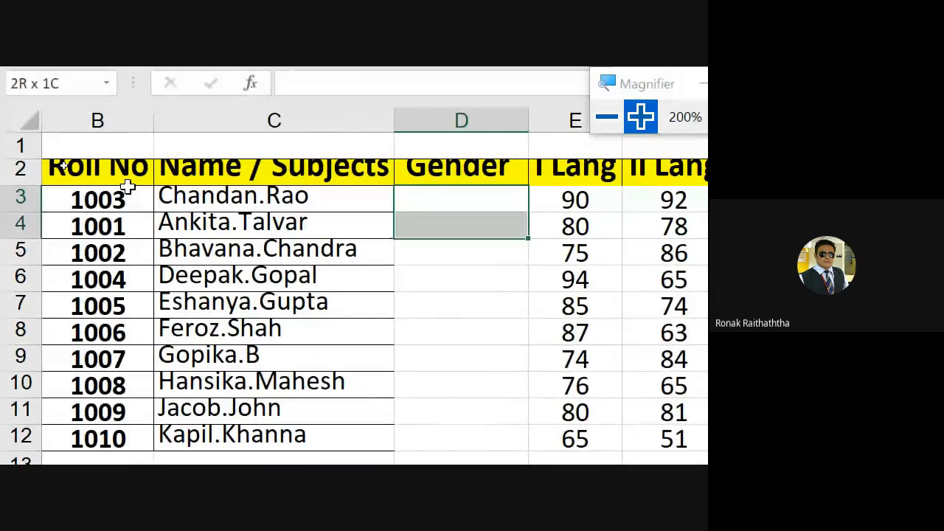
{"action": "key", "text": "shift+Up"}
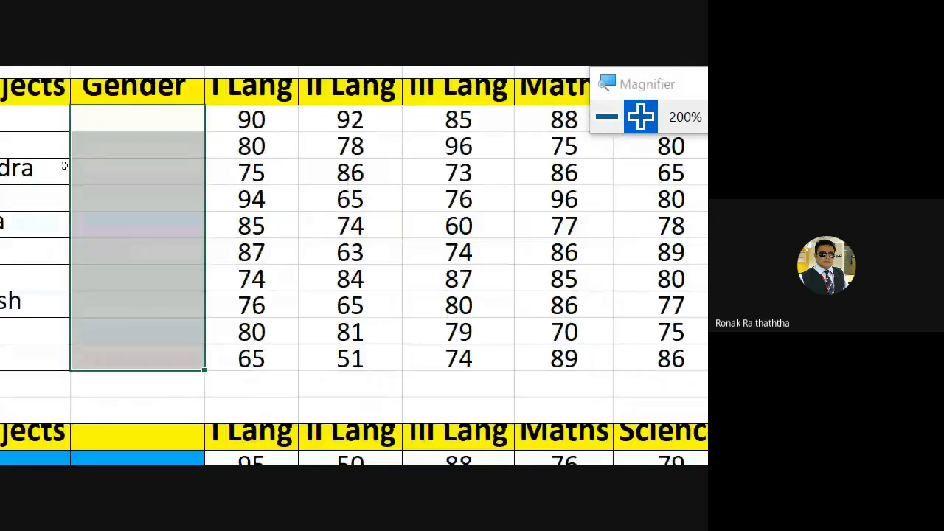
{"action": "key", "text": "ctrl+Home"}
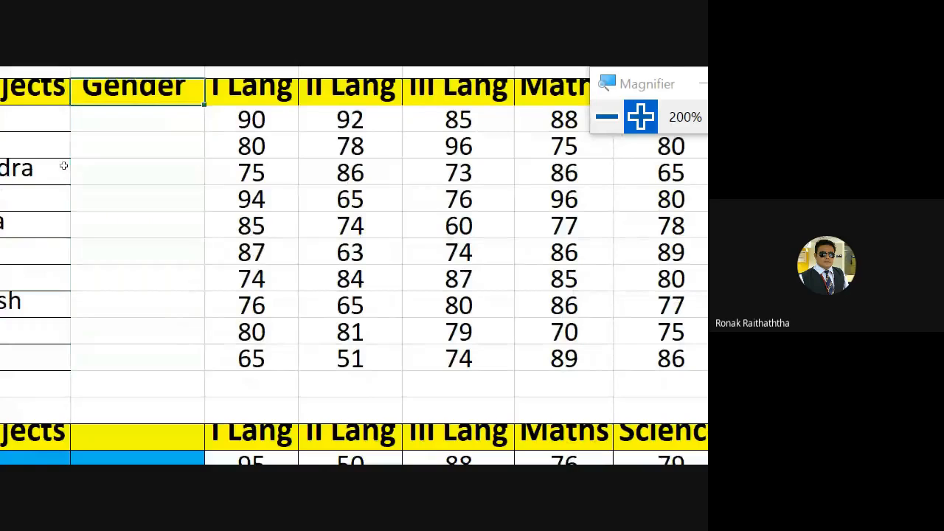
- Select the blank Gender cells D3:D12 and set their data validation to allow a List
{"action": "key", "text": "Right"}
{"action": "key", "text": "Right"}
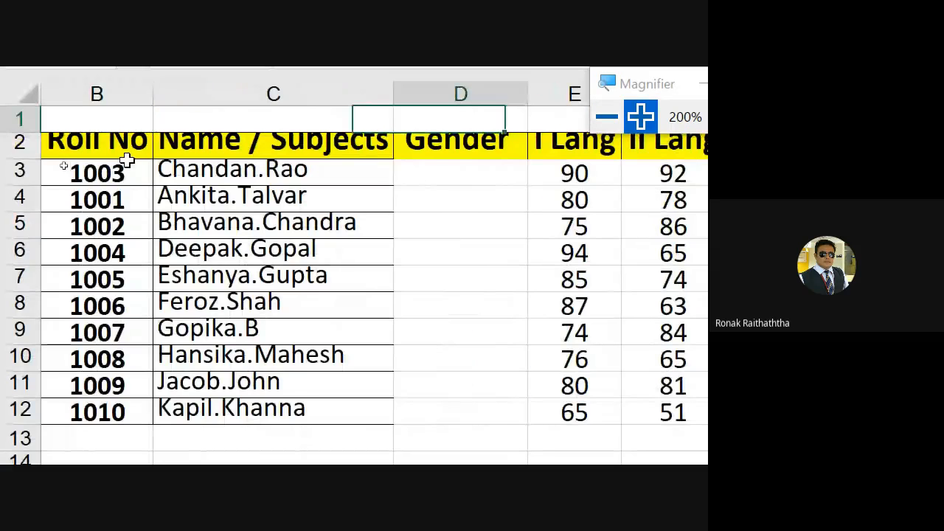
{"action": "key", "text": "Down"}
{"action": "key", "text": "Down"}
{"action": "key", "text": "shift+Down"}
{"action": "key", "text": "shift+Down"}
{"action": "key", "text": "shift+Down"}
{"action": "key", "text": "shift+Down"}
{"action": "key", "text": "shift+Down"}
{"action": "key", "text": "shift+Down"}
{"action": "key", "text": "shift+Down"}
{"action": "key", "text": "shift+Down"}
{"action": "key", "text": "shift+Down"}
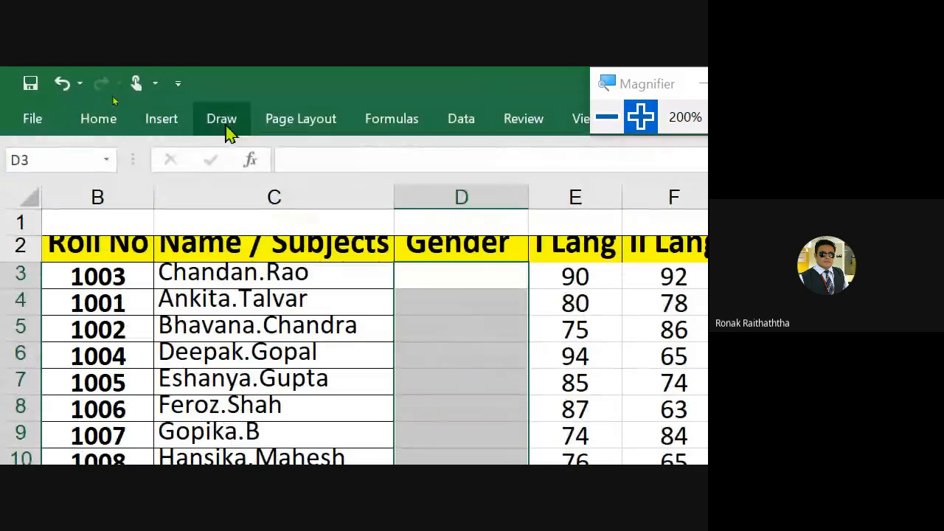
{"action": "left_click", "coordinate": [463, 120]}
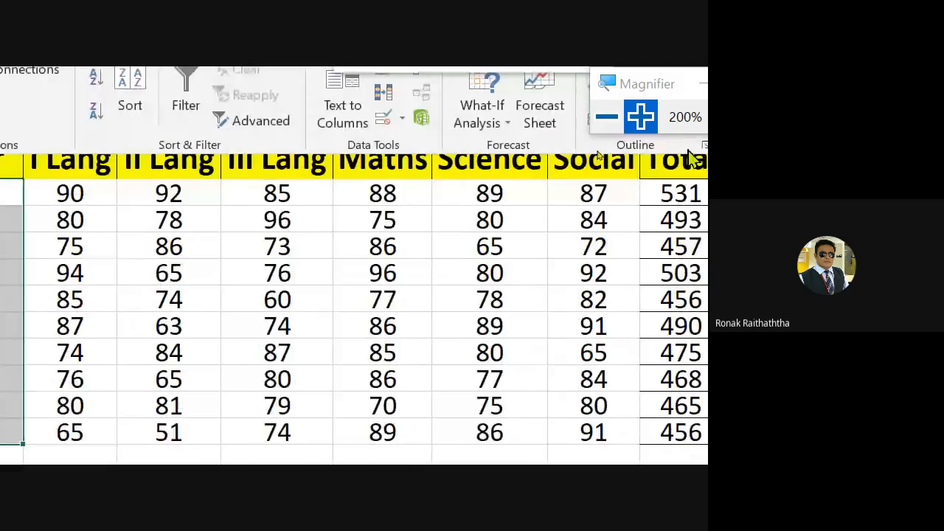
{"action": "left_click", "coordinate": [383, 113]}
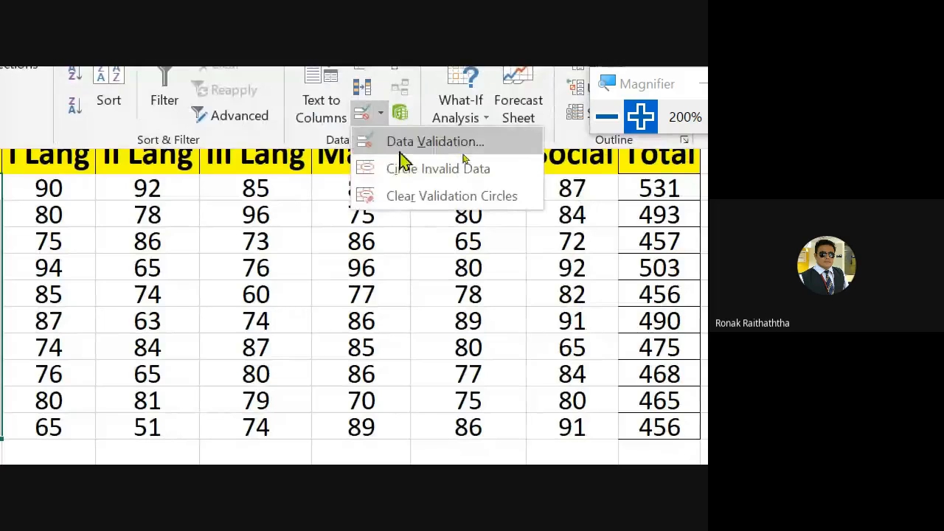
{"action": "left_click", "coordinate": [398, 140]}
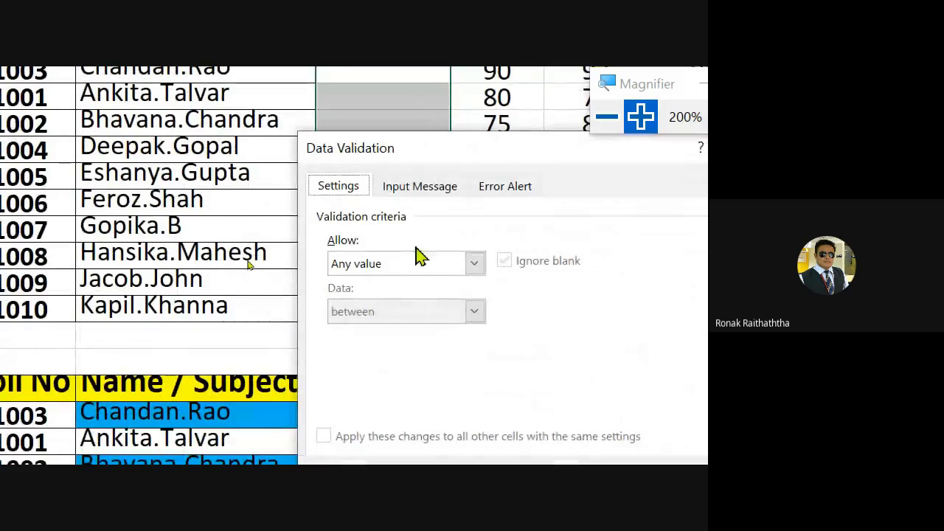
{"action": "left_click", "coordinate": [475, 264]}
{"action": "left_click", "coordinate": [344, 330]}
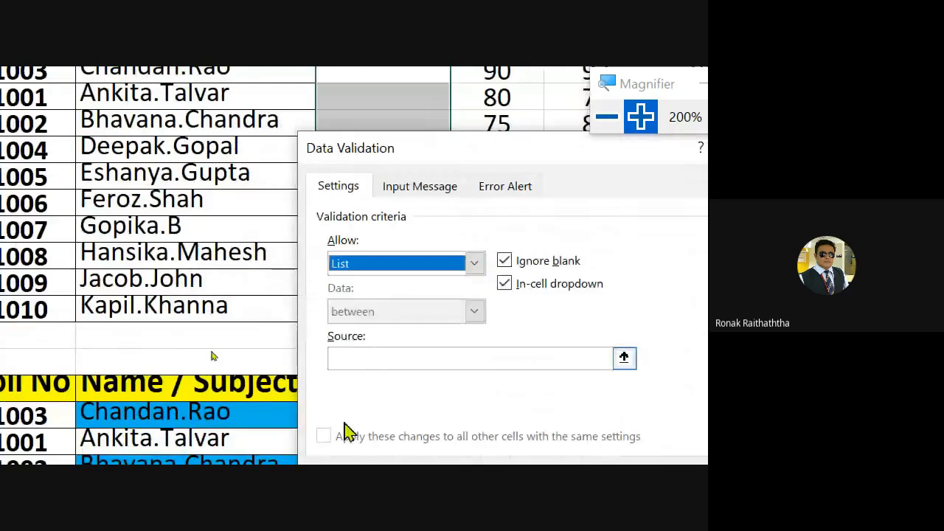
- Set the list source to the gender options =$O$2:$O$4 and apply the validation to the Gender cells
{"action": "left_click", "coordinate": [590, 272]}
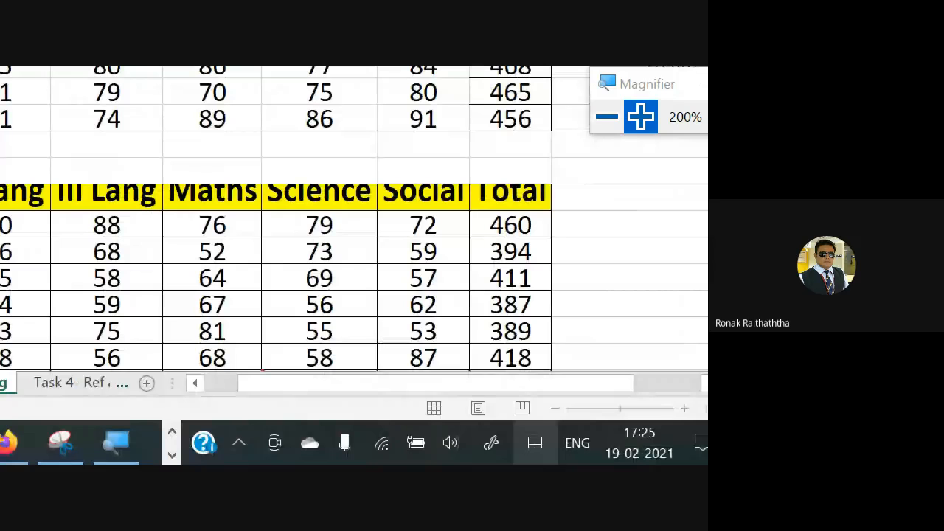
{"action": "left_click_drag", "start_coordinate": [509, 385], "coordinate": [659, 391]}
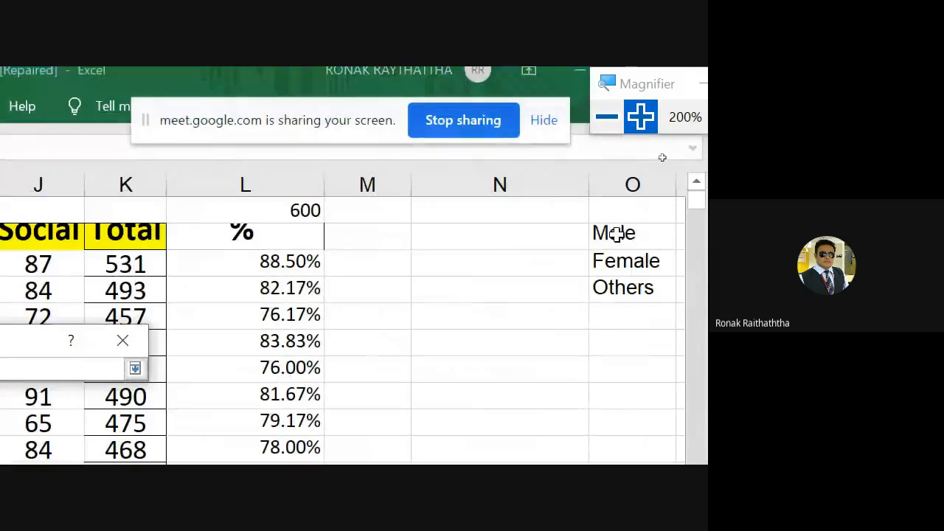
{"action": "left_click_drag", "start_coordinate": [613, 232], "coordinate": [619, 295]}
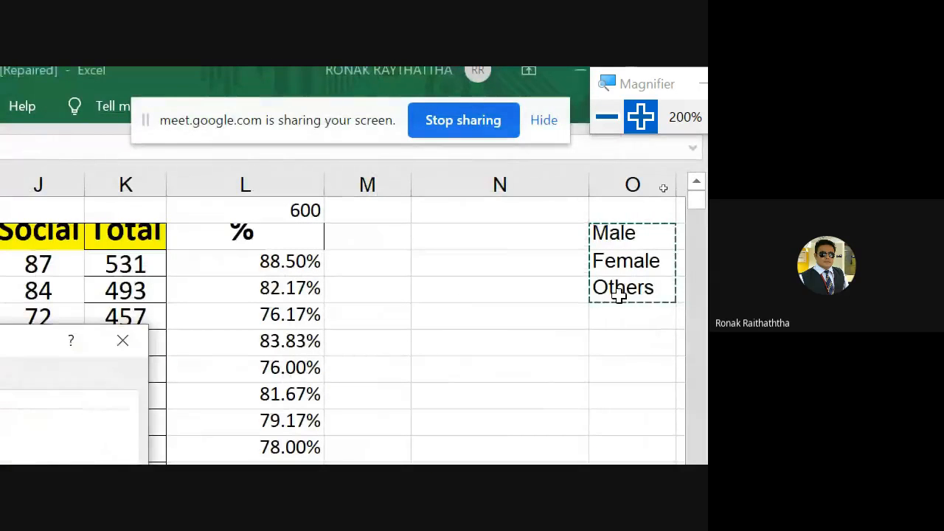
{"action": "key", "text": "Return"}
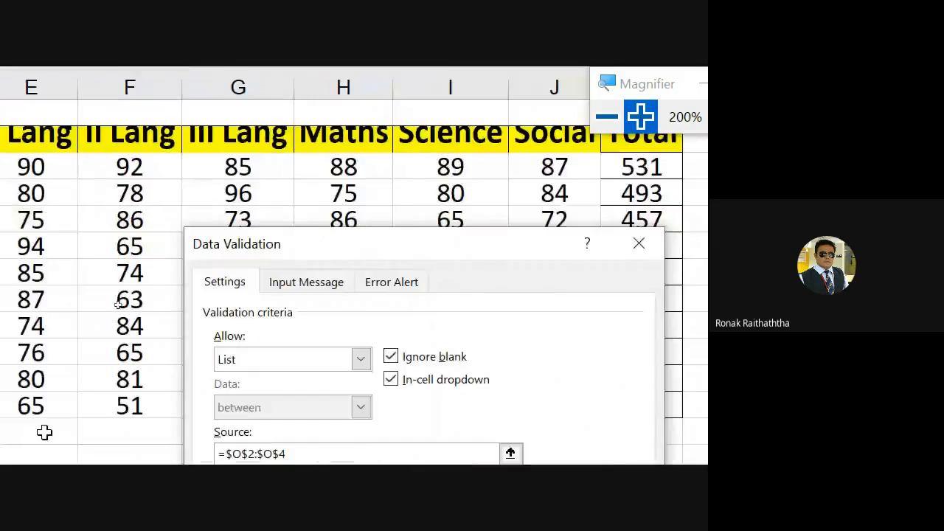
{"action": "left_click", "coordinate": [440, 480]}
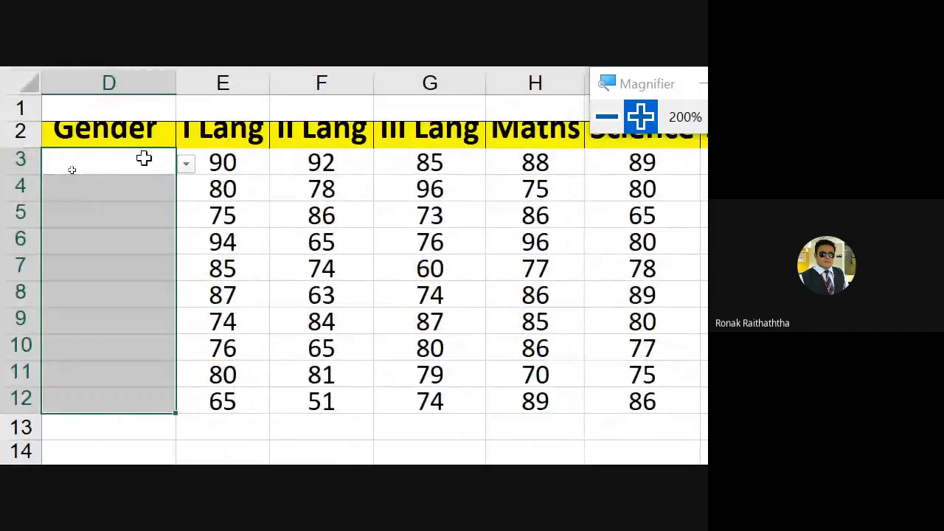
- Pick Male from the drop-down list in Gender cell D3 for roll number 1003
{"action": "left_click", "coordinate": [144, 159]}
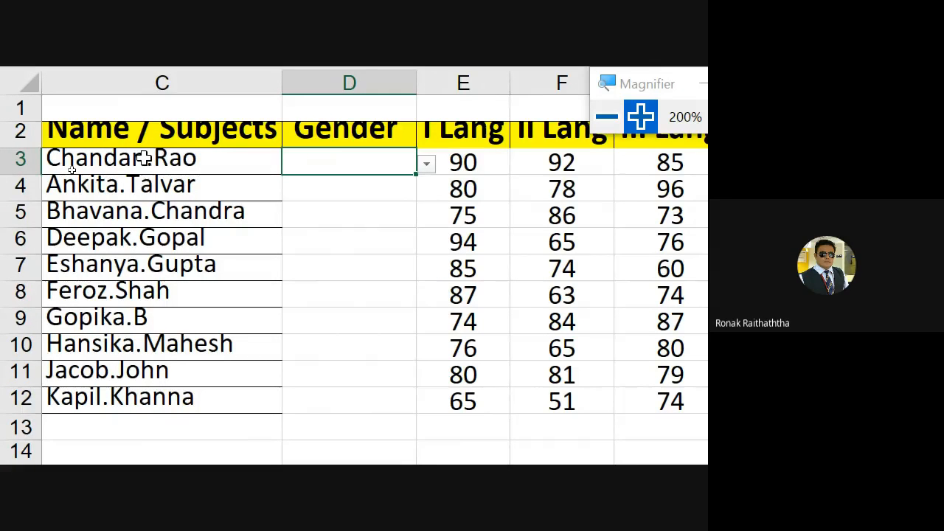
{"action": "key", "text": "alt+Down"}
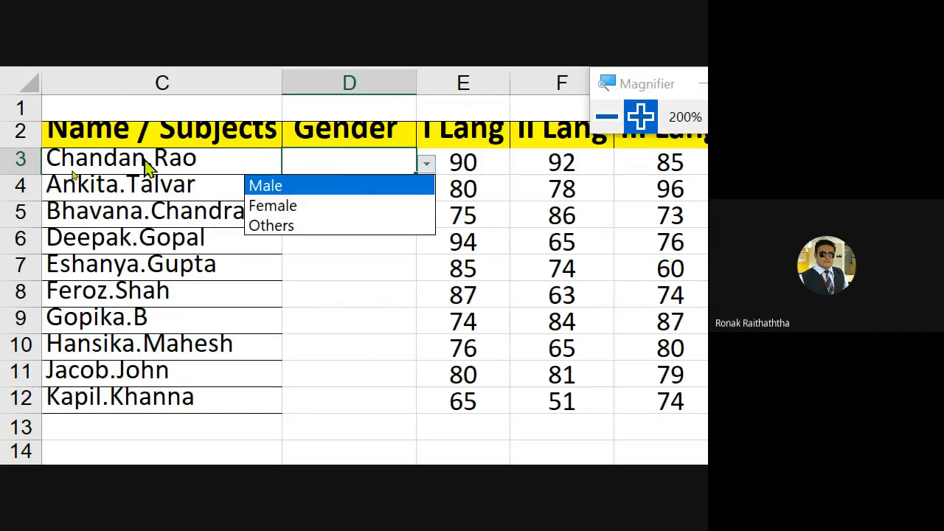
{"action": "key", "text": "Down"}
{"action": "key", "text": "Down"}
{"action": "key", "text": "Up"}
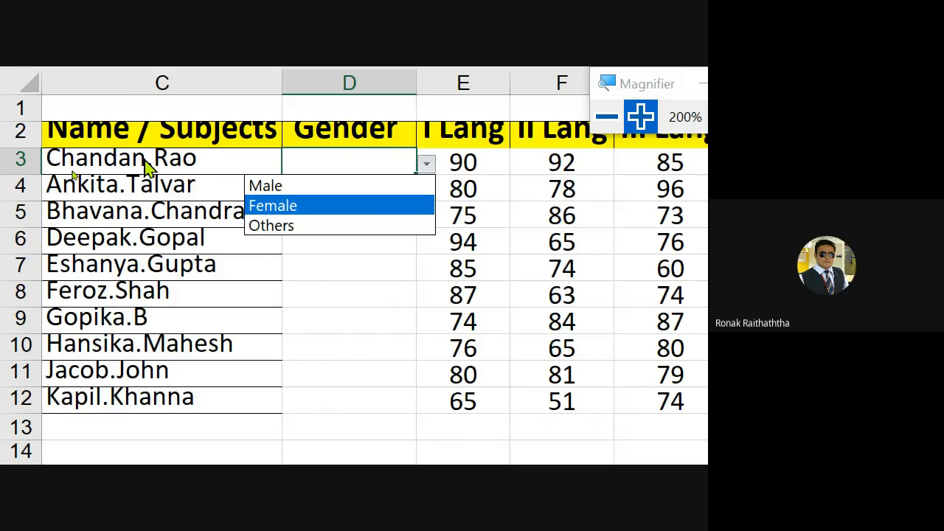
{"action": "key", "text": "Up"}
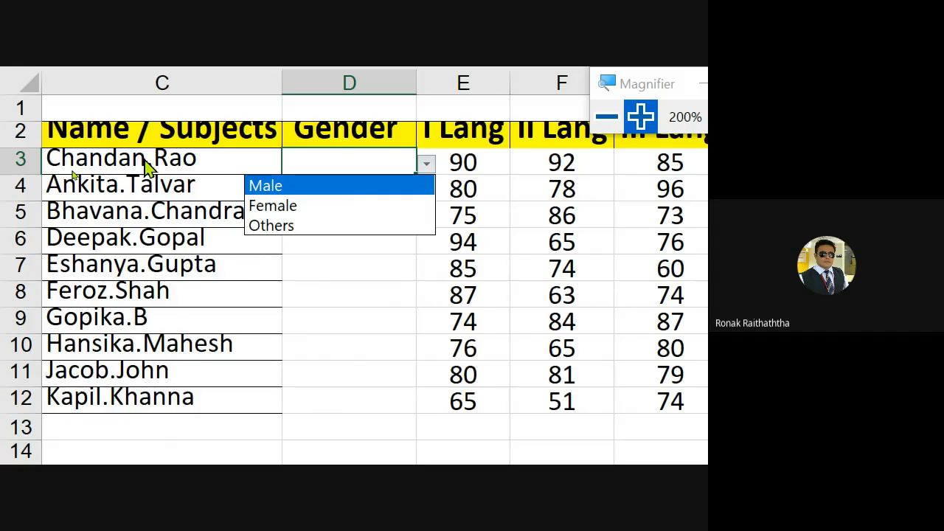
{"action": "key", "text": "Down"}
{"action": "key", "text": "Up"}
{"action": "key", "text": "Return"}
- Pick Female from the drop-down list in Gender cell D4 for roll number 1001
{"action": "key", "text": "Left"}
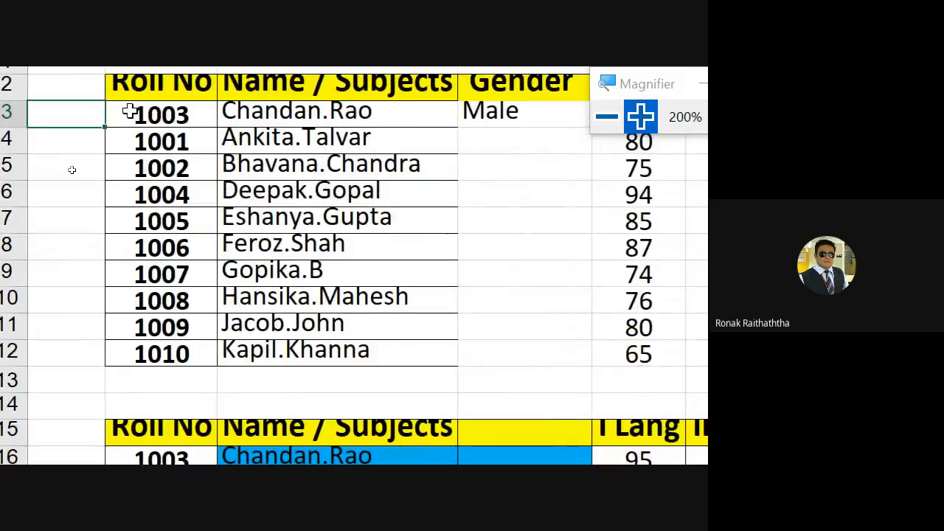
{"action": "key", "text": "Down"}
{"action": "key", "text": "Right"}
{"action": "key", "text": "Right"}
{"action": "key", "text": "Right"}
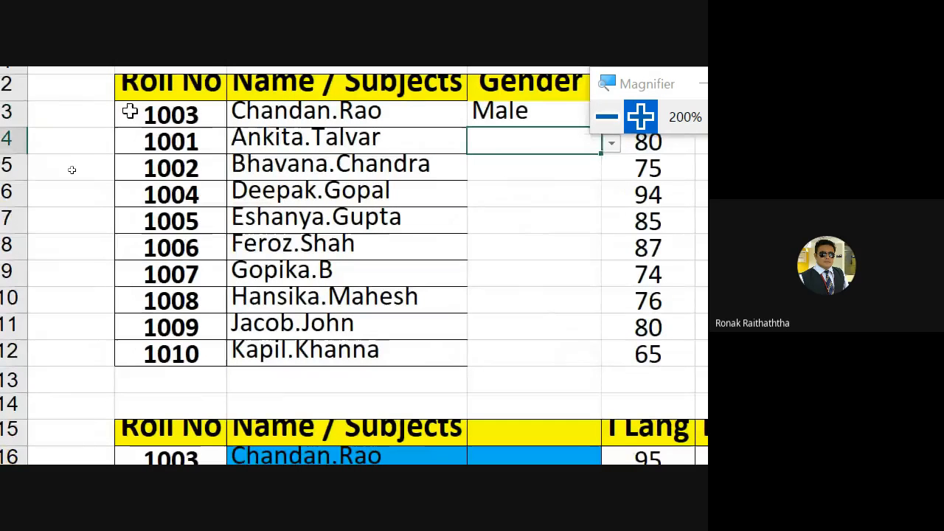
{"action": "key", "text": "alt+Down"}
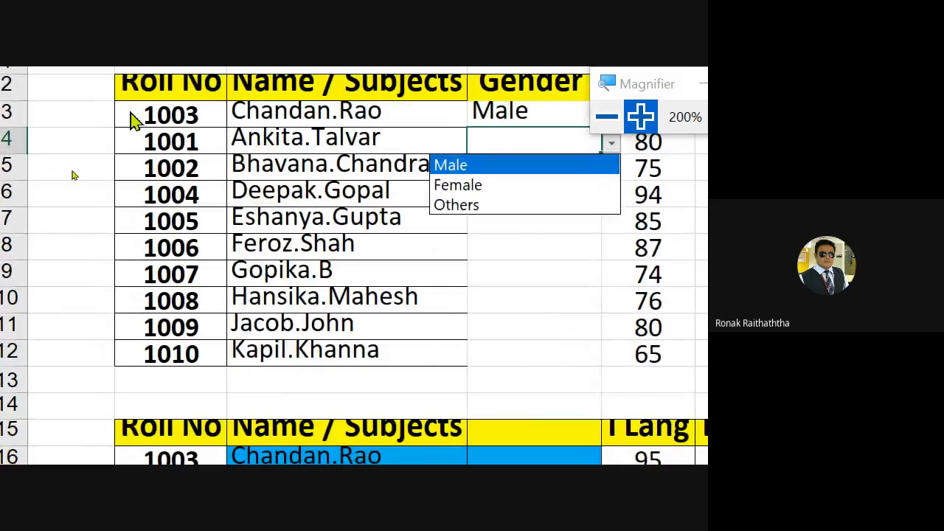
{"action": "key", "text": "Down"}
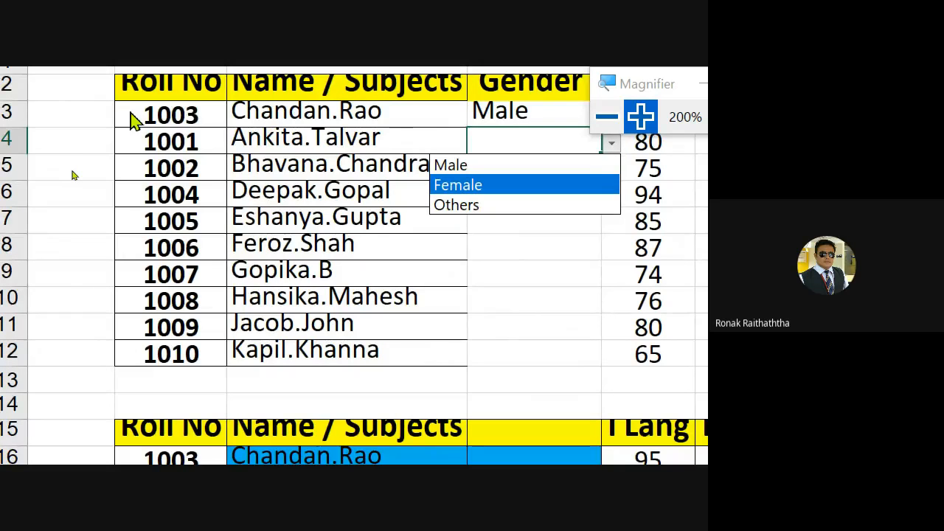
{"action": "key", "text": "Return"}
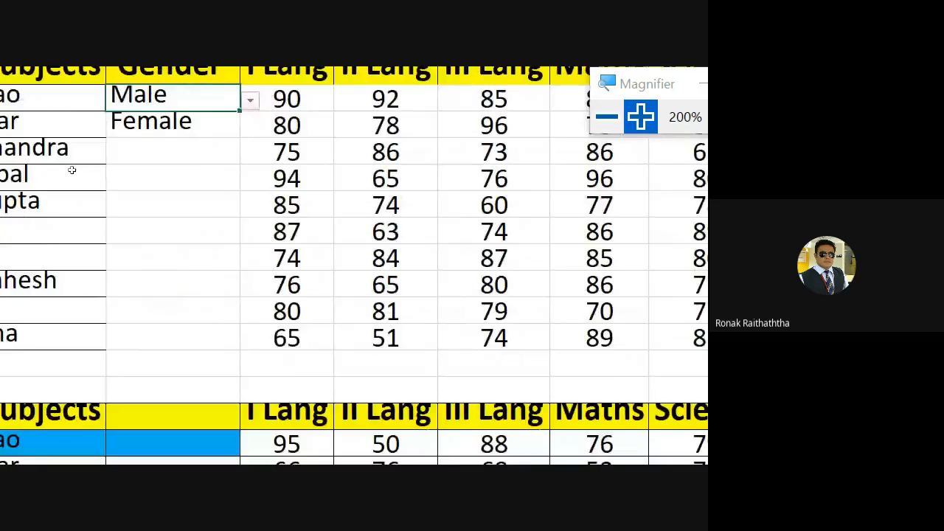
{"action": "key", "text": "Down"}
{"action": "key", "text": "Down"}
{"action": "key", "text": "Down"}
{"action": "key", "text": "Down"}
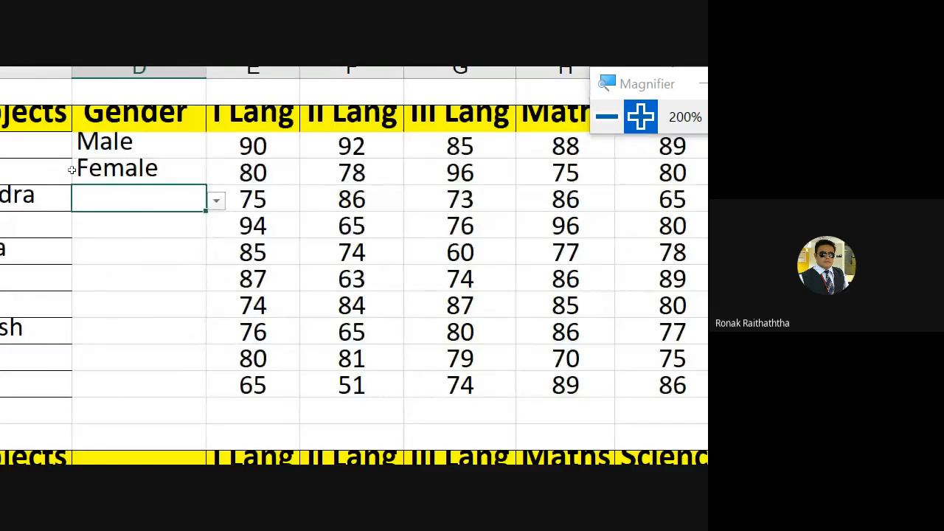
{"action": "key", "text": "Left"}
{"action": "key", "text": "Up"}
{"action": "key", "text": "Up"}
{"action": "key", "text": "Down"}
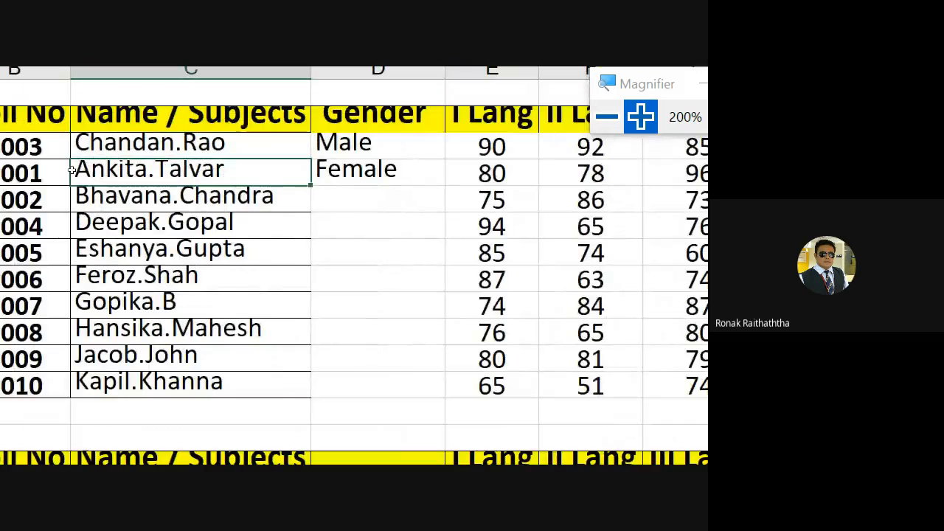
- Switch to the Google Meet window to read the participants' chat replies and return to Gender cell D5 in Excel
{"action": "key", "text": "alt+Tab"}
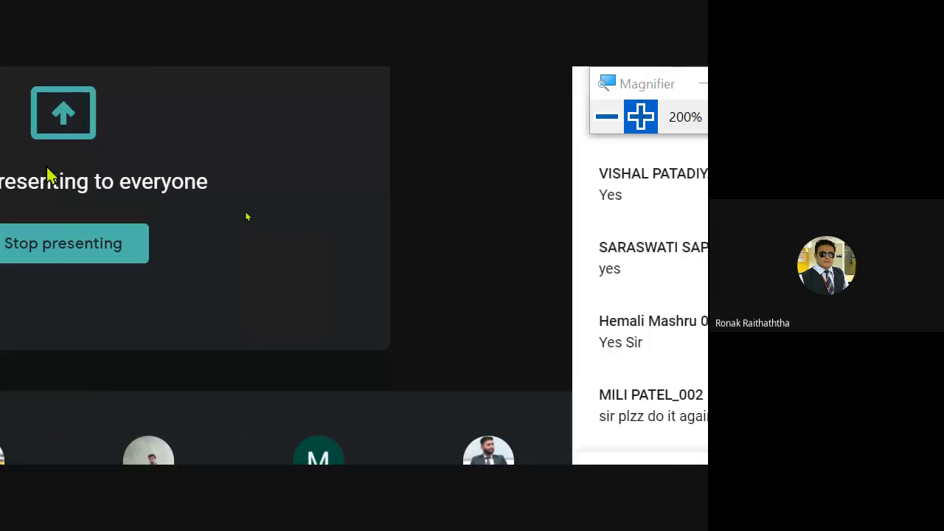
{"action": "key", "text": "alt+Tab"}
{"action": "left_click", "coordinate": [462, 139]}
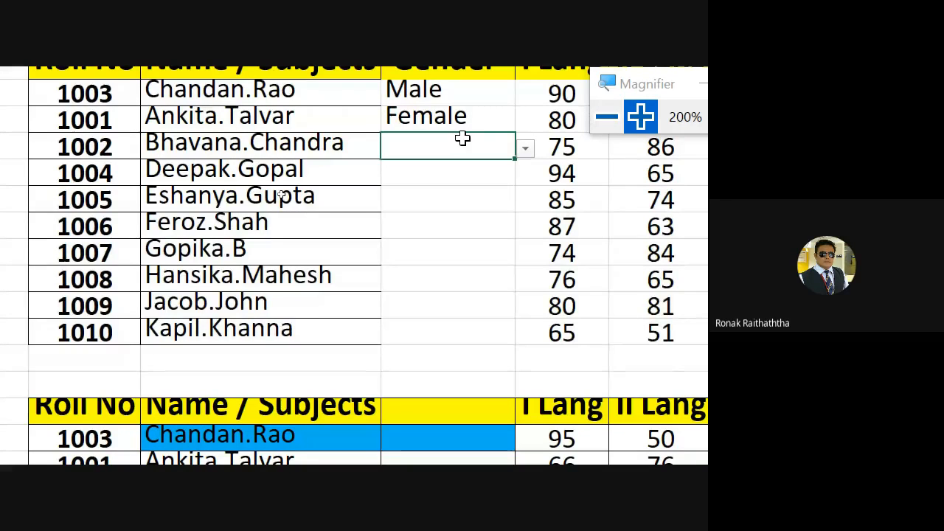
{"action": "left_click", "coordinate": [431, 307]}
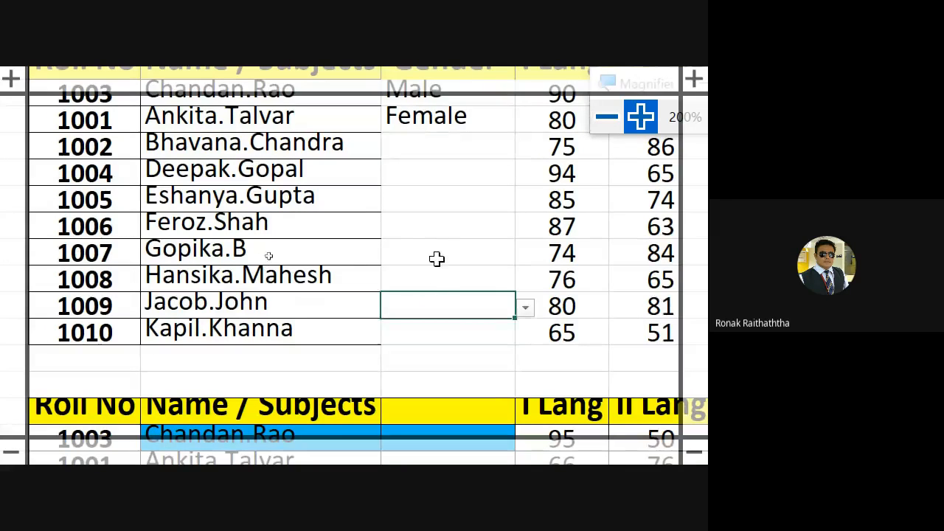
{"action": "left_click_drag", "start_coordinate": [440, 225], "coordinate": [445, 242]}
{"action": "left_click_drag", "start_coordinate": [244, 360], "coordinate": [245, 383]}
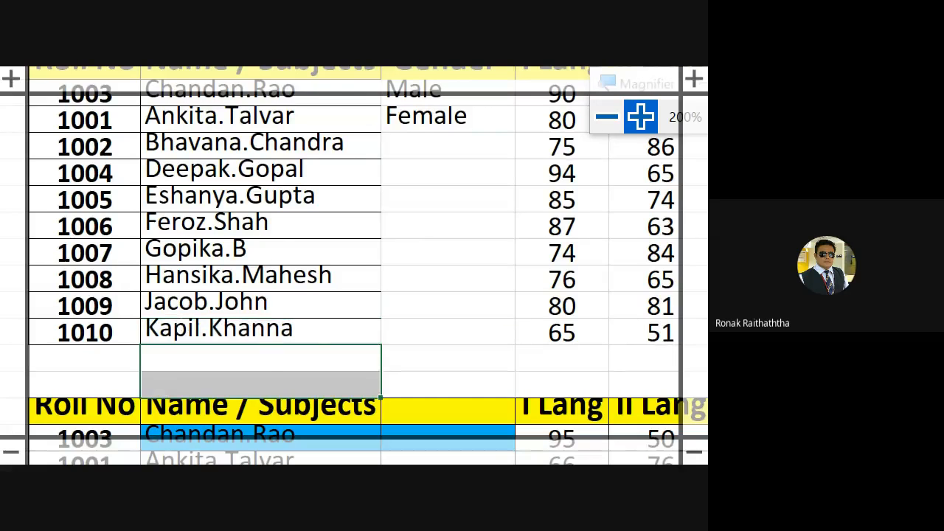
{"action": "double_click", "coordinate": [104, 255]}
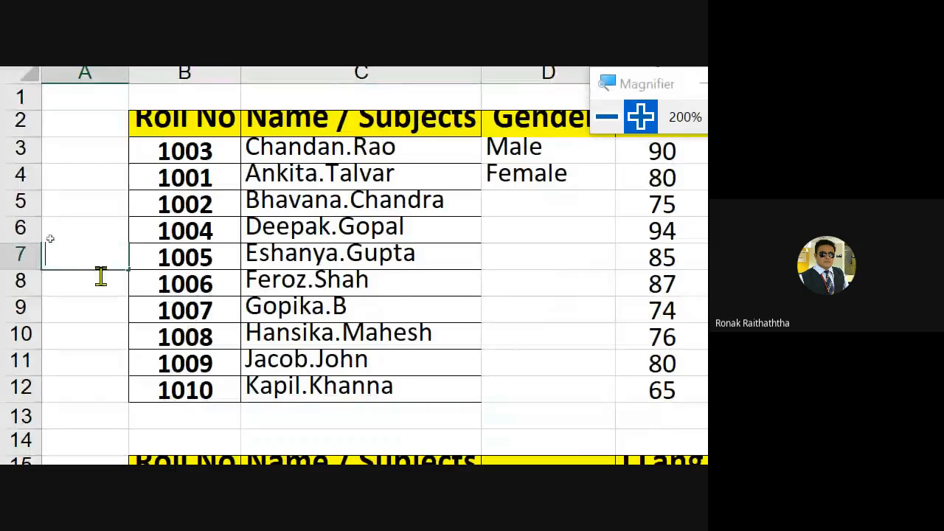
{"action": "key", "text": "Escape"}
- Handwrite "Hi" over D9:D10 and "Hii" over D11:D12 in red ink in the Gender column
{"action": "mouse_move", "coordinate": [498, 304]}
{"action": "left_mouse_down"}
{"action": "mouse_move", "coordinate": [510, 333]}
{"action": "mouse_move", "coordinate": [521, 315]}
{"action": "left_mouse_up"}
{"action": "left_click_drag", "start_coordinate": [526, 310], "coordinate": [531, 324]}
{"action": "left_click", "coordinate": [525, 302]}
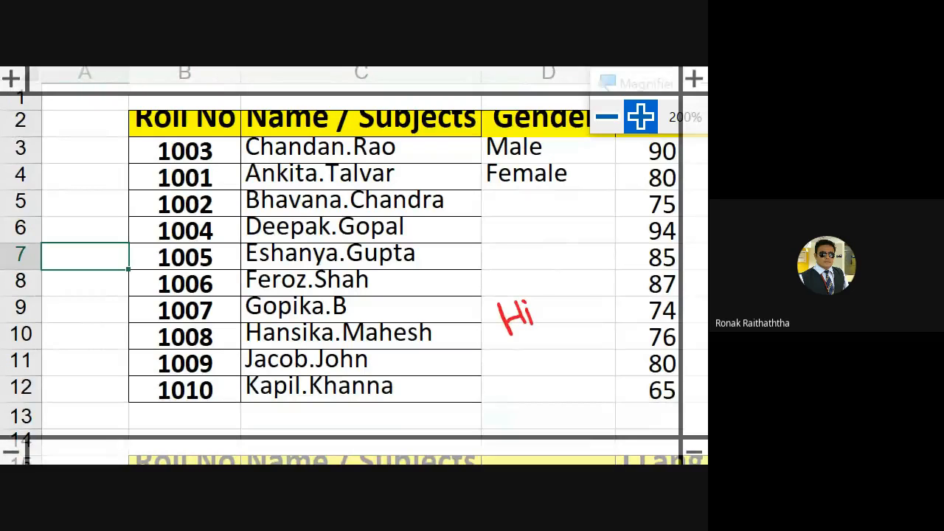
{"action": "mouse_move", "coordinate": [508, 369]}
{"action": "left_mouse_down"}
{"action": "mouse_move", "coordinate": [511, 392]}
{"action": "mouse_move", "coordinate": [524, 389]}
{"action": "left_mouse_up"}
{"action": "left_click_drag", "start_coordinate": [510, 382], "coordinate": [525, 378]}
{"action": "mouse_move", "coordinate": [533, 373]}
{"action": "left_mouse_down"}
{"action": "mouse_move", "coordinate": [535, 383]}
{"action": "mouse_move", "coordinate": [557, 380]}
{"action": "left_mouse_up"}
{"action": "left_click_drag", "start_coordinate": [549, 358], "coordinate": [558, 357]}
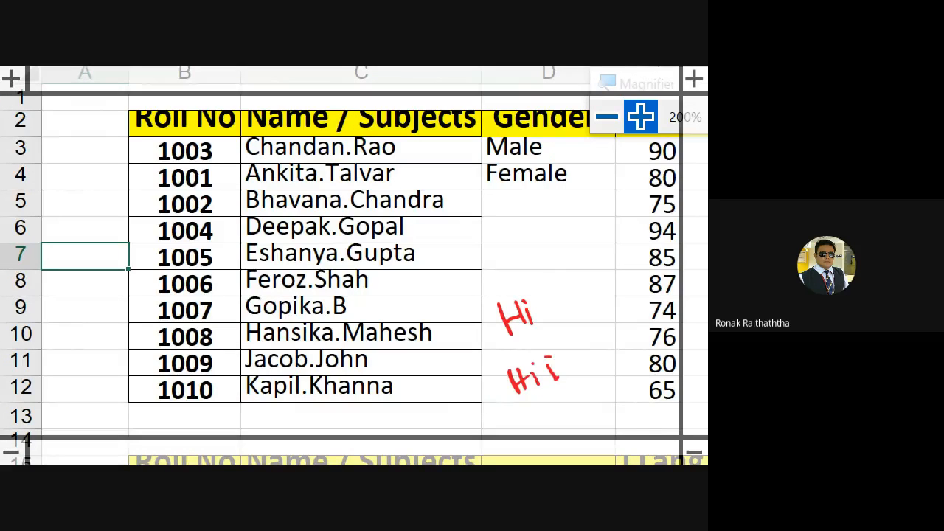
{"action": "scroll", "coordinate": [100, 318], "scroll_direction": "down", "scroll_amount": 2}
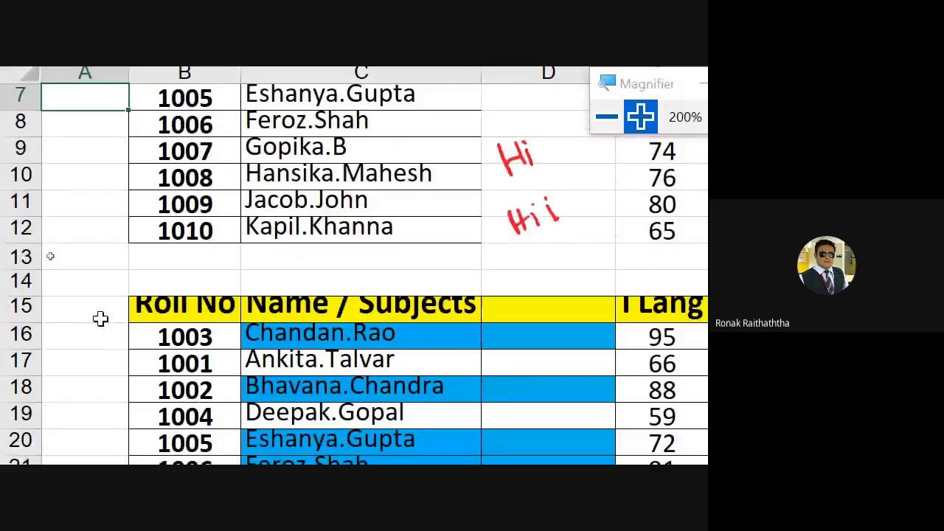
- Handwrite another "Hi" with several repeated i's in red ink over D13:D14, below the Gender column
{"action": "mouse_move", "coordinate": [521, 252]}
{"action": "left_mouse_down"}
{"action": "mouse_move", "coordinate": [525, 280]}
{"action": "mouse_move", "coordinate": [614, 261]}
{"action": "left_mouse_up"}
{"action": "left_click_drag", "start_coordinate": [618, 243], "coordinate": [624, 260]}
{"action": "left_click", "coordinate": [607, 239]}
{"action": "left_click", "coordinate": [593, 246]}
{"action": "left_click", "coordinate": [574, 247]}
{"action": "left_click", "coordinate": [533, 255]}
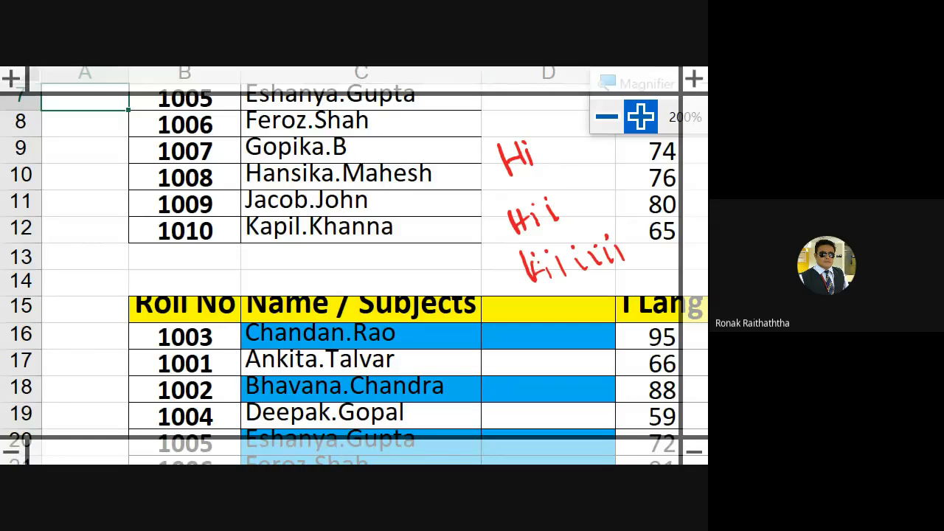
- Select Gender cells D3:D5, switch to Google Meet to read the participants' chat replies, and return to Excel
{"action": "scroll", "coordinate": [406, 226], "scroll_direction": "up", "scroll_amount": 2}
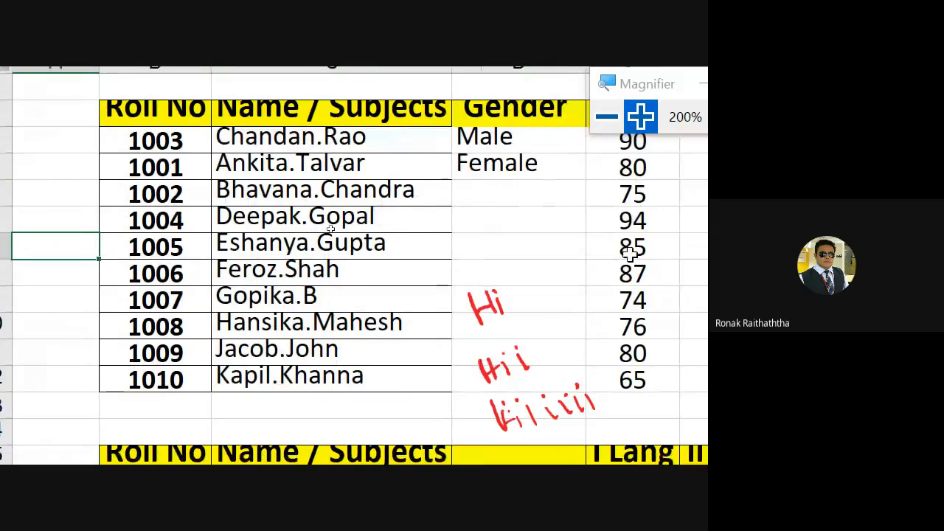
{"action": "left_click", "coordinate": [465, 210]}
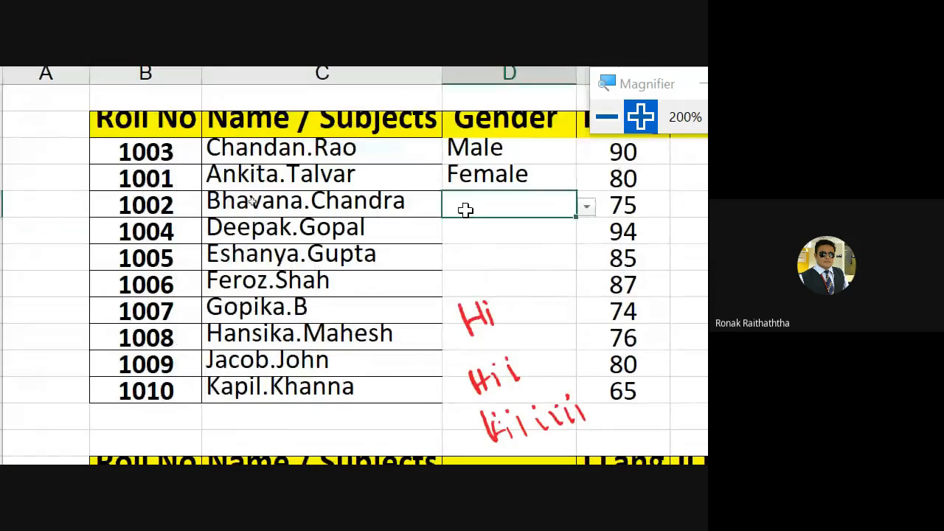
{"action": "left_click_drag", "start_coordinate": [463, 148], "coordinate": [481, 210]}
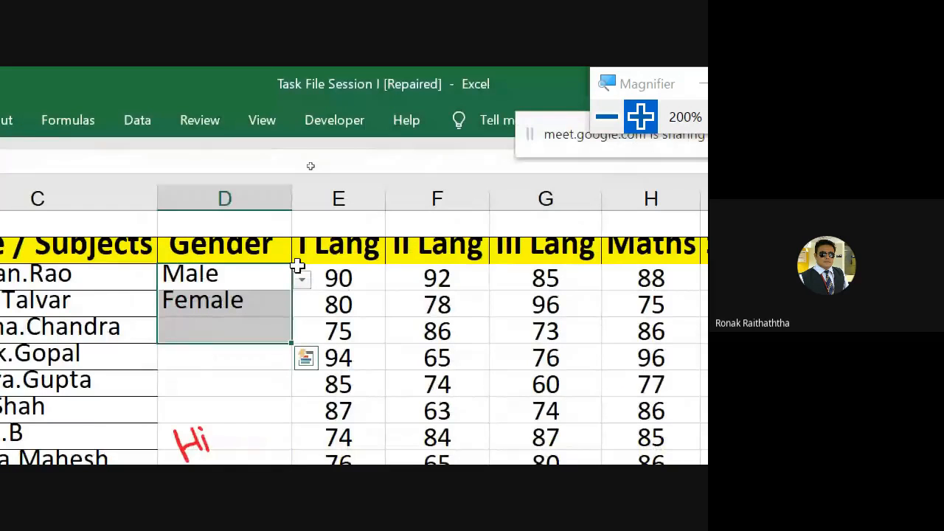
{"action": "key", "text": "alt+Tab"}
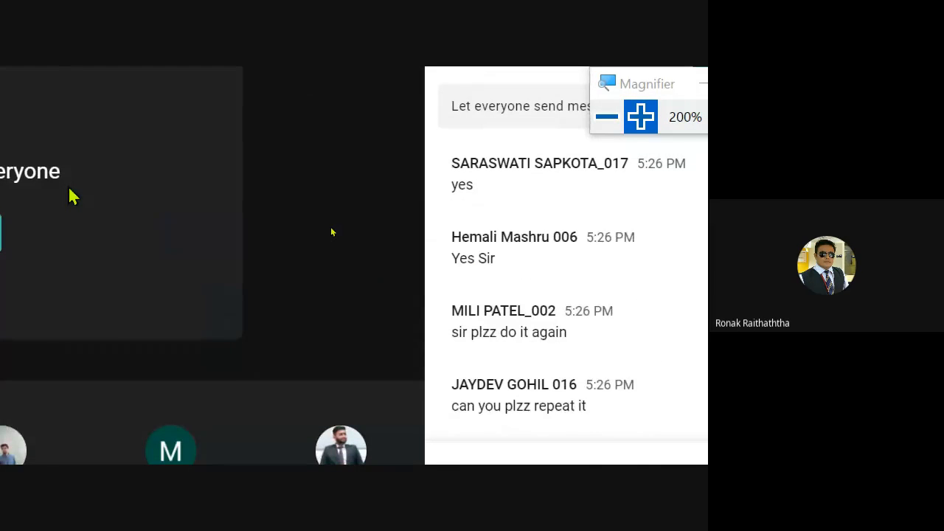
{"action": "key", "text": "alt+Tab"}
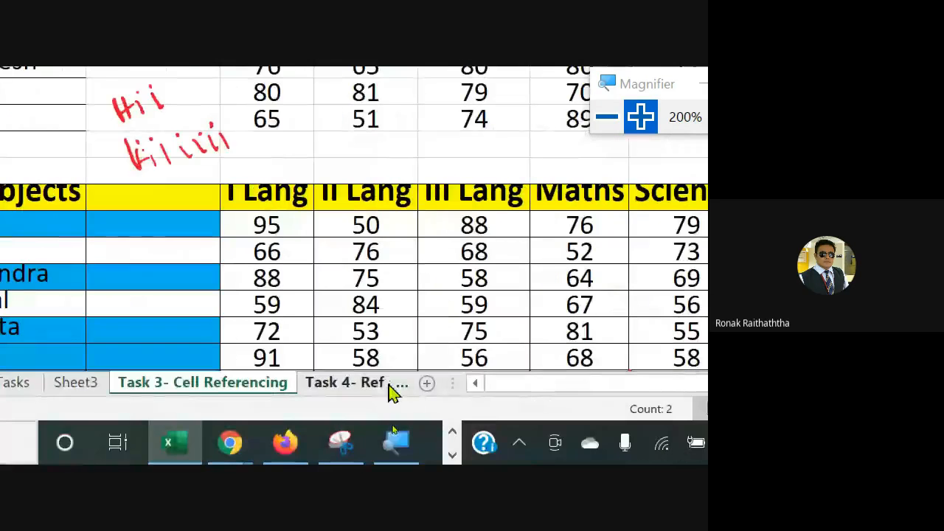
- Review tasks 7 and 8 on the Session V- Tasks sheet, covering the male/female and specialisations drop-down lists
{"action": "left_click", "coordinate": [95, 393]}
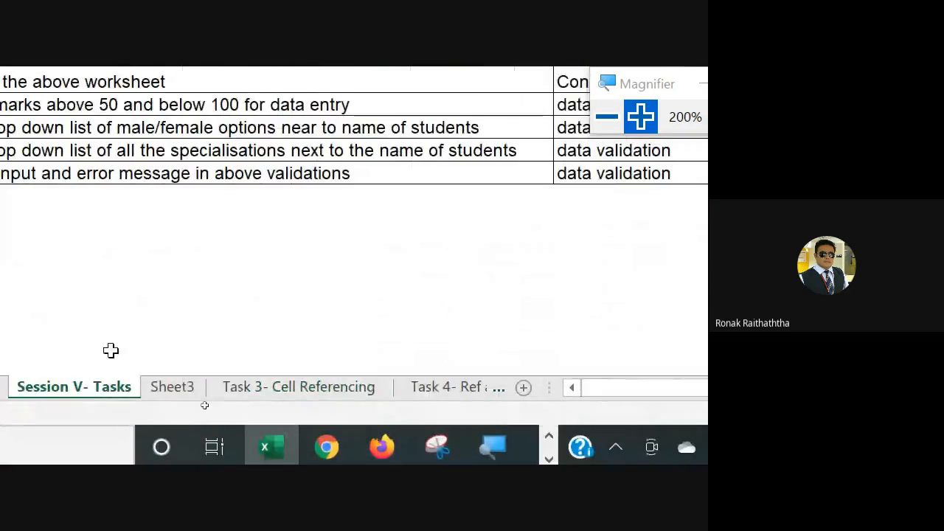
{"action": "left_click", "coordinate": [66, 172]}
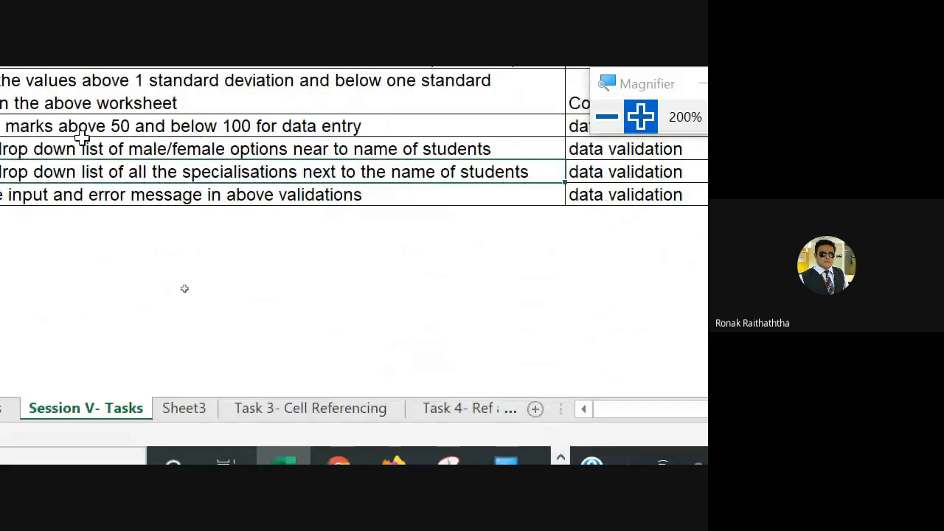
{"action": "left_click", "coordinate": [98, 151]}
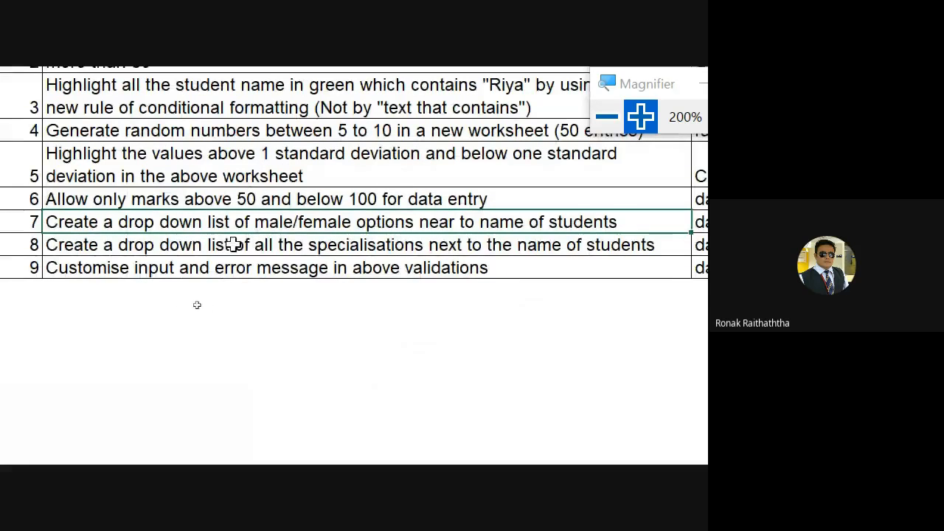
{"action": "left_click", "coordinate": [261, 256]}
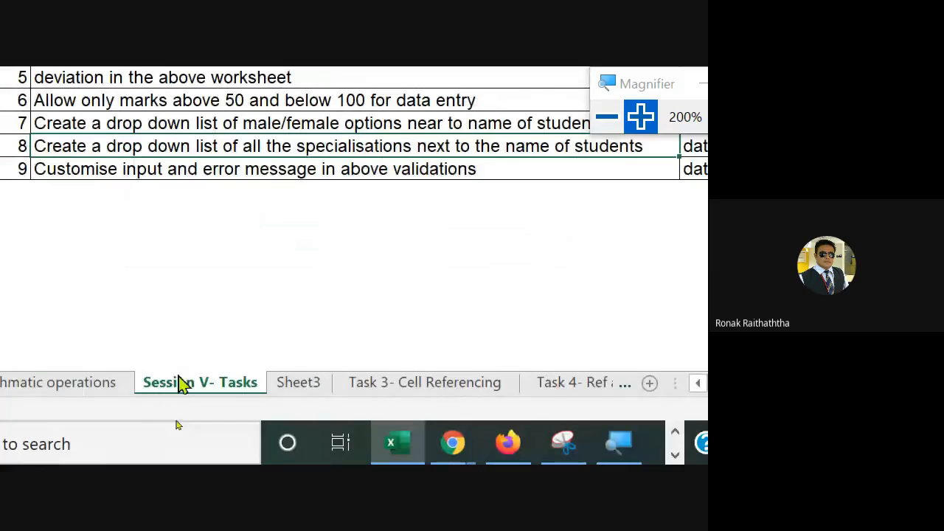
- Insert a blank column E between Gender and I Lang on the Task 3- Cell Referencing sheet
{"action": "left_click", "coordinate": [591, 385]}
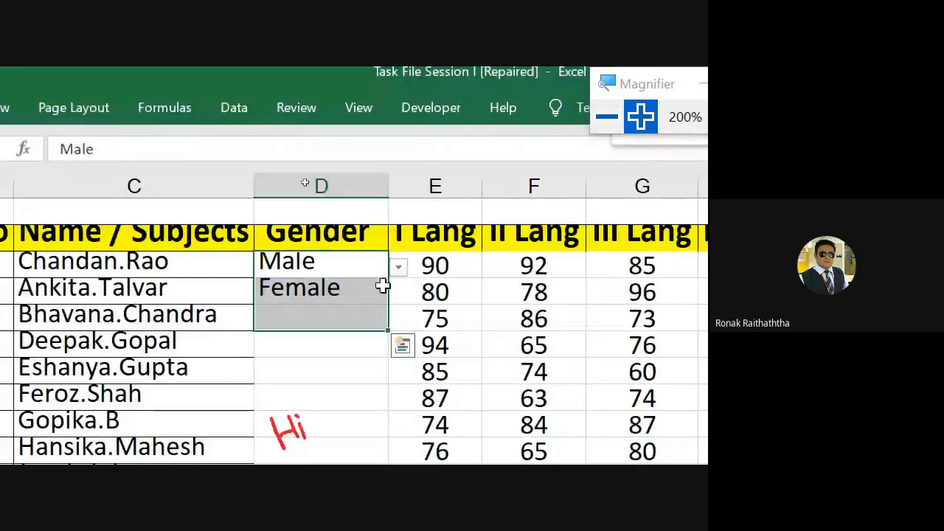
{"action": "left_click", "coordinate": [384, 284]}
{"action": "left_click", "coordinate": [473, 254]}
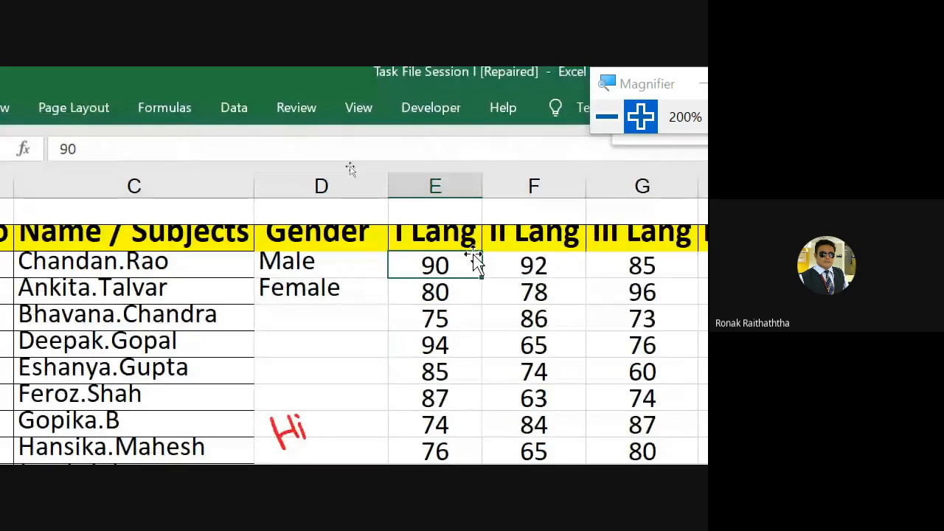
{"action": "left_click", "coordinate": [456, 184]}
{"action": "right_click", "coordinate": [458, 186]}
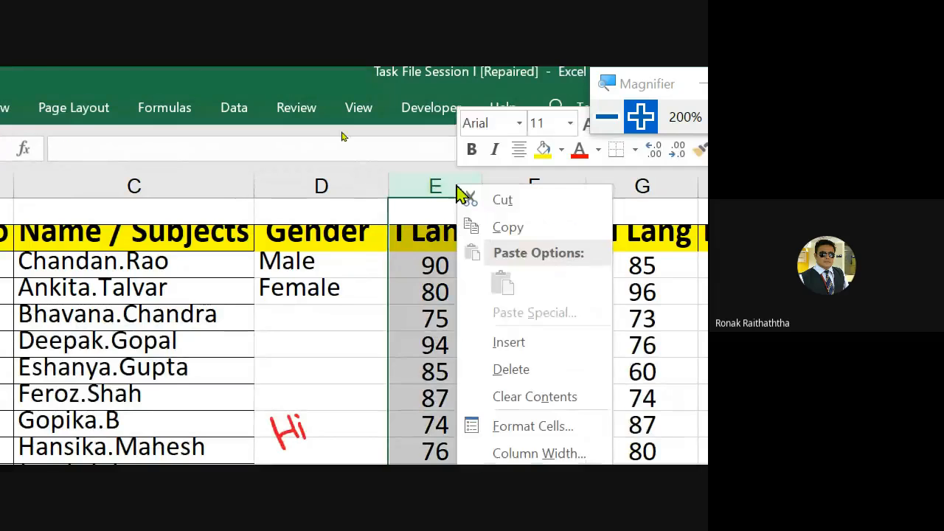
{"action": "left_click", "coordinate": [535, 347]}
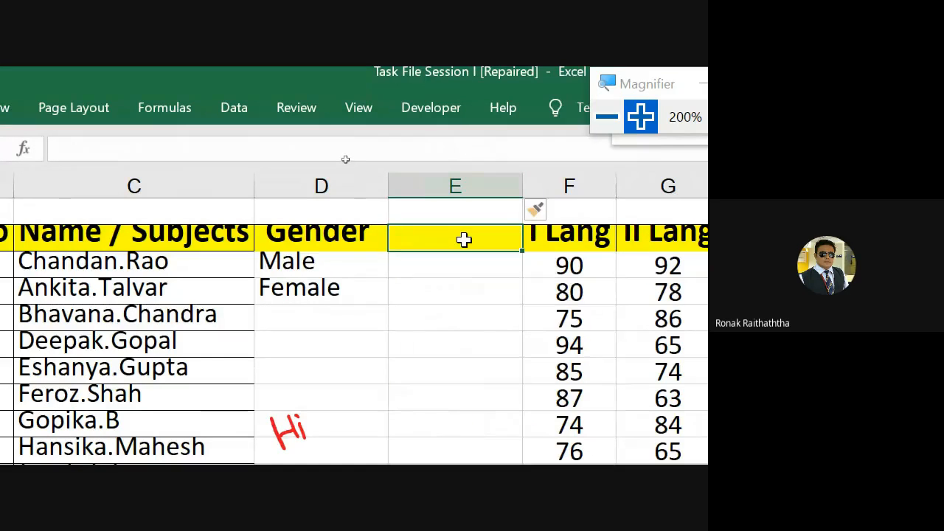
- Enter the header Specialisation in cell E2 of the new column
{"action": "type", "text": "P"}
{"action": "key", "text": "BackSpace"}
{"action": "type", "text": "Sp"}
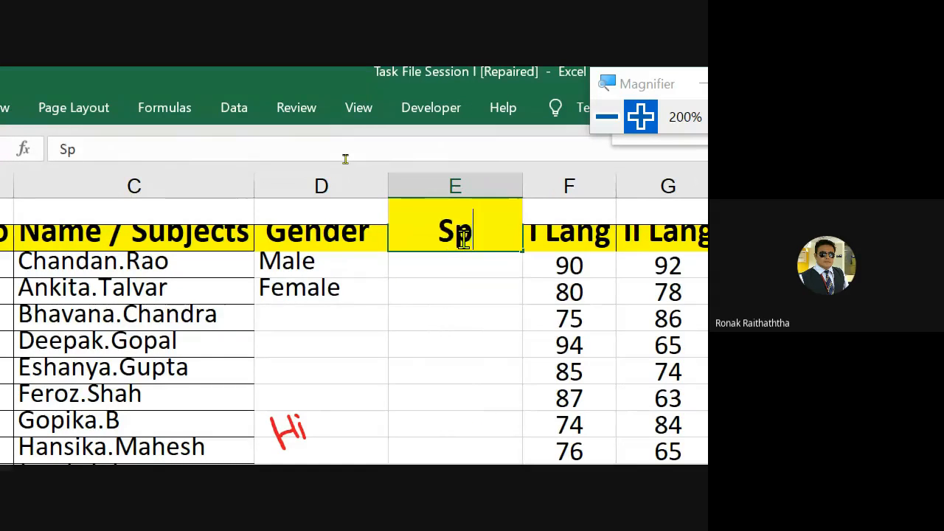
{"action": "type", "text": "ecia;lis"}
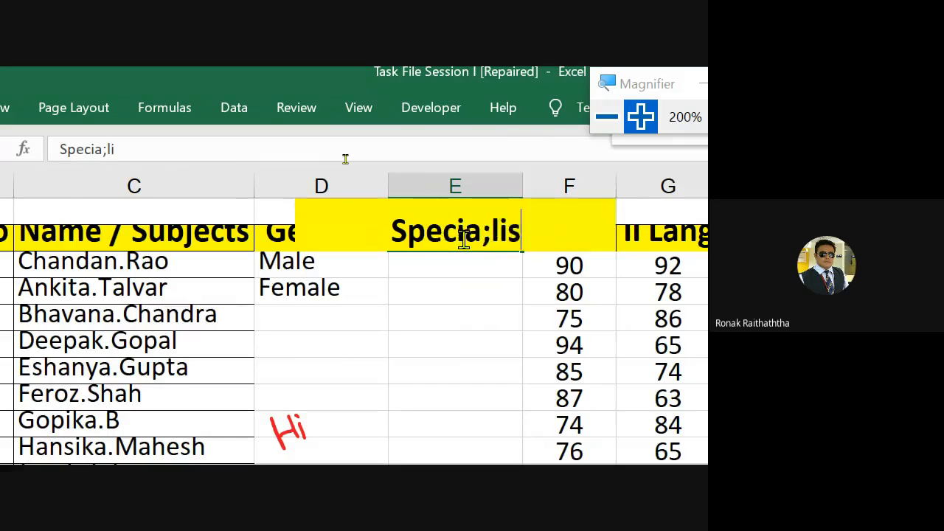
{"action": "key", "text": "BackSpace"}
{"action": "key", "text": "BackSpace"}
{"action": "key", "text": "BackSpace"}
{"action": "key", "text": "BackSpace"}
{"action": "type", "text": "lisa"}
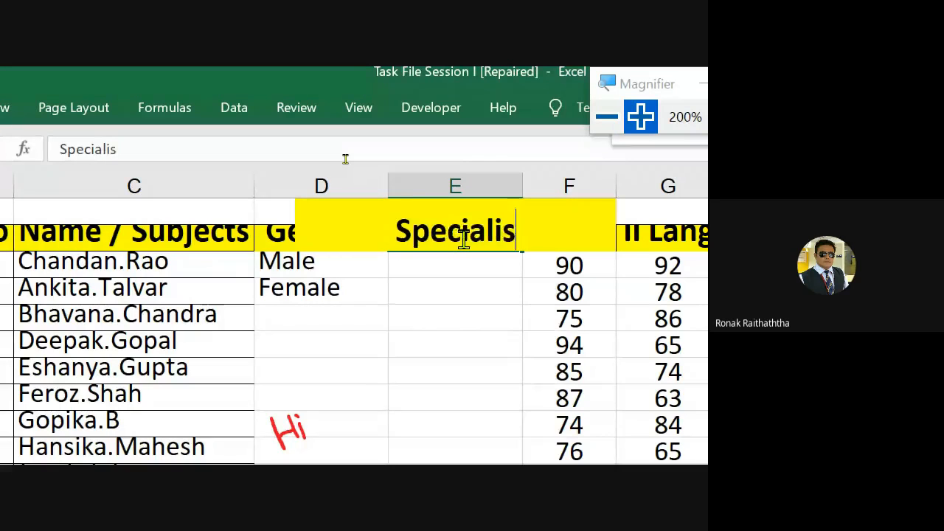
{"action": "type", "text": "tion"}
{"action": "key", "text": "ctrl+Return"}
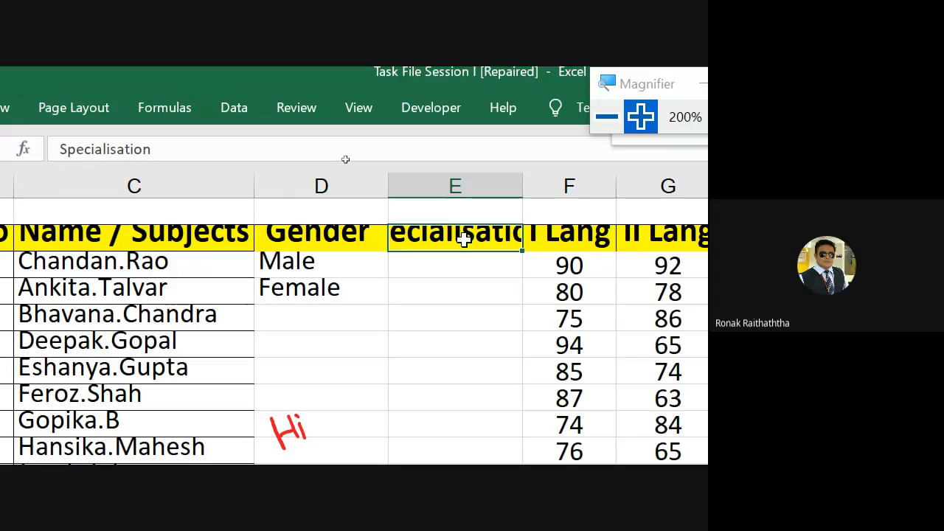
- Check the spelling of the Specialisation header text in cell E2
{"action": "key", "text": "F7"}
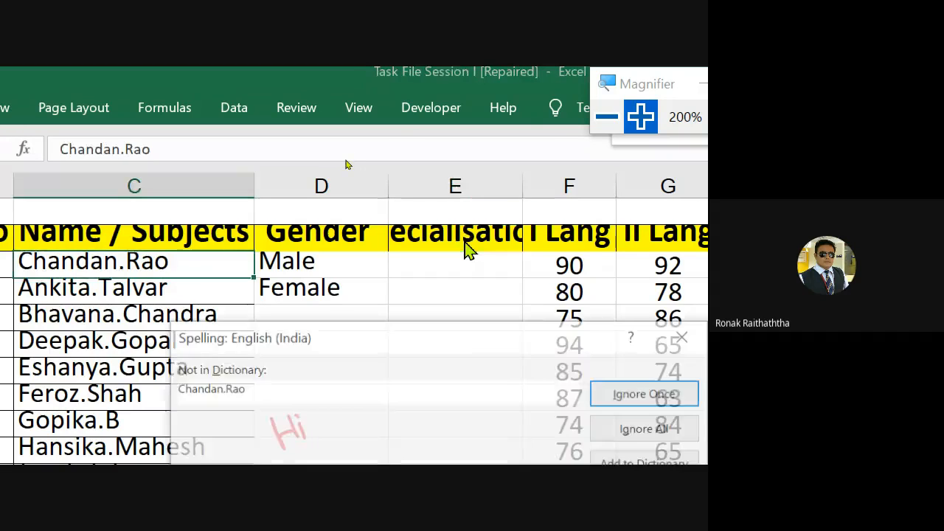
{"action": "key", "text": "Escape"}
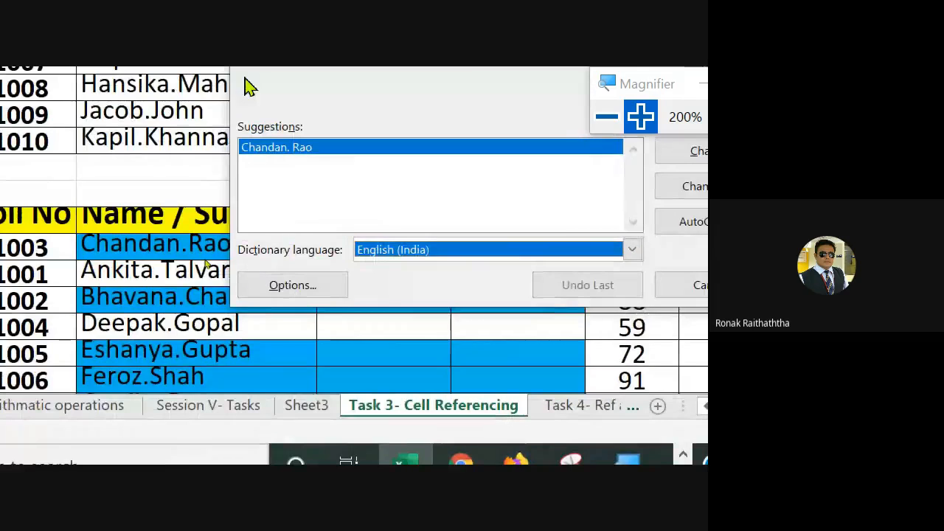
{"action": "key", "text": "Escape"}
{"action": "double_click", "coordinate": [443, 164]}
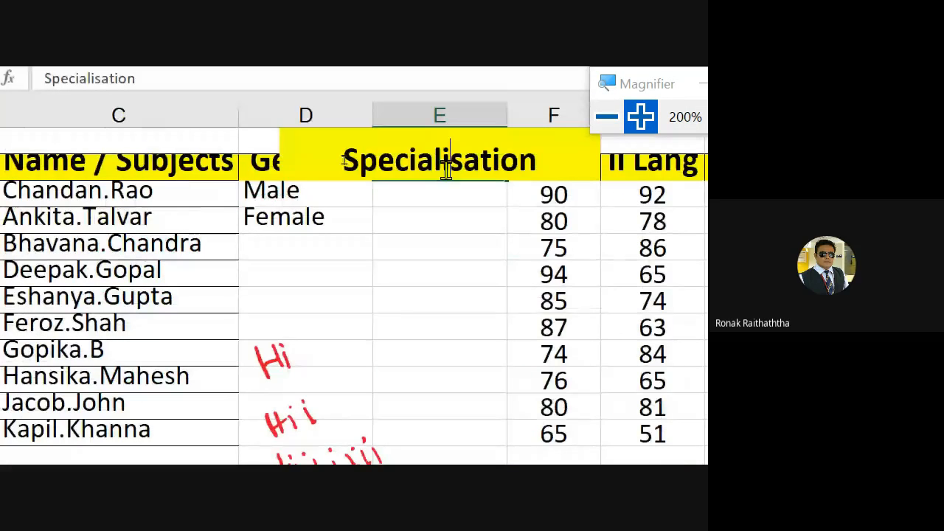
{"action": "left_click_drag", "start_coordinate": [552, 162], "coordinate": [272, 171]}
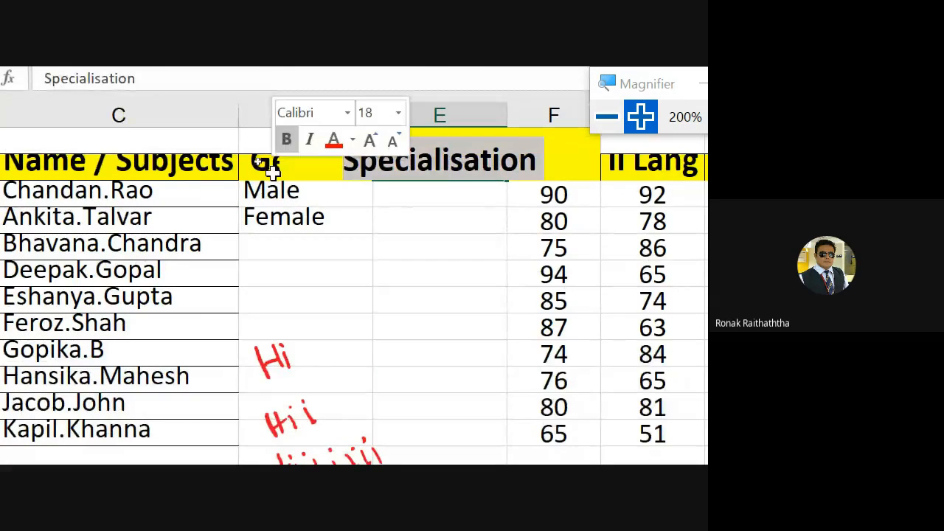
{"action": "key", "text": "F7"}
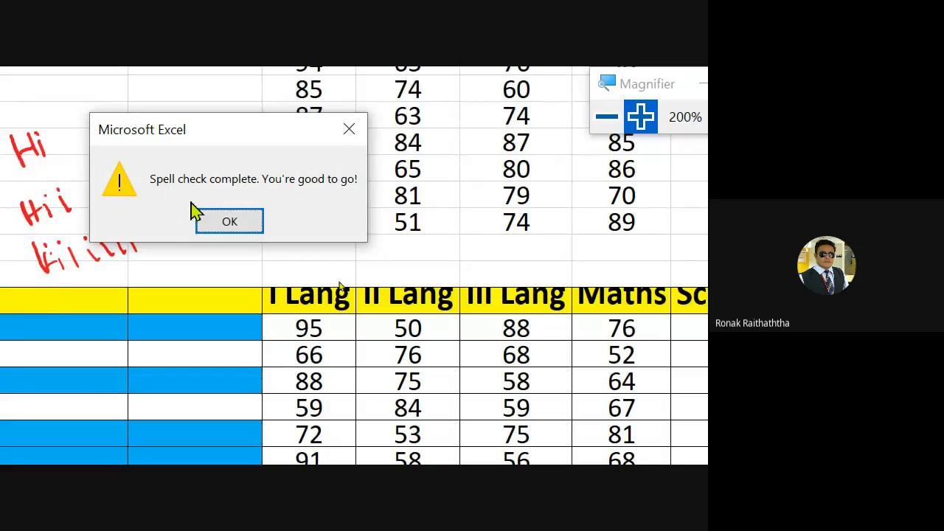
{"action": "left_click", "coordinate": [221, 226]}
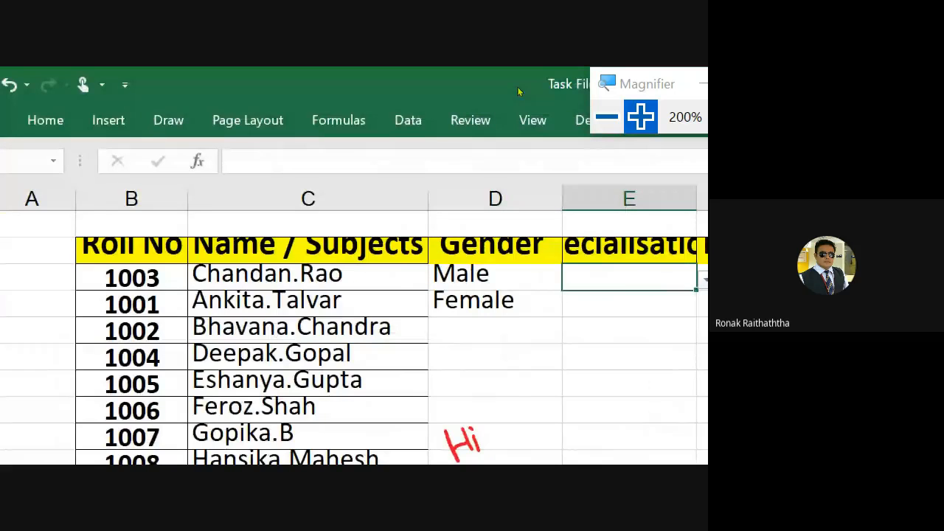
- Enter Finance in cell O2, beside the Male/Female/Others source list
{"action": "key", "text": "Right"}
{"action": "key", "text": "Right"}
{"action": "key", "text": "Right"}
{"action": "key", "text": "Up"}
{"action": "key", "text": "Up"}
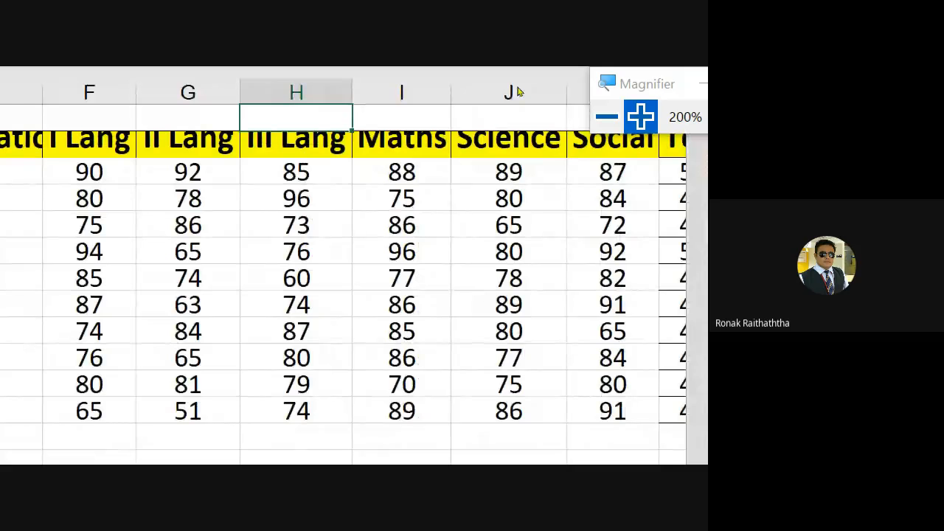
{"action": "key", "text": "Right"}
{"action": "key", "text": "Right"}
{"action": "key", "text": "Right"}
{"action": "key", "text": "Right"}
{"action": "key", "text": "Right"}
{"action": "key", "text": "Right"}
{"action": "key", "text": "Right"}
{"action": "key", "text": "Right"}
{"action": "key", "text": "Down"}
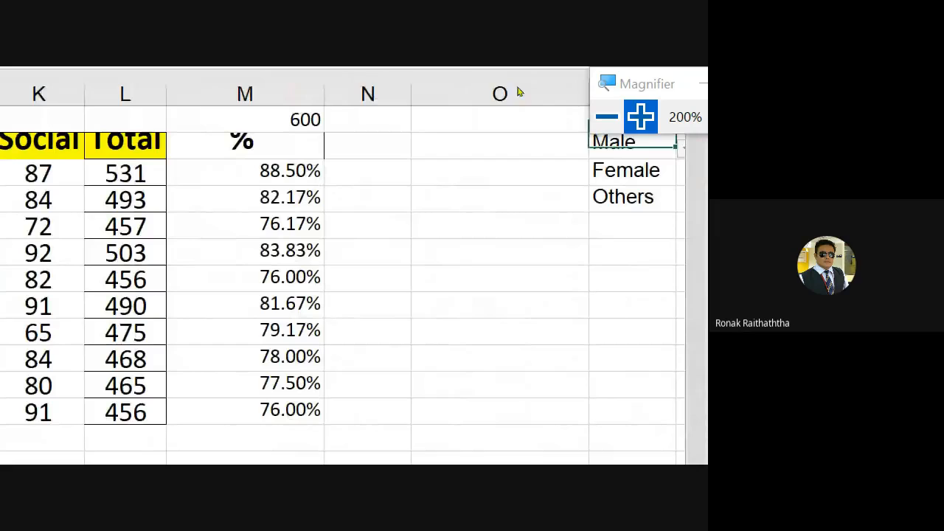
{"action": "key", "text": "Left"}
{"action": "type", "text": "Finance"}
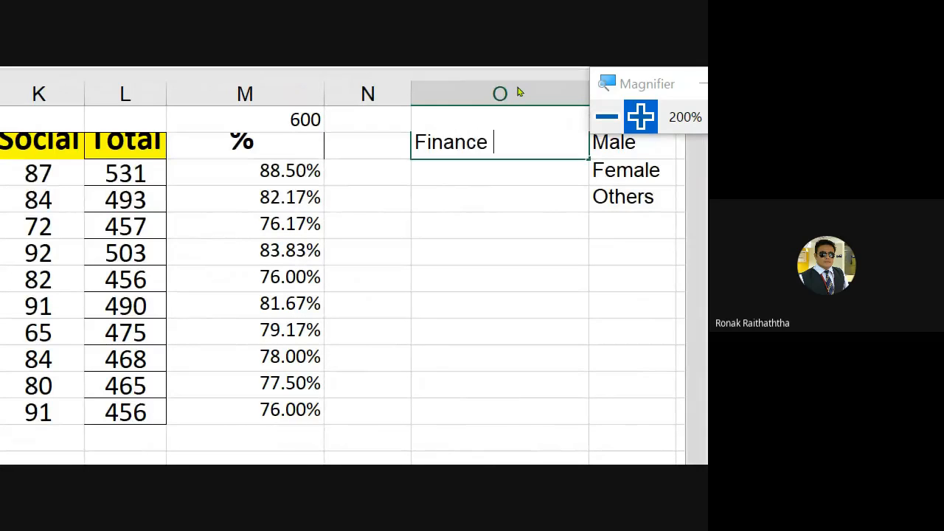
{"action": "key", "text": "Return"}
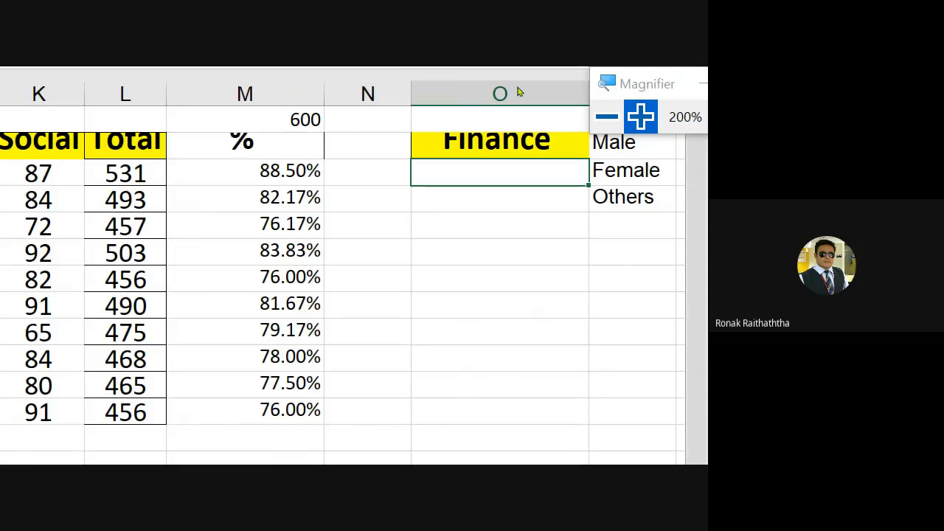
- Move the Finance entry from O2 down to cell O3
{"action": "key", "text": "Up"}
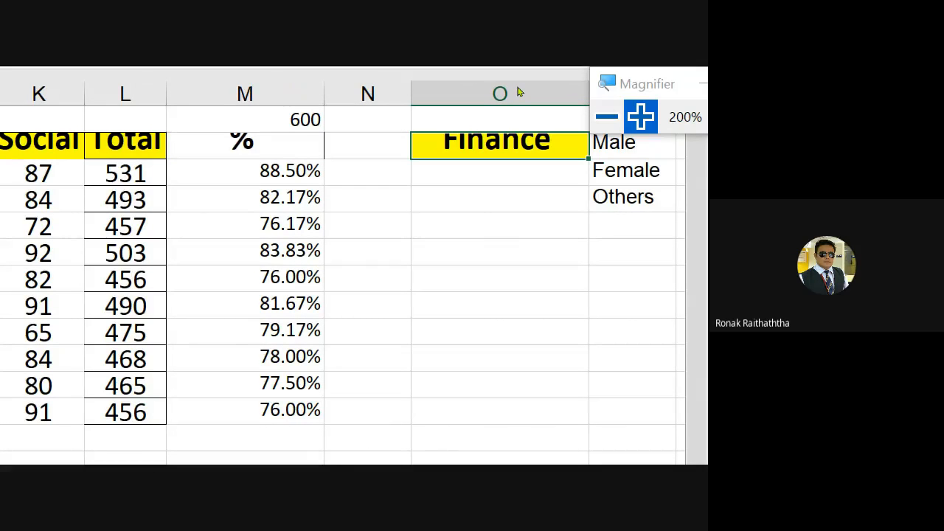
{"action": "key", "text": "ctrl+x"}
{"action": "key", "text": "Down"}
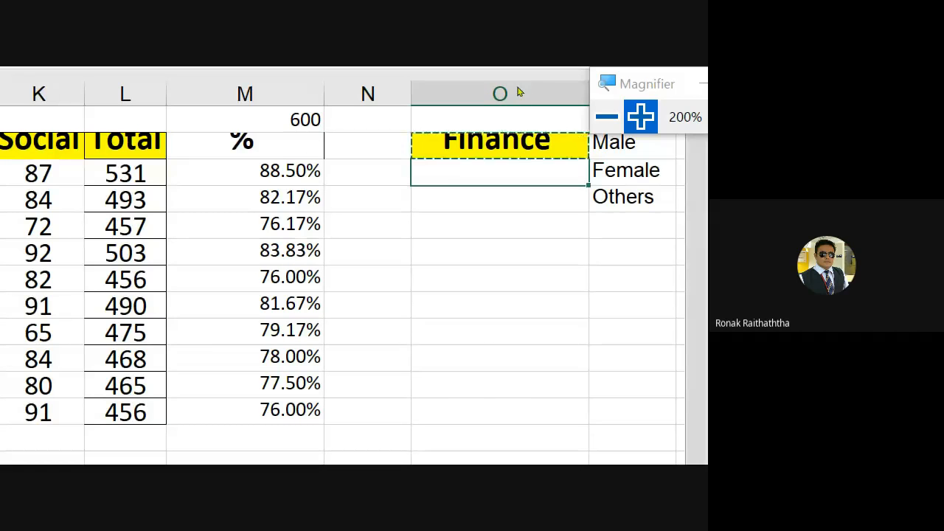
{"action": "key", "text": "ctrl+v"}
- Enter Marketing in O4 and HR in O5 below Finance, and return to the Finance cell
{"action": "key", "text": "Down"}
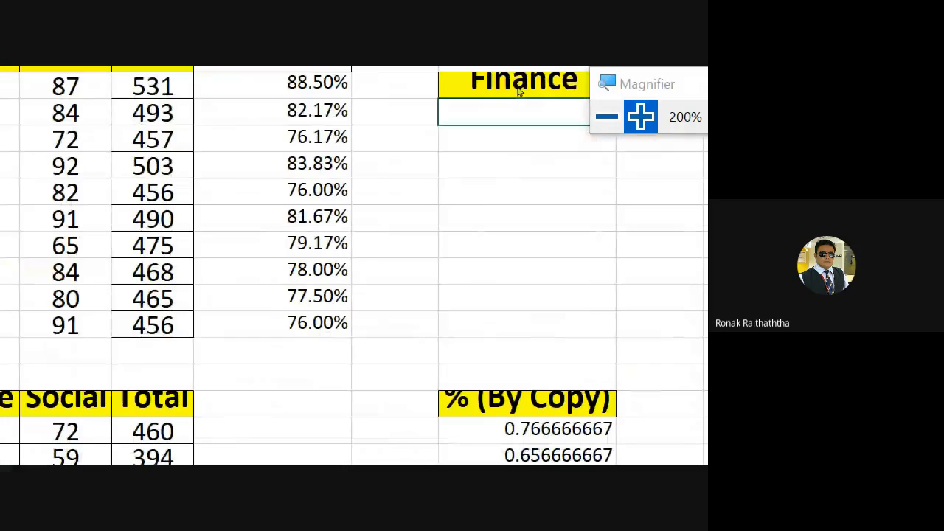
{"action": "type", "text": "Marketing"}
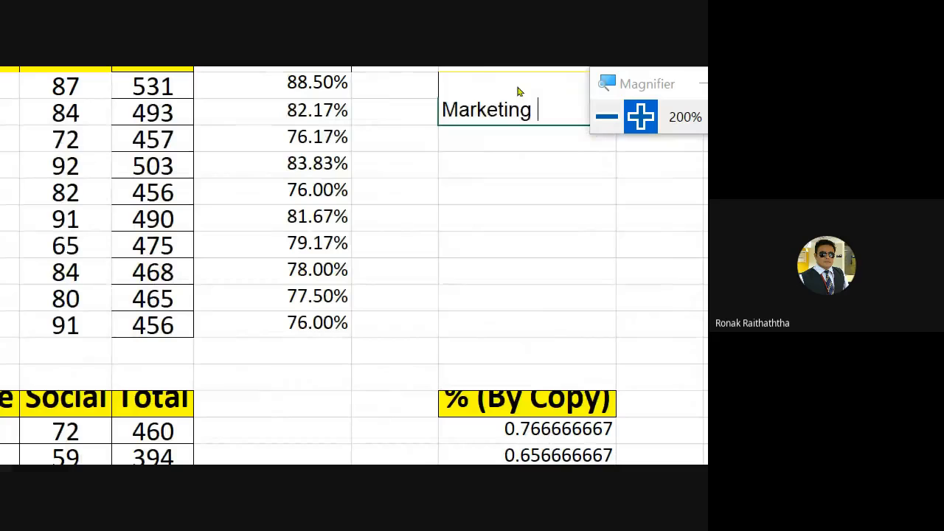
{"action": "key", "text": "Return"}
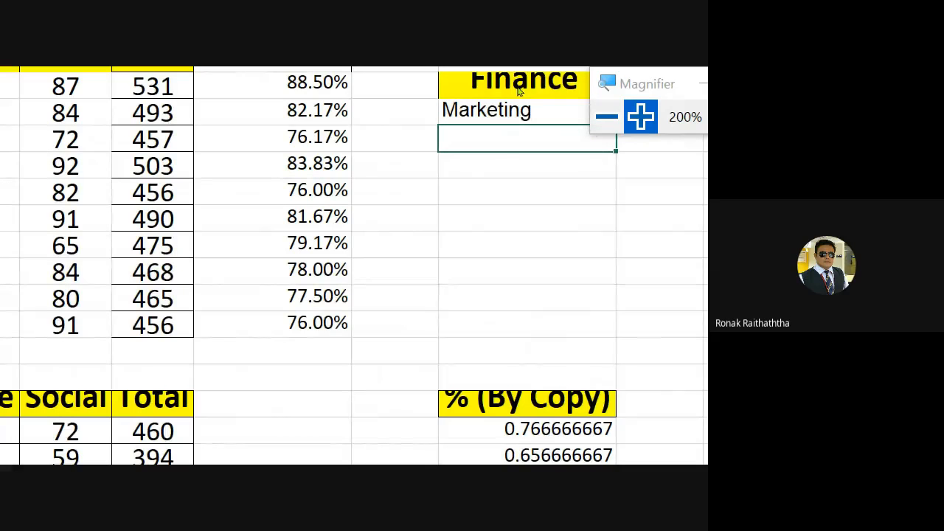
{"action": "type", "text": "HR"}
{"action": "key", "text": "Return"}
{"action": "key", "text": "Up"}
{"action": "key", "text": "Up"}
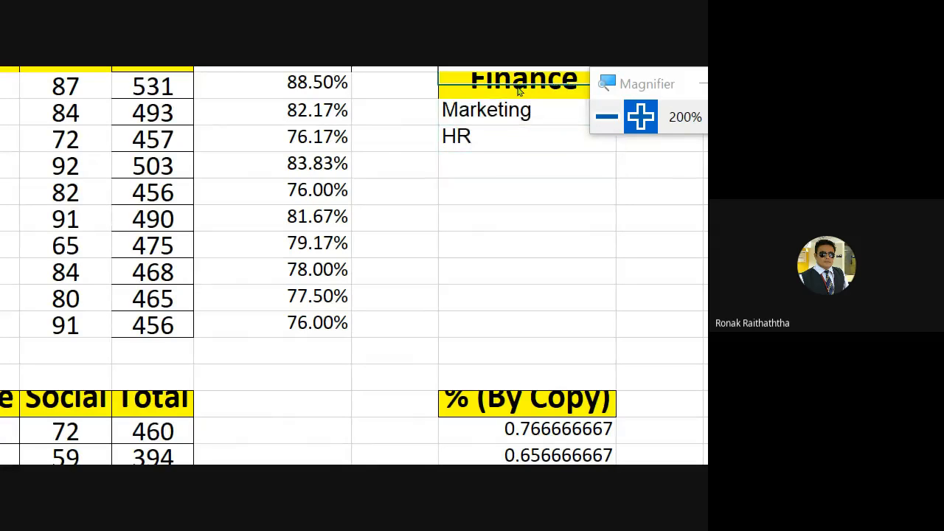
{"action": "key", "text": "Up"}
{"action": "key", "text": "Down"}
{"action": "key", "text": "Down"}
{"action": "key", "text": "Up"}
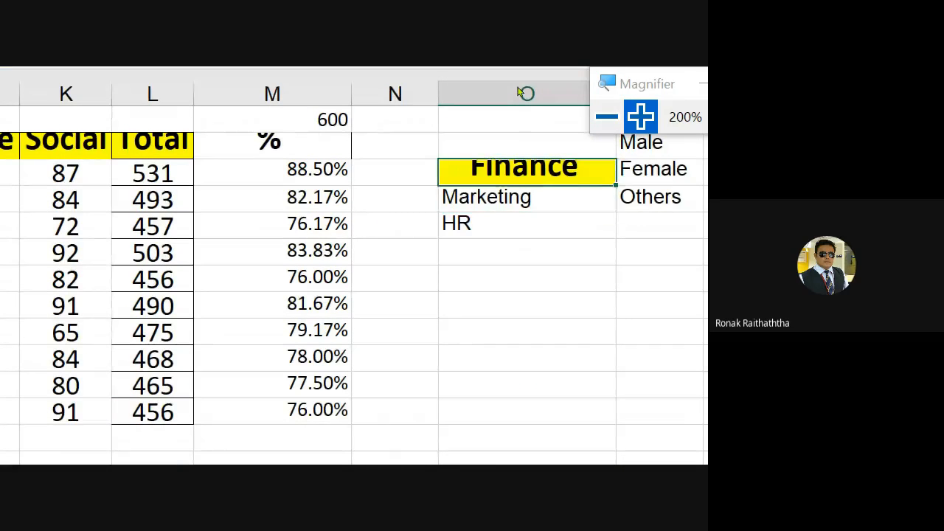
- Change the list validation source of the Specialisation cells E3:E12 to the Finance, Marketing and HR entries in O3:O5
{"action": "key", "text": "Down"}
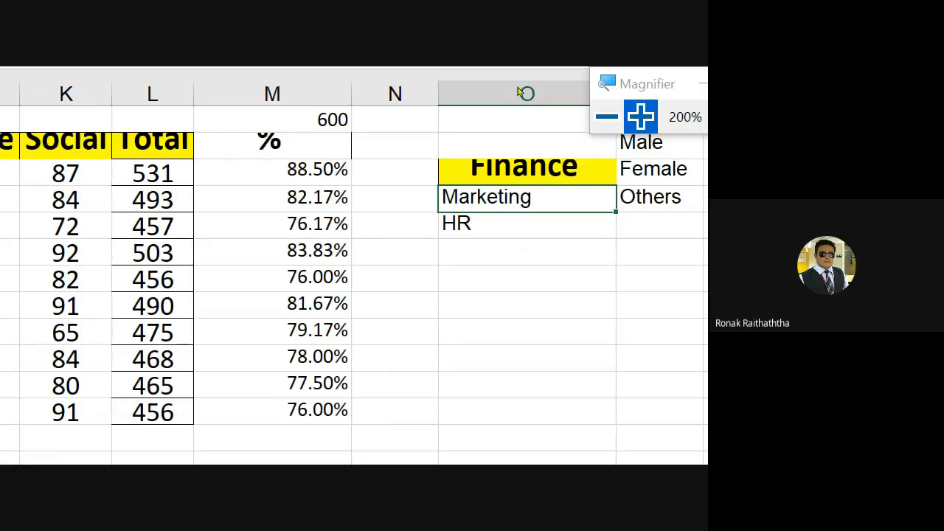
{"action": "key", "text": "Up"}
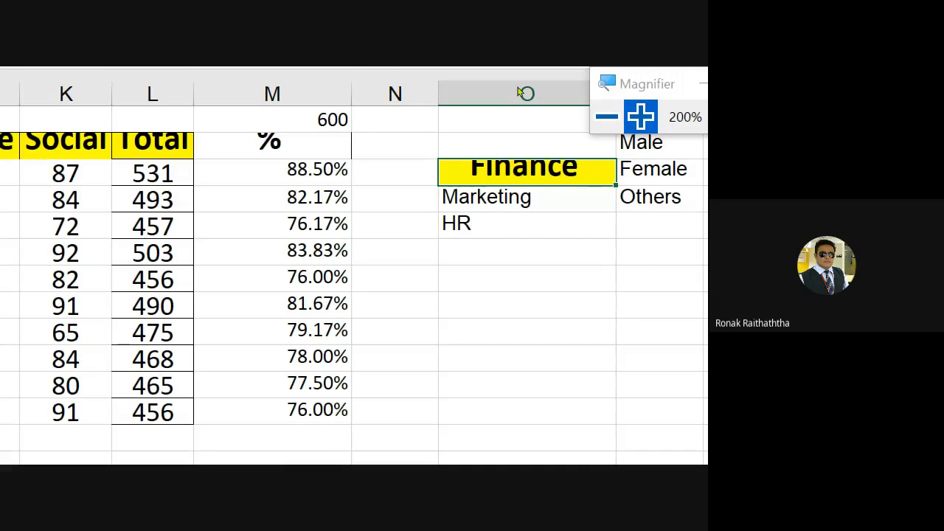
{"action": "key", "text": "Left"}
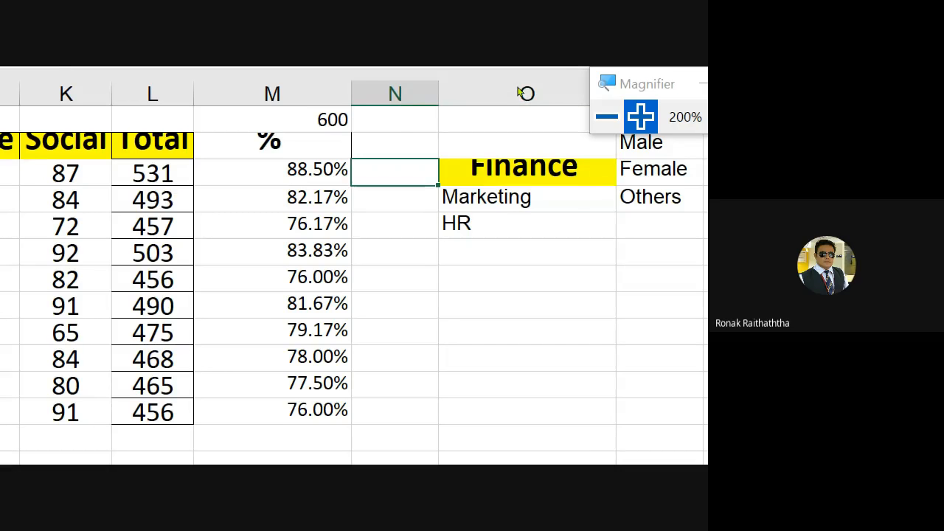
{"action": "key", "text": "Left"}
{"action": "key", "text": "Left"}
{"action": "key", "text": "Left"}
{"action": "key", "text": "Left"}
{"action": "key", "text": "Left"}
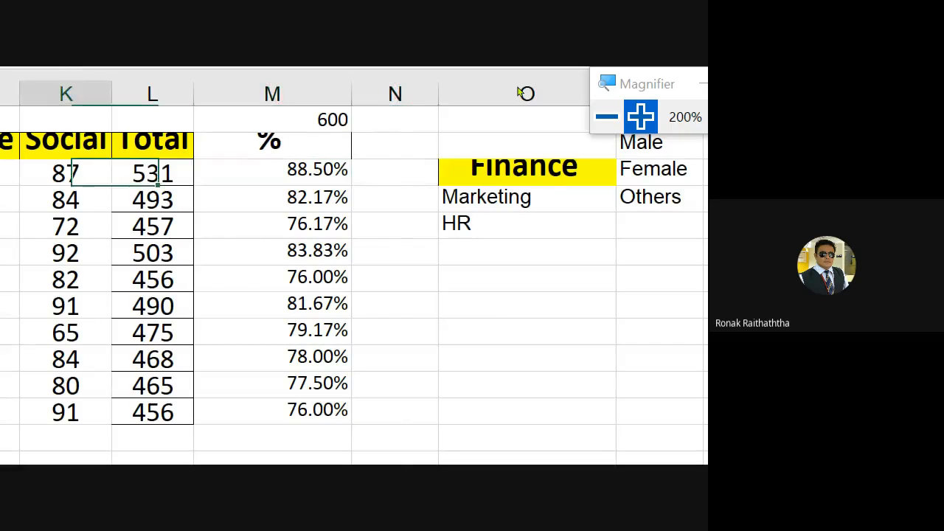
{"action": "key", "text": "Left"}
{"action": "key", "text": "Left"}
{"action": "key", "text": "Left"}
{"action": "key", "text": "Left"}
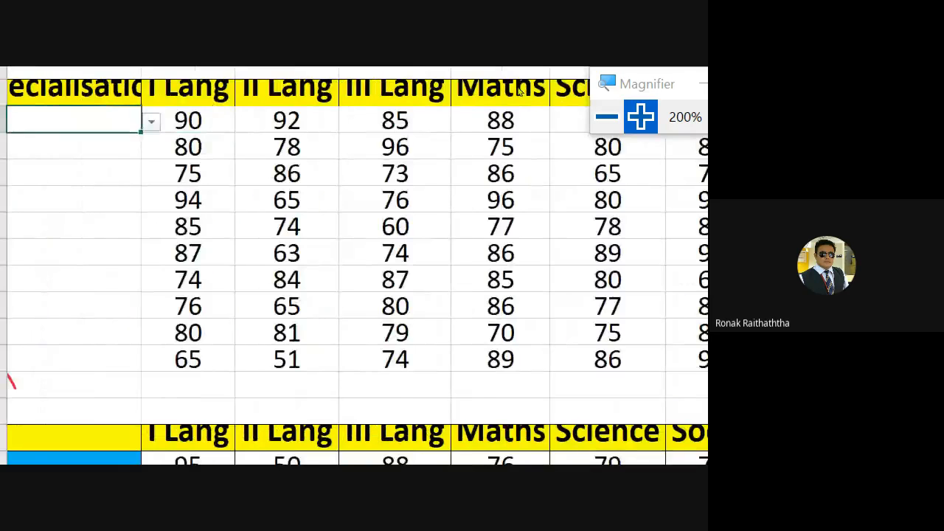
{"action": "key", "text": "shift+Down"}
{"action": "key", "text": "shift+Down"}
{"action": "key", "text": "shift+Down"}
{"action": "key", "text": "shift+Down"}
{"action": "key", "text": "shift+Down"}
{"action": "key", "text": "shift+Down"}
{"action": "key", "text": "shift+Down"}
{"action": "key", "text": "shift+Down"}
{"action": "key", "text": "shift+Down"}
{"action": "key", "text": "shift+Down"}
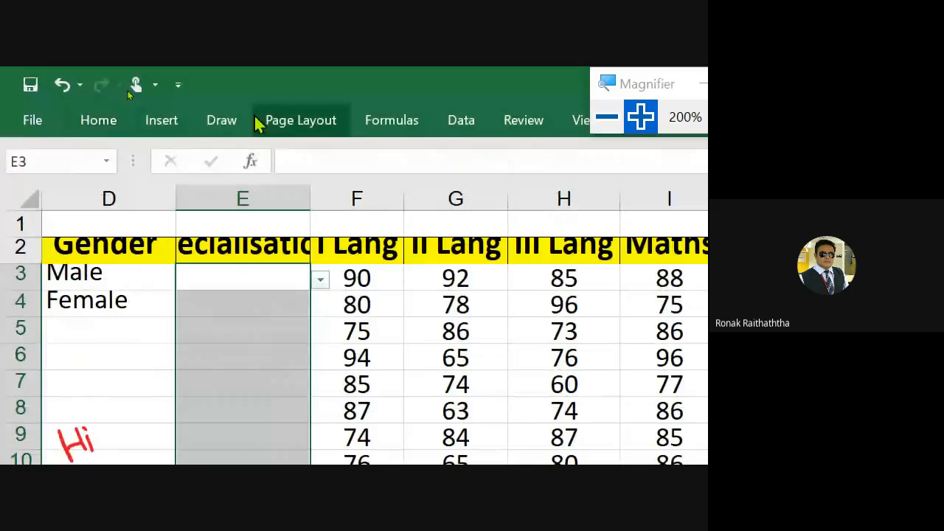
{"action": "left_click", "coordinate": [467, 120]}
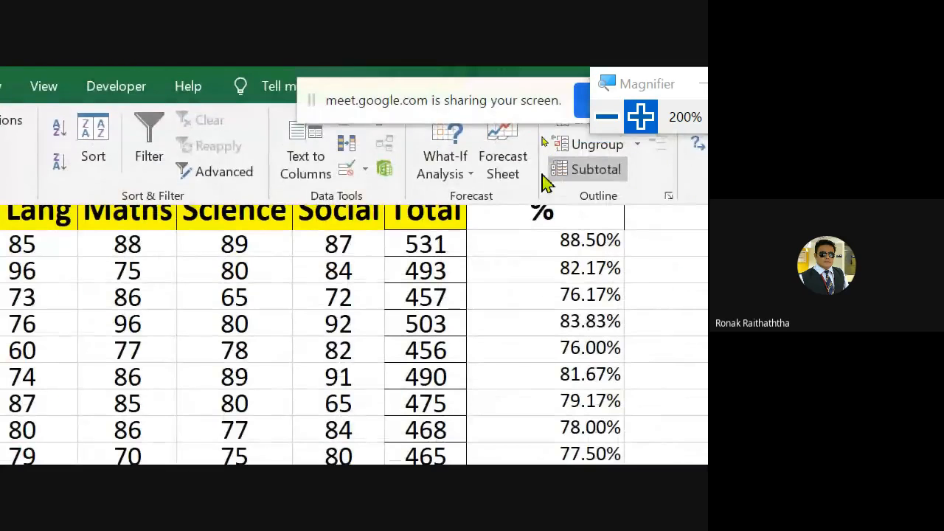
{"action": "left_click", "coordinate": [364, 169]}
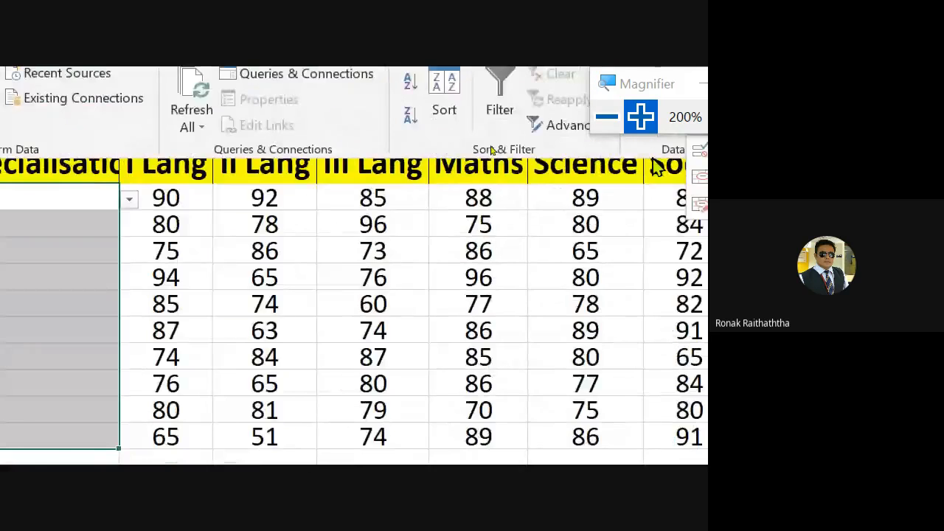
{"action": "left_click", "coordinate": [362, 209]}
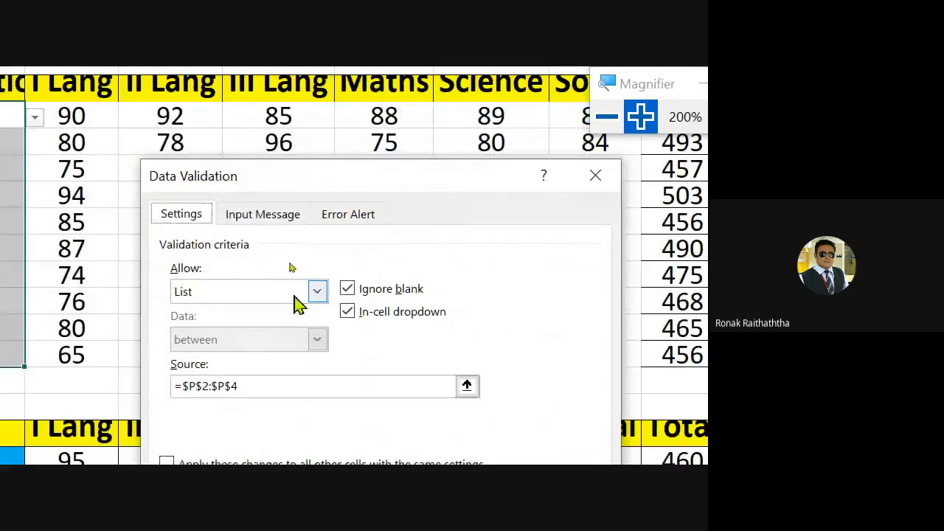
{"action": "left_click", "coordinate": [468, 387]}
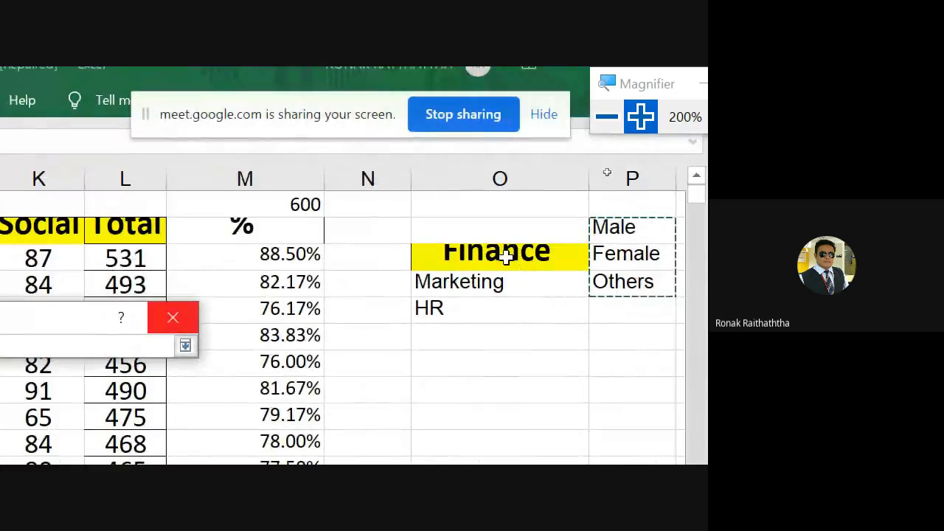
{"action": "left_click_drag", "start_coordinate": [506, 255], "coordinate": [512, 310]}
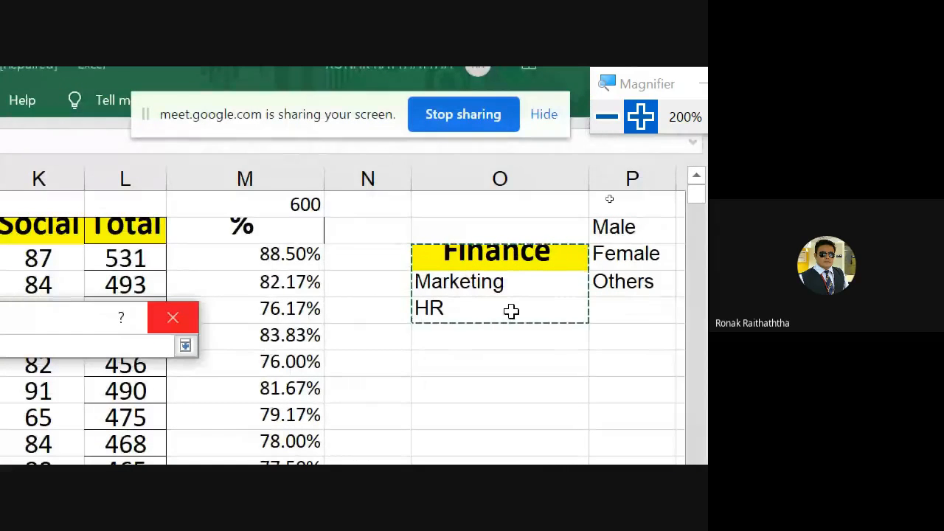
{"action": "key", "text": "Return"}
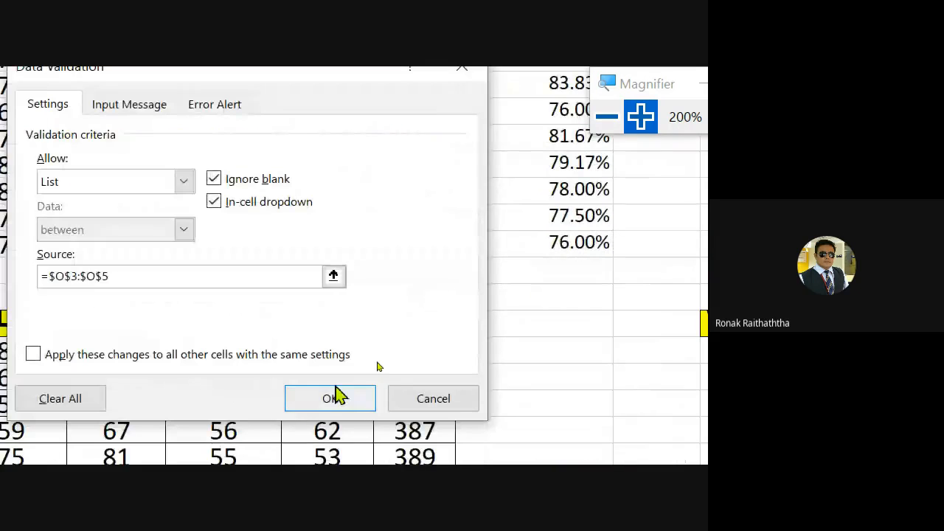
{"action": "left_click", "coordinate": [339, 397]}
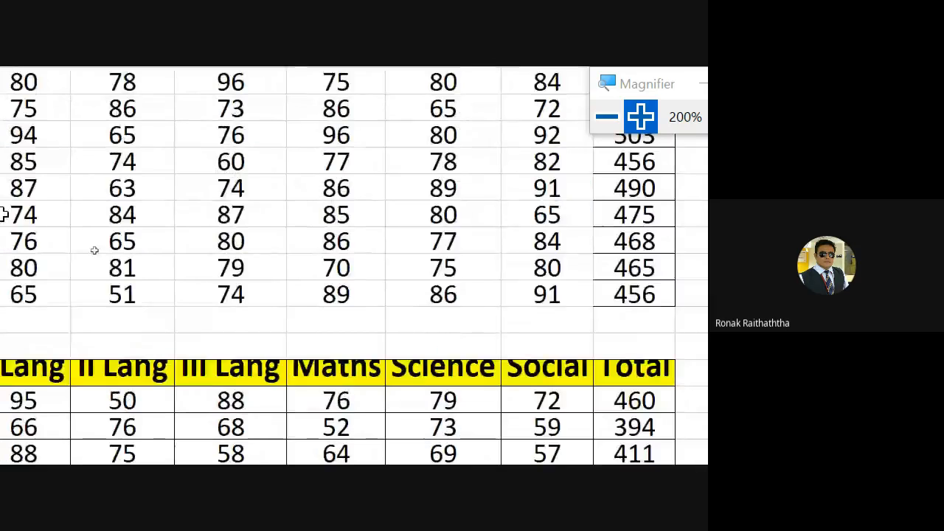
- Select cell E3 and handwrite the note "alt ↓" in red ink over the lower part of the Specialisation column
{"action": "left_click", "coordinate": [95, 116]}
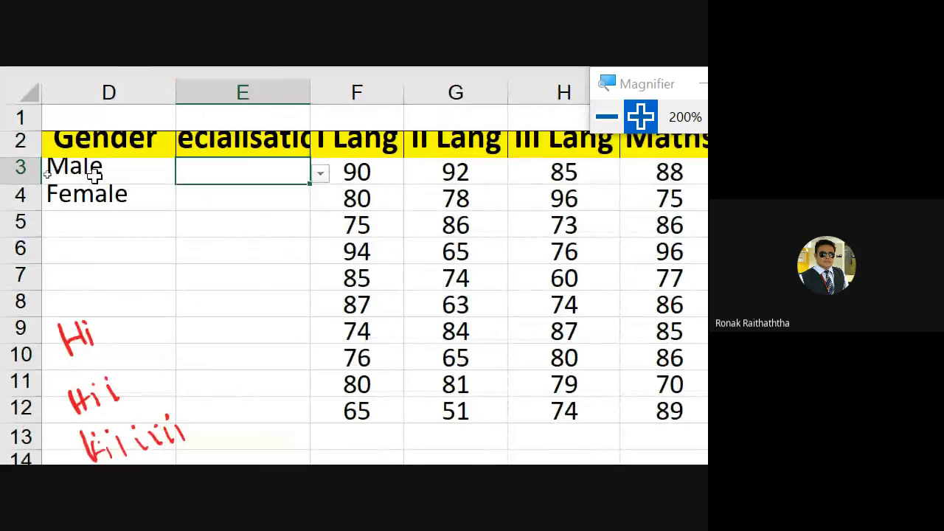
{"action": "key", "text": "alt+Down"}
{"action": "key", "text": "Escape"}
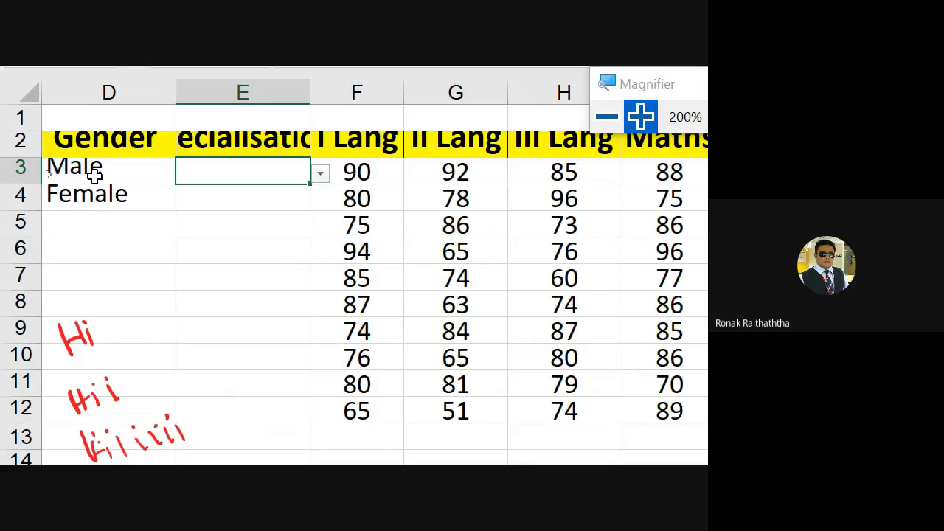
{"action": "mouse_move", "coordinate": [231, 379]}
{"action": "left_mouse_down"}
{"action": "mouse_move", "coordinate": [234, 391]}
{"action": "mouse_move", "coordinate": [262, 368]}
{"action": "left_mouse_up"}
{"action": "left_click_drag", "start_coordinate": [248, 363], "coordinate": [269, 345]}
{"action": "mouse_move", "coordinate": [290, 317]}
{"action": "left_mouse_down"}
{"action": "mouse_move", "coordinate": [307, 343]}
{"action": "mouse_move", "coordinate": [320, 318]}
{"action": "left_mouse_up"}
{"action": "left_click", "coordinate": [293, 345]}
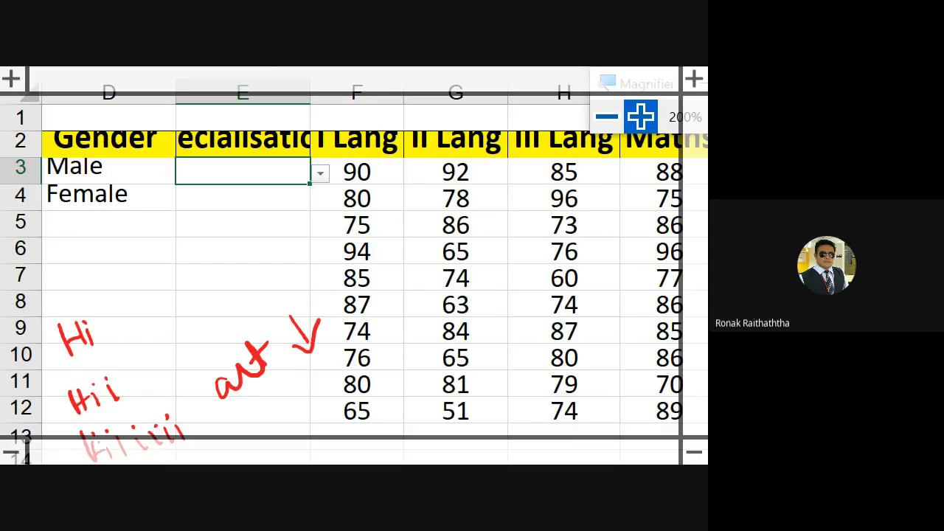
- Choose Marketing from the drop-down list in Specialisation cell E3
{"action": "left_click", "coordinate": [320, 173]}
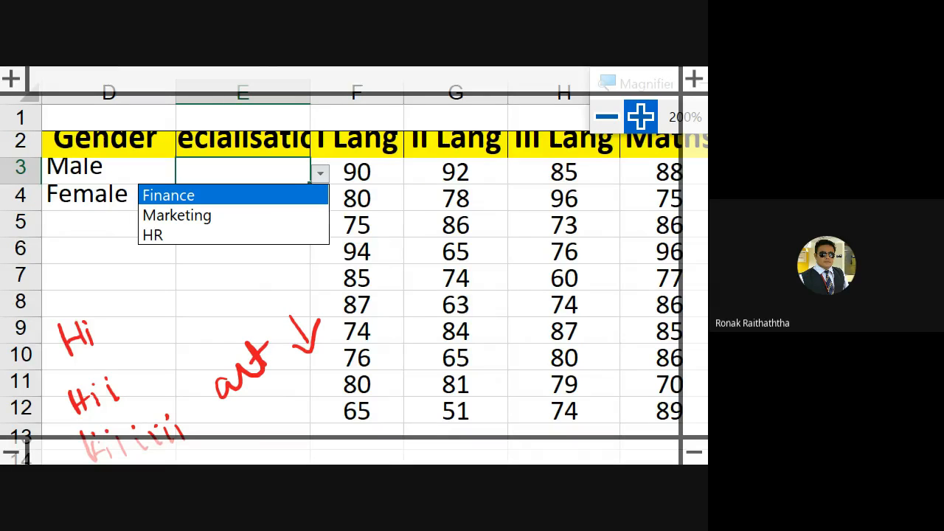
{"action": "key", "text": "Down"}
{"action": "key", "text": "Down"}
{"action": "key", "text": "Up"}
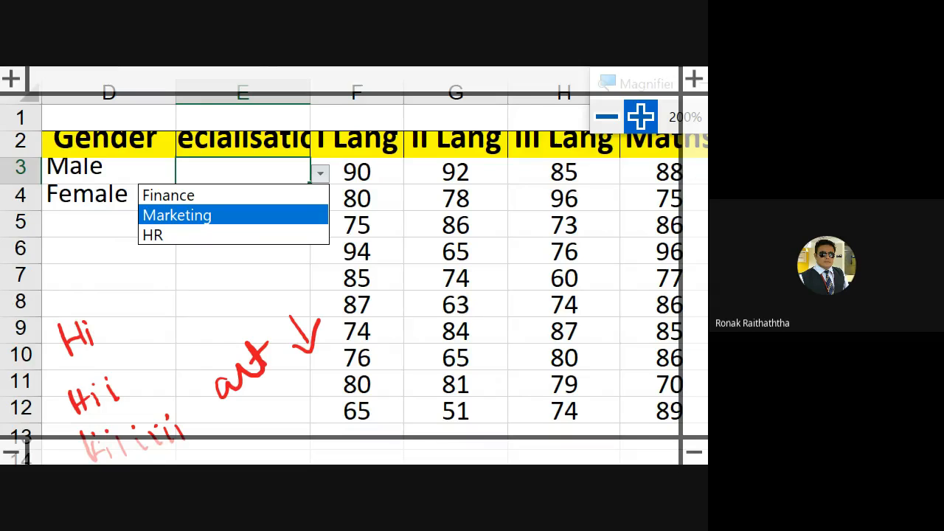
{"action": "key", "text": "Return"}
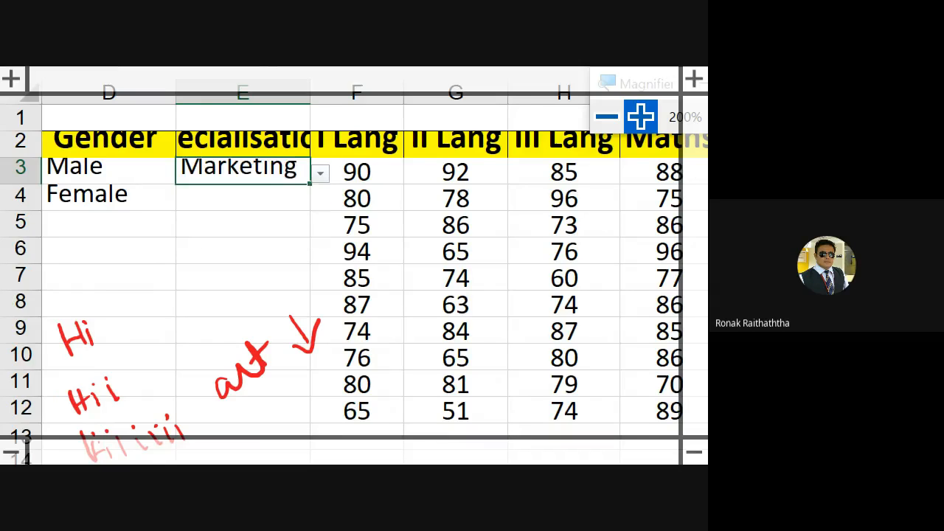
- Browse the drop-down options in cell E4 and try to enter the unlisted text akZCSHN there
{"action": "key", "text": "Down"}
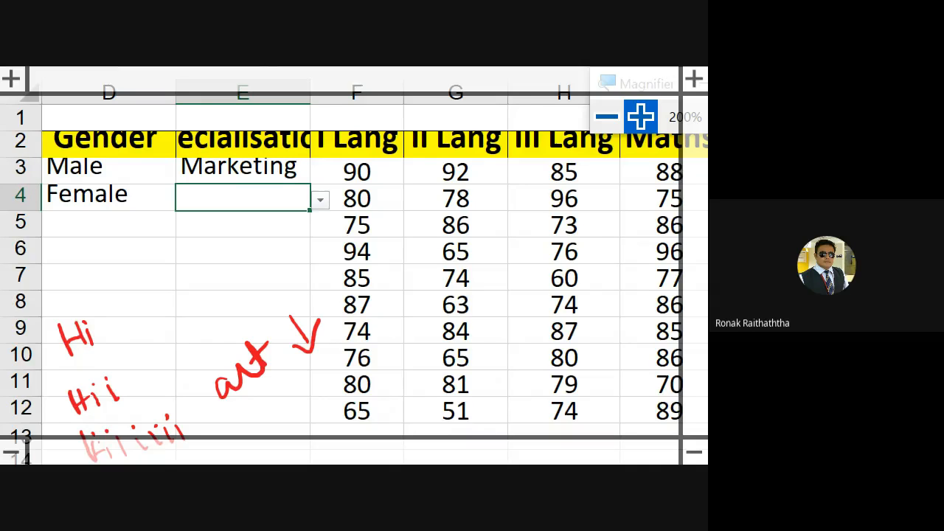
{"action": "key", "text": "alt+Down"}
{"action": "key", "text": "Down"}
{"action": "key", "text": "Down"}
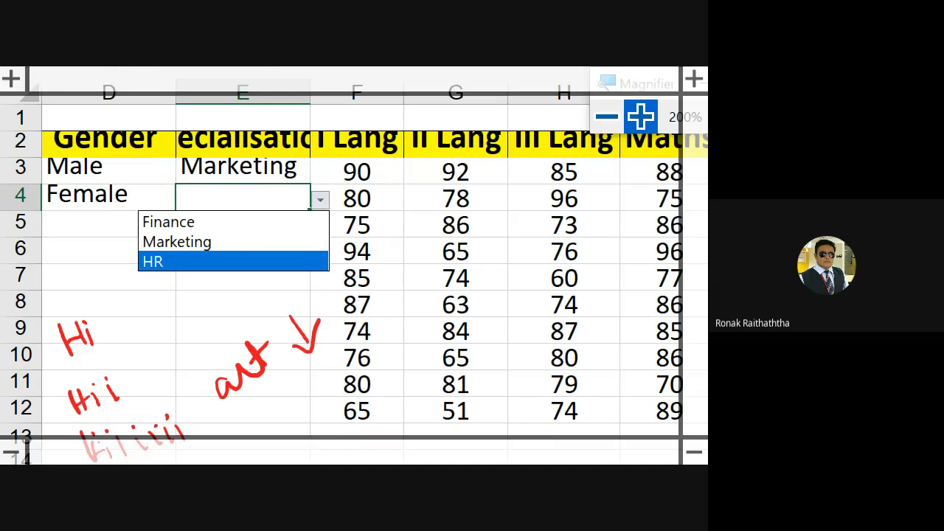
{"action": "key", "text": "Escape"}
{"action": "type", "text": "akZCSHN"}
{"action": "key", "text": "Return"}
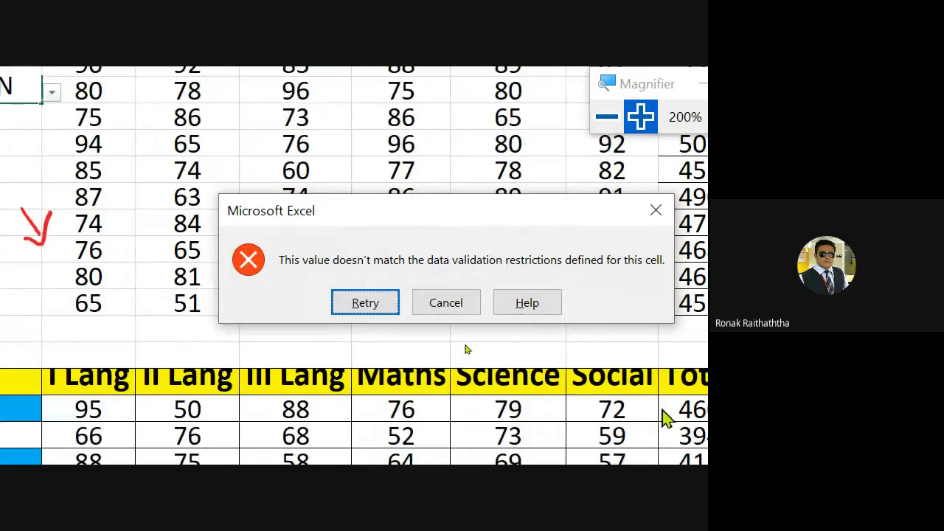
{"action": "key", "text": "Escape"}
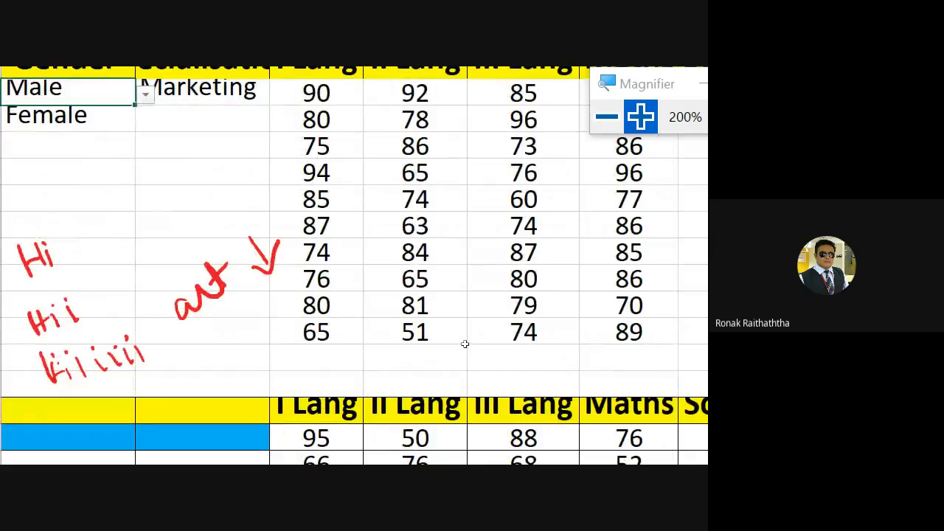
- Switch to the Google Meet call and review the chat replies and the list of people in the call
{"action": "scroll", "coordinate": [465, 343], "scroll_direction": "up", "scroll_amount": 1}
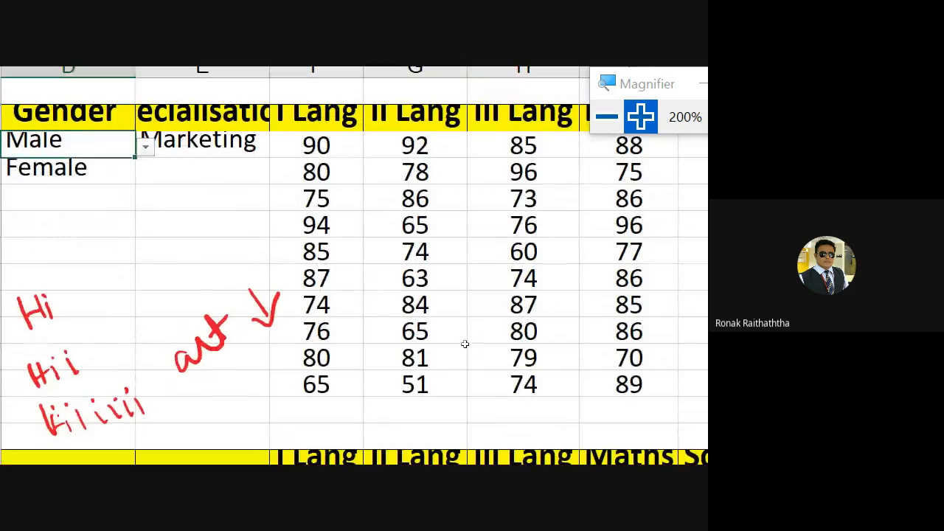
{"action": "key", "text": "Left"}
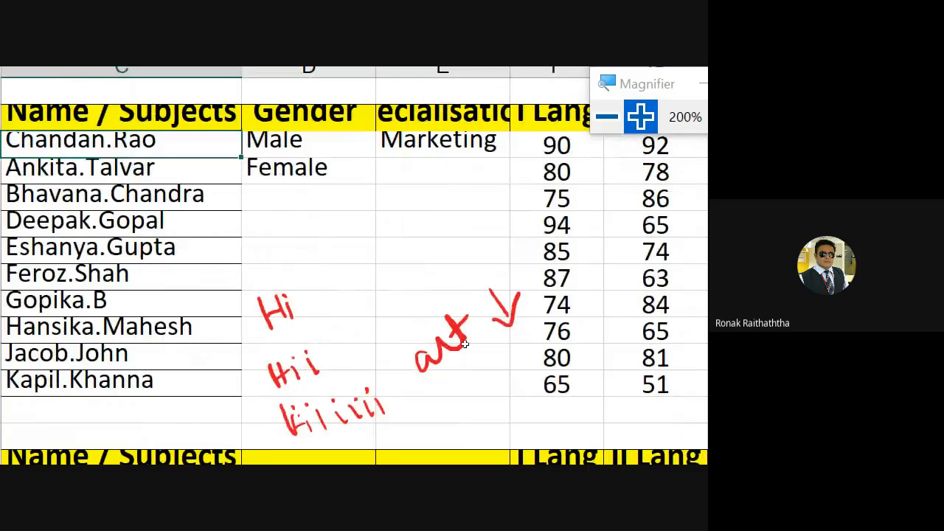
{"action": "key", "text": "alt+Tab"}
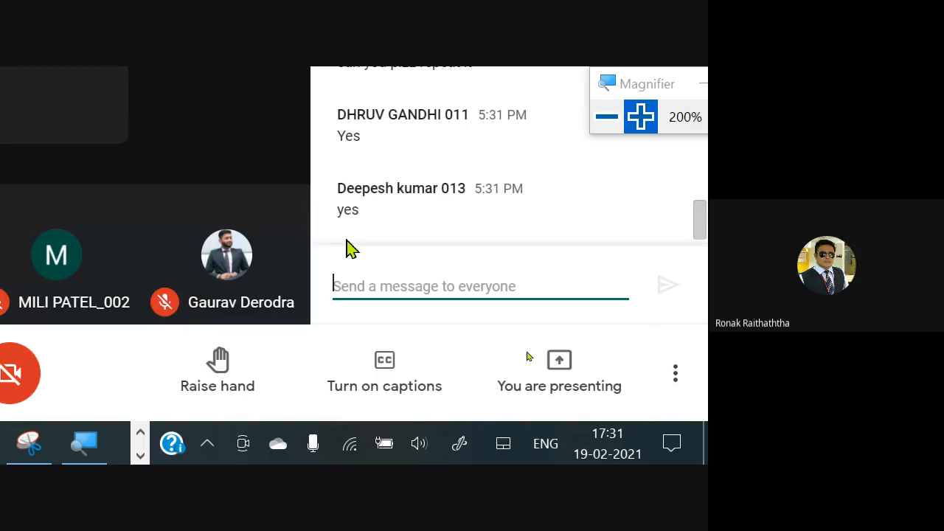
{"action": "scroll", "coordinate": [380, 207], "scroll_direction": "up", "scroll_amount": 2}
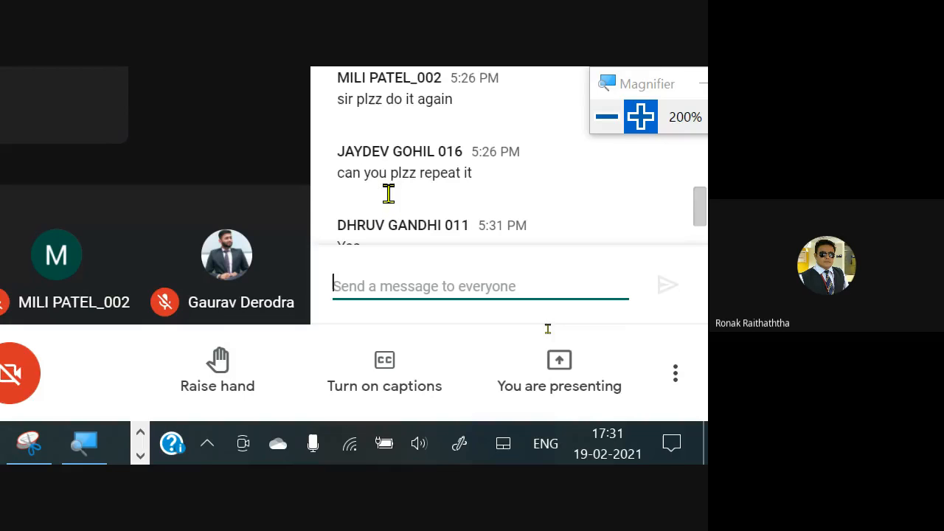
{"action": "scroll", "coordinate": [390, 204], "scroll_direction": "down", "scroll_amount": 2}
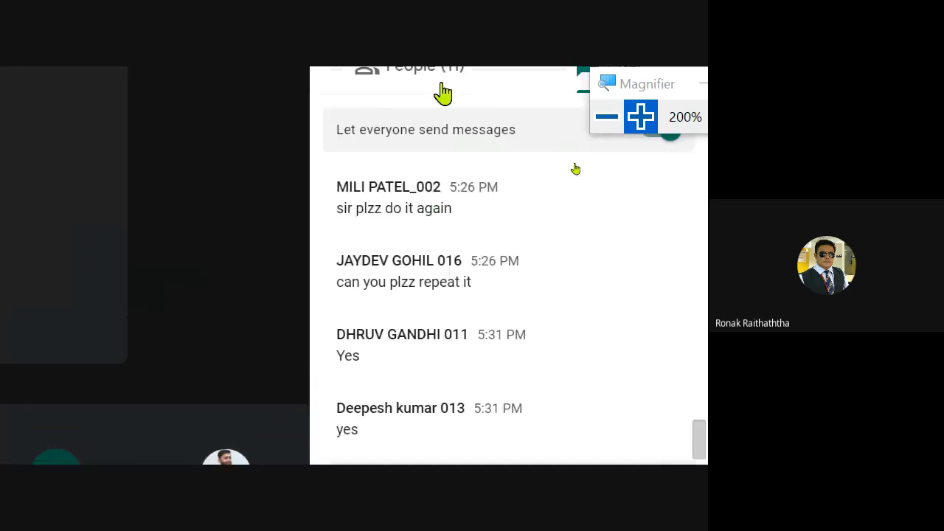
{"action": "left_click", "coordinate": [434, 148]}
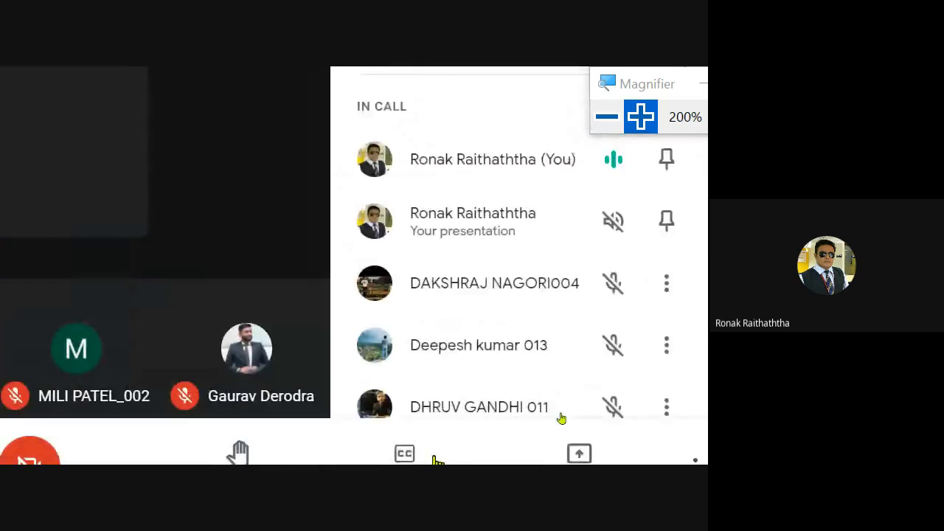
{"action": "scroll", "coordinate": [447, 289], "scroll_direction": "down", "scroll_amount": 4}
{"action": "scroll", "coordinate": [445, 287], "scroll_direction": "down", "scroll_amount": 1}
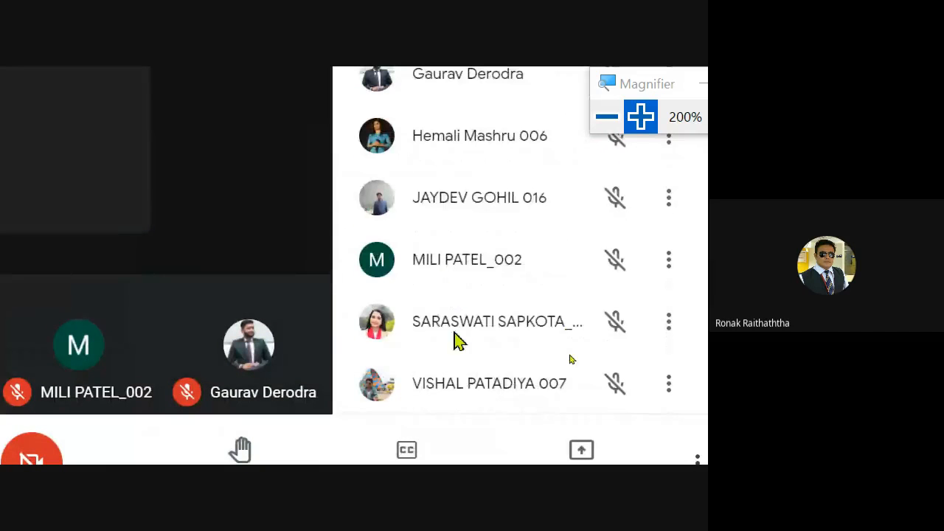
{"action": "scroll", "coordinate": [428, 184], "scroll_direction": "up", "scroll_amount": 2}
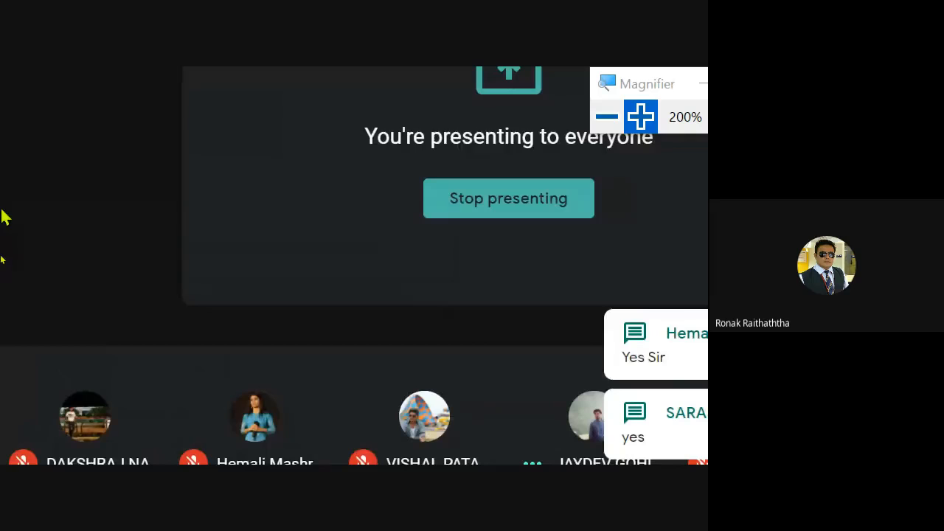
- Reduce the Magnifier to 100% and switch back to the Excel workbook
{"action": "key", "text": "alt+Tab"}
{"action": "key", "text": "alt+Tab"}
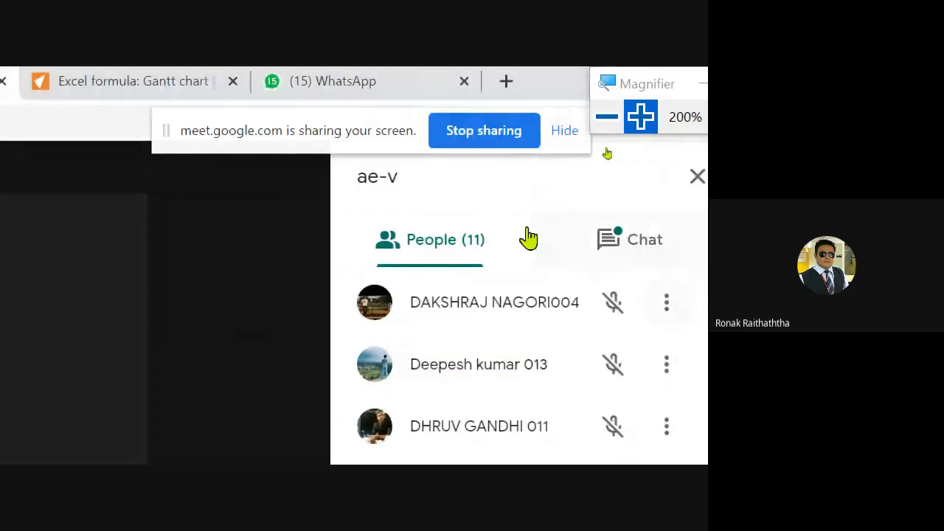
{"action": "left_click", "coordinate": [608, 118]}
{"action": "key", "text": "alt+Tab"}
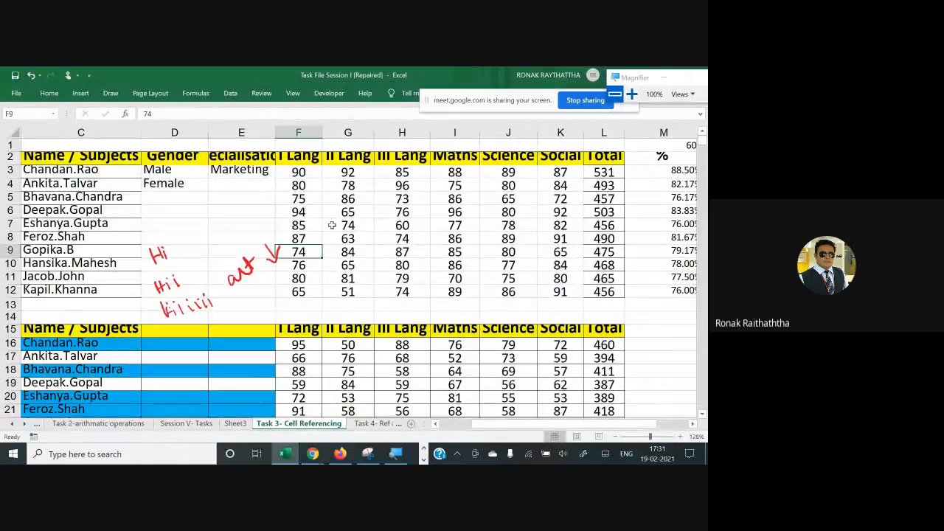
{"action": "key", "text": "Left"}
{"action": "key", "text": "Left"}
{"action": "key", "text": "Up"}
{"action": "key", "text": "Up"}
{"action": "key", "text": "Up"}
{"action": "key", "text": "Up"}
{"action": "key", "text": "Up"}
{"action": "key", "text": "Up"}
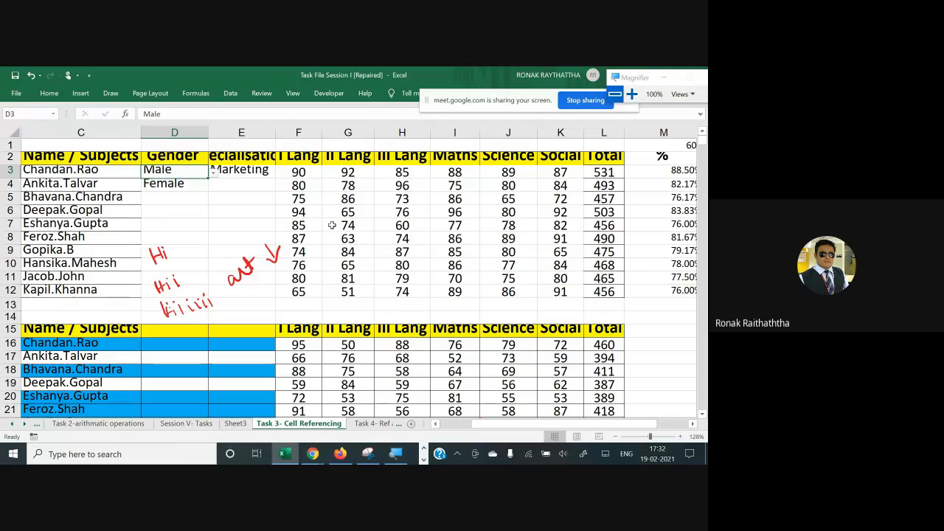
{"action": "key", "text": "Right"}
{"action": "key", "text": "Right"}
{"action": "key", "text": "Down"}
{"action": "key", "text": "Down"}
{"action": "key", "text": "Down"}
{"action": "key", "text": "Down"}
{"action": "key", "text": "Down"}
{"action": "key", "text": "Down"}
{"action": "key", "text": "Down"}
{"action": "key", "text": "Down"}
{"action": "key", "text": "Down"}
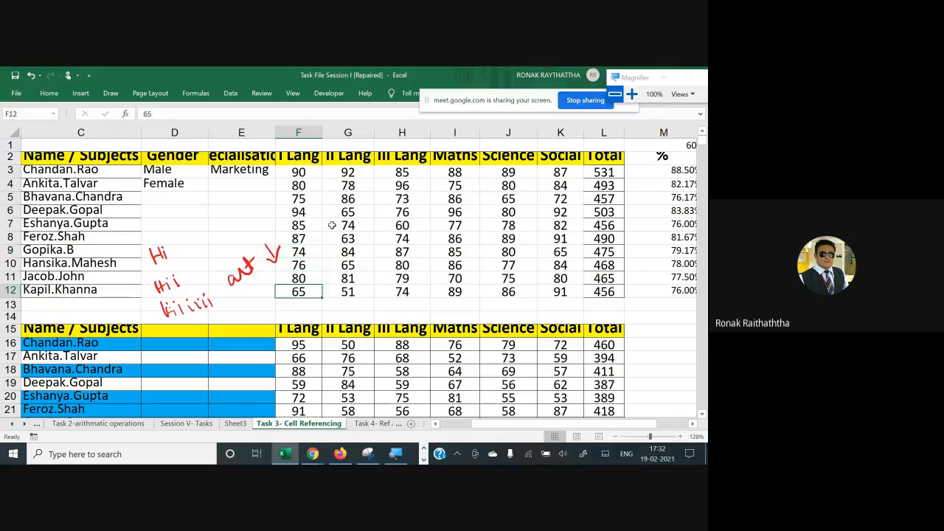
- Select the marks in F16:K25 of the lower table and open their Data Validation settings
{"action": "key", "text": "Down"}
{"action": "key", "text": "Down"}
{"action": "key", "text": "Down"}
{"action": "key", "text": "Down"}
{"action": "key", "text": "shift+Right"}
{"action": "key", "text": "shift+Right"}
{"action": "key", "text": "shift+Right"}
{"action": "key", "text": "shift+Right"}
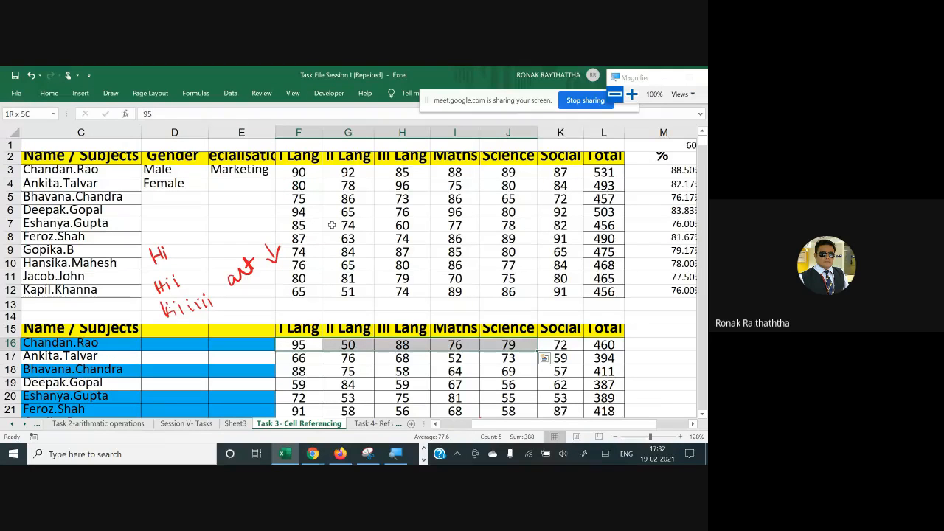
{"action": "key", "text": "shift+Right"}
{"action": "key", "text": "shift+Down"}
{"action": "key", "text": "shift+Down"}
{"action": "key", "text": "shift+Down"}
{"action": "key", "text": "shift+Down"}
{"action": "key", "text": "shift+Down"}
{"action": "key", "text": "shift+Down"}
{"action": "key", "text": "shift+Down"}
{"action": "key", "text": "shift+Down"}
{"action": "key", "text": "shift+Down"}
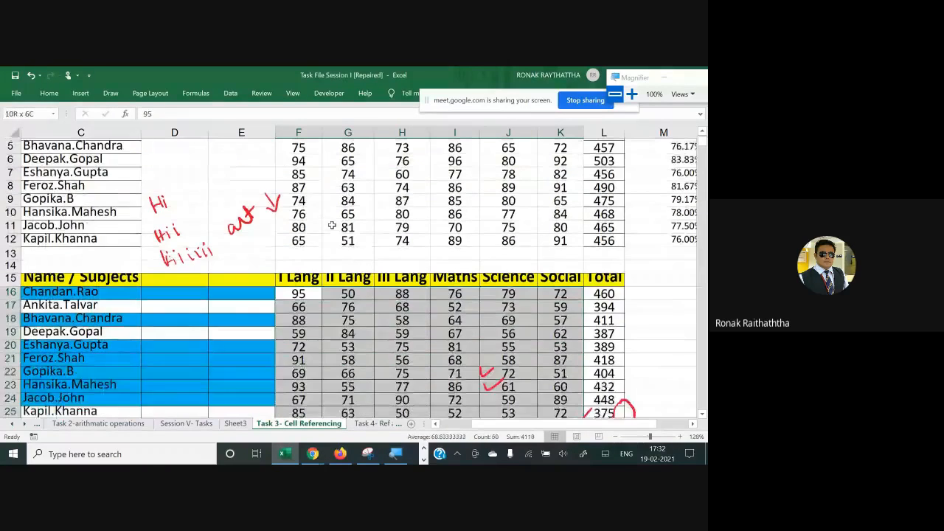
{"action": "key", "text": "shift+Down"}
{"action": "key", "text": "shift+Down"}
{"action": "key", "text": "shift+Up"}
{"action": "key", "text": "shift+Up"}
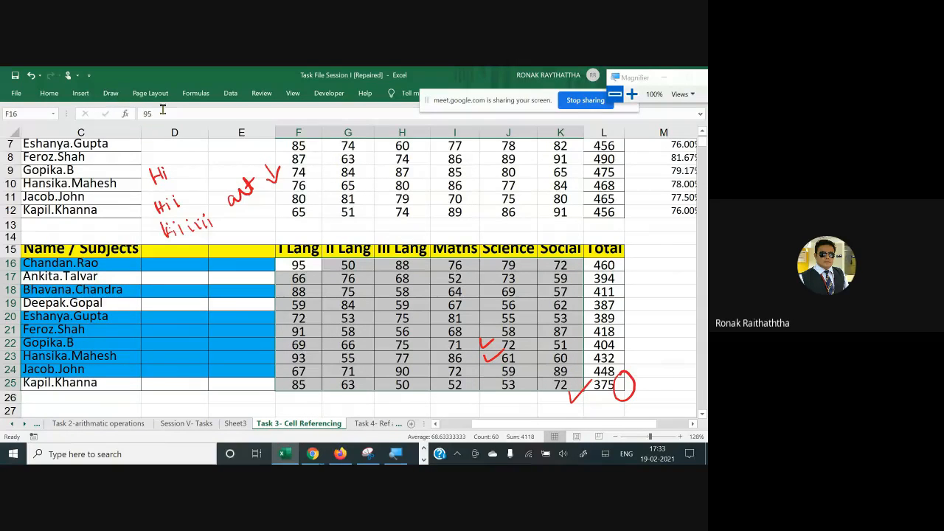
{"action": "left_click", "coordinate": [230, 93]}
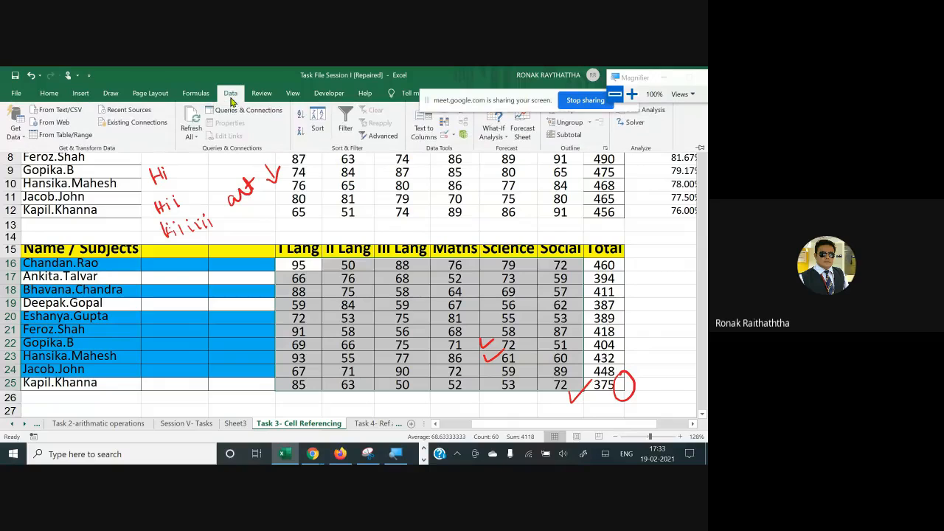
{"action": "left_click", "coordinate": [452, 136]}
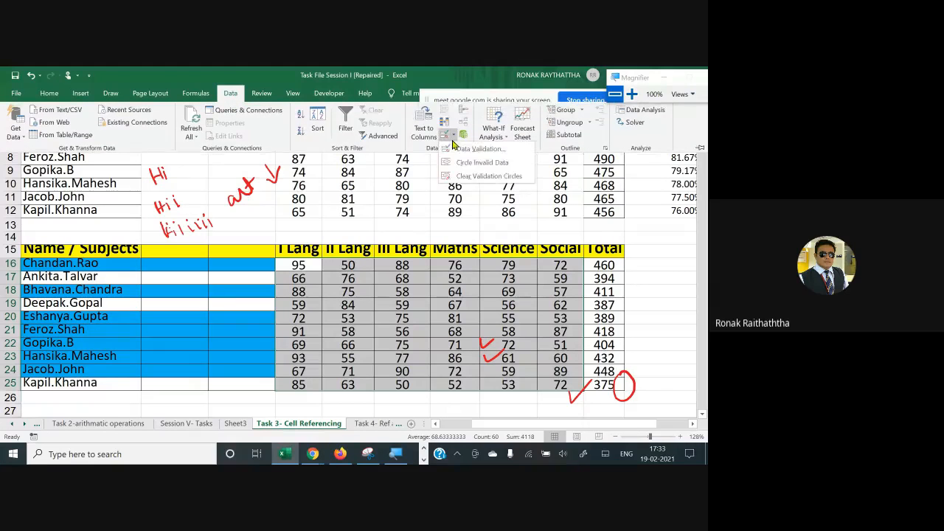
{"action": "left_click", "coordinate": [469, 149]}
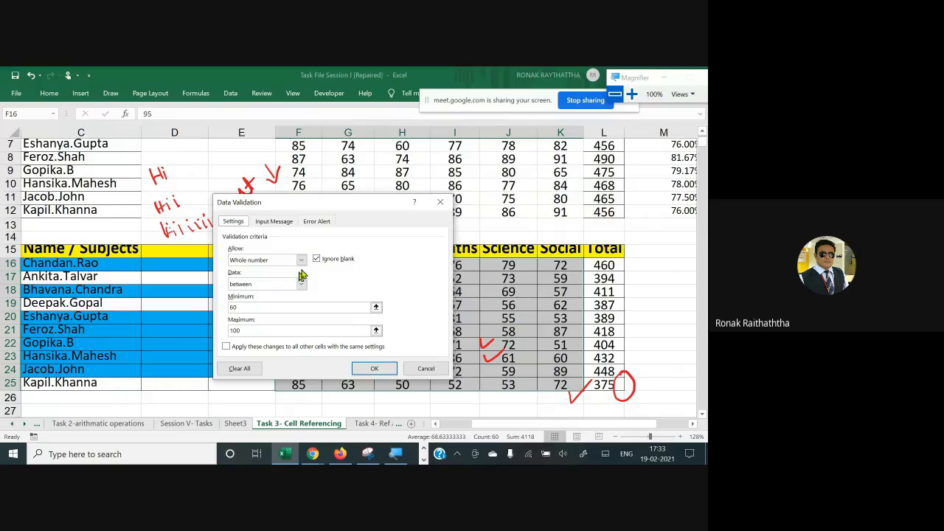
- Give the selected marks an input message titled "Kide nahi chahiye" reading "it must be within 50 to 100", with the Magnifier at 200%
{"action": "left_click", "coordinate": [284, 225]}
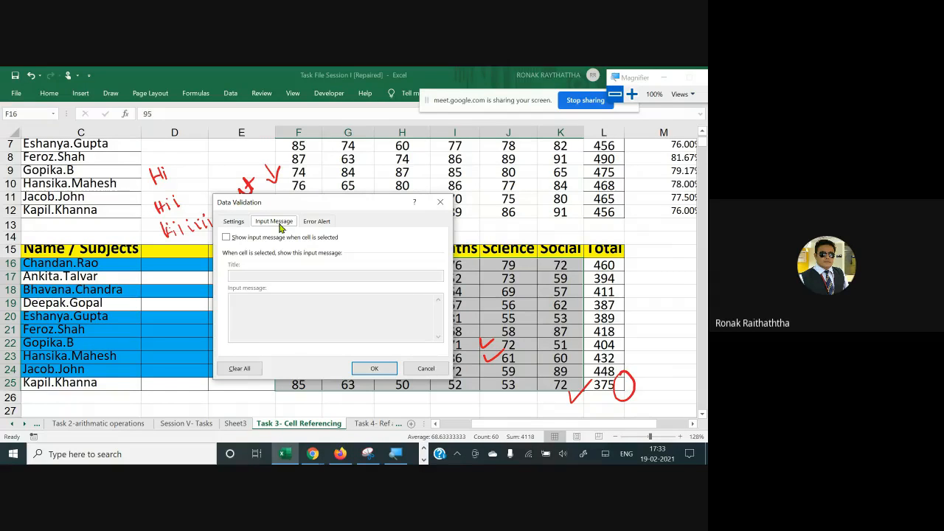
{"action": "left_click", "coordinate": [226, 238]}
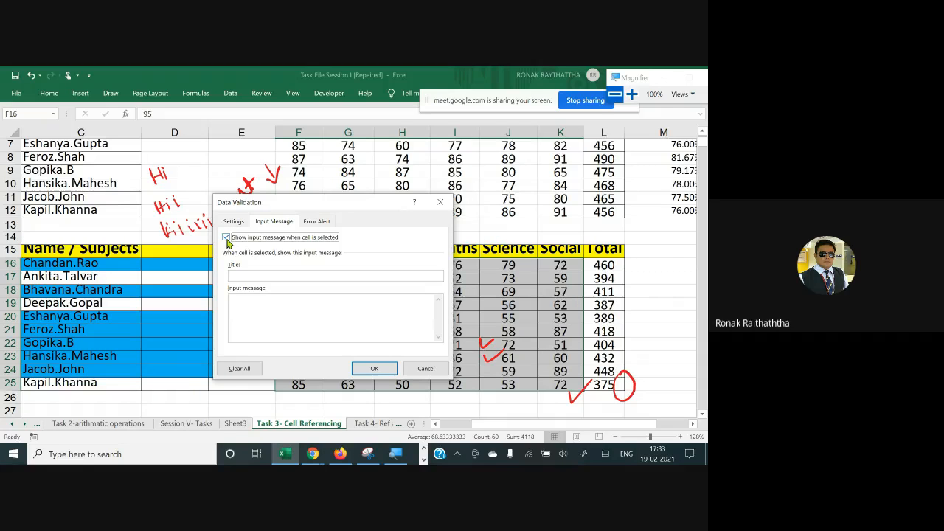
{"action": "left_click", "coordinate": [249, 274]}
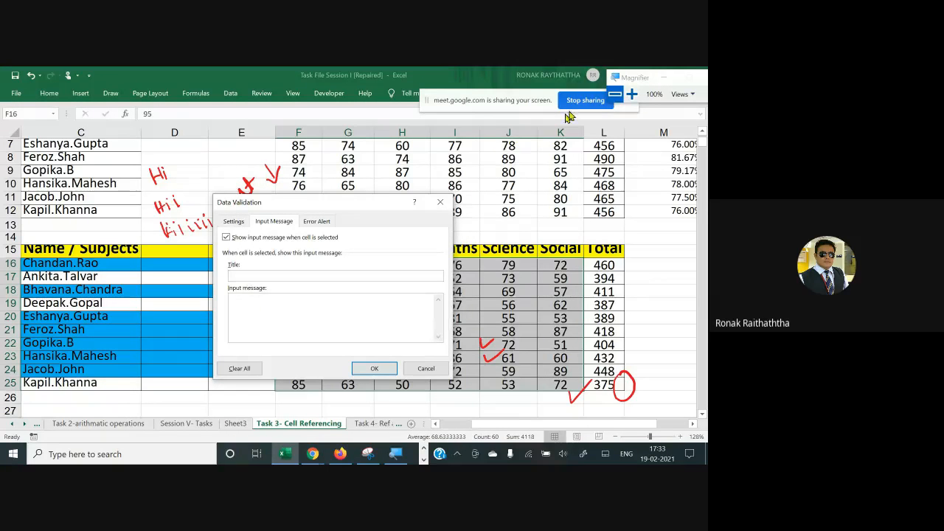
{"action": "left_click", "coordinate": [632, 93]}
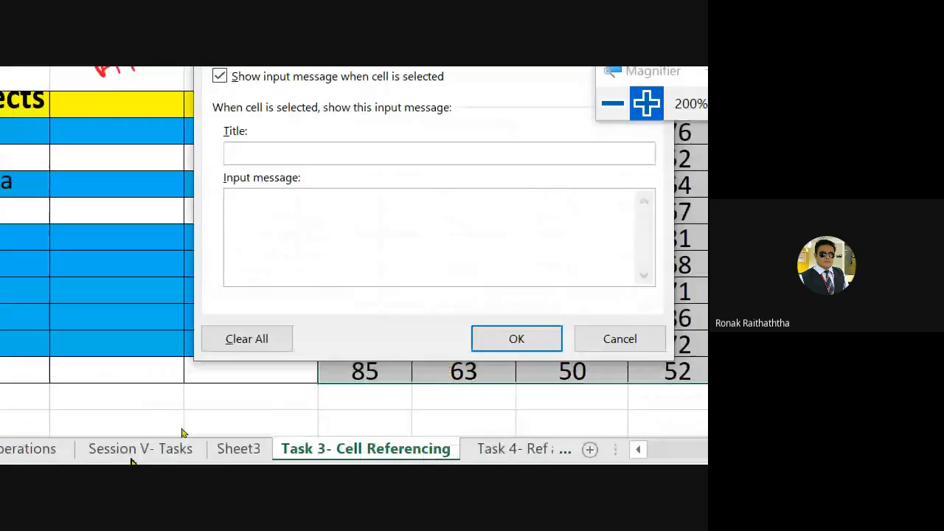
{"action": "type", "text": "Kid"}
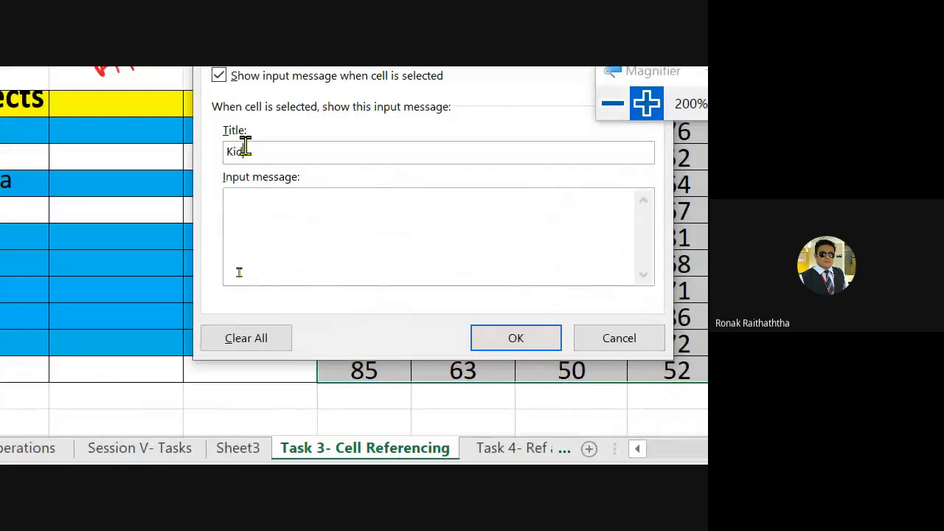
{"action": "type", "text": "u nahi chahiye"}
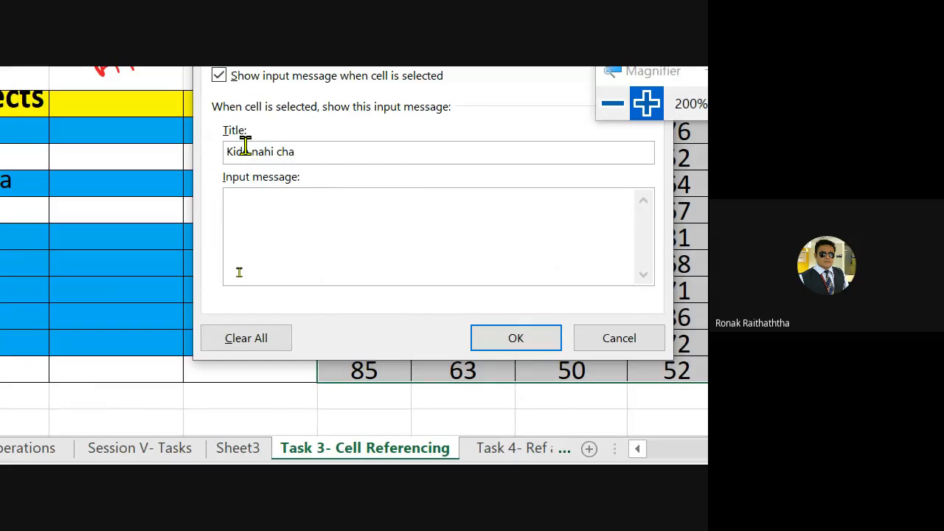
{"action": "left_click", "coordinate": [281, 224]}
{"action": "type", "text": "it must "}
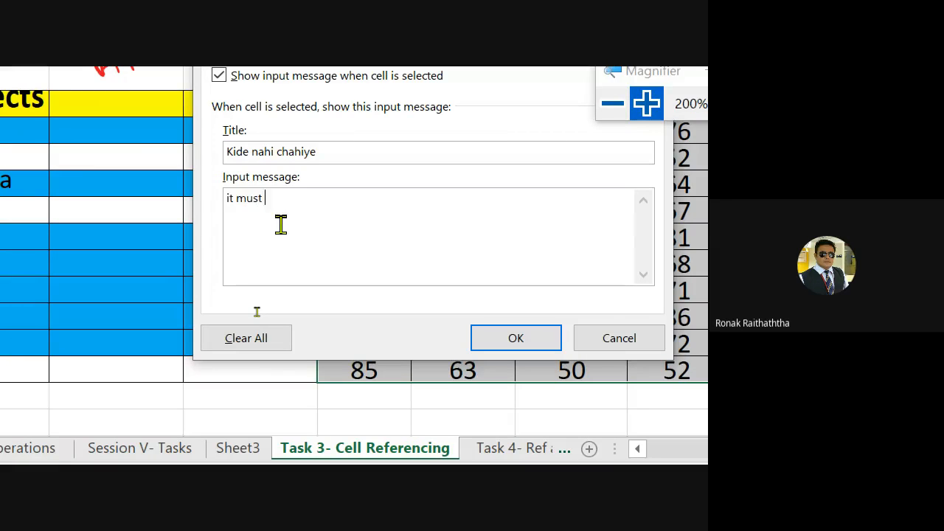
{"action": "type", "text": "be within 50 to 100"}
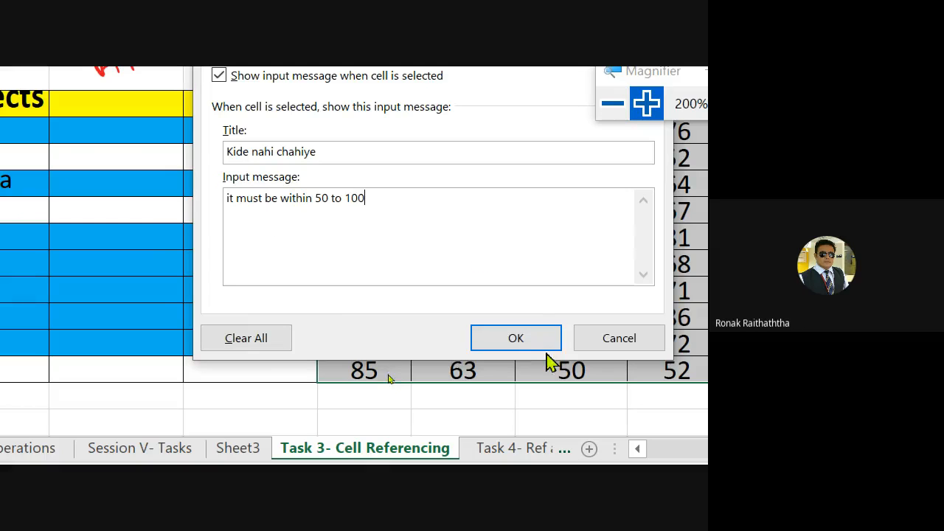
{"action": "left_click", "coordinate": [516, 339]}
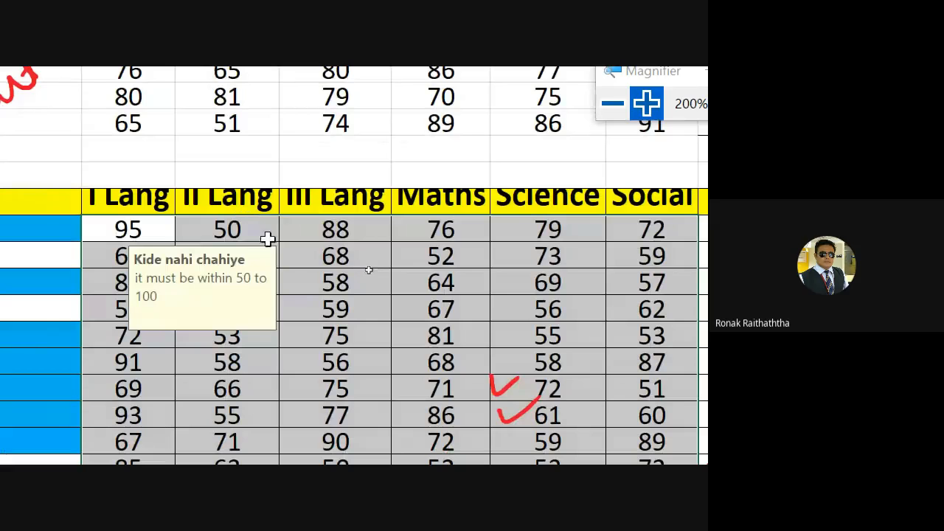
- Check the input message on cells H16 and F17, and try to enter 105 in cell F16
{"action": "left_click", "coordinate": [314, 227]}
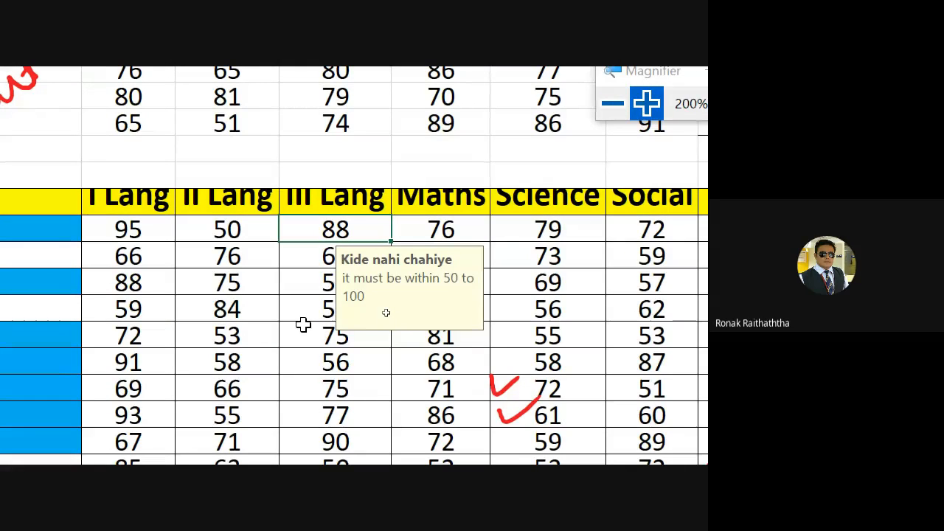
{"action": "left_click", "coordinate": [140, 253]}
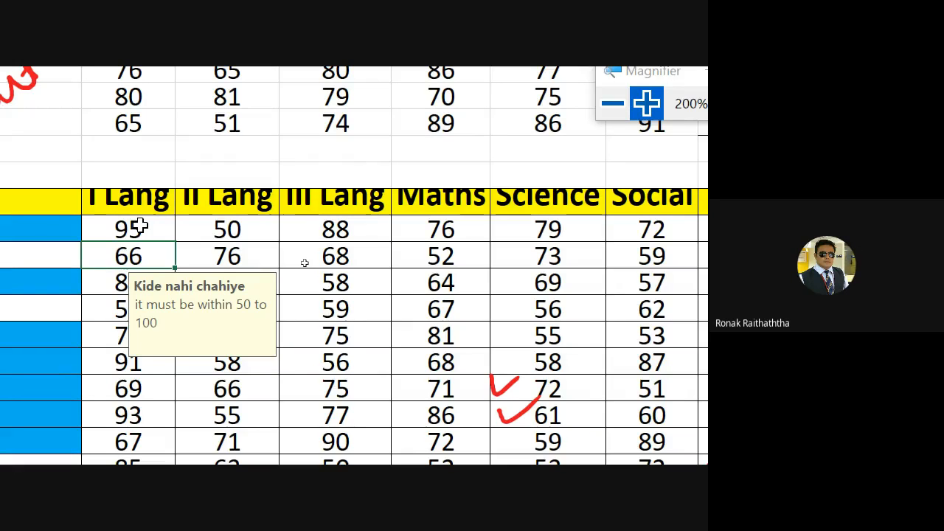
{"action": "left_click", "coordinate": [140, 226]}
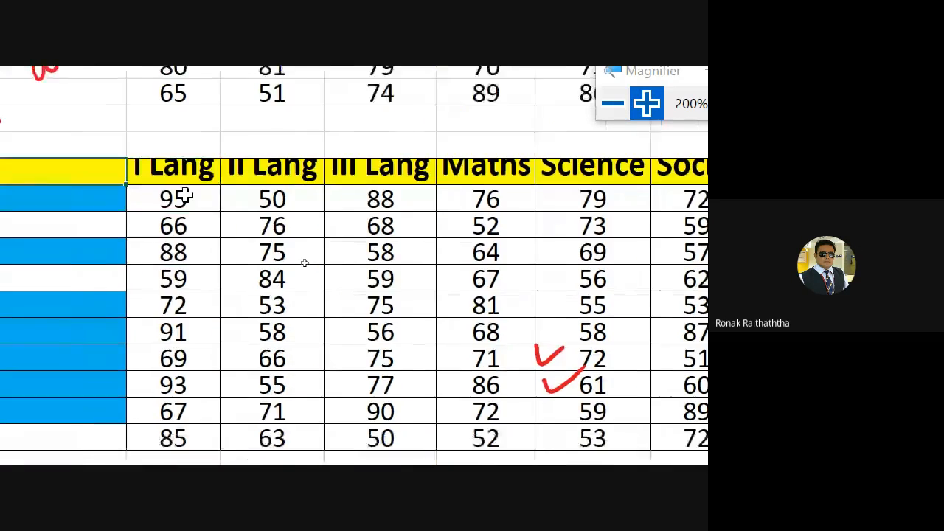
{"action": "type", "text": "105"}
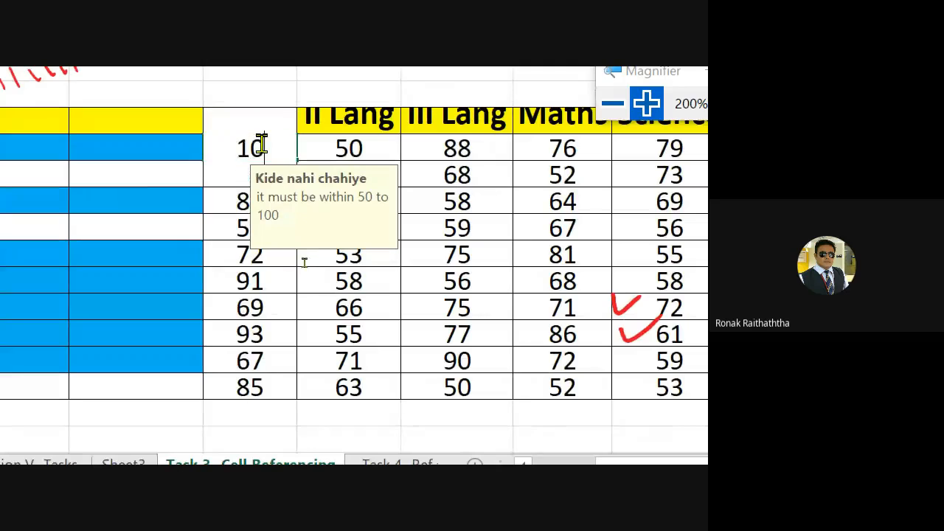
{"action": "key", "text": "Return"}
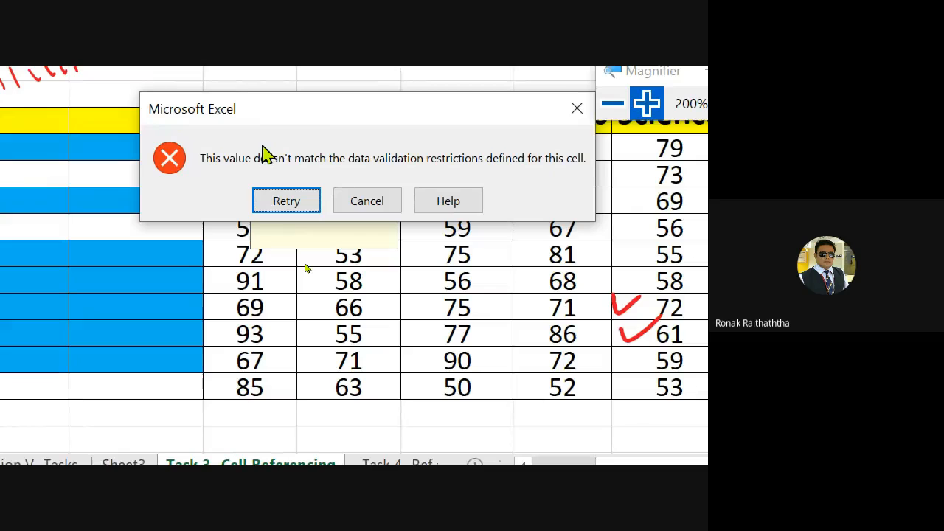
{"action": "key", "text": "Escape"}
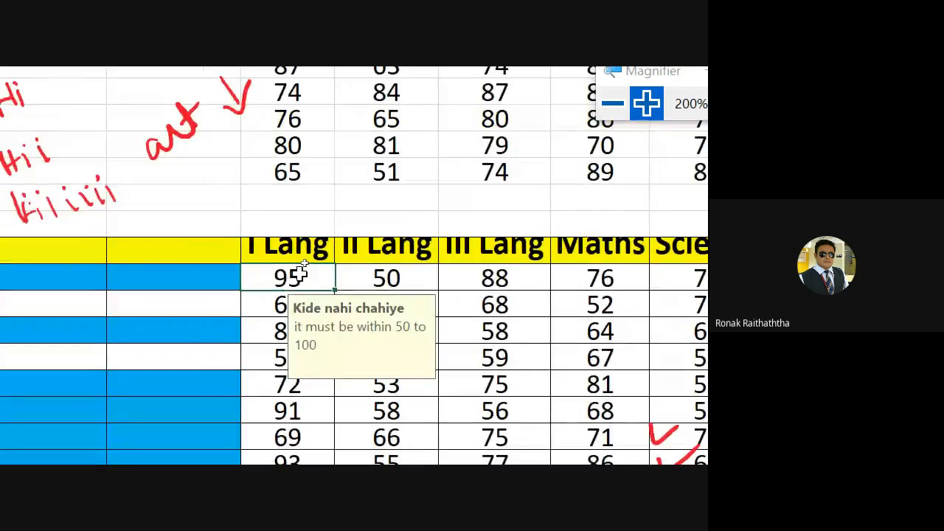
- Reselect the marks in F16:K25 and open the error alert settings of their data validation
{"action": "key", "text": "shift+Right"}
{"action": "key", "text": "shift+Right"}
{"action": "key", "text": "shift+Right"}
{"action": "key", "text": "shift+Right"}
{"action": "key", "text": "shift+Right"}
{"action": "key", "text": "shift+Down"}
{"action": "key", "text": "shift+Down"}
{"action": "key", "text": "shift+Down"}
{"action": "key", "text": "shift+Down"}
{"action": "key", "text": "shift+Down"}
{"action": "key", "text": "shift+Down"}
{"action": "key", "text": "shift+Down"}
{"action": "key", "text": "shift+Down"}
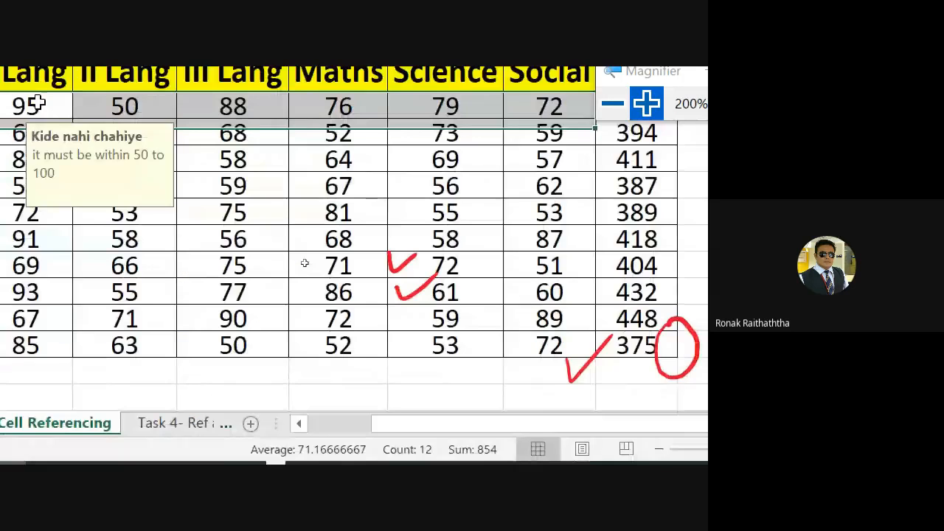
{"action": "key", "text": "shift+Down"}
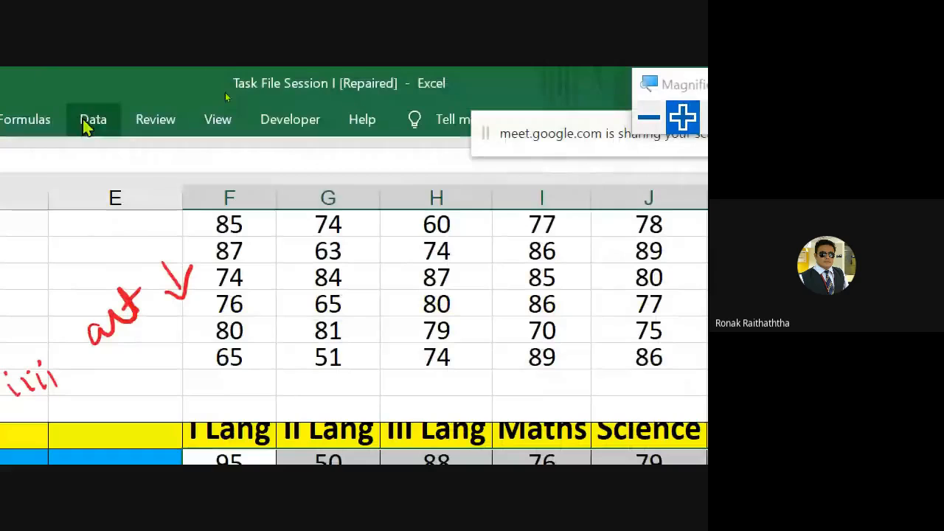
{"action": "left_click", "coordinate": [85, 126]}
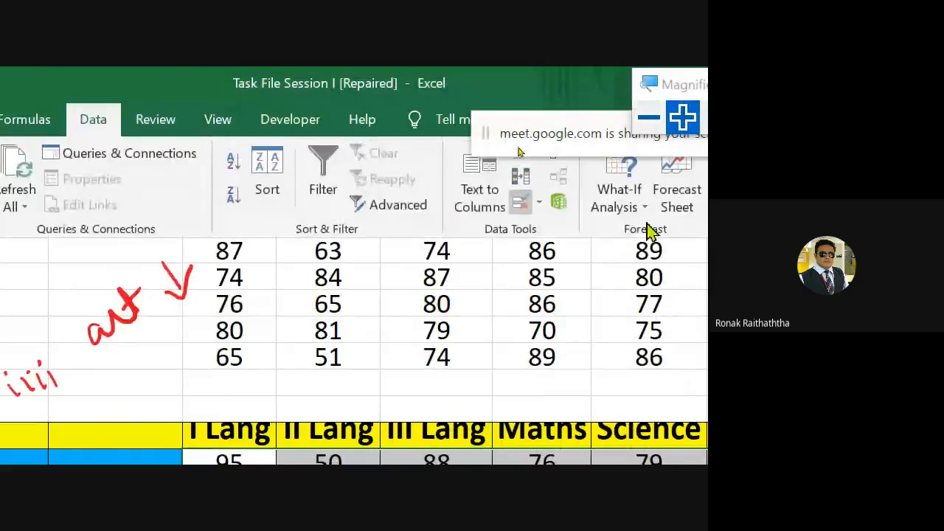
{"action": "left_click", "coordinate": [299, 167]}
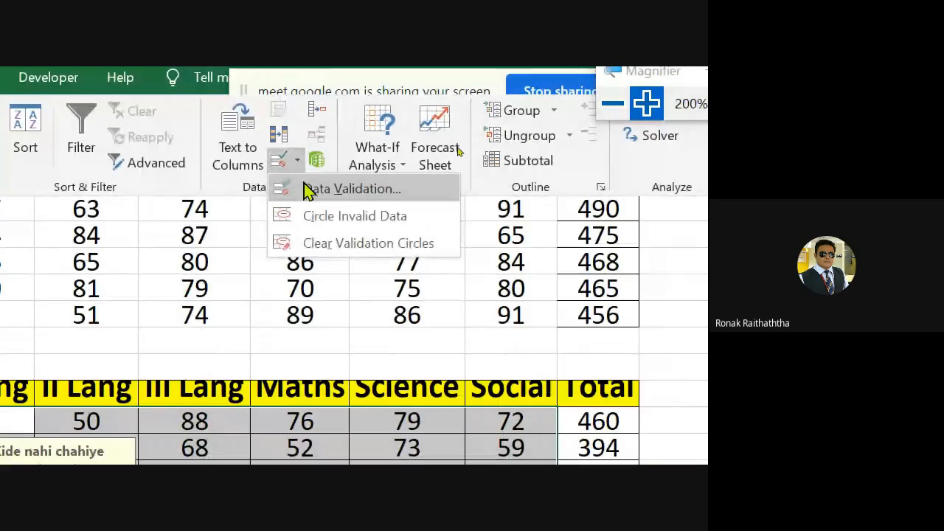
{"action": "left_click", "coordinate": [312, 201]}
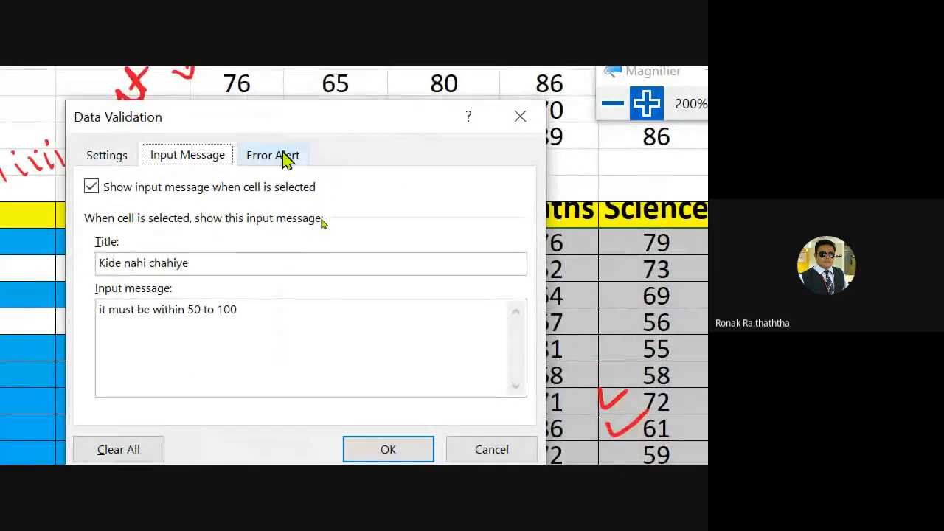
{"action": "left_click", "coordinate": [287, 157]}
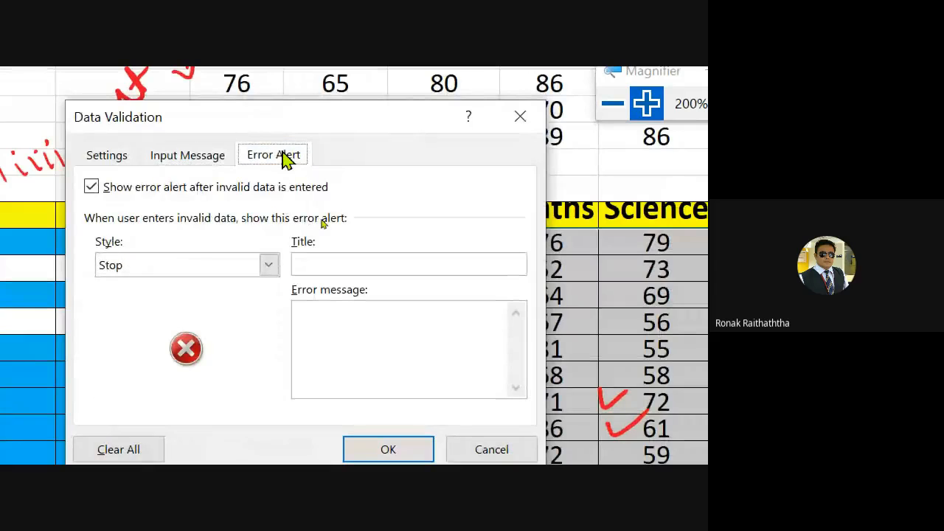
- Try the Warning and Information error alert styles and return the style to Stop
{"action": "left_click", "coordinate": [270, 265]}
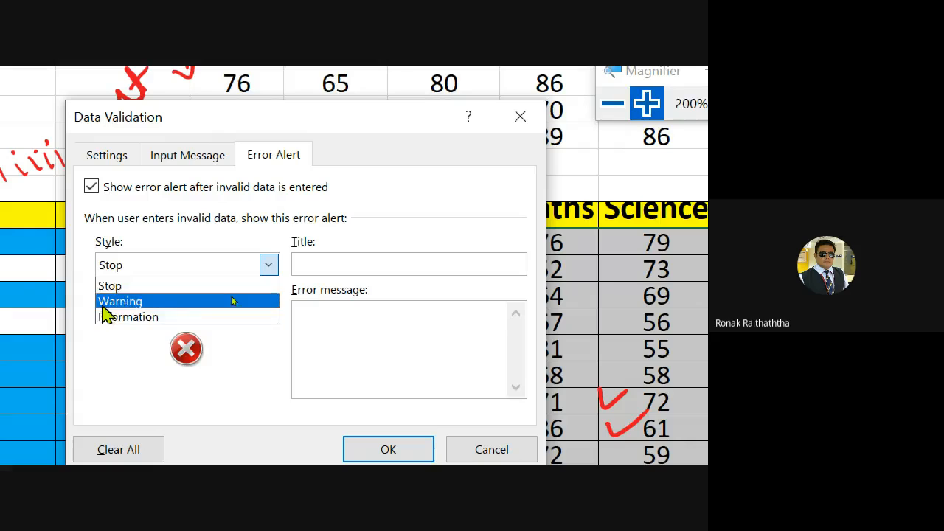
{"action": "left_click", "coordinate": [105, 303]}
{"action": "left_click", "coordinate": [269, 265]}
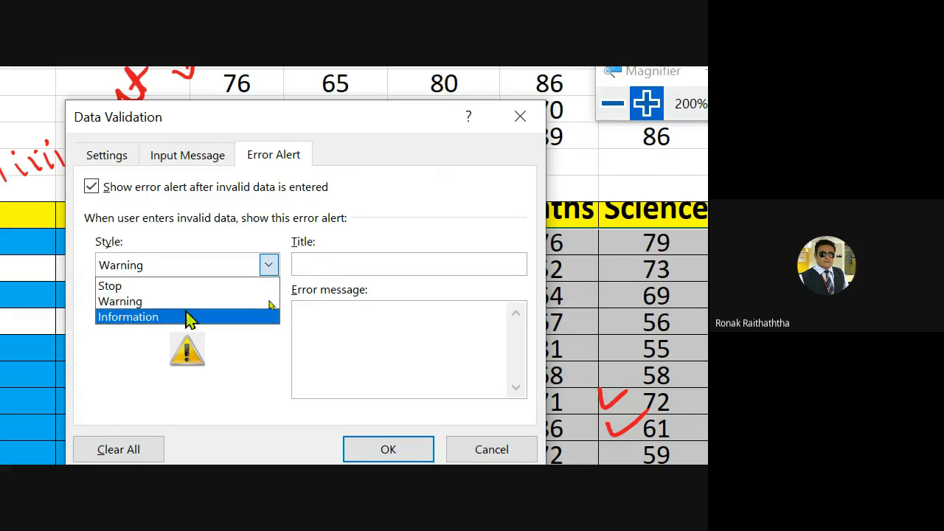
{"action": "left_click", "coordinate": [159, 318]}
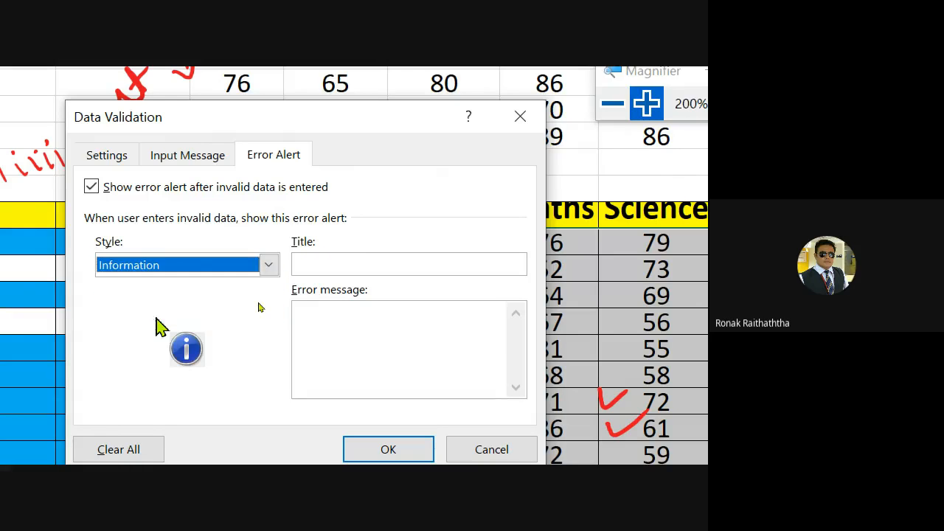
{"action": "left_click", "coordinate": [270, 267]}
{"action": "left_click", "coordinate": [147, 287]}
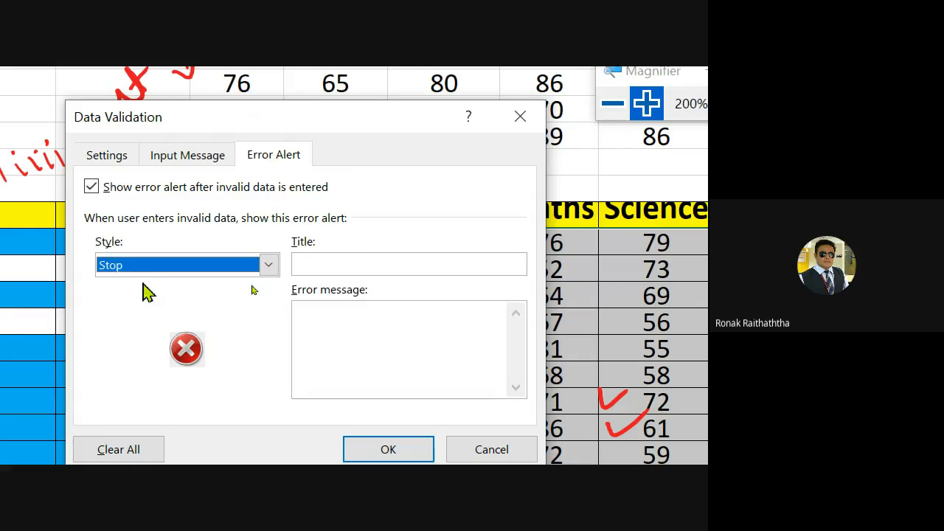
- Give the Stop alert the title "Non sense fir bhi nahi samje" and the message "Ek error ki kimmat tum kya jano" plus the addressee's name
{"action": "left_click", "coordinate": [365, 263]}
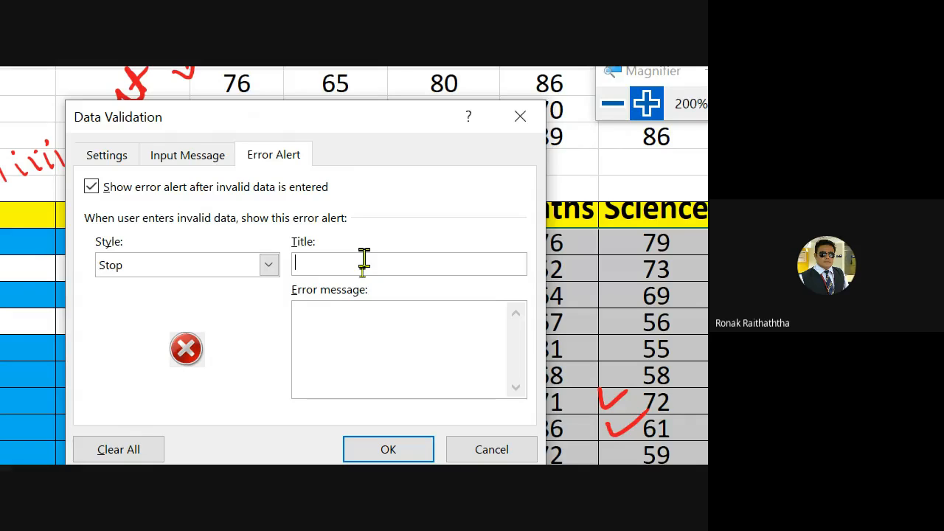
{"action": "type", "text": "Non sense fir bhi nahi samje"}
{"action": "left_click", "coordinate": [360, 344]}
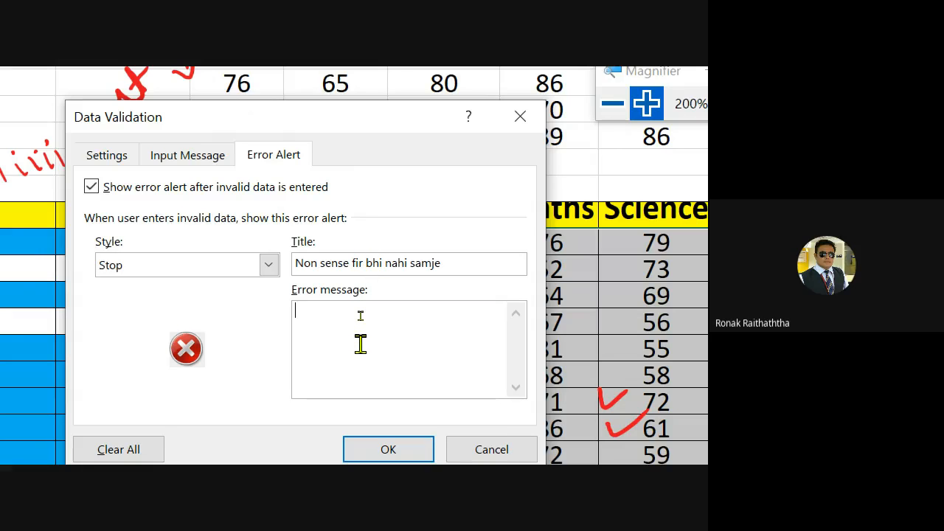
{"action": "type", "text": "Ek eroo"}
{"action": "key", "text": "BackSpace"}
{"action": "key", "text": "BackSpace"}
{"action": "type", "text": "rro"}
{"action": "key", "text": "BackSpace"}
{"action": "key", "text": "BackSpace"}
{"action": "type", "text": "or ki k"}
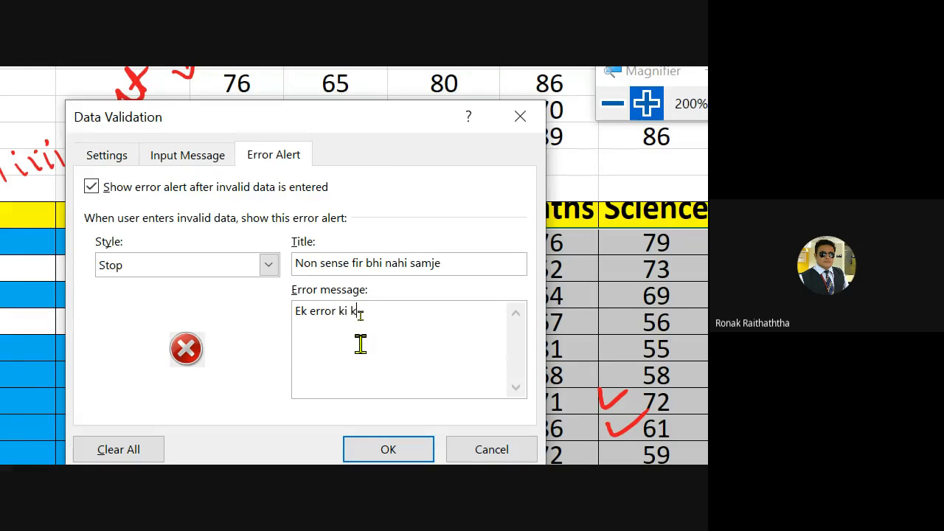
{"action": "type", "text": "immat tu"}
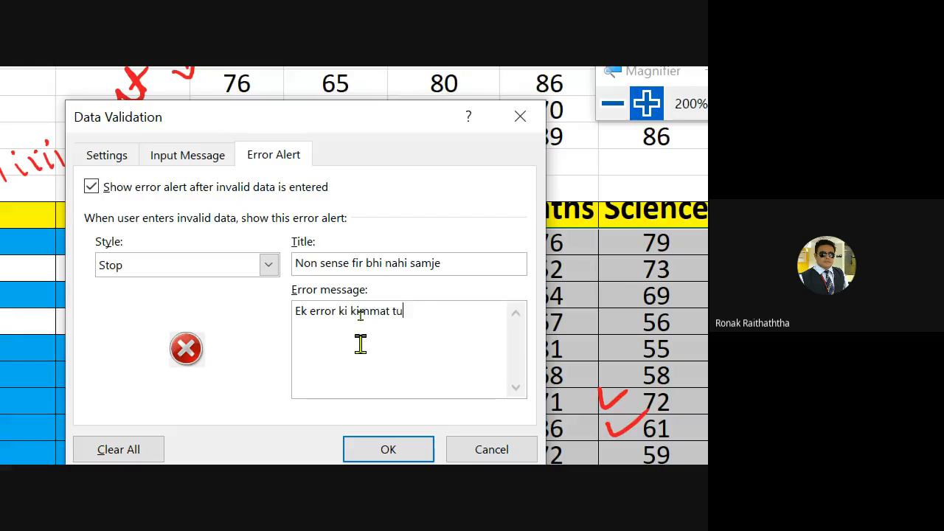
{"action": "type", "text": "m kya jano rameshbabu"}
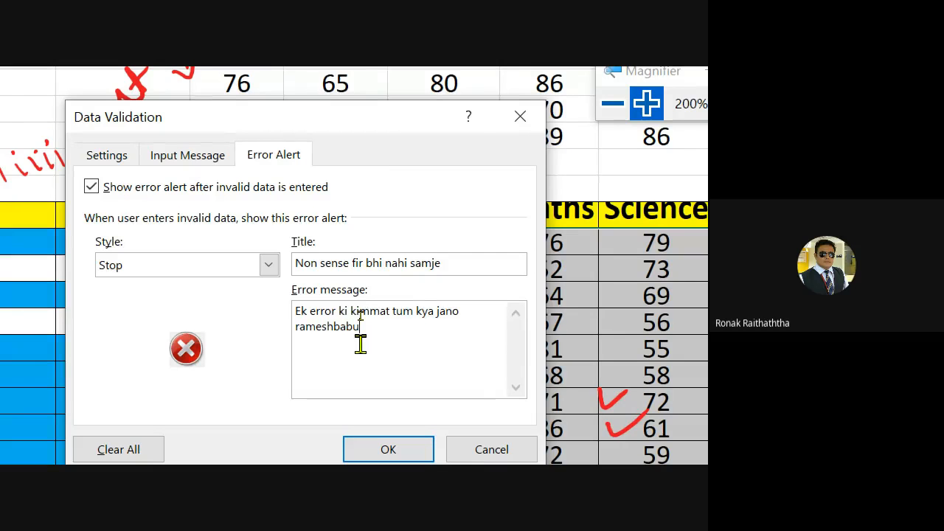
{"action": "left_click", "coordinate": [388, 450]}
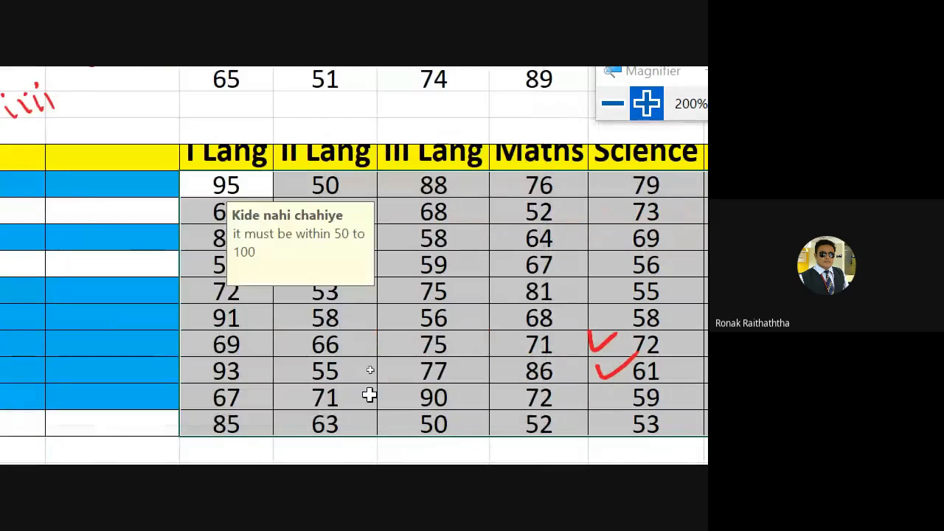
- Try to enter 101 as the III Lang mark in cell H17, then dismiss the error alert
{"action": "left_click", "coordinate": [414, 214]}
{"action": "double_click", "coordinate": [433, 212]}
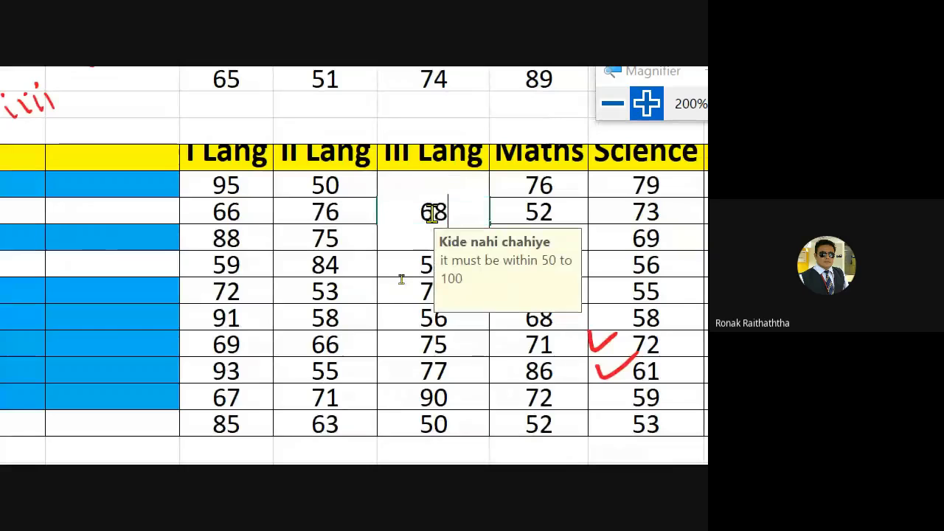
{"action": "key", "text": "BackSpace"}
{"action": "key", "text": "BackSpace"}
{"action": "type", "text": "101"}
{"action": "key", "text": "Return"}
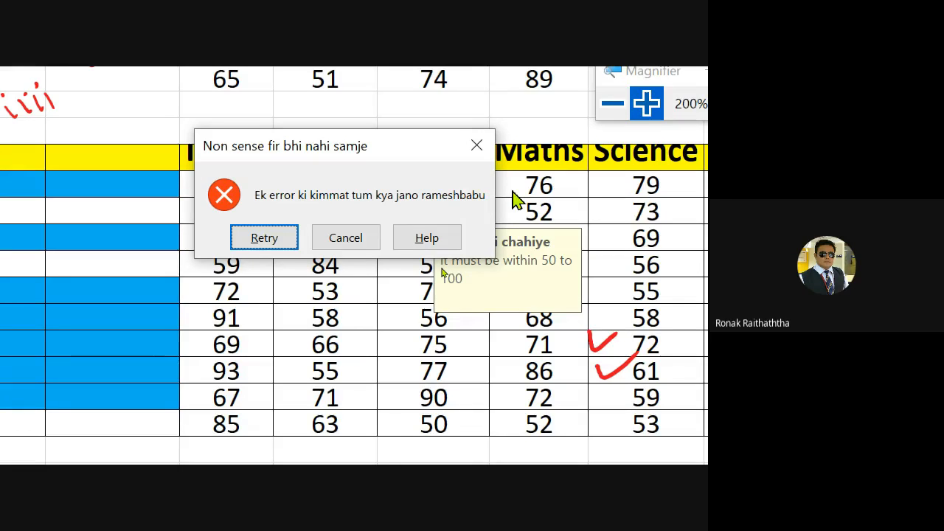
{"action": "left_click", "coordinate": [477, 145]}
- Switch to the Google Meet call to read the participants' chat replies and return to the Excel workbook
{"action": "key", "text": "alt+Tab"}
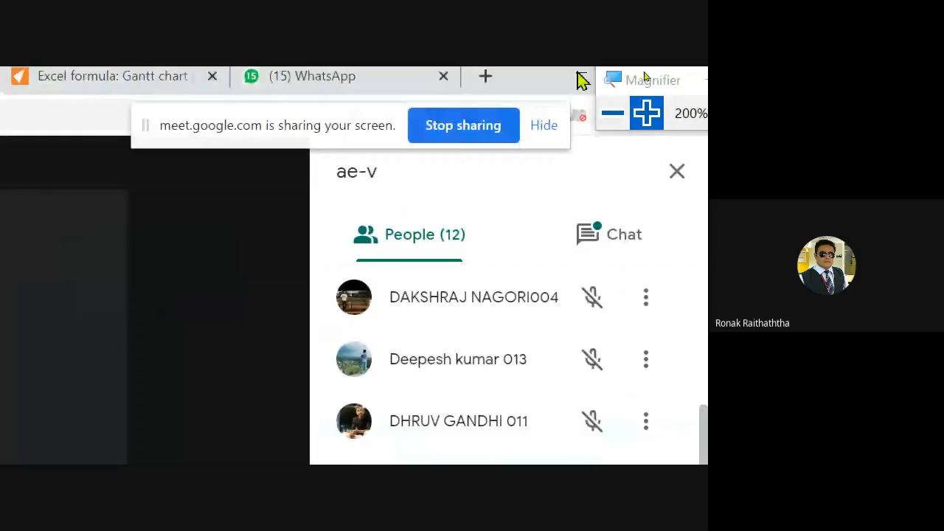
{"action": "left_click", "coordinate": [600, 255]}
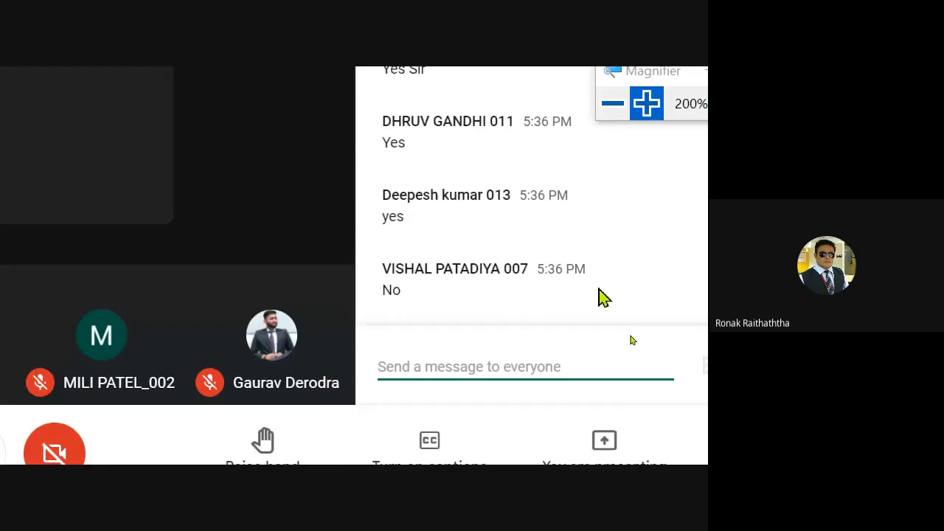
{"action": "key", "text": "alt+Tab"}
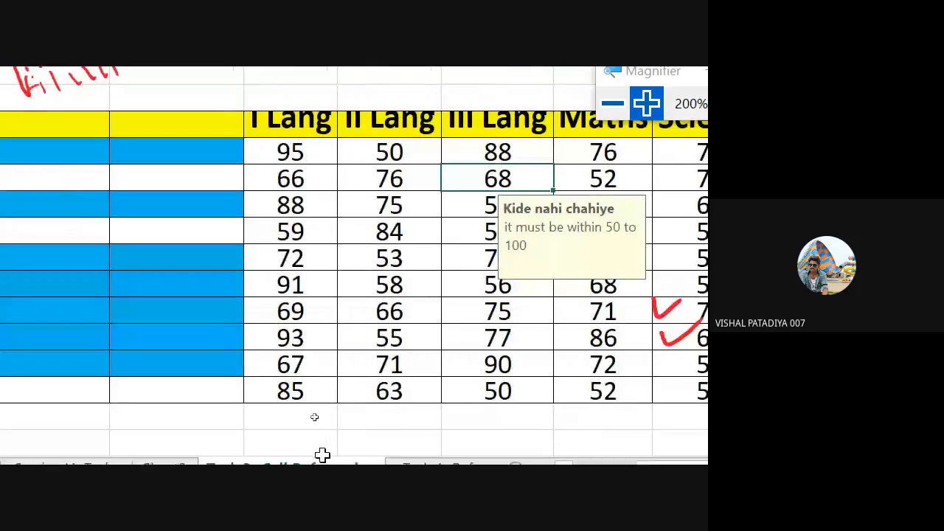
- Select the marks of all six subjects in F16:K25 of the lower table
{"action": "left_click", "coordinate": [295, 149]}
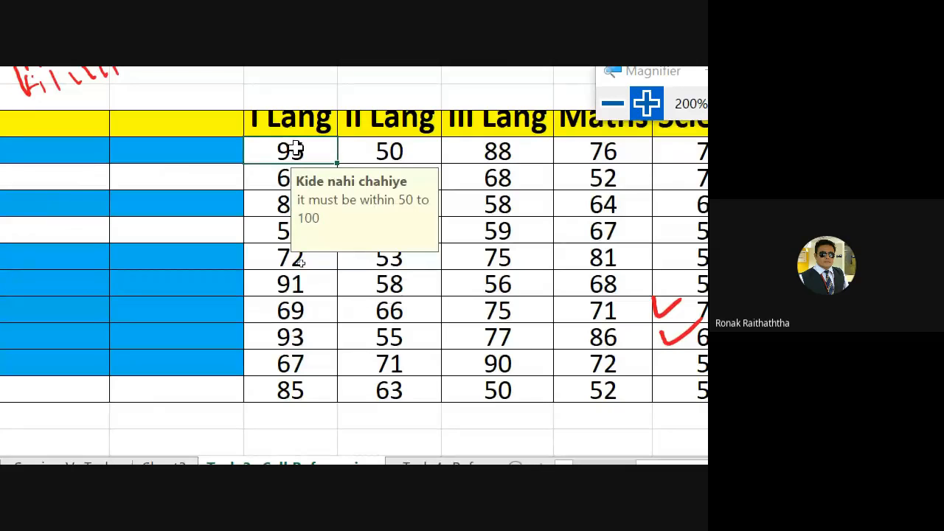
{"action": "key", "text": "shift+Right"}
{"action": "key", "text": "shift+Right"}
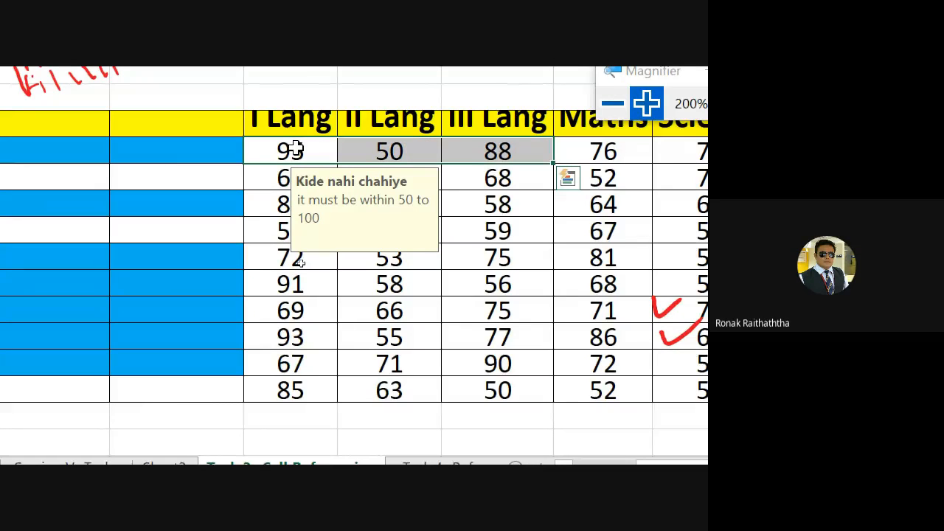
{"action": "key", "text": "shift+Right"}
{"action": "key", "text": "shift+Right"}
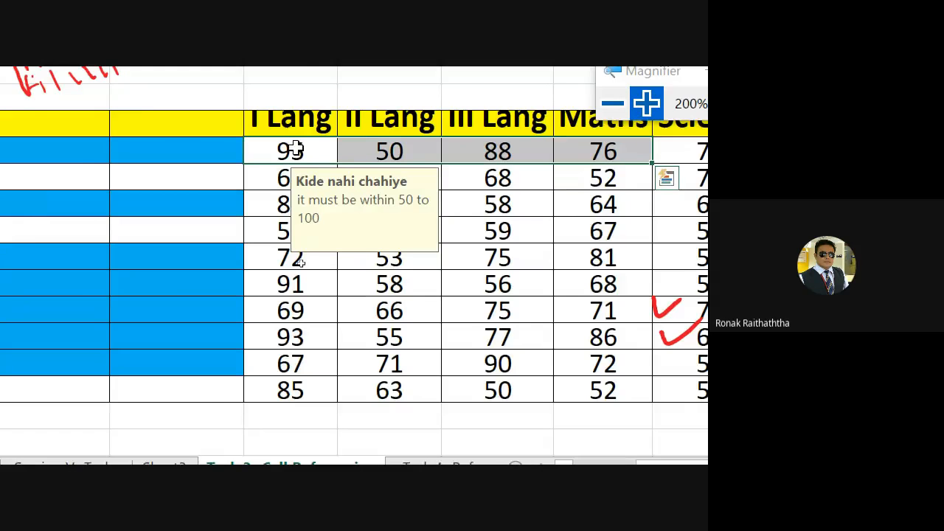
{"action": "key", "text": "shift+Right"}
{"action": "key", "text": "shift+Down"}
{"action": "key", "text": "shift+Down"}
{"action": "key", "text": "shift+Down"}
{"action": "key", "text": "shift+Down"}
{"action": "key", "text": "shift+Down"}
{"action": "key", "text": "shift+Down"}
{"action": "key", "text": "shift+Down"}
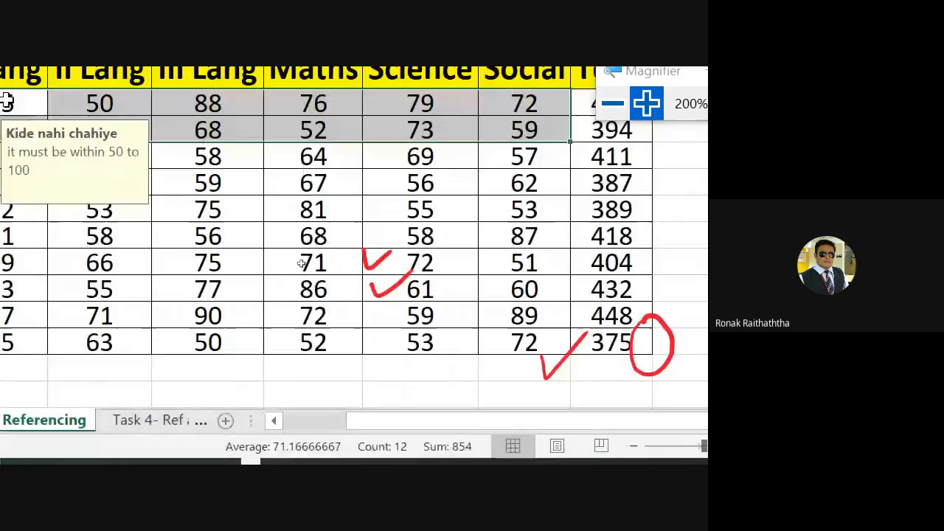
{"action": "key", "text": "shift+Down"}
{"action": "key", "text": "shift+Down"}
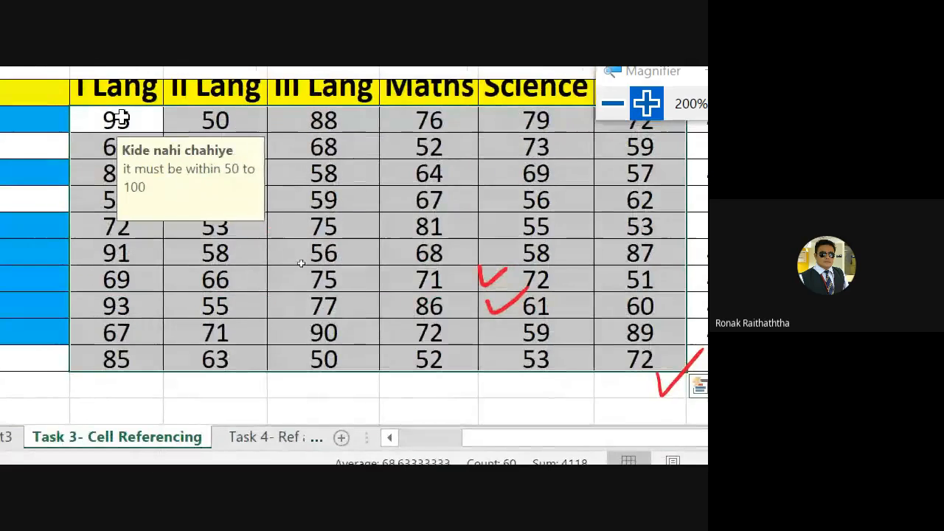
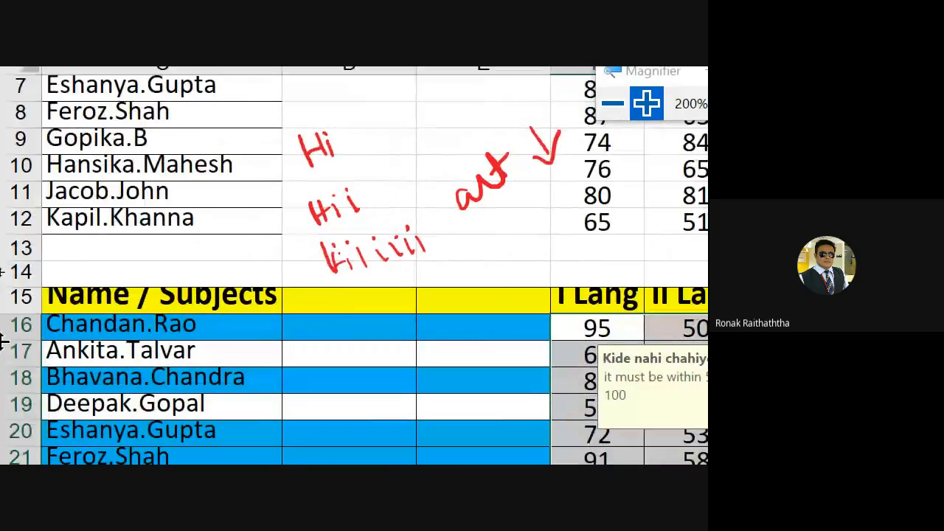
- Go through the roll numbers and student names in the lower table
{"action": "left_click", "coordinate": [111, 330]}
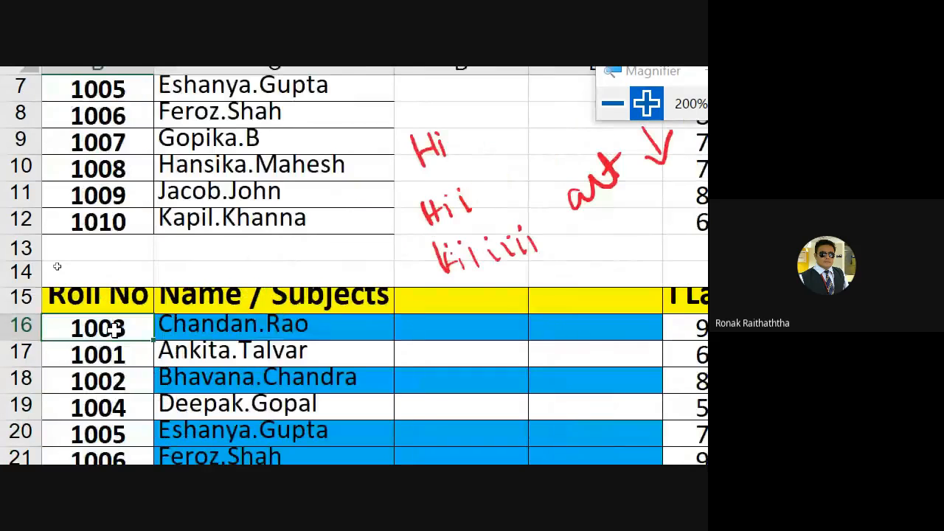
{"action": "key", "text": "Down"}
{"action": "key", "text": "Down"}
{"action": "key", "text": "Down"}
{"action": "key", "text": "Down"}
{"action": "key", "text": "Down"}
{"action": "key", "text": "Down"}
{"action": "key", "text": "Down"}
{"action": "key", "text": "Down"}
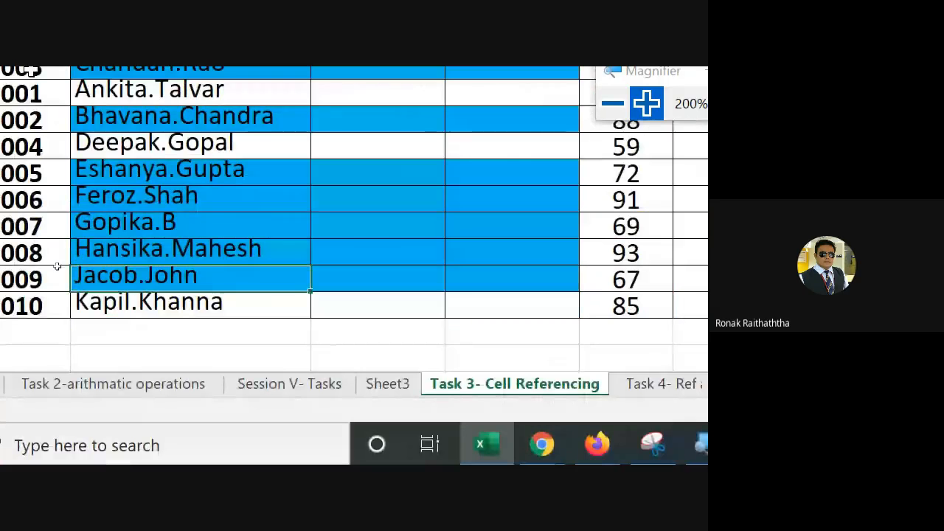
{"action": "key", "text": "Up"}
{"action": "key", "text": "Up"}
{"action": "key", "text": "Up"}
{"action": "key", "text": "Down"}
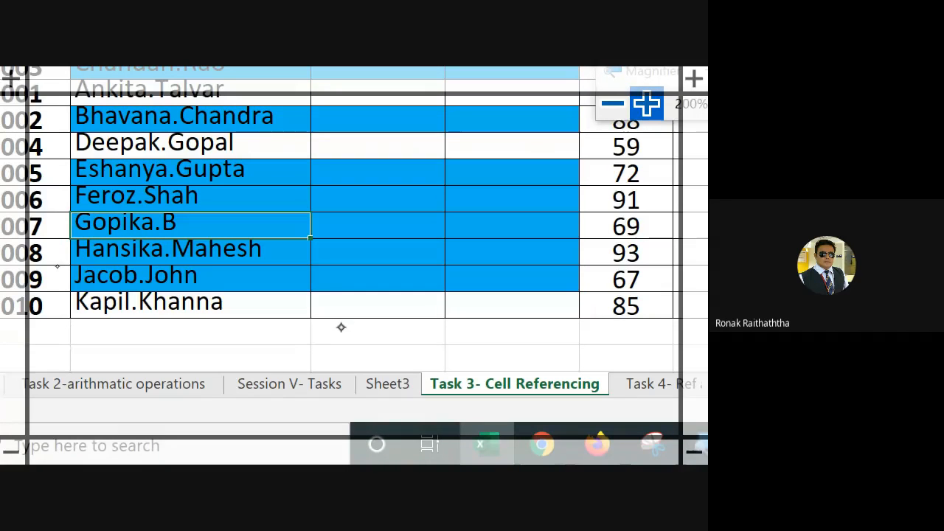
- Draw a circled 8 in red below the lower table and point out the names in cells C23 and C18
{"action": "left_click_drag", "start_coordinate": [369, 327], "coordinate": [373, 344]}
{"action": "mouse_move", "coordinate": [373, 304]}
{"action": "left_mouse_down"}
{"action": "mouse_move", "coordinate": [389, 360]}
{"action": "mouse_move", "coordinate": [357, 309]}
{"action": "left_mouse_up"}
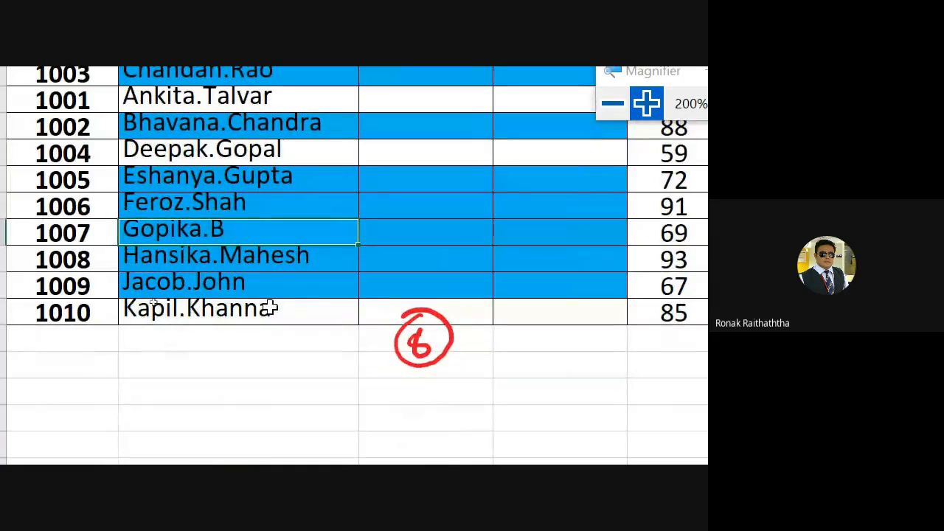
{"action": "left_click", "coordinate": [320, 254]}
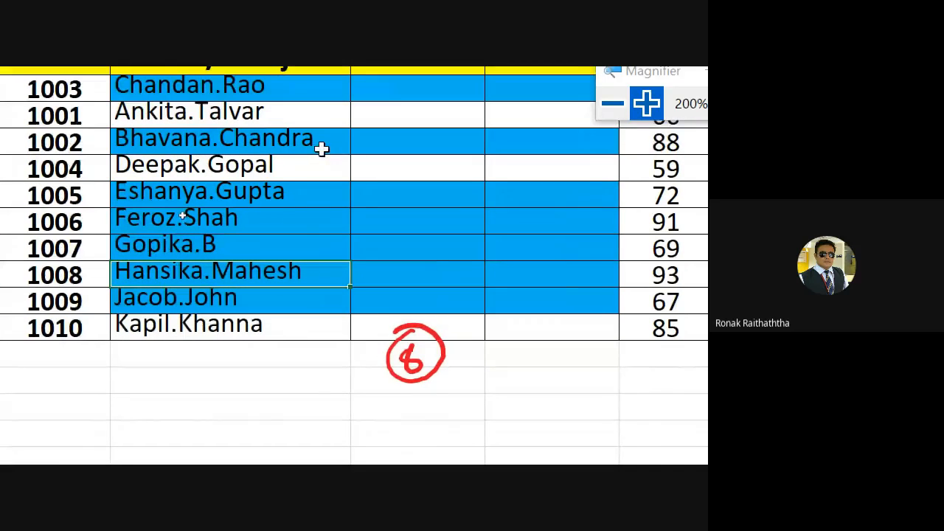
{"action": "left_click", "coordinate": [332, 124]}
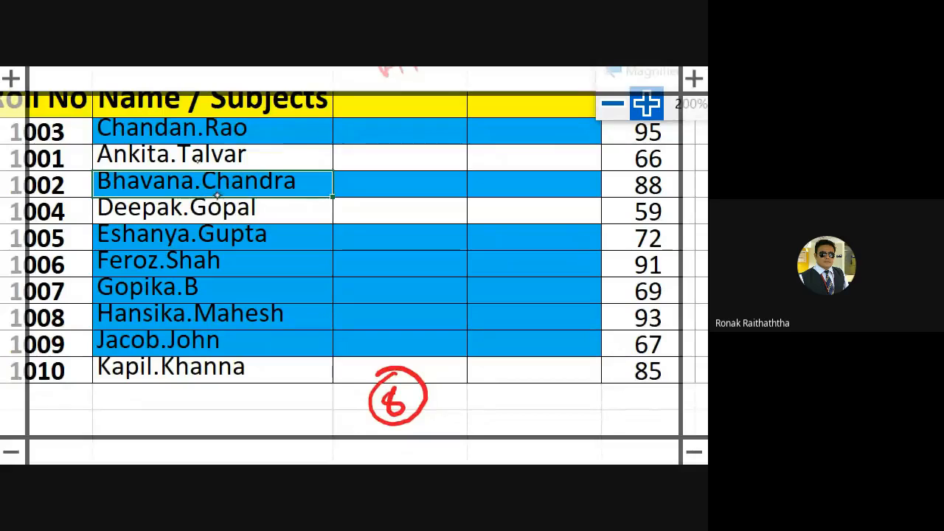
- Mark the letters of the surname in cell C18 with red dots and draw an arrow from the circled 8 to a circled 15
{"action": "left_click", "coordinate": [211, 193]}
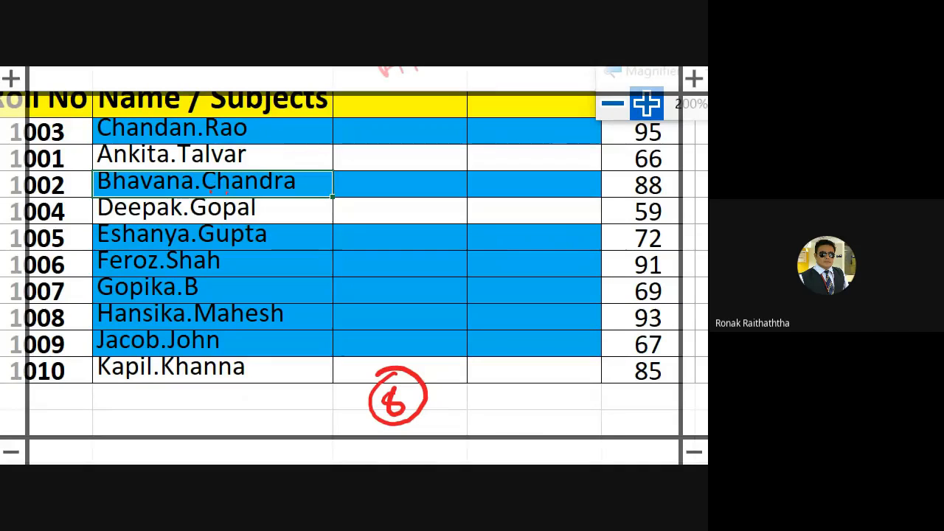
{"action": "left_click", "coordinate": [227, 193]}
{"action": "left_click", "coordinate": [239, 194]}
{"action": "left_click", "coordinate": [251, 196]}
{"action": "left_click", "coordinate": [268, 195]}
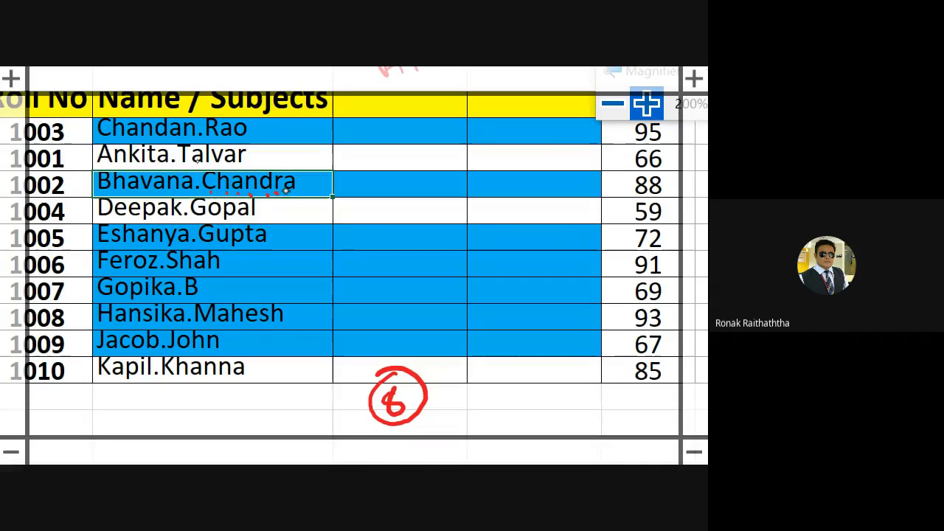
{"action": "left_click", "coordinate": [276, 193]}
{"action": "left_click", "coordinate": [293, 192]}
{"action": "mouse_move", "coordinate": [455, 398]}
{"action": "left_mouse_down"}
{"action": "mouse_move", "coordinate": [481, 389]}
{"action": "mouse_move", "coordinate": [481, 399]}
{"action": "left_mouse_up"}
{"action": "mouse_move", "coordinate": [494, 383]}
{"action": "left_mouse_down"}
{"action": "mouse_move", "coordinate": [495, 401]}
{"action": "mouse_move", "coordinate": [508, 396]}
{"action": "left_mouse_up"}
{"action": "left_click_drag", "start_coordinate": [517, 357], "coordinate": [488, 373]}
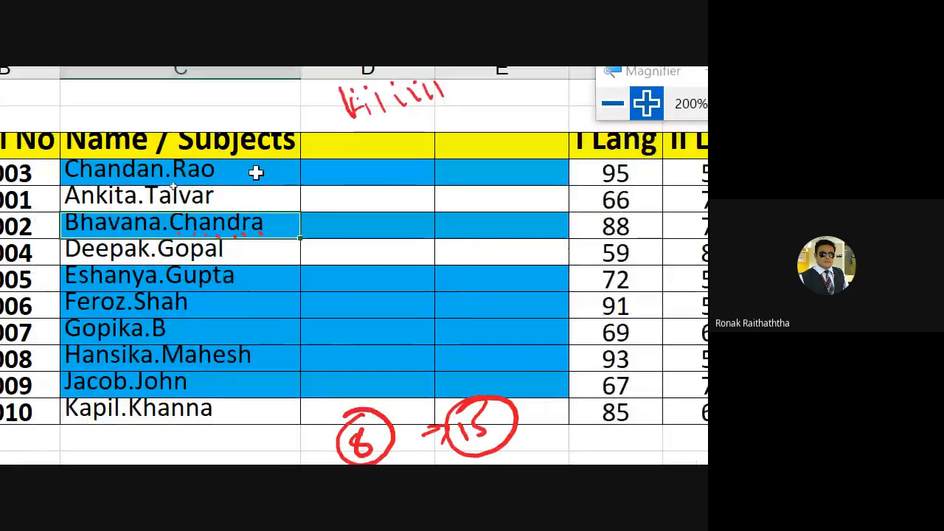
- Select the student names in C16:C25 and open the criteria settings of their data validation
{"action": "left_click", "coordinate": [223, 169]}
{"action": "left_click_drag", "start_coordinate": [223, 168], "coordinate": [224, 401]}
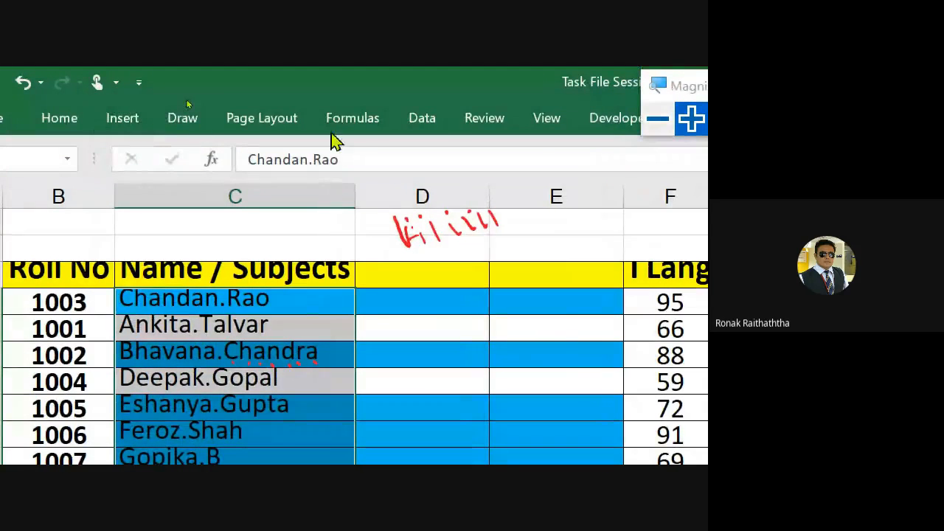
{"action": "left_click", "coordinate": [436, 119]}
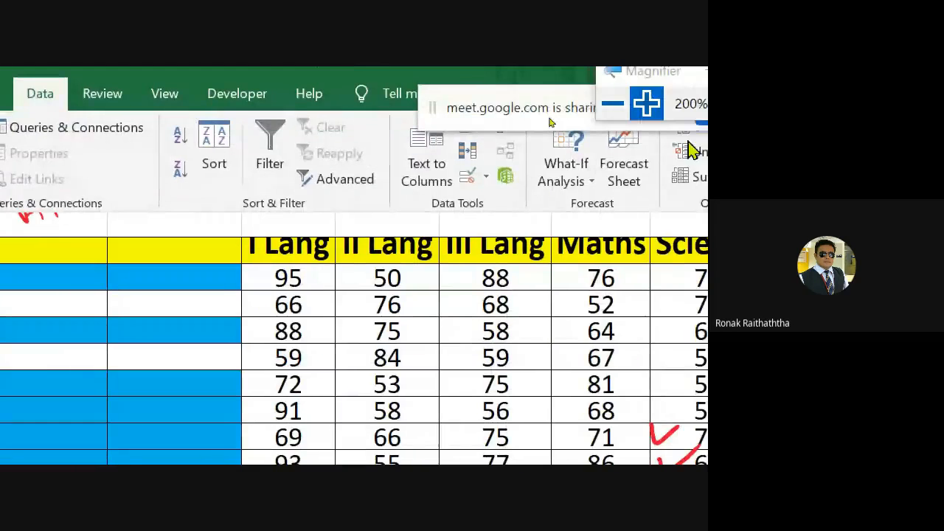
{"action": "left_click", "coordinate": [486, 177]}
{"action": "left_click", "coordinate": [520, 207]}
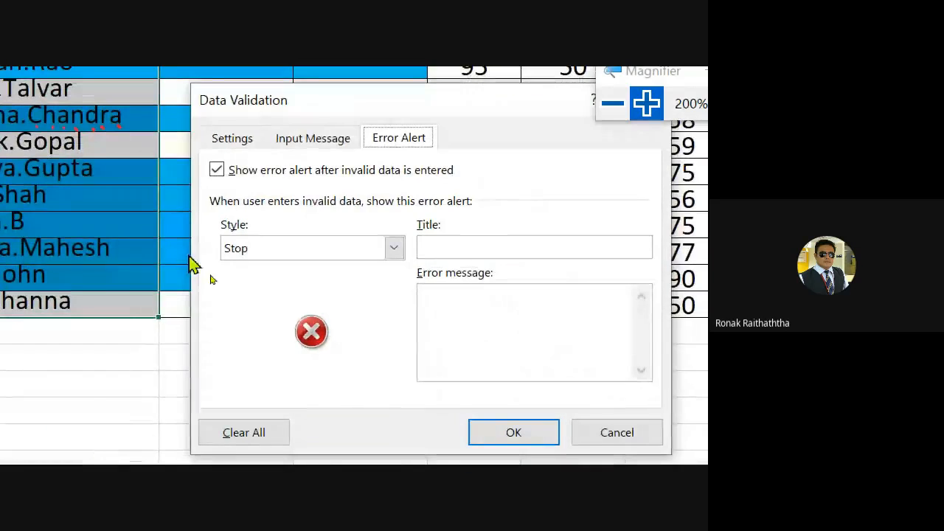
{"action": "left_click", "coordinate": [219, 140]}
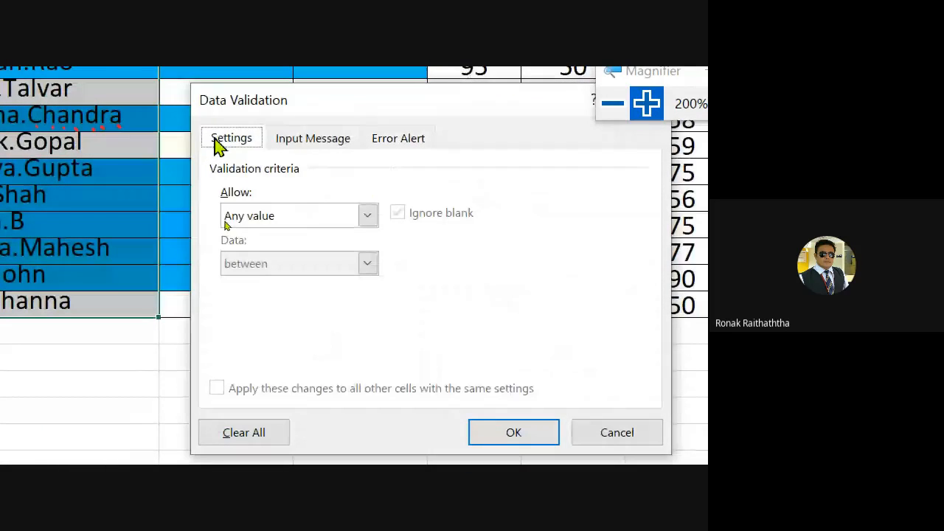
- Restrict the selected student names to a text length between 8 and 15 characters and apply the validation
{"action": "left_click", "coordinate": [367, 216]}
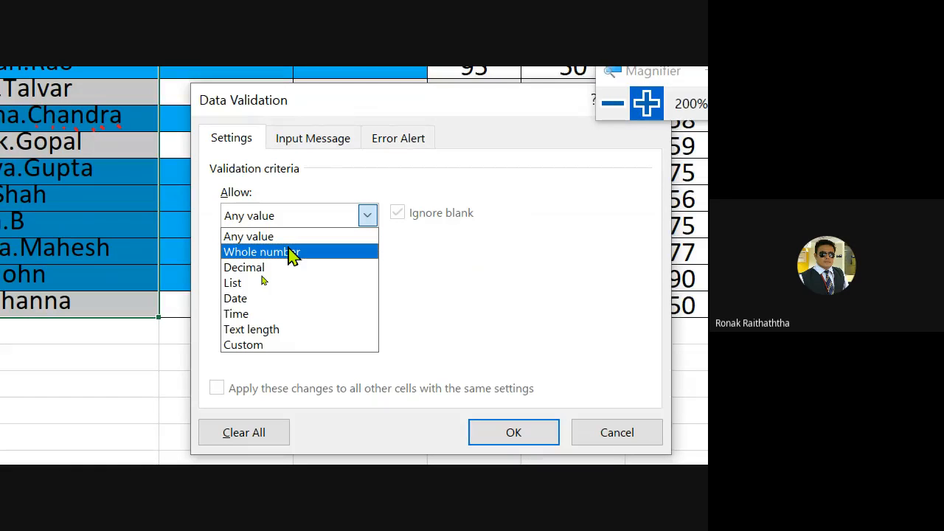
{"action": "left_click", "coordinate": [258, 330]}
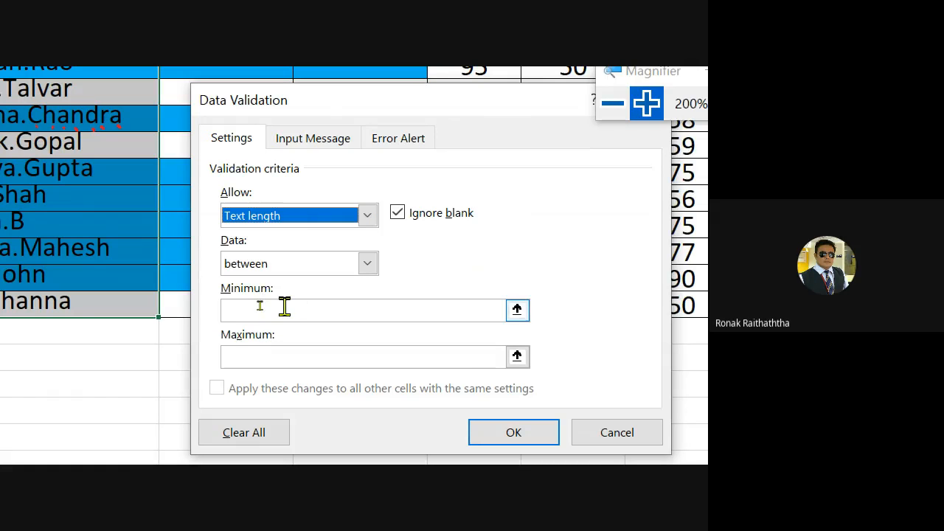
{"action": "left_click", "coordinate": [285, 307]}
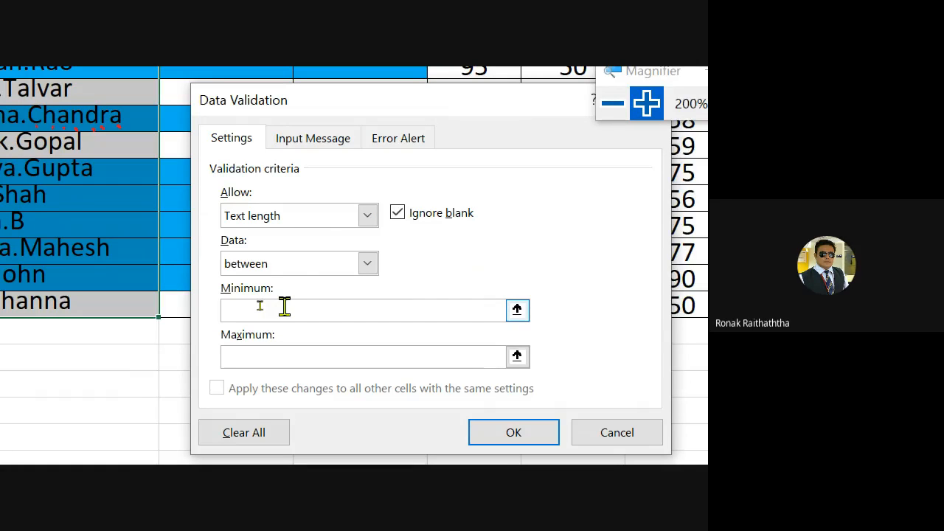
{"action": "left_click", "coordinate": [375, 267]}
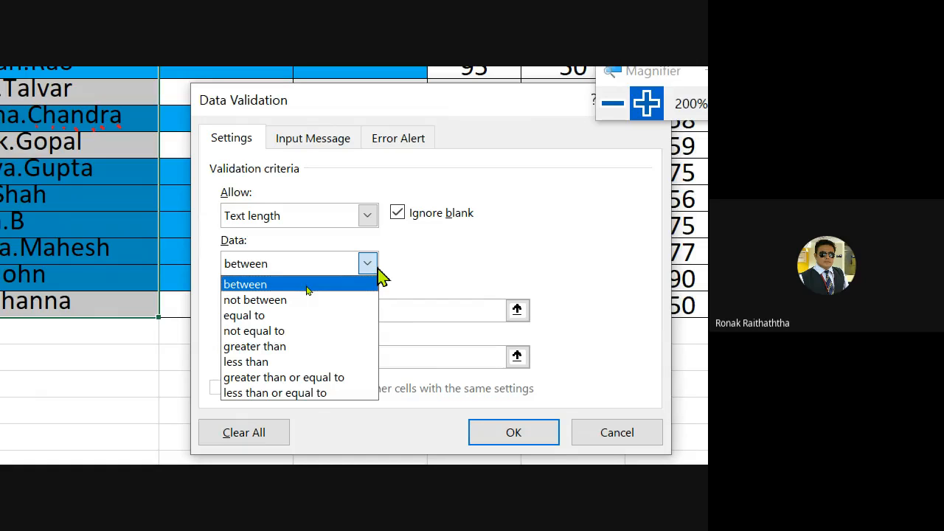
{"action": "left_click", "coordinate": [405, 254]}
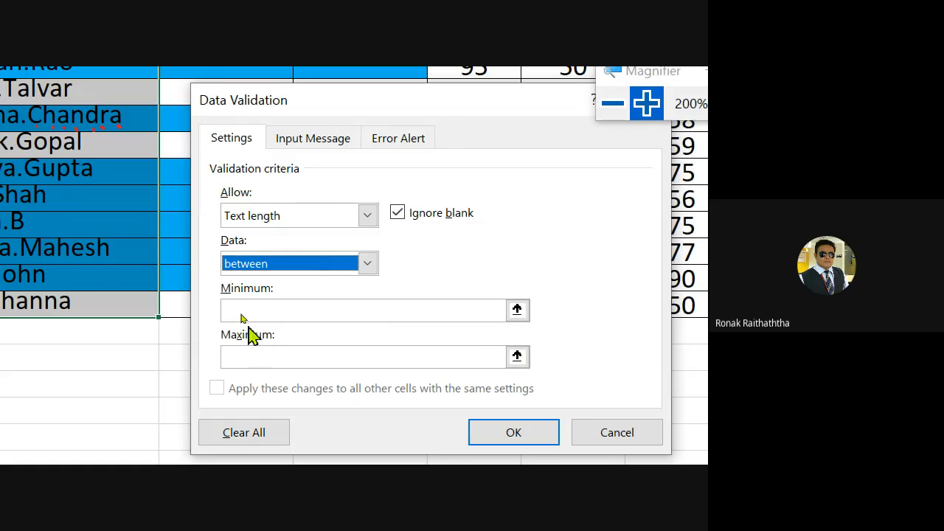
{"action": "left_click", "coordinate": [243, 307]}
{"action": "type", "text": "8"}
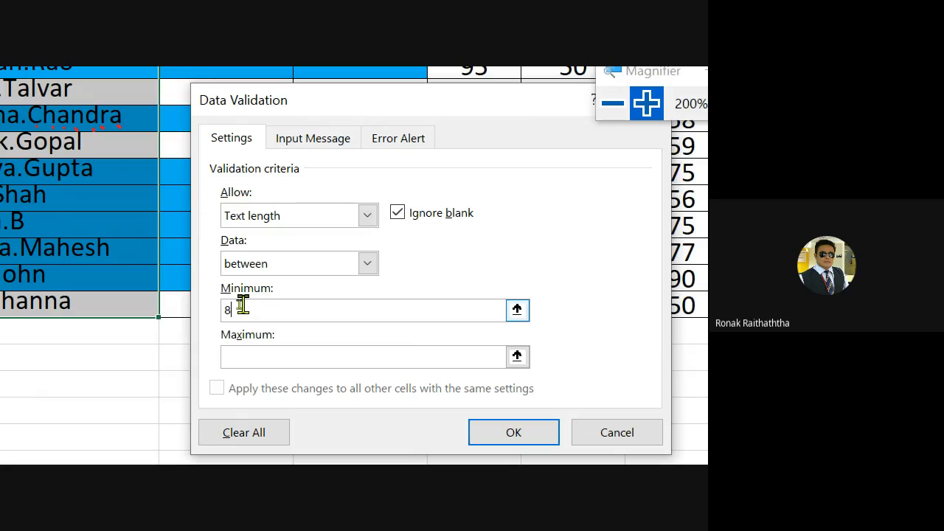
{"action": "left_click", "coordinate": [285, 355]}
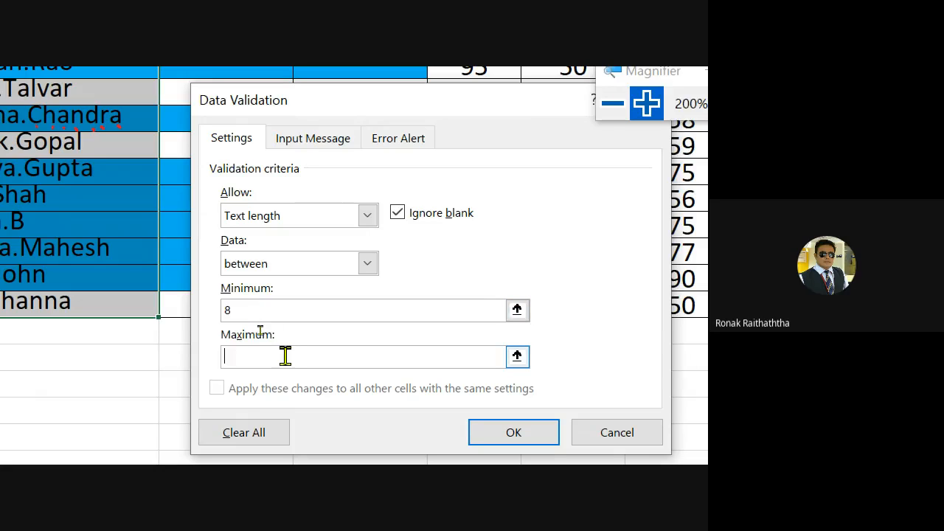
{"action": "type", "text": "16"}
{"action": "key", "text": "BackSpace"}
{"action": "type", "text": "5"}
{"action": "left_click", "coordinate": [514, 436]}
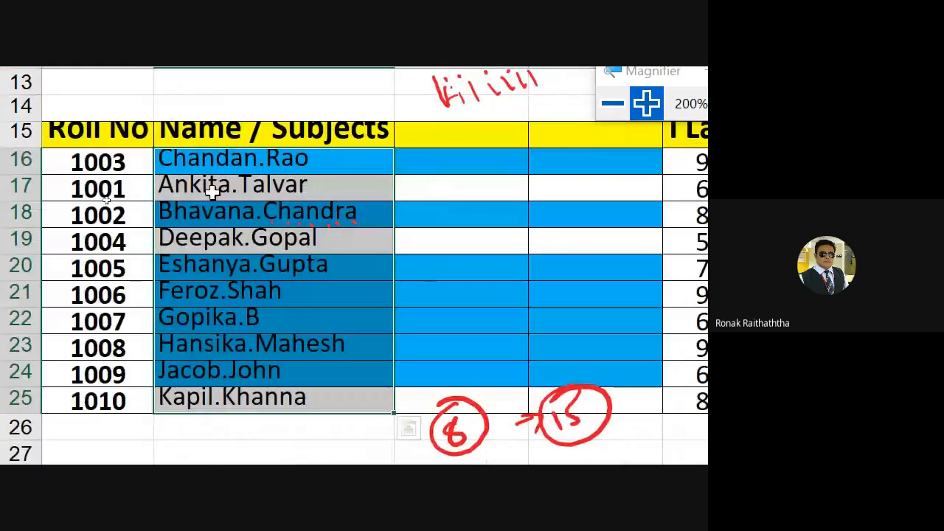
- Test the minimum length by trying to enter "ajfdh" in cell C17, then cancel the entry
{"action": "left_click", "coordinate": [212, 190]}
{"action": "type", "text": "ajfd"}
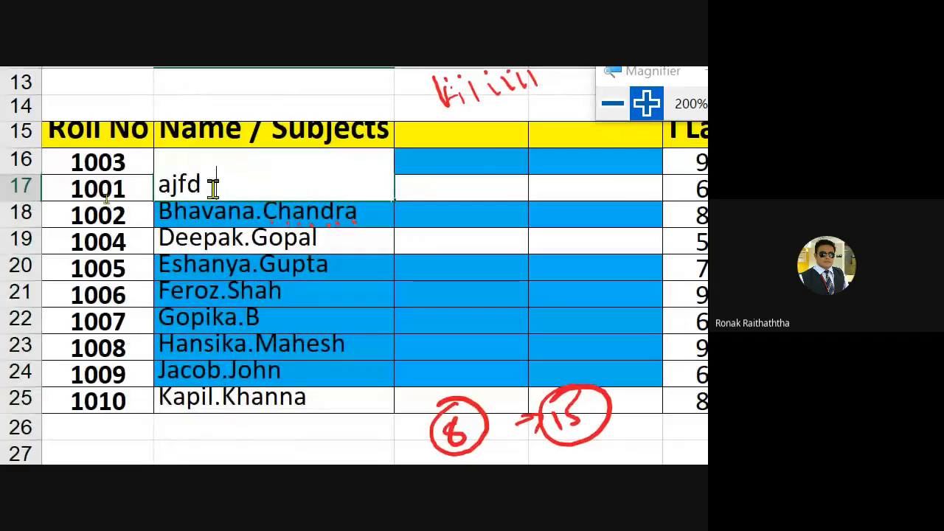
{"action": "type", "text": "h"}
{"action": "key", "text": "Return"}
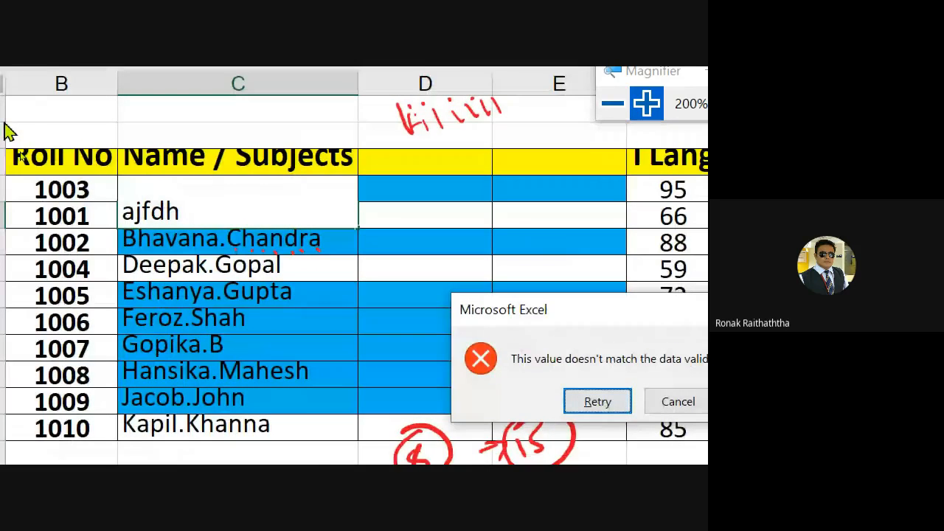
{"action": "key", "text": "Escape"}
- Test the maximum length by trying to enter "asdnjDCJdskc ADCKNASDOCK" in cell C17, then cancel the entry
{"action": "type", "text": "as"}
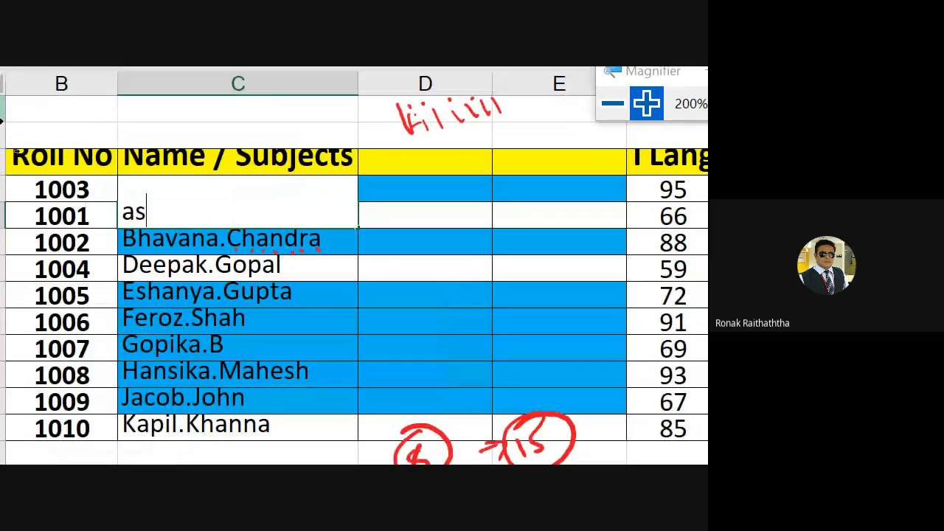
{"action": "type", "text": "dnjDCJdskc ADCKNASDOCK"}
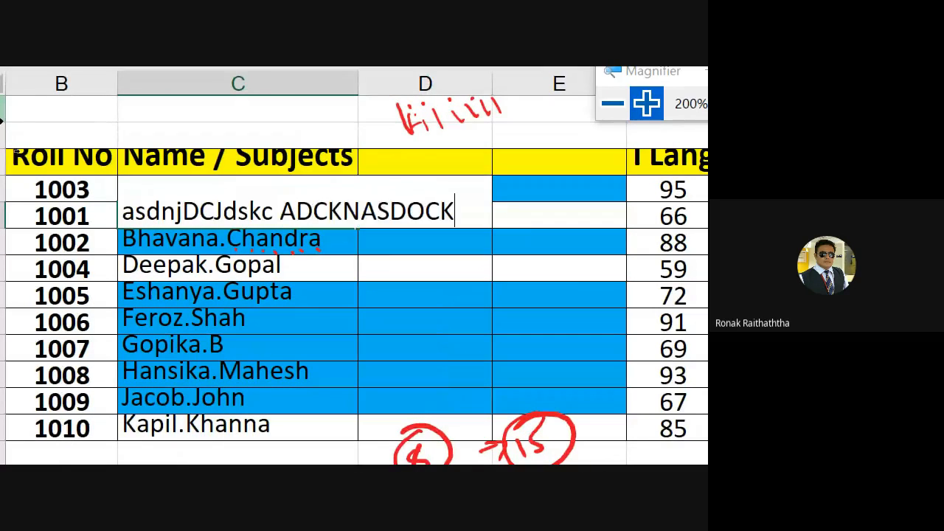
{"action": "key", "text": "Return"}
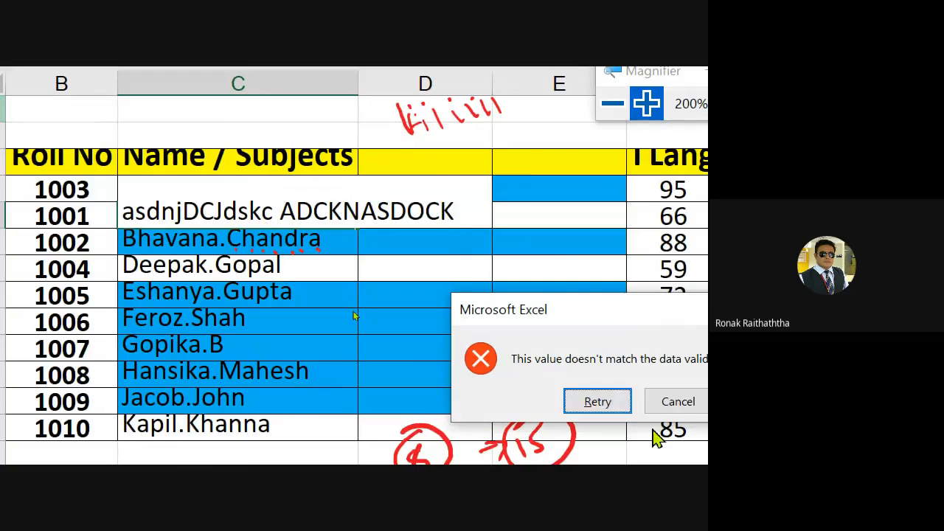
{"action": "key", "text": "Escape"}
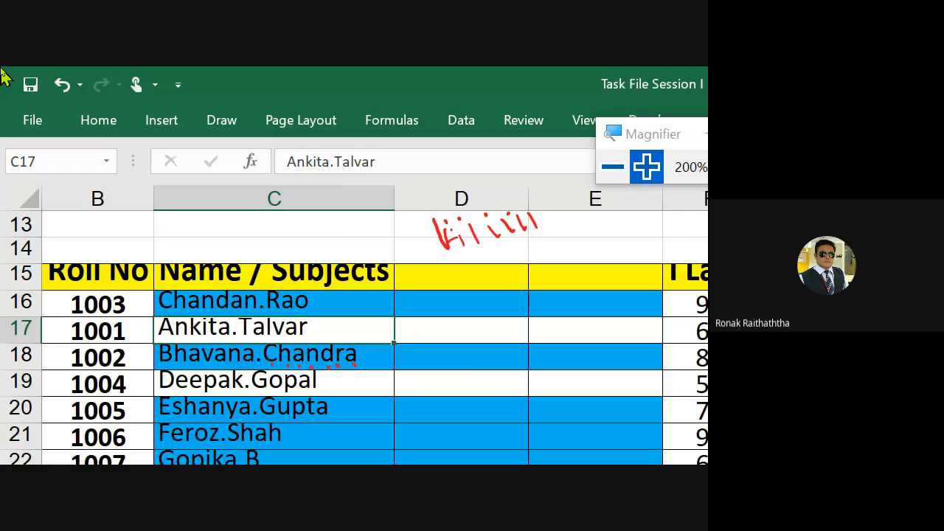
- Reduce the Magnifier zoom to 100% so the whole marks table is in view
{"action": "key", "text": "alt+Tab"}
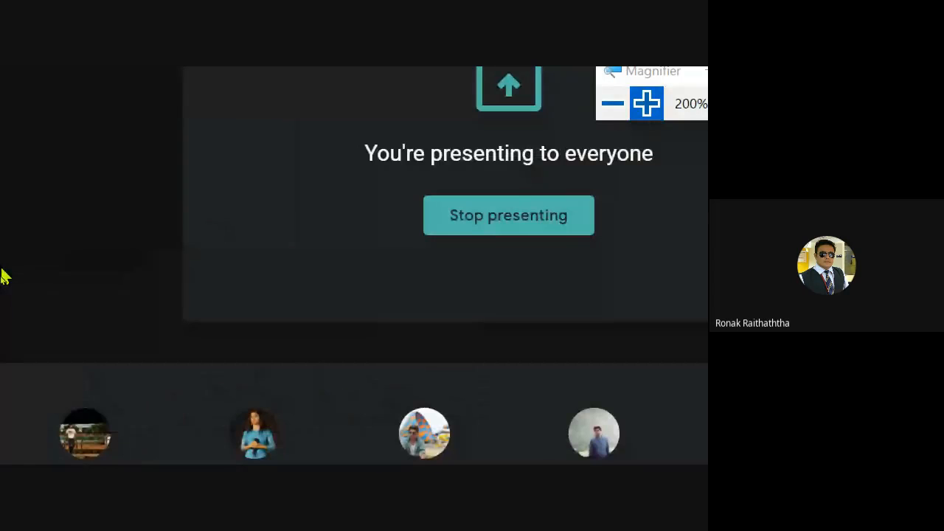
{"action": "key", "text": "alt+Tab"}
{"action": "left_click", "coordinate": [612, 104]}
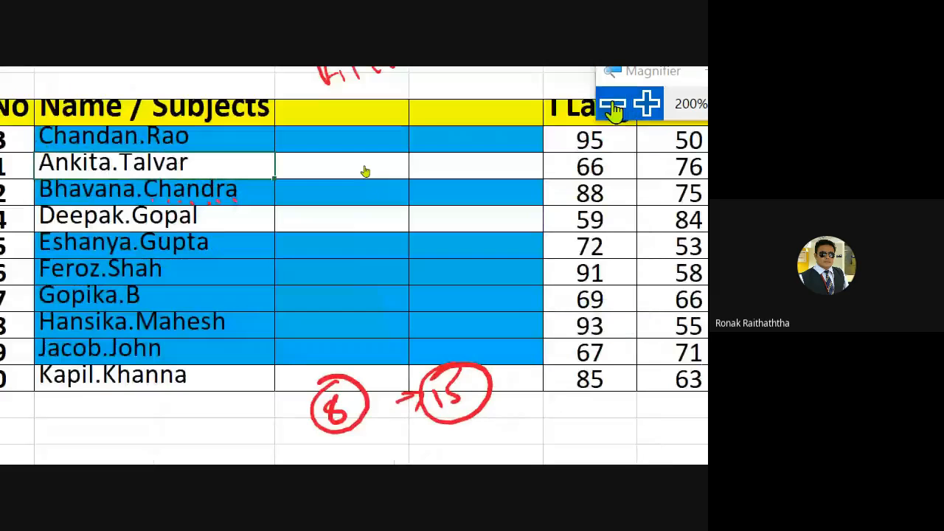
{"action": "left_click", "coordinate": [613, 103]}
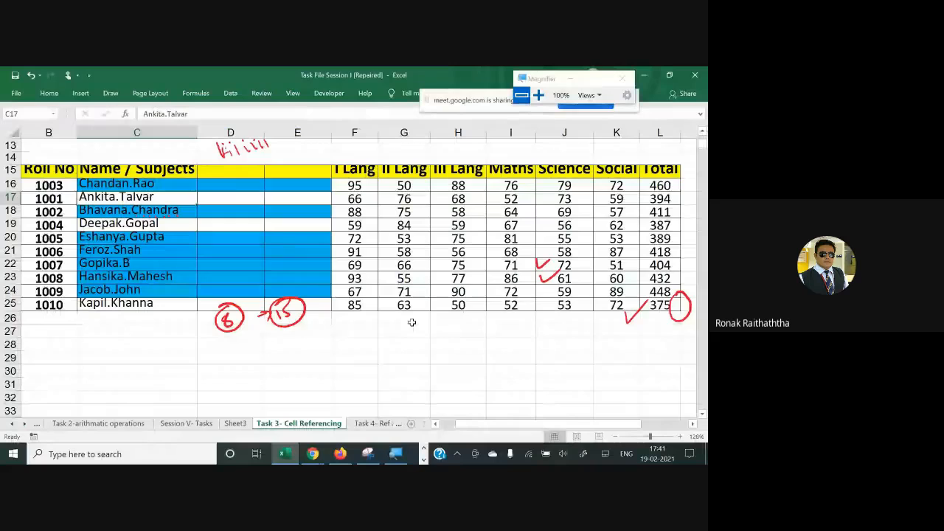
{"action": "left_click", "coordinate": [301, 284]}
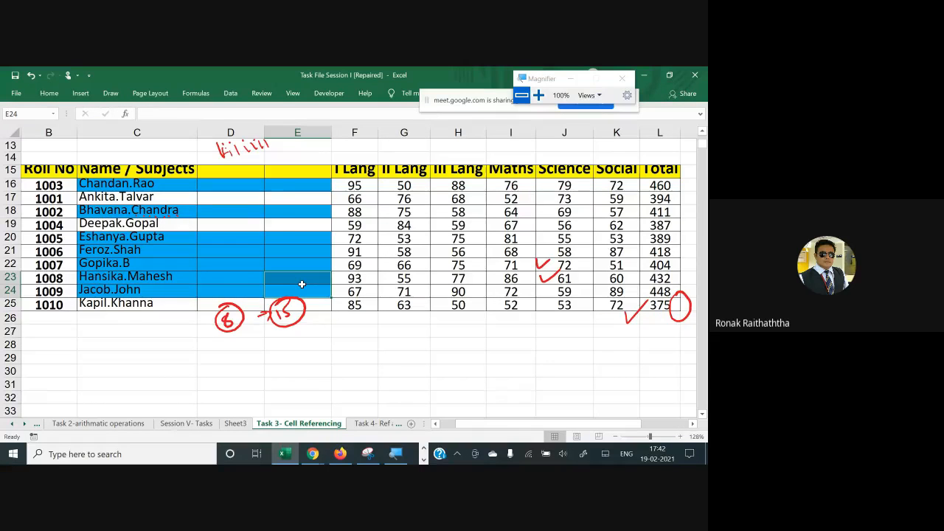
- Switch to the Google Meet call, mute the microphone and look through the chat messages
{"action": "key", "text": "alt+Tab"}
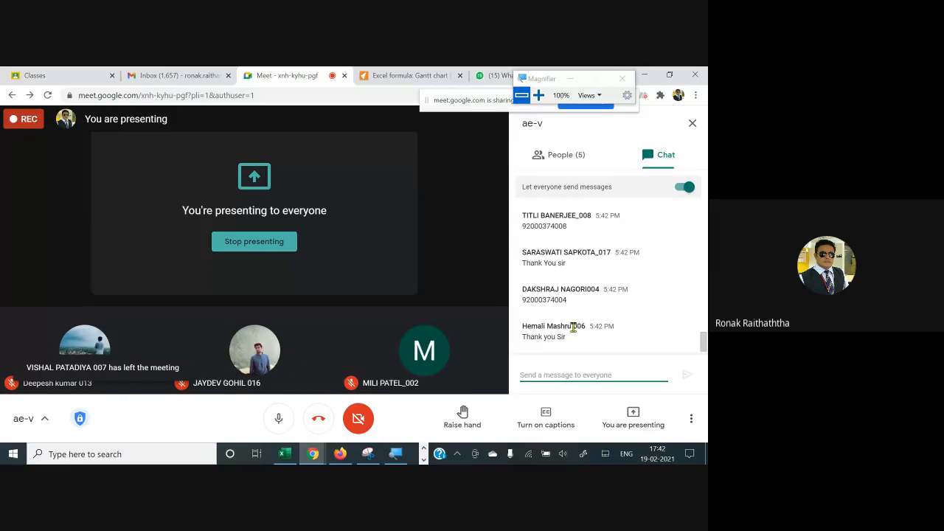
{"action": "left_click", "coordinate": [276, 420]}
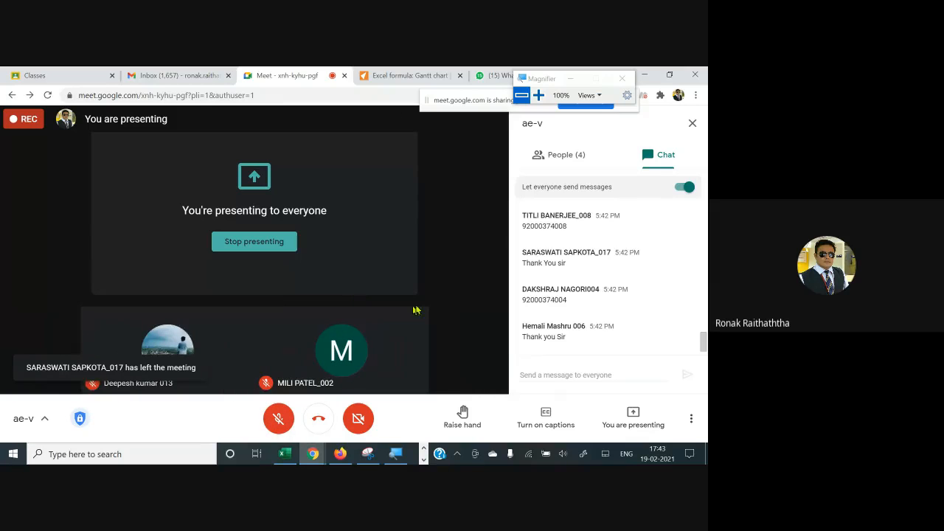
{"action": "scroll", "coordinate": [590, 276], "scroll_direction": "up", "scroll_amount": 2}
{"action": "scroll", "coordinate": [590, 276], "scroll_direction": "down", "scroll_amount": 3}
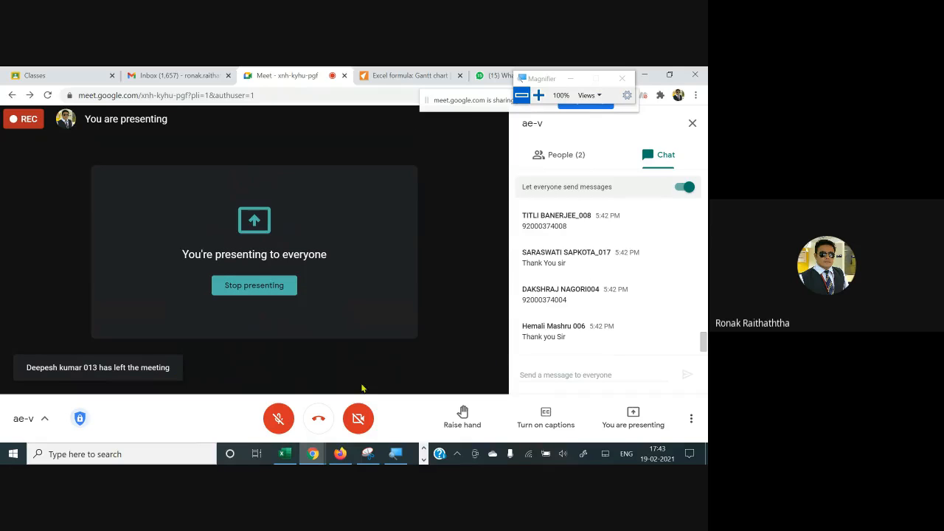
- Check the list of people still in the meeting, return to the chat and leave the call
{"action": "left_click", "coordinate": [569, 162]}
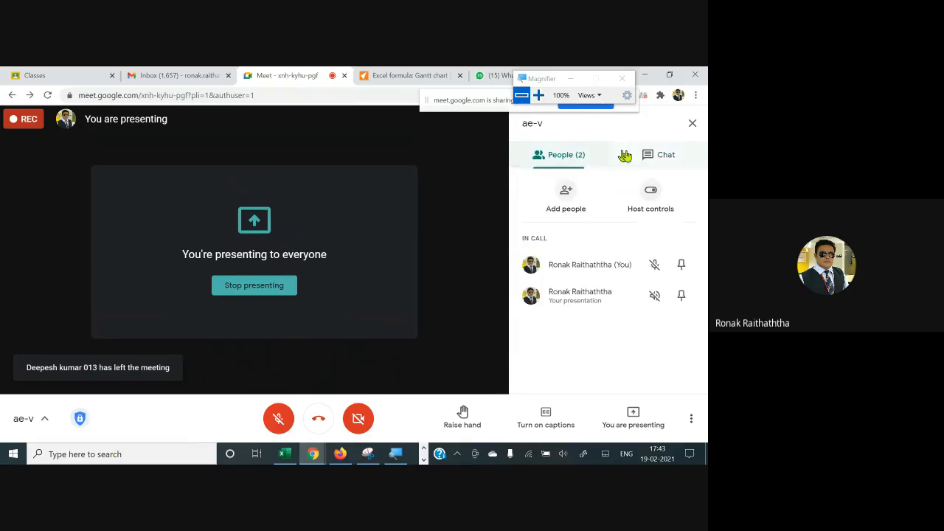
{"action": "left_click", "coordinate": [644, 162]}
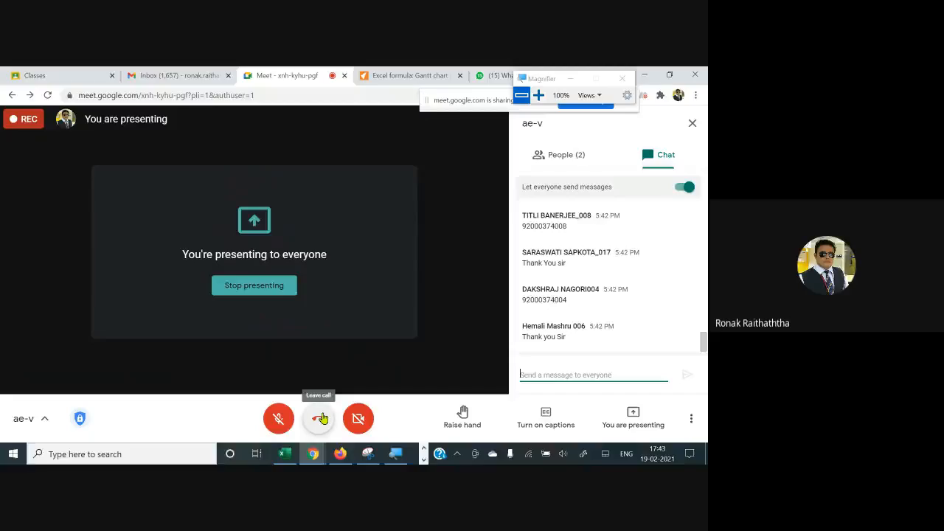
{"action": "left_click", "coordinate": [322, 418]}
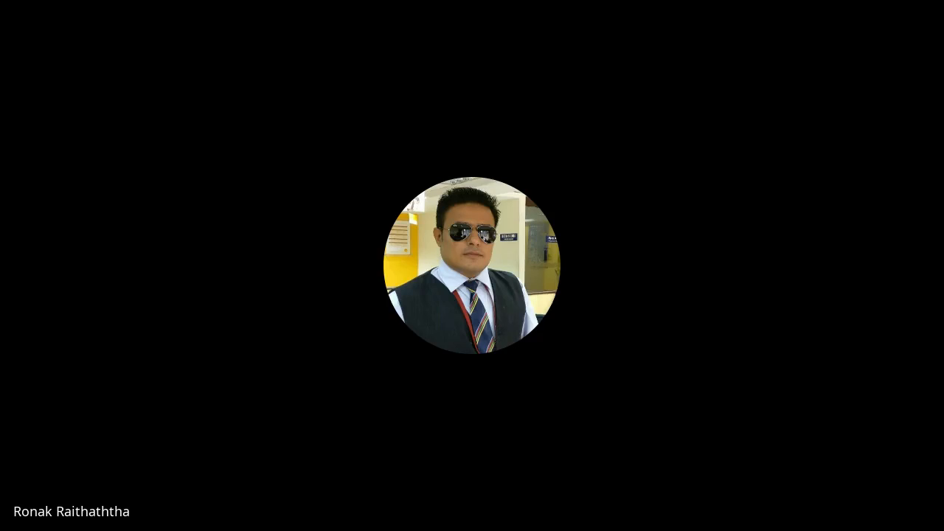